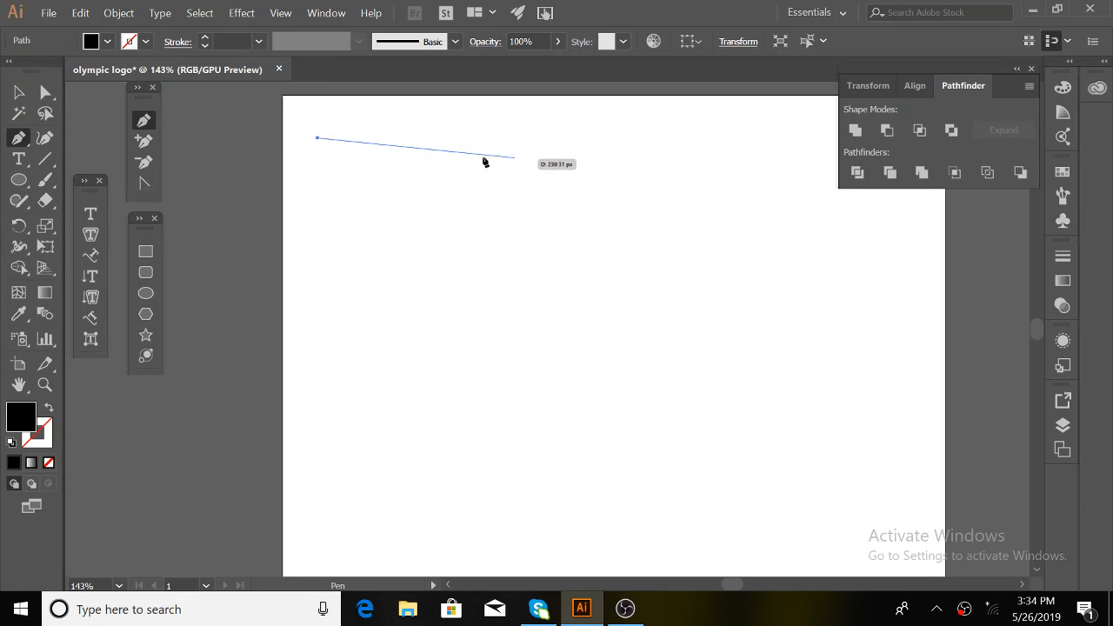
click(583, 175)
click(574, 127)
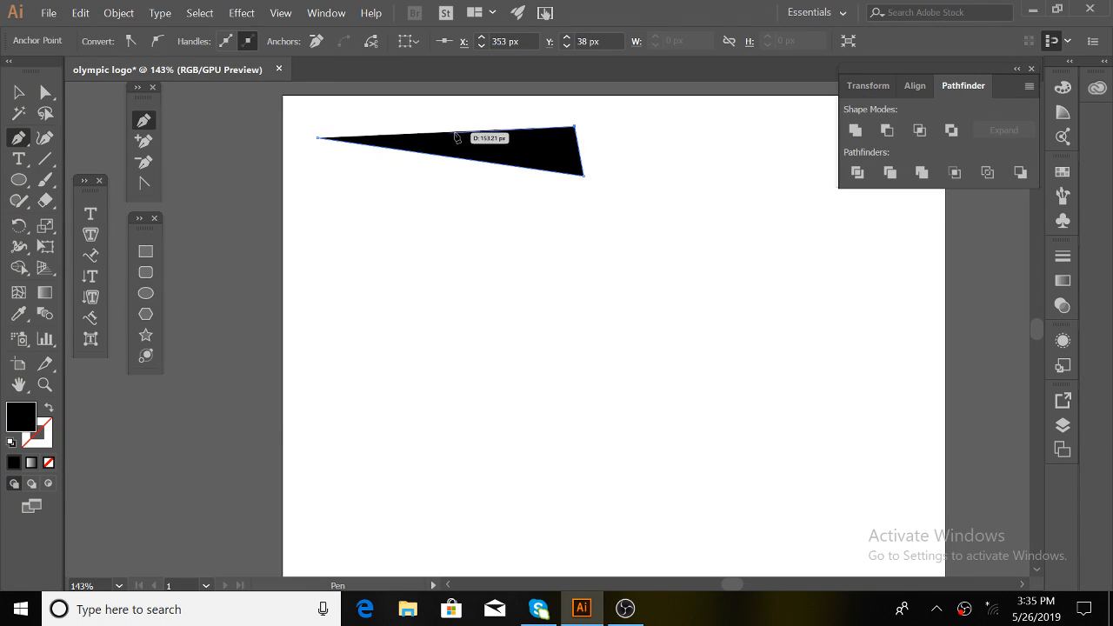
key(ctrl+z)
key(ctrl+z)
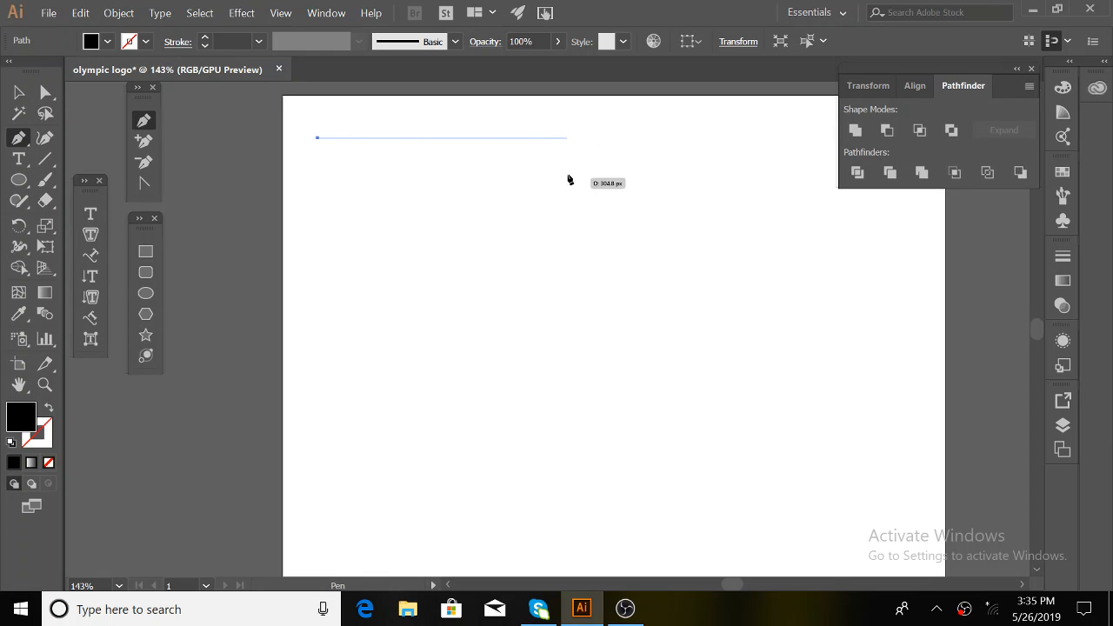
Draw a closed rectangle about 302 by 239 px in the artboard's upper left with the Pen tool.
click(569, 138)
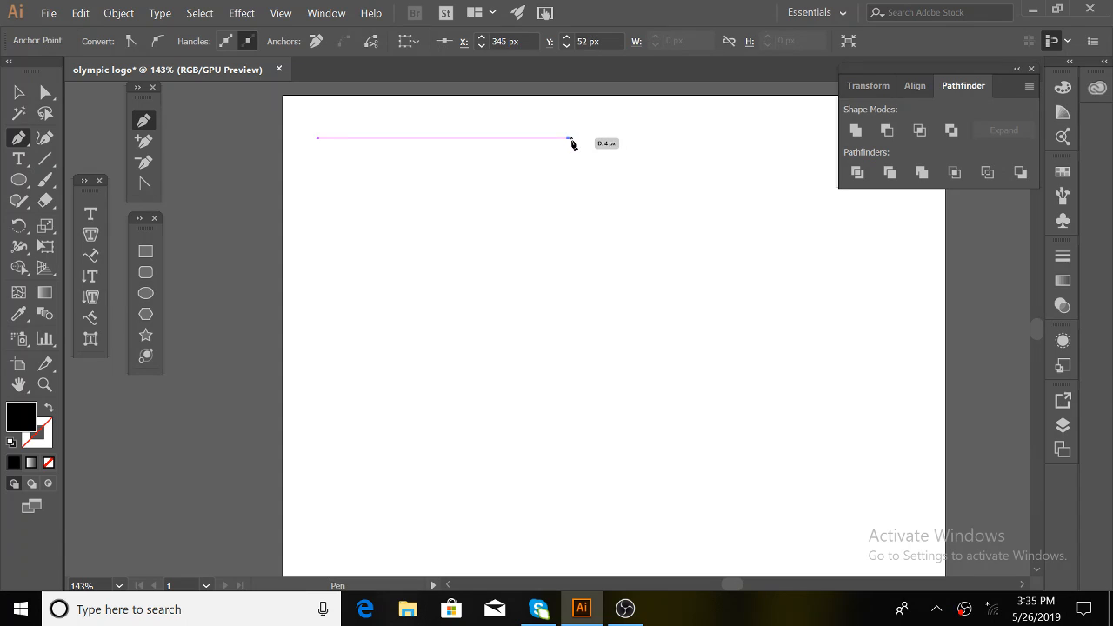
click(566, 337)
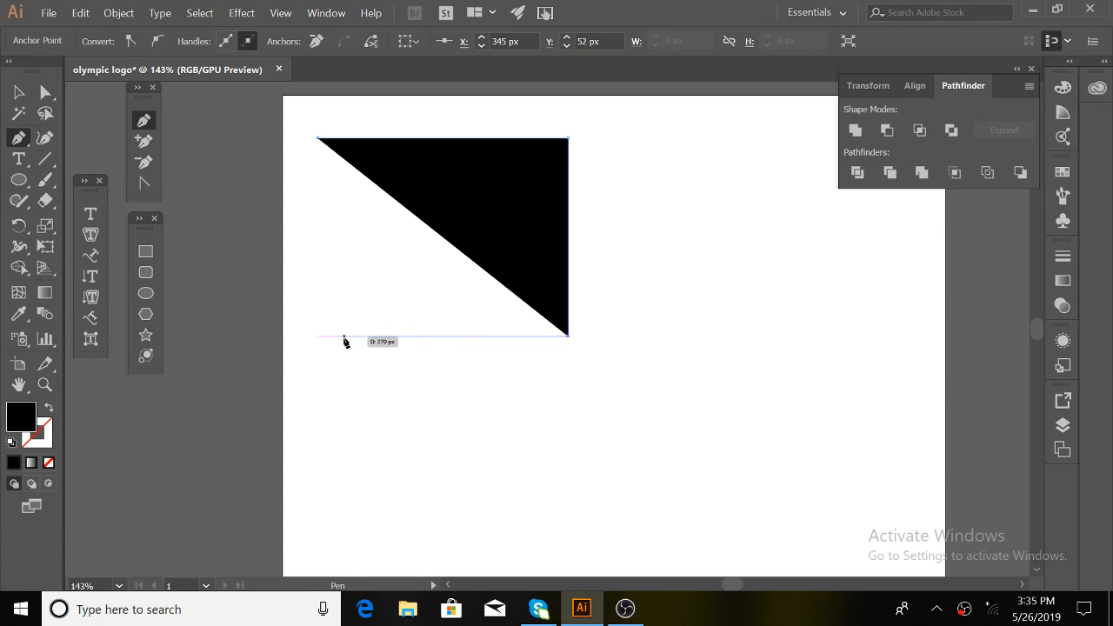
click(318, 337)
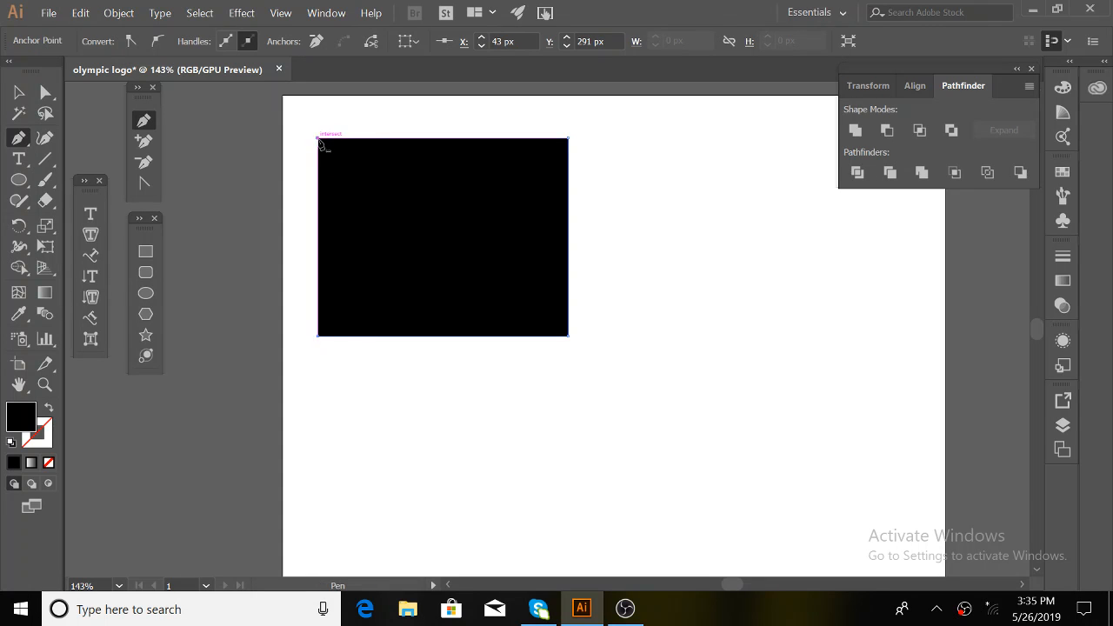
click(319, 140)
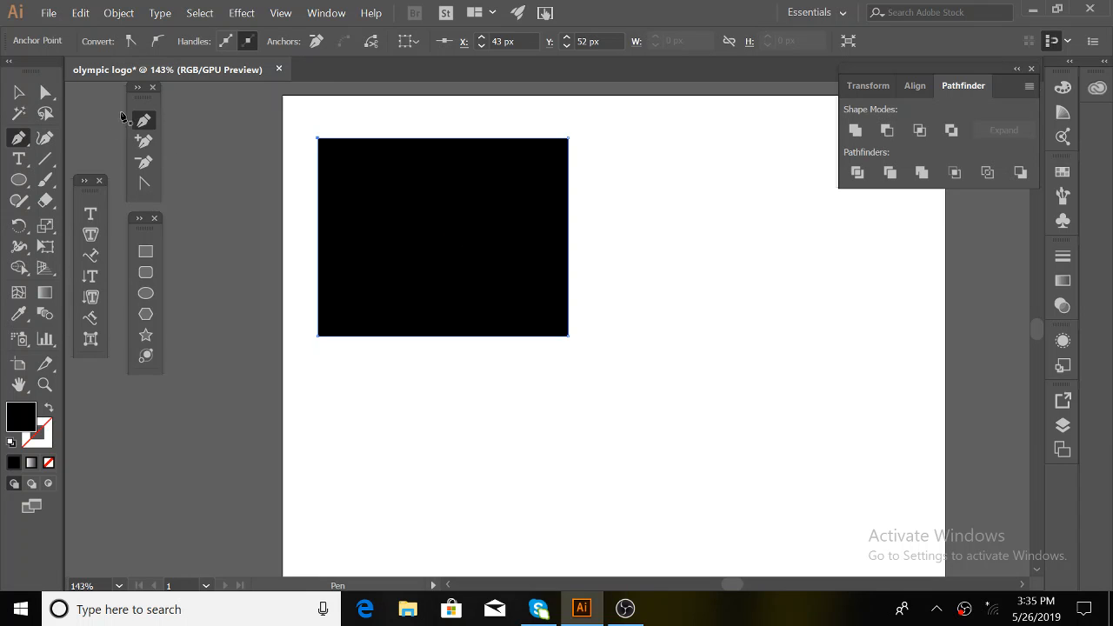
Draw a closed triangle beside the rectangle with the Pen tool, apex at about X 561, Y 127 px, keeping its base horizontal.
click(746, 200)
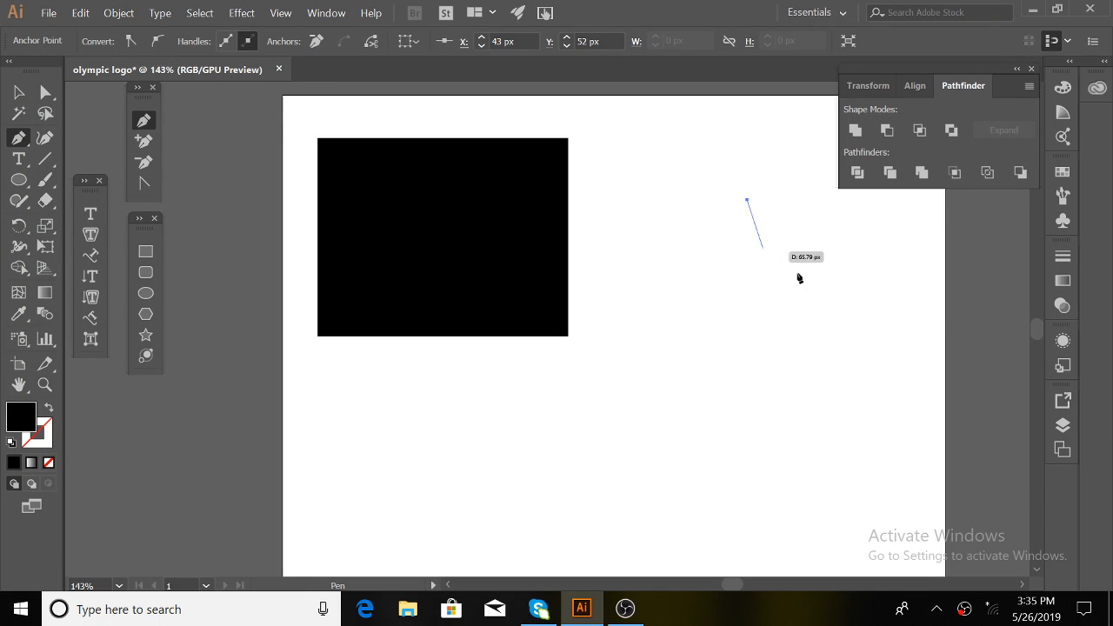
shift+click(877, 329)
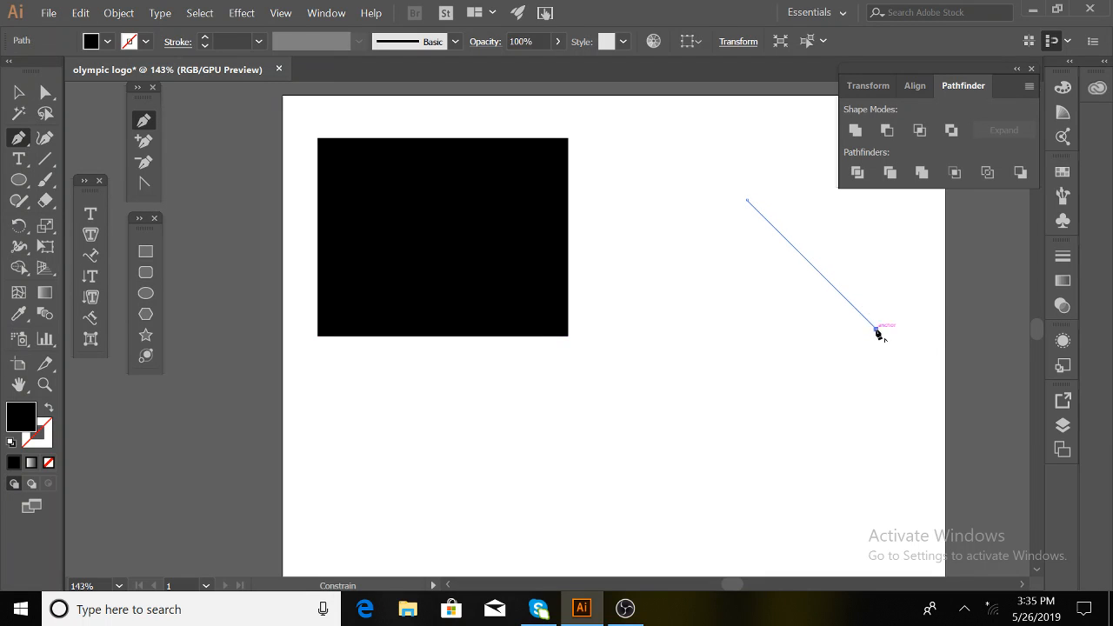
shift+click(642, 330)
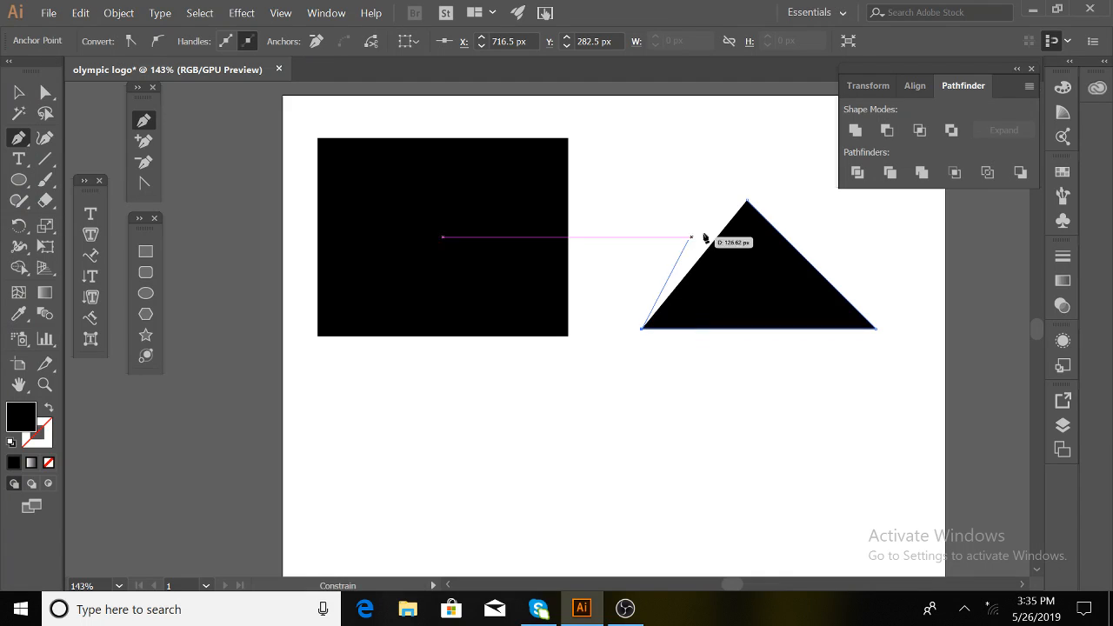
click(748, 202)
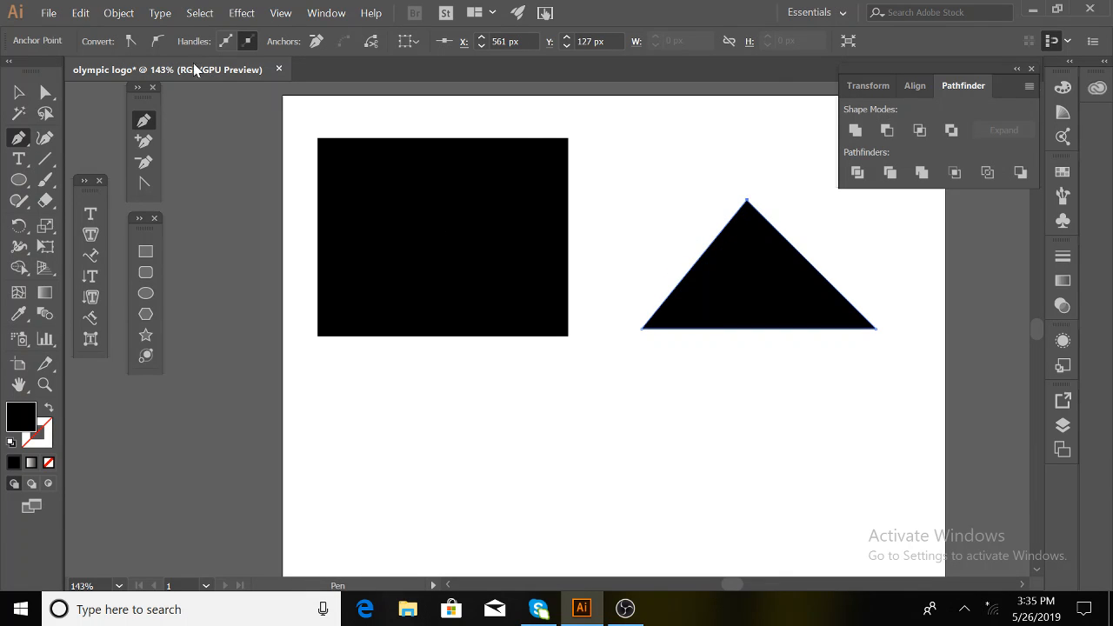
Draw an irregular closed four-sided shape below the rectangle and triangle with the Pen tool.
click(15, 92)
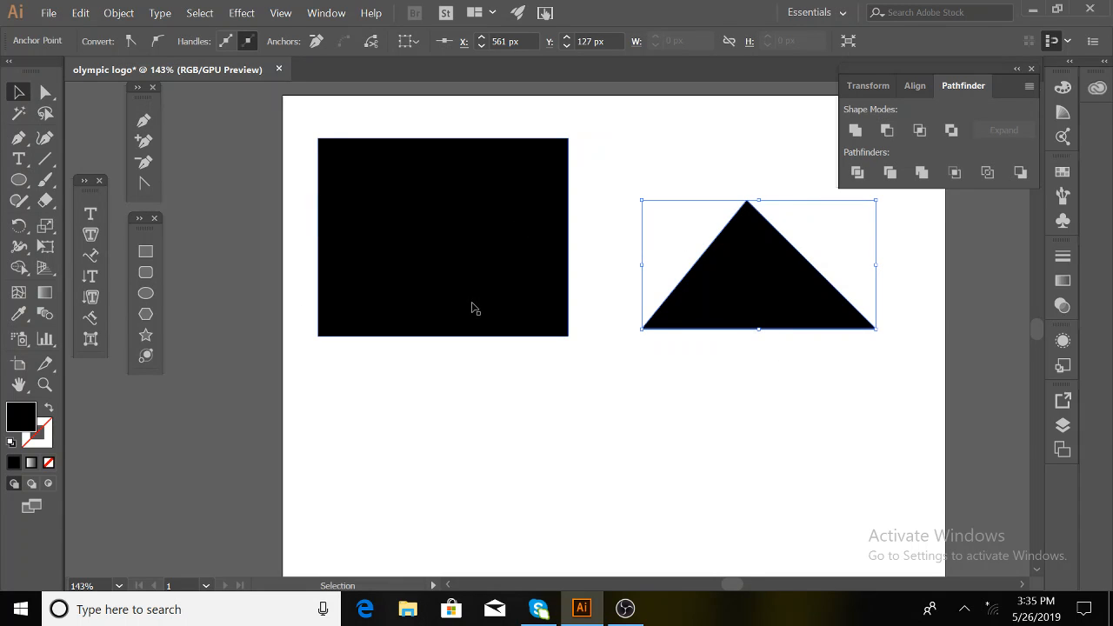
click(145, 121)
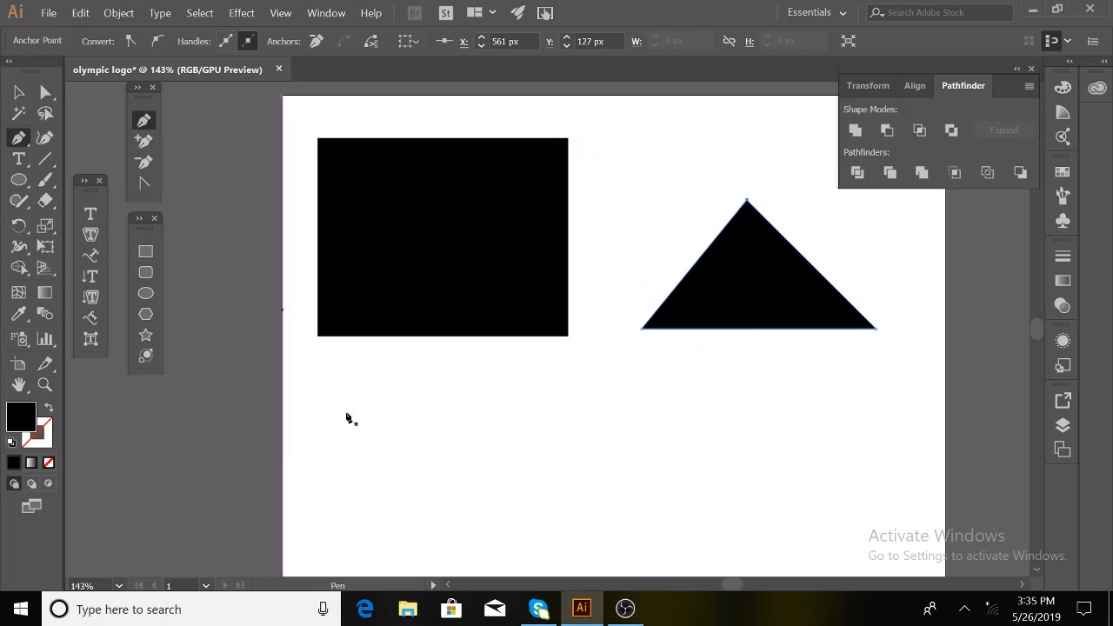
click(408, 415)
click(712, 461)
click(563, 519)
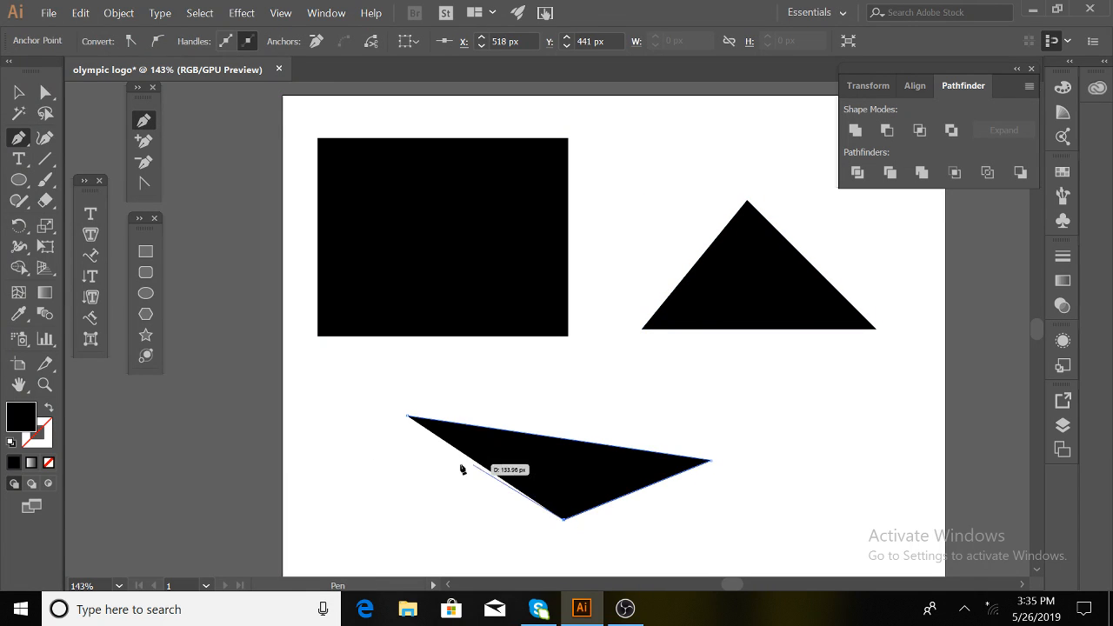
click(437, 462)
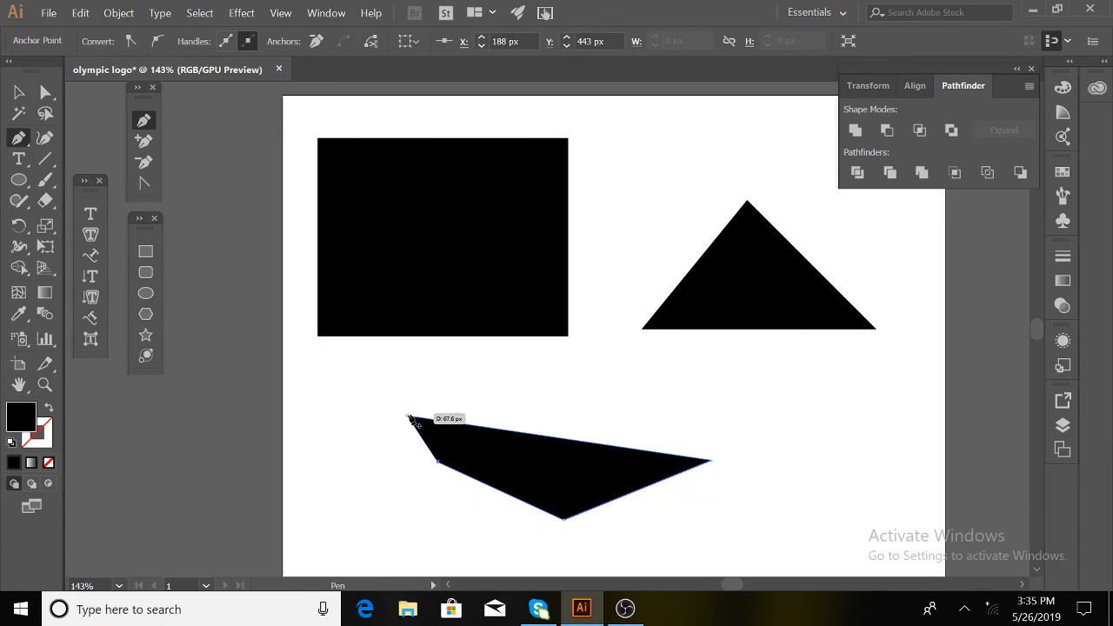
click(407, 416)
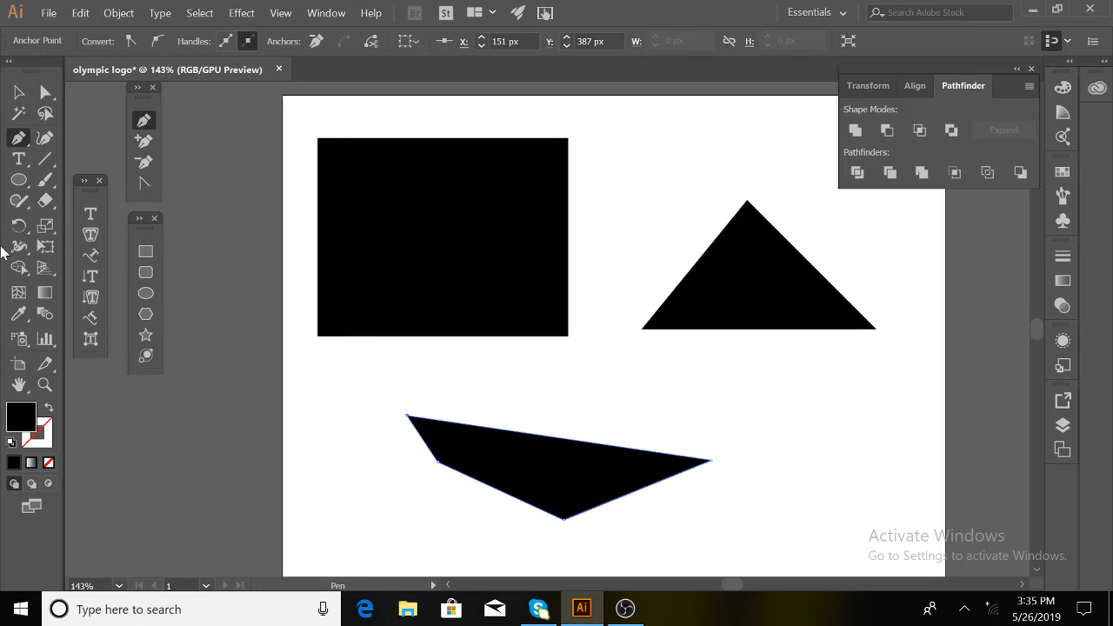
click(144, 143)
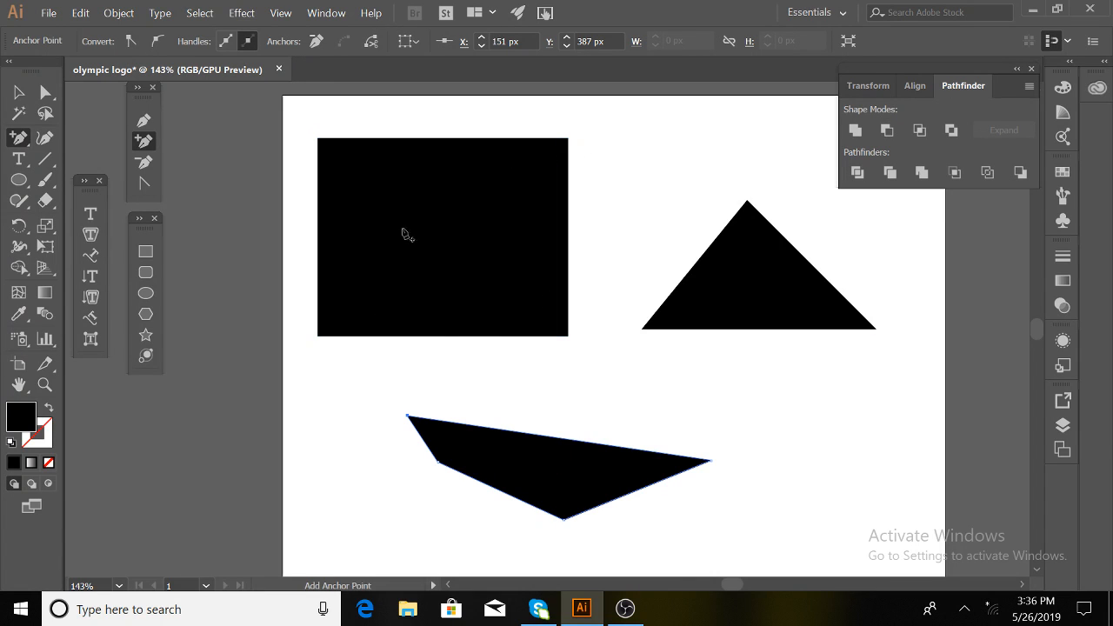
click(433, 137)
click(18, 92)
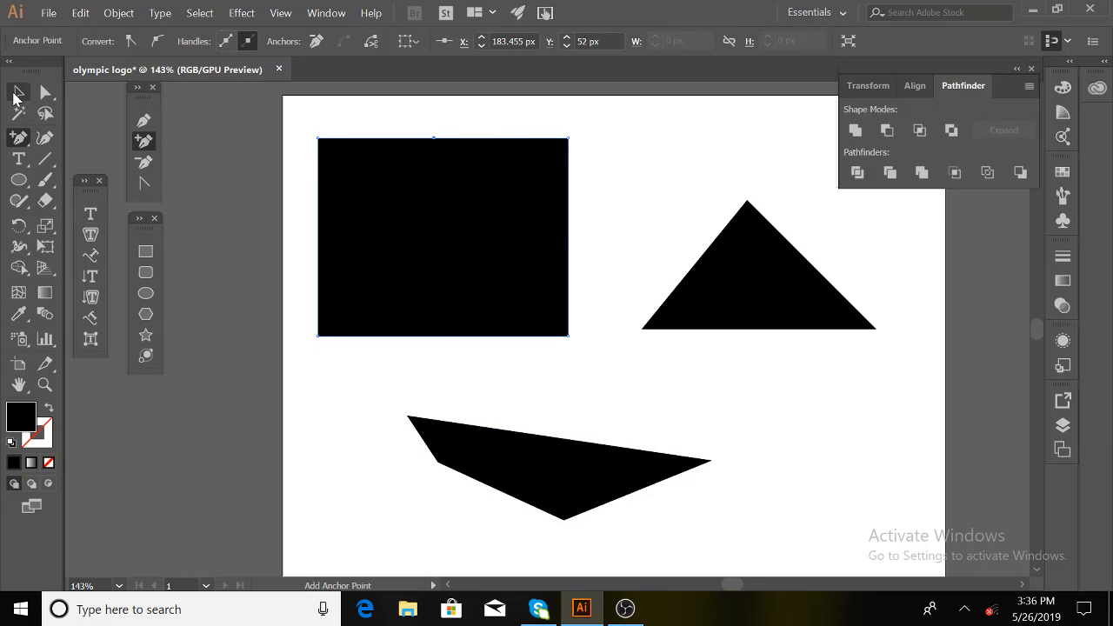
drag(353, 110, 449, 275)
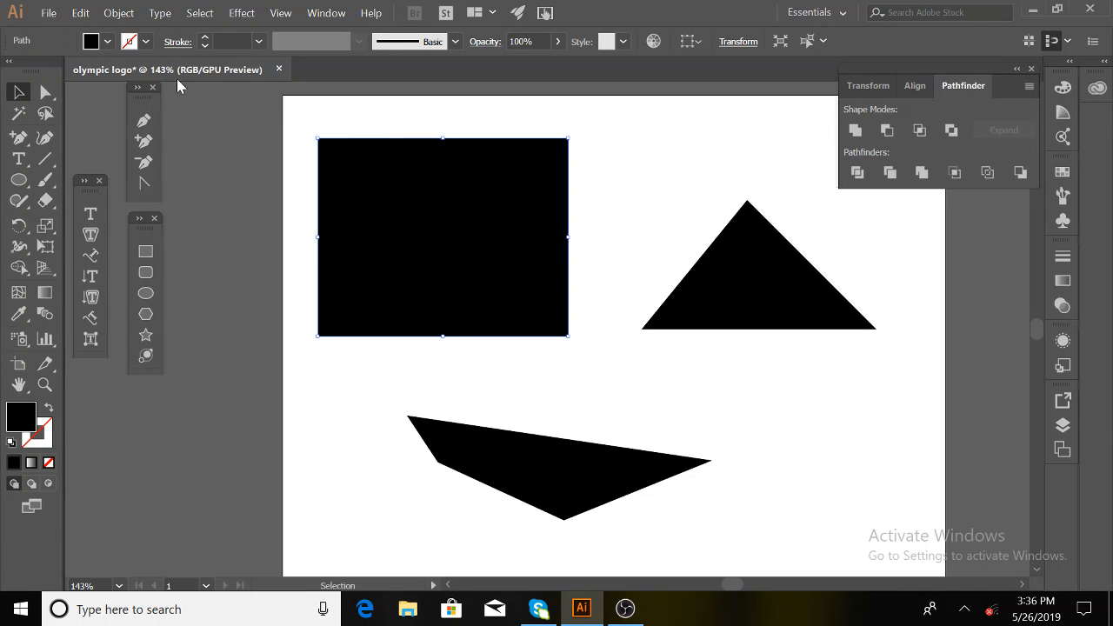
click(45, 93)
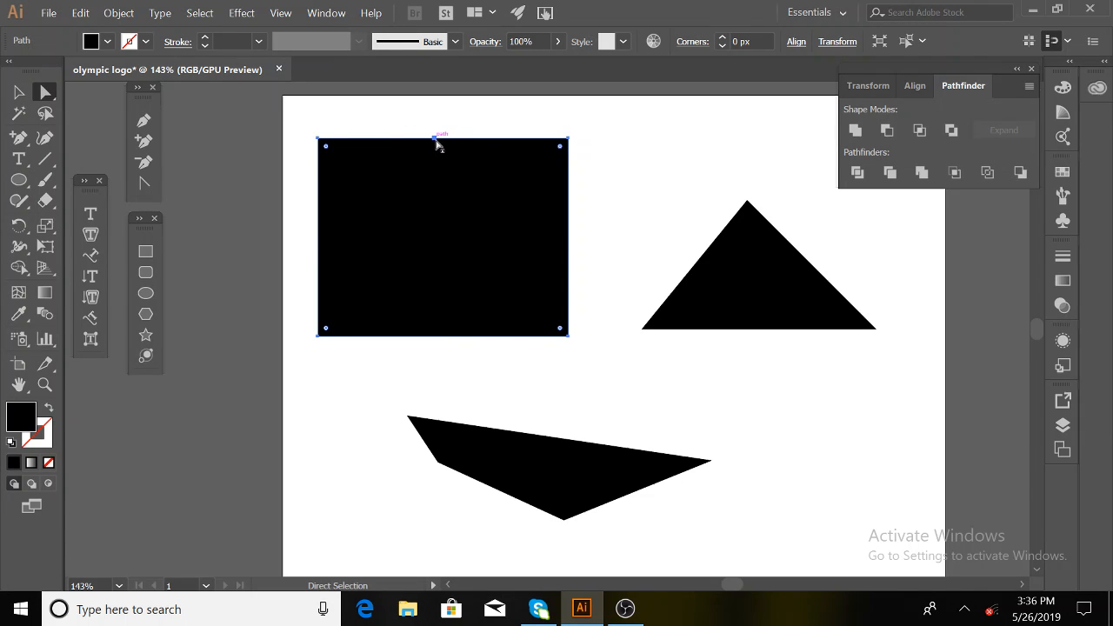
drag(436, 143, 422, 224)
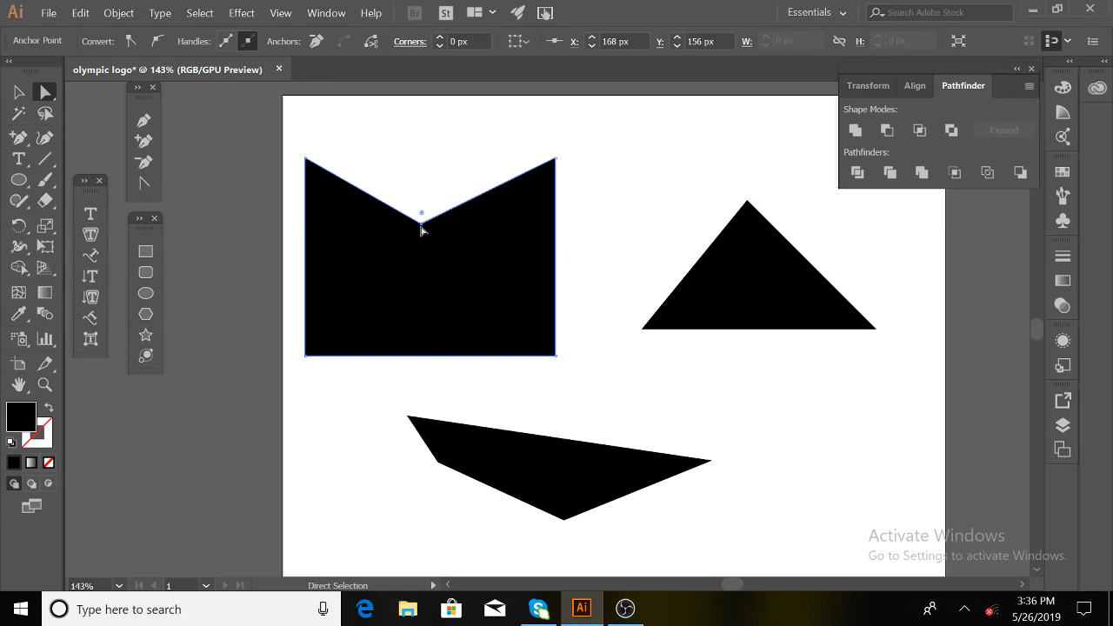
key(ctrl+z)
key(ctrl+z)
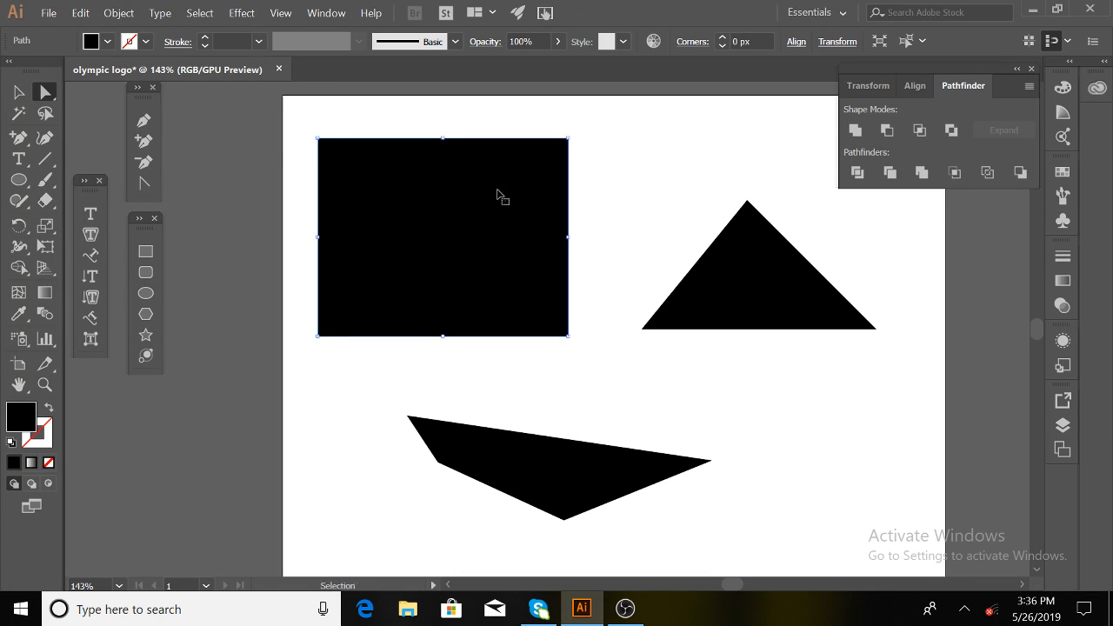
key(ctrl+z)
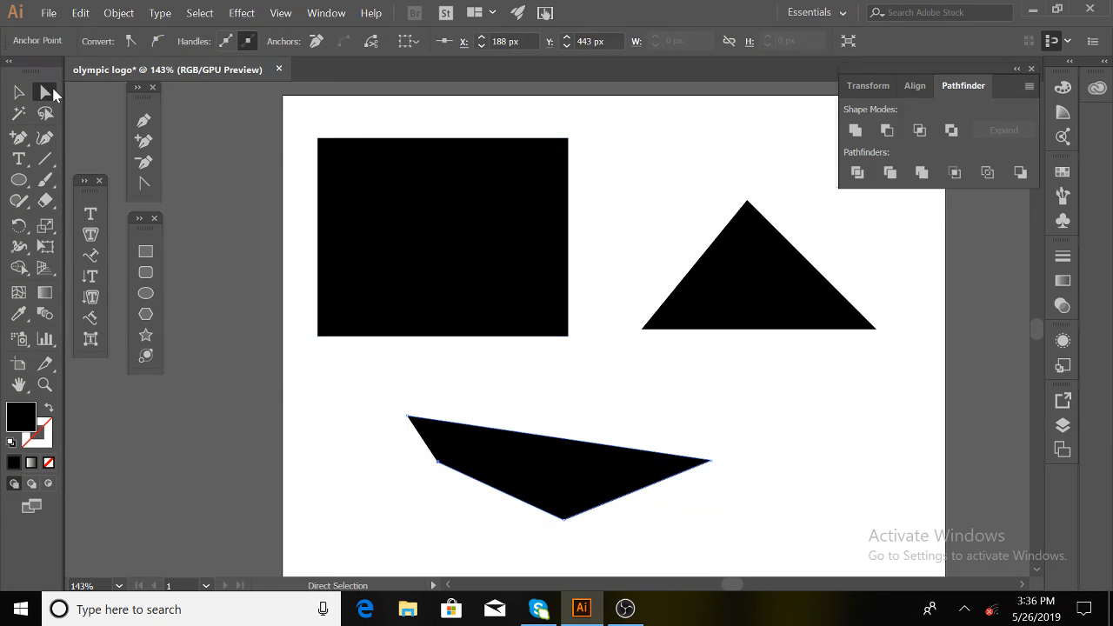
Shift the rectangle's top edge about 22 px up and 9 px left using Direct Selection.
click(426, 144)
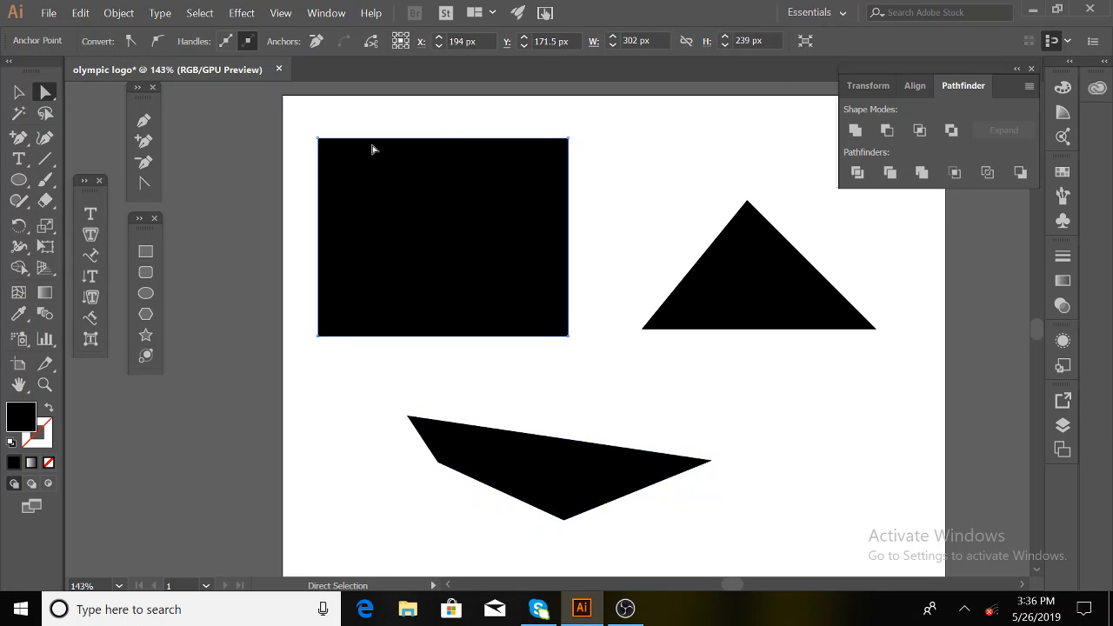
mouse_move(433, 139)
mouse_down()
mouse_move(433, 220)
mouse_move(428, 119)
mouse_up()
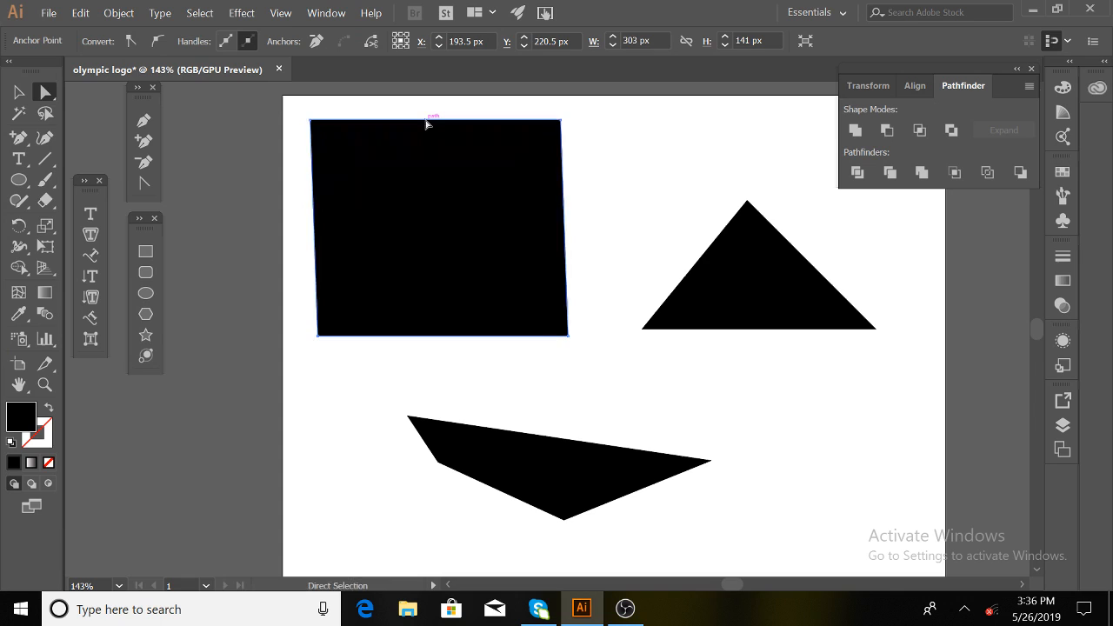
Add an anchor point near the middle of the rectangle's top edge and pull it down into a V-shaped notch.
click(145, 141)
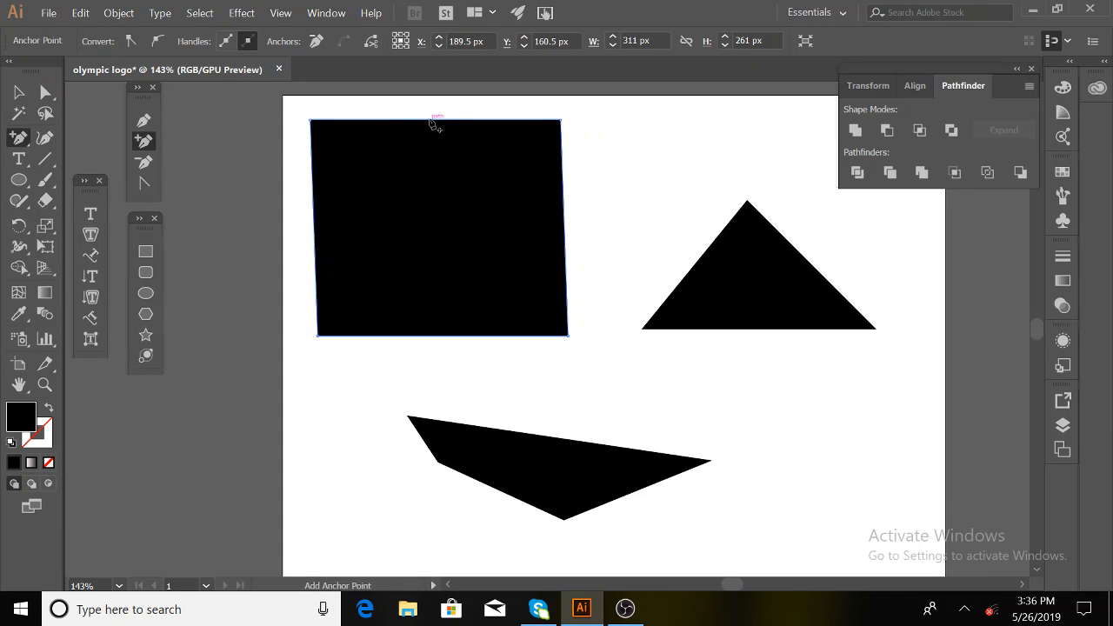
click(430, 120)
click(45, 92)
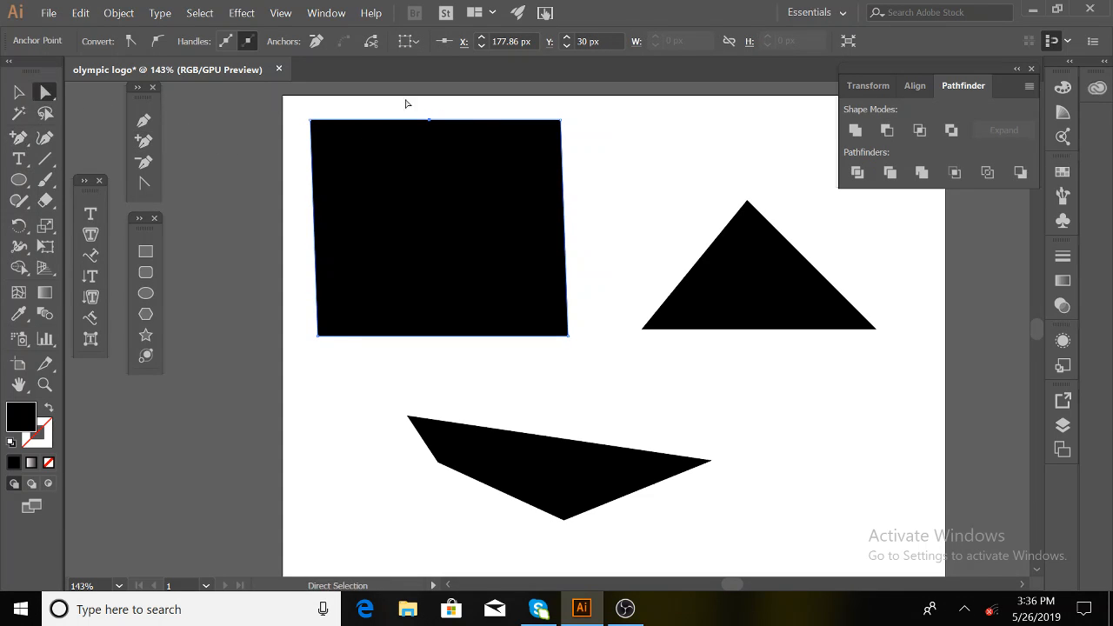
drag(430, 121, 430, 173)
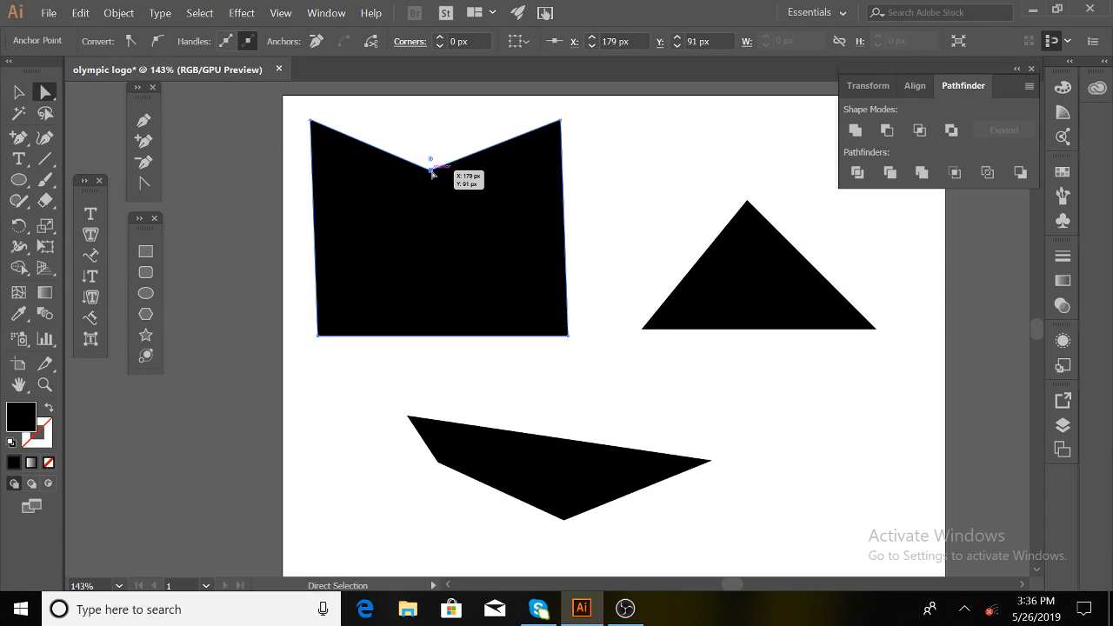
drag(432, 171, 439, 200)
Nudge the two bottom corner anchor points of the notched shape upward together in ten small increments.
drag(292, 293, 613, 364)
key(Up)
key(Up)
key(Up)
key(Up)
key(Up)
key(Up)
key(Up)
key(Up)
key(Up)
key(Up)
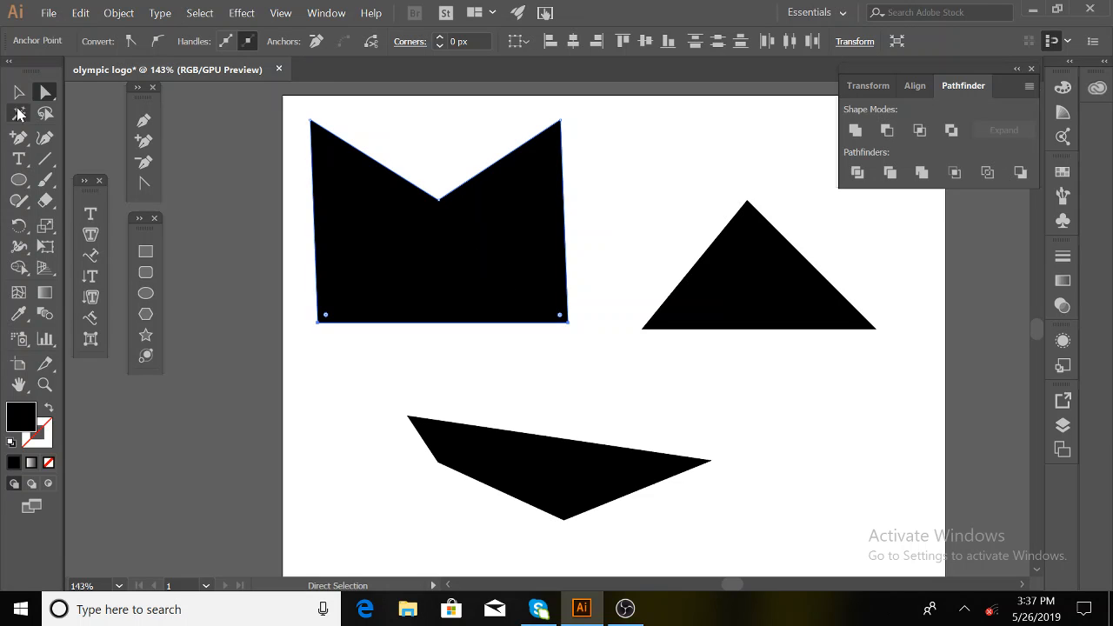
Add an anchor point near the middle of each of the triangle's three sides.
click(144, 141)
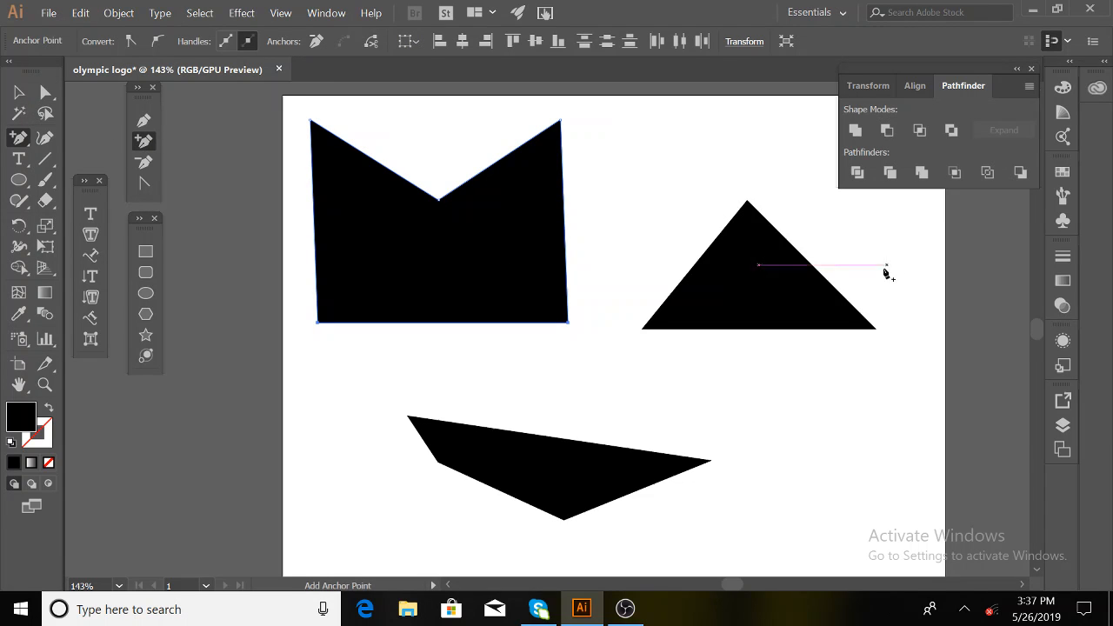
click(816, 269)
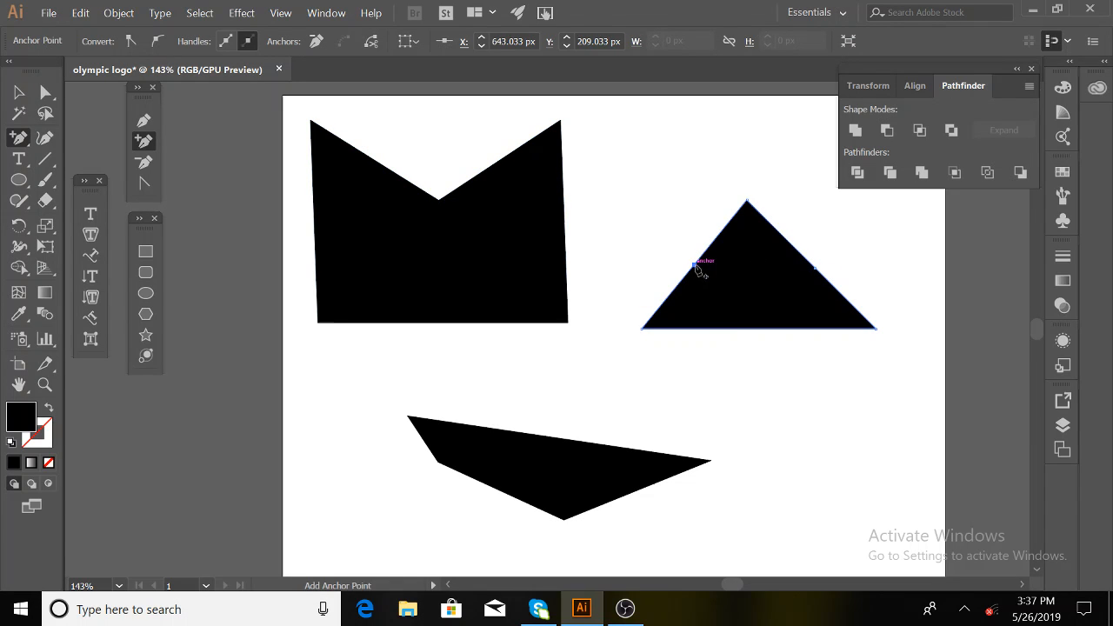
click(758, 332)
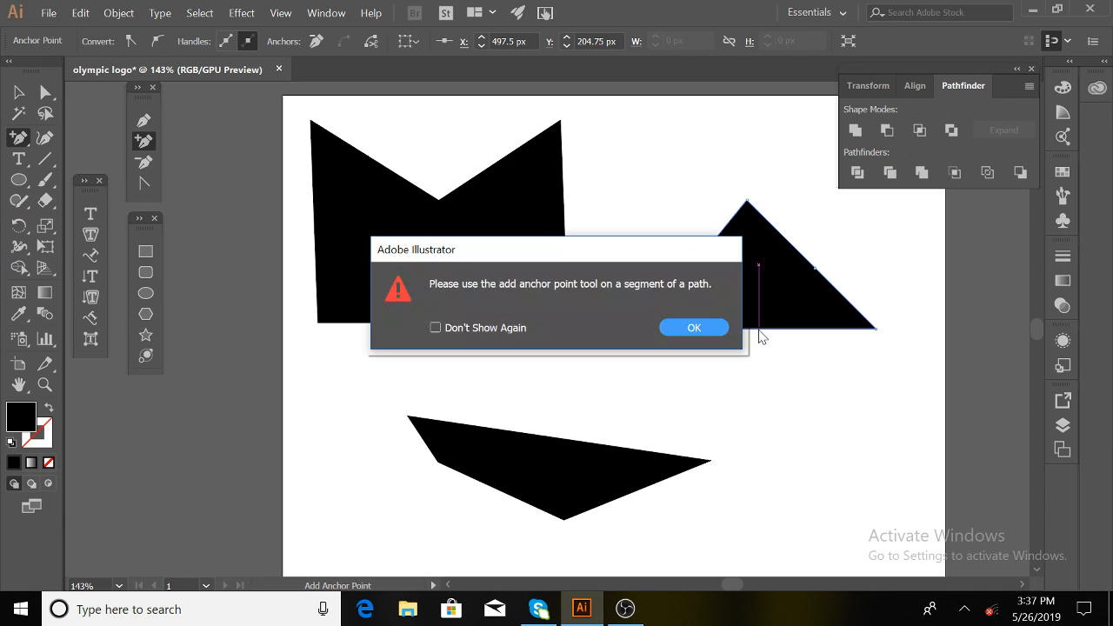
click(704, 328)
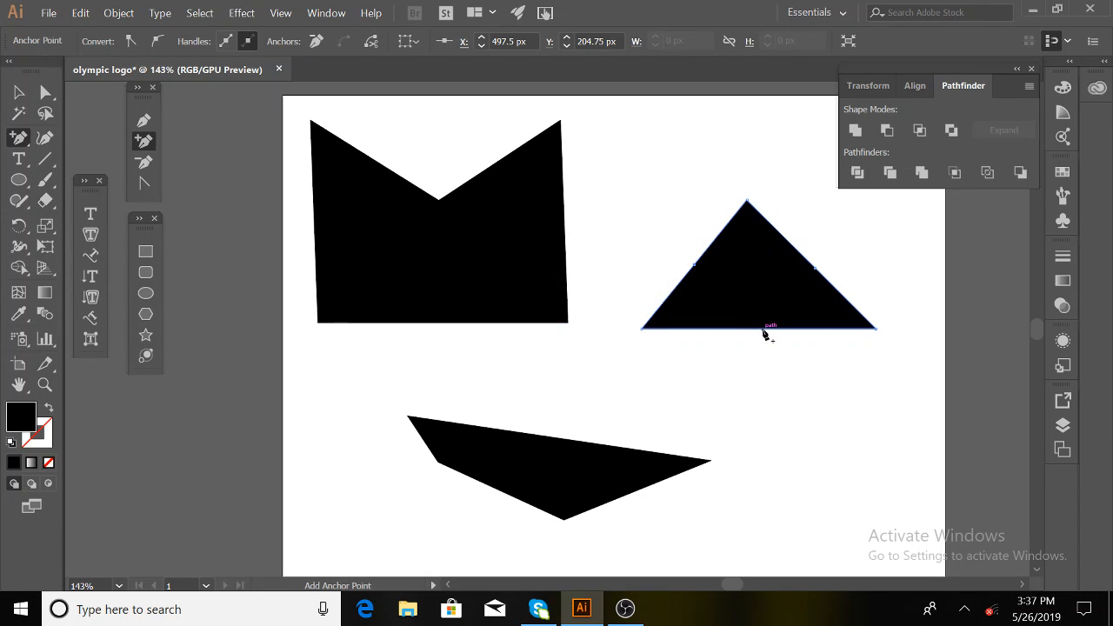
click(766, 329)
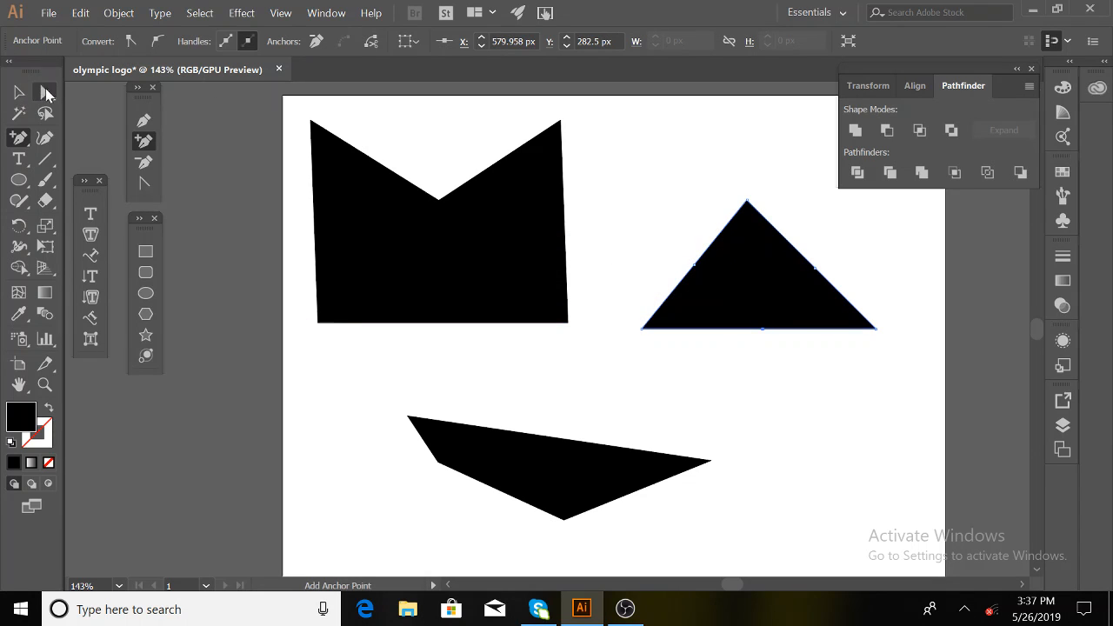
Pull the new anchor point on the triangle's right side outward to about X 681, Y 179 px.
click(46, 93)
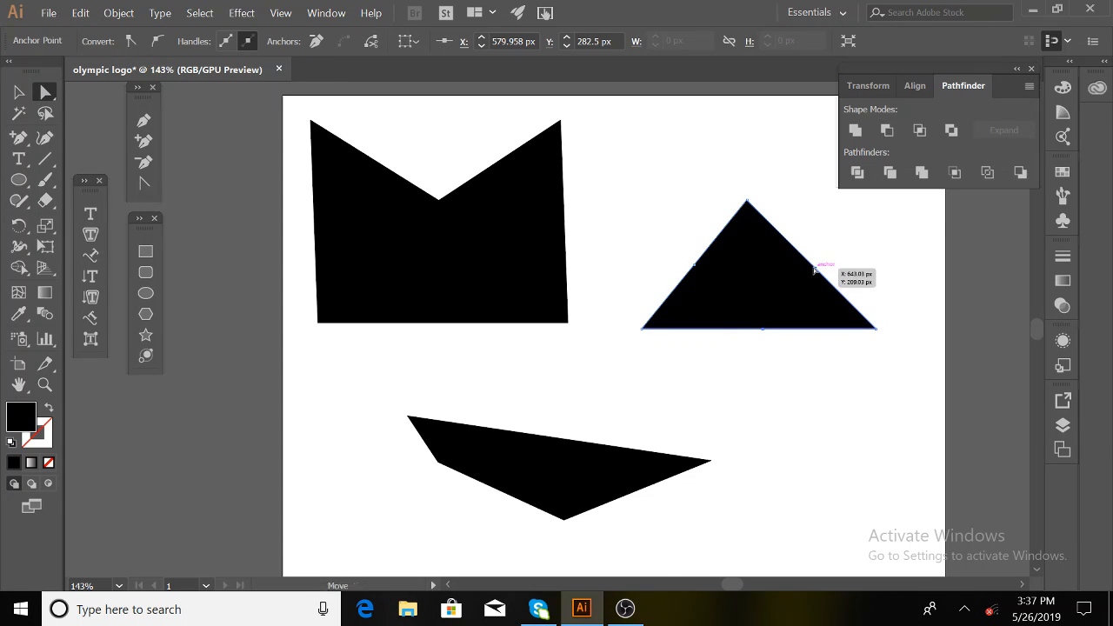
drag(817, 270, 848, 244)
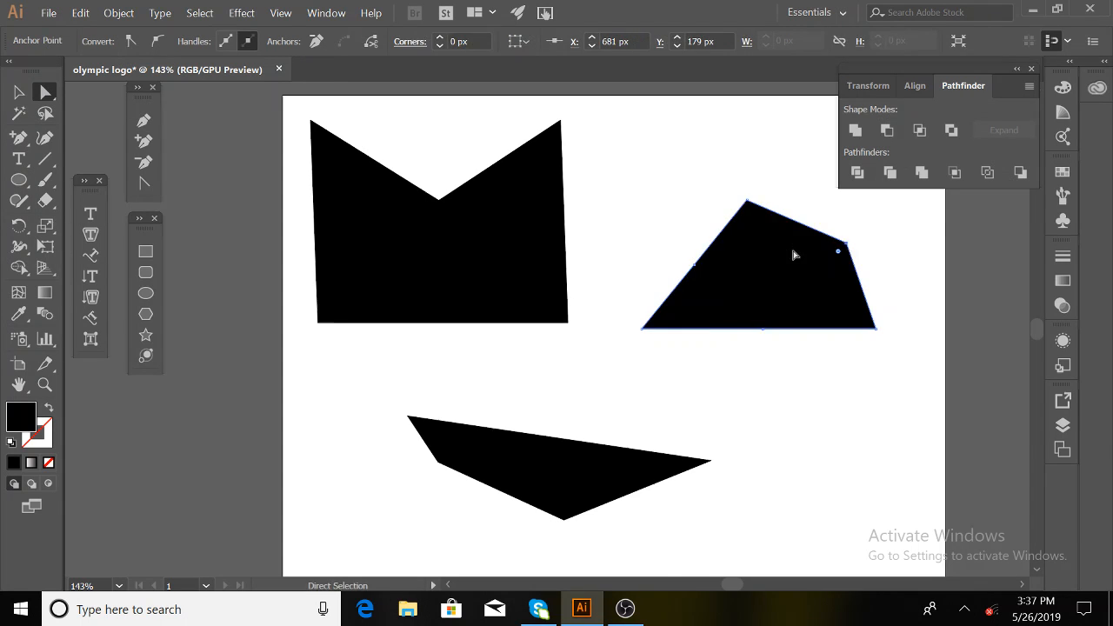
Pull the triangle's left-side middle anchor inward to X 534, Y 219 px, and the bottom-edge one up to X 597, Y 250 px.
drag(694, 269, 724, 276)
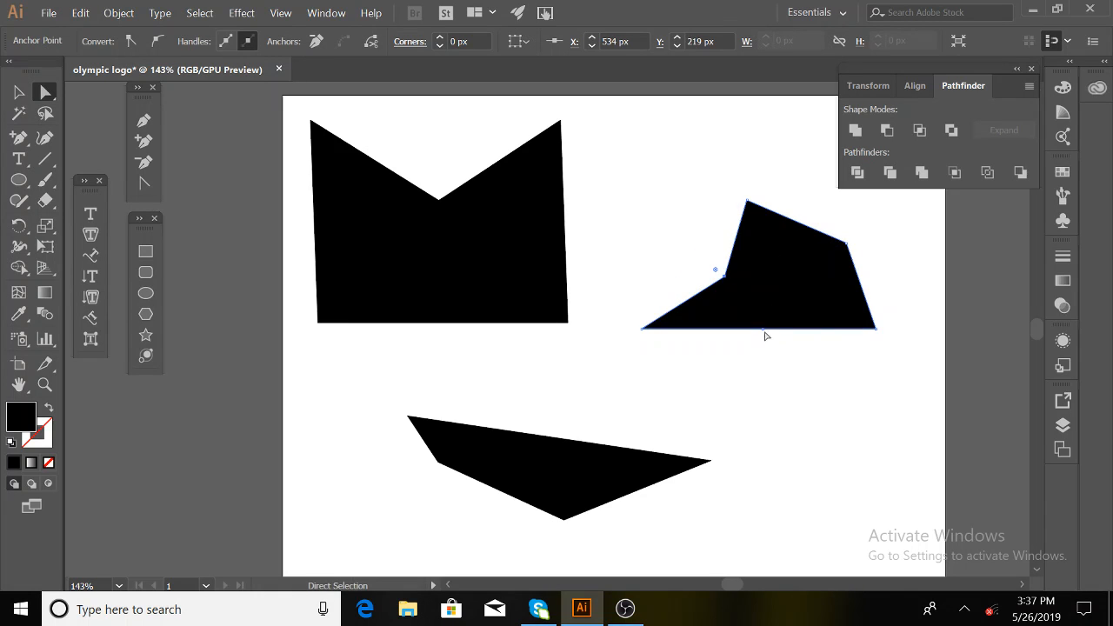
drag(764, 331, 776, 303)
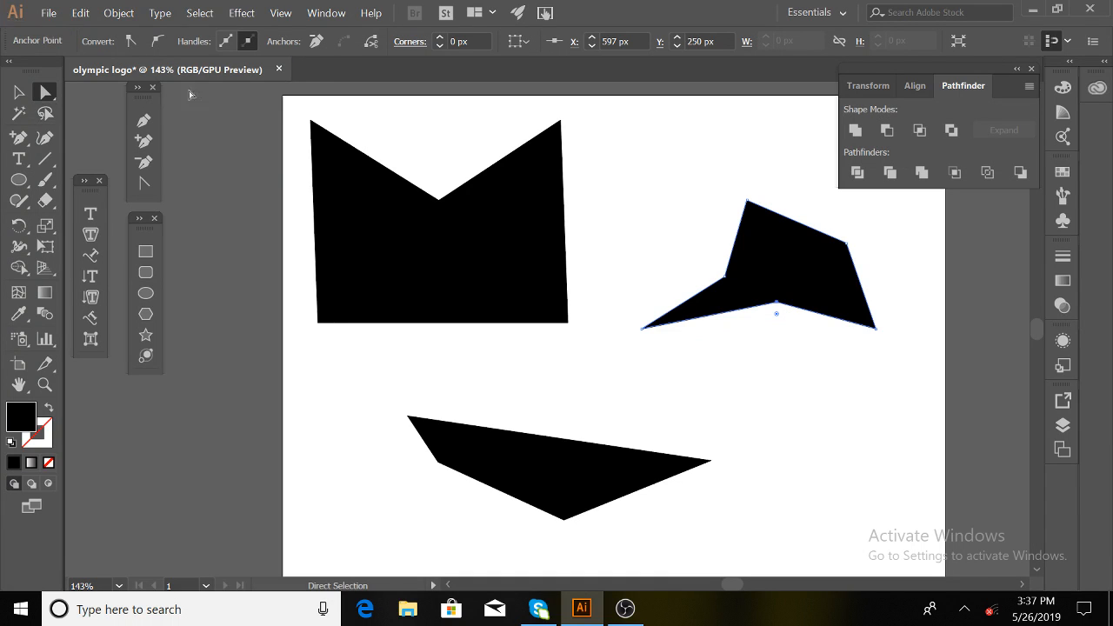
Delete the indented anchor point on the left side of the reshaped triangle.
click(144, 163)
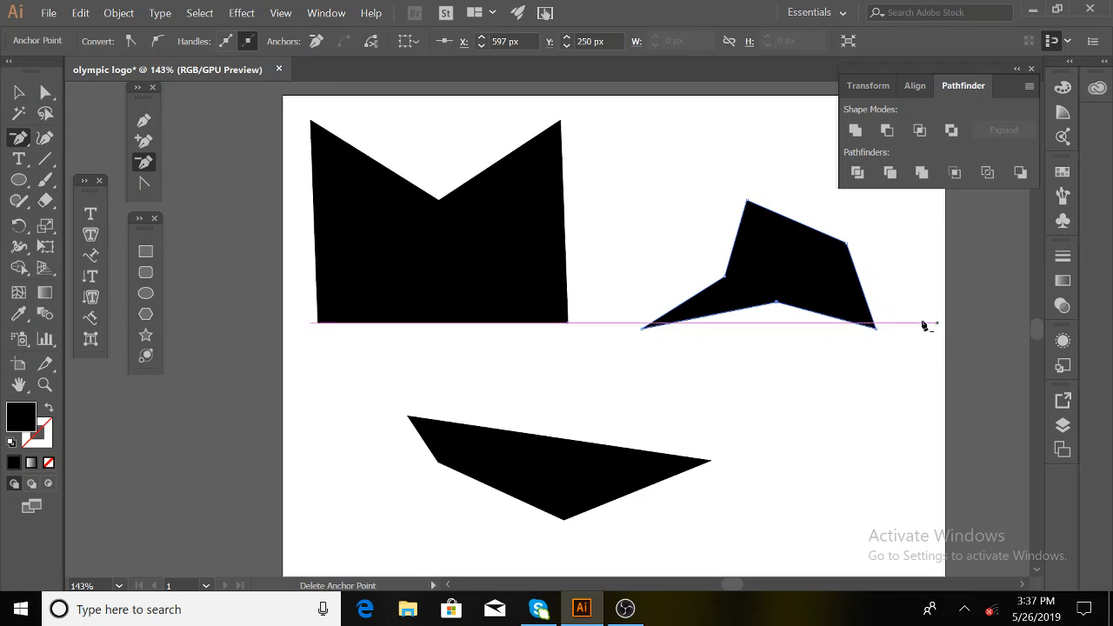
click(724, 278)
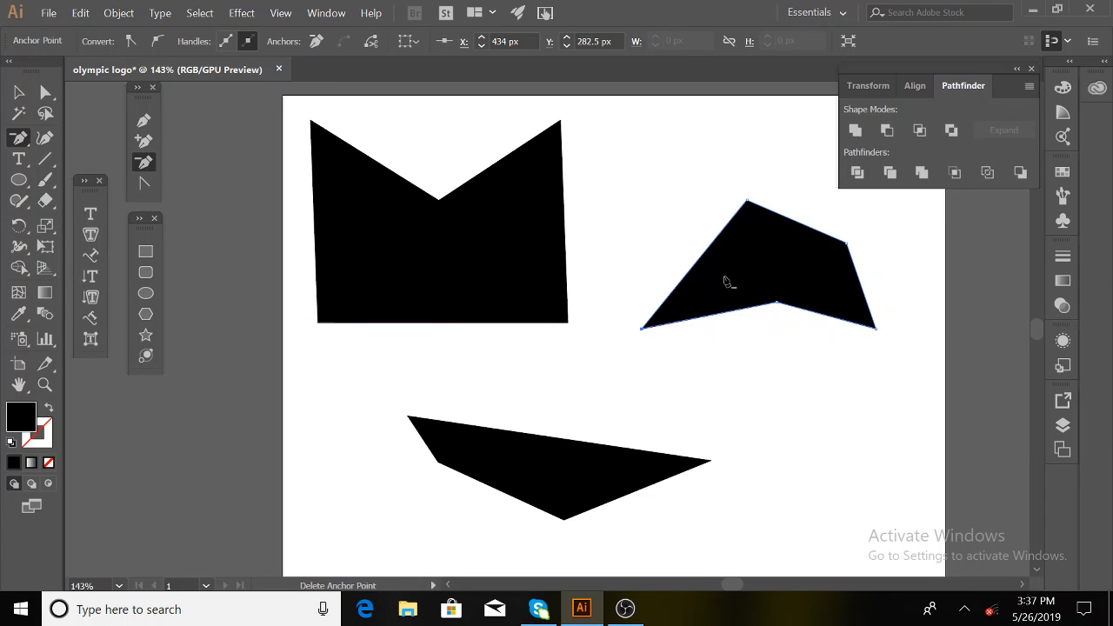
Try deleting the reshaped triangle's bottom-edge and lower-left corner anchor points, and undo both deletions.
click(777, 304)
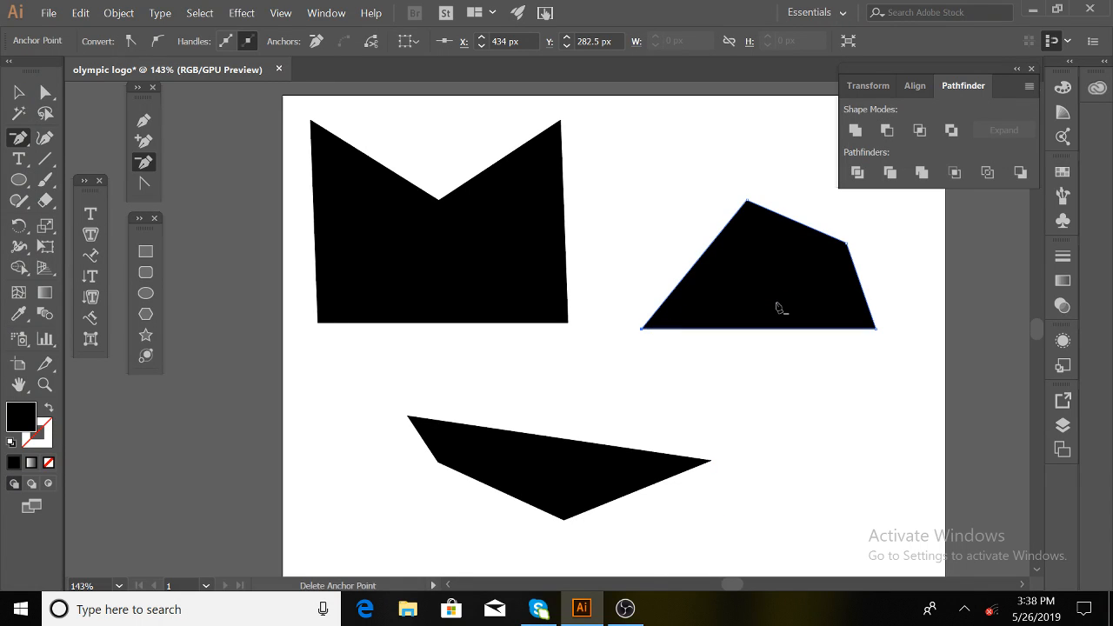
click(643, 329)
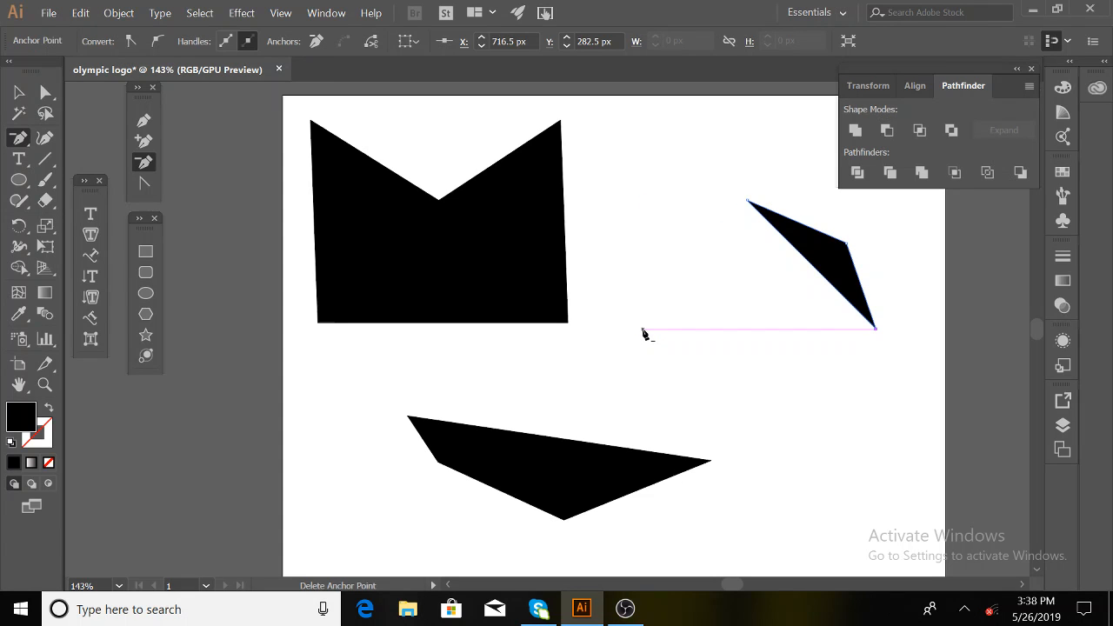
key(ctrl+z)
key(ctrl+z)
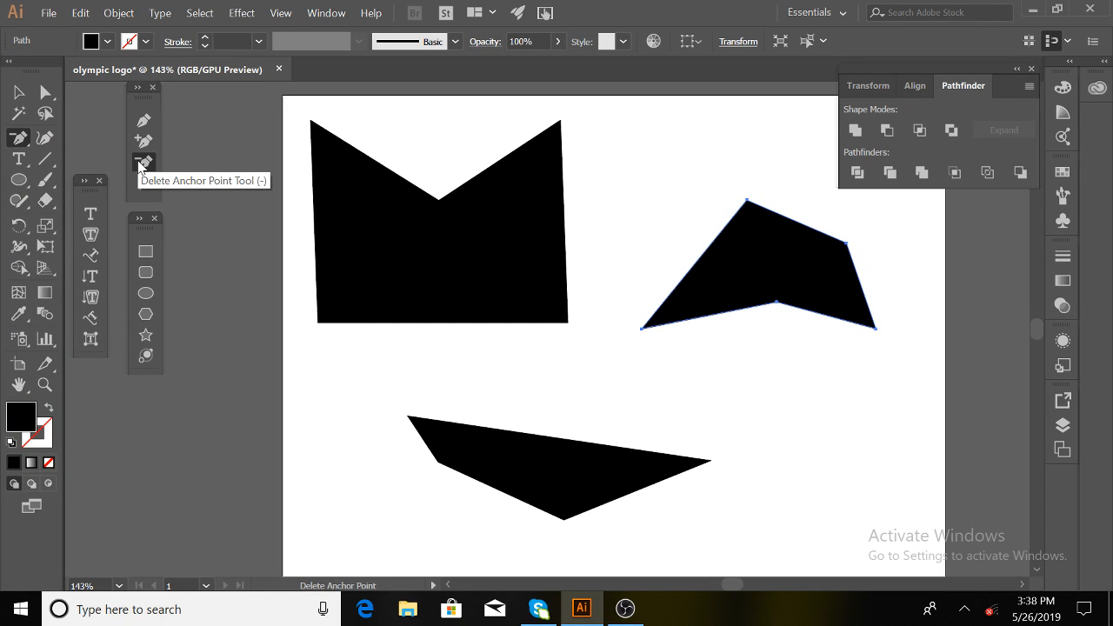
Delete the notch anchor on the rectangle's top edge and the topmost anchor of the reshaped triangle.
click(440, 202)
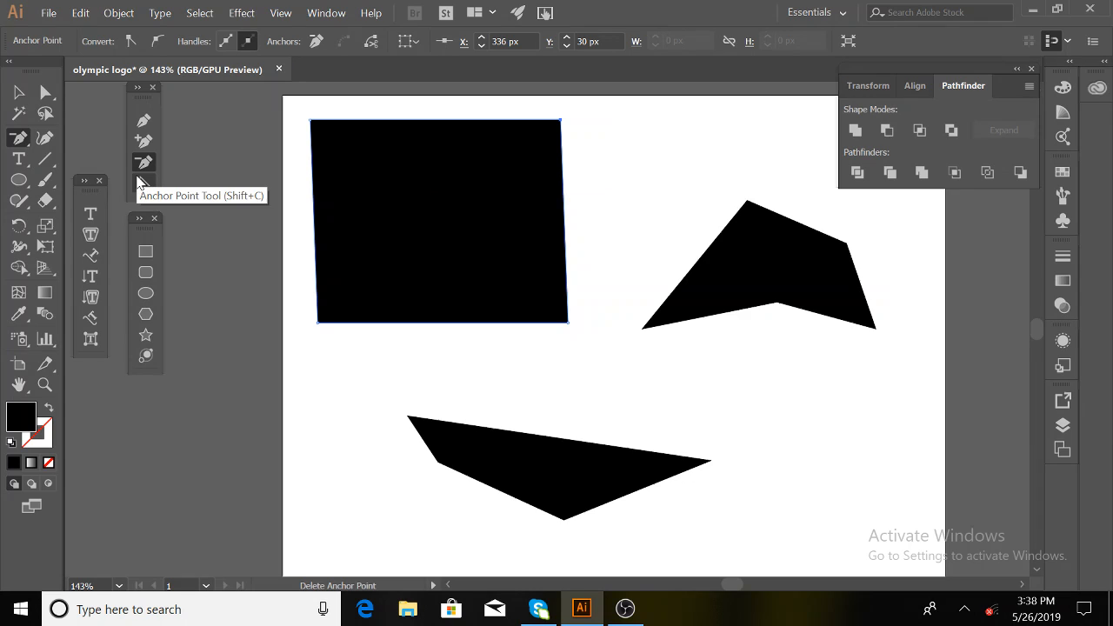
click(747, 203)
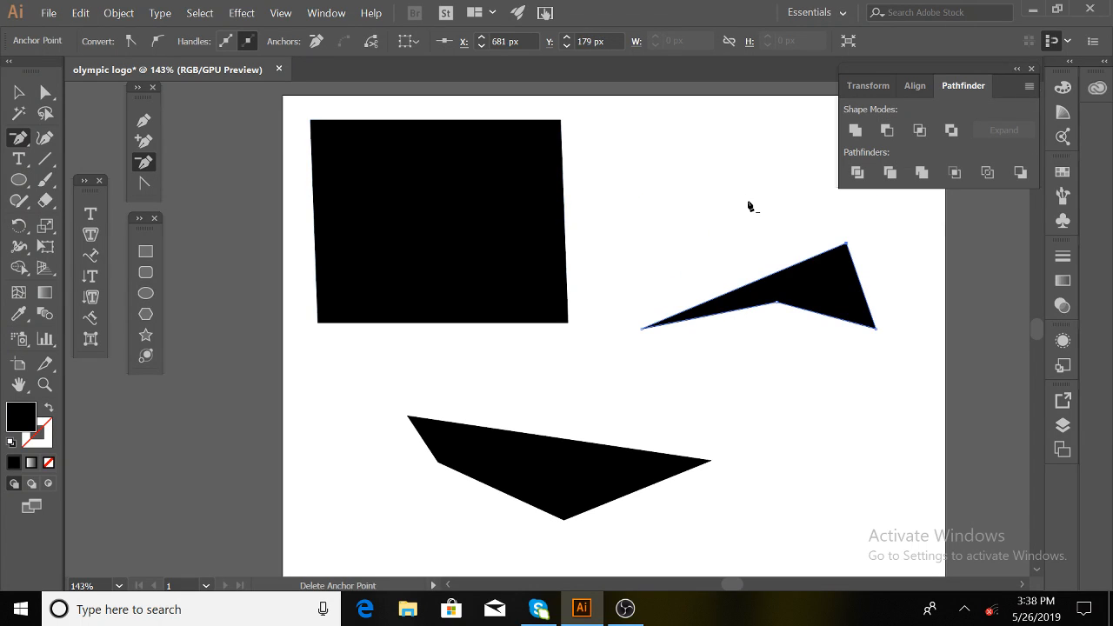
Make the reshaped triangle's upper-right anchor smooth, extend its left handle up and outward, and pull diagonal curve handles from the bottom notch anchor.
click(144, 186)
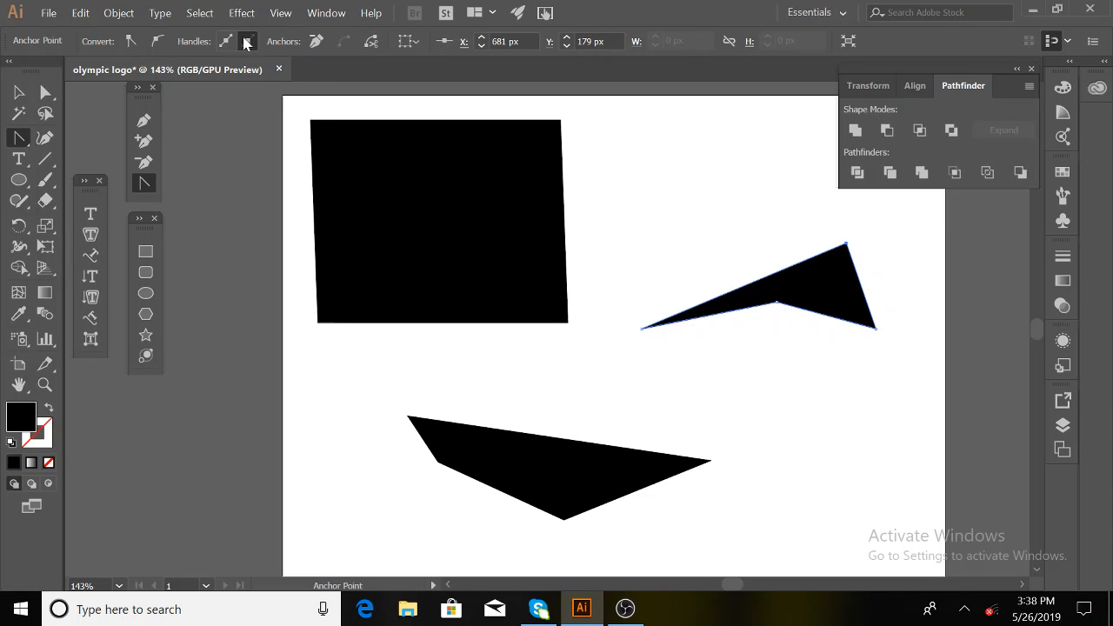
click(157, 41)
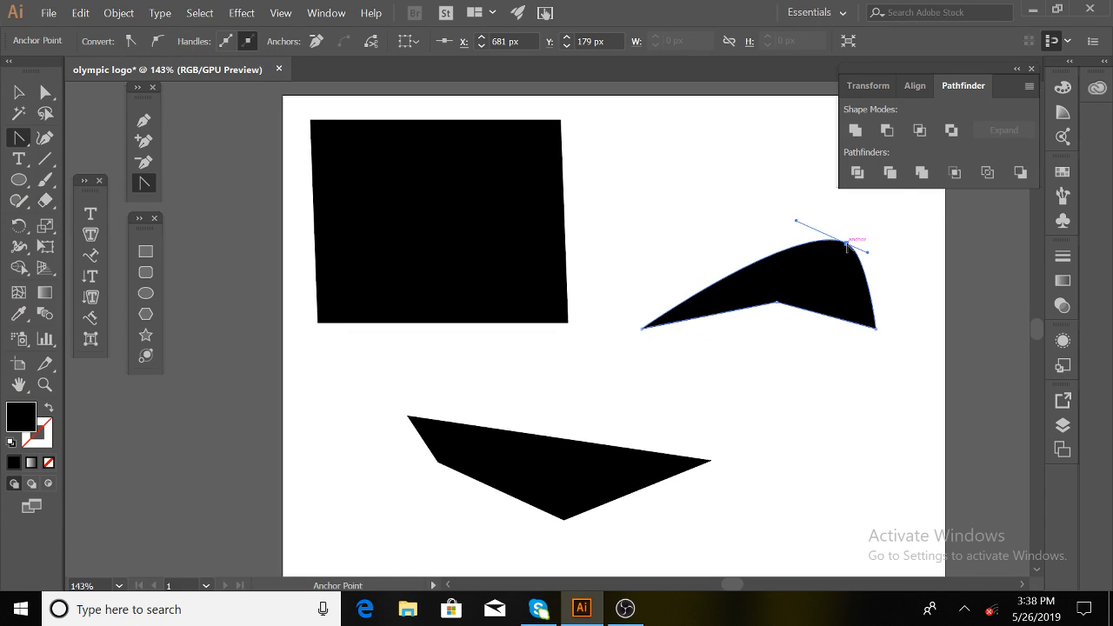
click(130, 41)
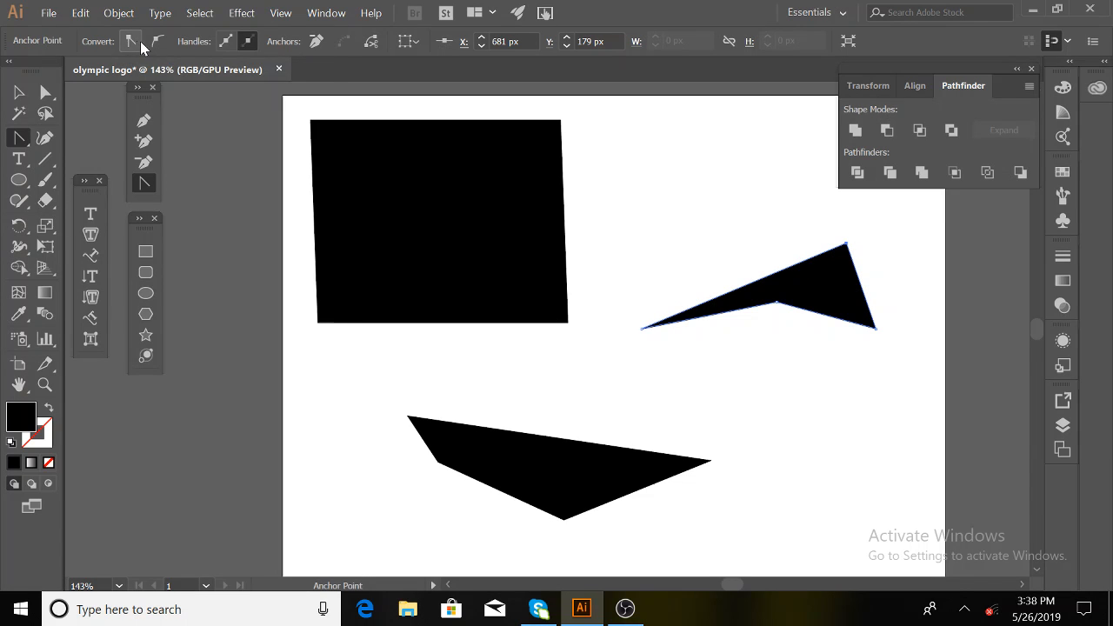
click(157, 40)
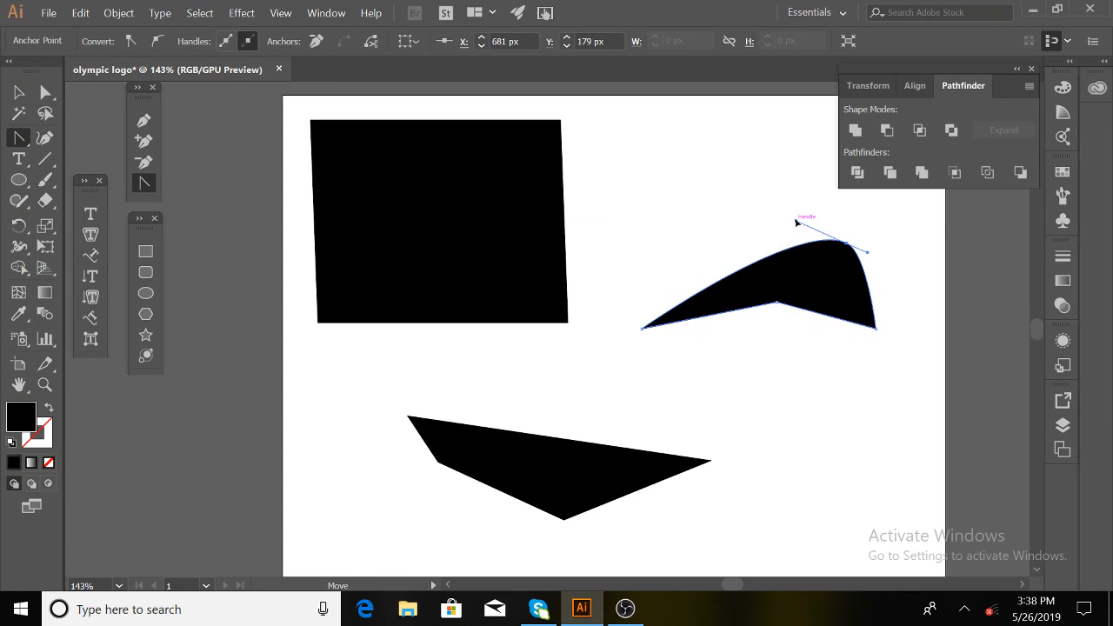
drag(796, 223, 716, 164)
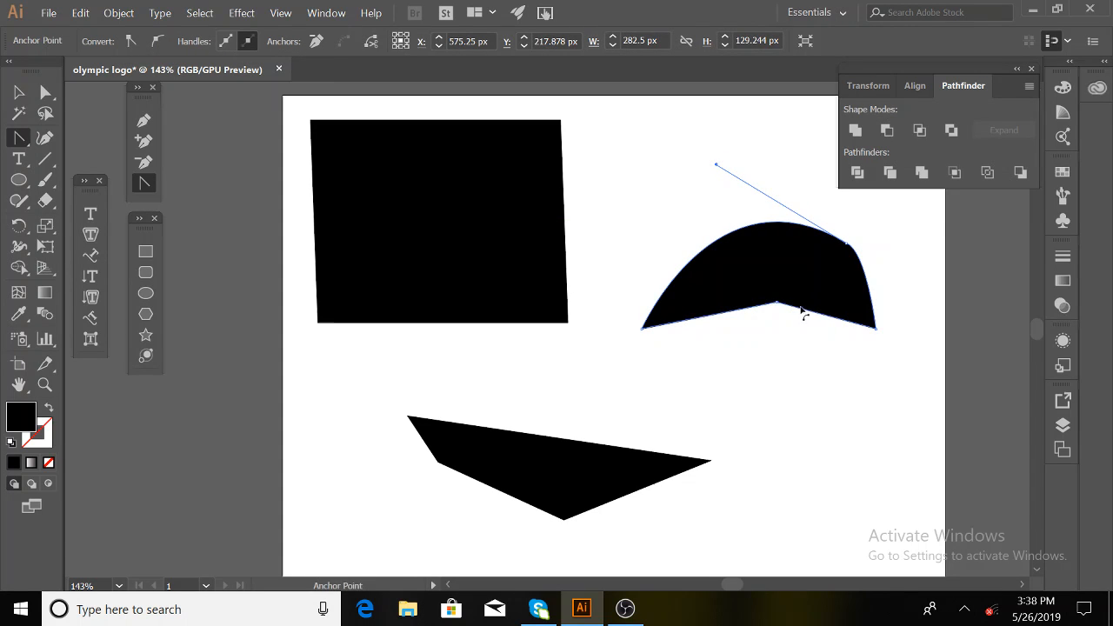
drag(780, 303, 748, 338)
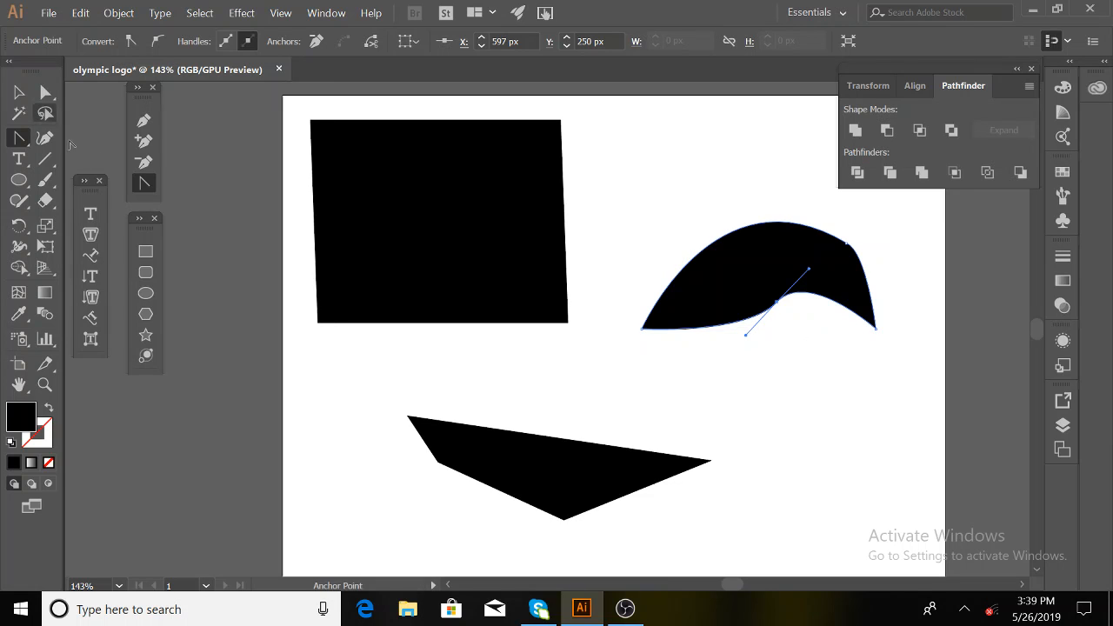
Draw an open S-shaped path below the rectangle with the Pen tool, curving through X 391, Y 363 px and ending at X 794, Y 372 px.
click(148, 126)
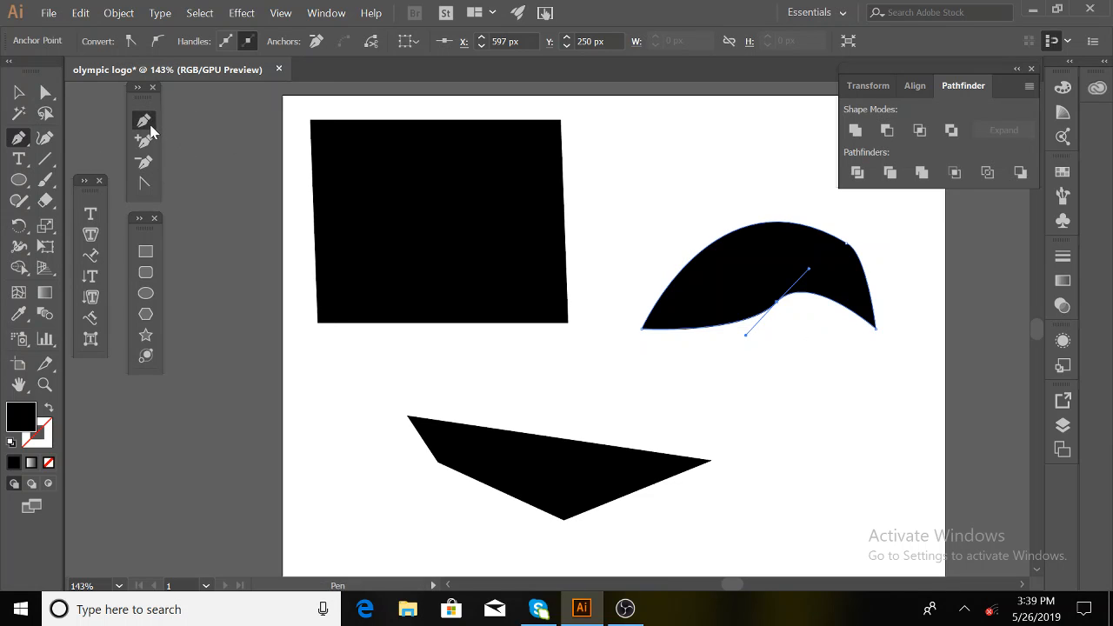
click(356, 391)
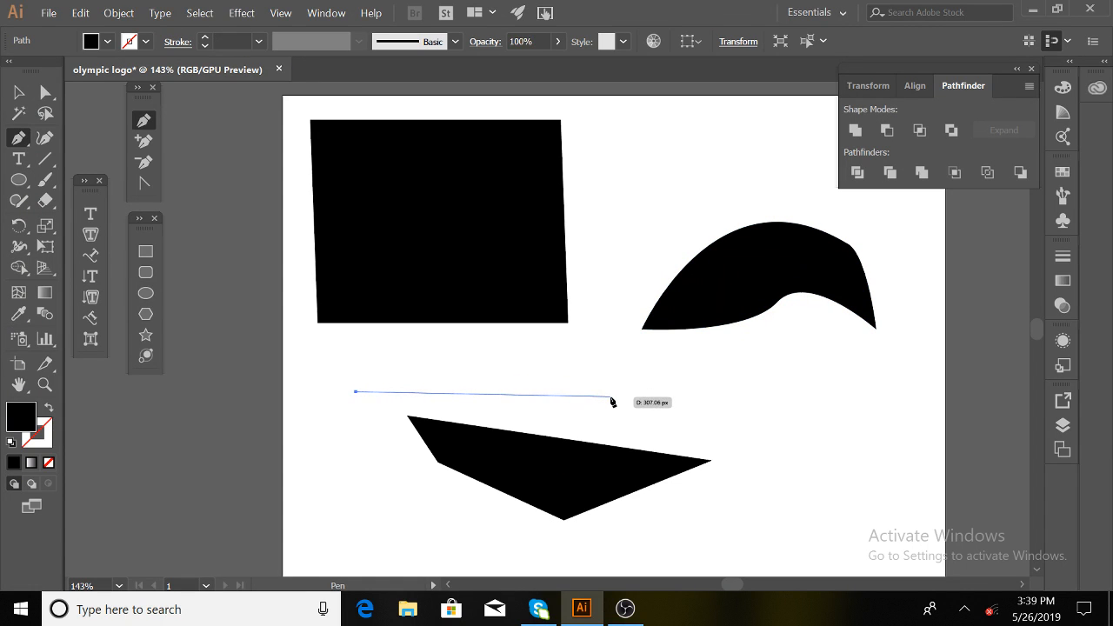
drag(607, 396, 753, 467)
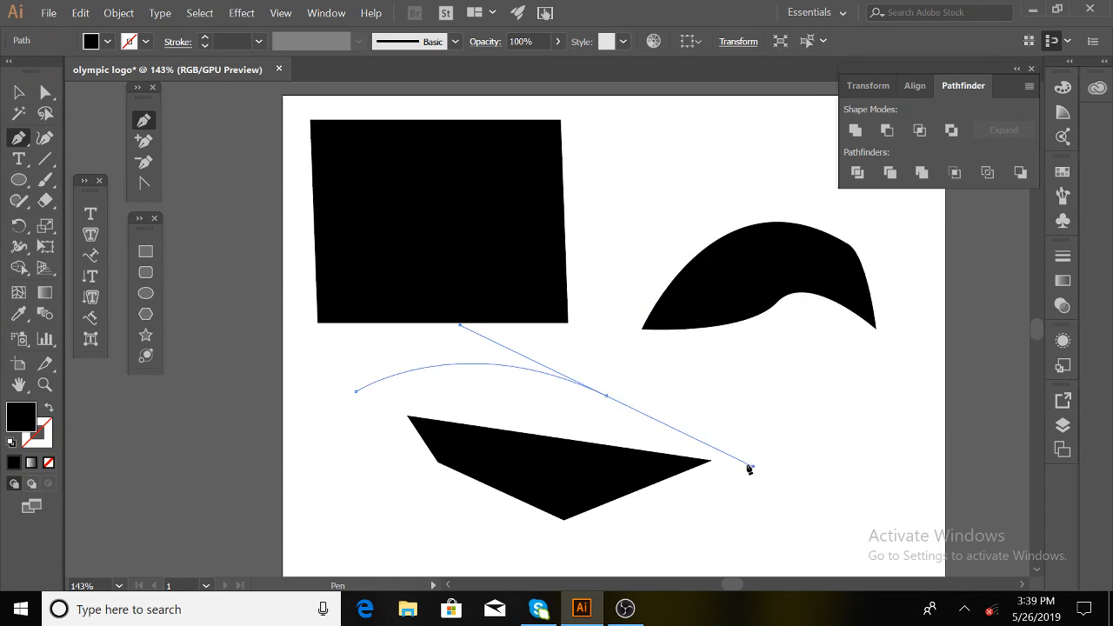
click(608, 396)
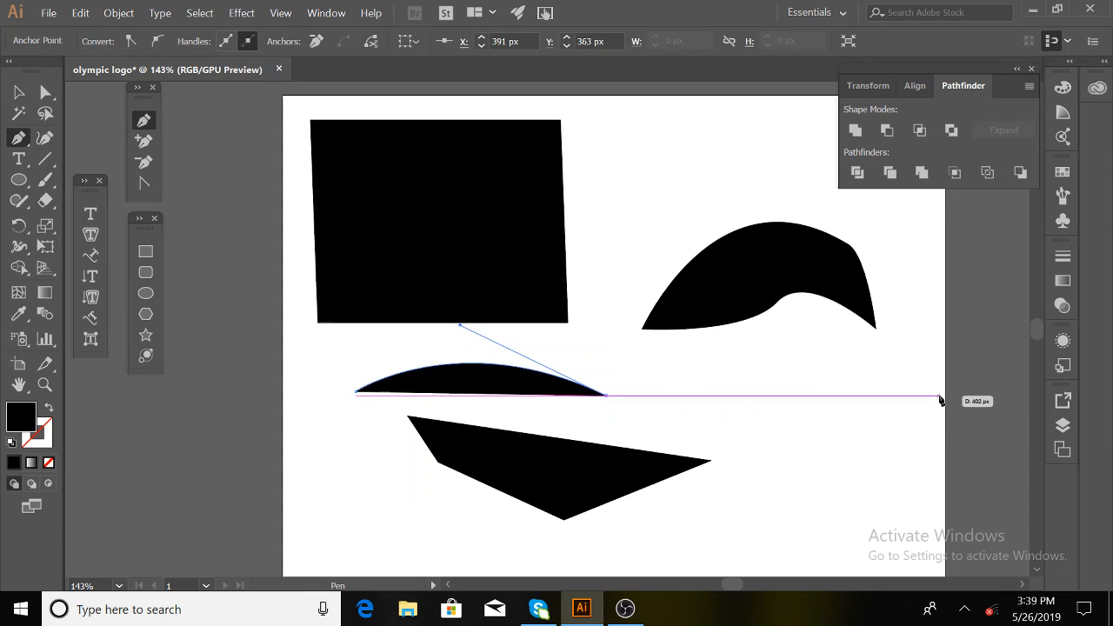
drag(940, 404, 970, 298)
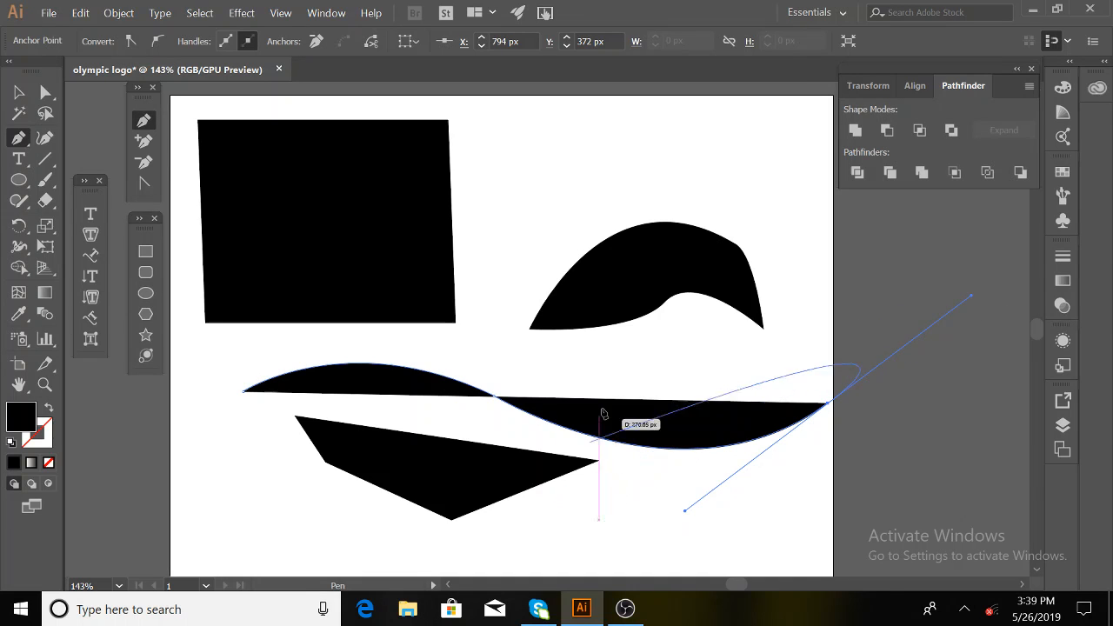
click(827, 403)
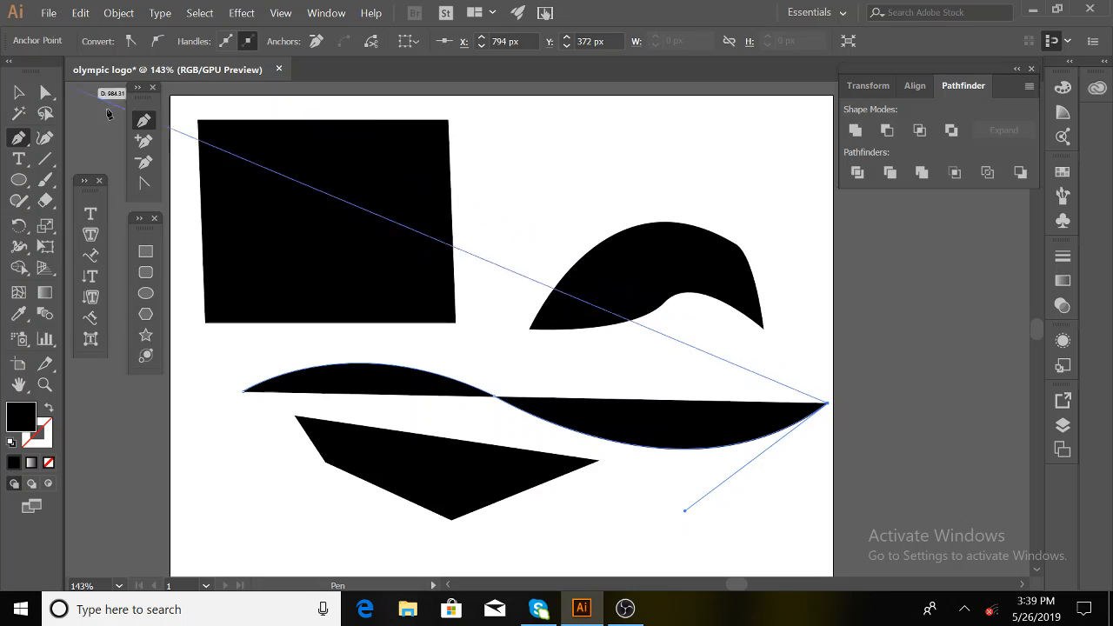
Add an anchor point near the middle of the rectangle's top edge and pull curve handles from it to form a wave.
click(144, 184)
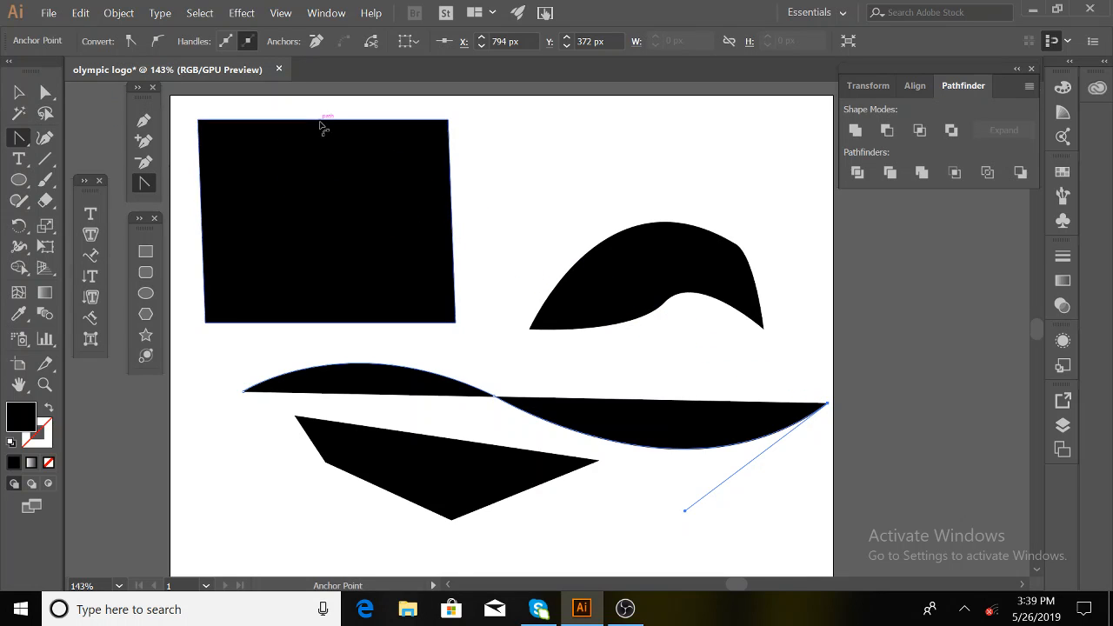
mouse_move(323, 125)
mouse_down()
mouse_move(321, 149)
mouse_move(318, 118)
mouse_up()
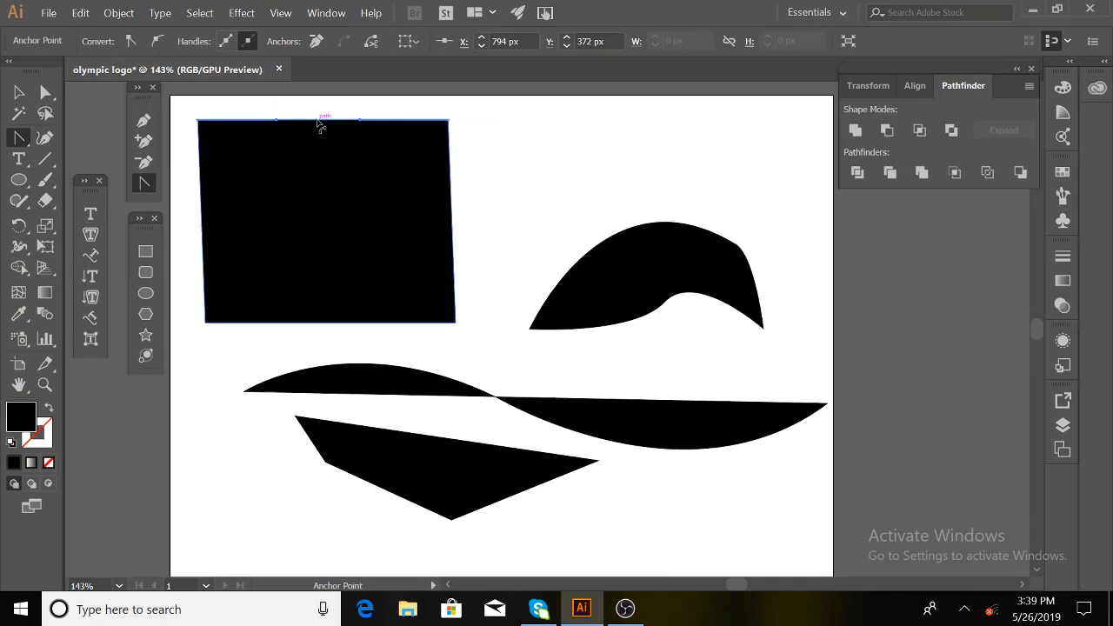
click(144, 141)
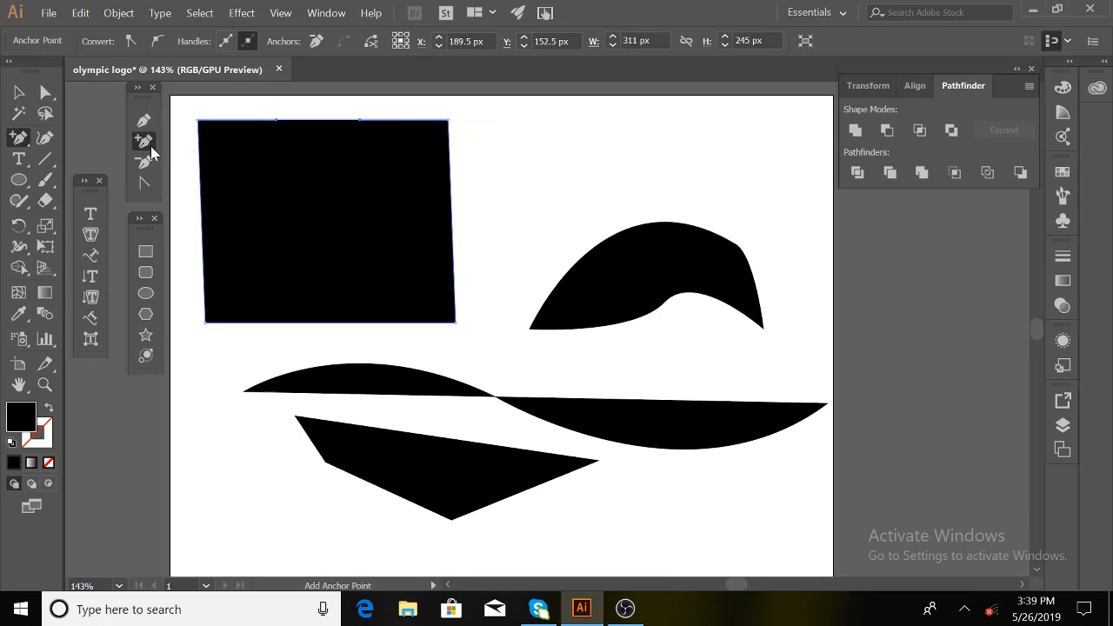
click(318, 120)
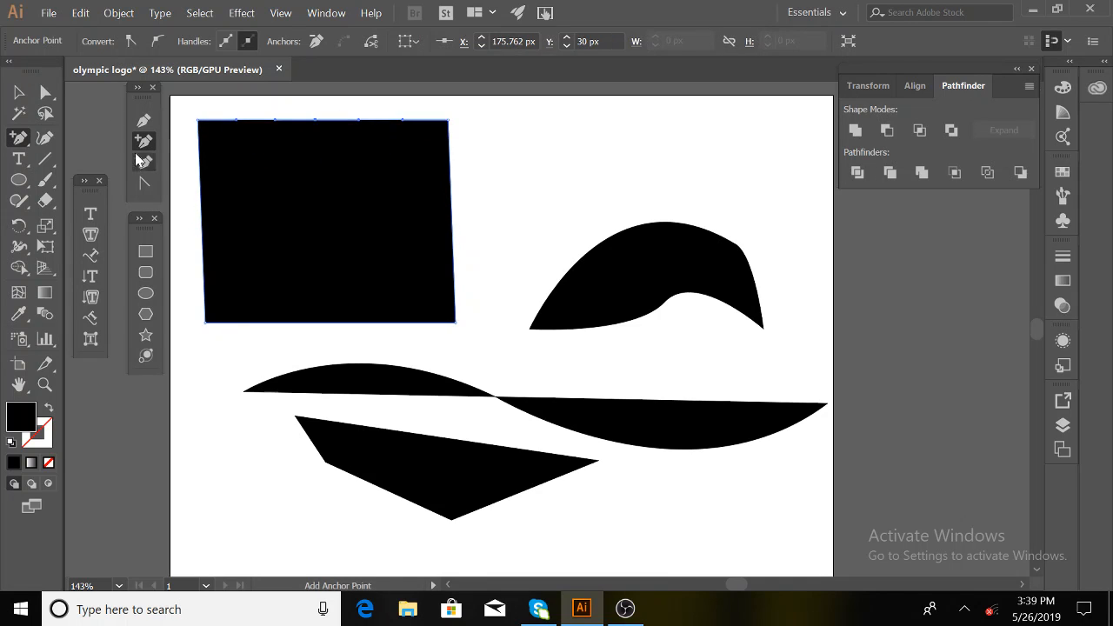
click(145, 182)
drag(316, 121, 379, 170)
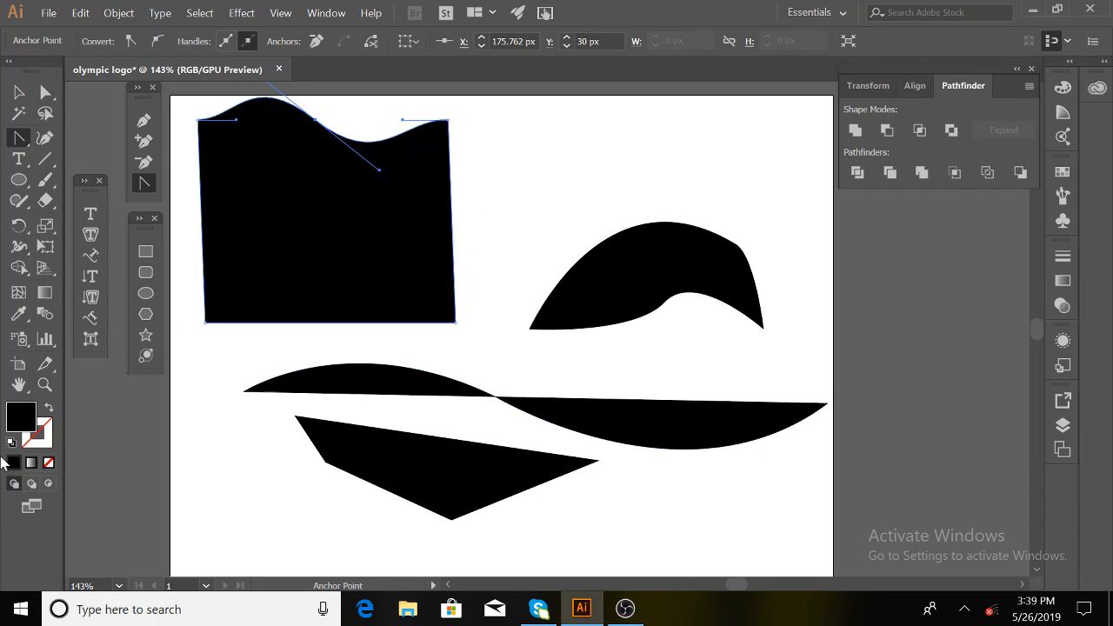
Swap fill and stroke on the open S-shaped path to give it a black 1 pt outline without fill.
click(21, 94)
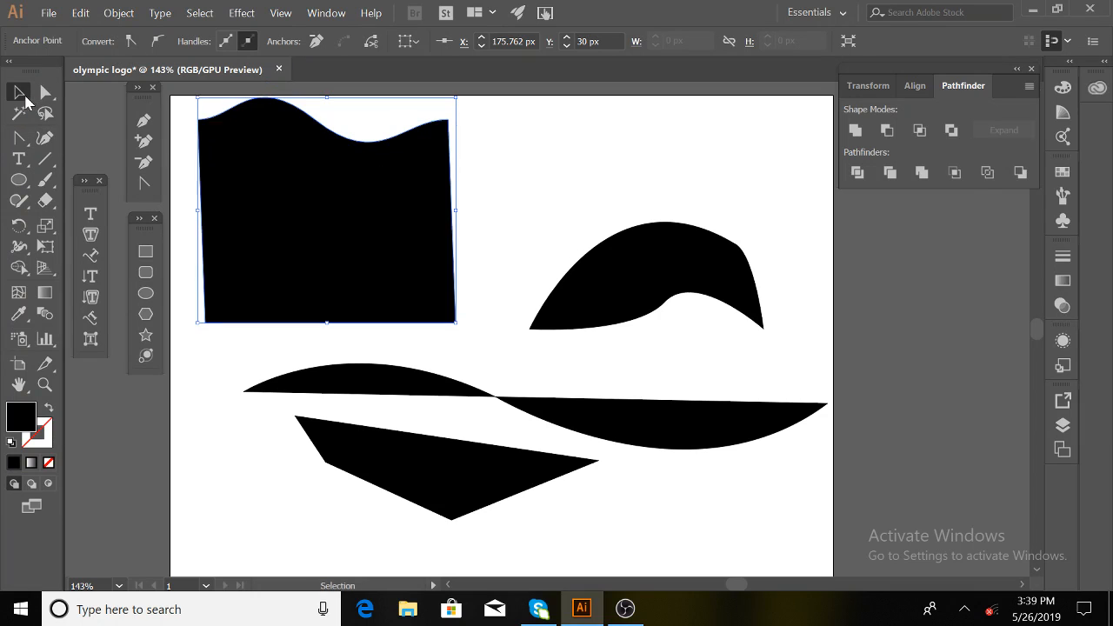
click(407, 396)
click(407, 392)
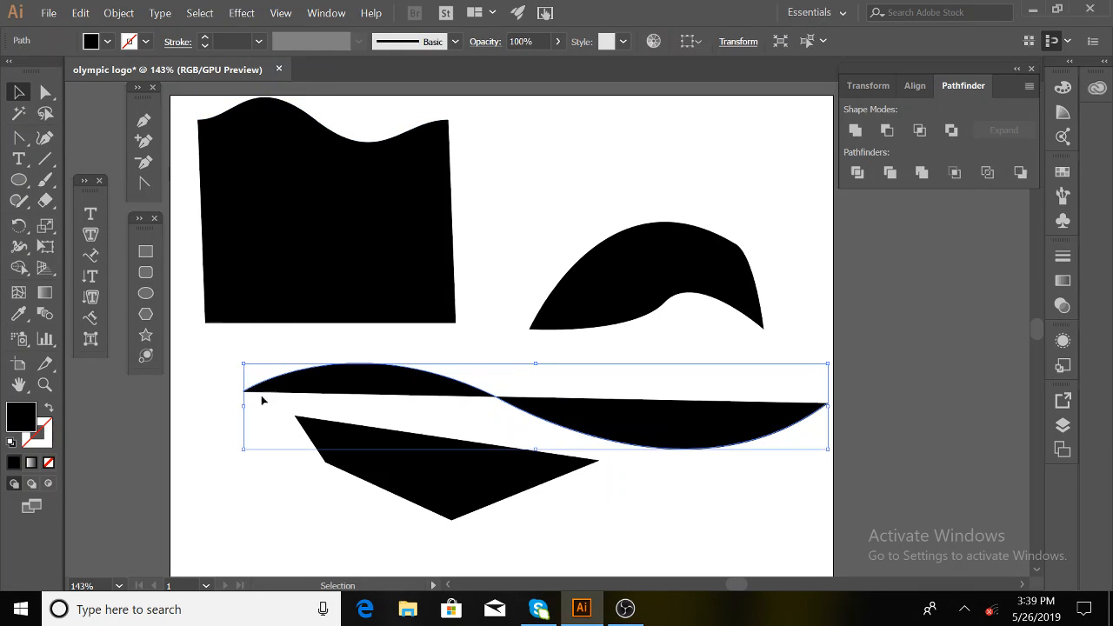
click(49, 407)
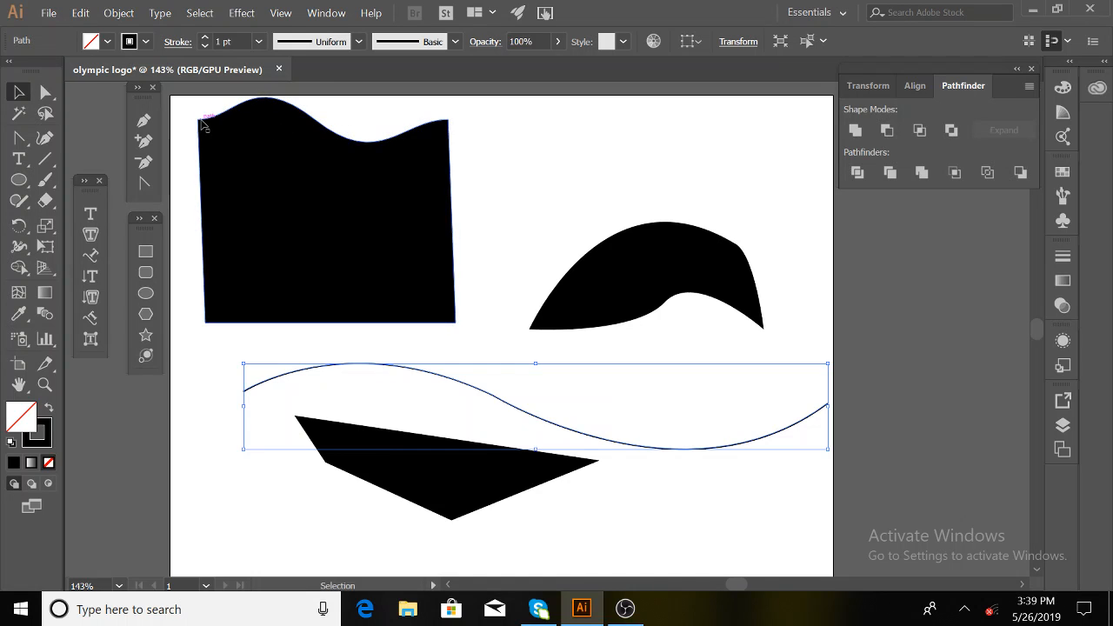
Pull the curve handles of the wavy rectangle's two top corner anchors back onto their corners.
click(45, 92)
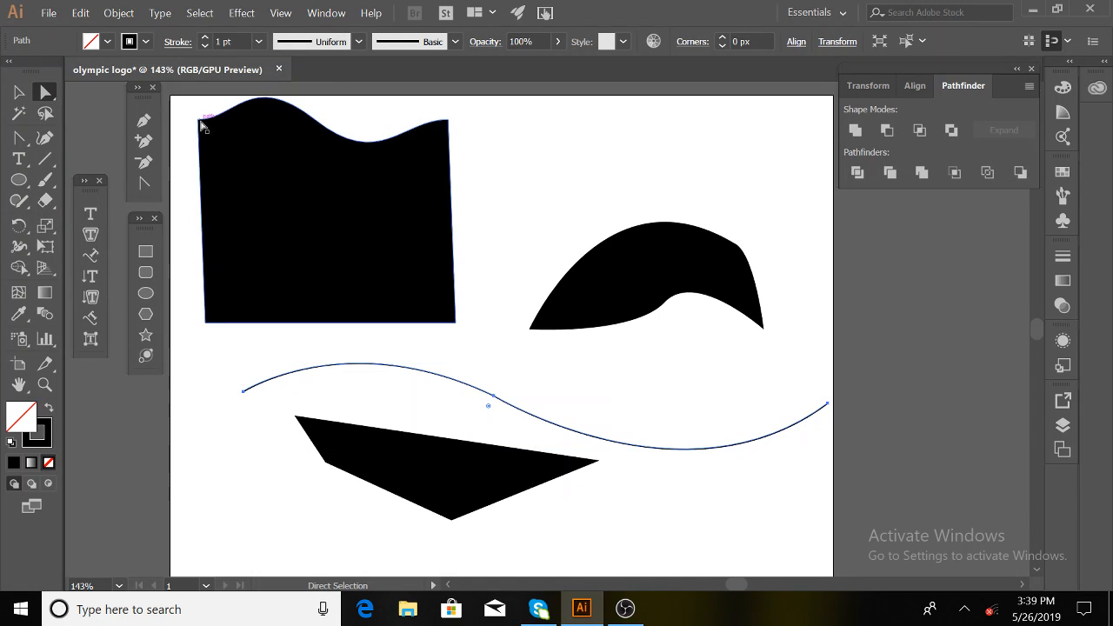
click(212, 127)
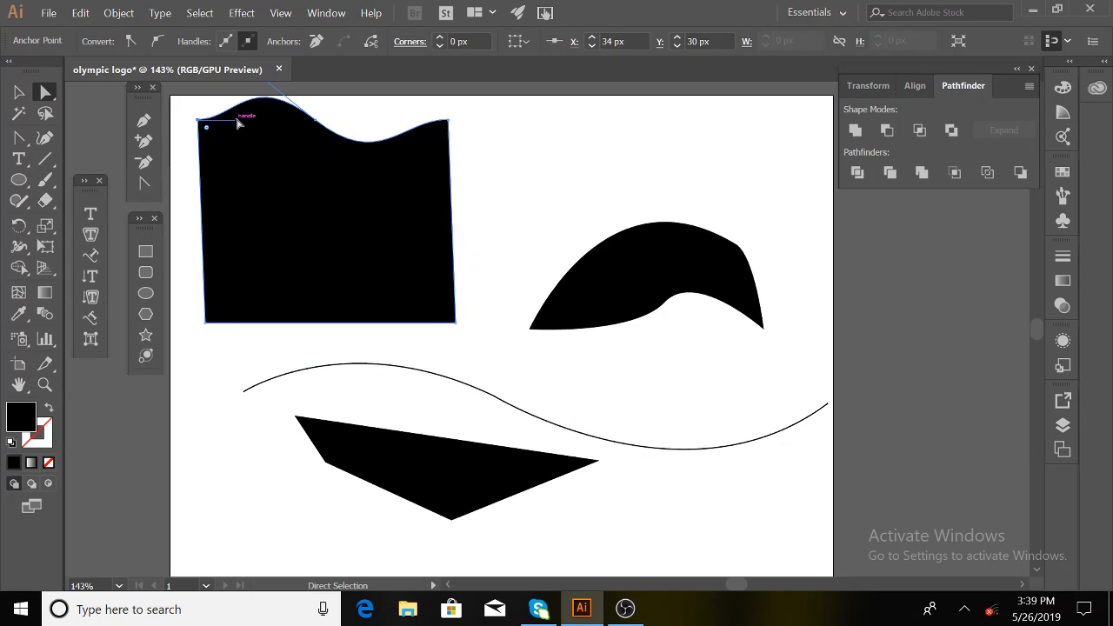
drag(236, 120, 198, 117)
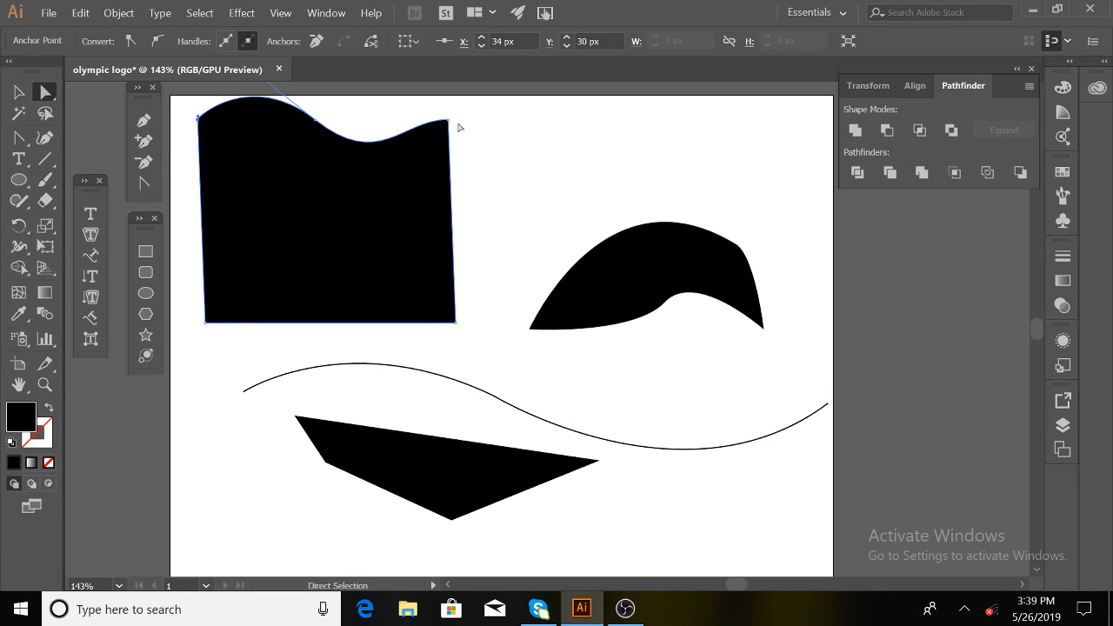
click(448, 120)
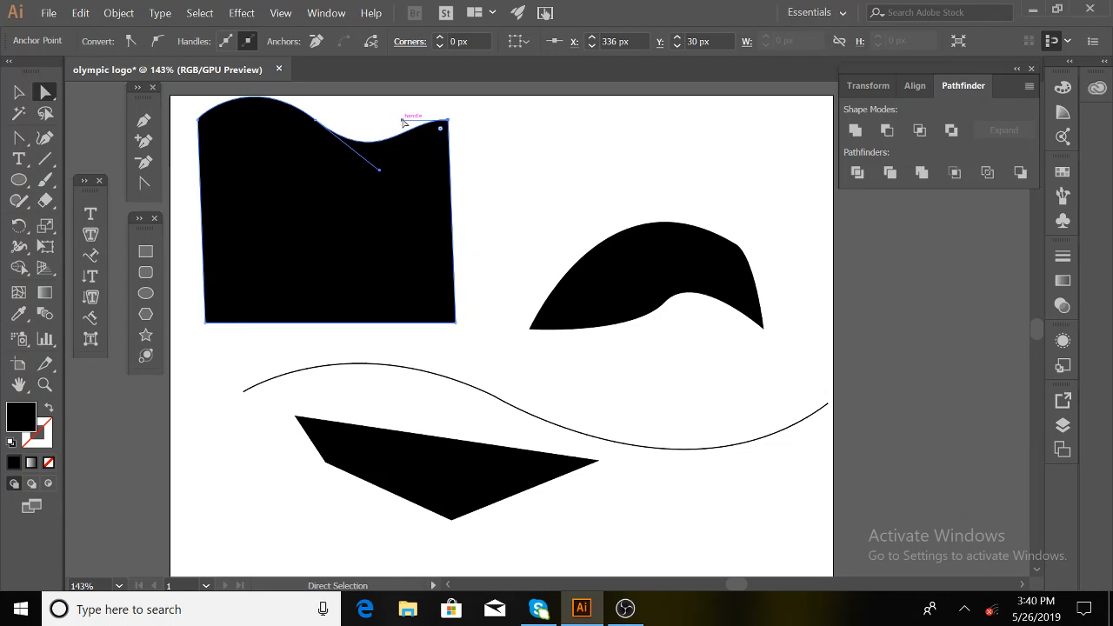
drag(402, 119, 444, 129)
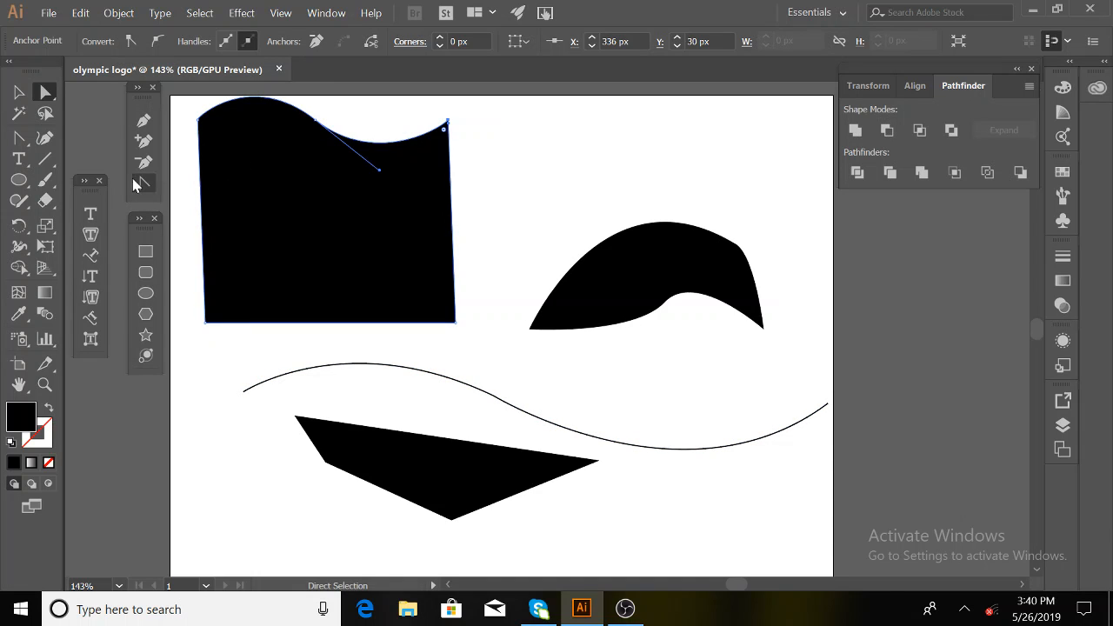
click(291, 205)
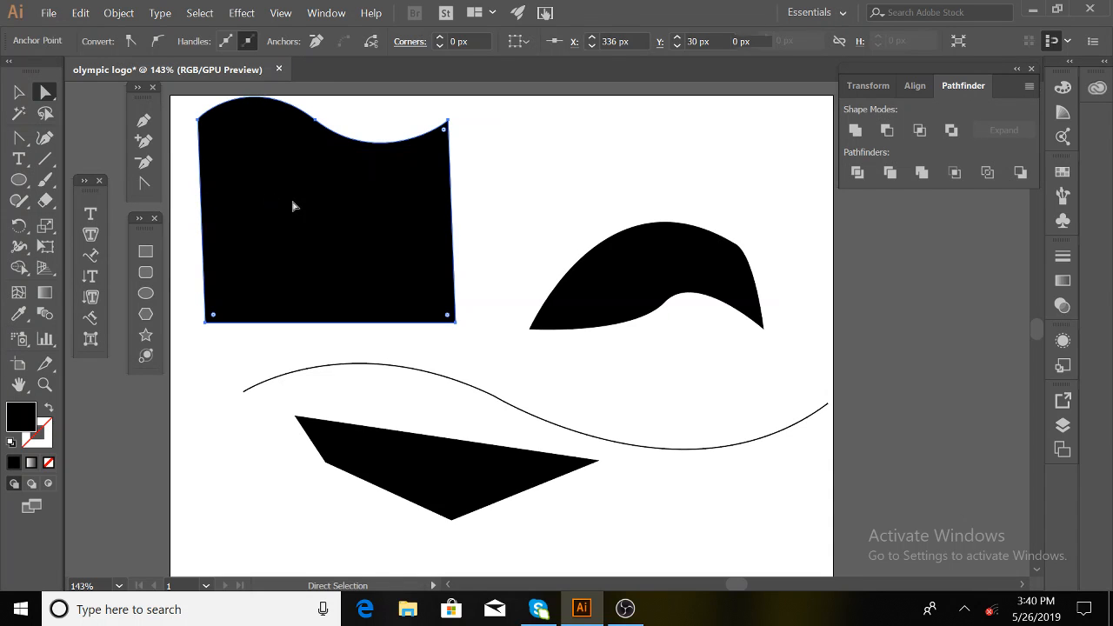
Swap fill and stroke on the wavy rectangle for a black 1 pt outline, and move it down over the four-sided shape.
click(49, 409)
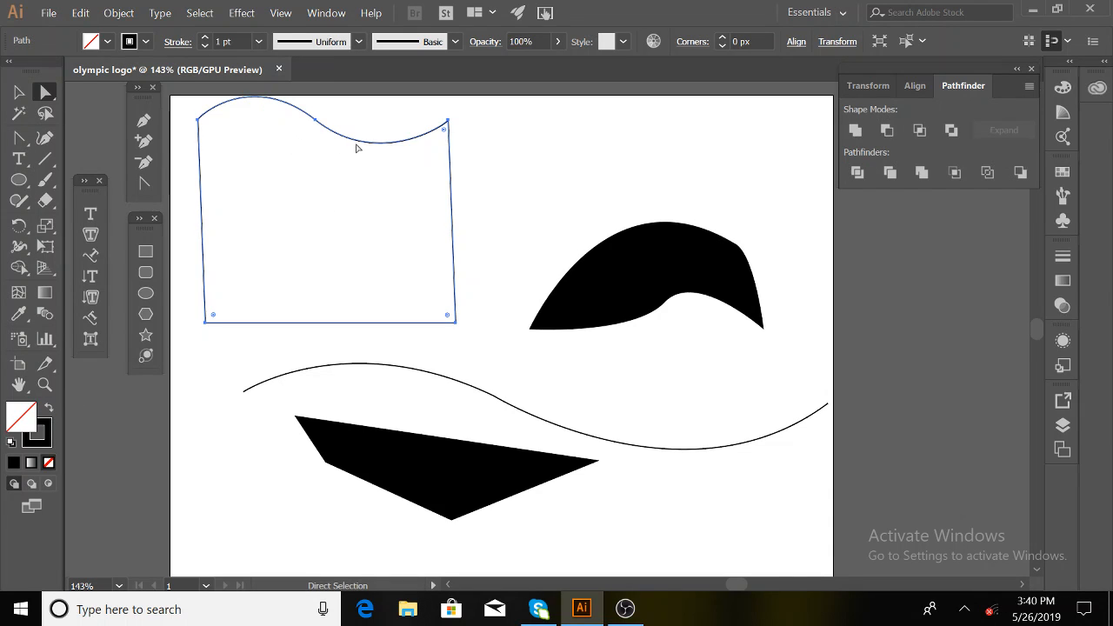
mouse_move(356, 140)
mouse_down()
mouse_move(361, 186)
mouse_move(447, 252)
mouse_move(526, 360)
mouse_up()
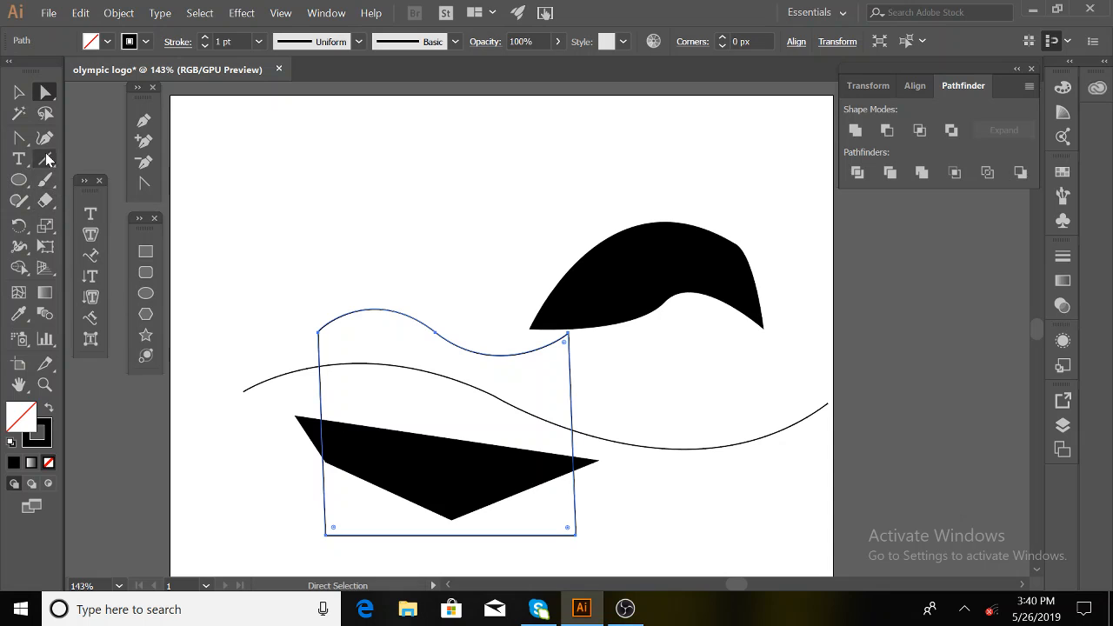
Cut the wavy rectangle's outline at its two top corner anchors with the Scissors tool.
click(44, 183)
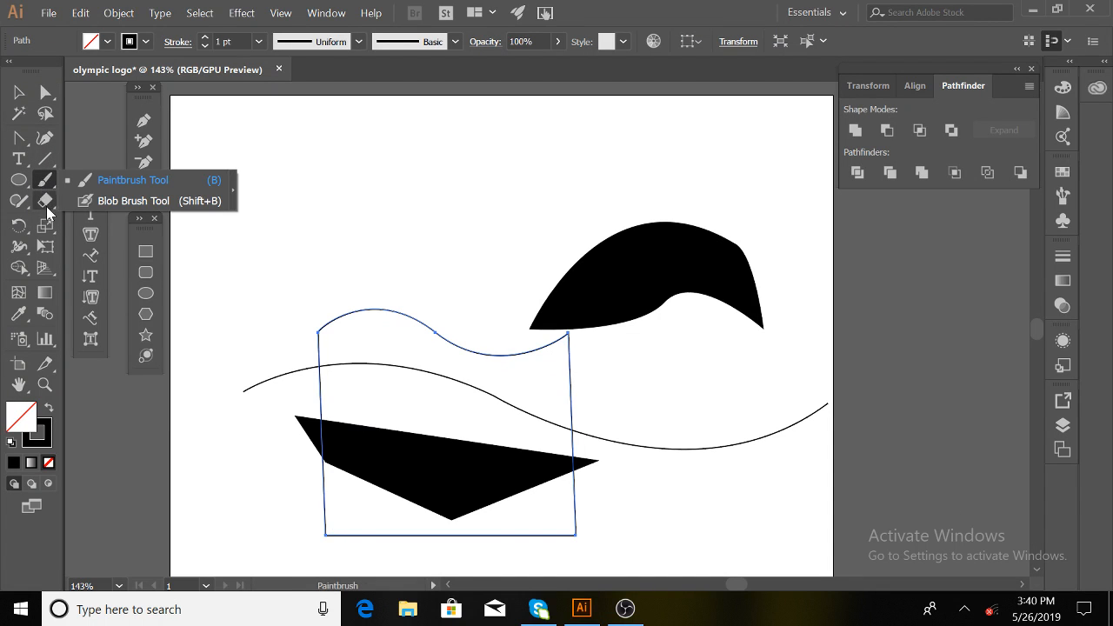
click(47, 207)
click(91, 218)
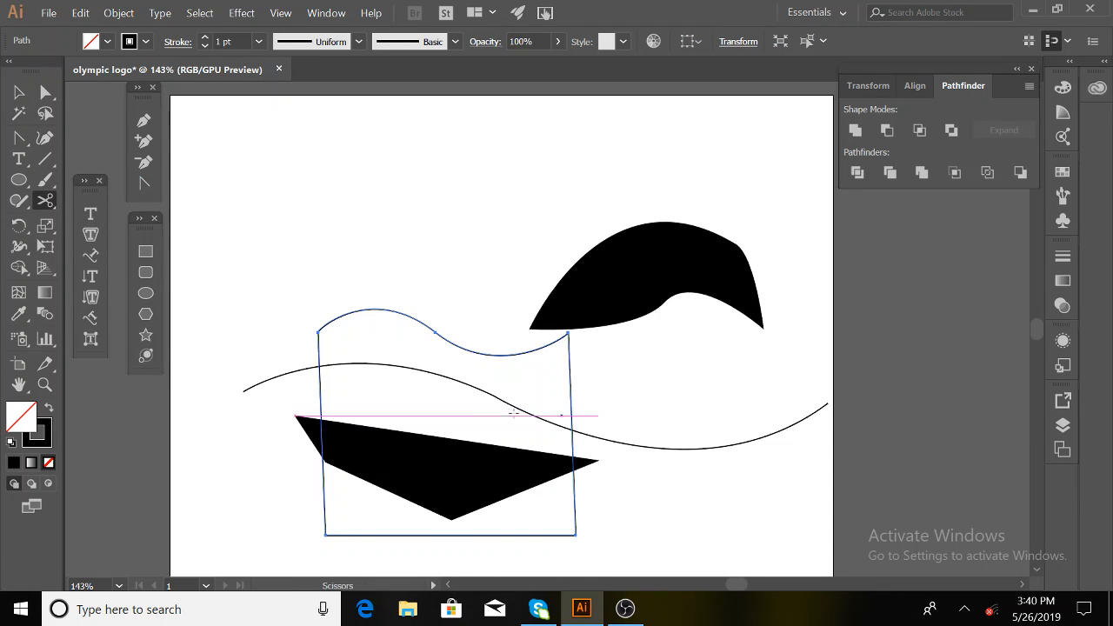
click(319, 330)
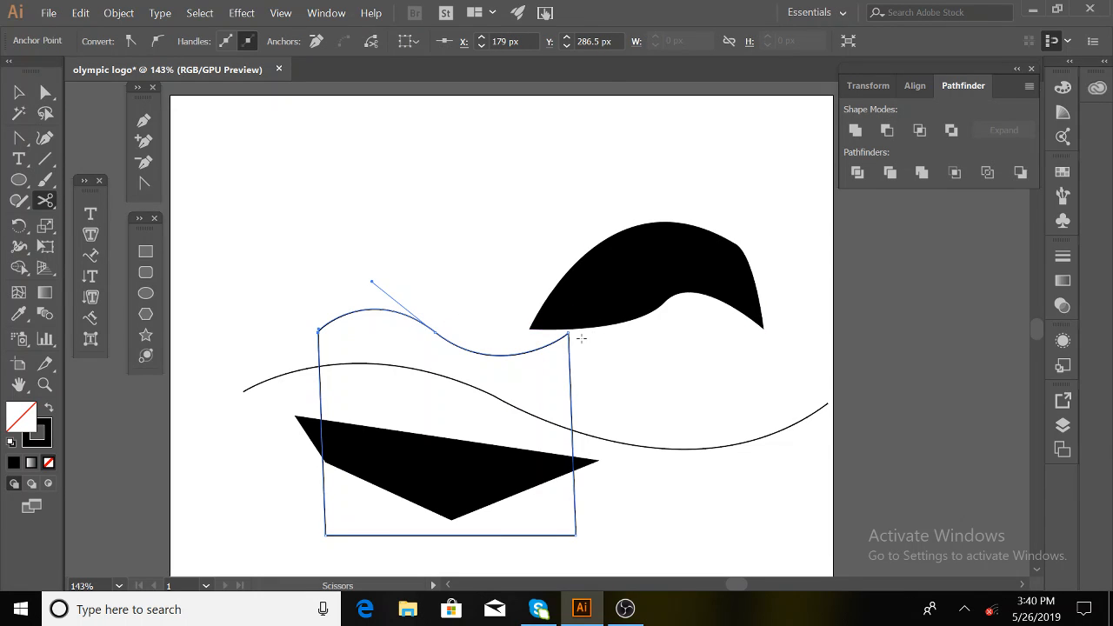
click(569, 331)
Delete the straight-sided lower part of the cut rectangle, leaving only its wavy top edge.
click(19, 92)
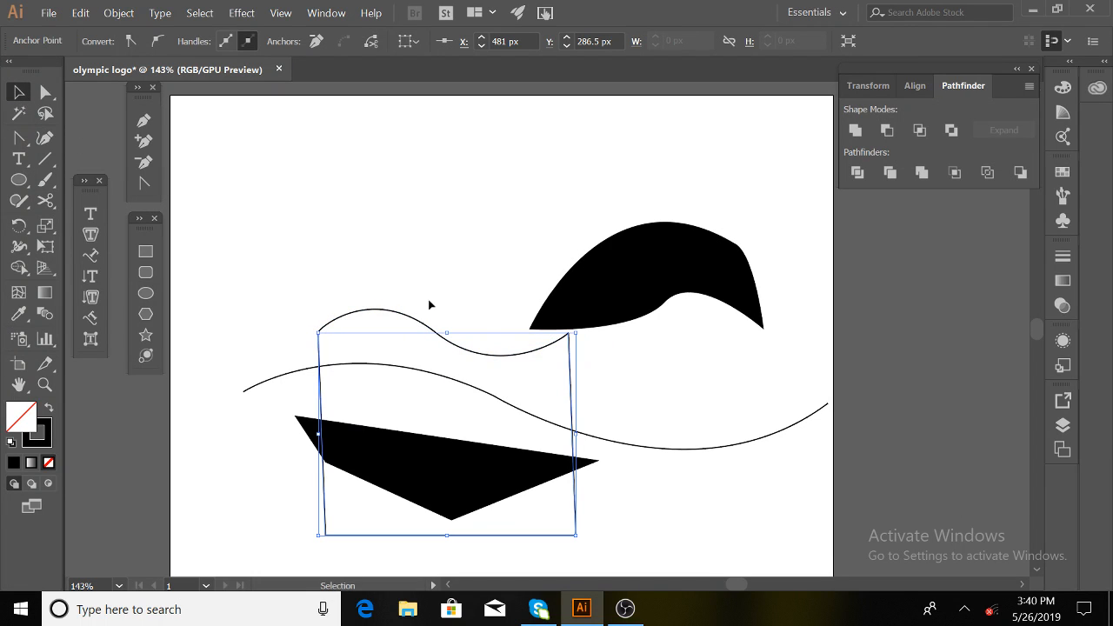
click(611, 380)
drag(561, 400, 560, 400)
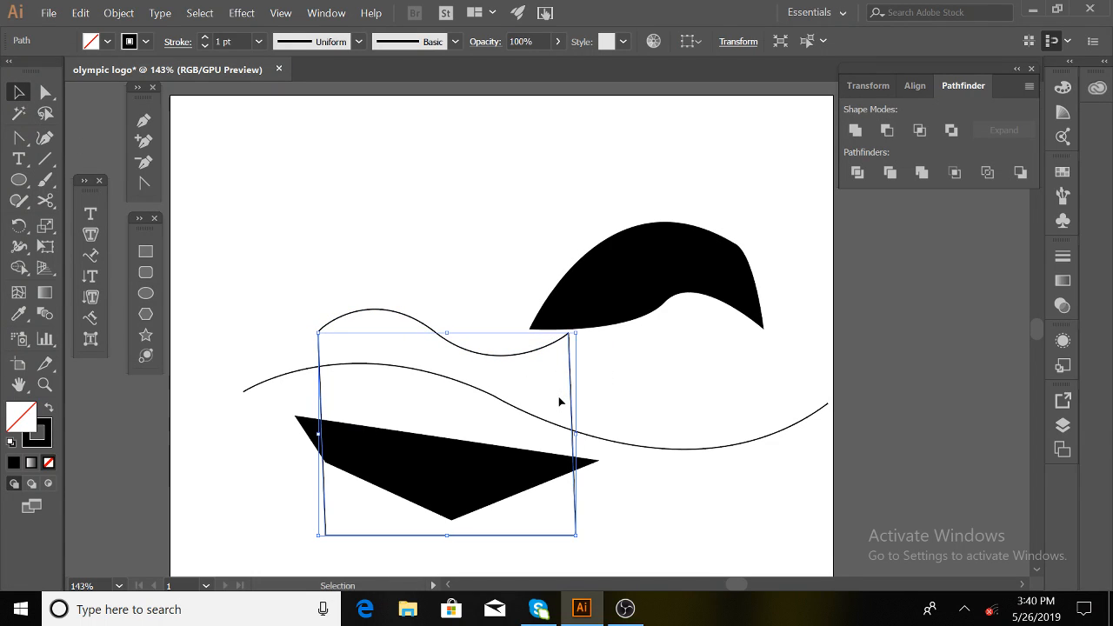
key(Delete)
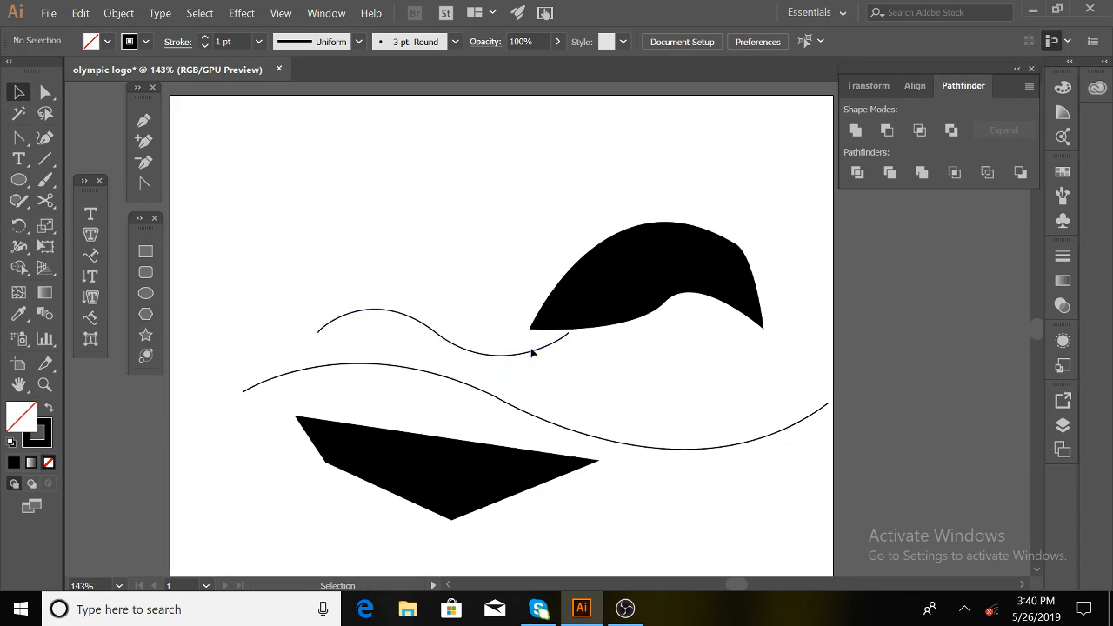
Move the cut-off wave segment to the empty upper-left area of the artboard, above the long S-shaped path.
drag(530, 350, 587, 376)
drag(526, 355, 533, 363)
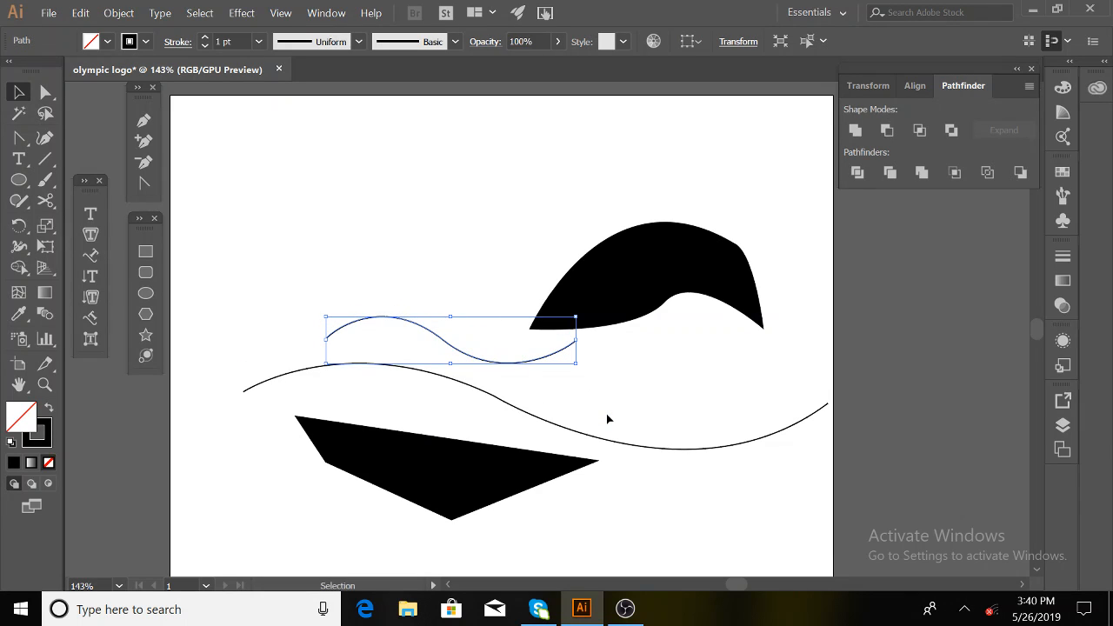
click(515, 397)
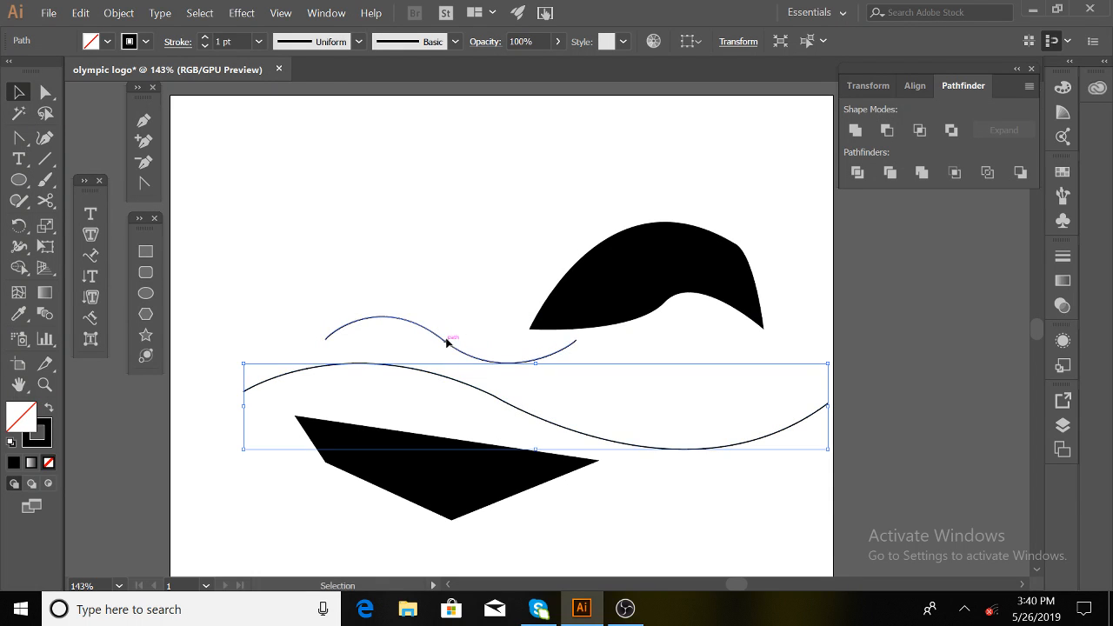
drag(447, 348, 315, 236)
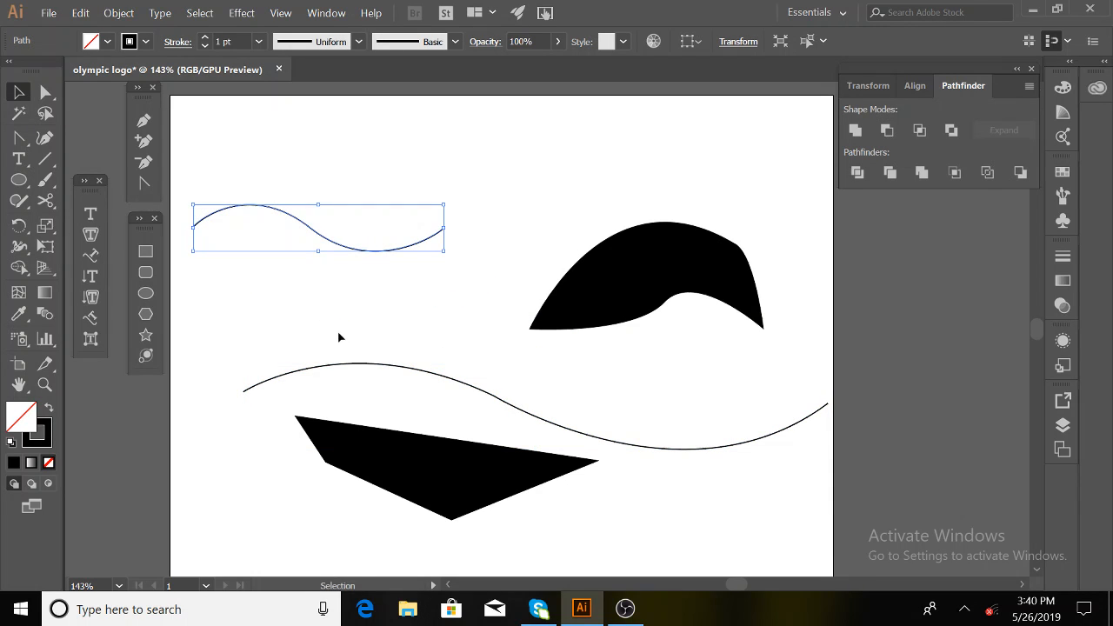
Delete the long S-shaped path, both black shapes and the wave segment to clear the artboard.
drag(361, 363, 685, 480)
key(Delete)
drag(579, 203, 632, 353)
key(Delete)
drag(378, 204, 436, 347)
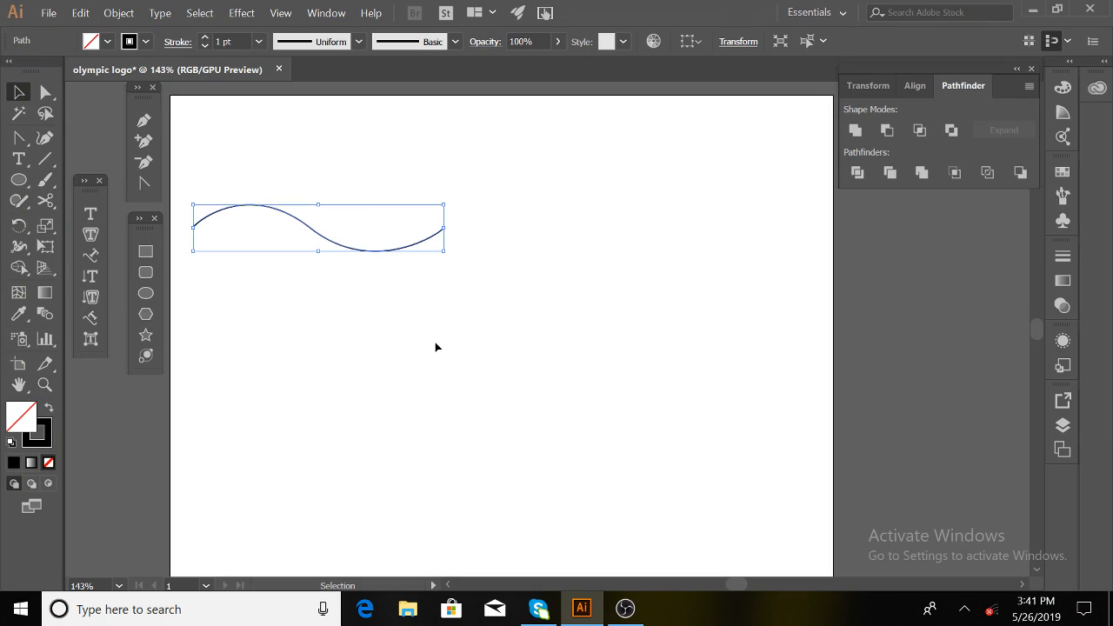
key(Delete)
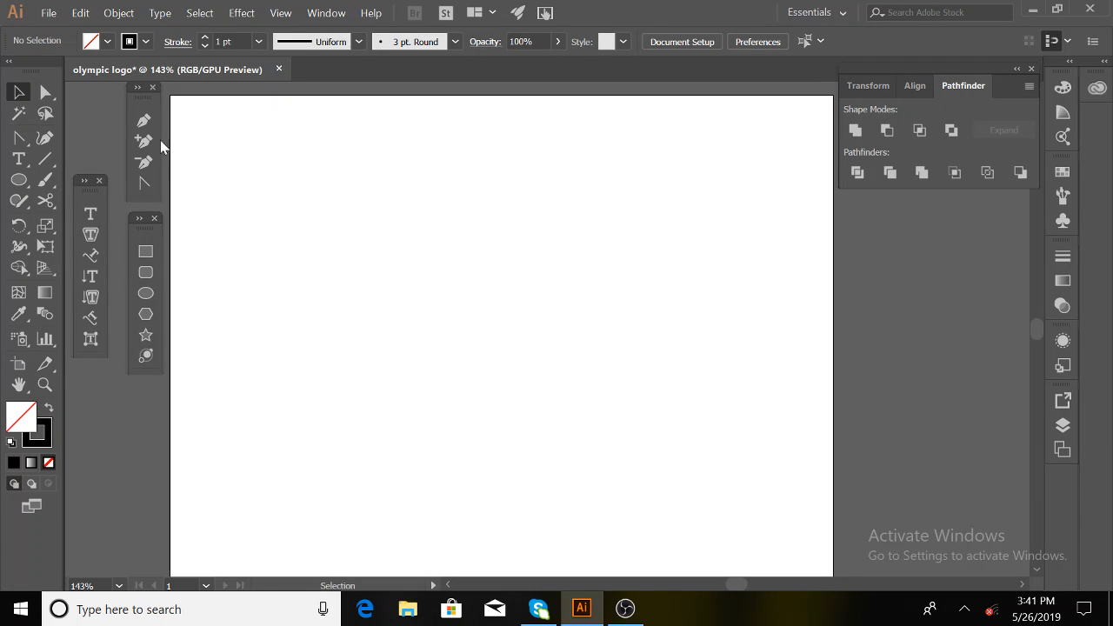
click(144, 121)
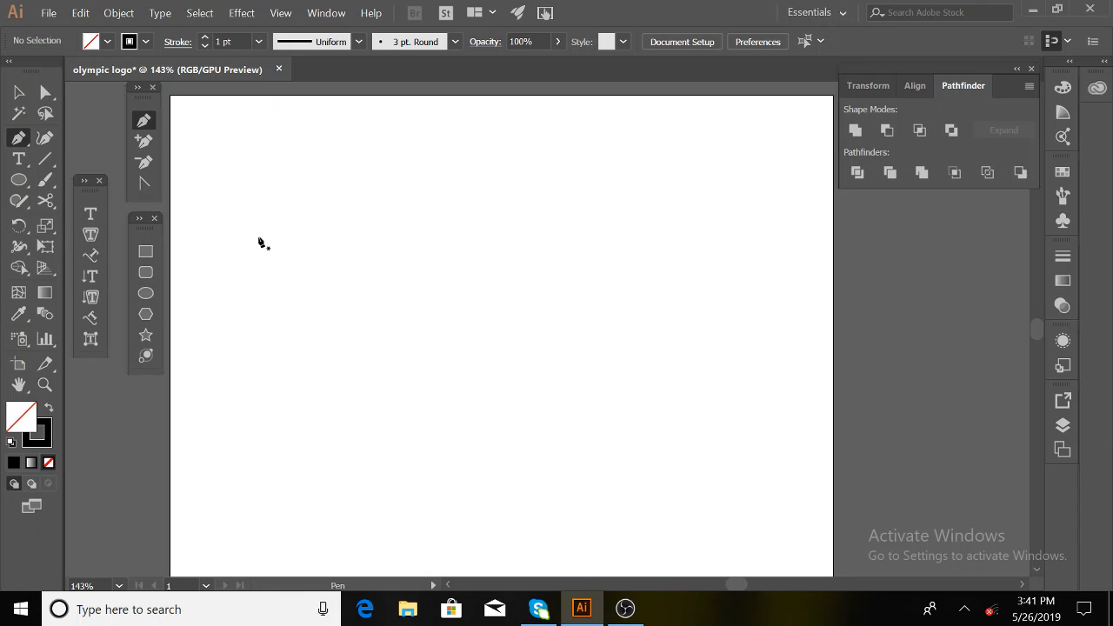
click(230, 221)
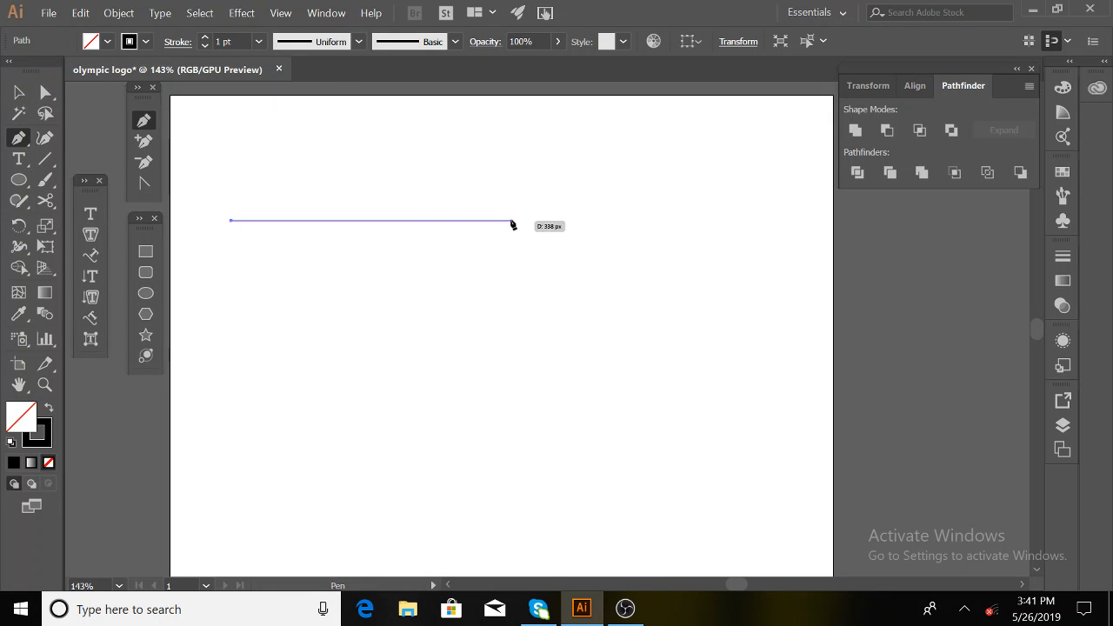
drag(506, 216, 654, 352)
key(ctrl+z)
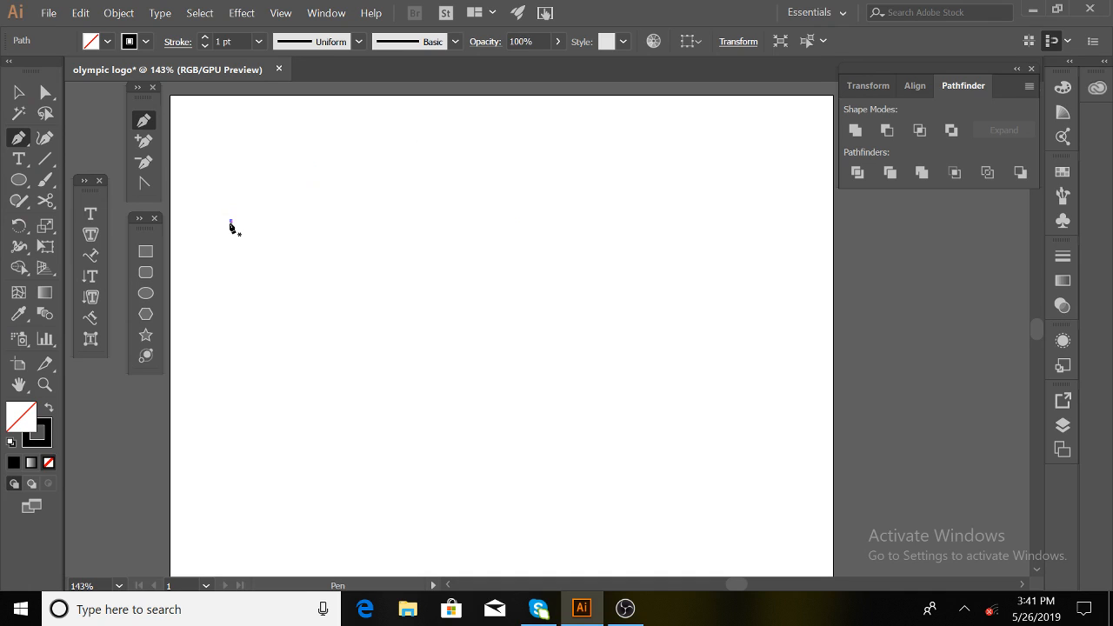
key(ctrl+z)
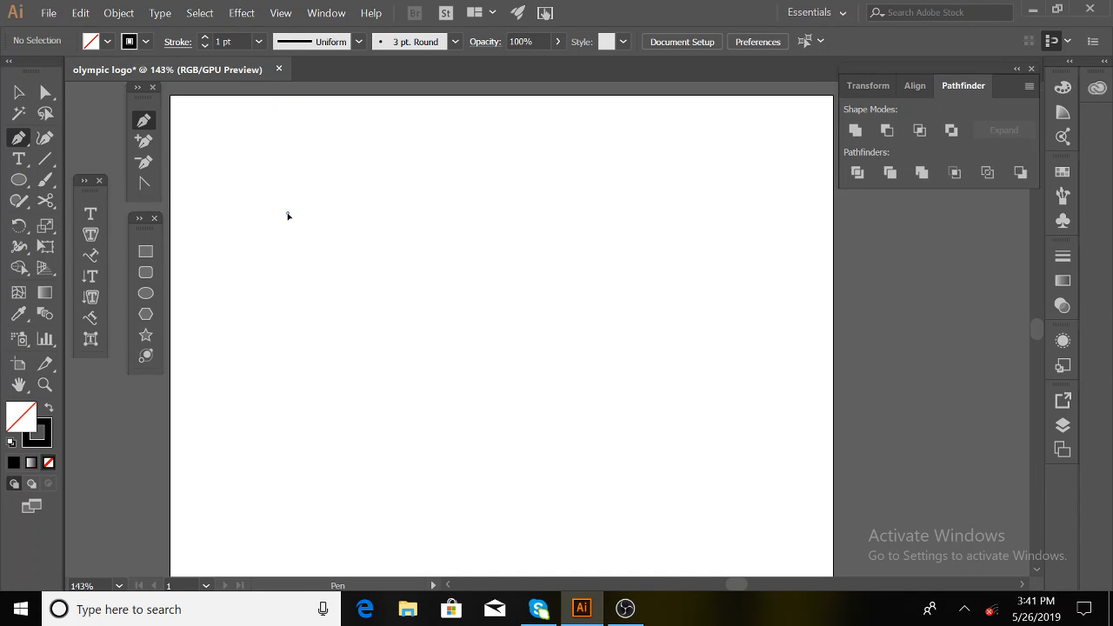
Draw an open S-curve with the Pen tool from a lower and an upper half-circle arc, each about 180 px wide, using vertical handles.
drag(287, 215, 287, 307)
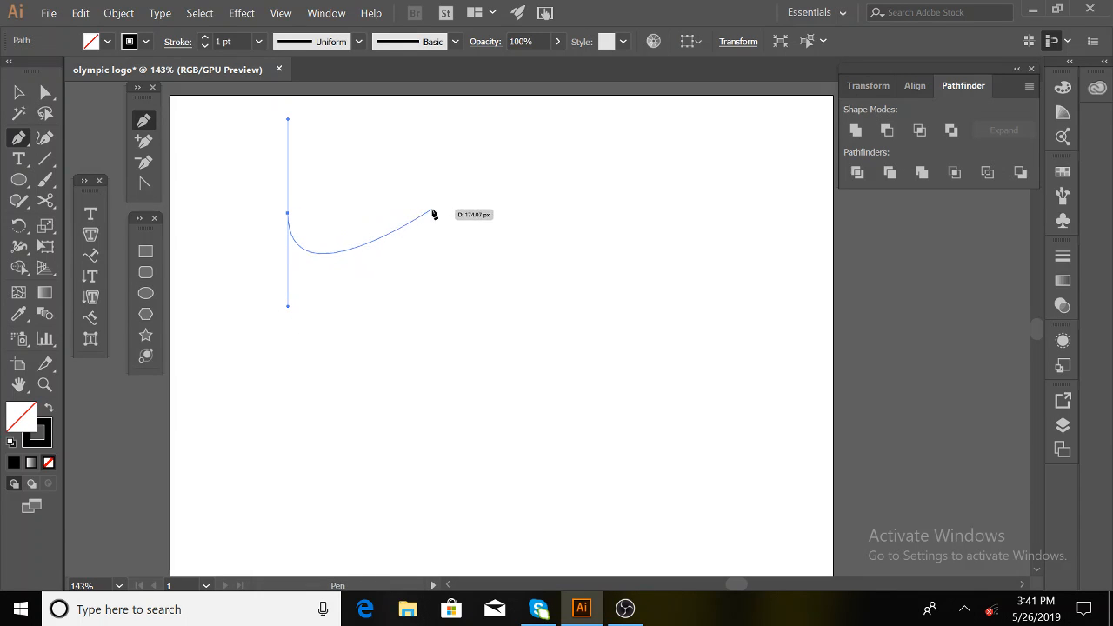
drag(435, 215, 445, 113)
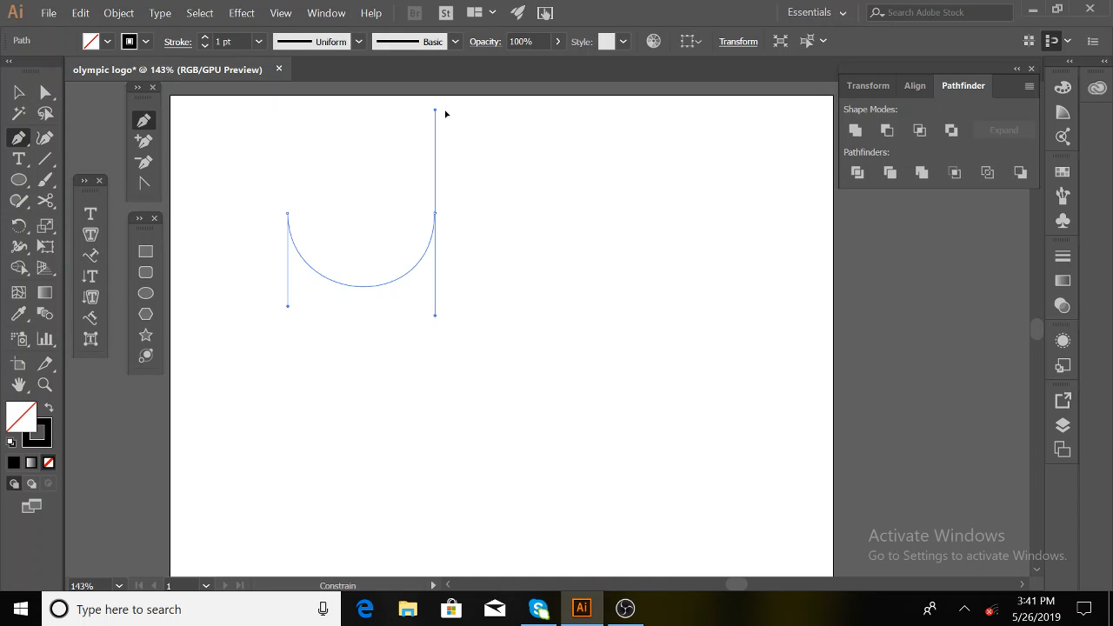
drag(445, 113, 445, 114)
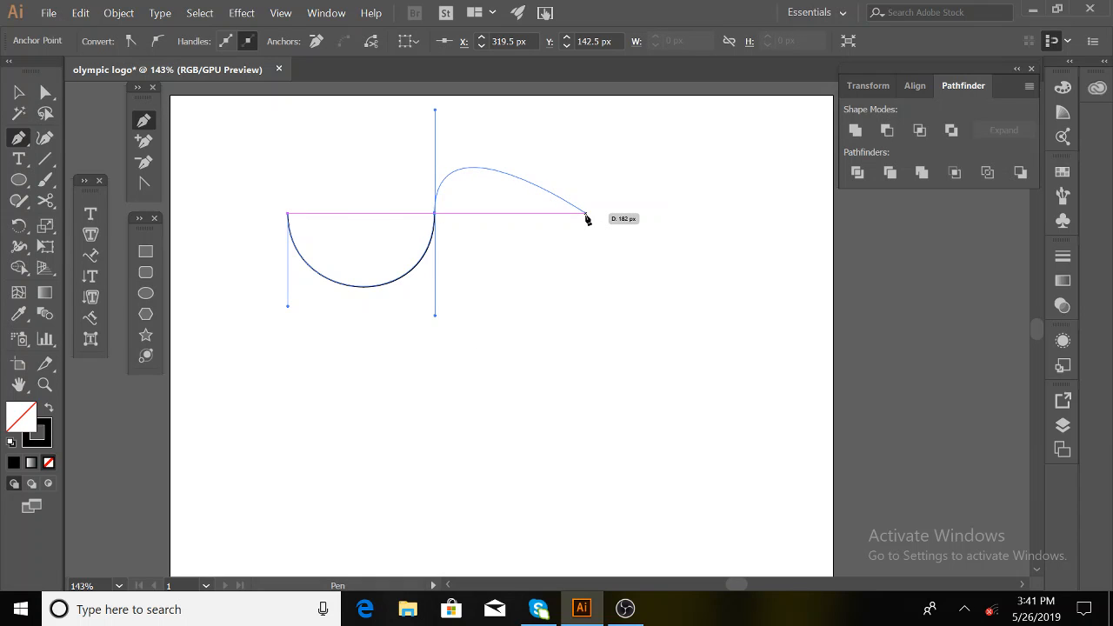
mouse_move(586, 215)
mouse_down()
mouse_move(600, 350)
mouse_move(614, 325)
mouse_up()
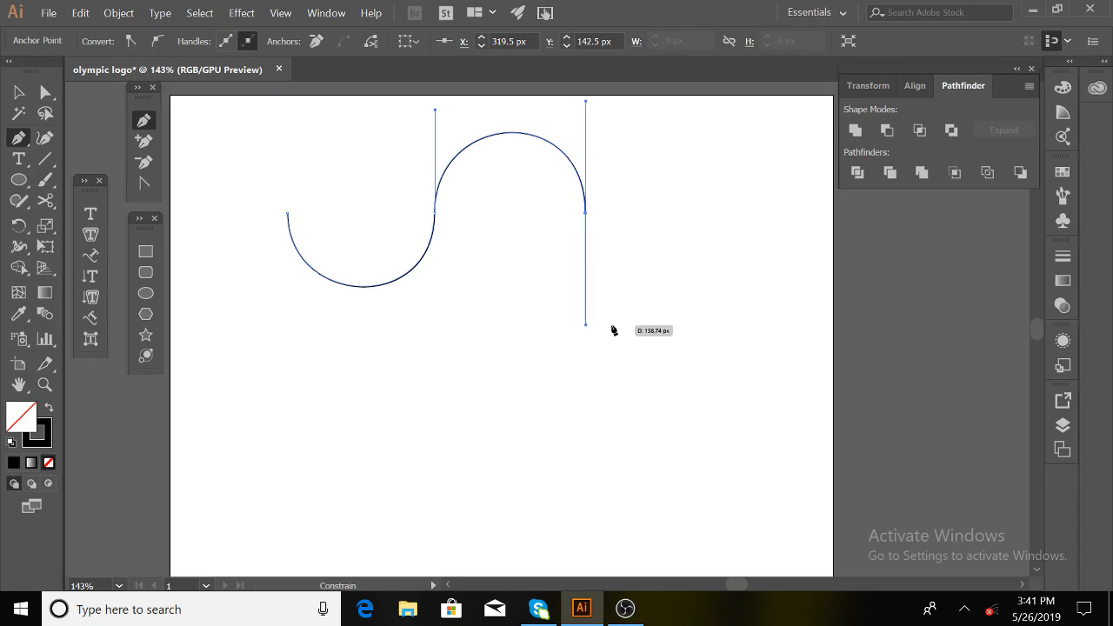
click(18, 92)
click(311, 324)
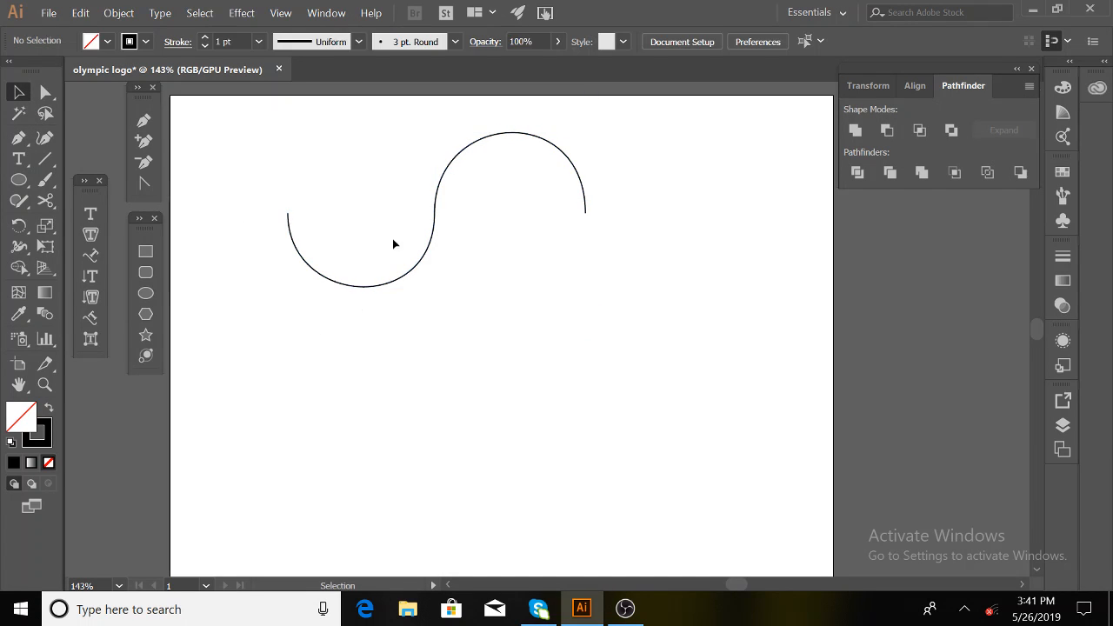
click(409, 276)
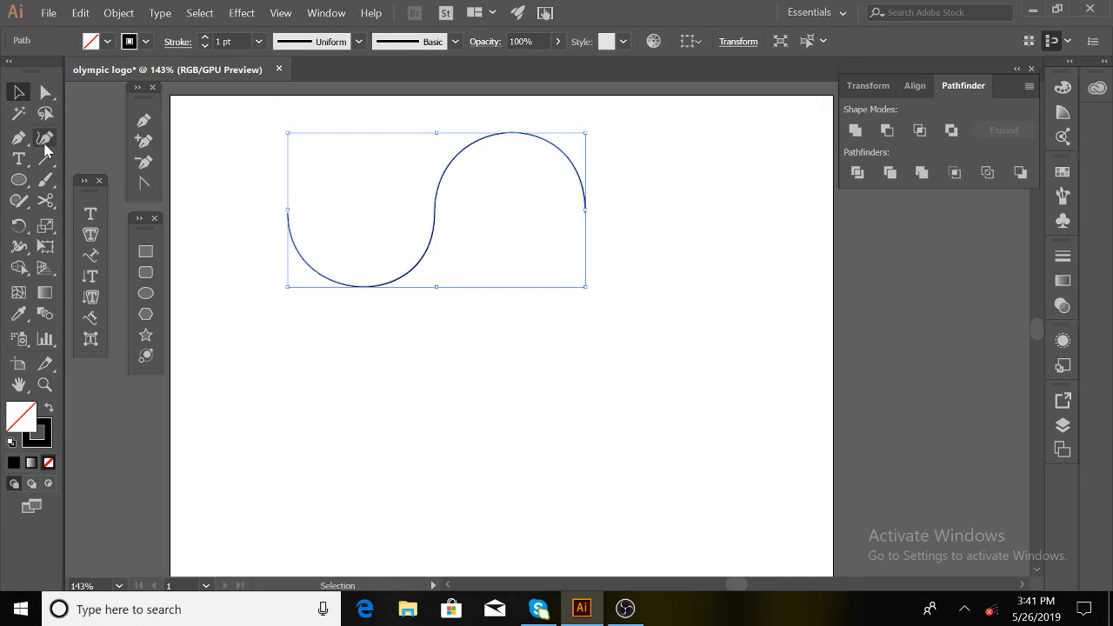
click(143, 121)
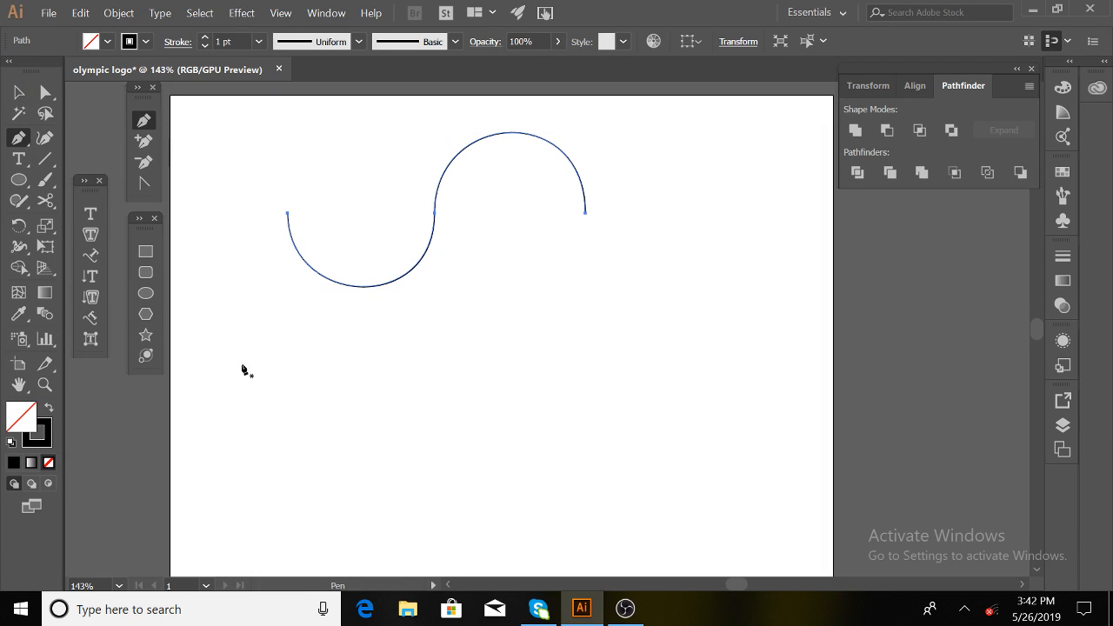
click(279, 373)
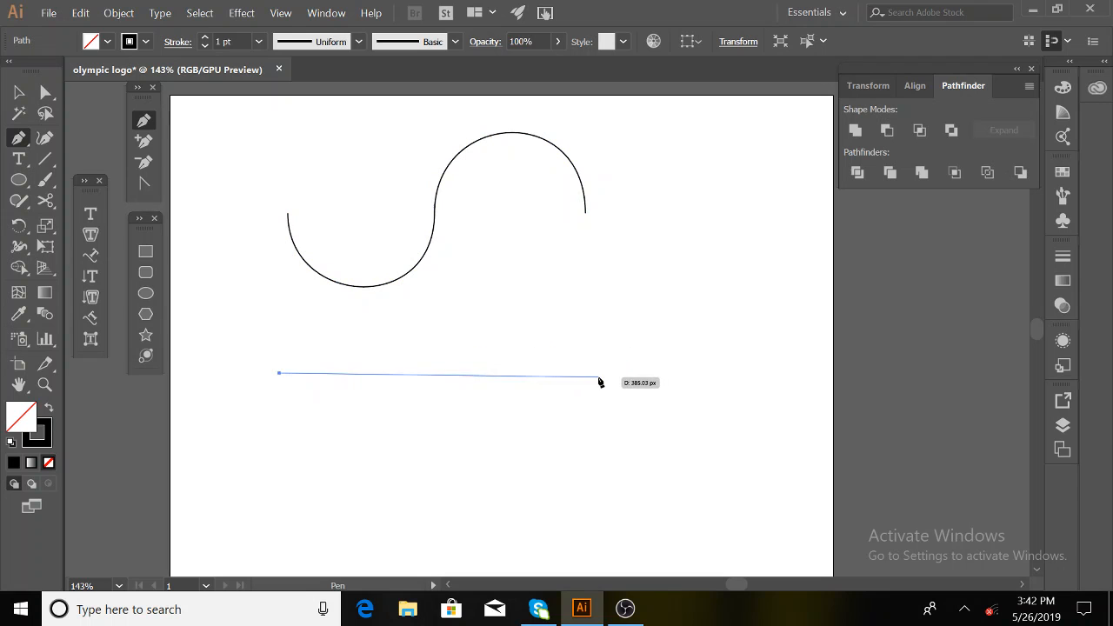
drag(599, 378, 768, 506)
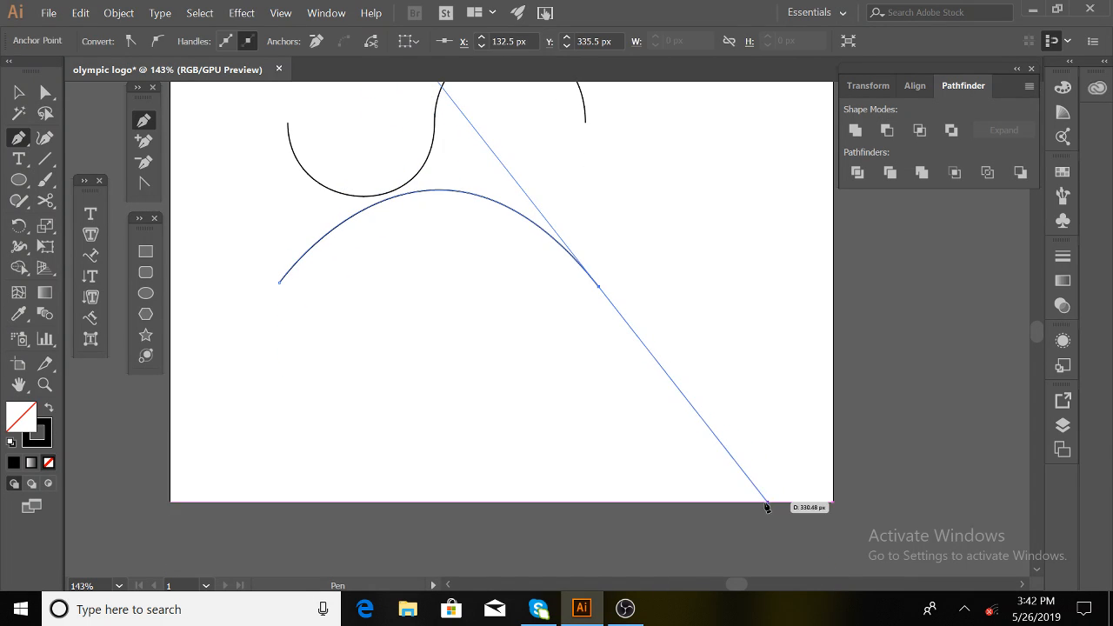
key(ctrl+z)
scroll(753, 491, up, 2)
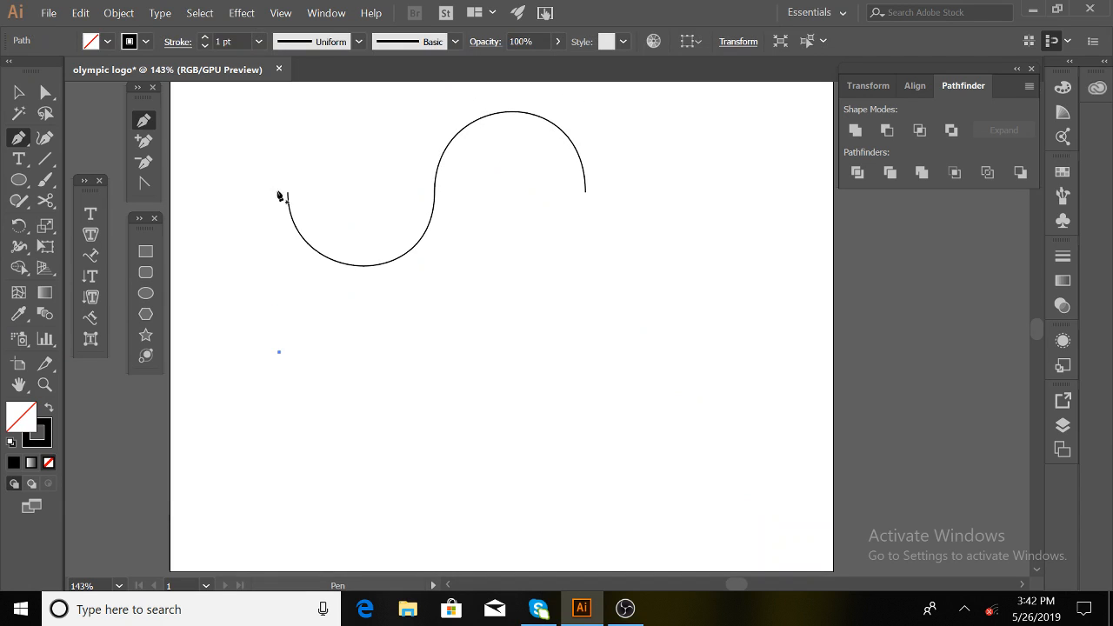
key(ctrl+z)
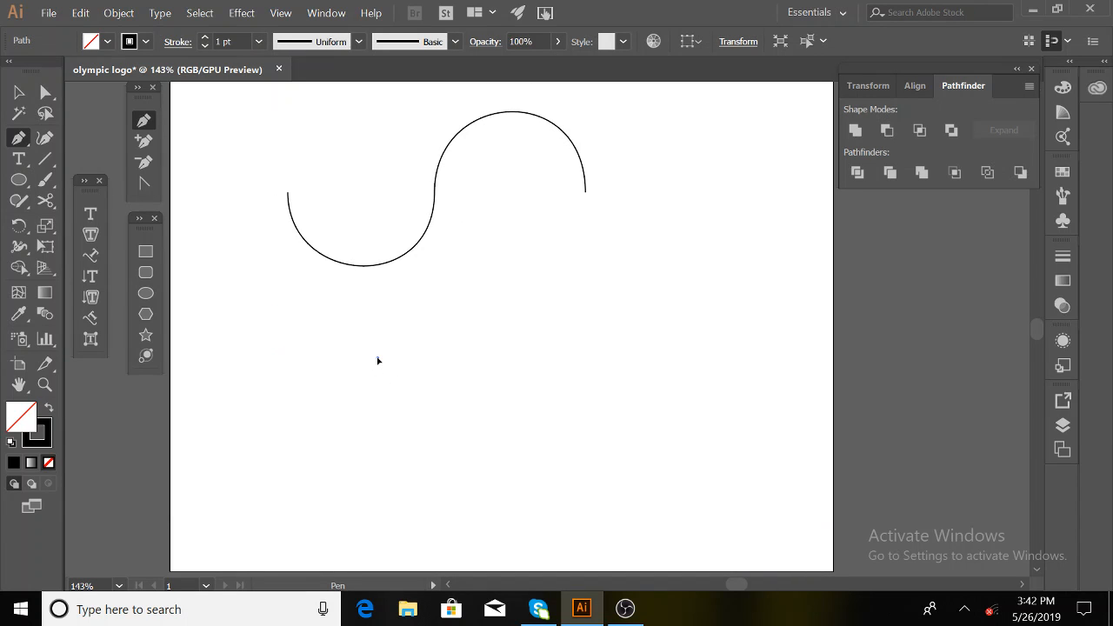
Draw a separate U-shaped arc about 206 px wide below the S-curve with the Pen tool, using vertical handles and ending at X 456.5, Y 342.5 px.
drag(377, 358, 384, 450)
drag(548, 358, 554, 250)
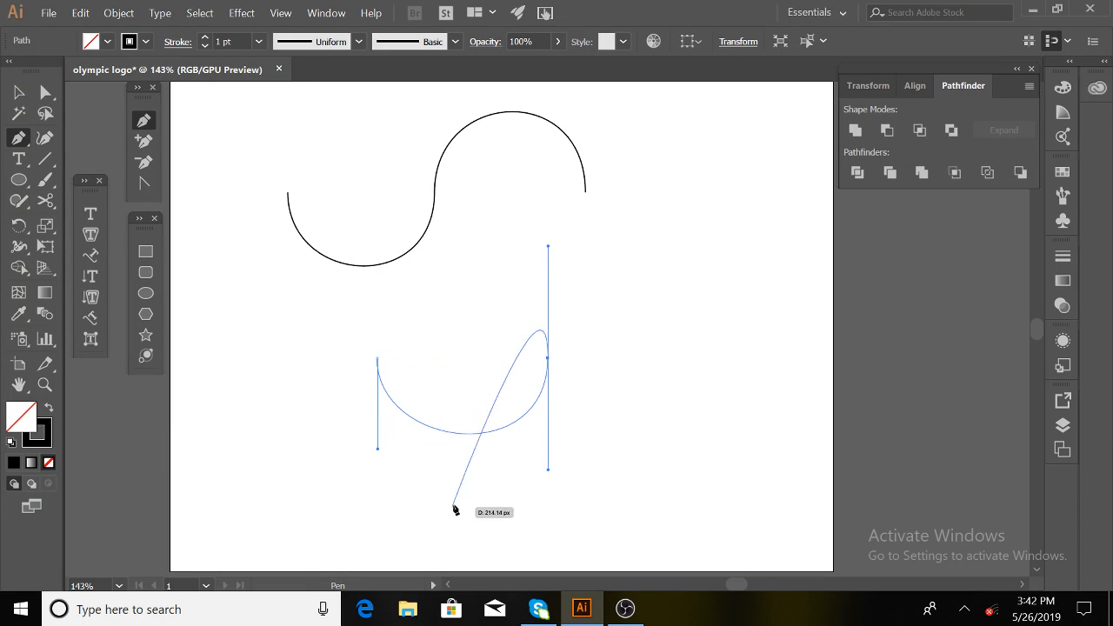
key(Escape)
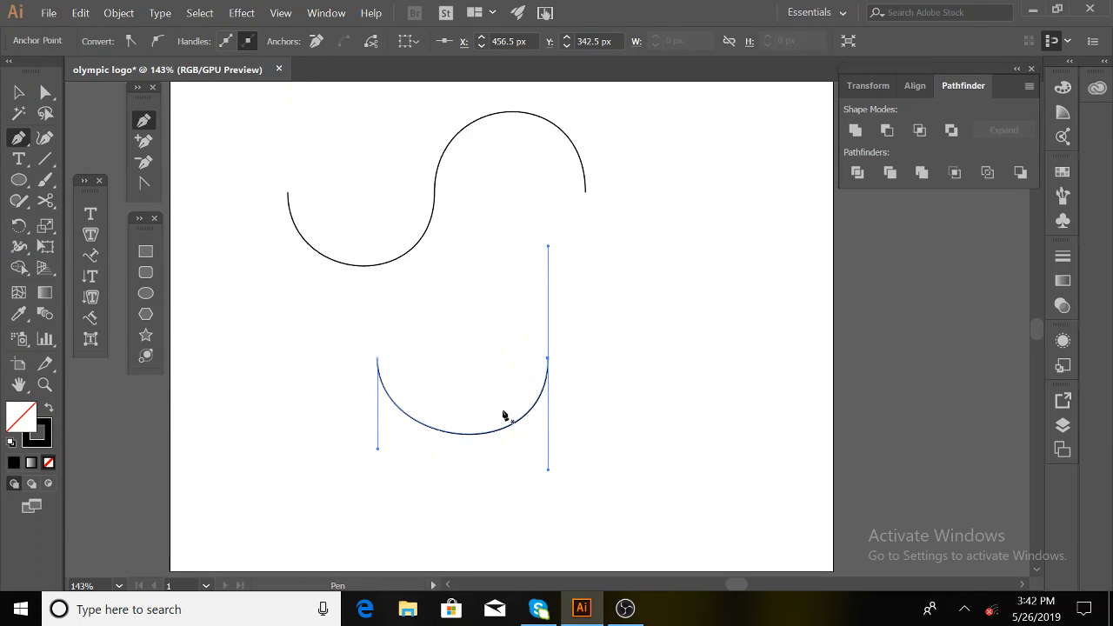
key(v)
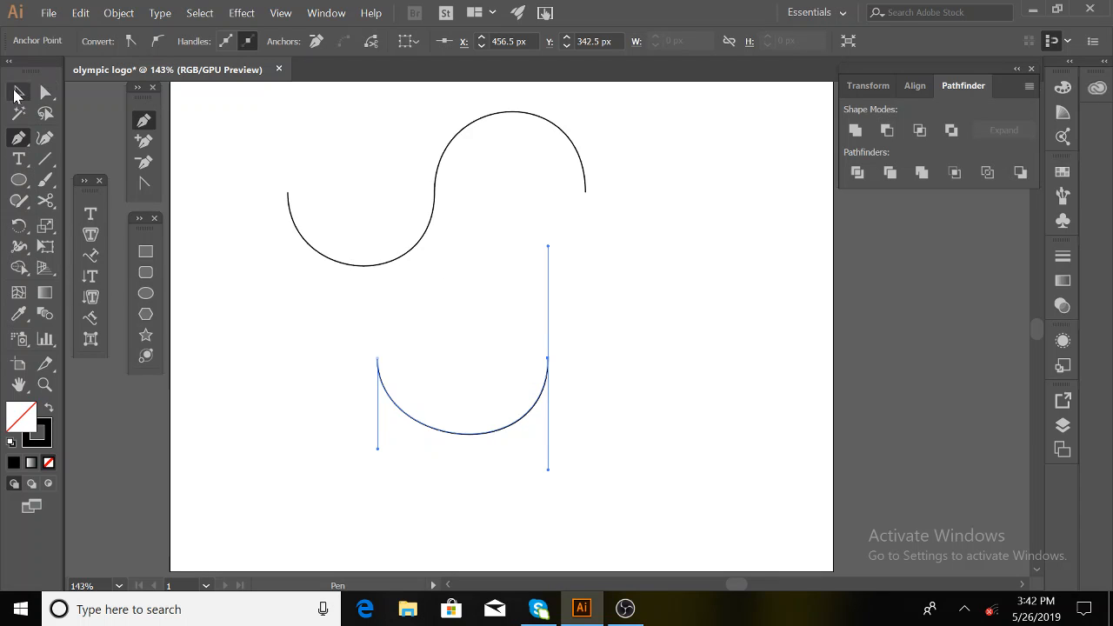
click(696, 461)
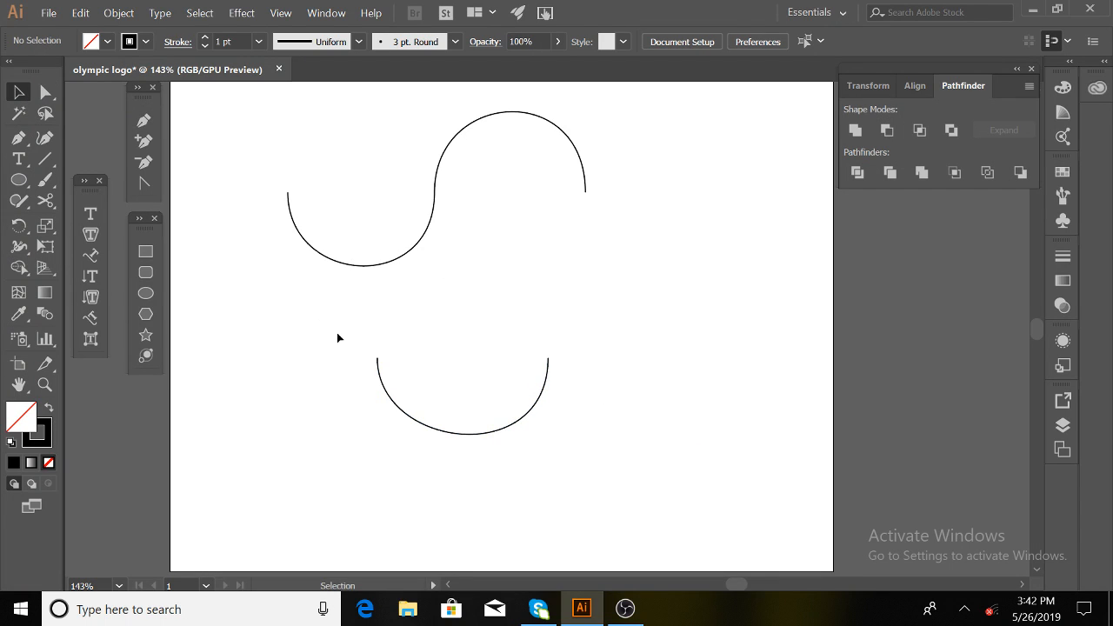
Close the U-shaped arc with the Pen tool by adding a curved segment between its two endpoints, using a steeply slanted handle.
click(144, 120)
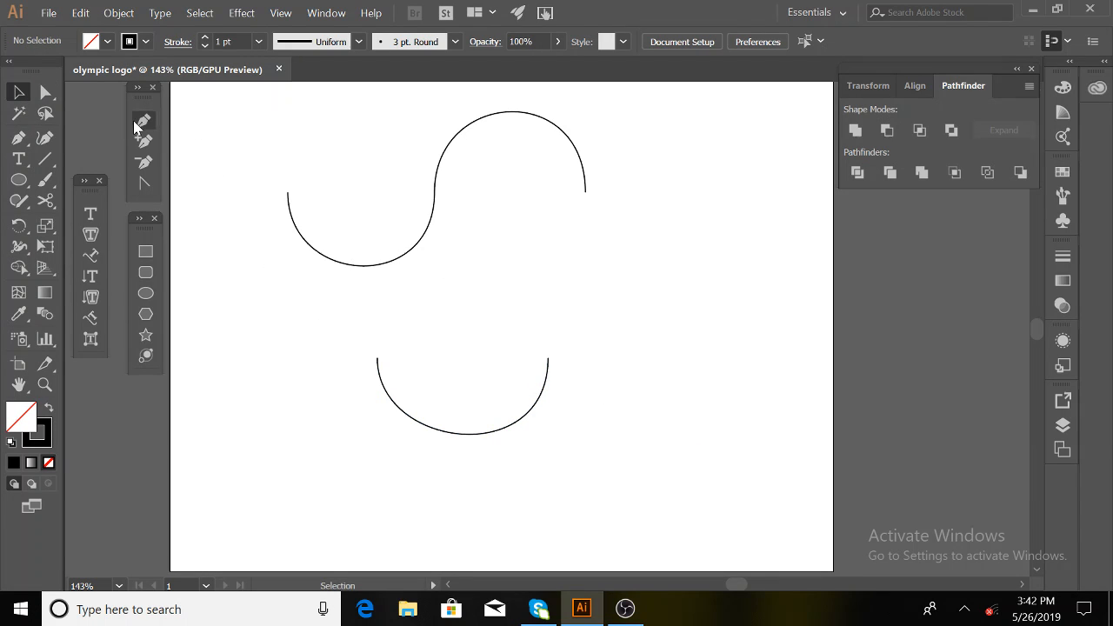
click(378, 360)
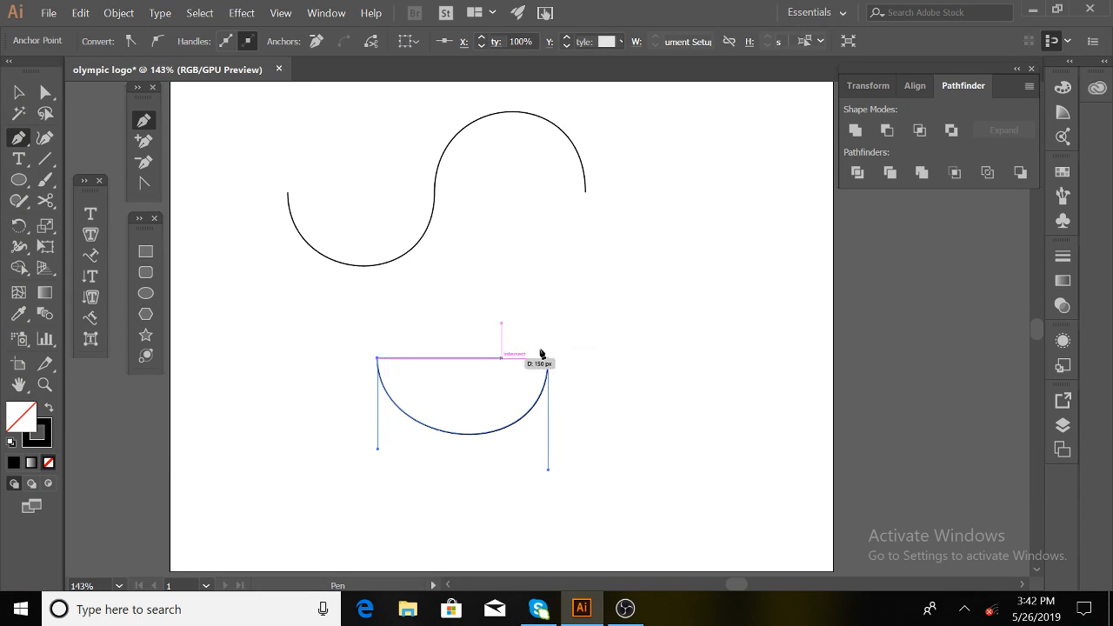
drag(549, 359, 613, 190)
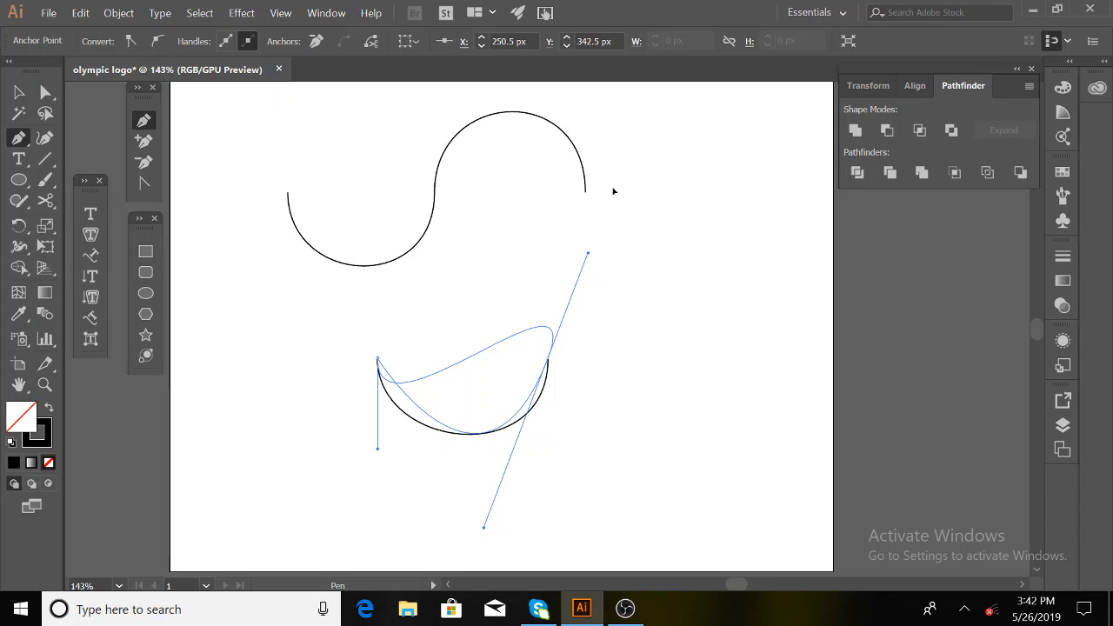
drag(613, 191, 614, 191)
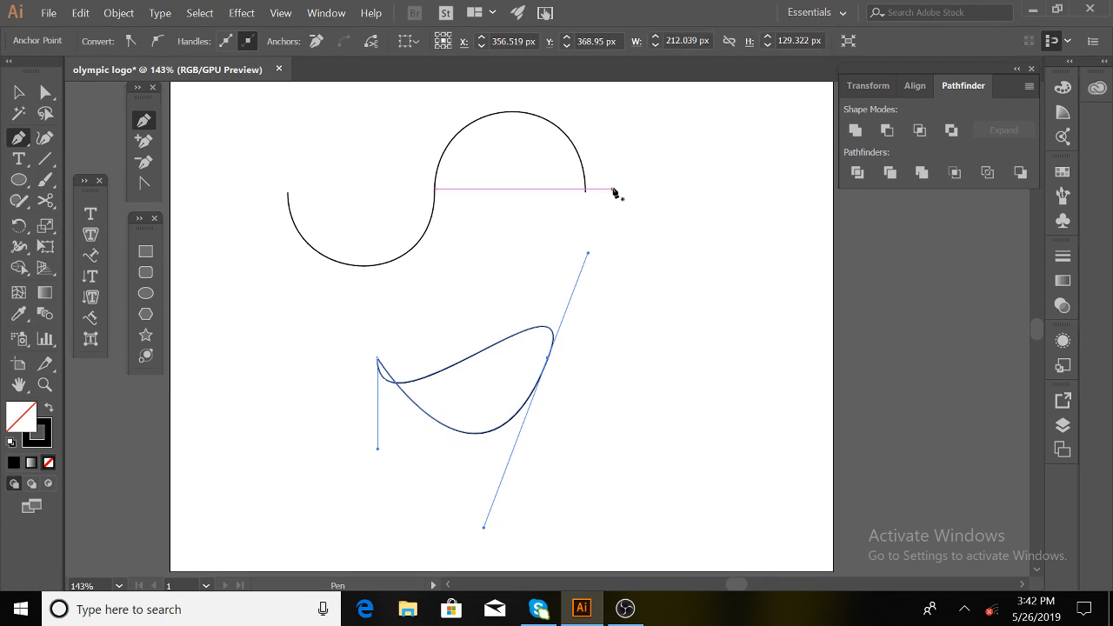
Delete the closed shape, its leftover anchor point and the S-curve to clear the artboard.
key(Delete)
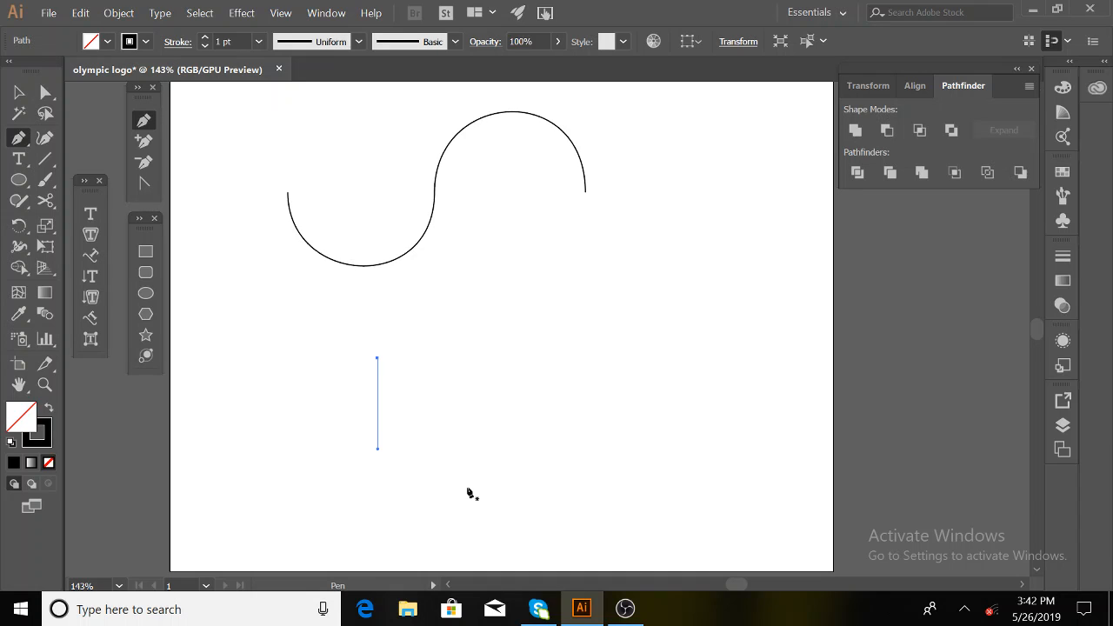
click(18, 92)
drag(310, 142, 437, 389)
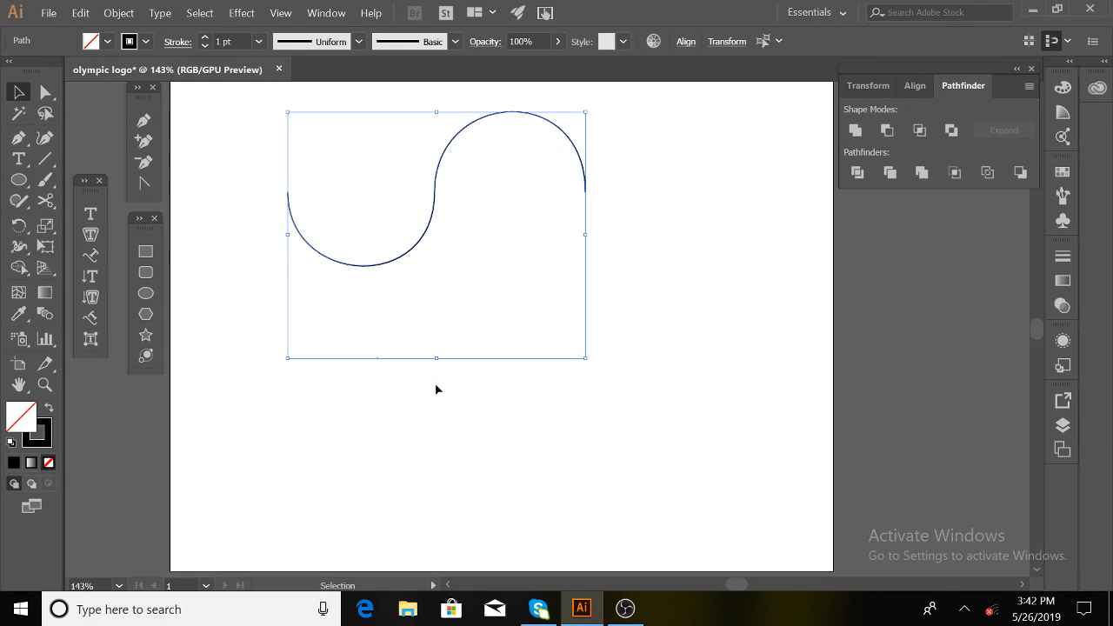
key(Delete)
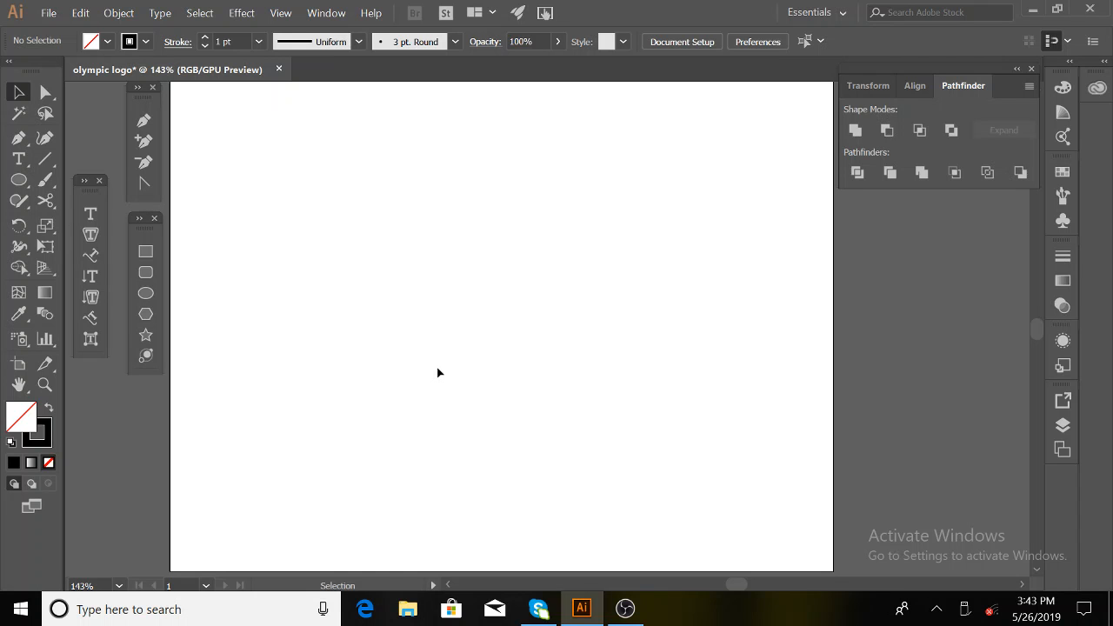
Switch to File Explorer and copy the image 5ce9d4ac9bc3a_thumb900 from PEN DRIVE (G:).
click(1034, 11)
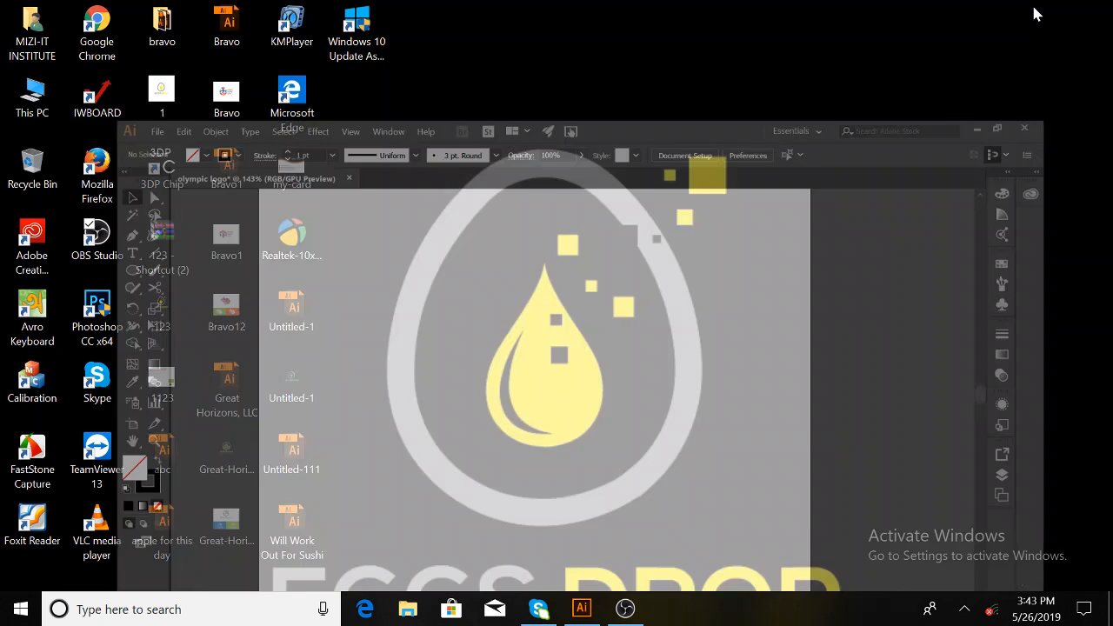
double_click(30, 96)
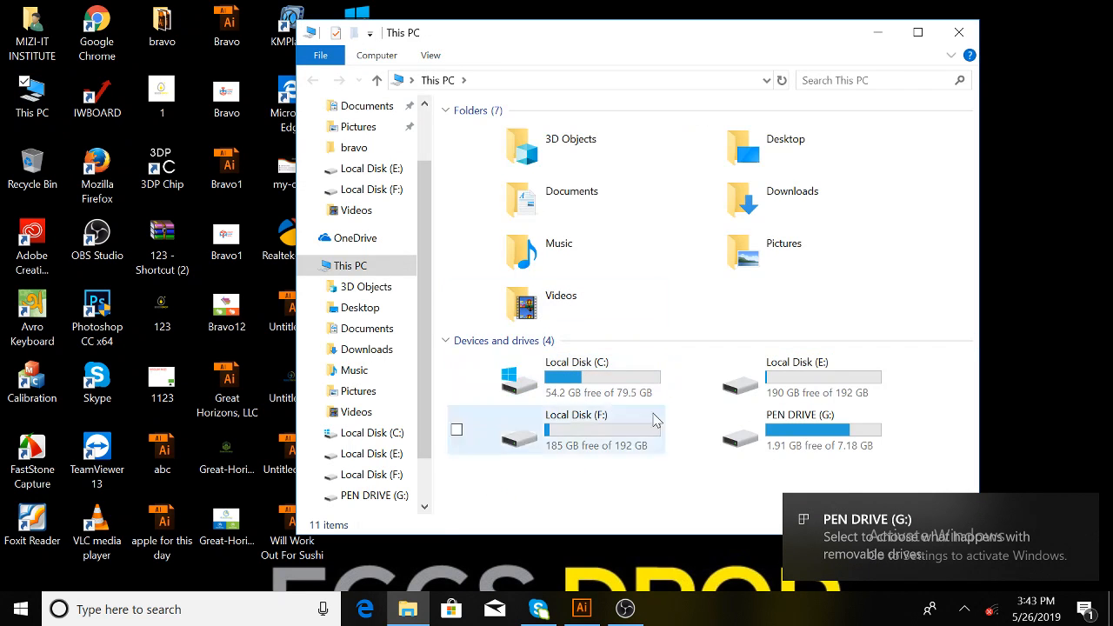
double_click(808, 428)
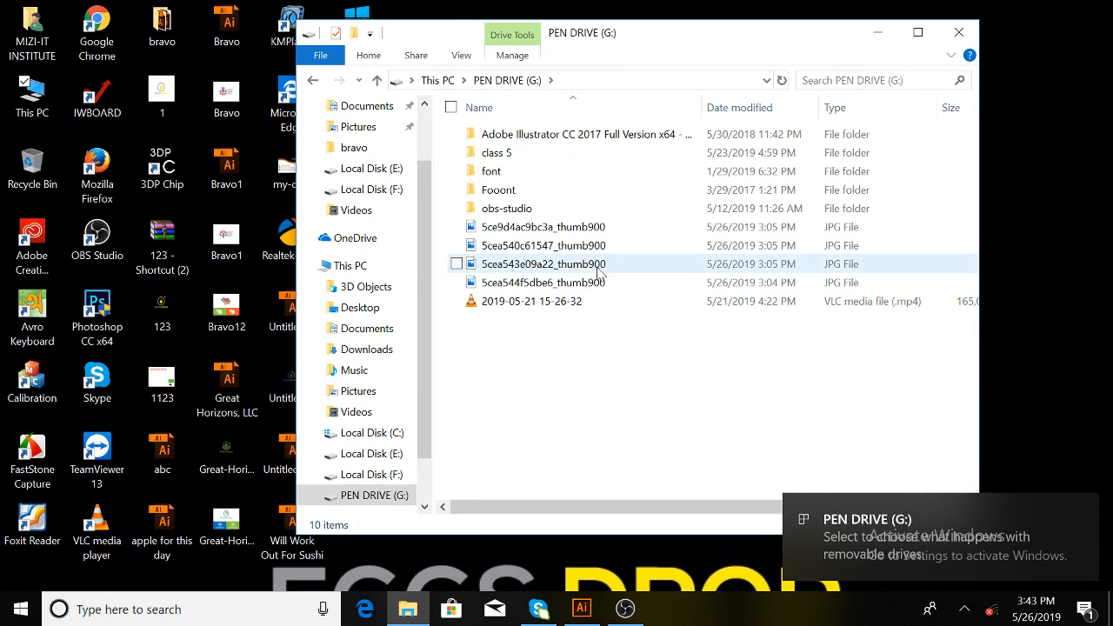
click(555, 231)
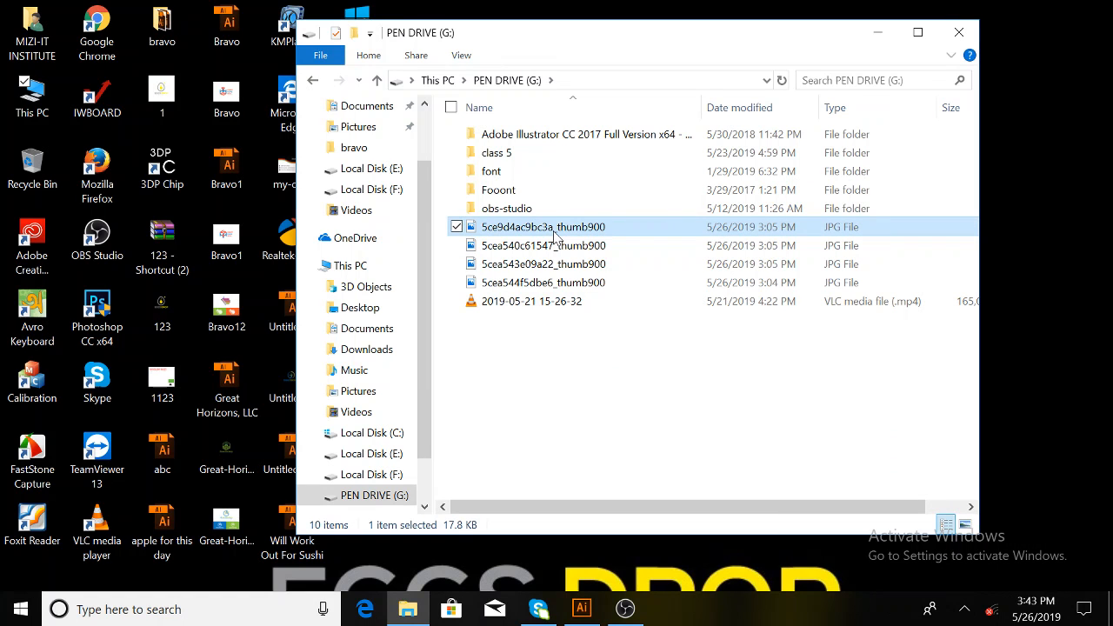
double_click(553, 230)
right_click(553, 230)
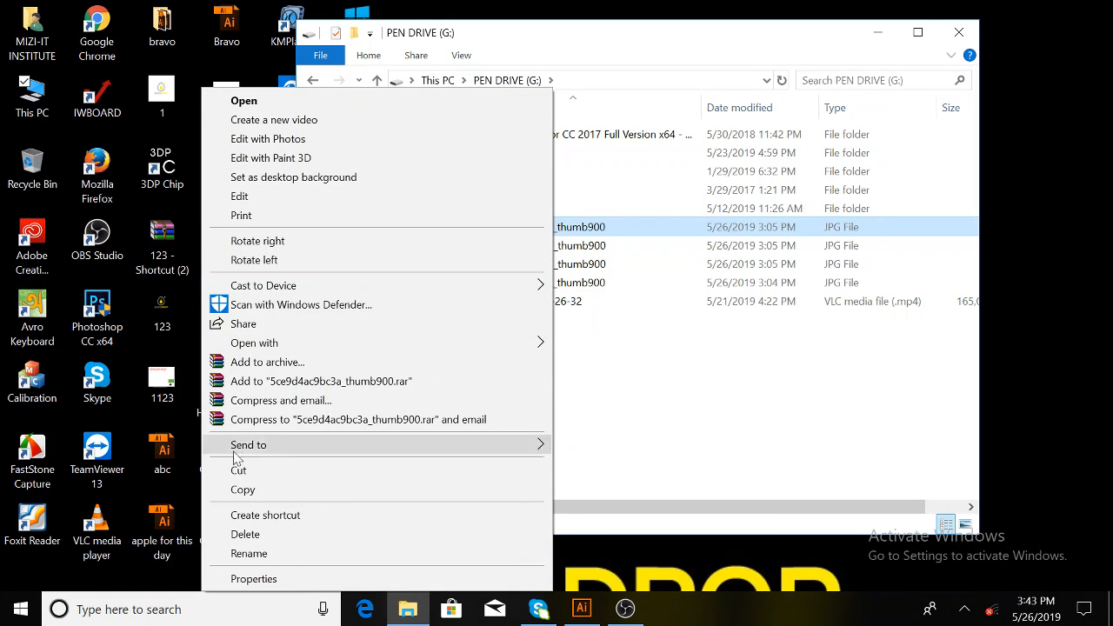
click(240, 489)
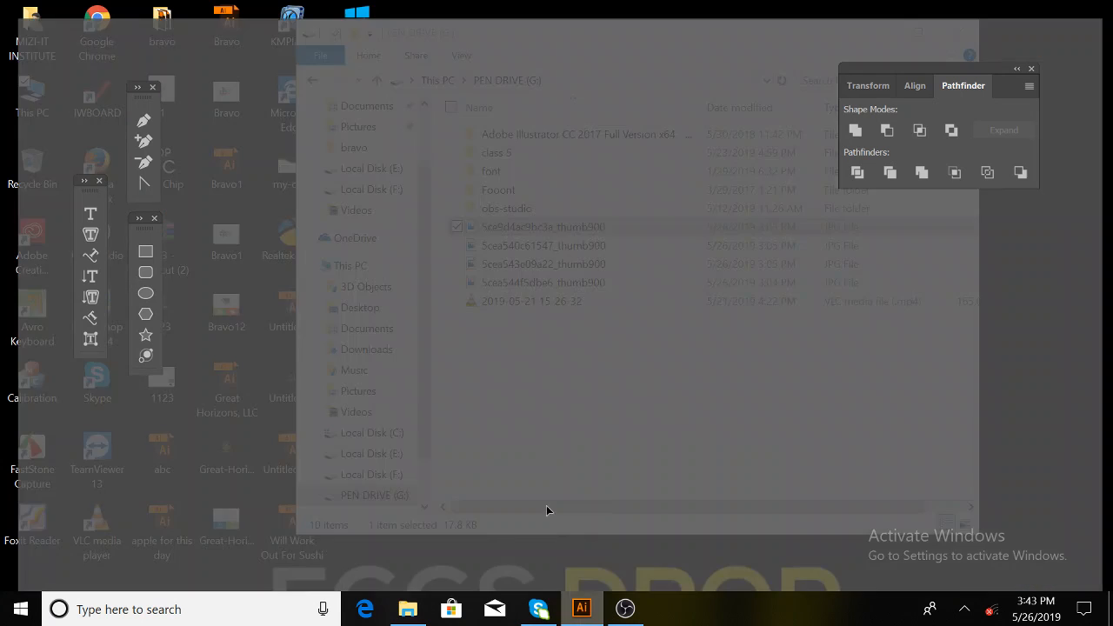
Switch back to Illustrator, paste the copied image, move it slightly up and to the right, and deselect it.
key(ctrl+v)
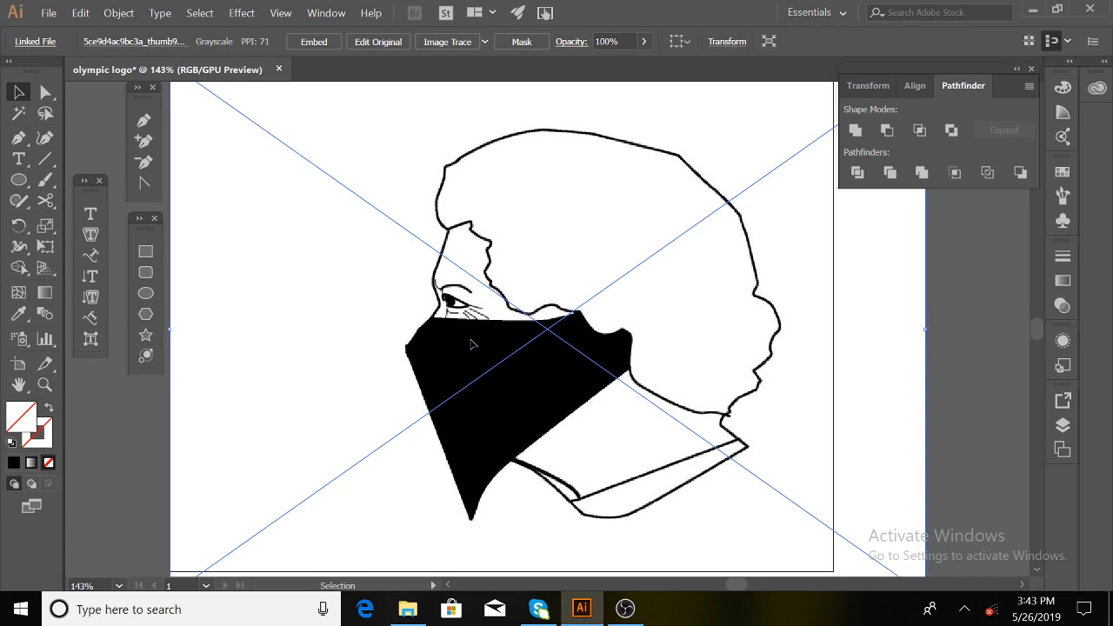
mouse_move(471, 344)
mouse_down()
mouse_move(546, 330)
mouse_move(477, 337)
mouse_up()
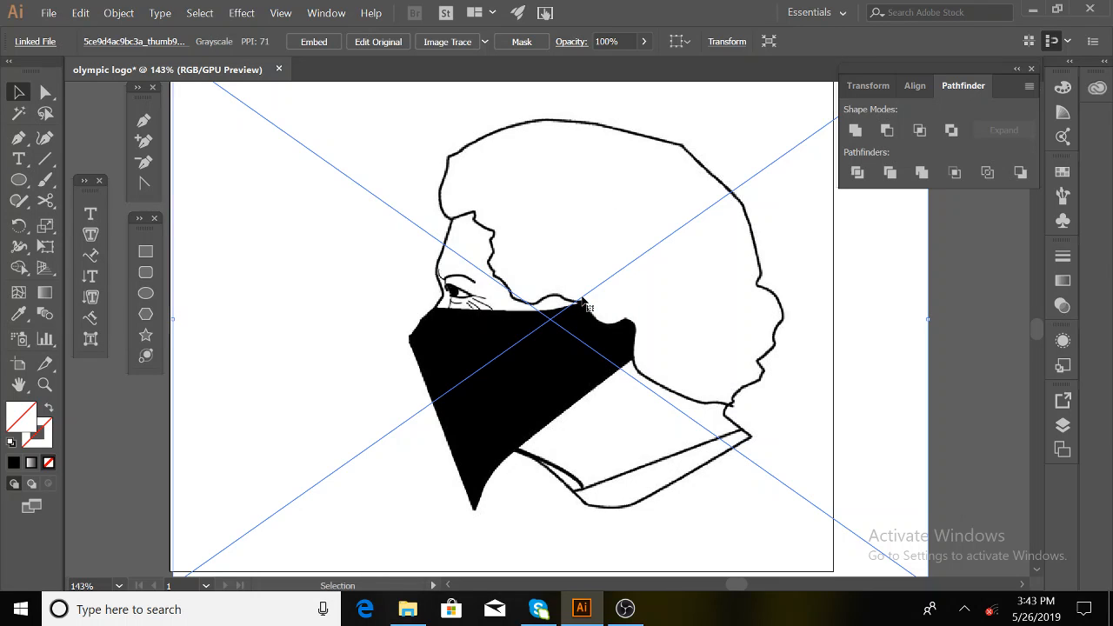
key(ctrl+shift+a)
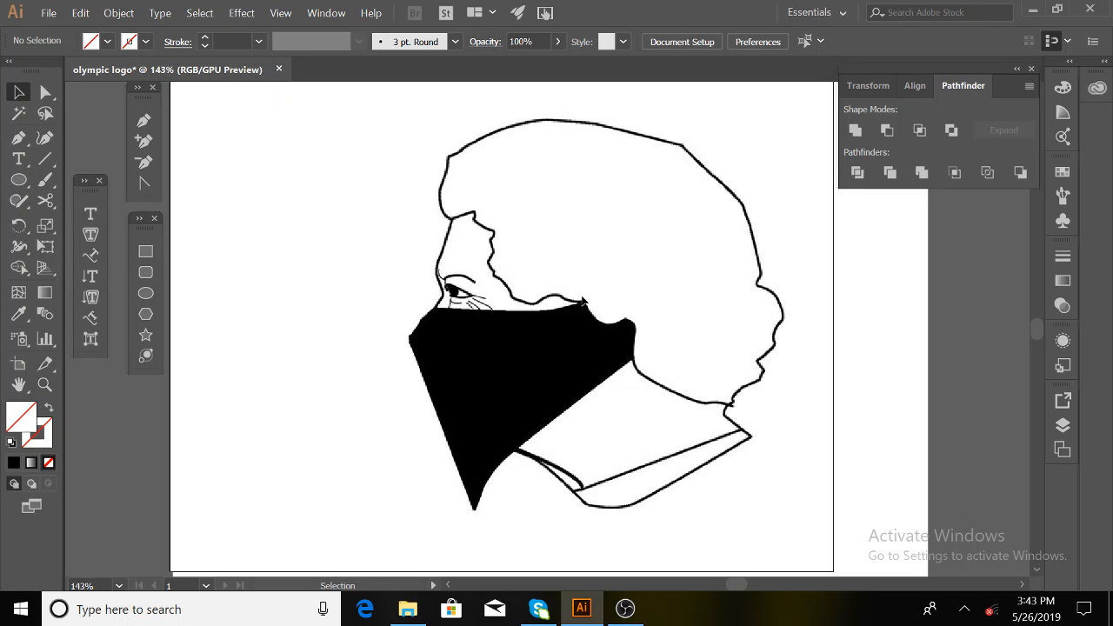
Start tracing the front hair outline with the Pen tool, curving from its junction with the forehead up to X 325, Y 138 px.
scroll(583, 300, up, 4)
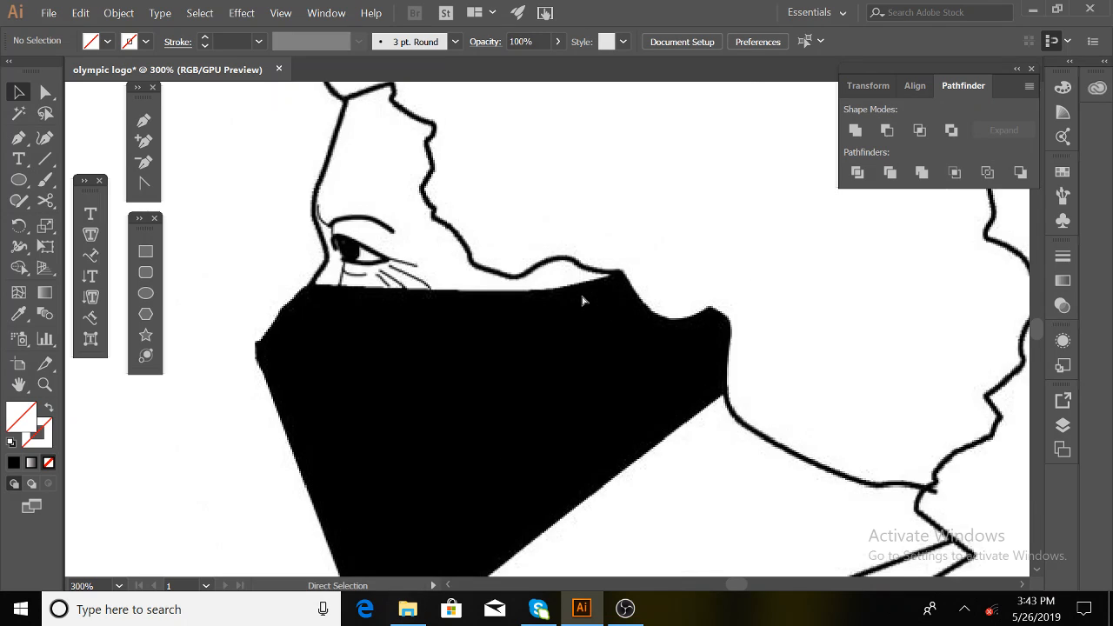
scroll(603, 285, up, 5)
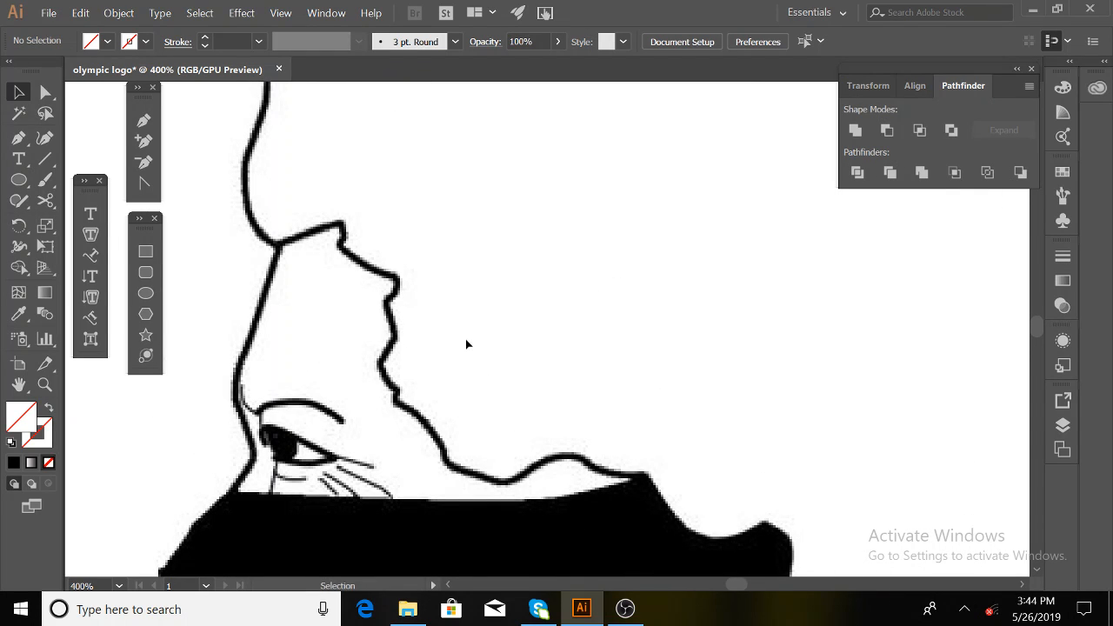
scroll(466, 348, up, 2)
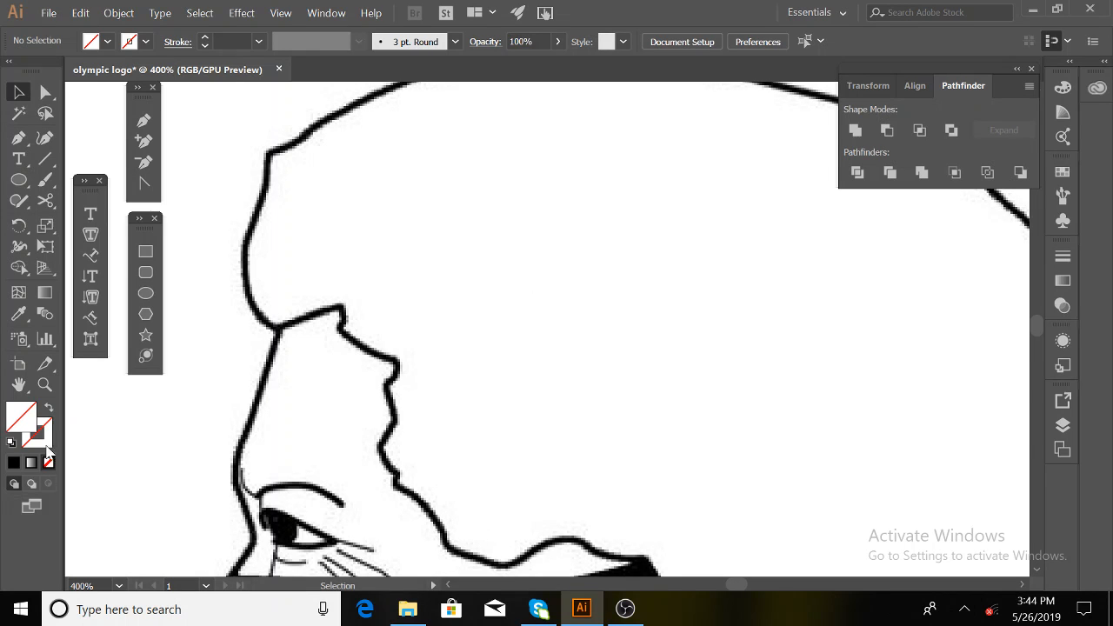
click(144, 124)
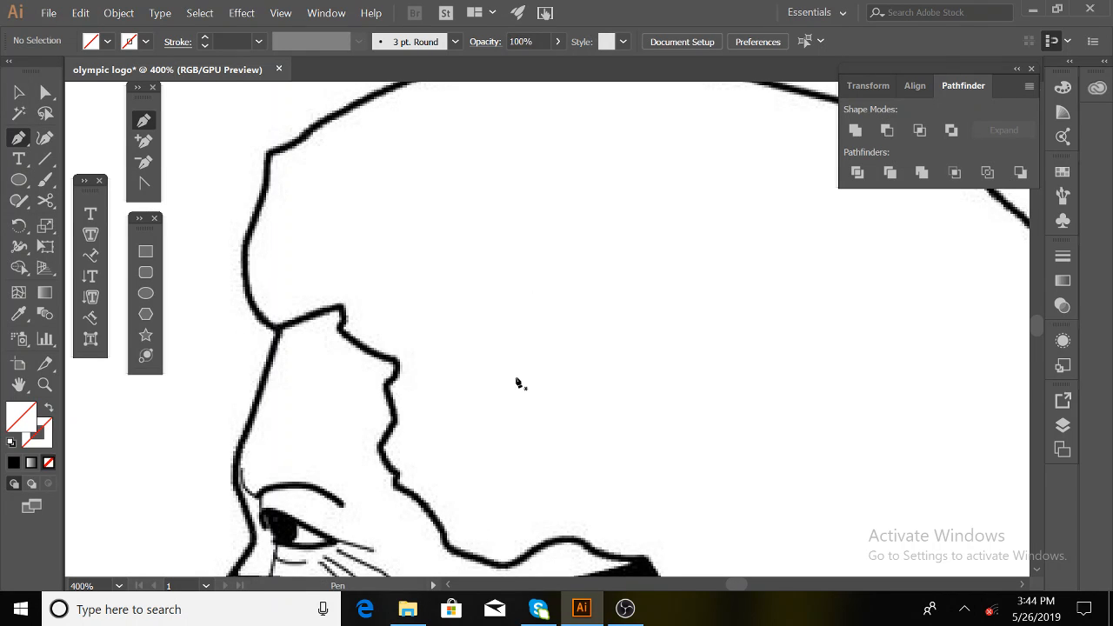
key(ctrl+0)
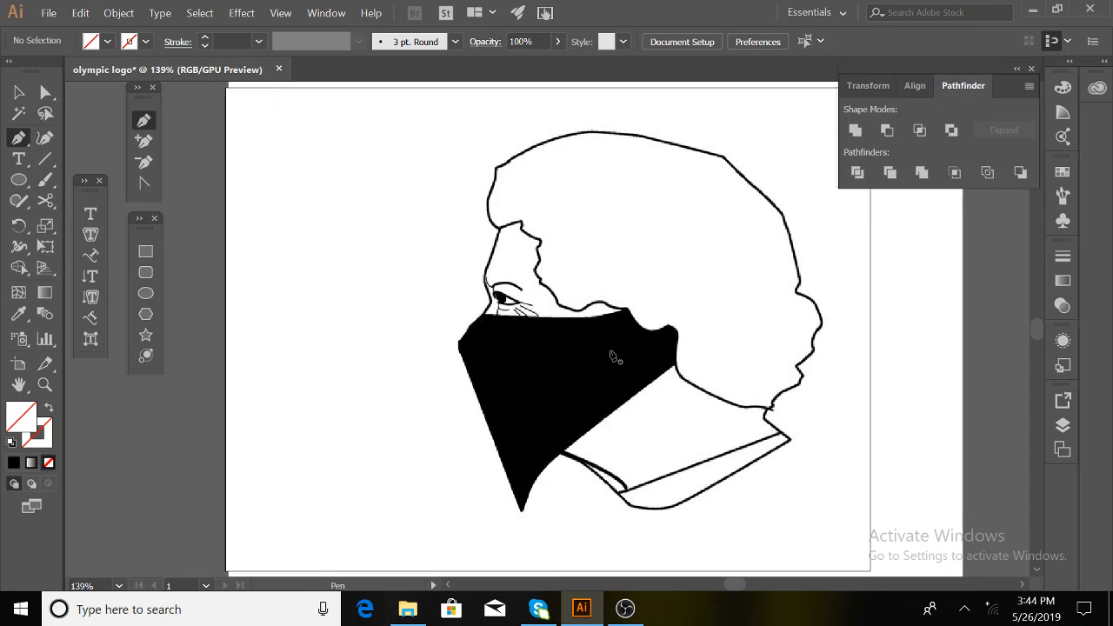
key(ctrl+plus)
key(ctrl+plus)
key(ctrl+plus)
key(ctrl+plus)
key(ctrl+plus)
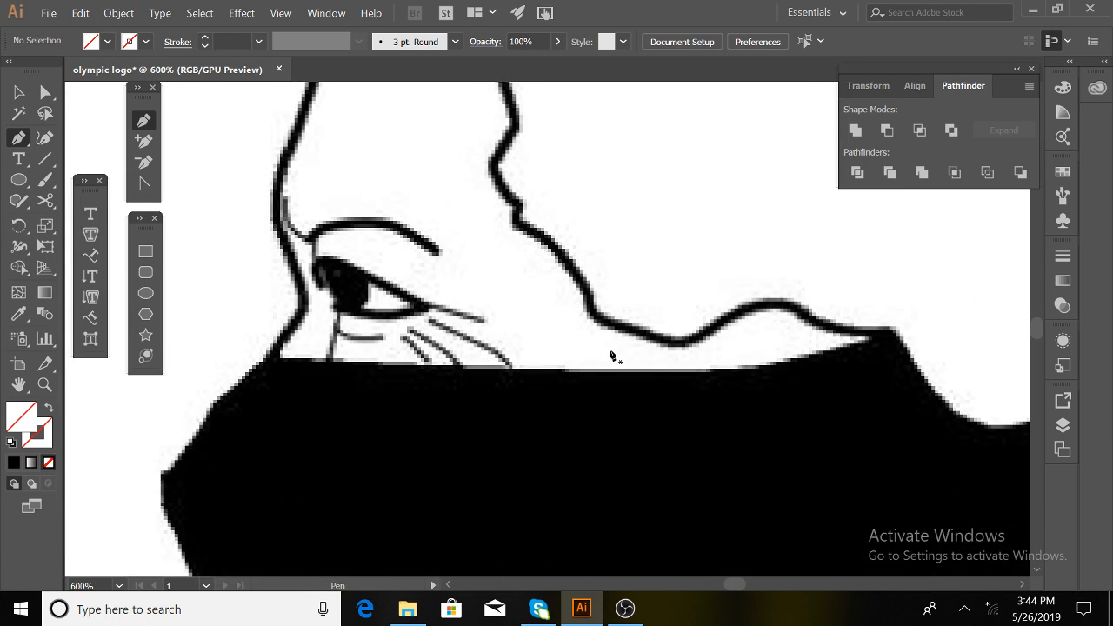
scroll(611, 357, up, 5)
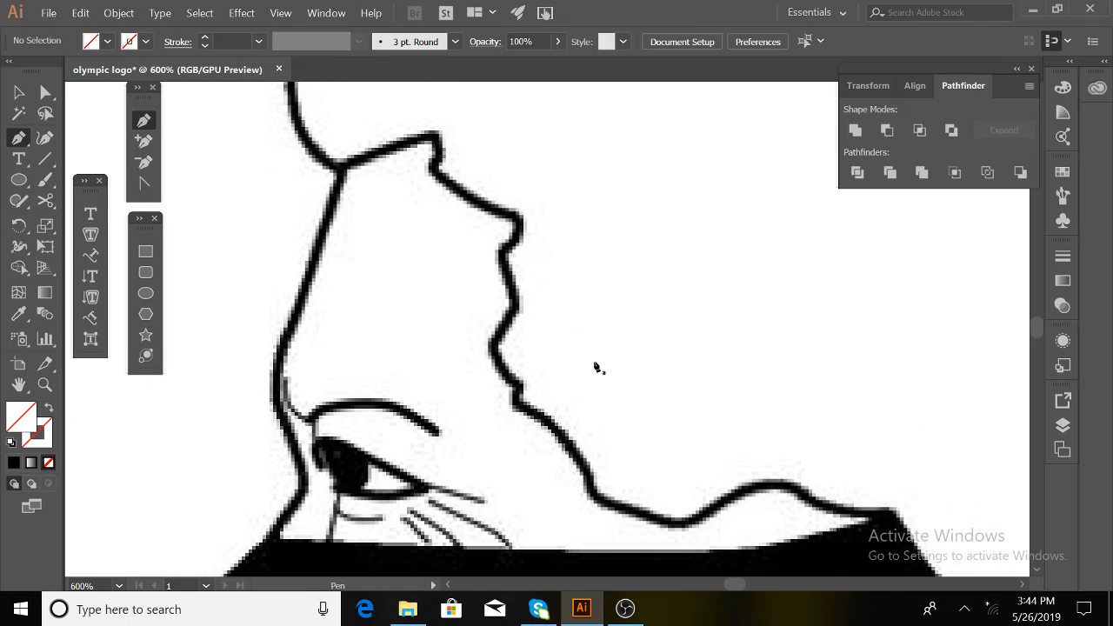
scroll(596, 367, up, 1)
key(ctrl+plus)
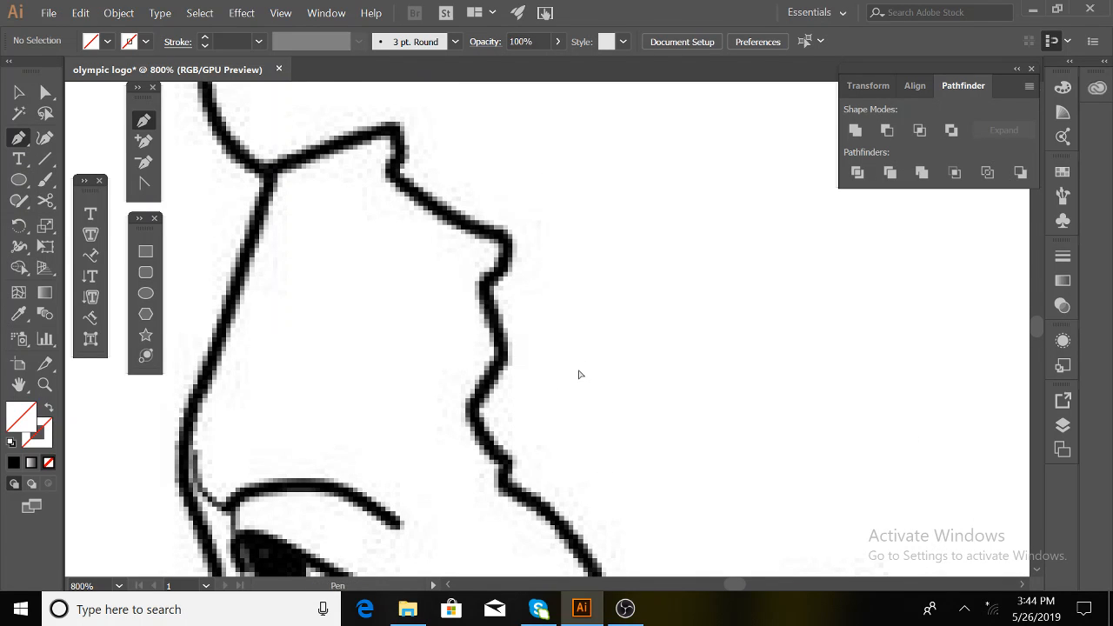
key(ctrl+minus)
key(ctrl+minus)
scroll(574, 372, up, 1)
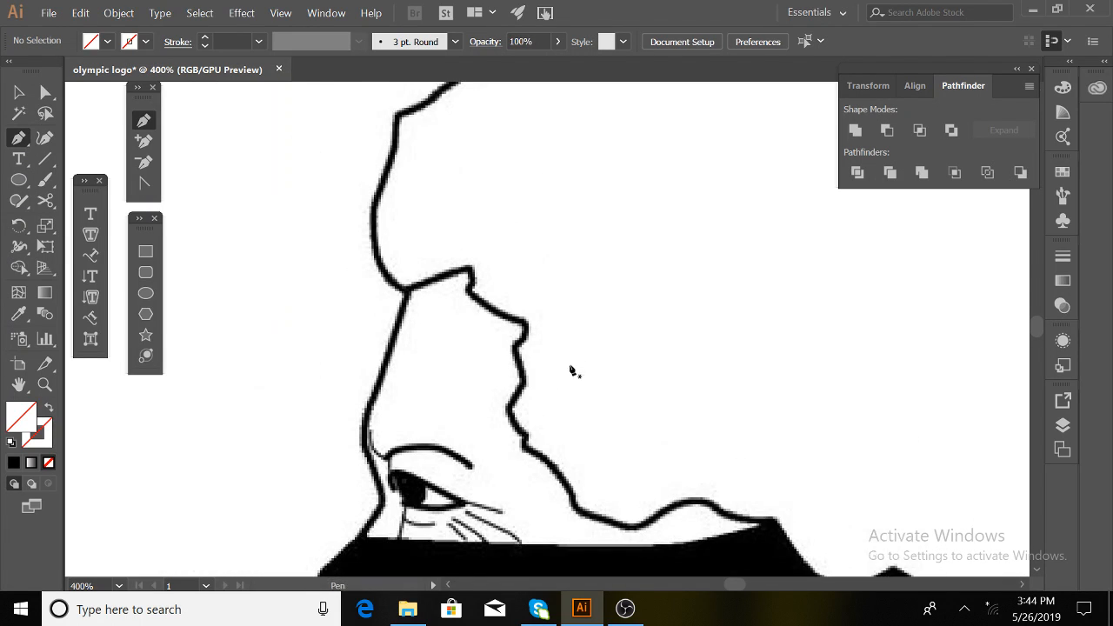
click(407, 292)
drag(372, 209, 380, 143)
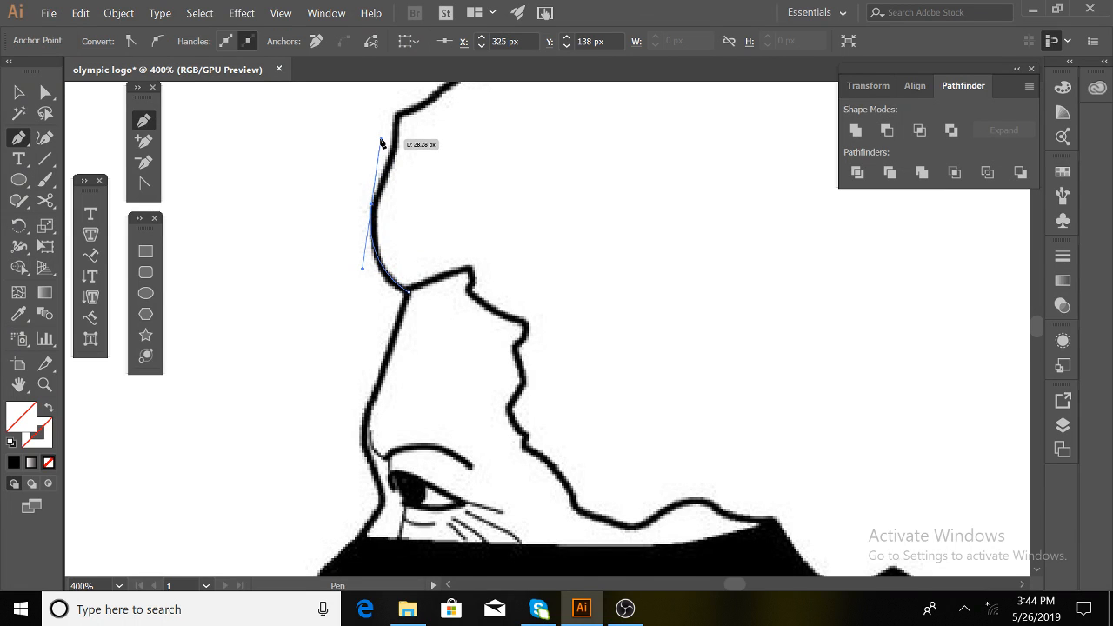
Try a test point at X 328, Y 132 px, undo it, and remove the outgoing handle at the hair outline's last anchor.
scroll(323, 293, up, 5)
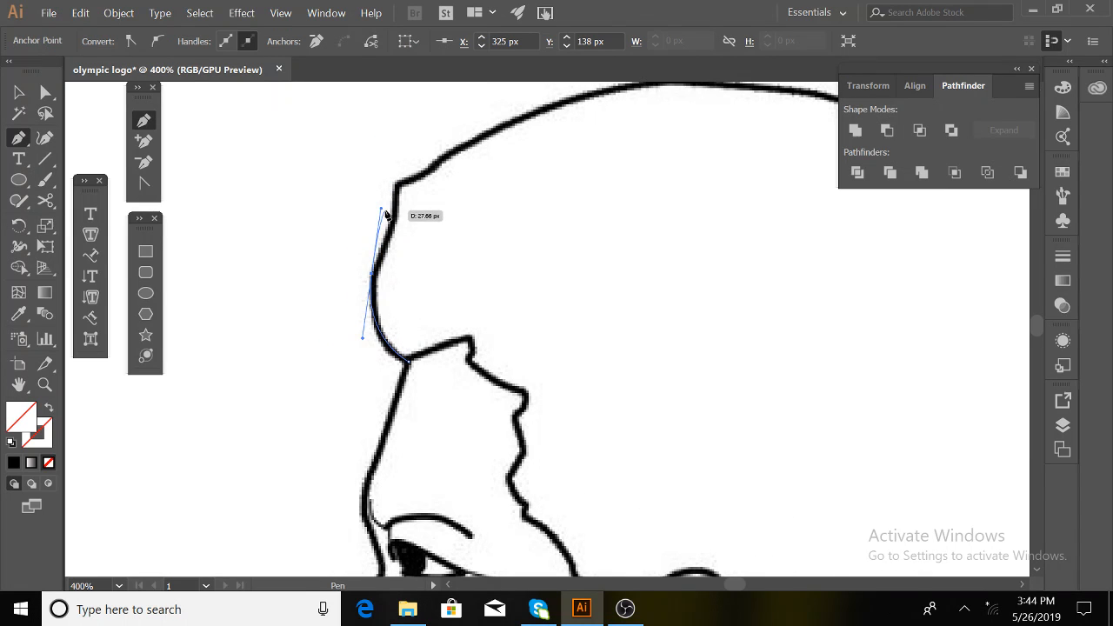
click(373, 273)
key(ctrl+z)
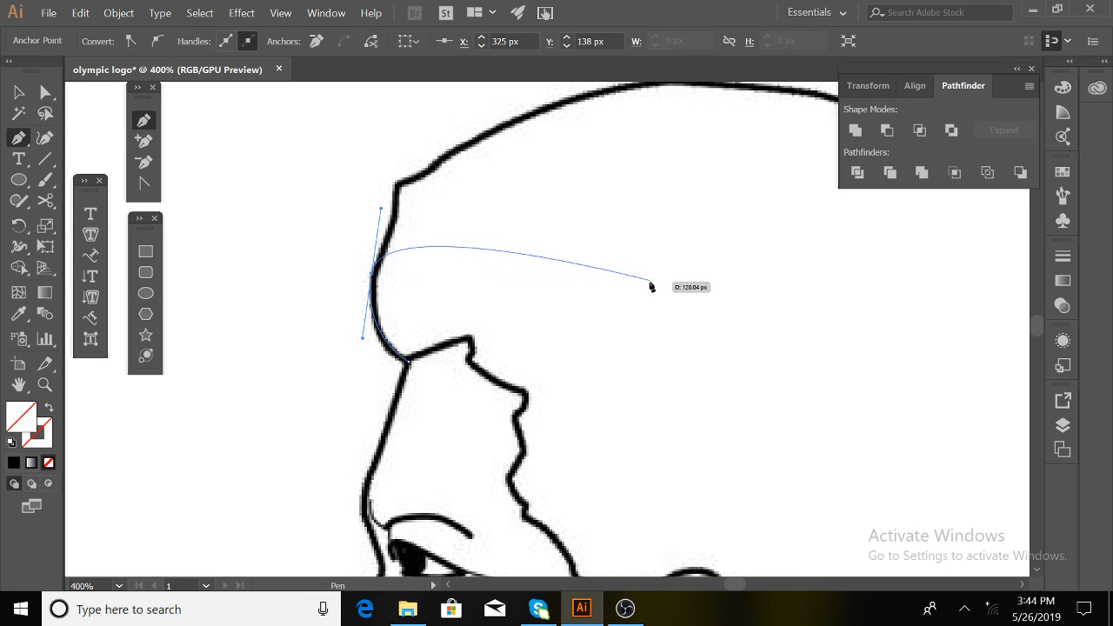
click(379, 259)
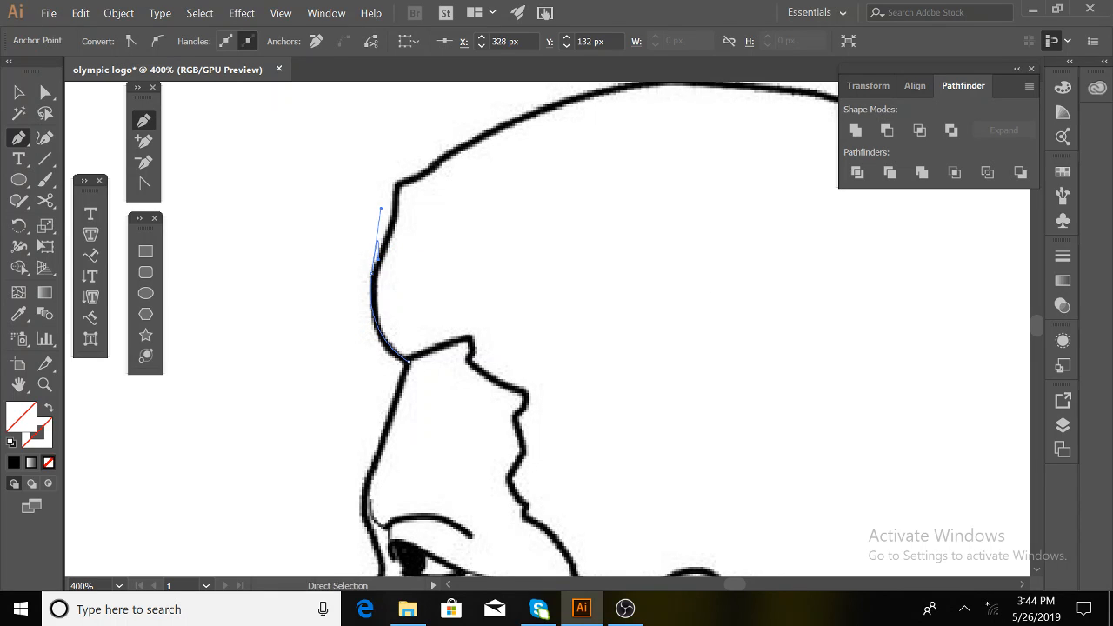
key(ctrl+z)
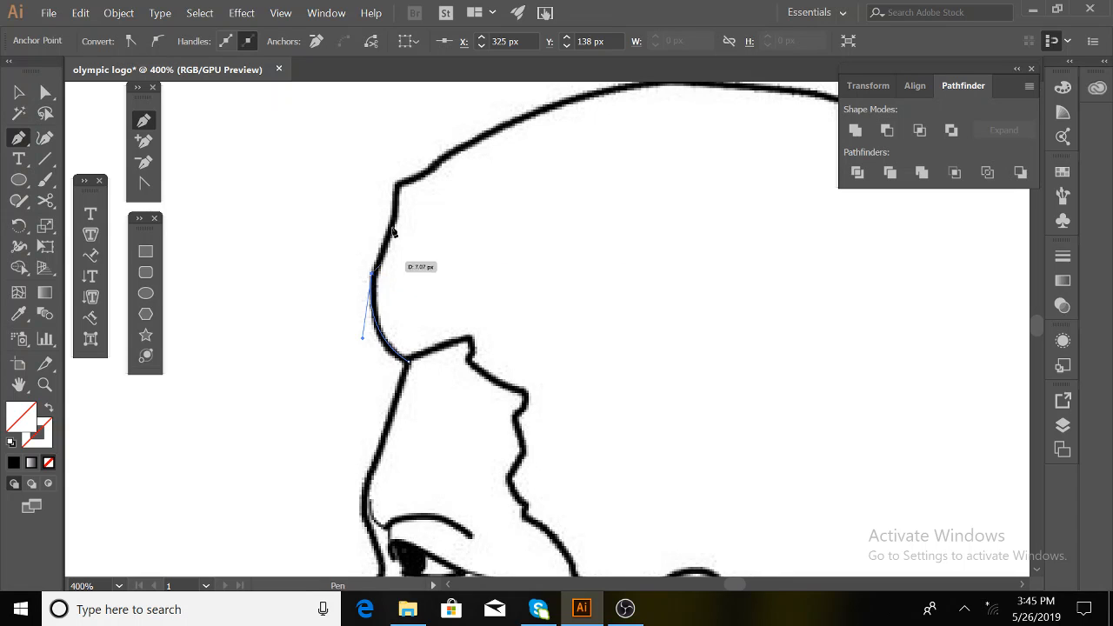
Continue the hair outline with curves to (336, 99), (355, 89) and (458, 55) px, removing the outgoing handles at the first two anchors.
click(397, 184)
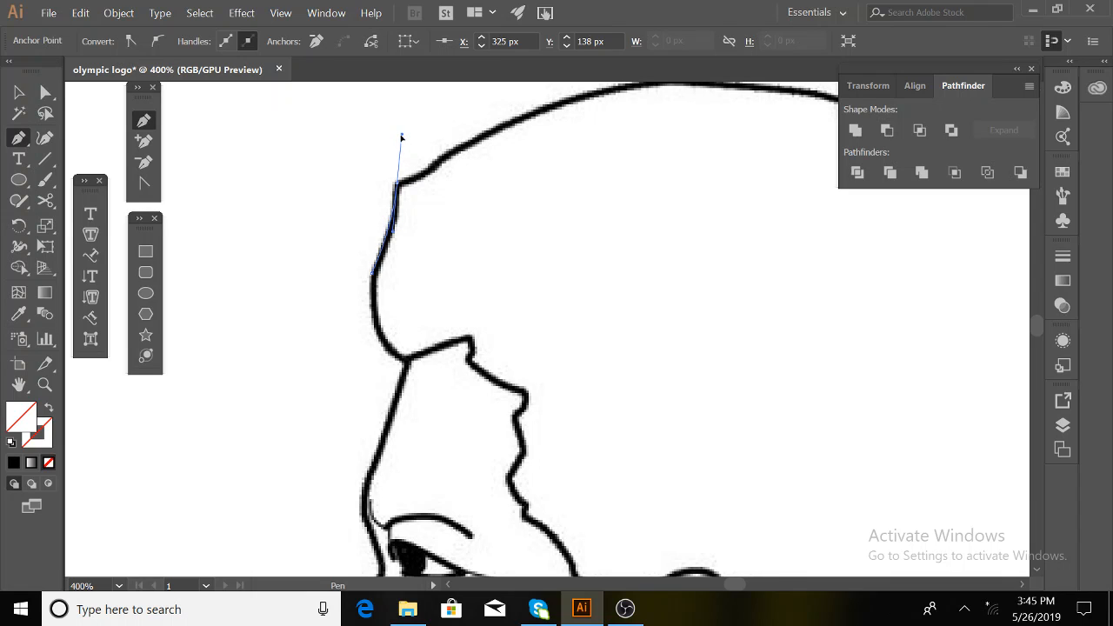
click(399, 188)
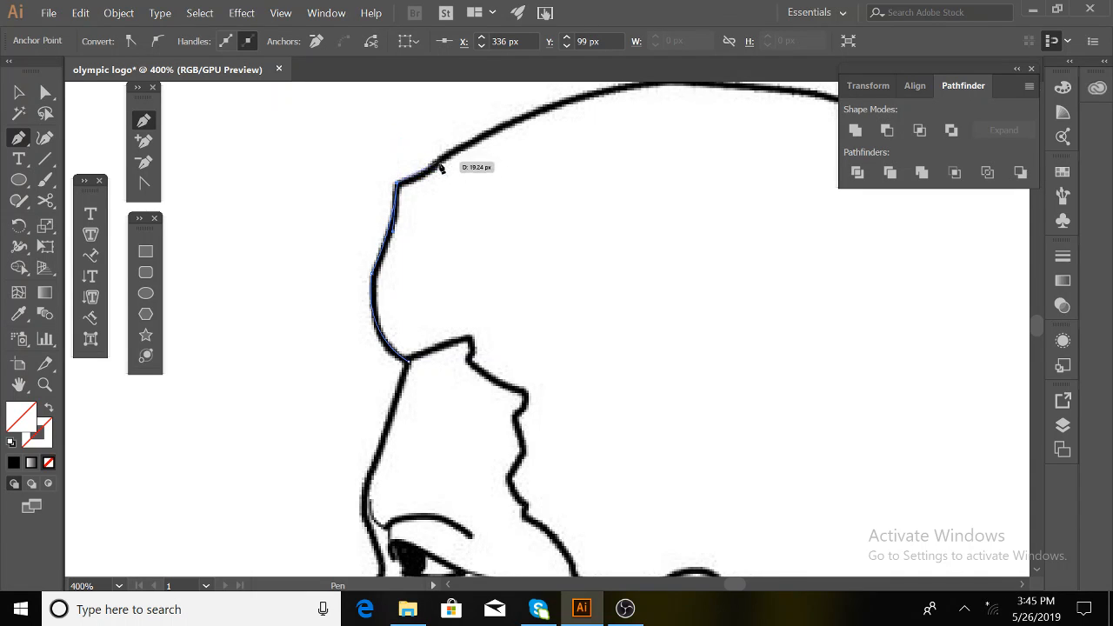
click(440, 164)
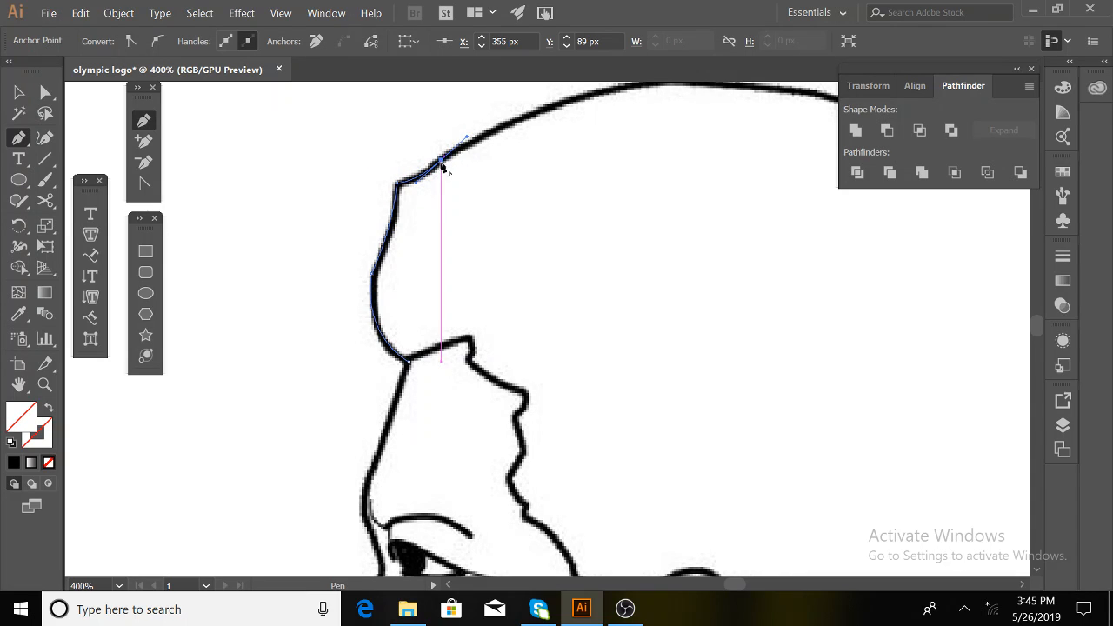
click(440, 159)
scroll(646, 273, up, 2)
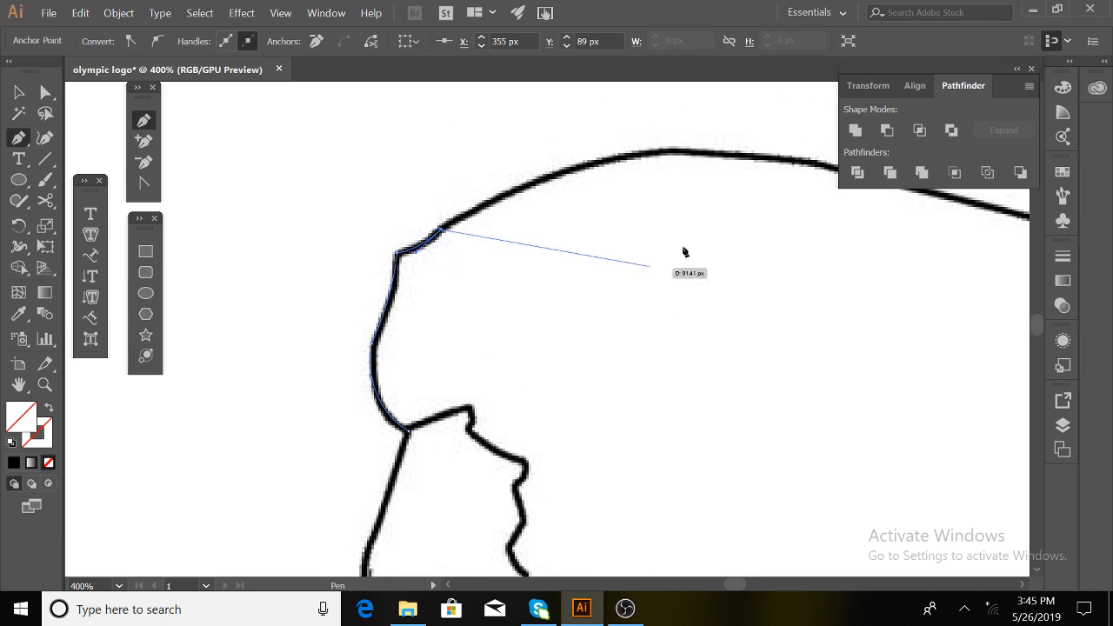
drag(680, 149, 785, 156)
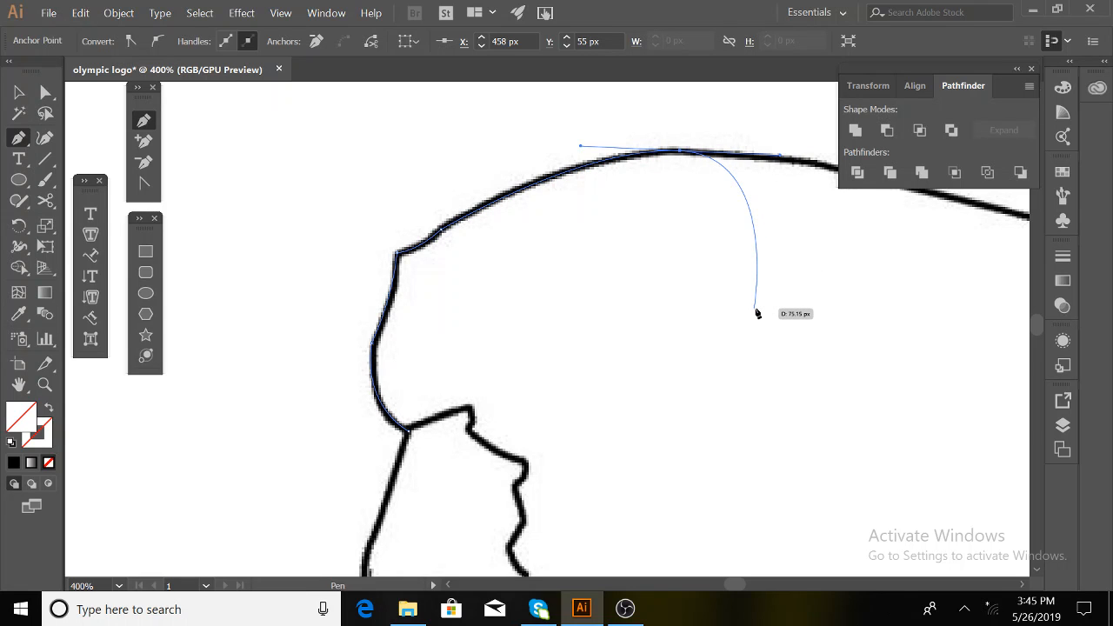
Remove the outgoing handle at the crown anchor, curve the hair outline to (617, 86) px, and remove that anchor's outgoing handle.
key(space)
drag(755, 305, 415, 366)
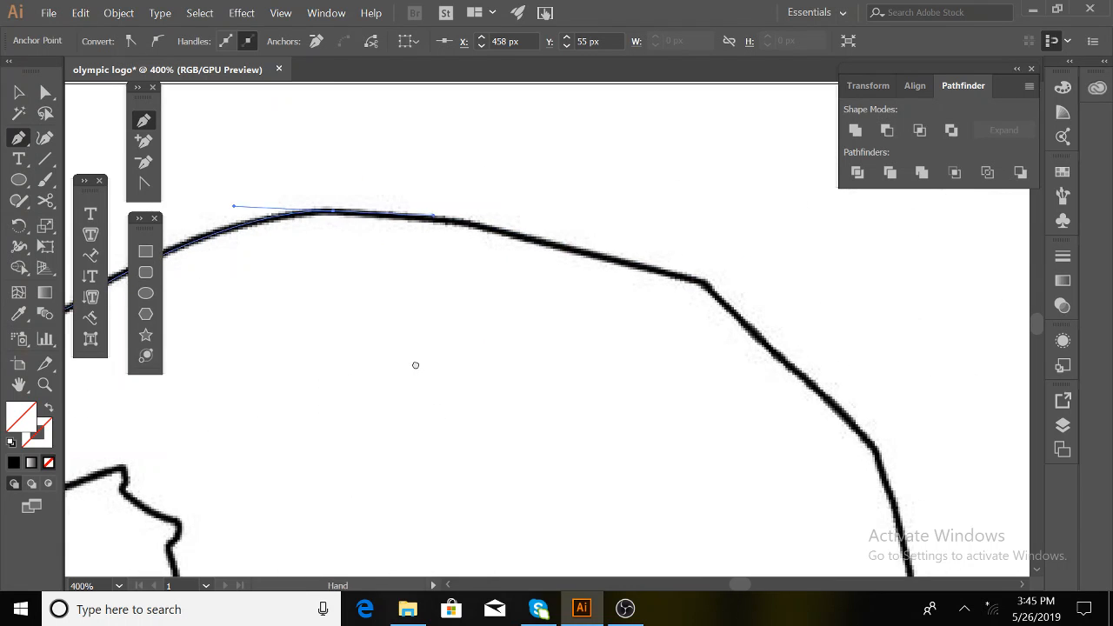
click(333, 211)
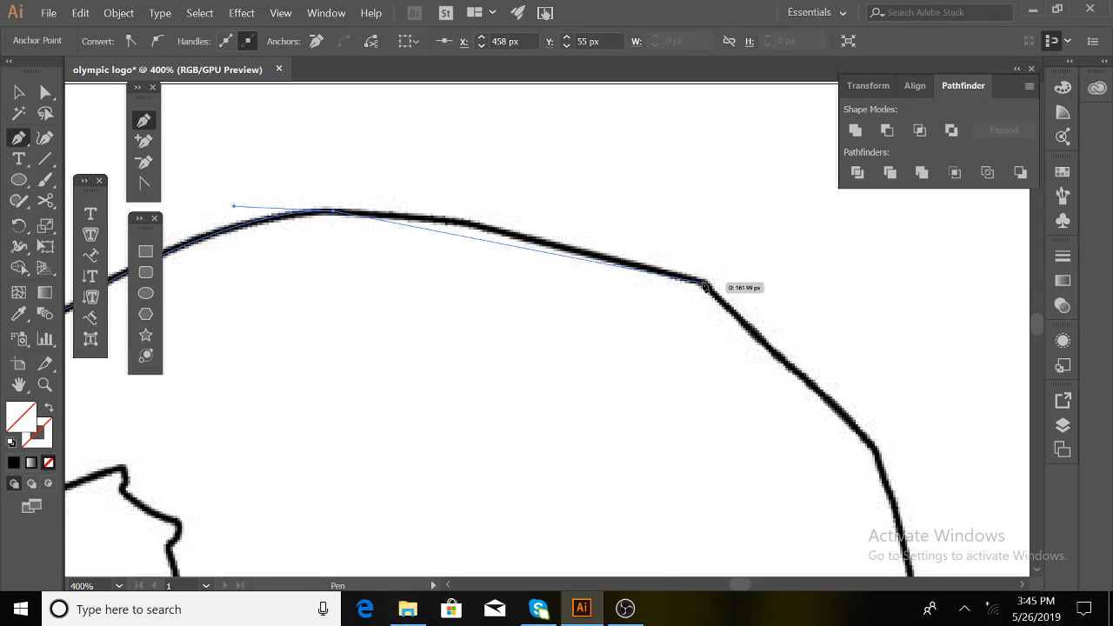
mouse_move(704, 285)
mouse_down()
mouse_move(780, 331)
mouse_move(797, 323)
mouse_move(808, 339)
mouse_move(820, 330)
mouse_move(840, 348)
mouse_move(874, 350)
mouse_up()
scroll(869, 347, down, 3)
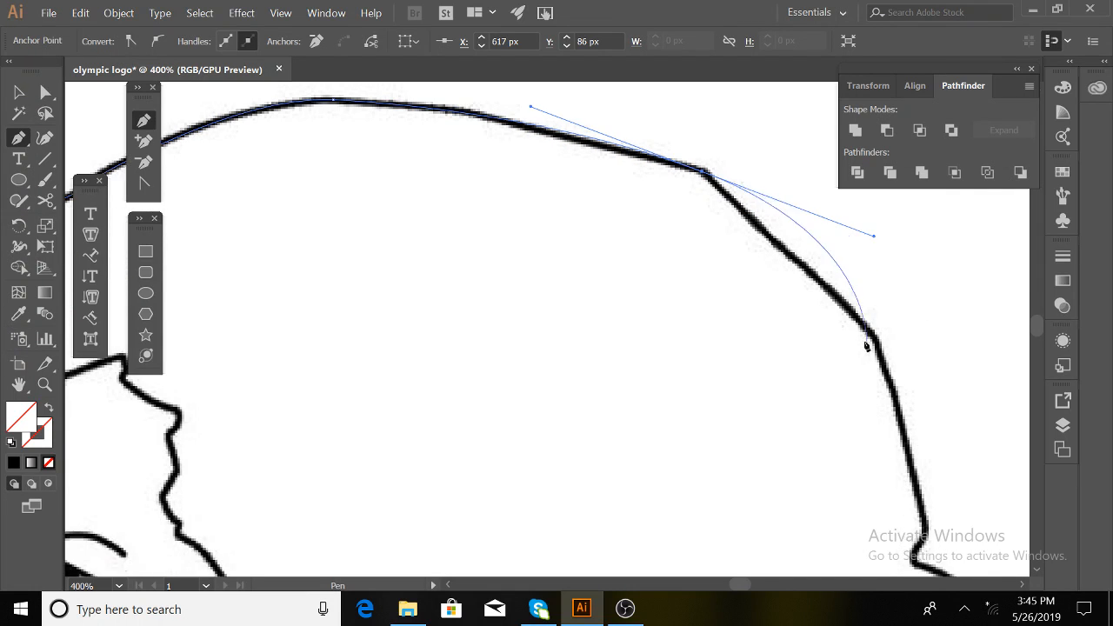
click(701, 174)
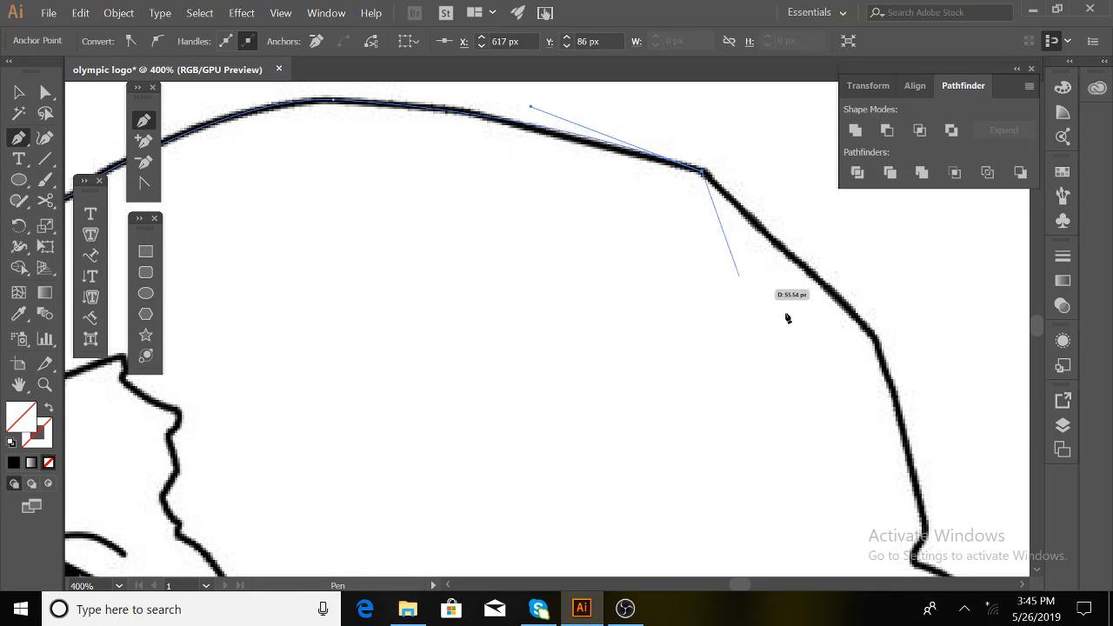
Continue down the back of the hair to (691, 155), (714, 241) and (708, 255) px, removing the outgoing handle at the second anchor.
click(874, 341)
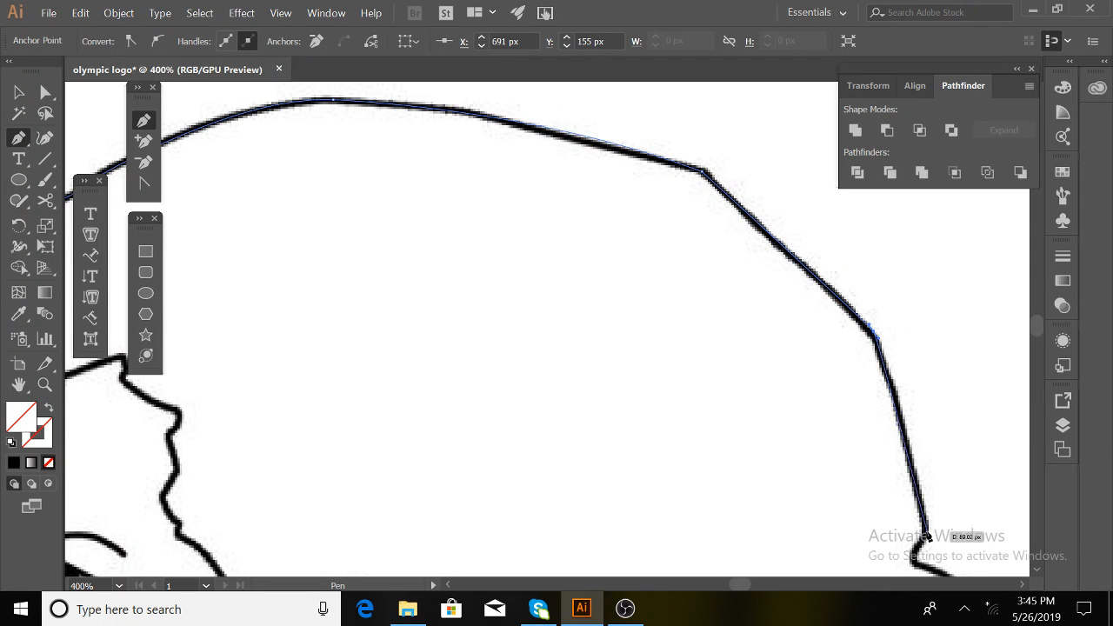
click(929, 531)
scroll(929, 549, down, 5)
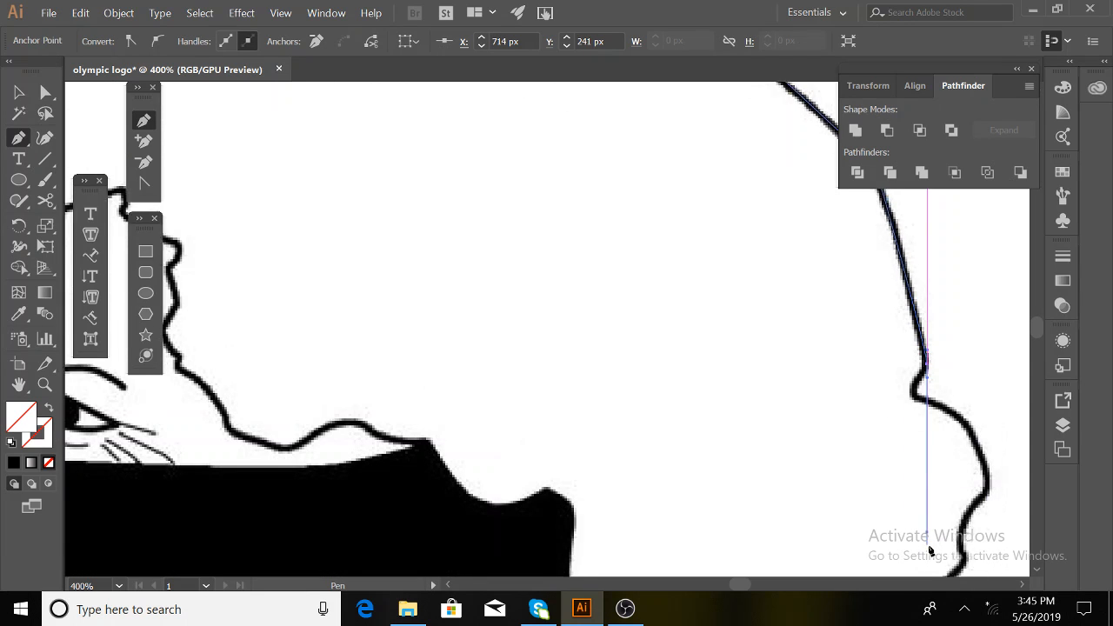
key(m)
drag(615, 441, 293, 376)
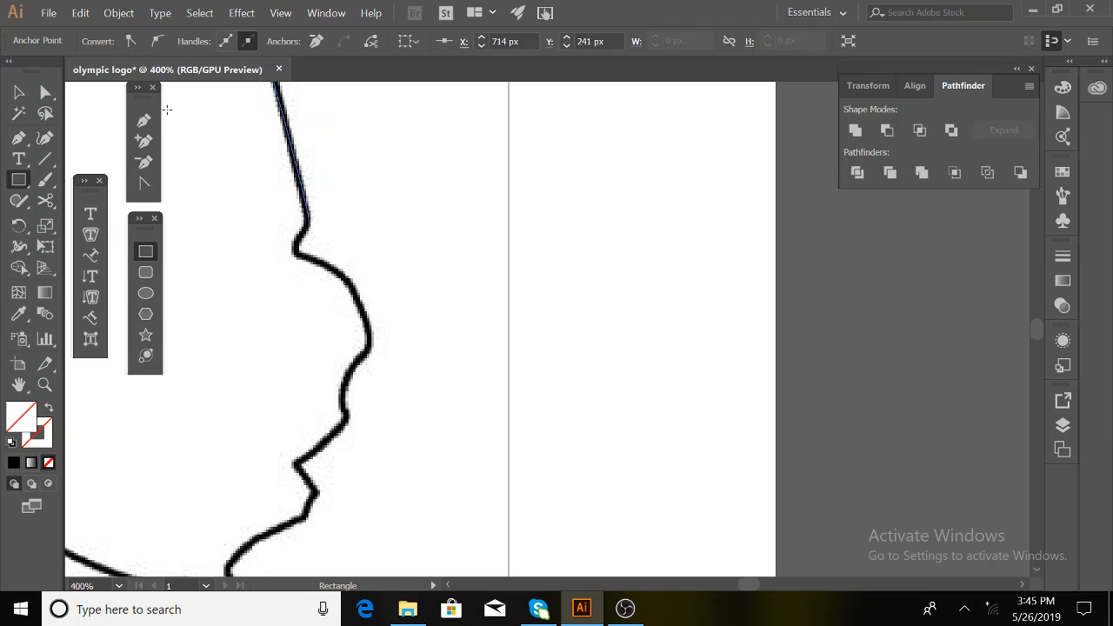
click(144, 119)
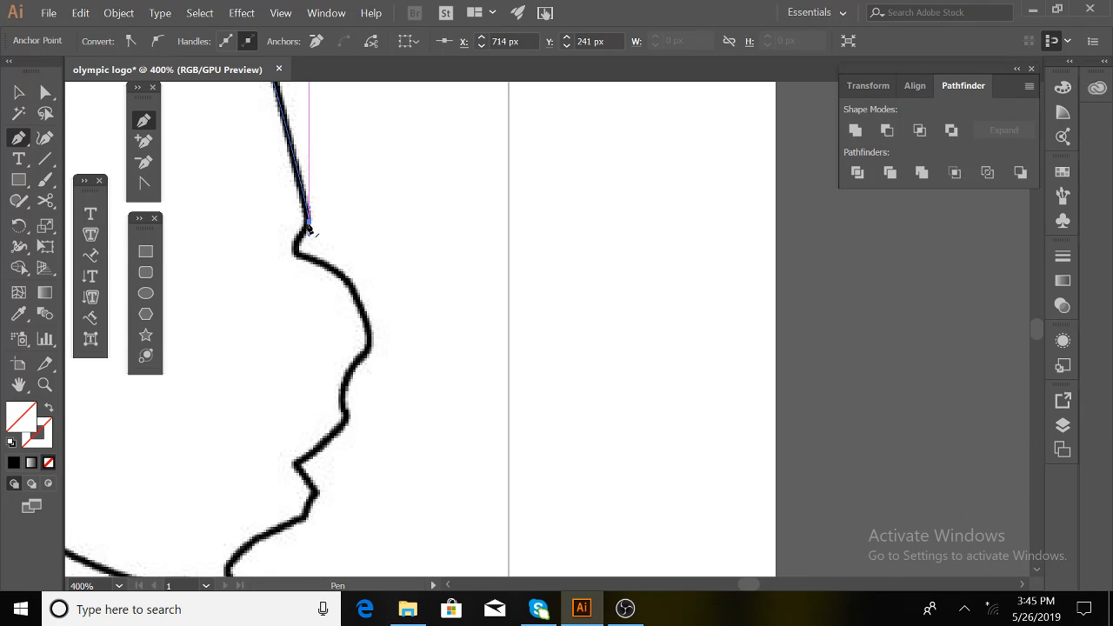
click(309, 223)
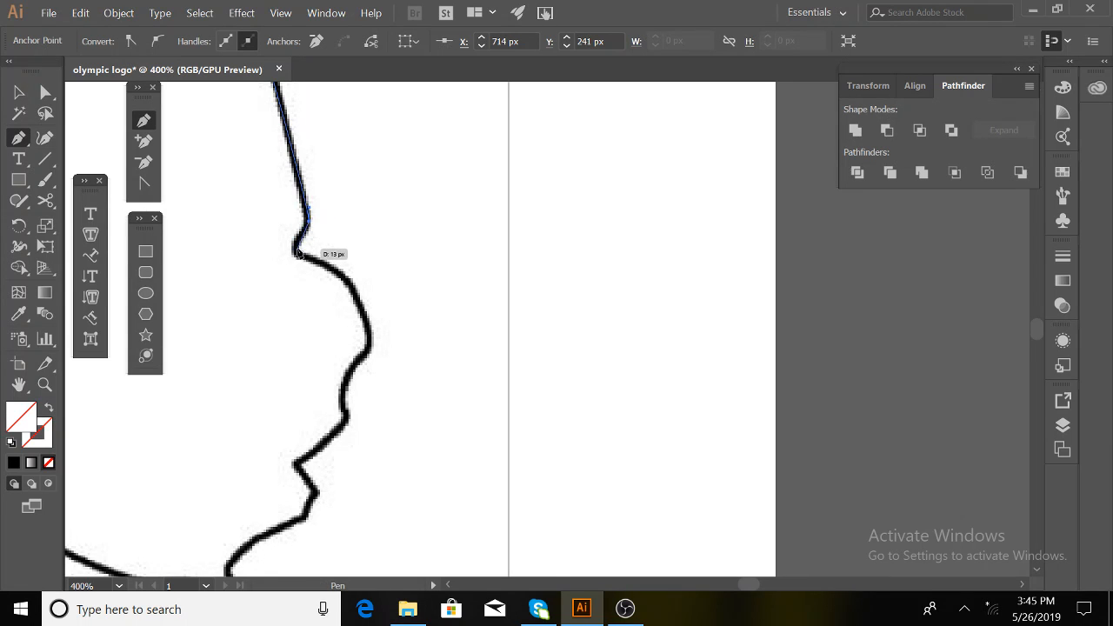
click(295, 251)
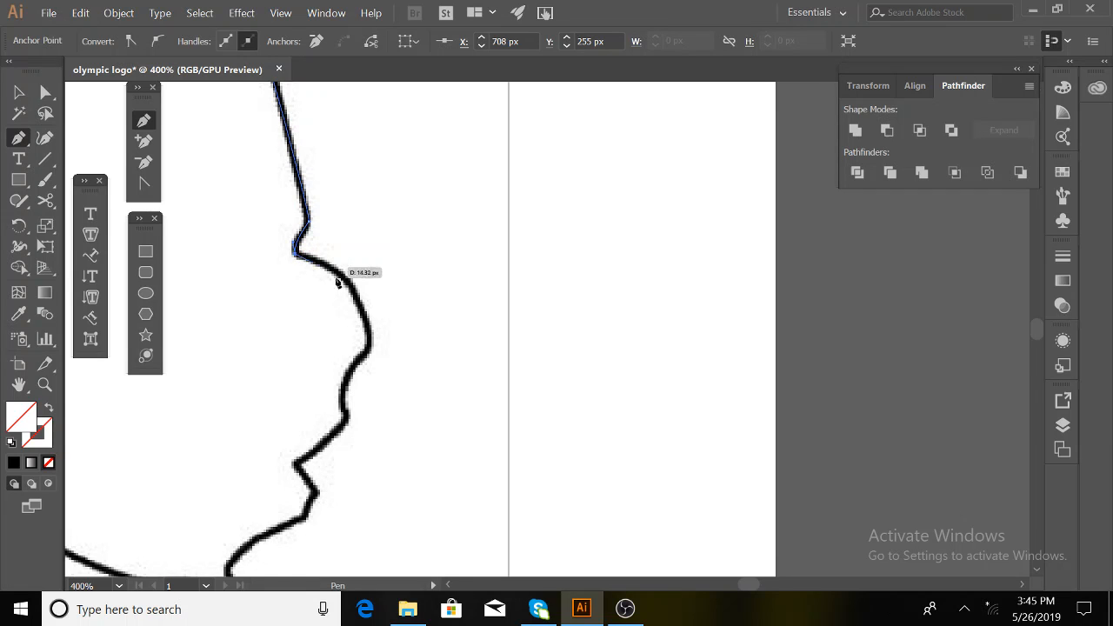
Trace the bulge at the back of the hair with curves to (741, 296) and (730, 326) px, removing both outgoing handles.
mouse_move(372, 351)
mouse_down()
mouse_move(362, 427)
mouse_move(390, 443)
mouse_move(381, 439)
mouse_up()
scroll(380, 439, down, 4)
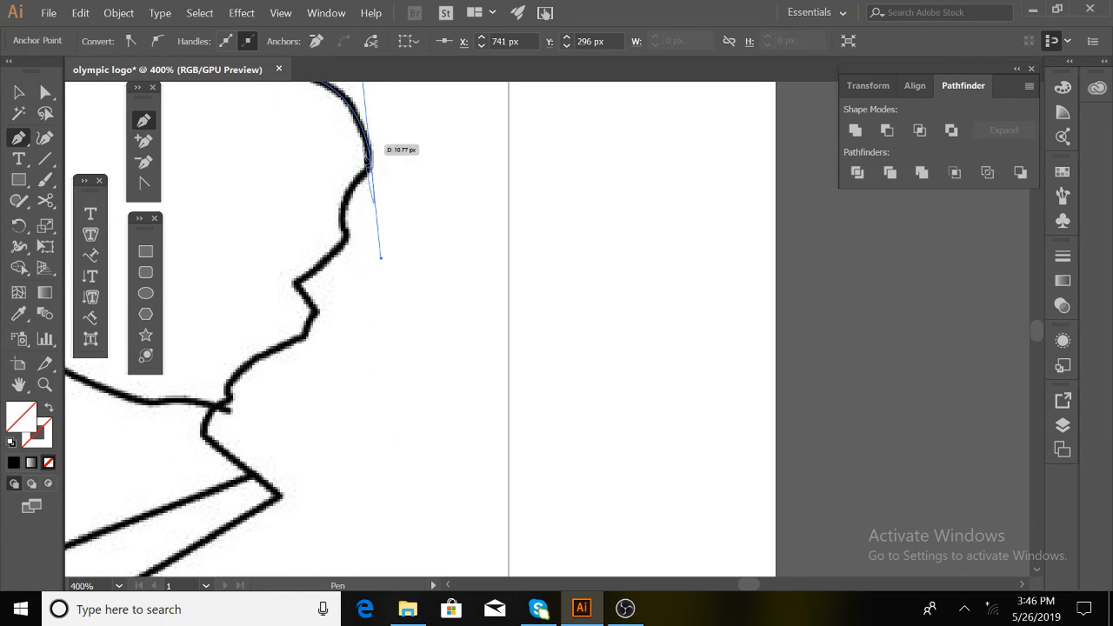
click(372, 172)
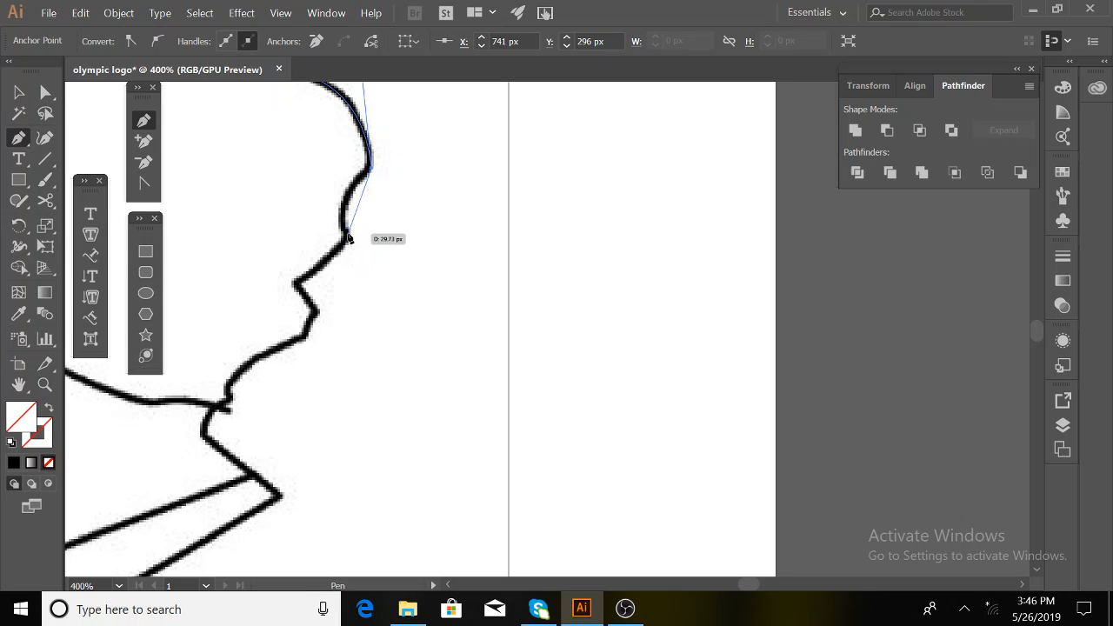
drag(345, 234, 360, 282)
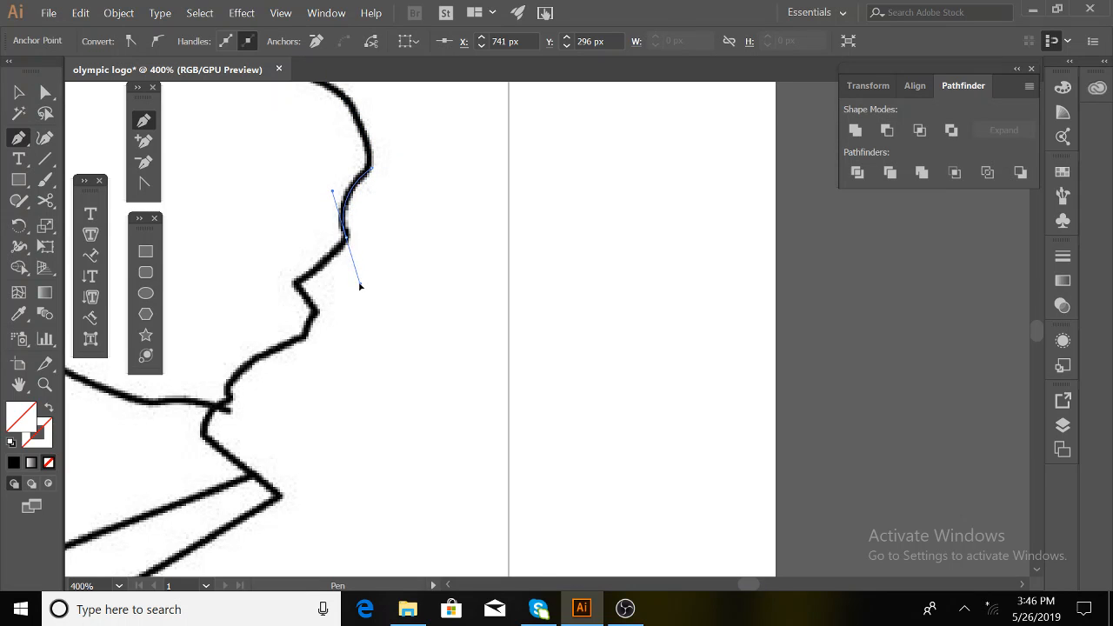
click(346, 237)
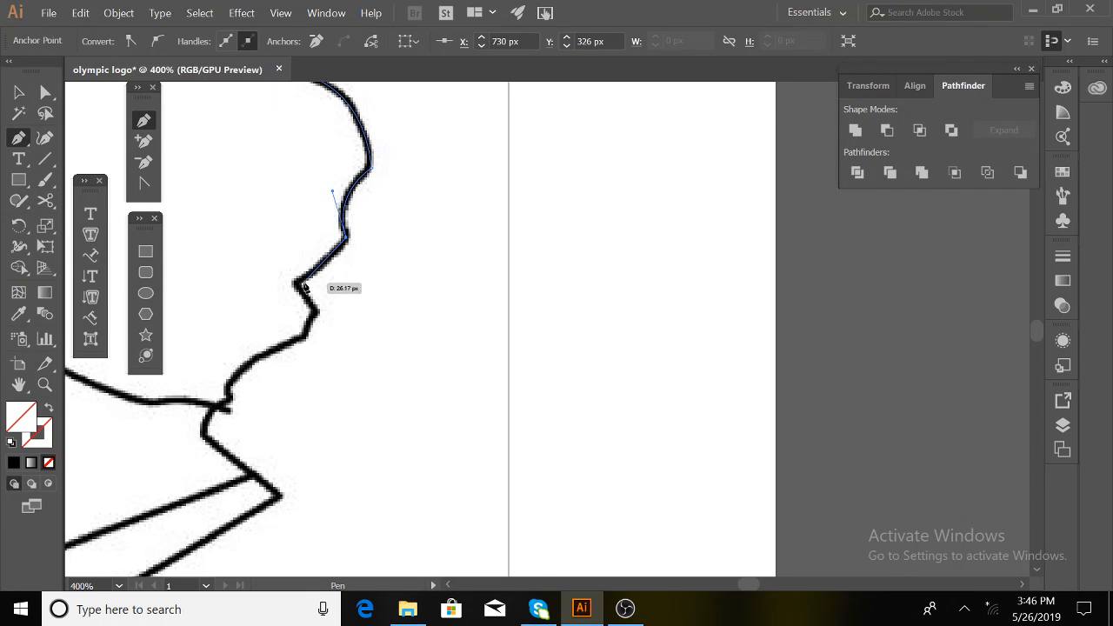
Trace the jagged lower back of the hair through (709, 346), (717, 358), (711, 369), (679, 396) and (675, 399) px.
click(296, 282)
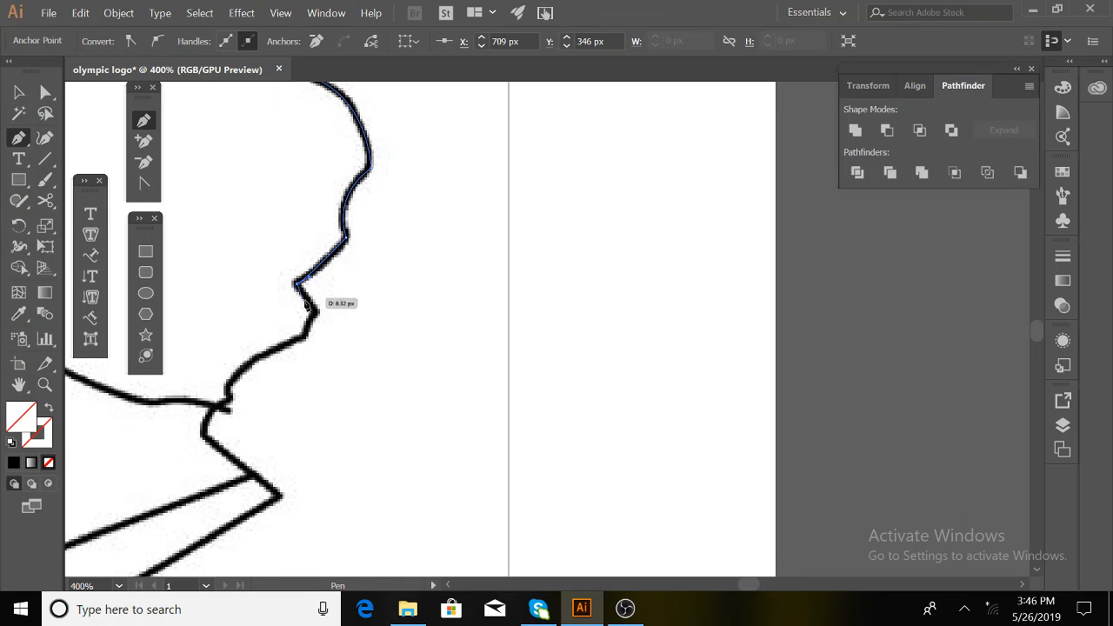
click(318, 314)
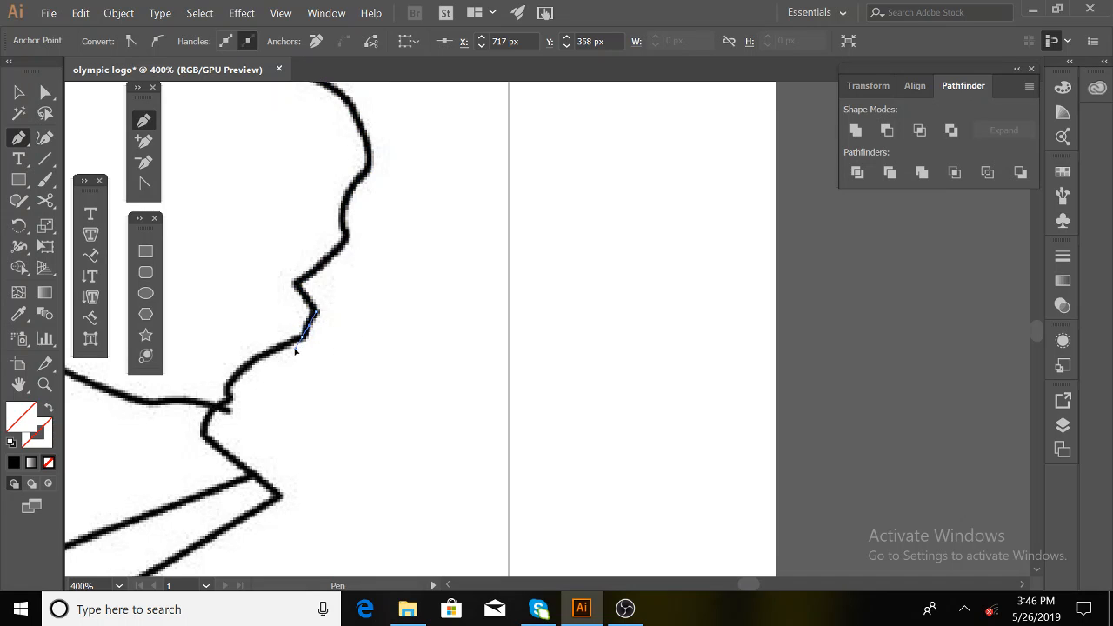
click(295, 350)
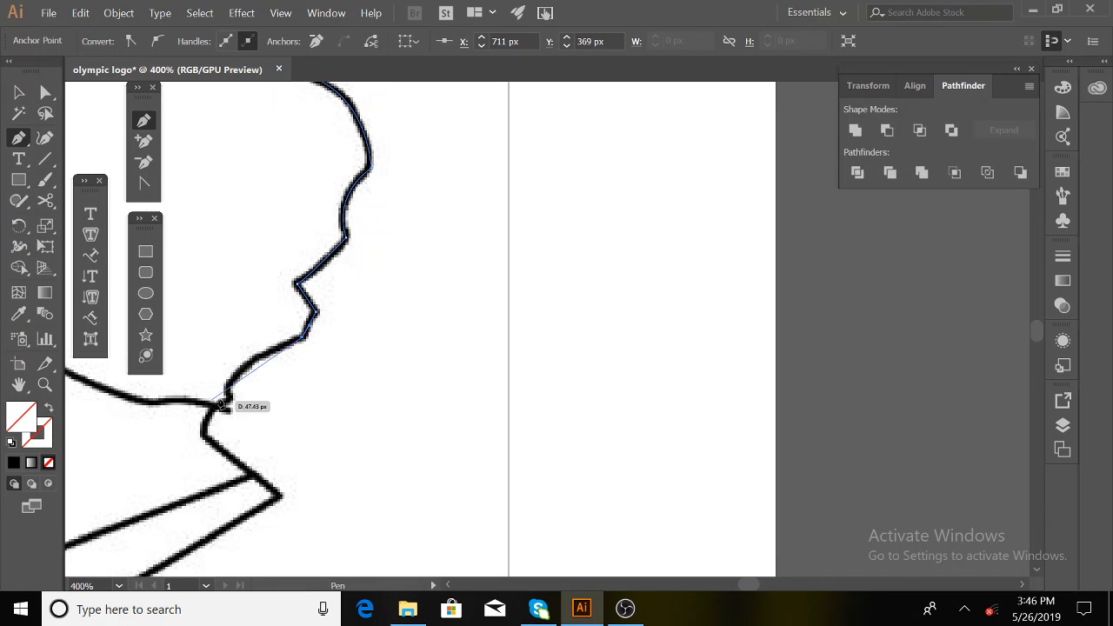
drag(230, 388, 223, 401)
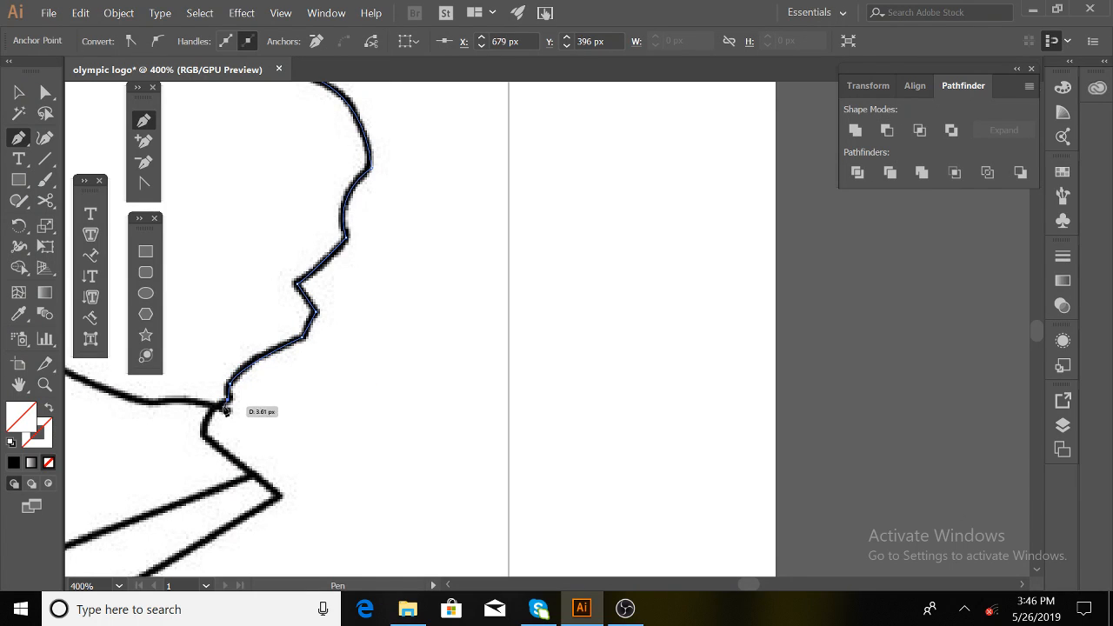
click(217, 407)
Trace the lower neckline edge with curves to (645, 397) and (572, 365) px, removing the outgoing handle at the first anchor.
key(space)
drag(200, 399, 675, 333)
click(625, 337)
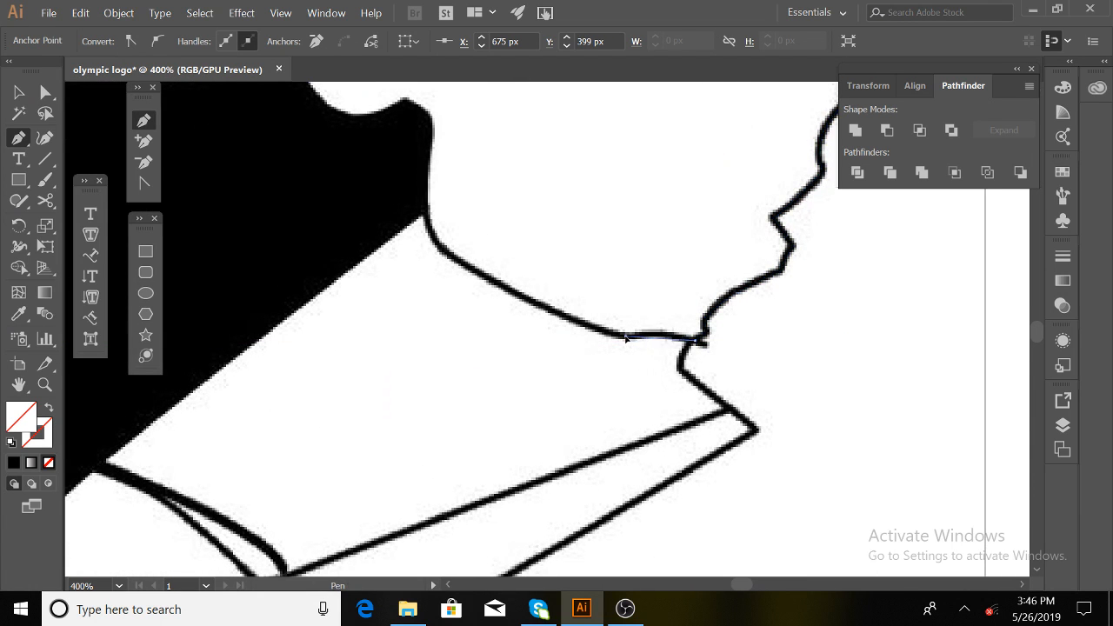
drag(591, 345, 589, 344)
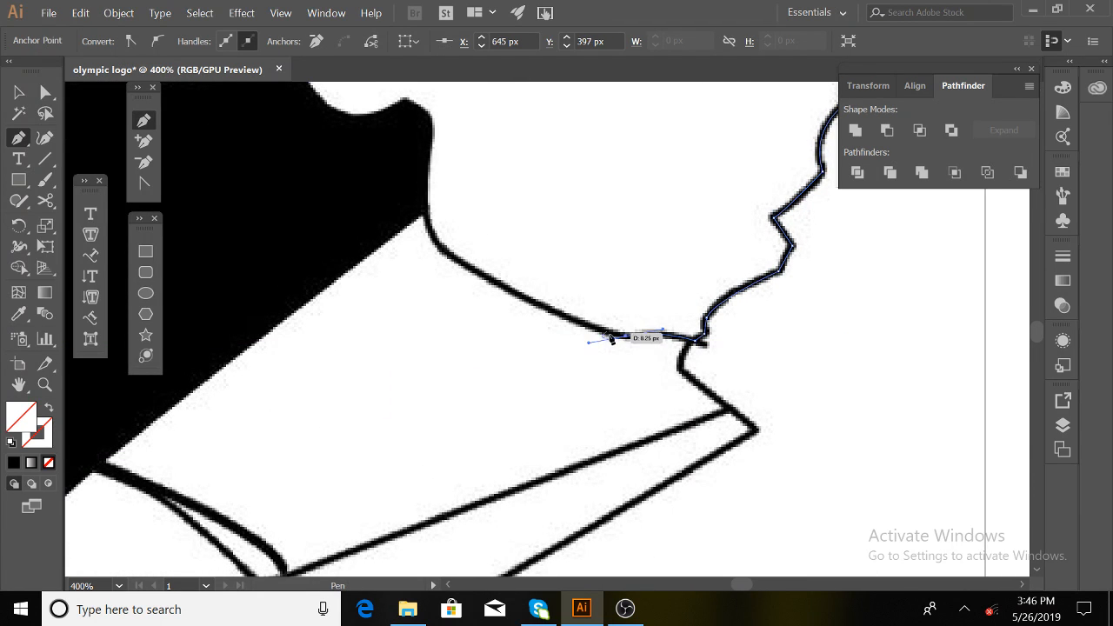
click(625, 338)
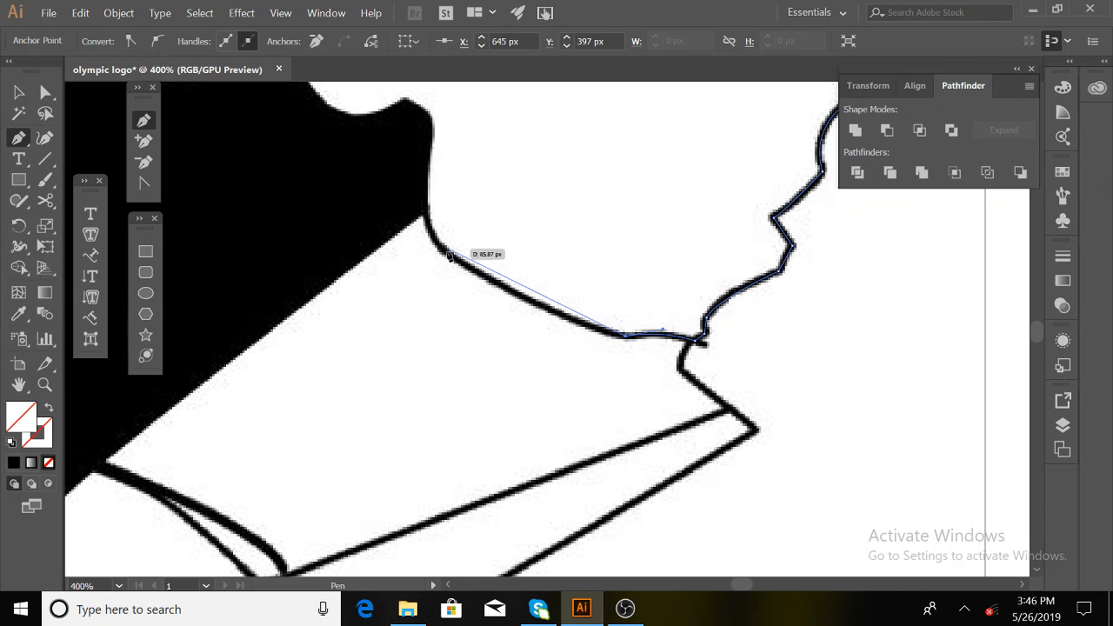
click(457, 260)
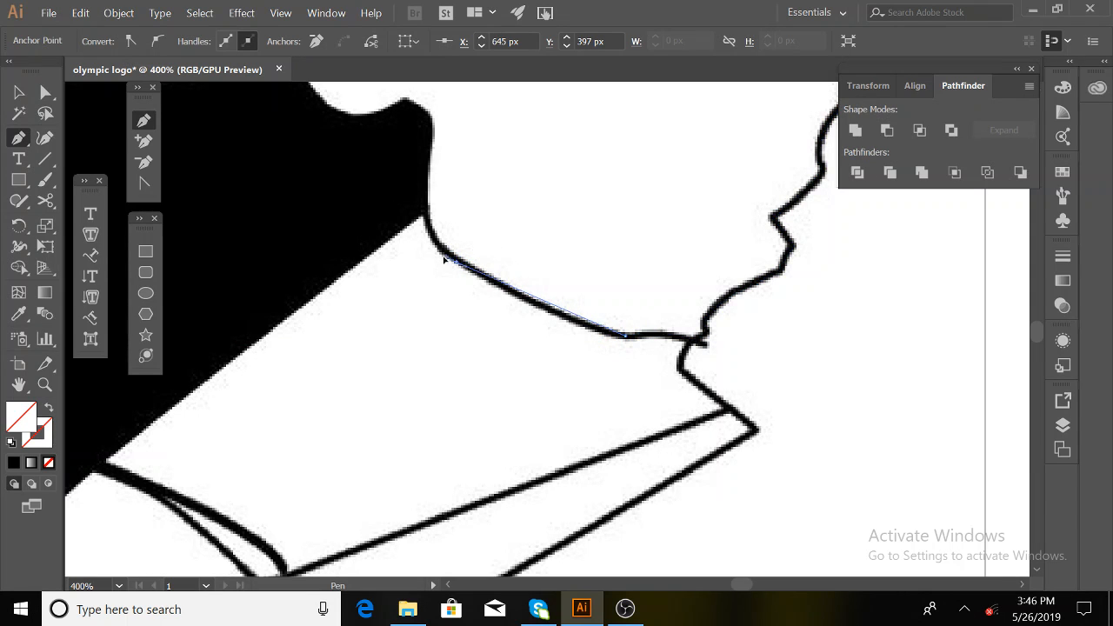
drag(444, 259, 417, 235)
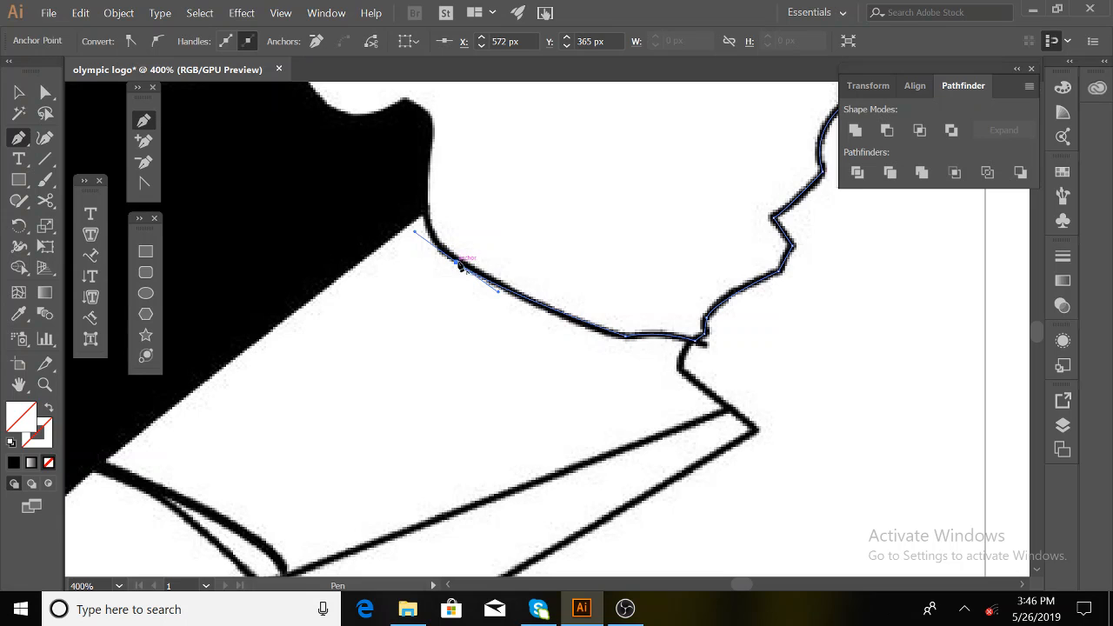
Curve the outline to the mask's lower corner at about (559, 346) px and remove that anchor's outgoing handle.
click(425, 212)
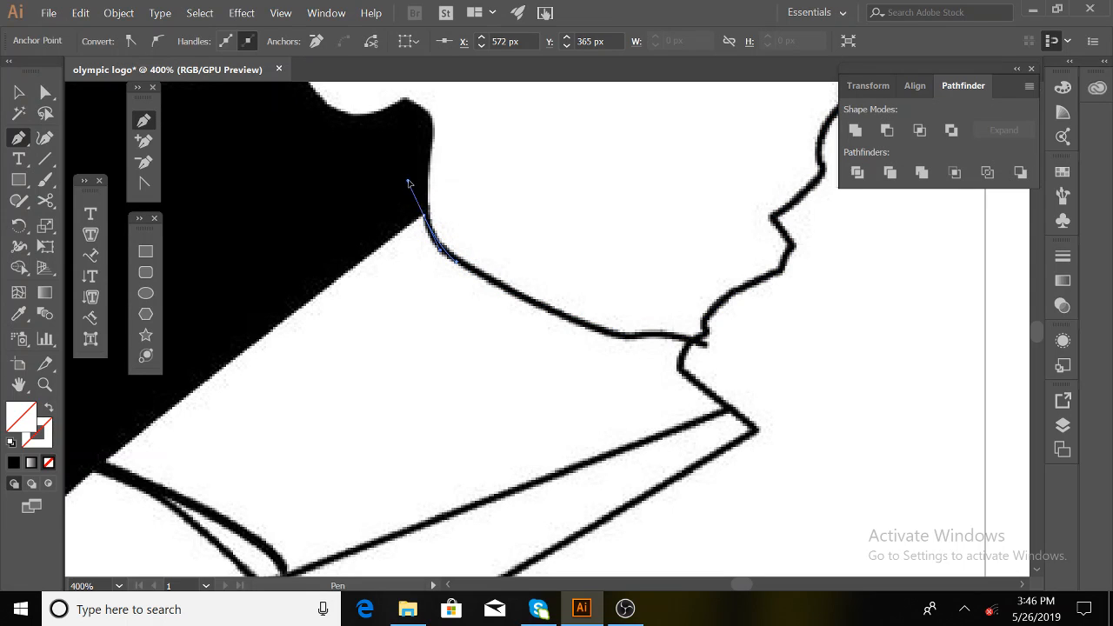
drag(408, 181, 407, 179)
click(425, 215)
scroll(430, 223, up, 2)
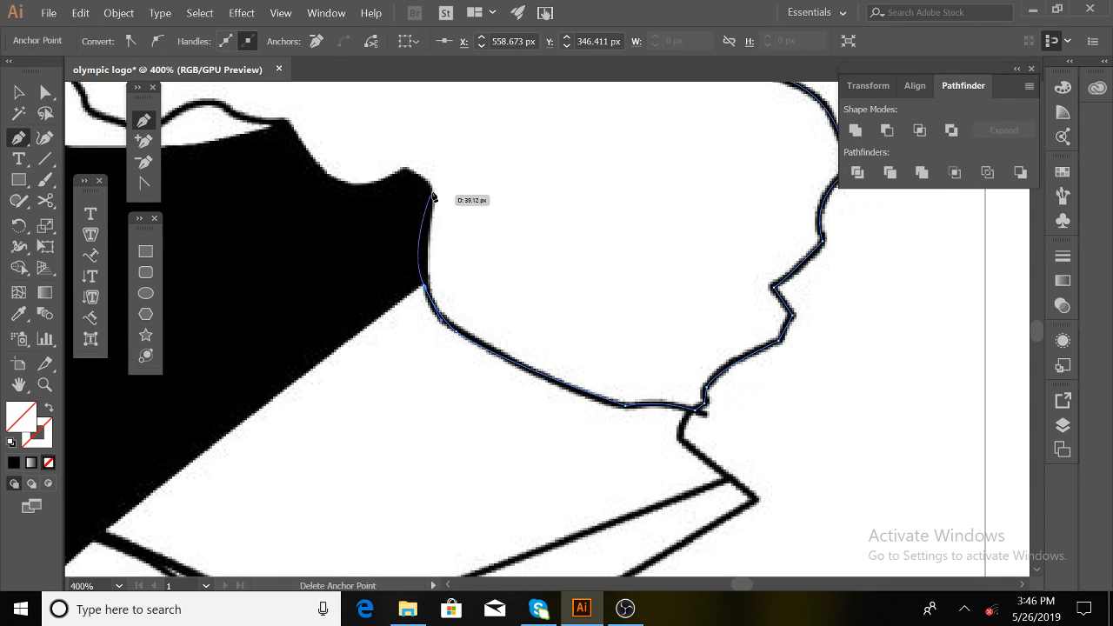
click(423, 292)
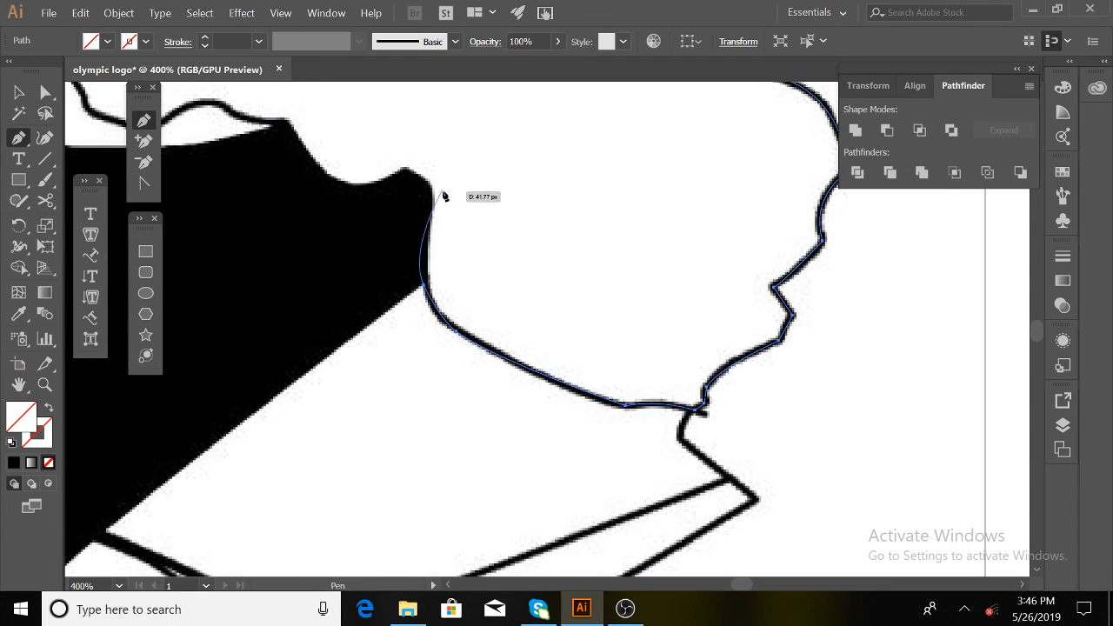
click(425, 285)
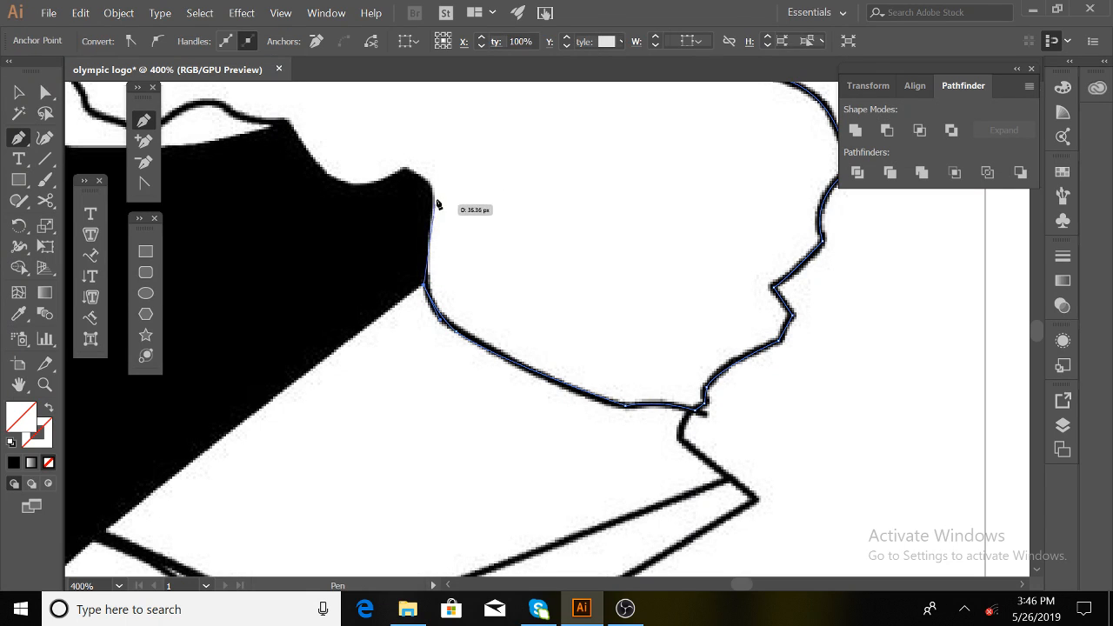
Trace the mask's back edge to (560, 303), (551, 296) and (513, 293) px, redoing the second point as a curve and removing the last outgoing handle.
click(429, 189)
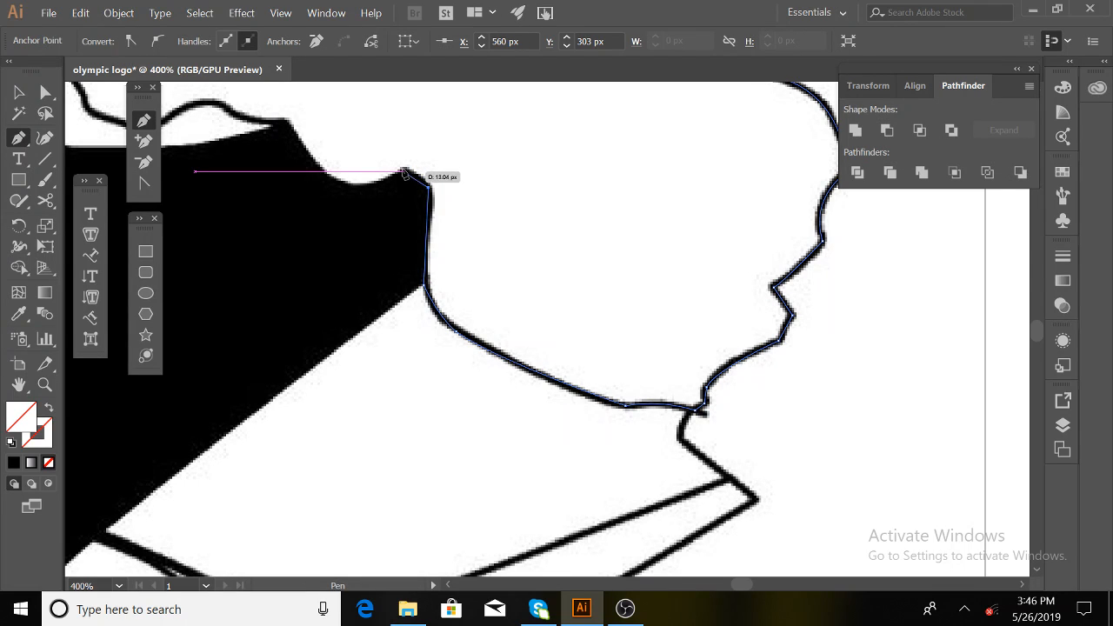
click(402, 171)
key(ctrl+z)
click(403, 170)
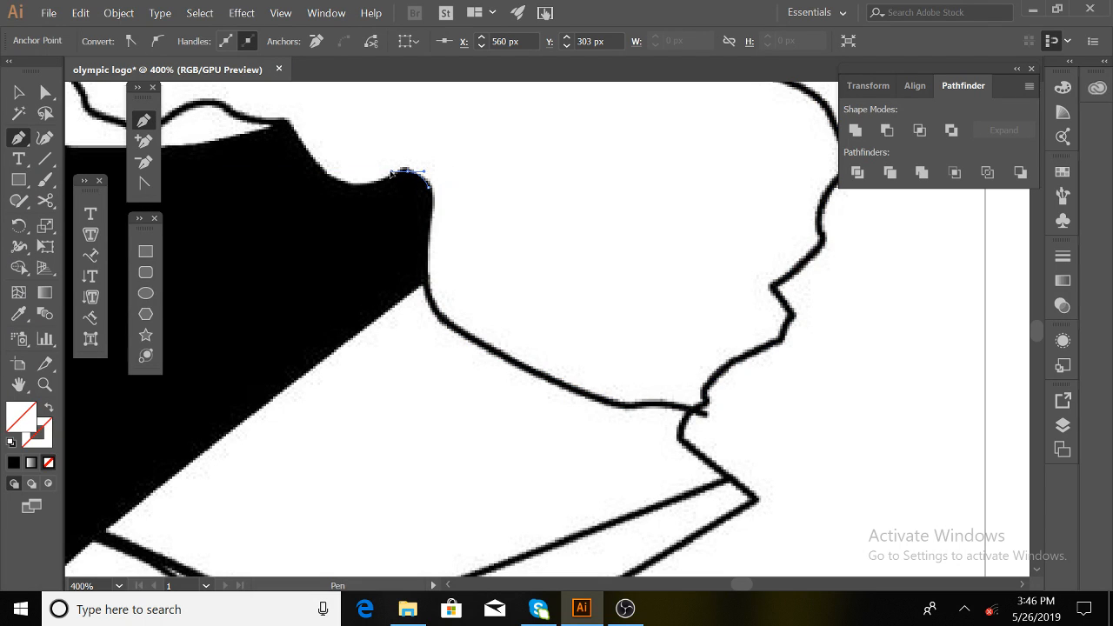
drag(388, 169, 288, 125)
click(406, 171)
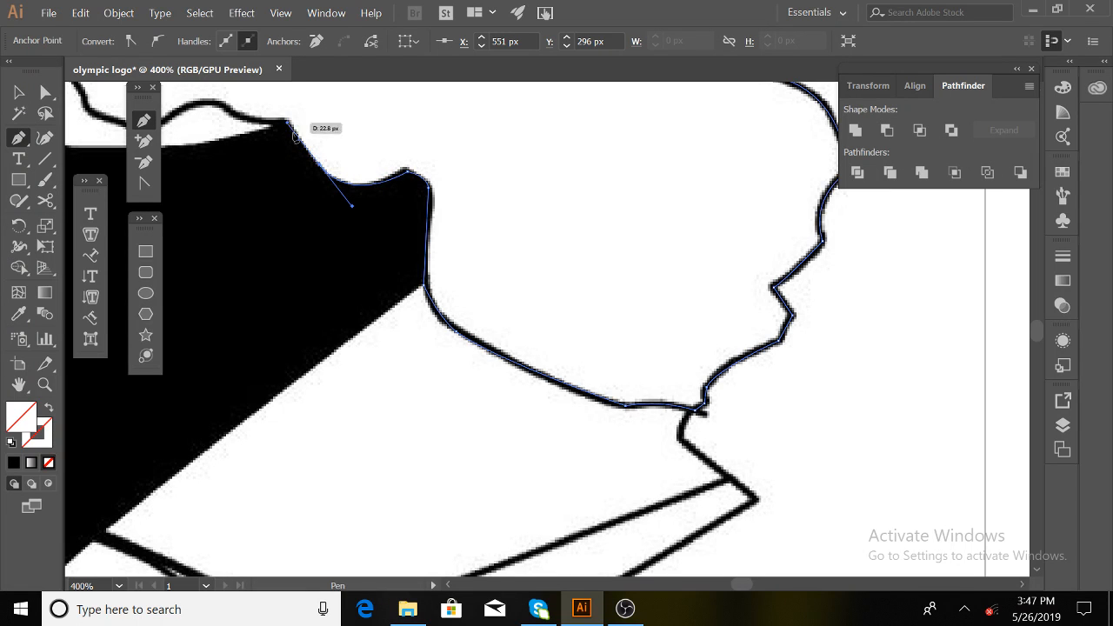
click(320, 165)
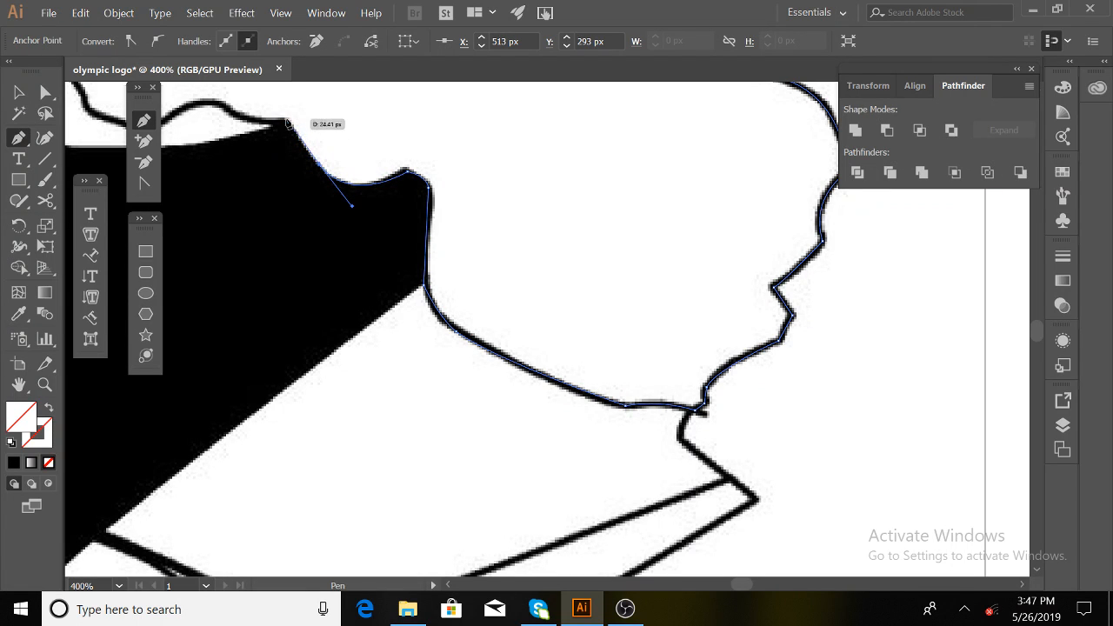
Continue from the mask's upper corner at (498, 273) px along the hairline to (453, 268) and (433, 276) px, removing the outgoing handle at (453, 268).
click(287, 120)
drag(319, 183, 738, 373)
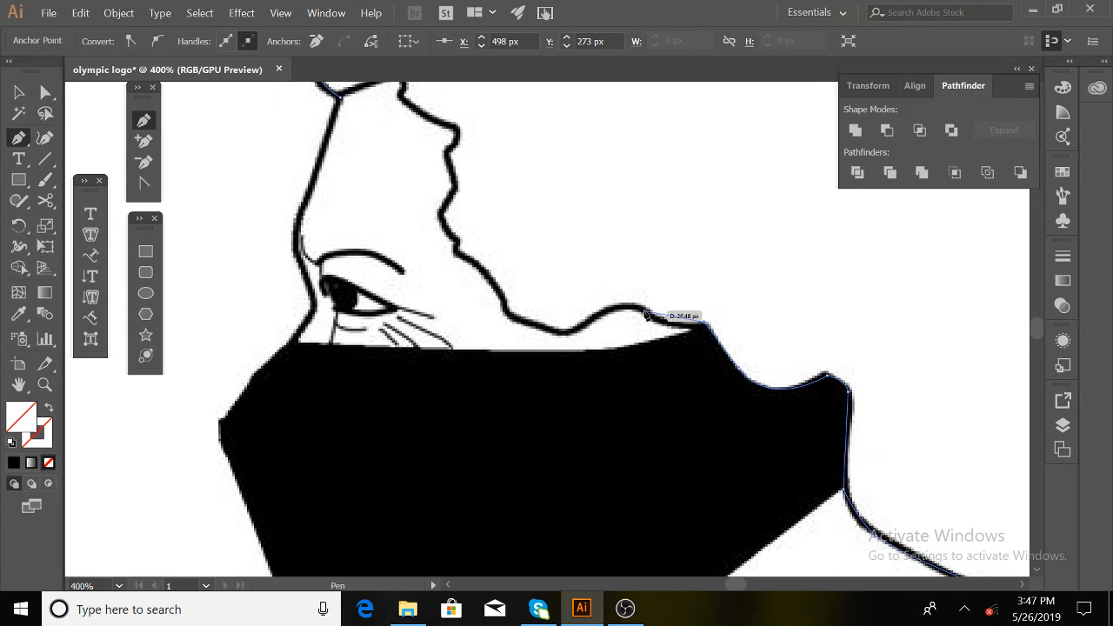
drag(643, 309, 576, 323)
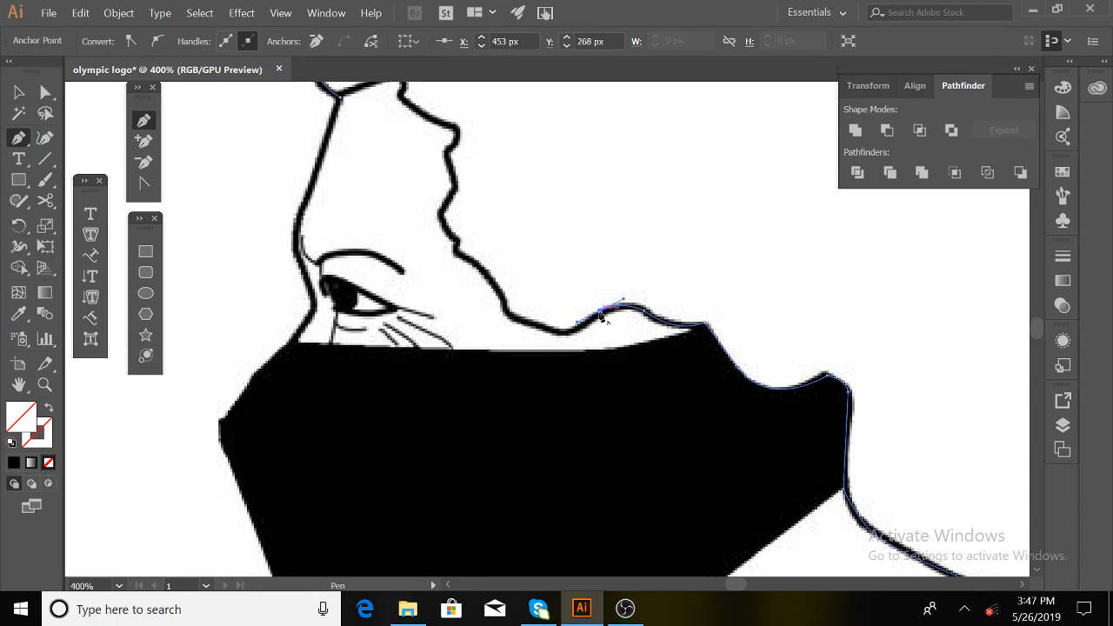
click(599, 312)
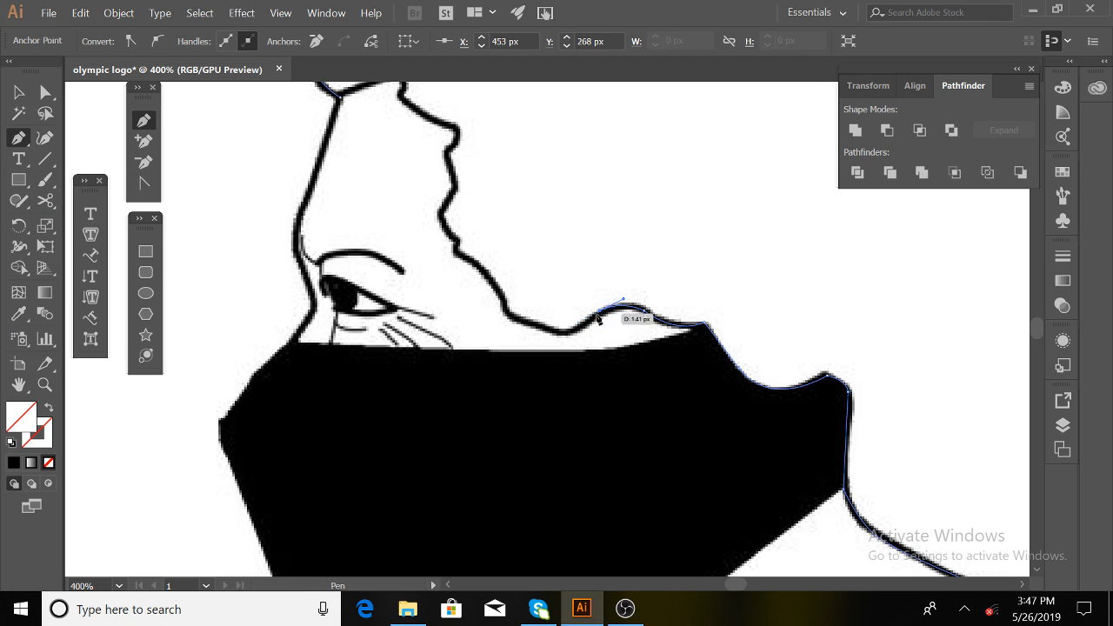
click(554, 331)
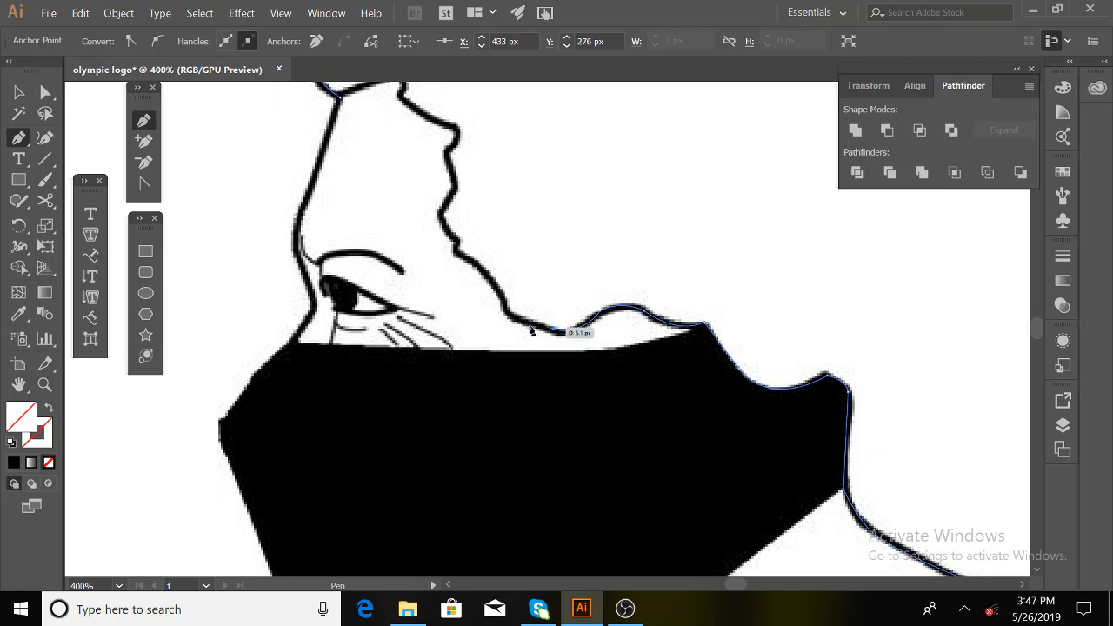
Continue the path along the inner hairline to (416, 271), (391, 243) and (392, 238) px.
click(513, 318)
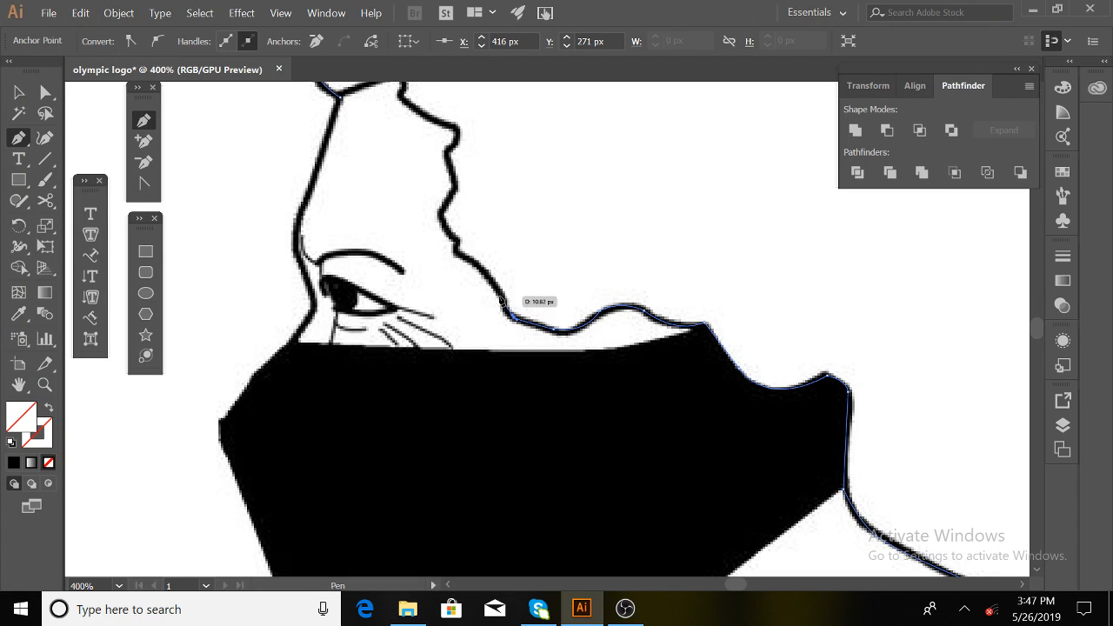
click(501, 296)
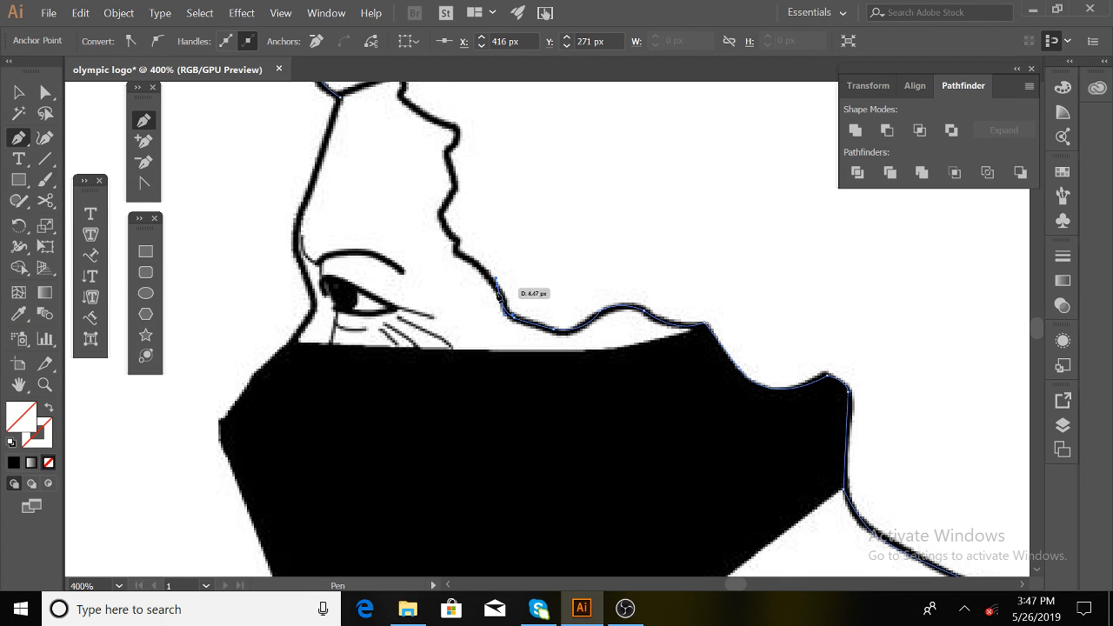
click(478, 264)
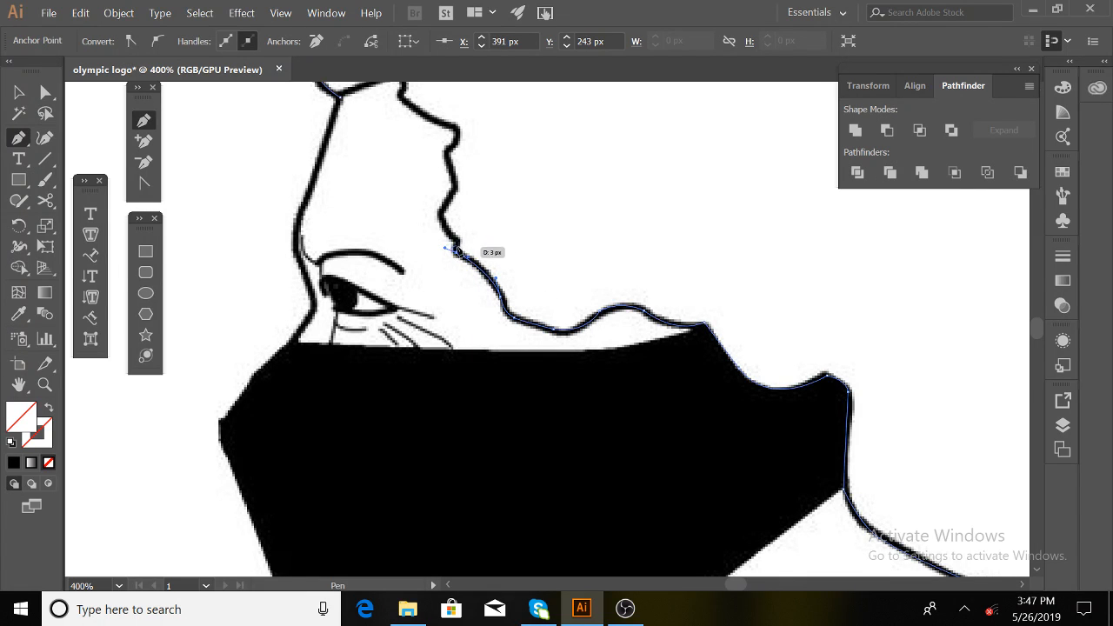
click(454, 253)
click(457, 241)
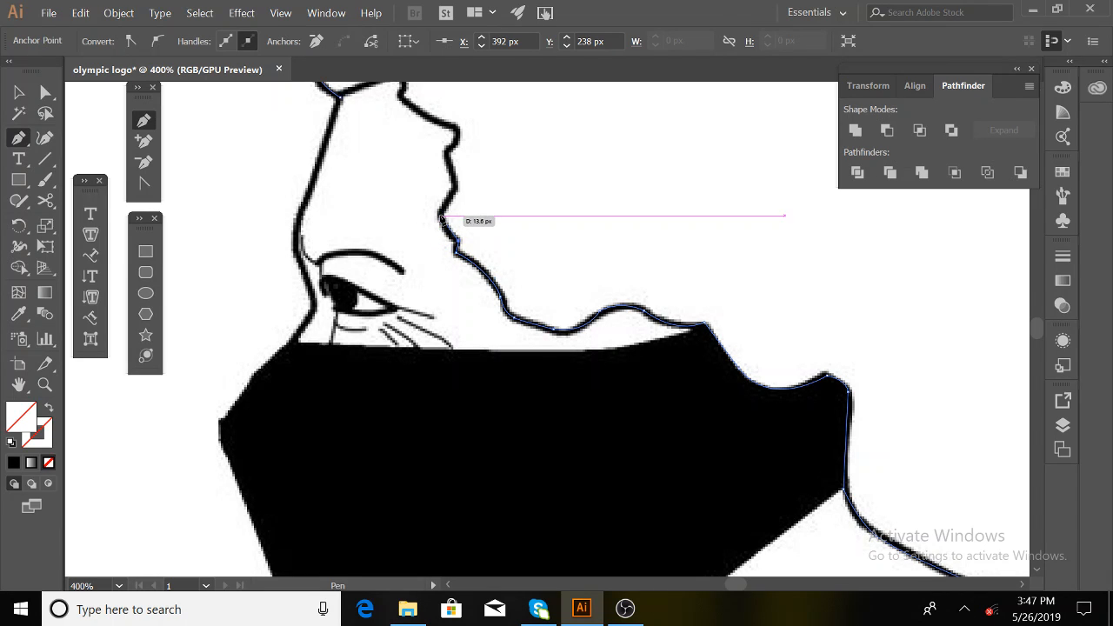
Trace the wavy hairline upward past the forehead to (390, 216) and (391, 194) px.
click(440, 216)
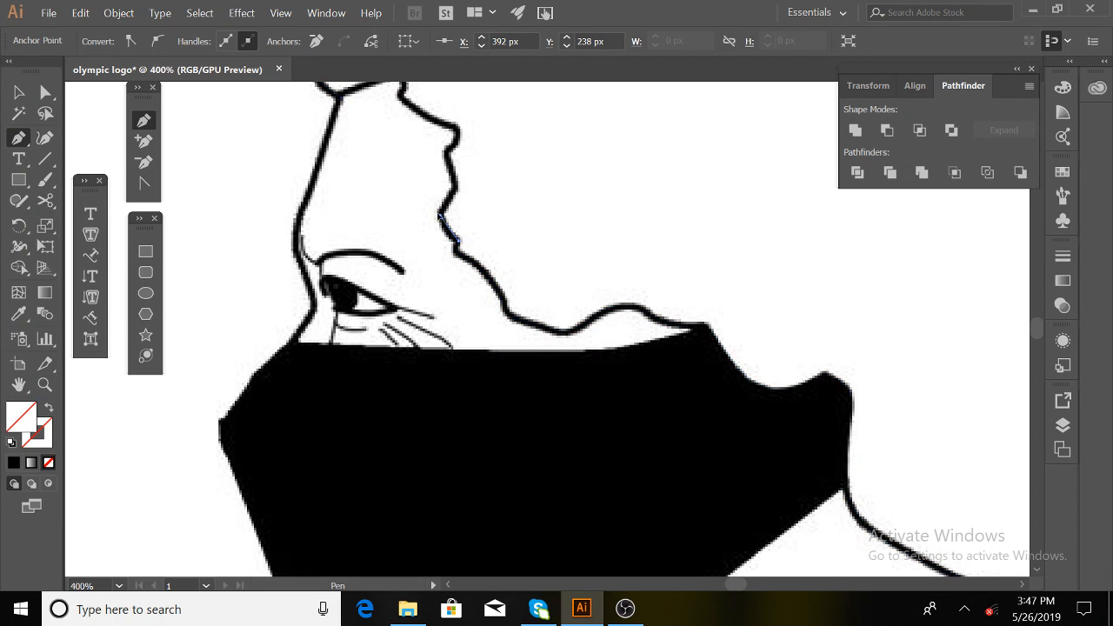
click(452, 187)
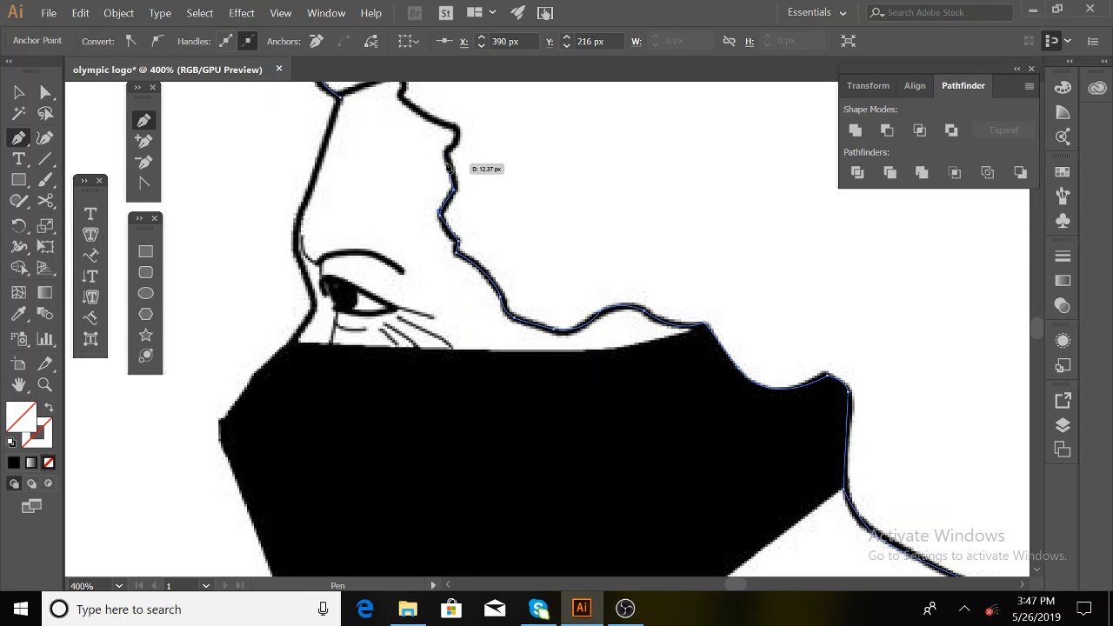
click(447, 161)
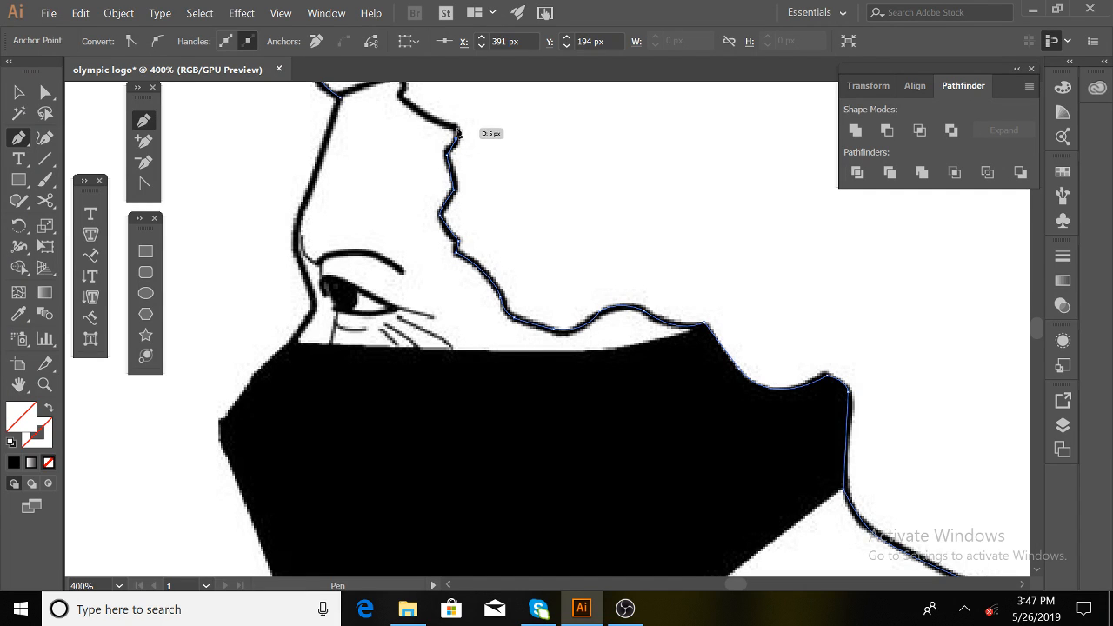
click(456, 130)
Trace the hair's front tip to (369, 171) and (368, 166) px and close the outline on its starting anchor.
drag(403, 97, 402, 306)
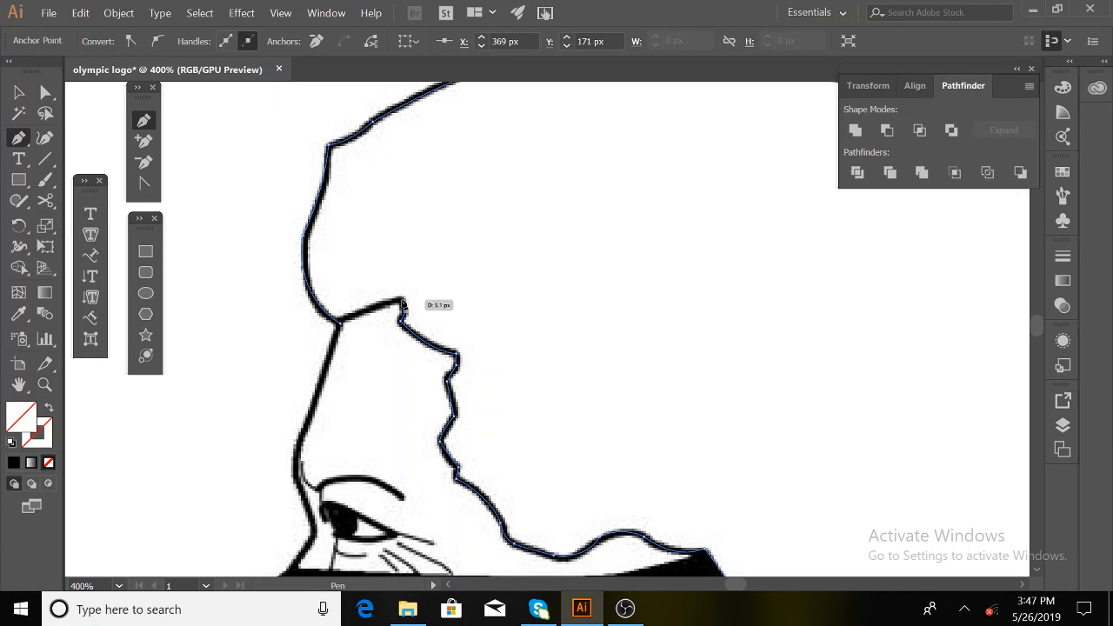
click(402, 300)
drag(339, 322, 324, 345)
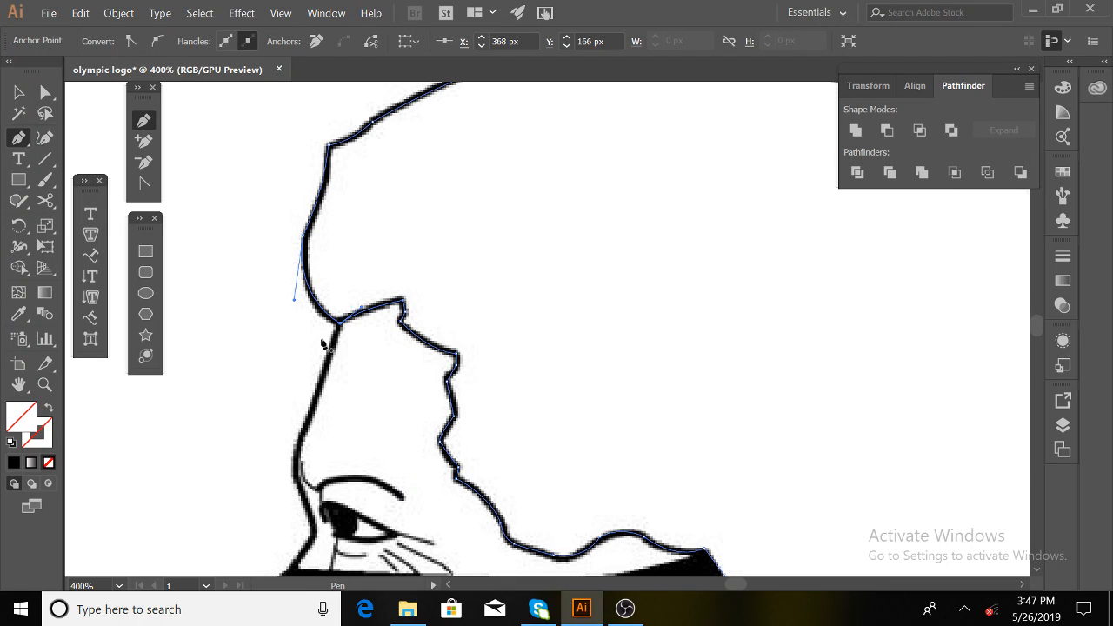
Unlock the linked masked-head image and move it away from the traced hair outline.
click(18, 92)
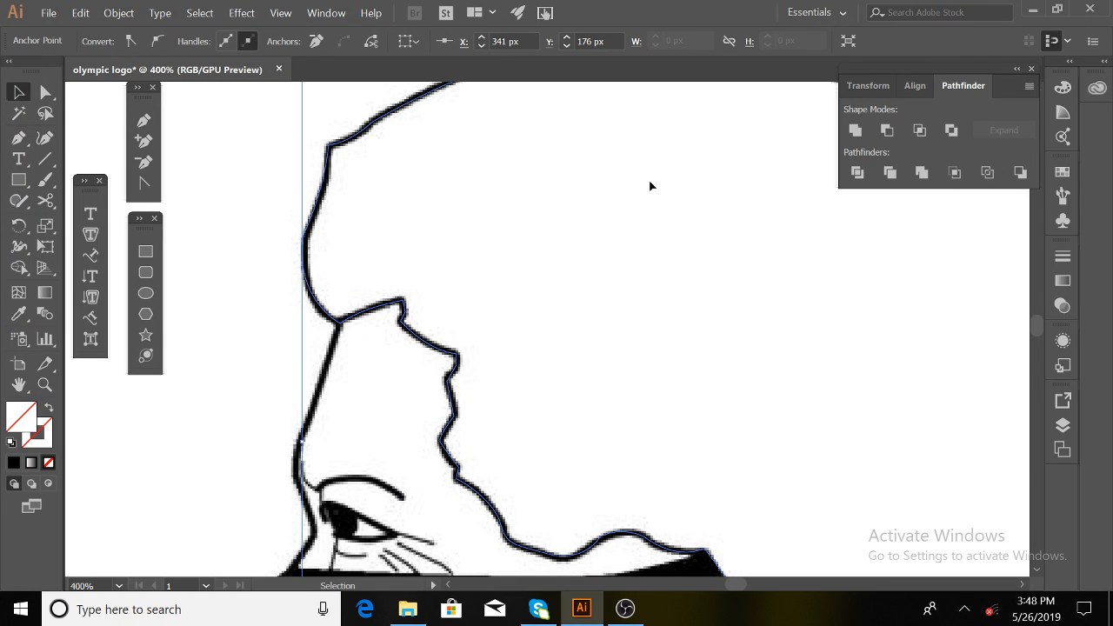
key(ctrl+0)
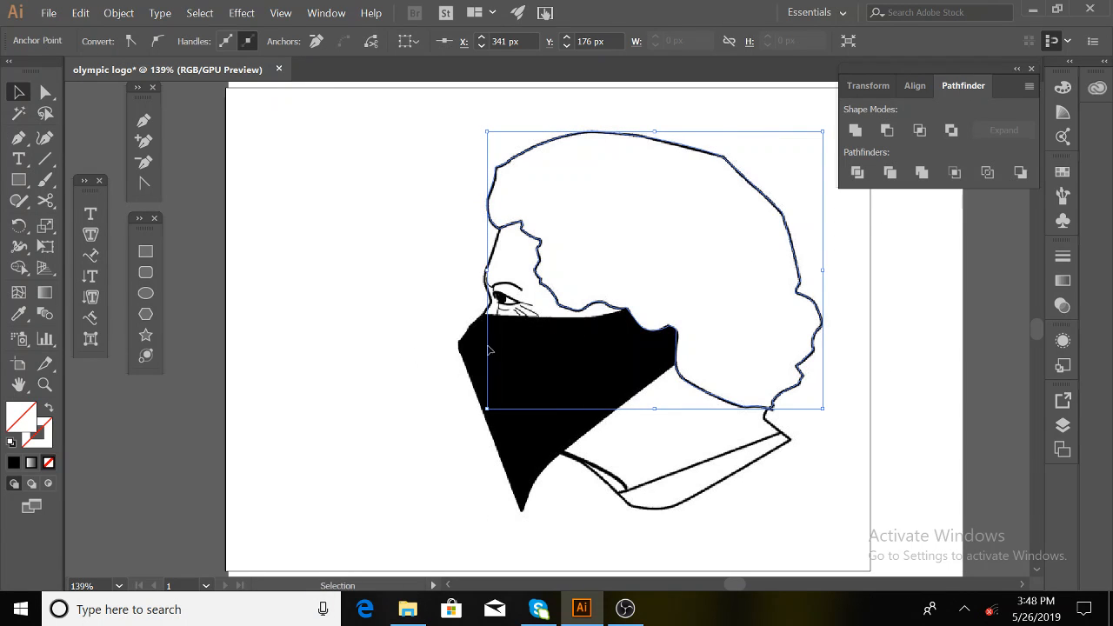
key(ctrl+alt)
ctrl+alt+click(433, 397)
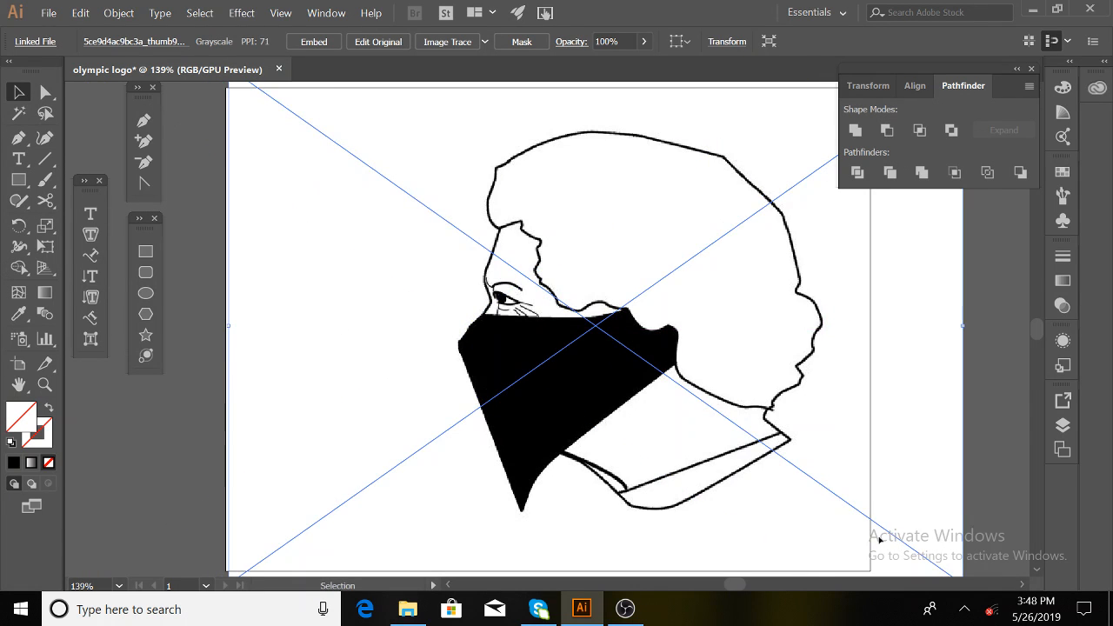
drag(879, 536, 313, 480)
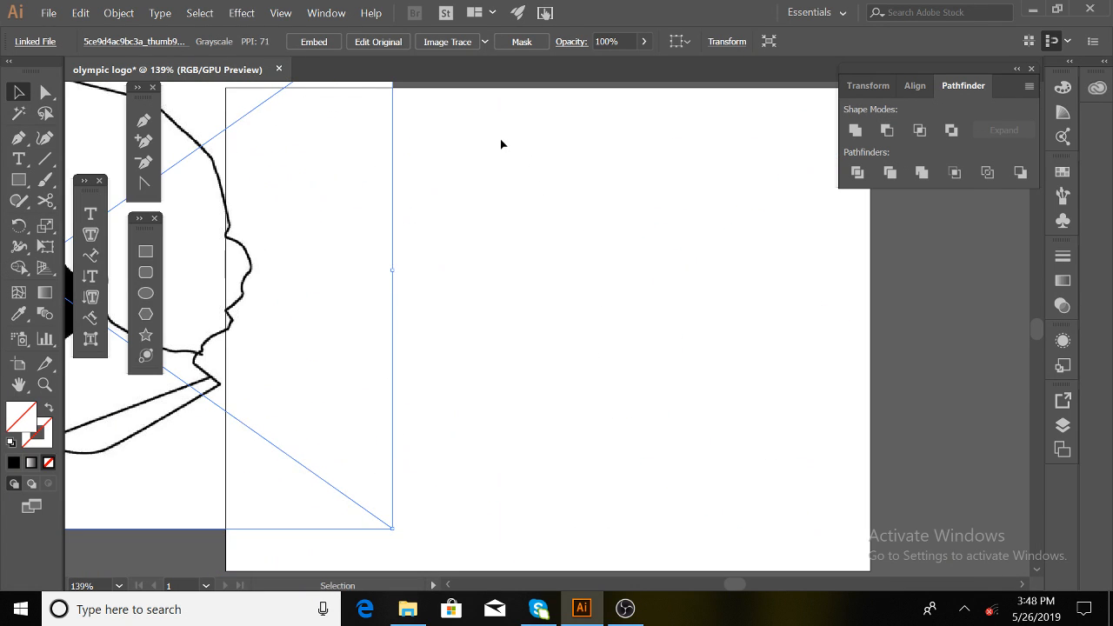
Give the traced hair outline a 1 pt black stroke and deselect it.
click(597, 314)
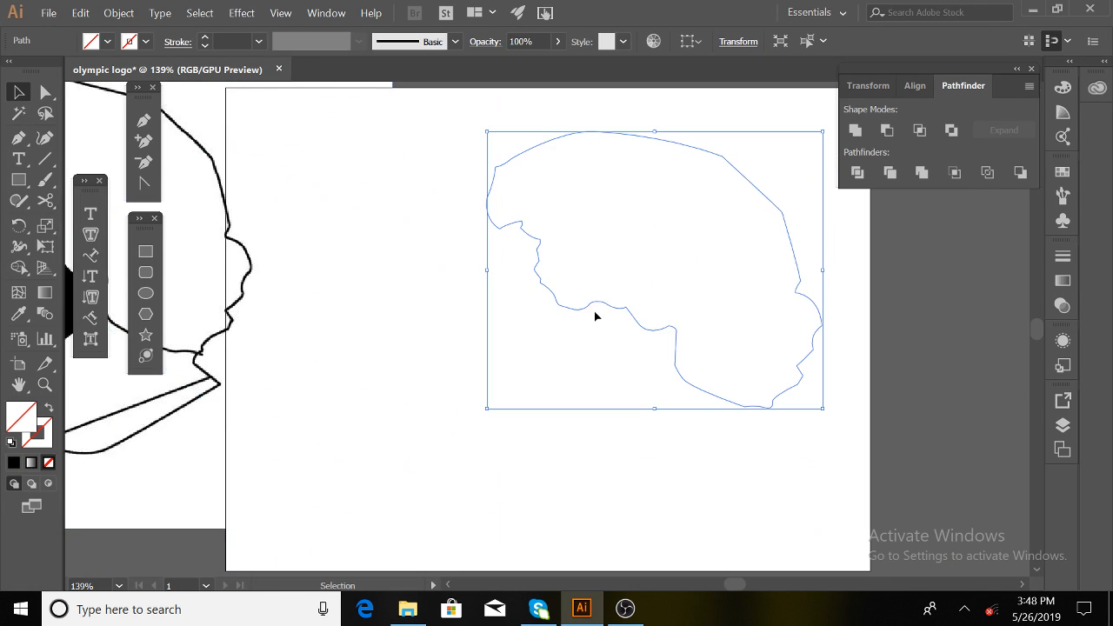
click(201, 39)
click(200, 39)
click(201, 38)
click(200, 39)
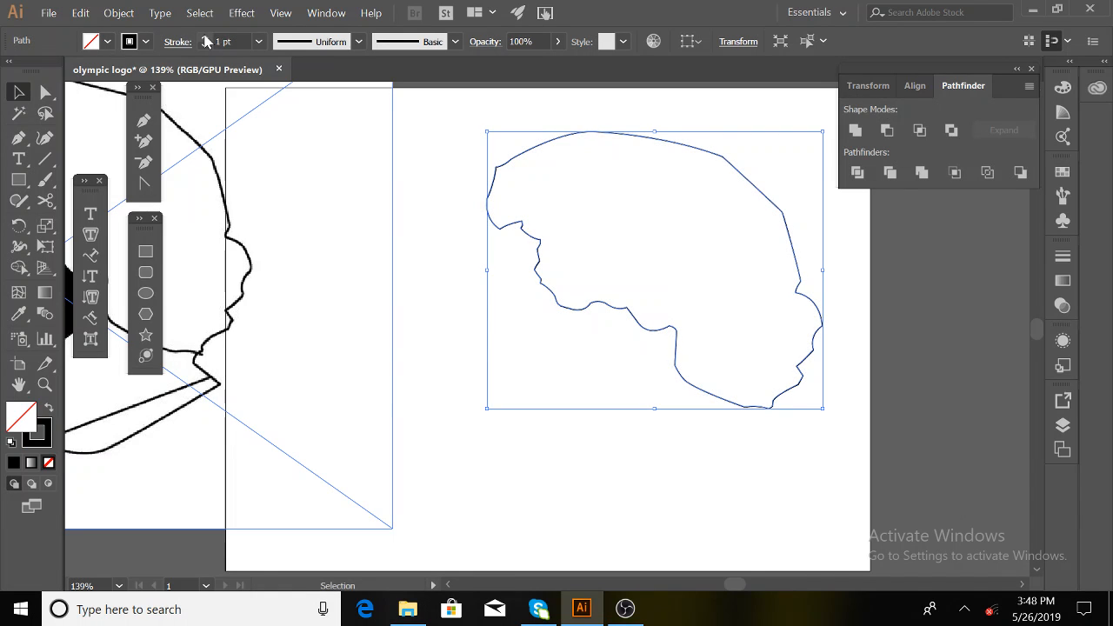
click(472, 306)
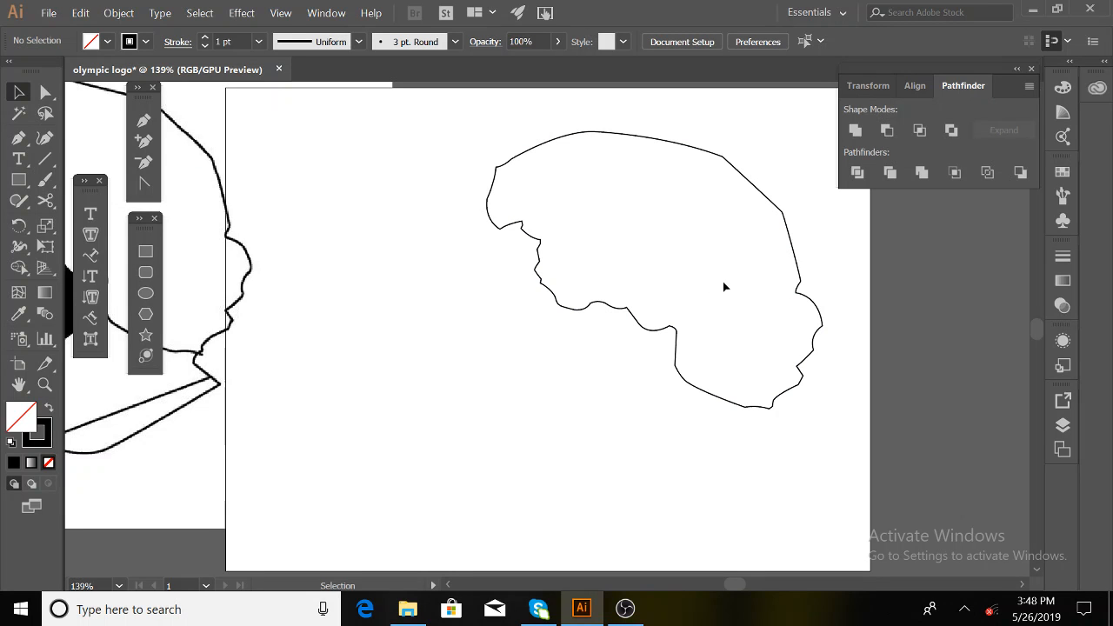
Undo the hair outline's stroke changes, the image move and the image unlocking.
key(ctrl+z)
key(ctrl+z)
key(ctrl+z)
key(ctrl+z)
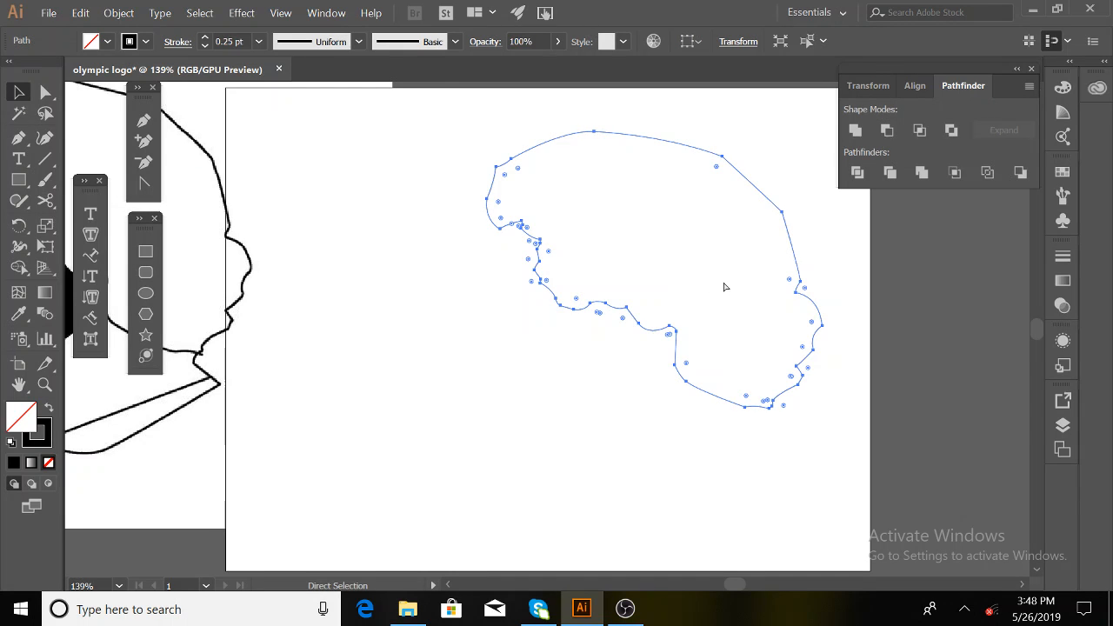
key(ctrl+z)
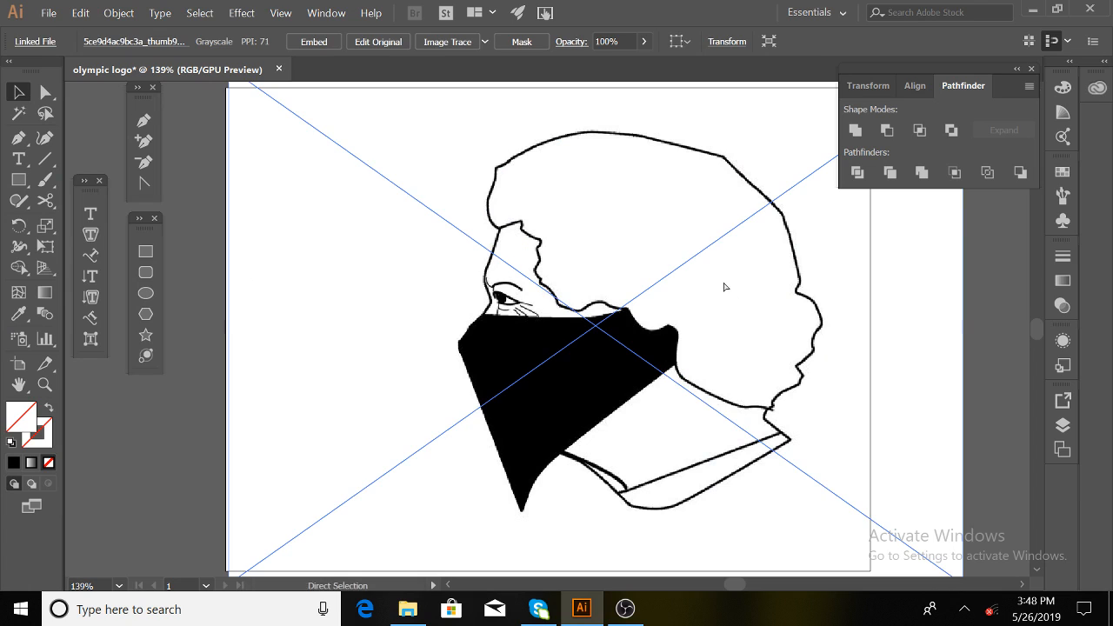
key(ctrl+z)
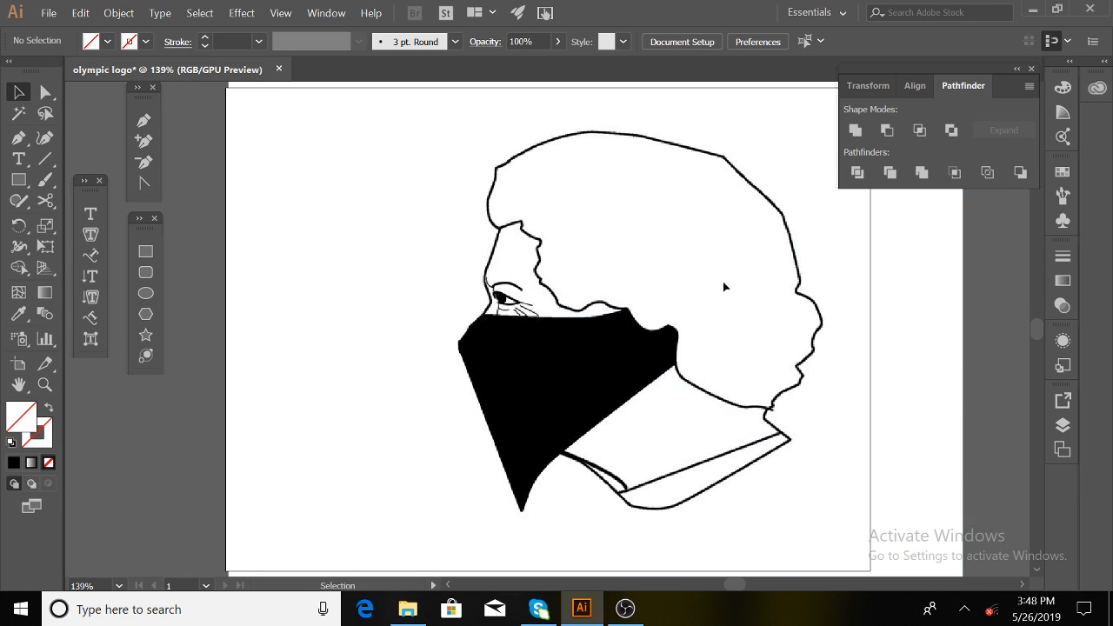
Start a new Pen path at the hair's lower front corner and trace the forehead down to (324, 227) px.
click(144, 123)
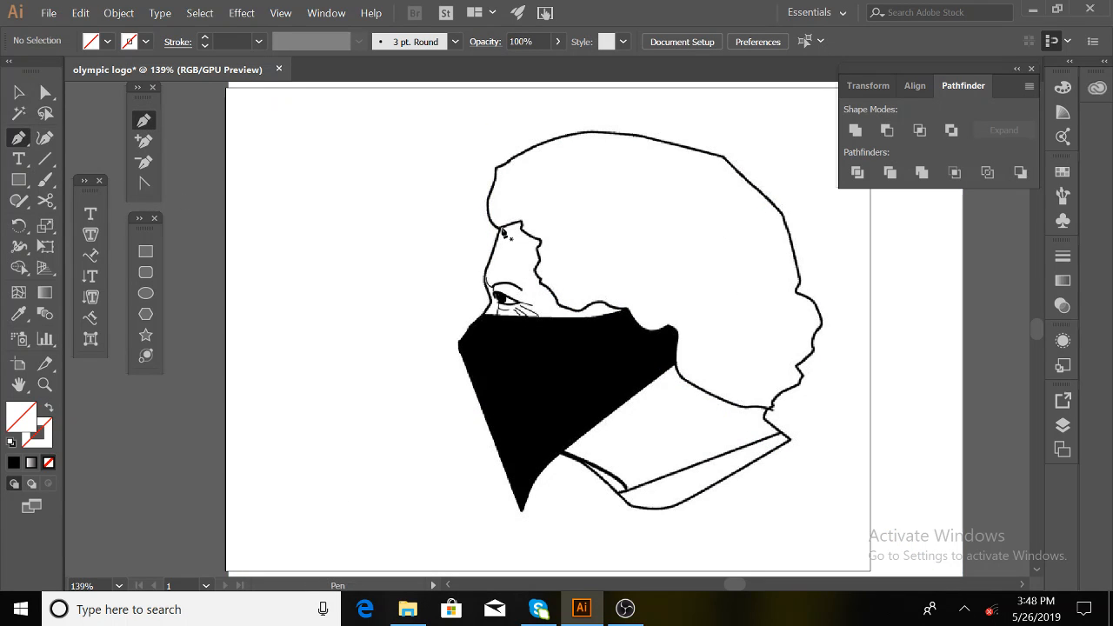
click(499, 228)
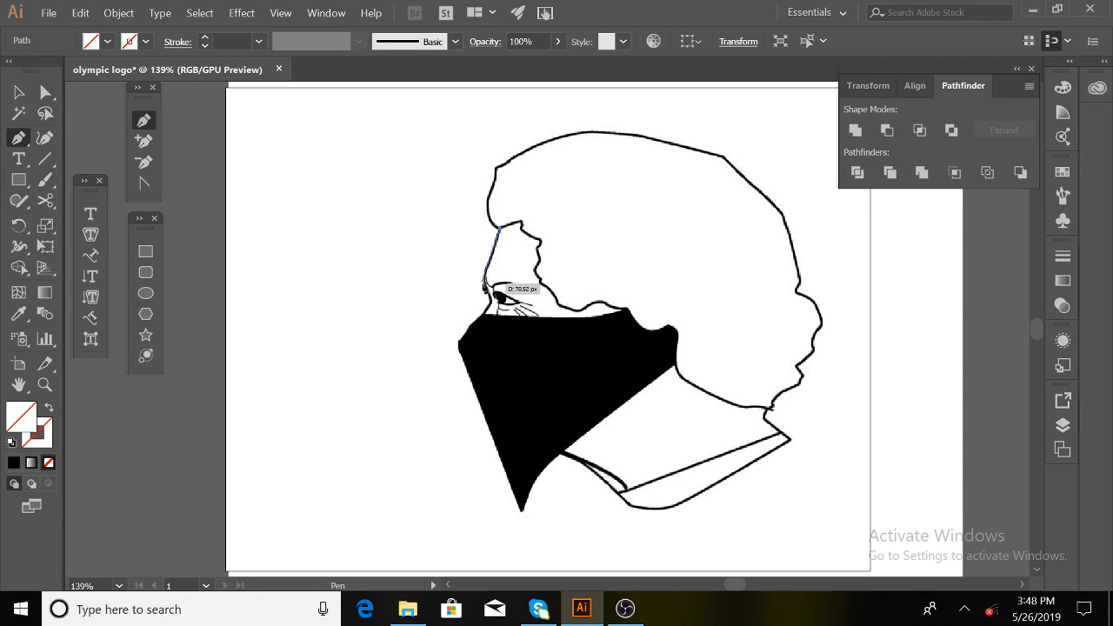
key(ctrl+plus)
key(ctrl+plus)
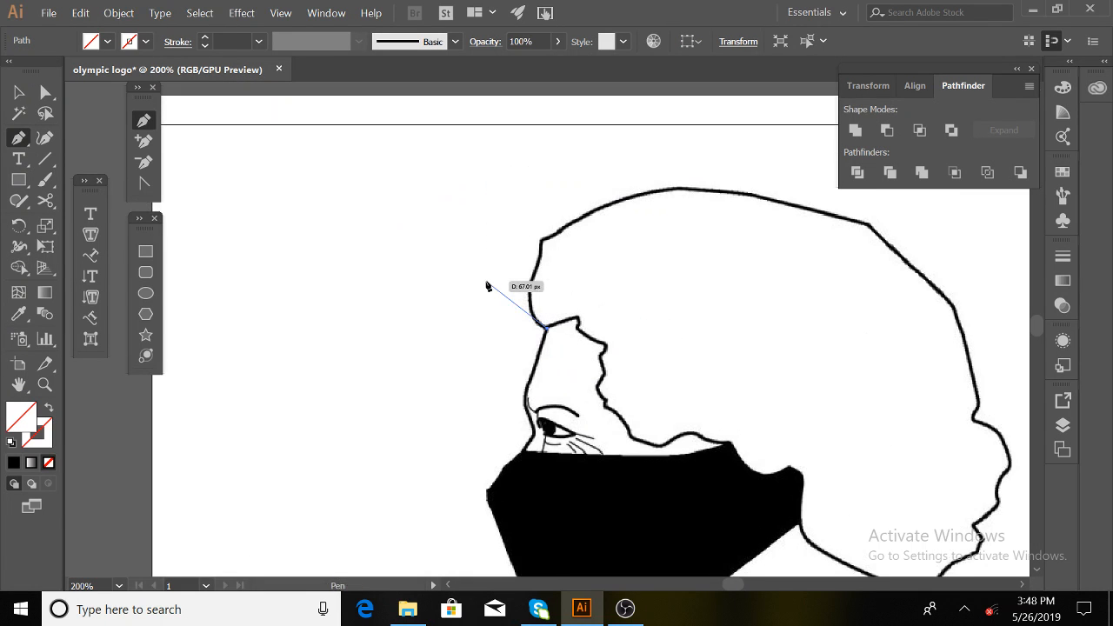
key(space)
drag(545, 342, 418, 197)
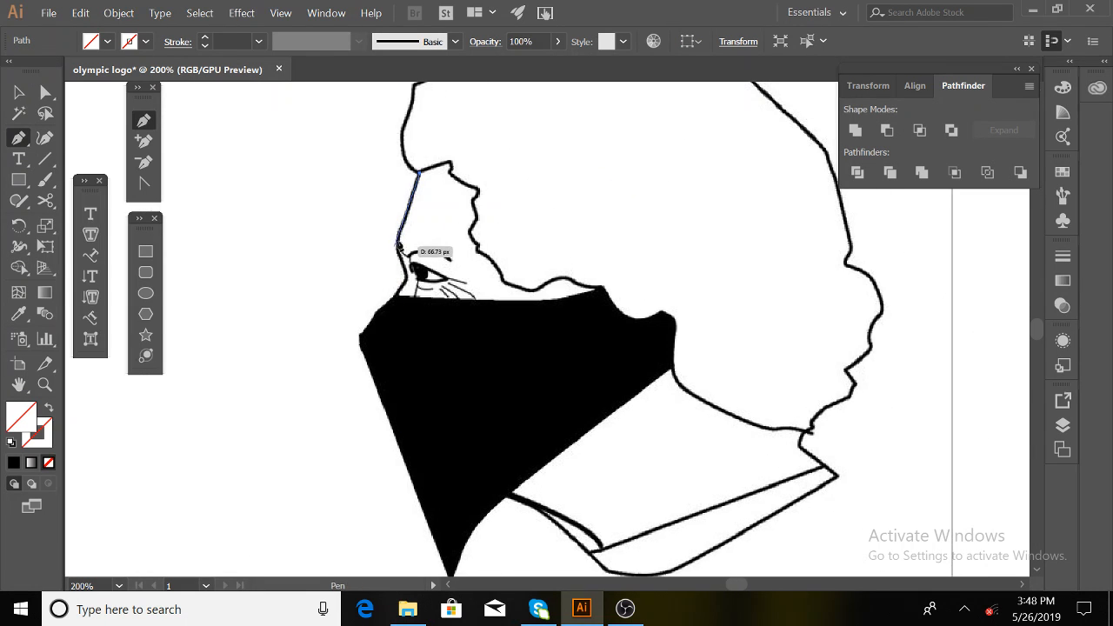
click(400, 233)
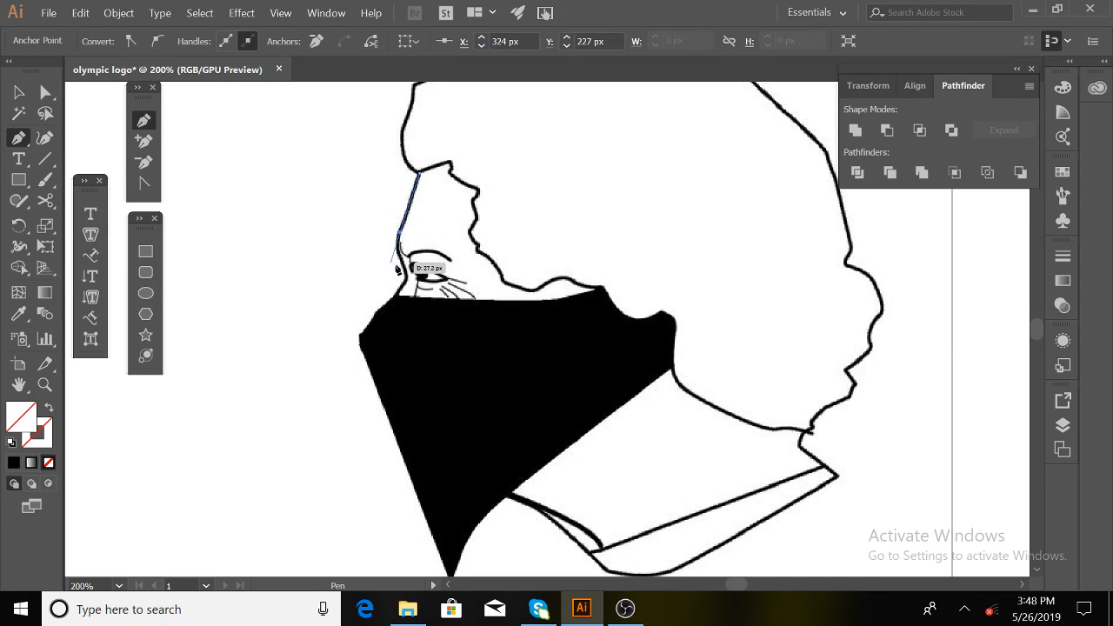
Curve the face profile to (324, 252) px and the mask's upper front corner at (319, 281) px, removing the last outgoing handle.
drag(401, 262, 409, 273)
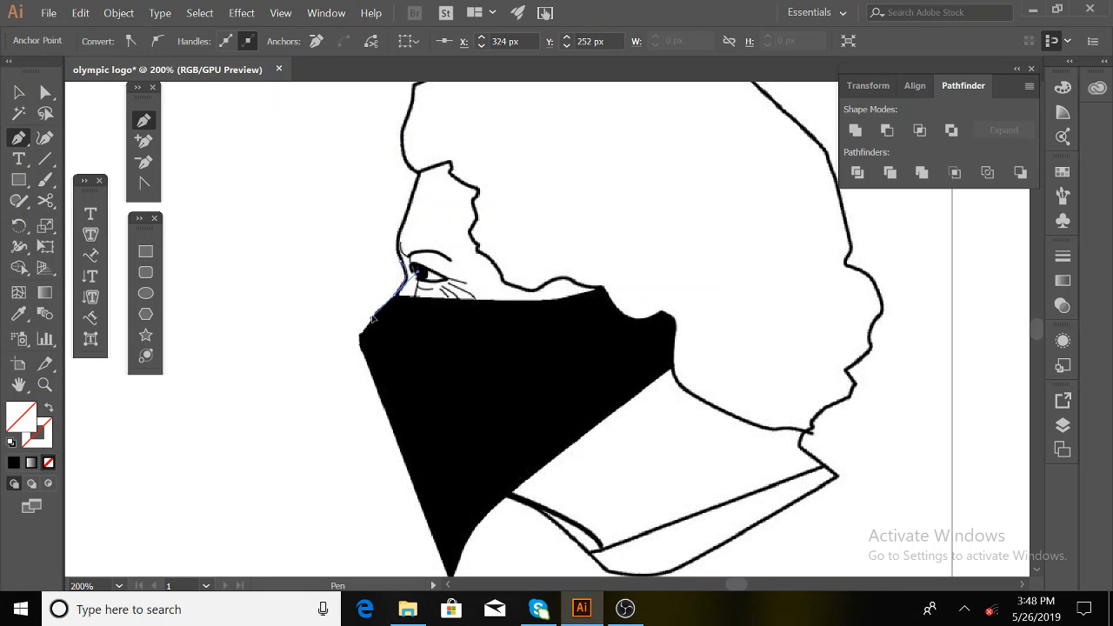
drag(392, 296, 394, 300)
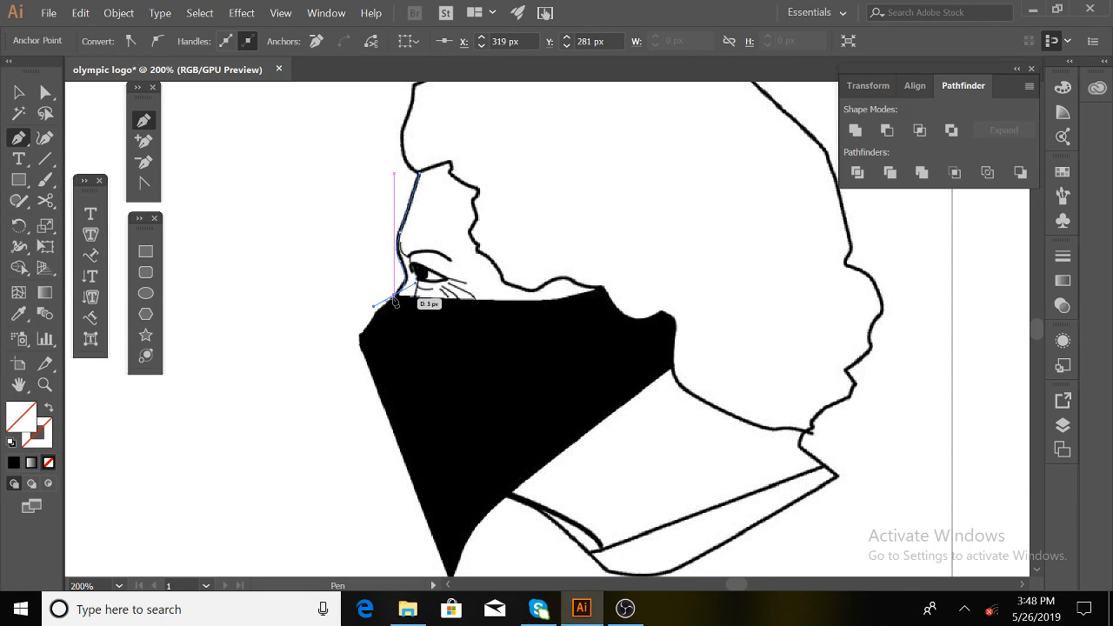
click(394, 295)
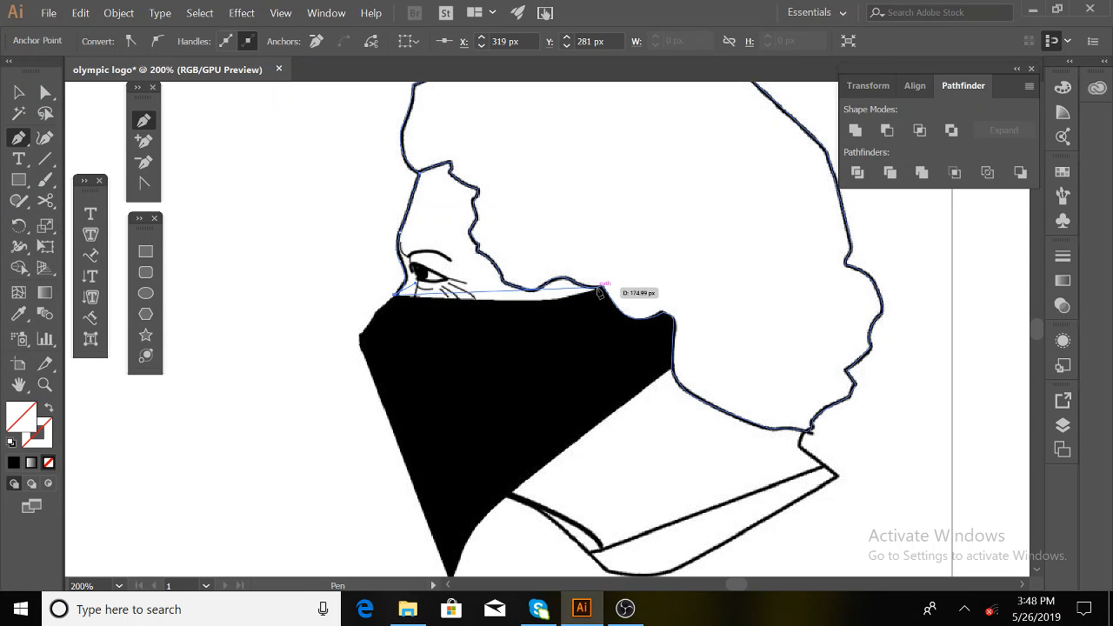
Trace the mask's upper edge with curves to (498, 273) and (549, 296) px, removing the outgoing handle at both anchors.
drag(601, 286, 665, 262)
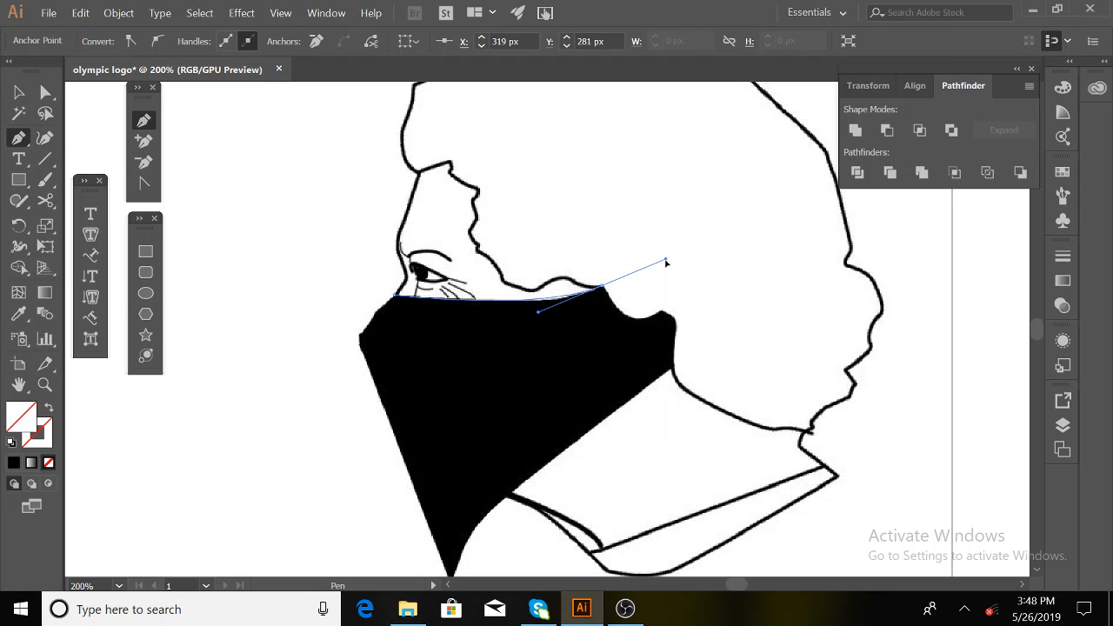
click(602, 286)
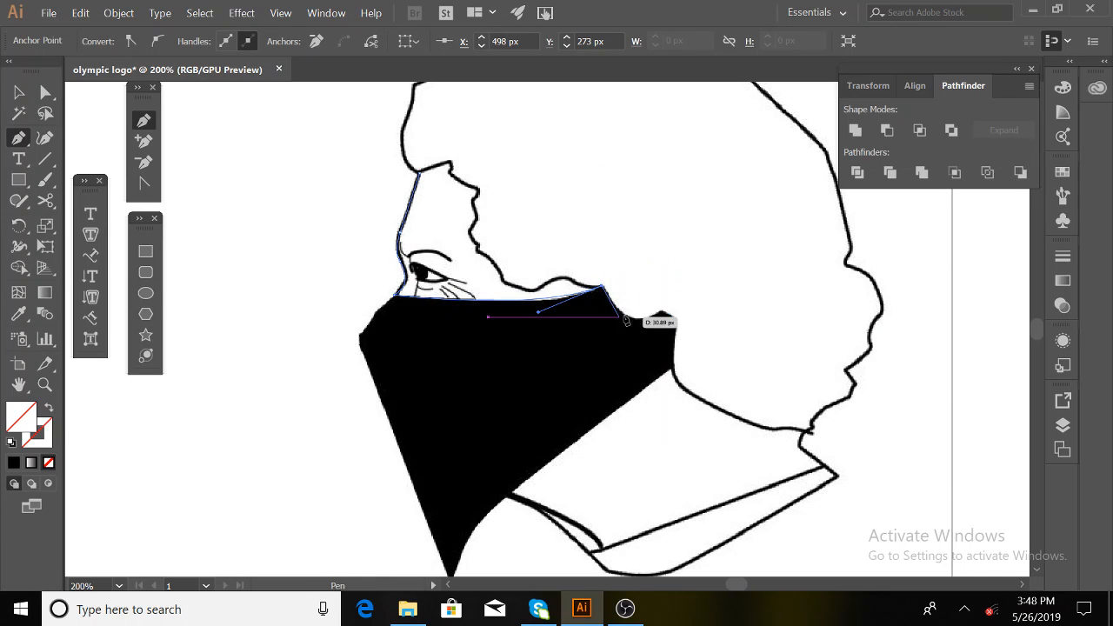
drag(662, 312, 707, 290)
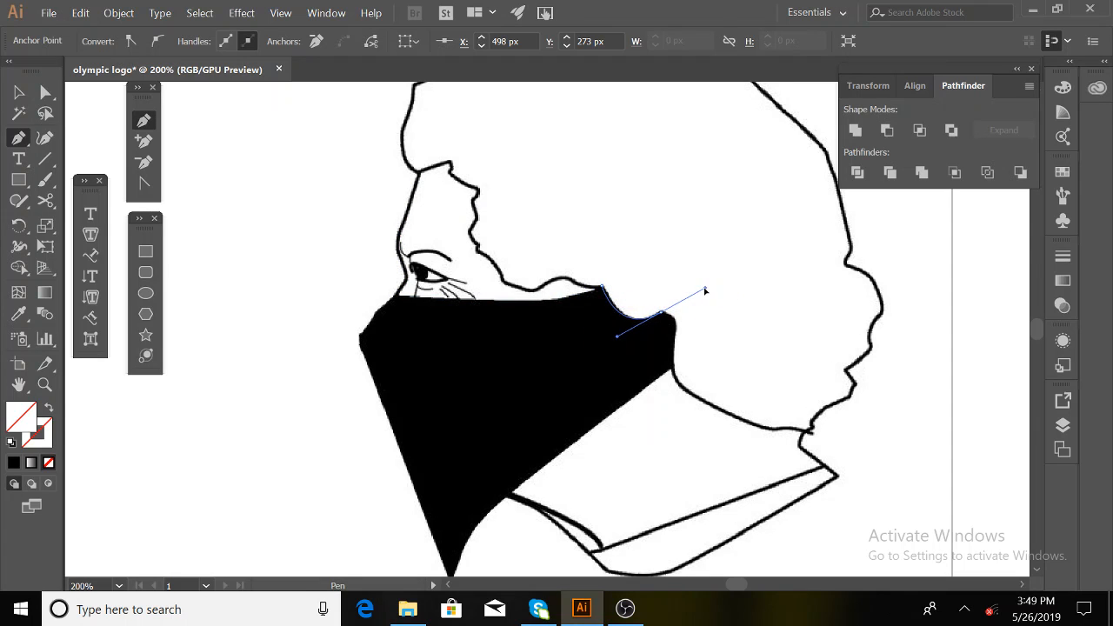
click(663, 311)
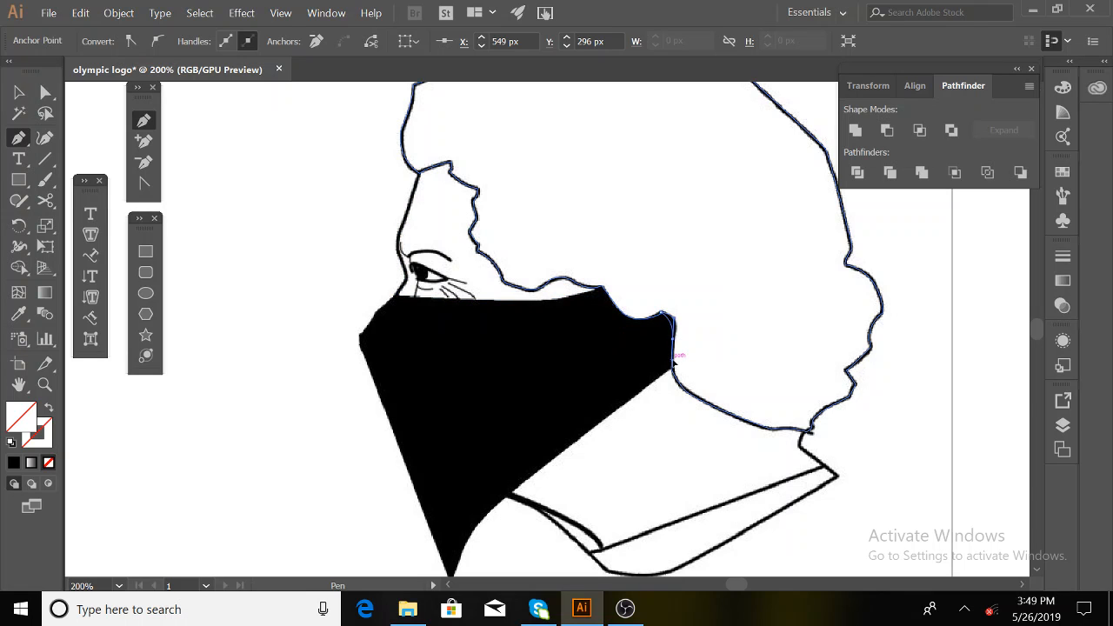
Trace the mask's back edge down to (558, 345) px and continue along its lower edge to the collar line.
click(671, 371)
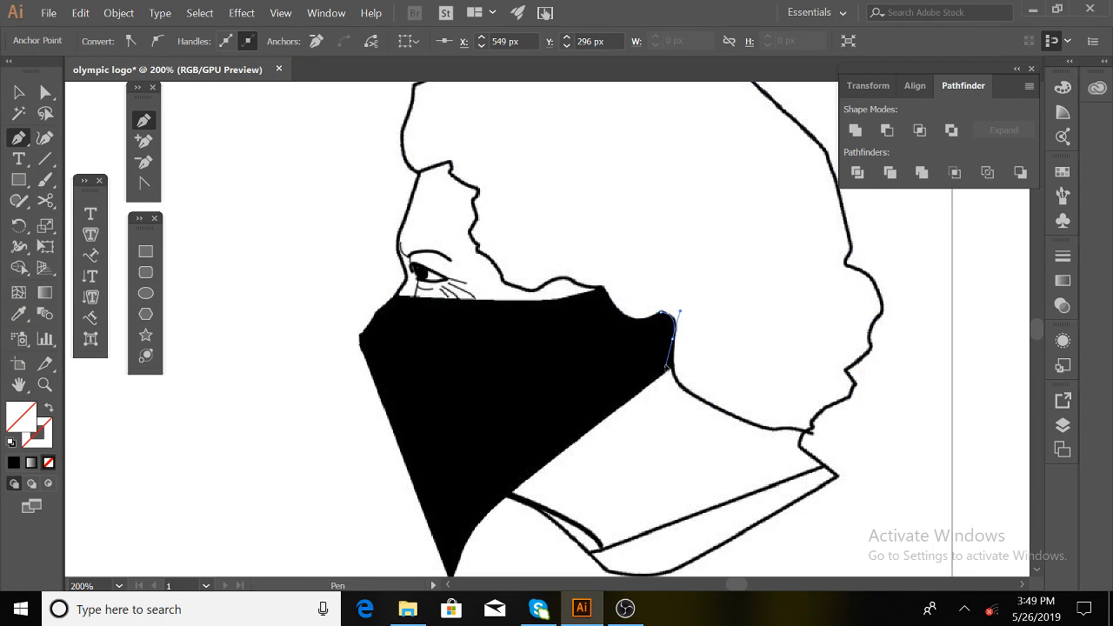
click(673, 339)
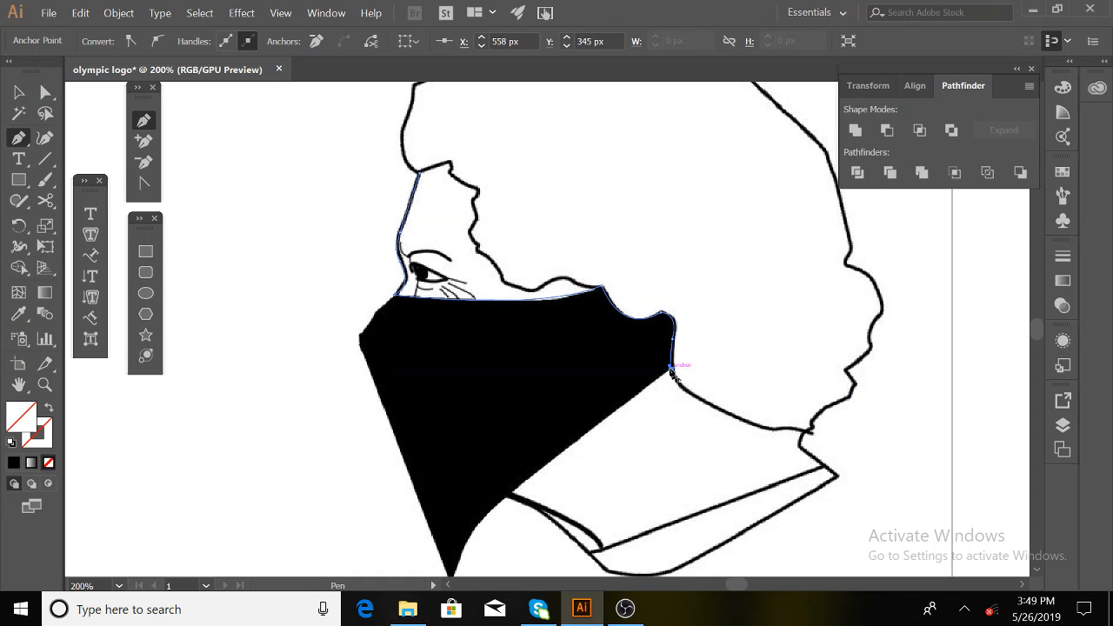
scroll(556, 443, down, 2)
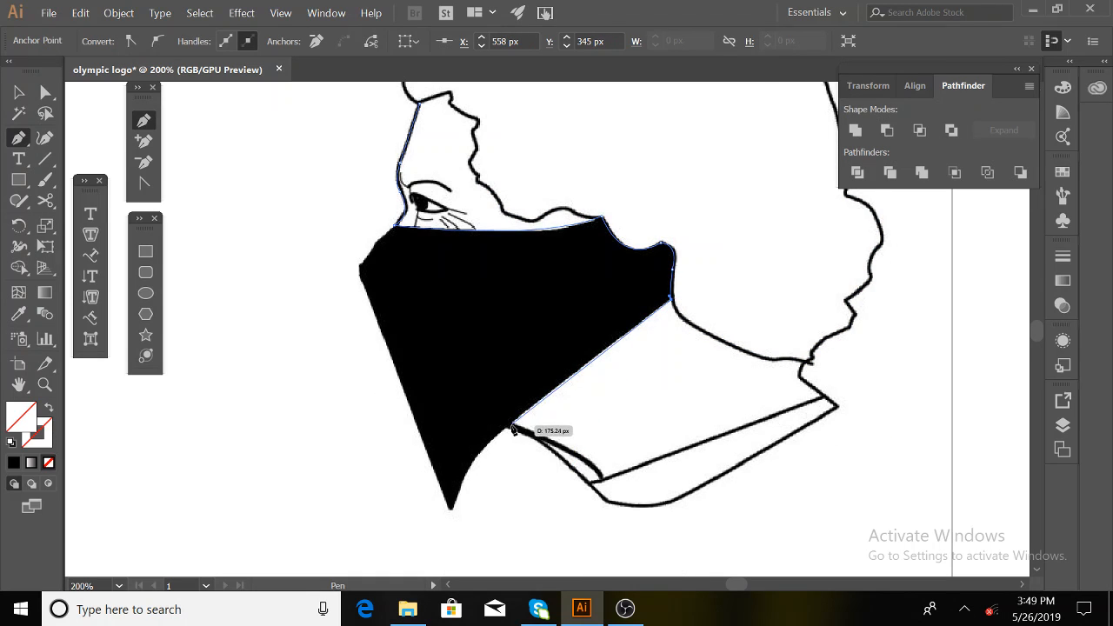
click(517, 420)
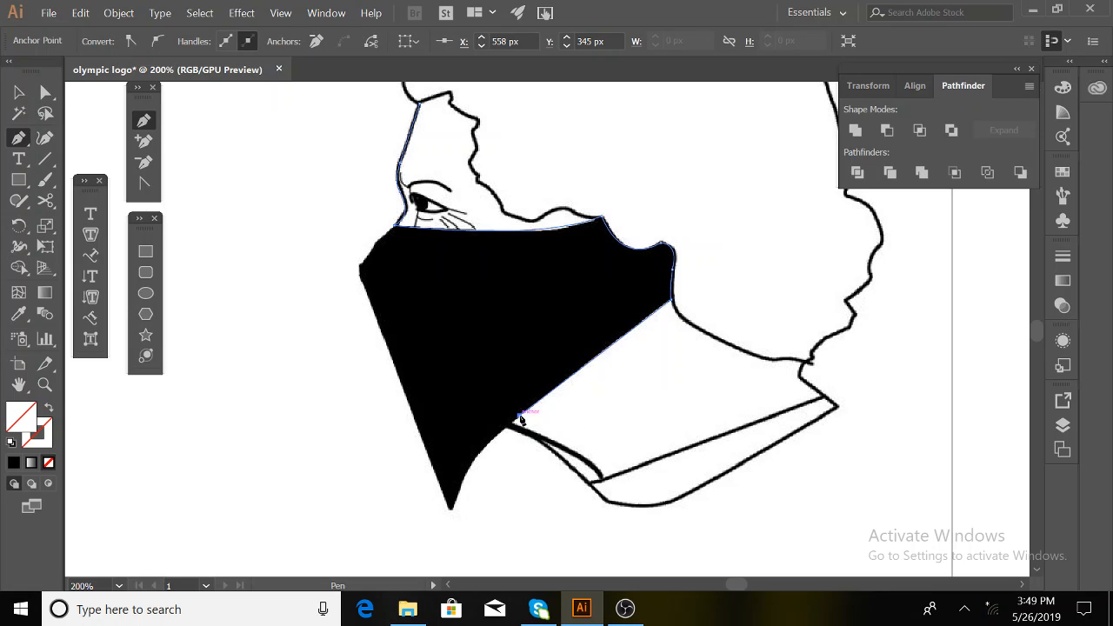
Curve the mask path to its lower tip at (368, 525) px without an outgoing handle, and trace the front edge up to (303, 296) px.
drag(450, 507, 440, 556)
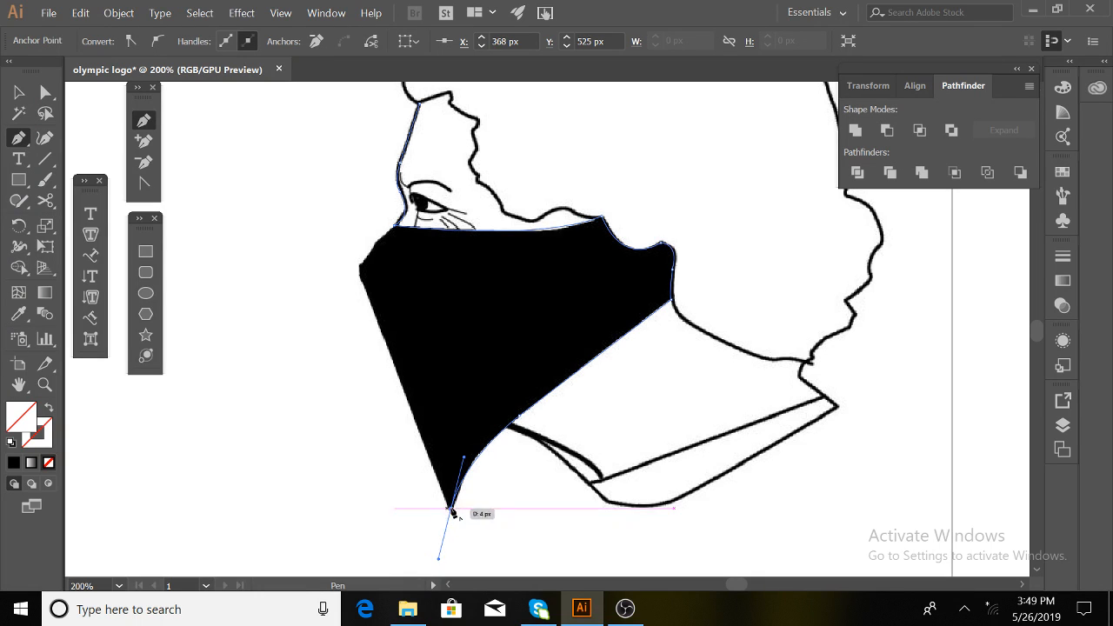
click(450, 508)
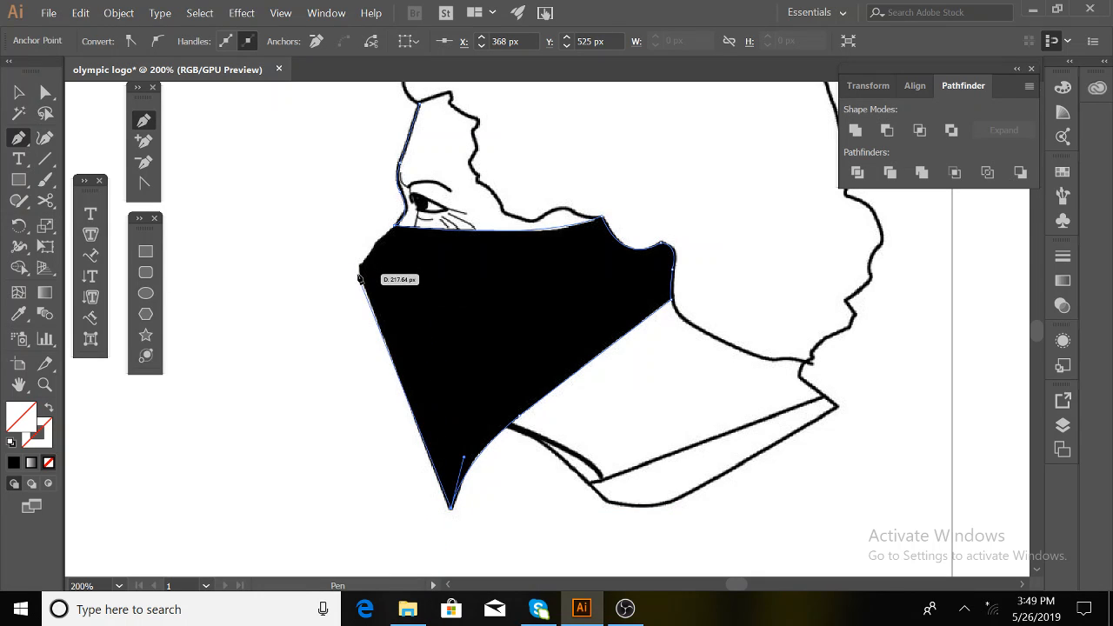
click(360, 272)
click(359, 265)
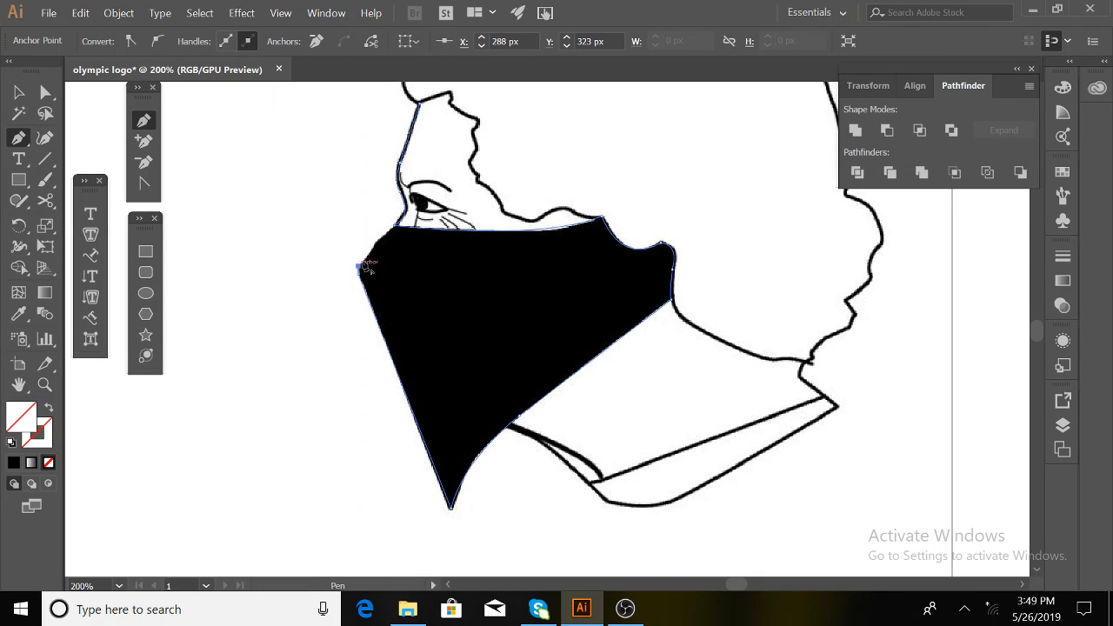
click(375, 245)
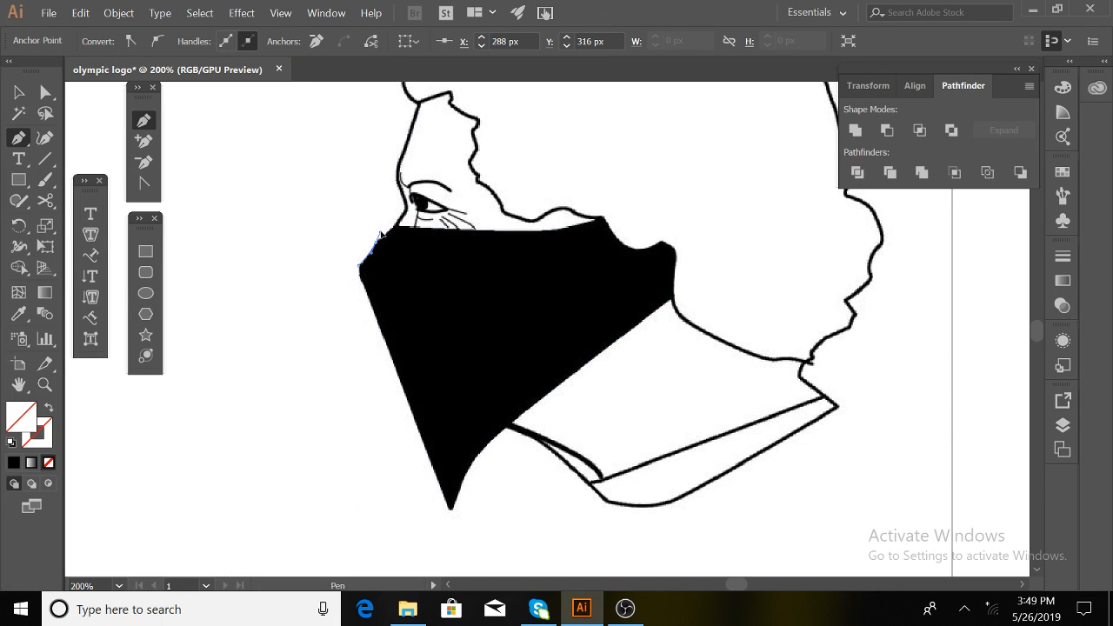
click(381, 232)
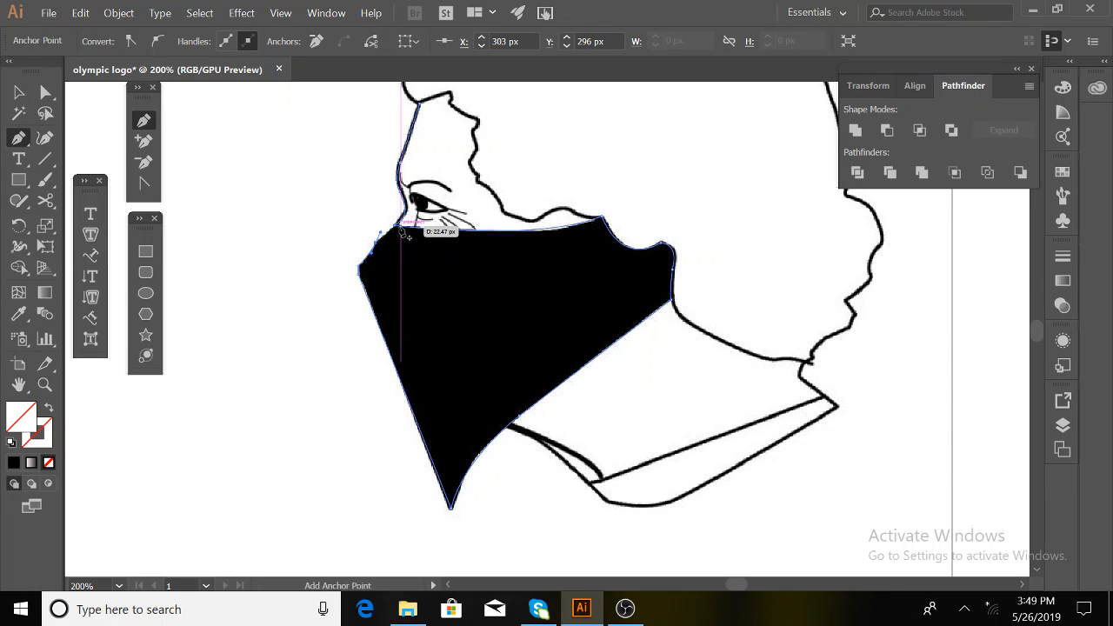
Try to connect the mask path to the existing anchor at its upper front corner, undoing each change to that anchor.
click(397, 225)
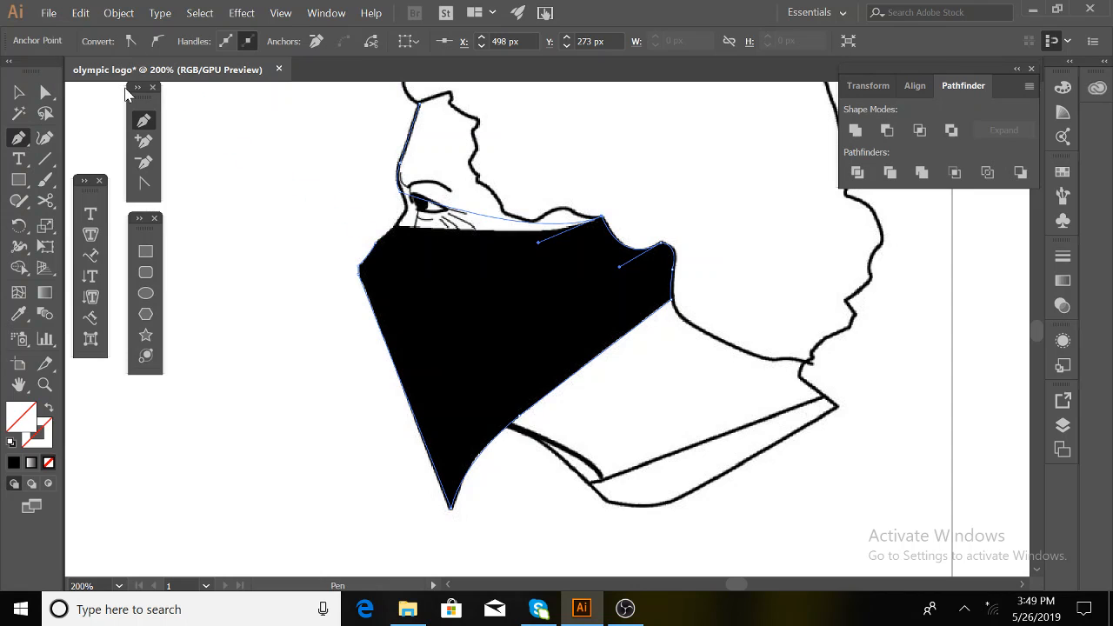
key(ctrl+z)
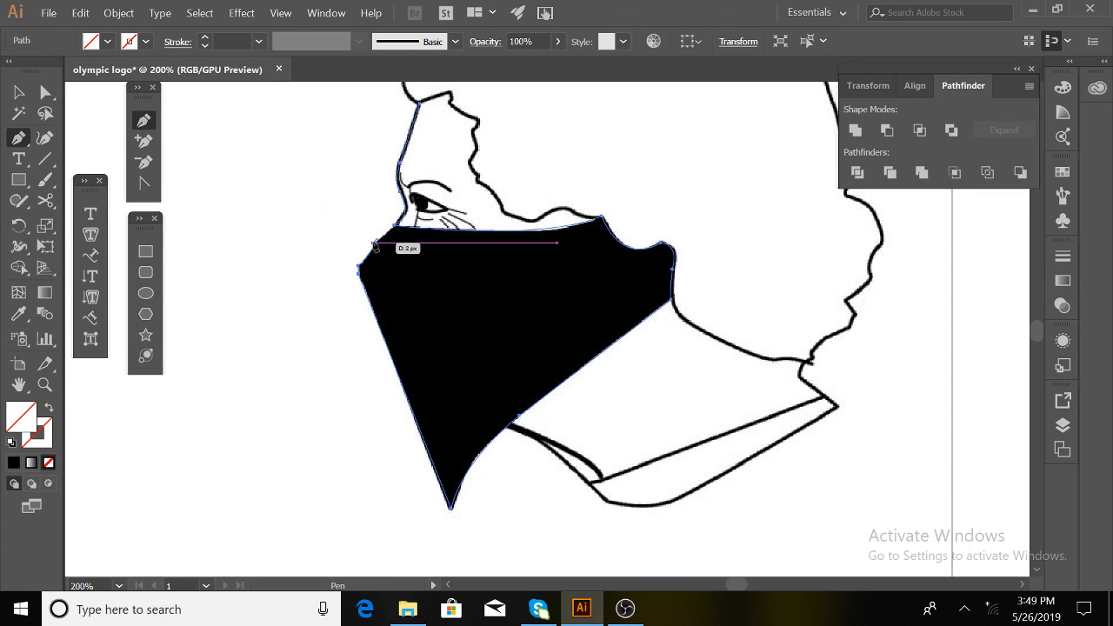
click(373, 251)
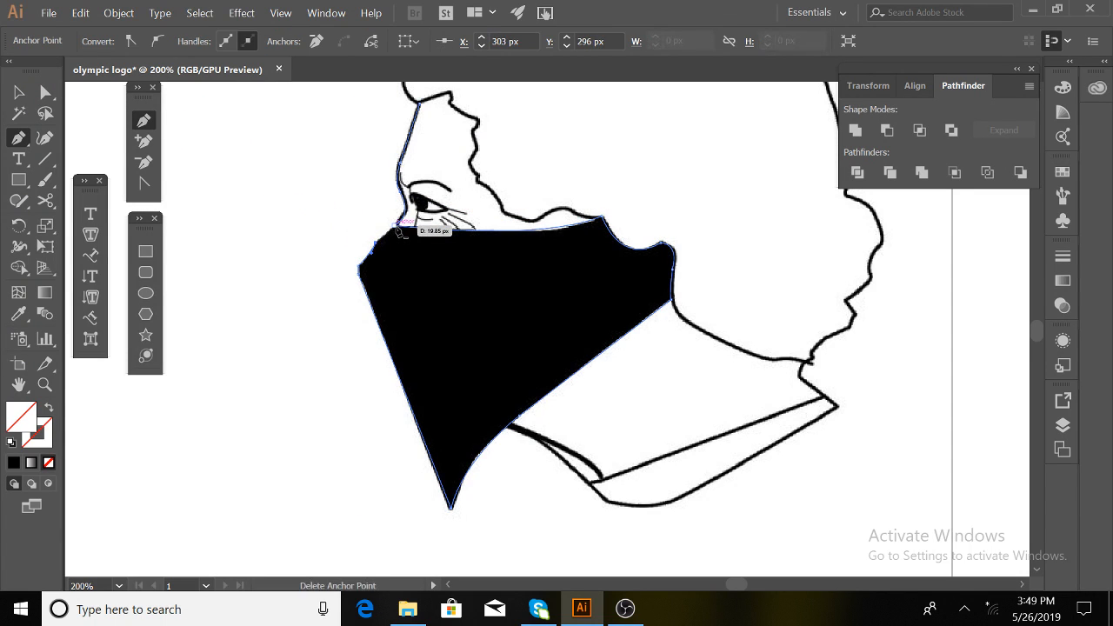
click(398, 228)
key(ctrl+z)
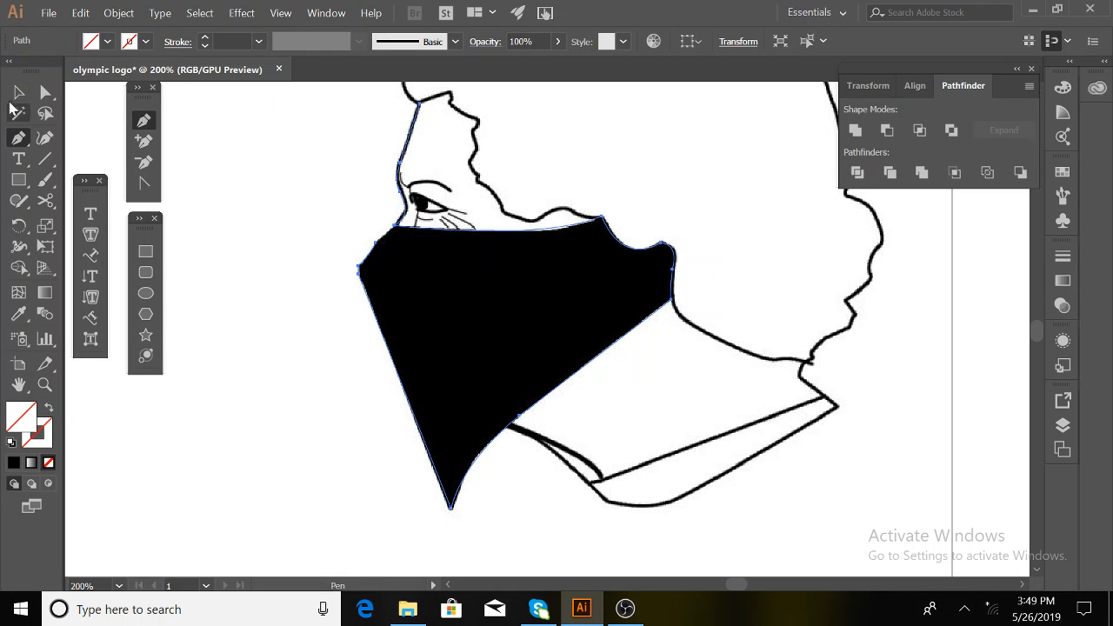
Try to extend the mask path from its front end at (303, 296) px to new points beside the upper corner.
key(v)
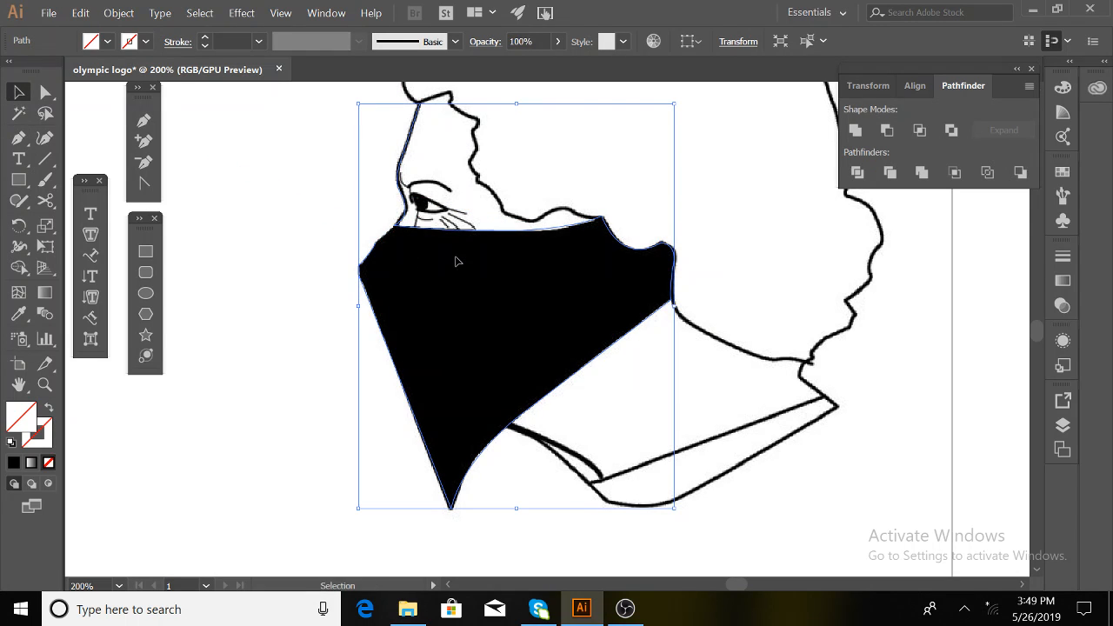
scroll(456, 261, up, 1)
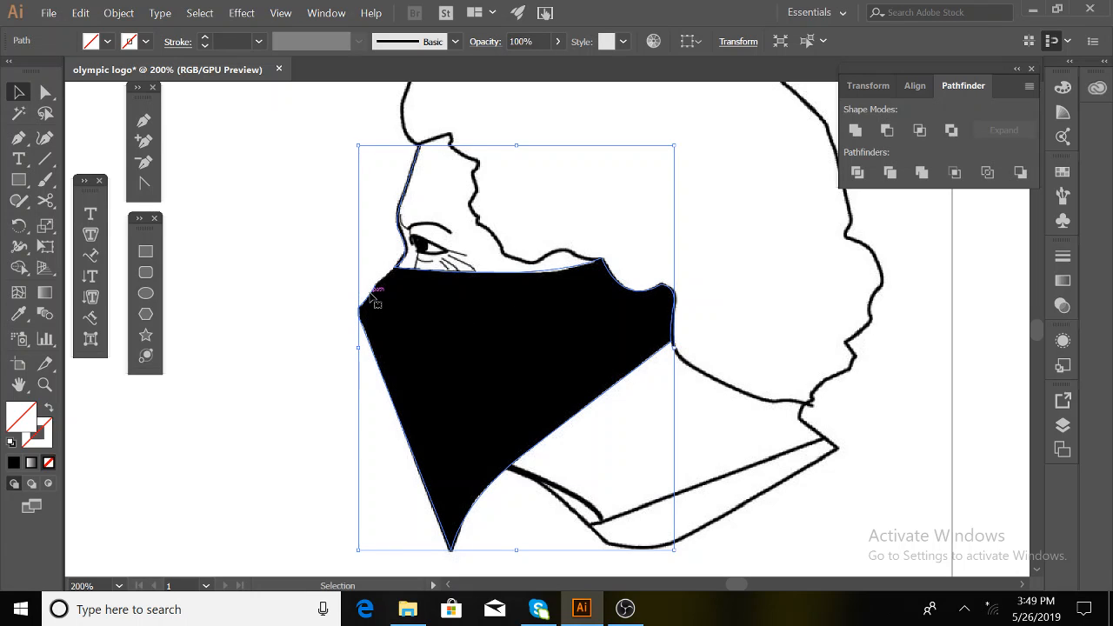
key(a)
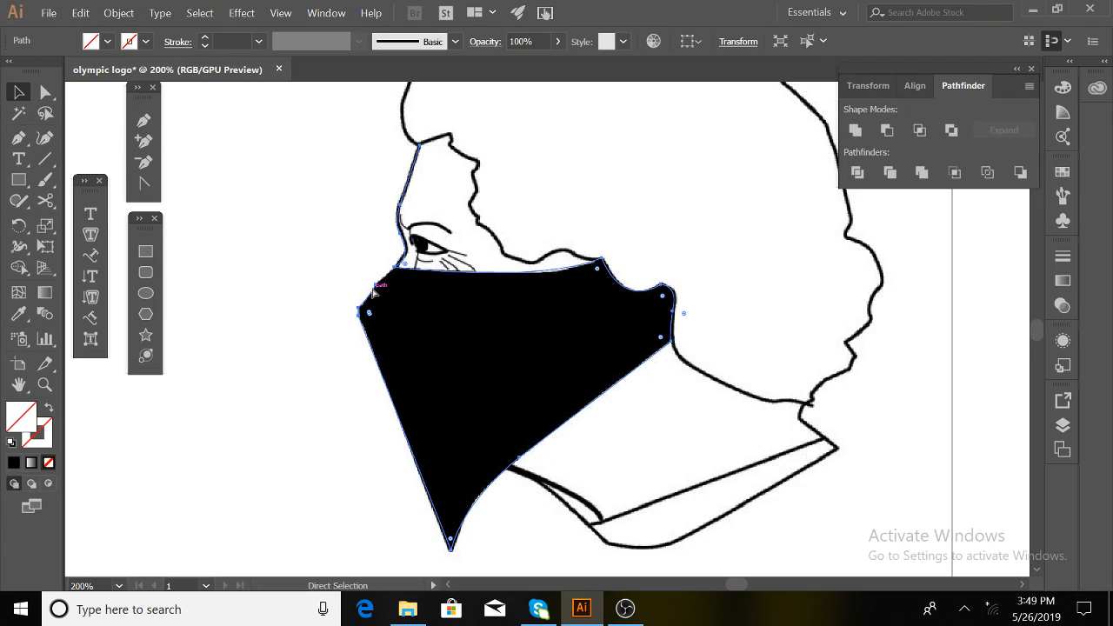
key(v)
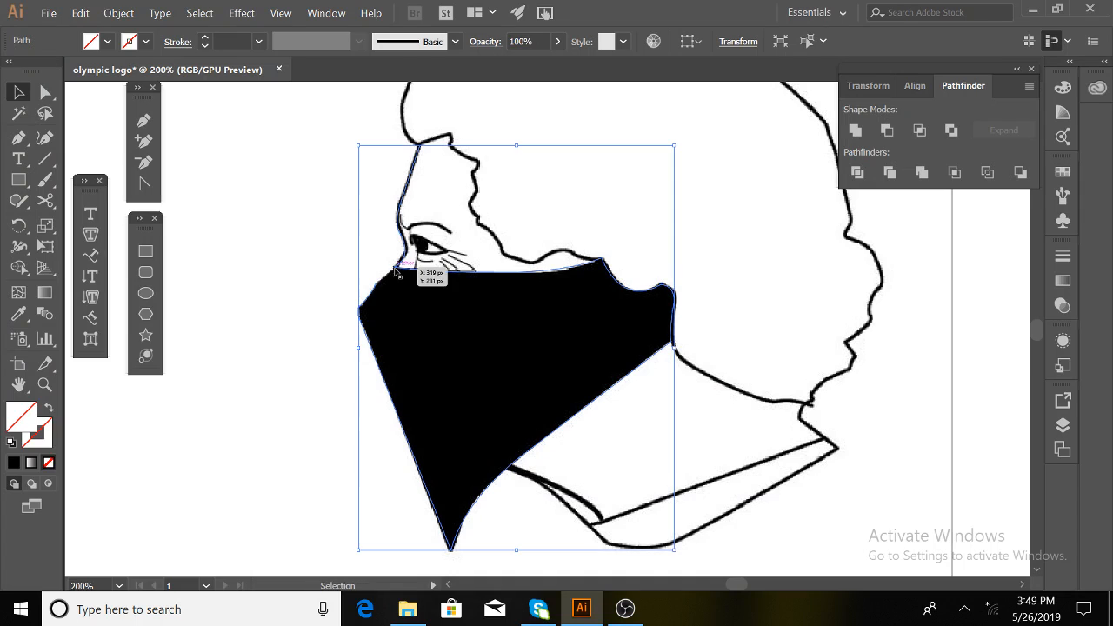
click(154, 117)
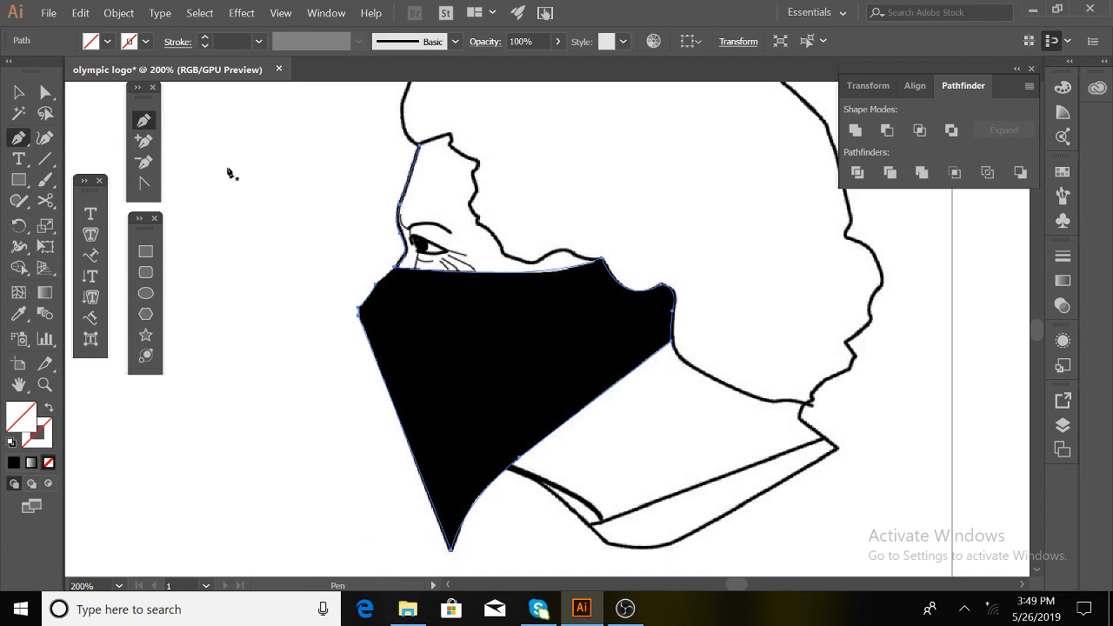
click(376, 287)
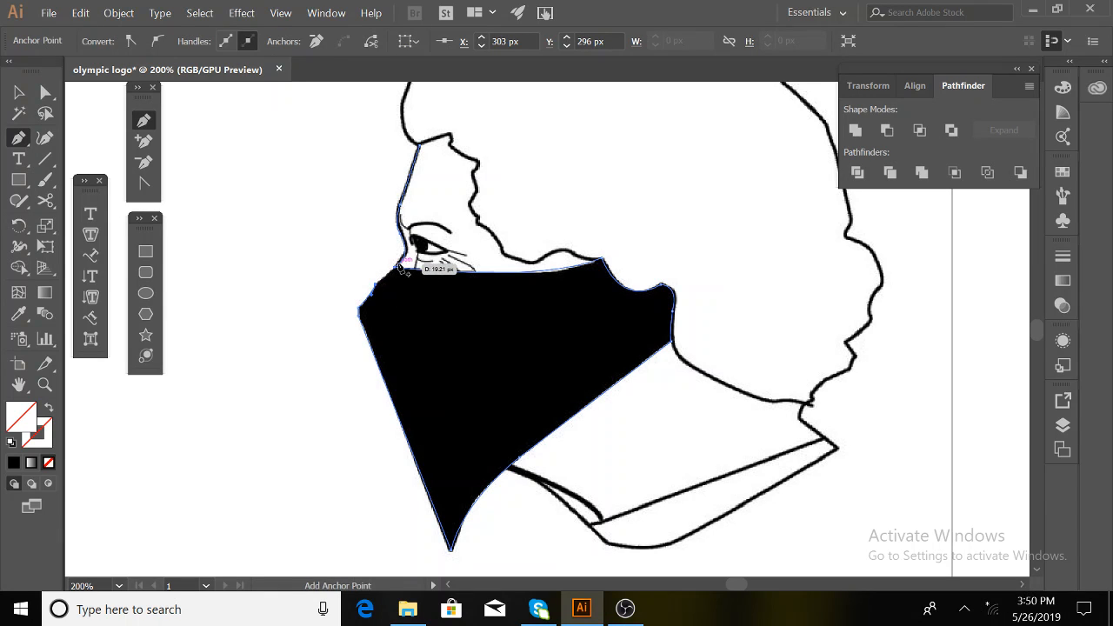
click(401, 265)
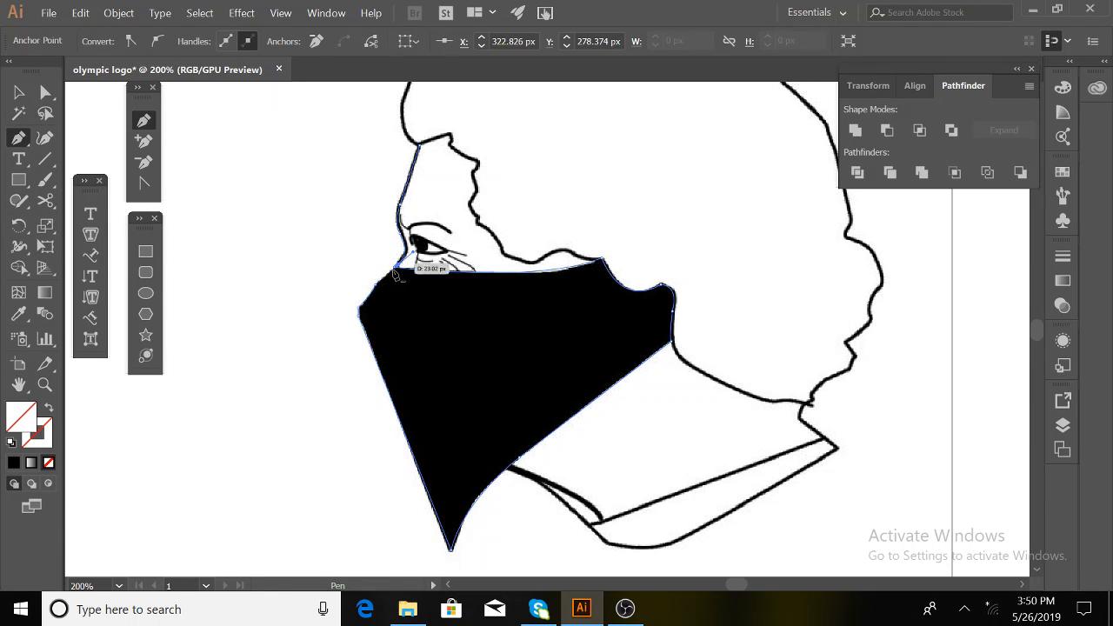
click(396, 268)
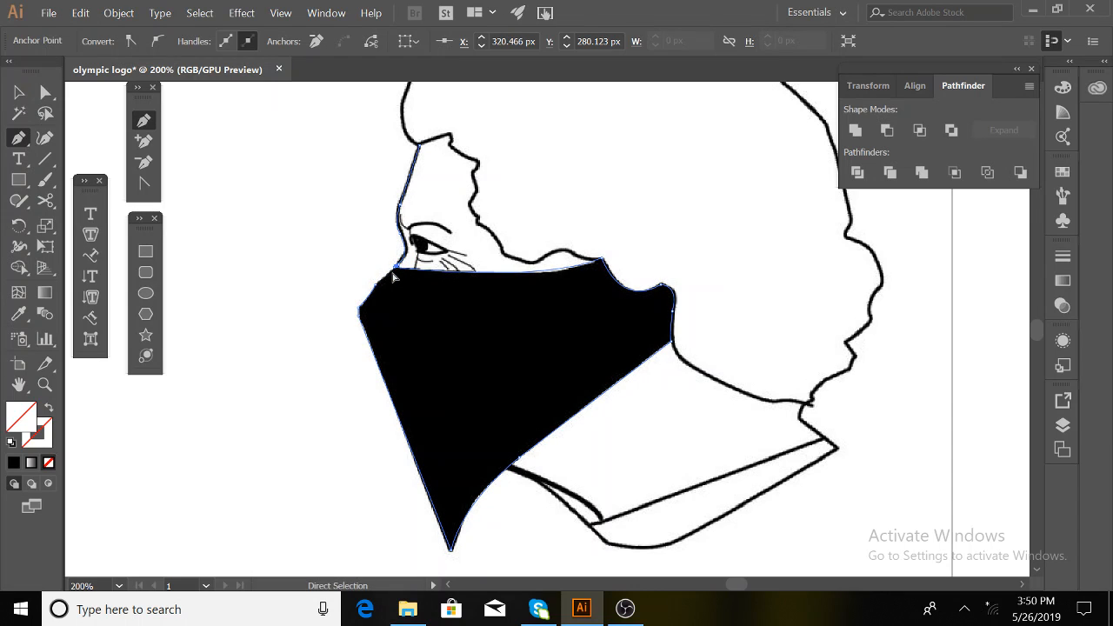
ctrl+click(392, 272)
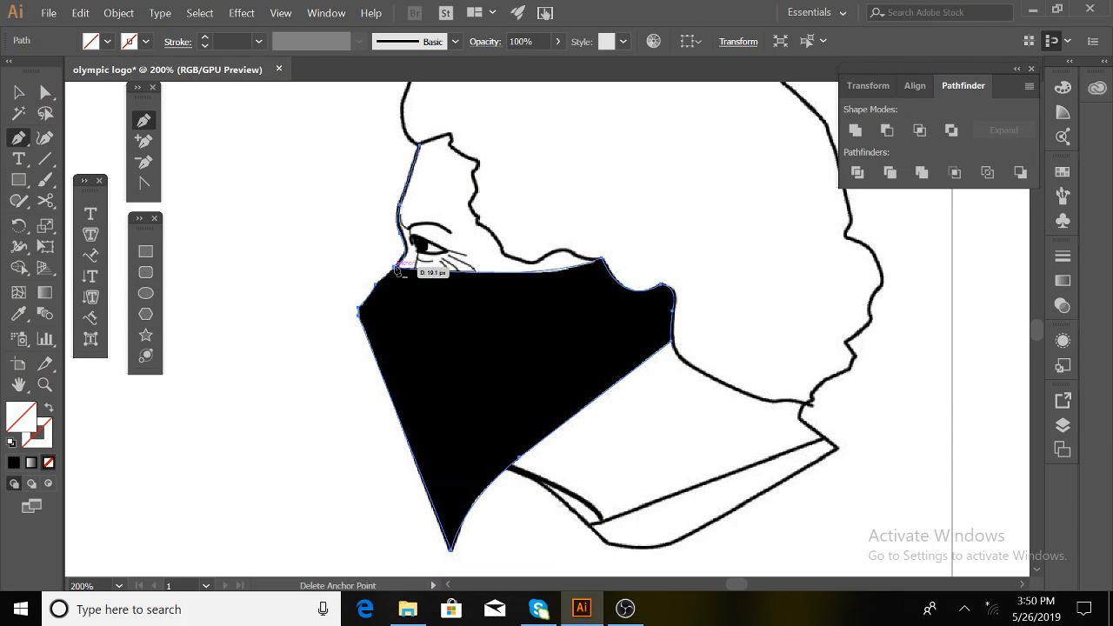
Delete the forehead and face-profile anchors from the path so that it starts at the mask's upper front corner.
click(145, 143)
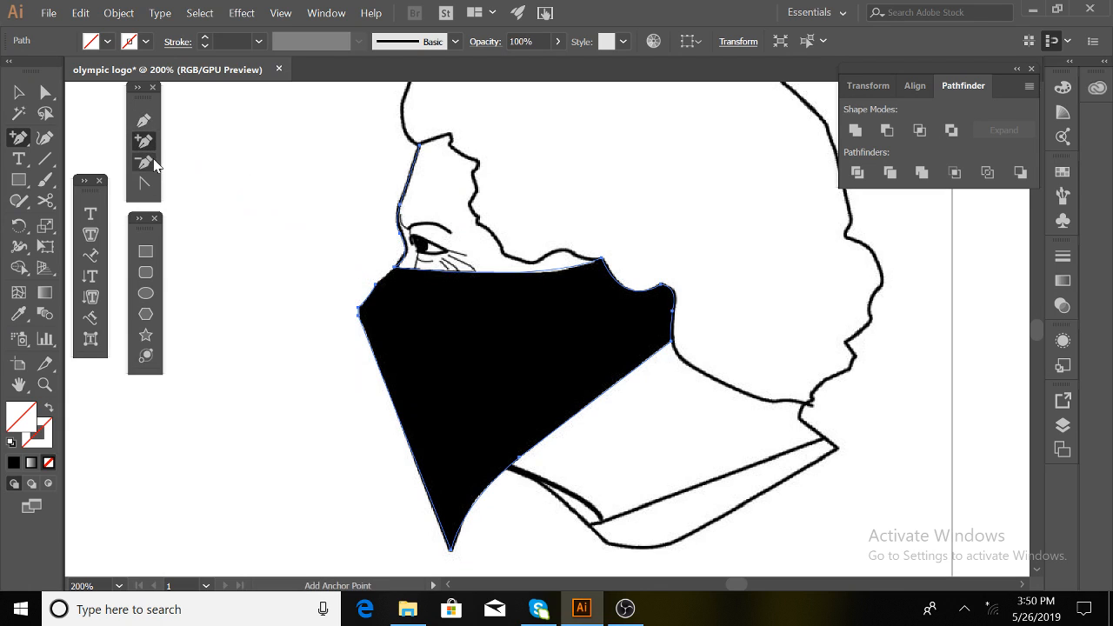
click(146, 162)
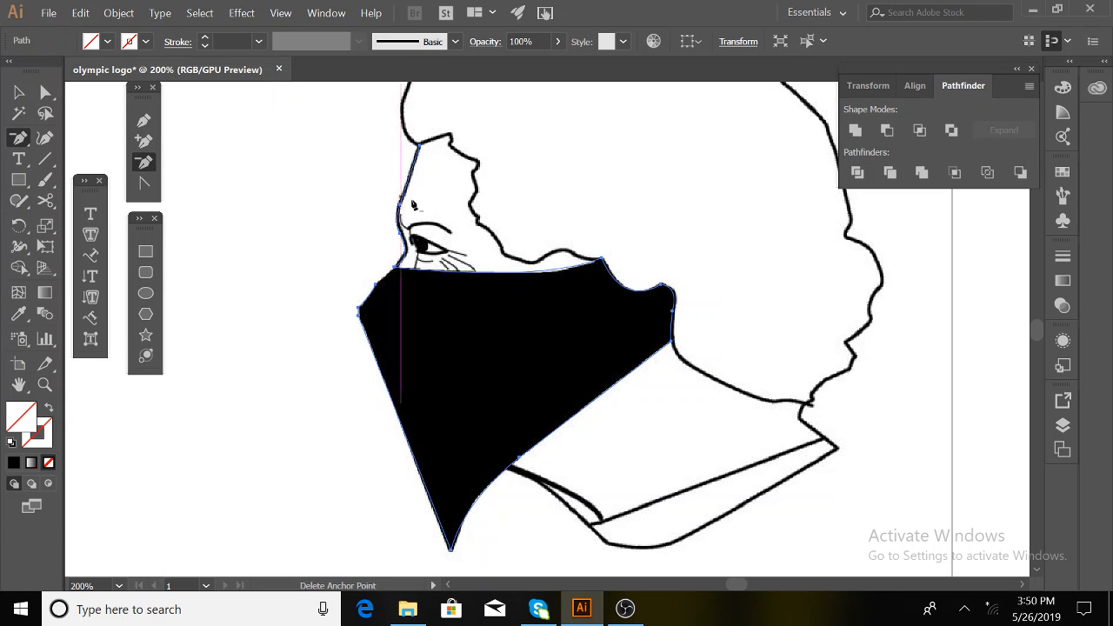
click(419, 148)
click(400, 206)
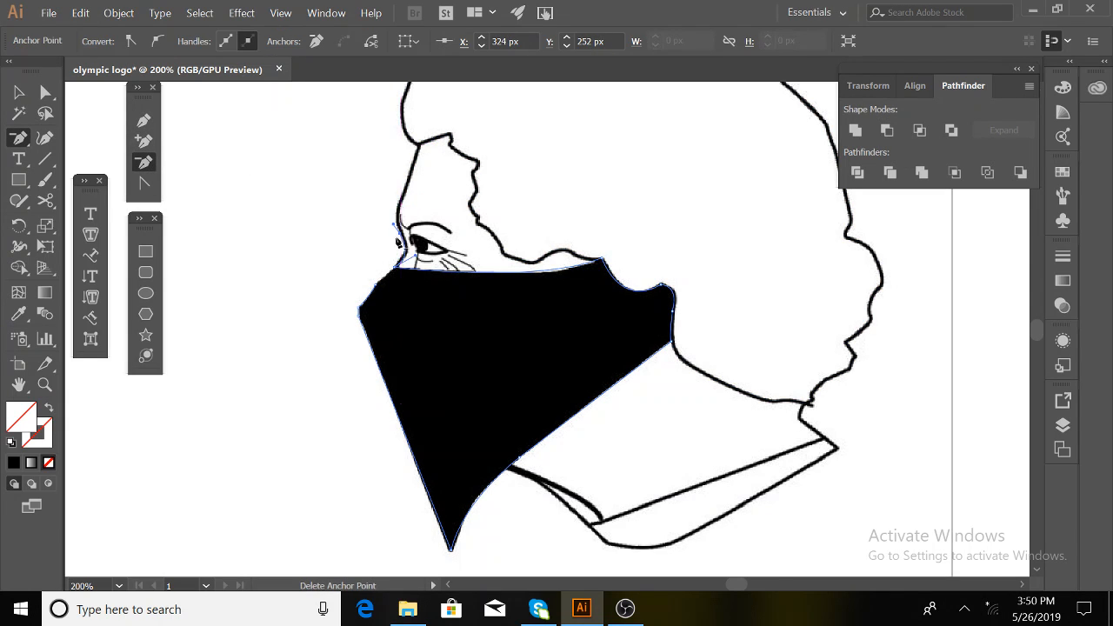
click(396, 276)
click(394, 277)
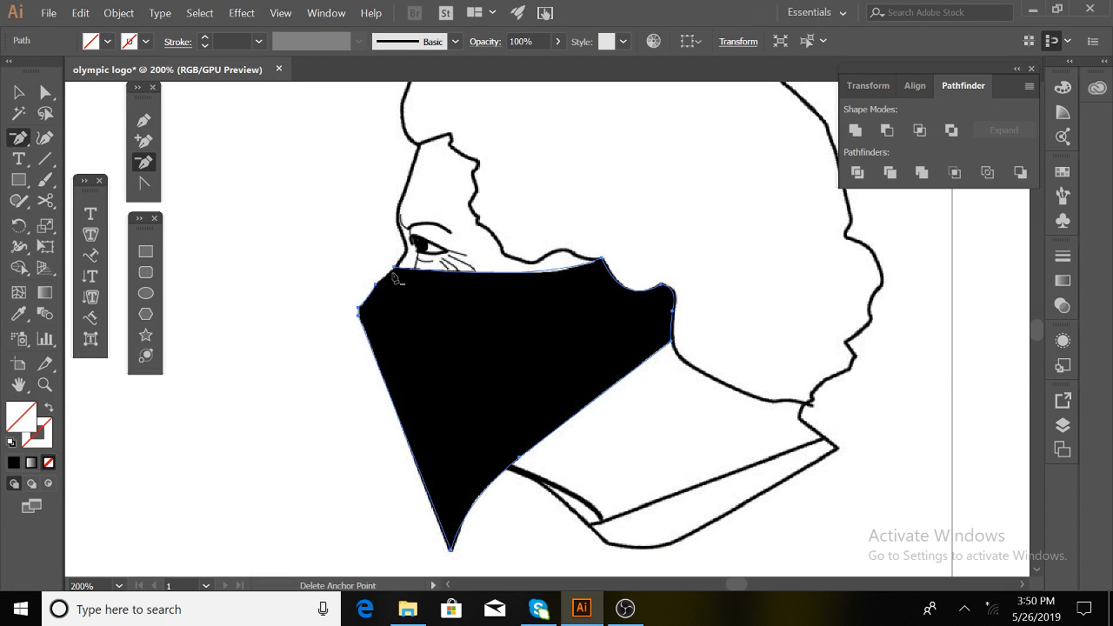
Resume the mask path from its open front end at (303, 296) px and close it at the upper front corner.
click(144, 127)
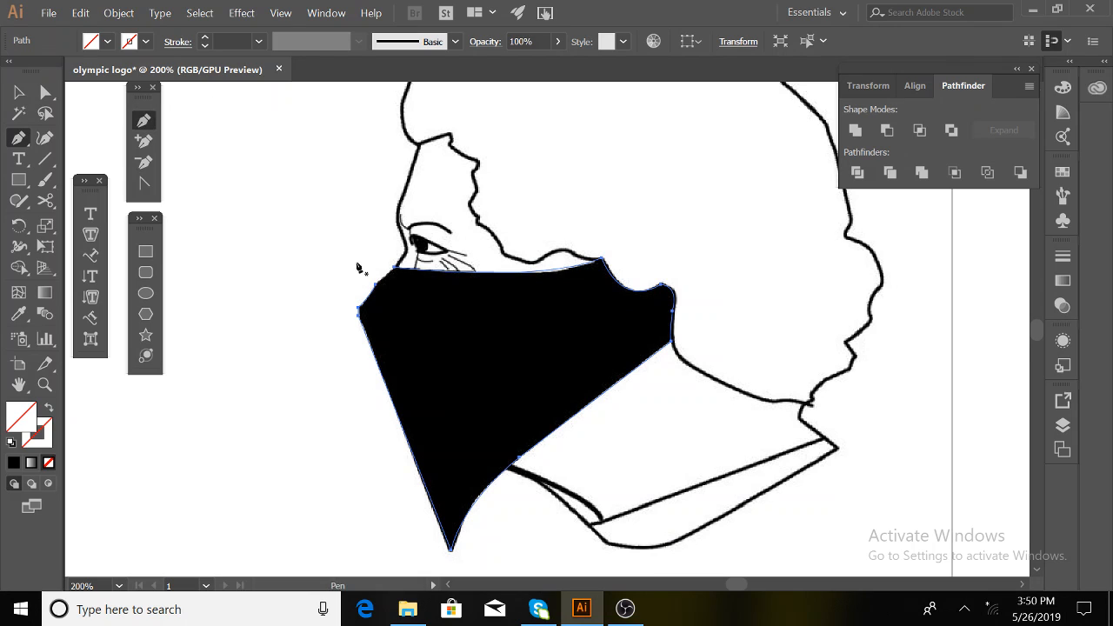
click(395, 270)
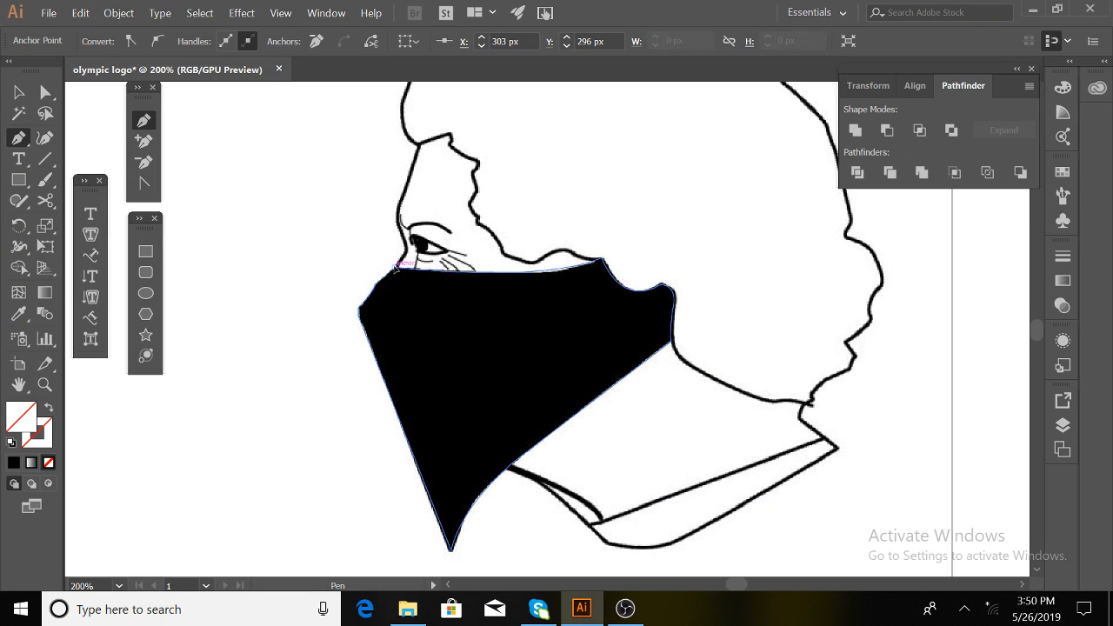
click(394, 268)
click(405, 251)
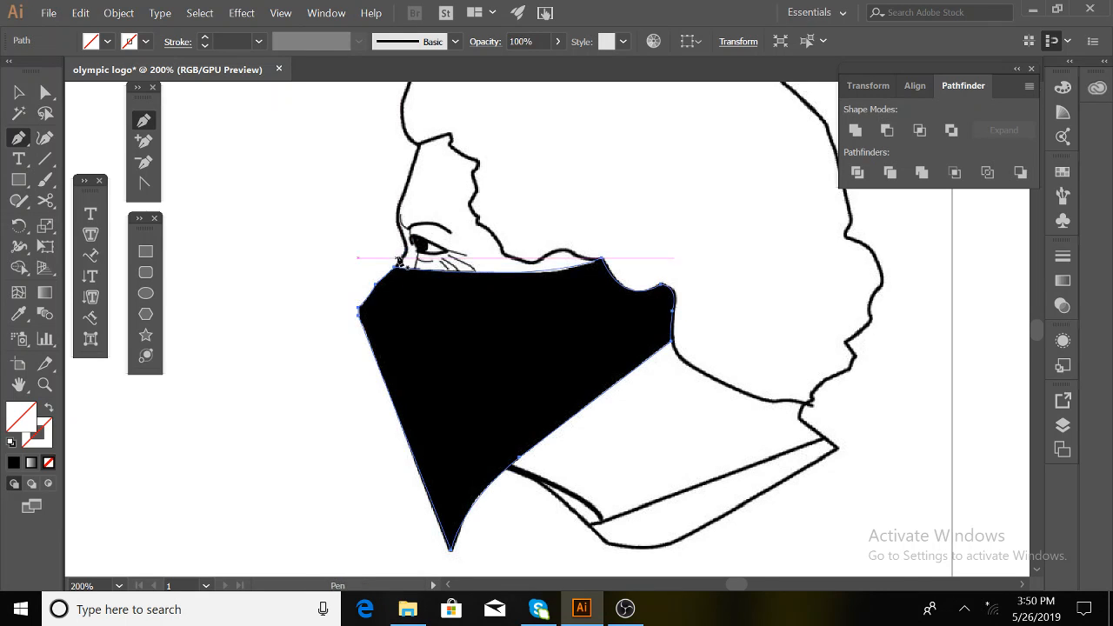
Trace the face profile as a separate path from the hair's lower front corner through (322, 234) and (328, 258) px to the mask's upper corner.
click(418, 146)
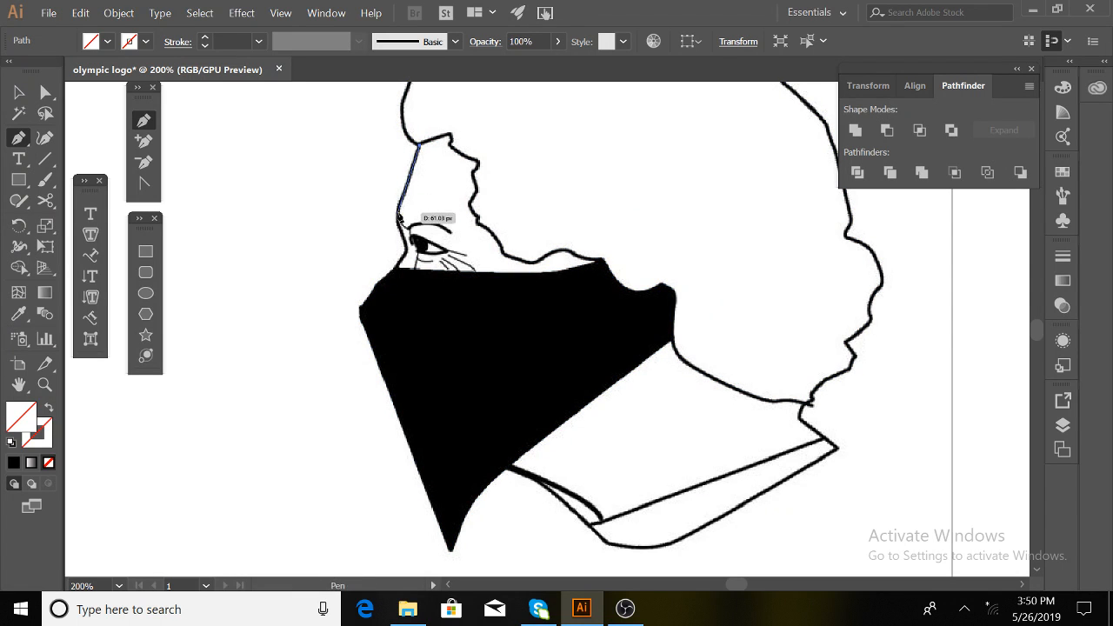
click(398, 215)
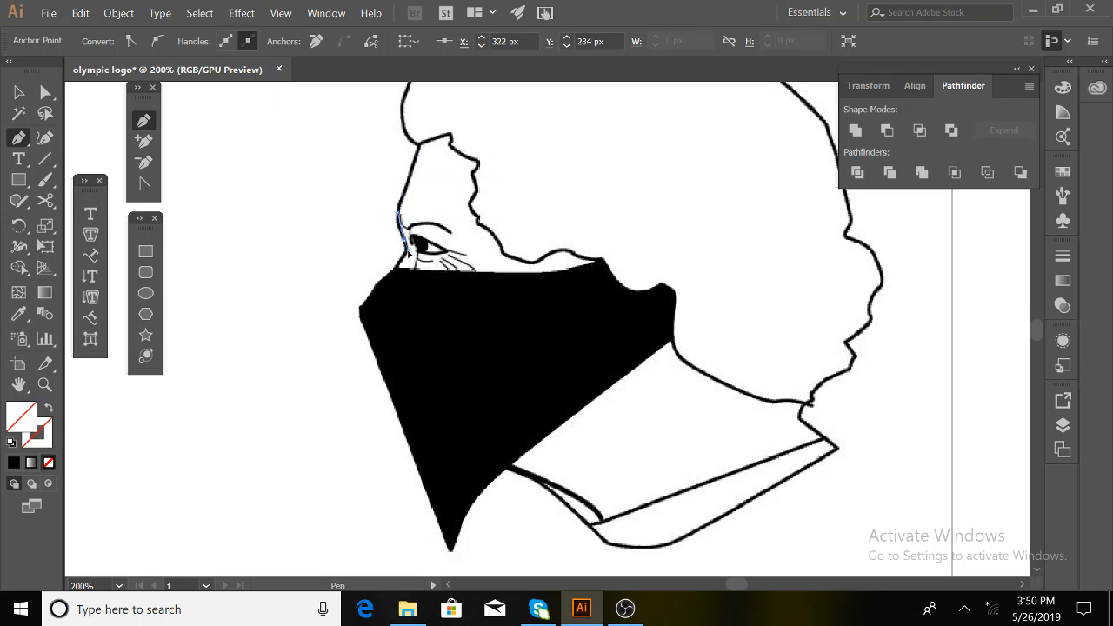
click(408, 256)
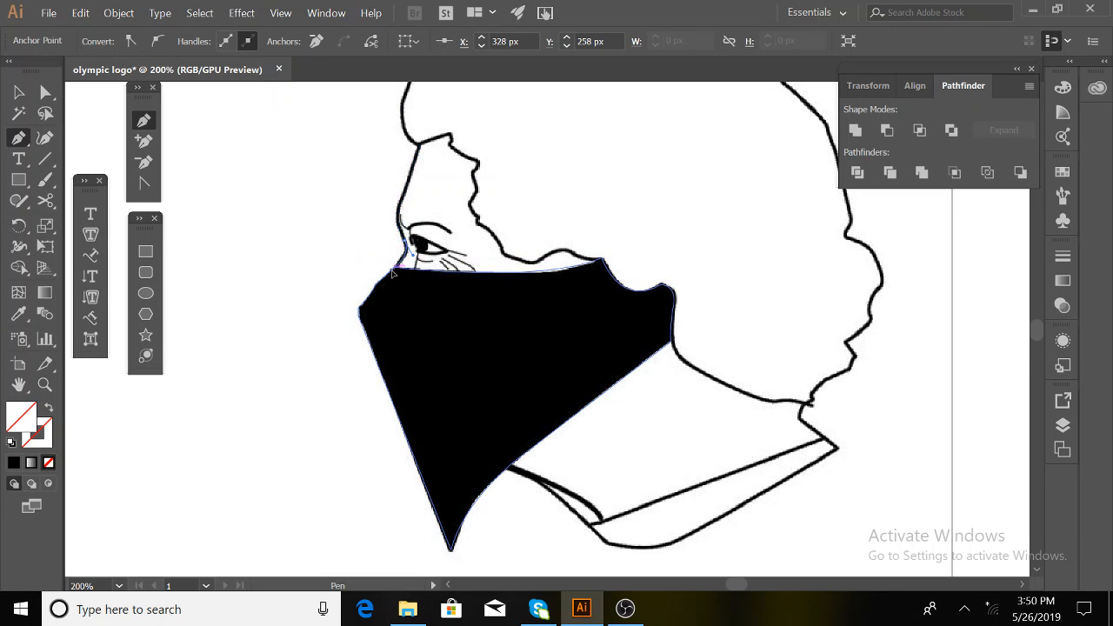
click(391, 270)
click(20, 92)
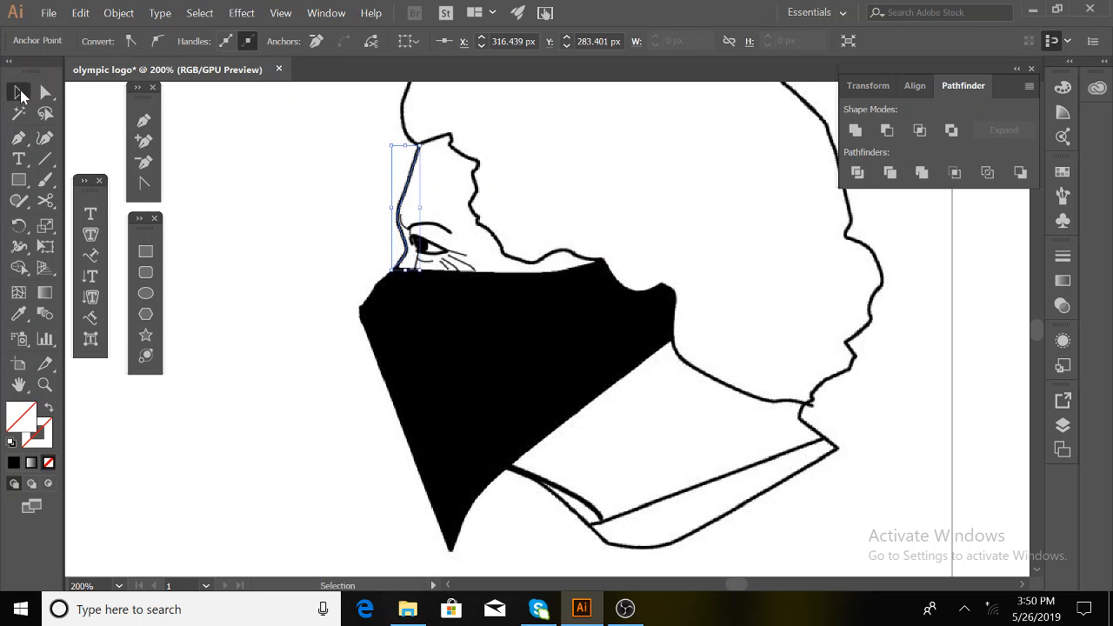
Delete the linked masked-head reference image from beneath the traced paths.
scroll(276, 249, up, 1)
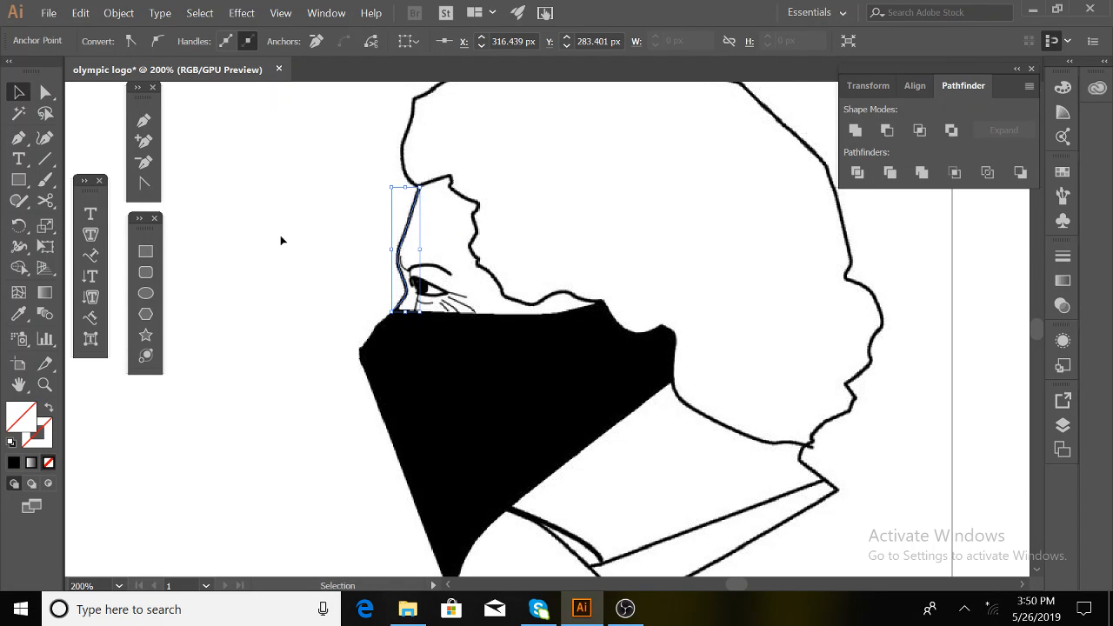
click(810, 294)
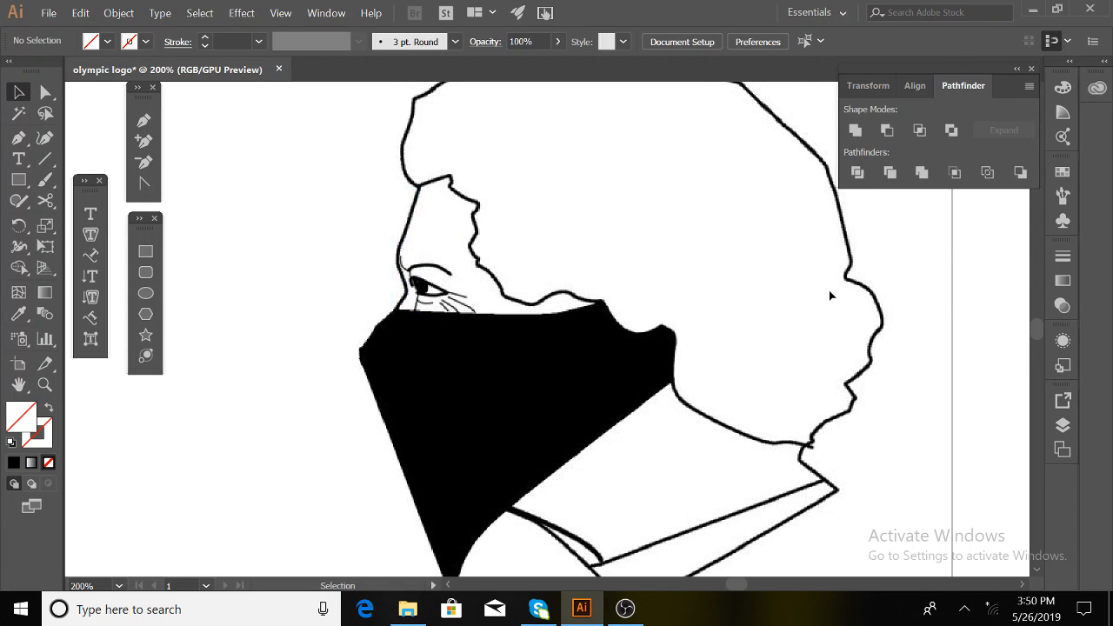
click(831, 297)
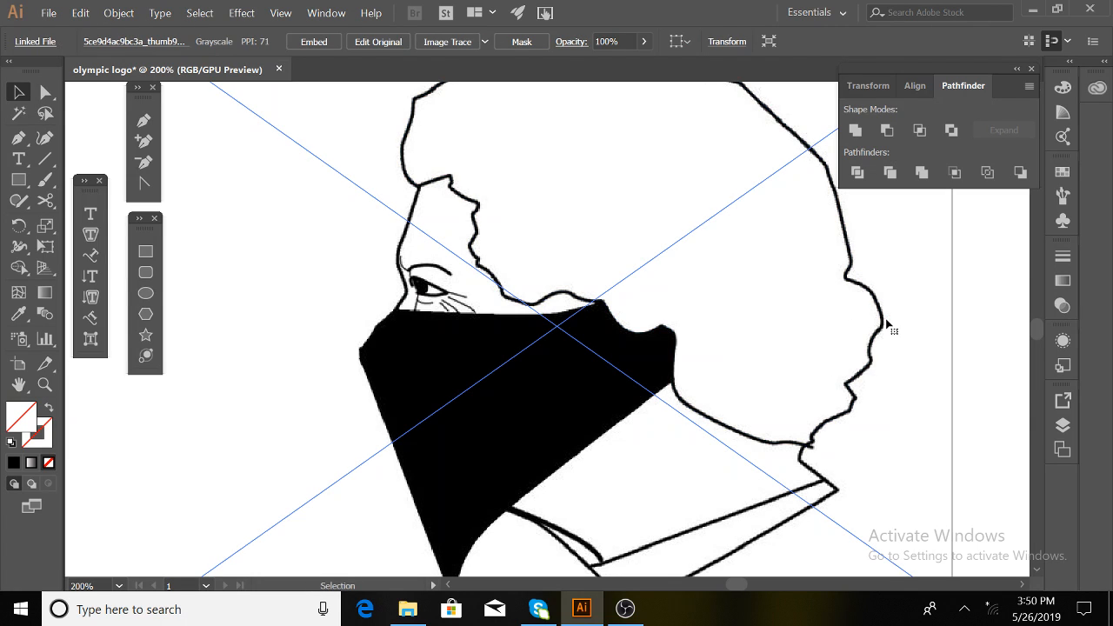
key(Delete)
Select all the traced hair, face and mask outlines together.
drag(421, 256, 705, 536)
scroll(730, 508, up, 1)
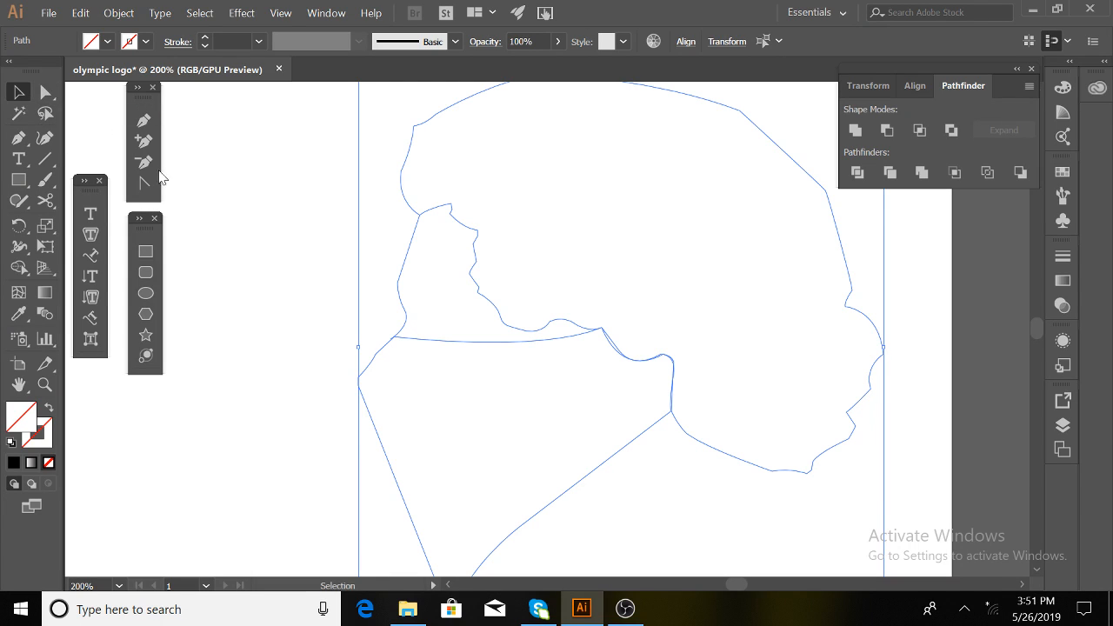
scroll(561, 421, up, 1)
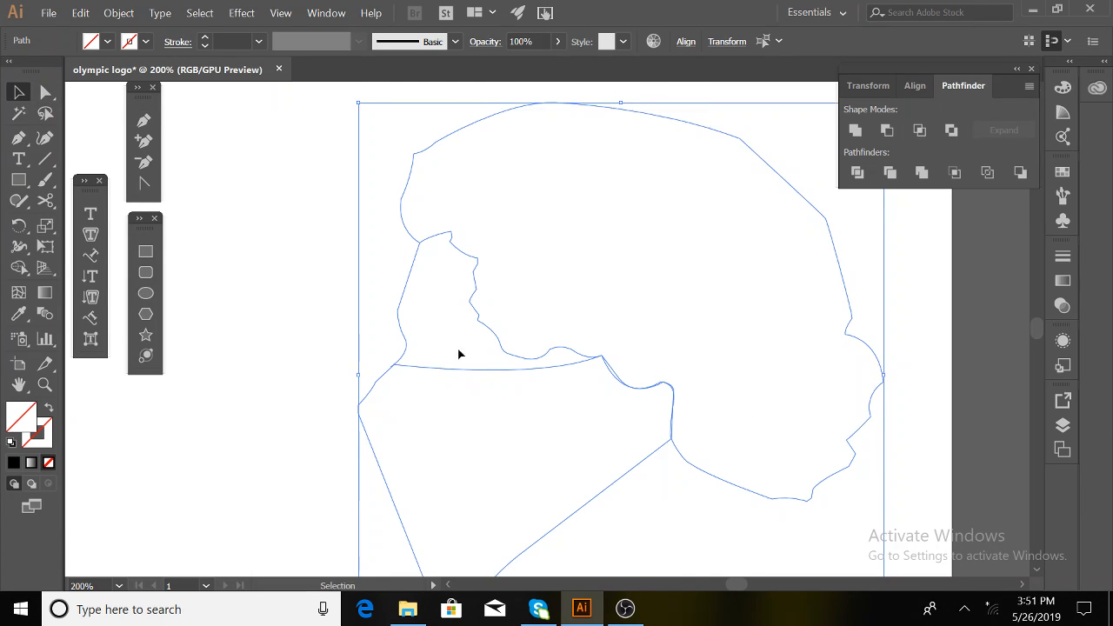
scroll(727, 445, down, 3)
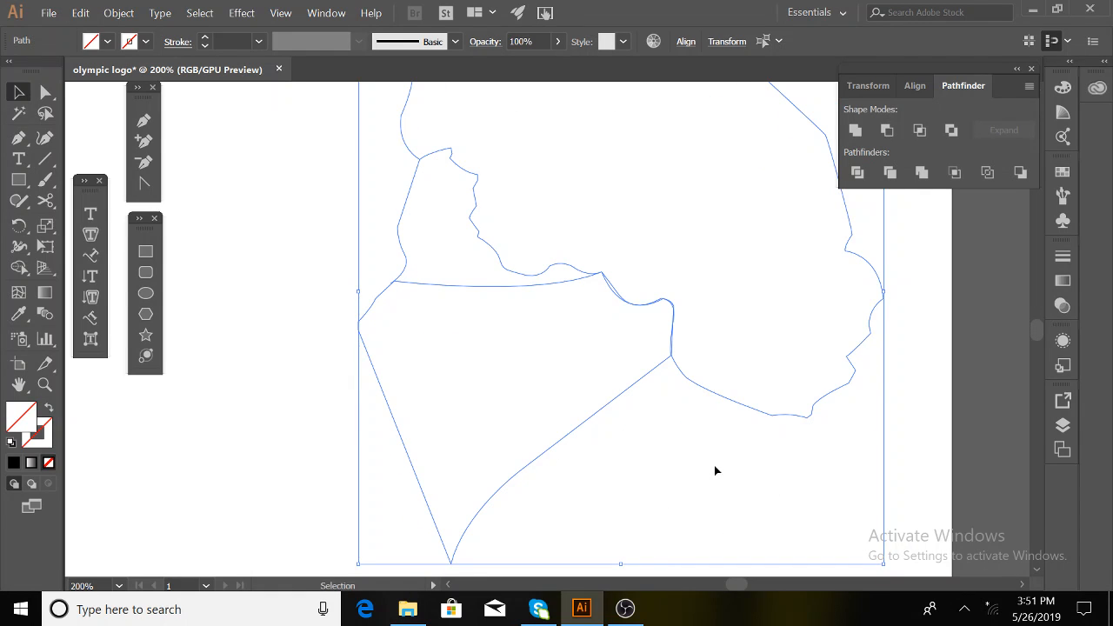
Paste the masked-head reference image back onto the artboard and lock it in place.
key(ctrl+v)
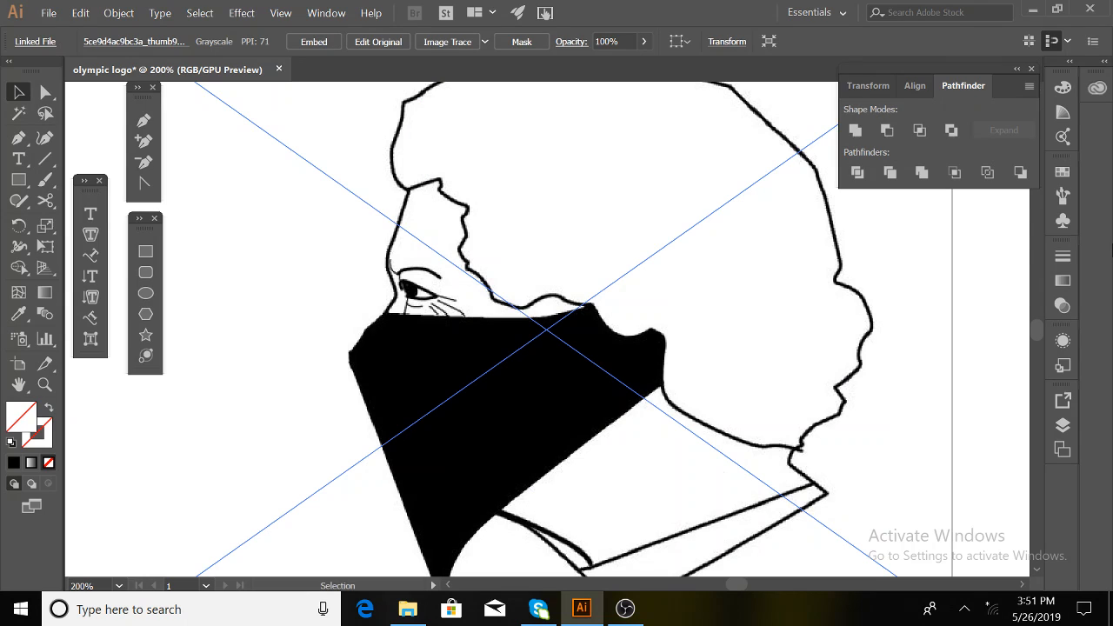
key(ctrl+2)
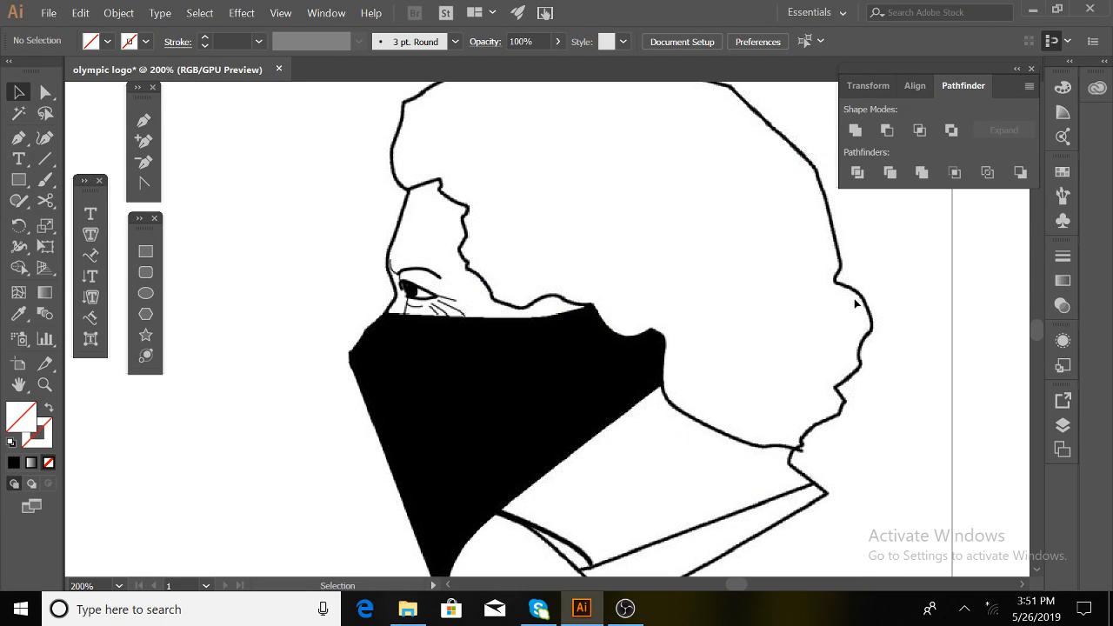
scroll(795, 321, down, 1)
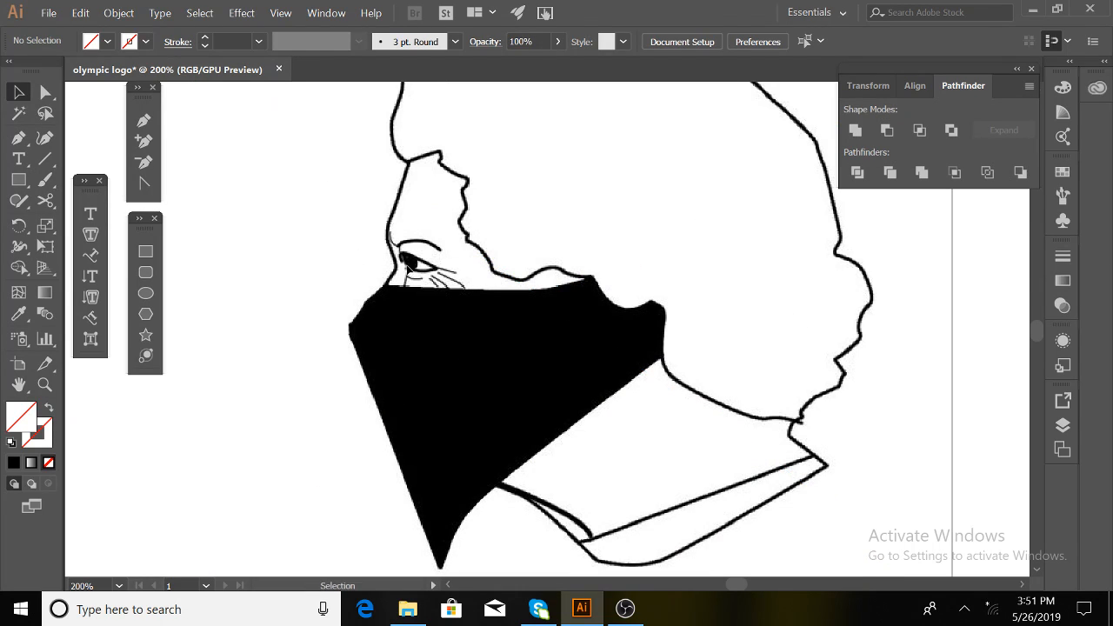
scroll(408, 261, down, 1)
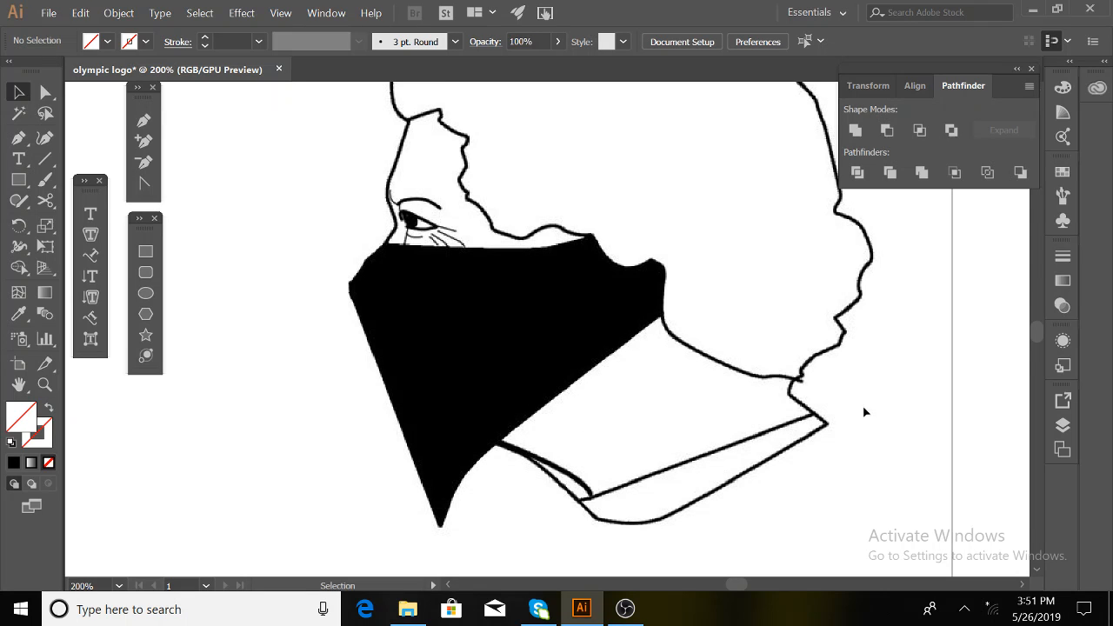
click(144, 120)
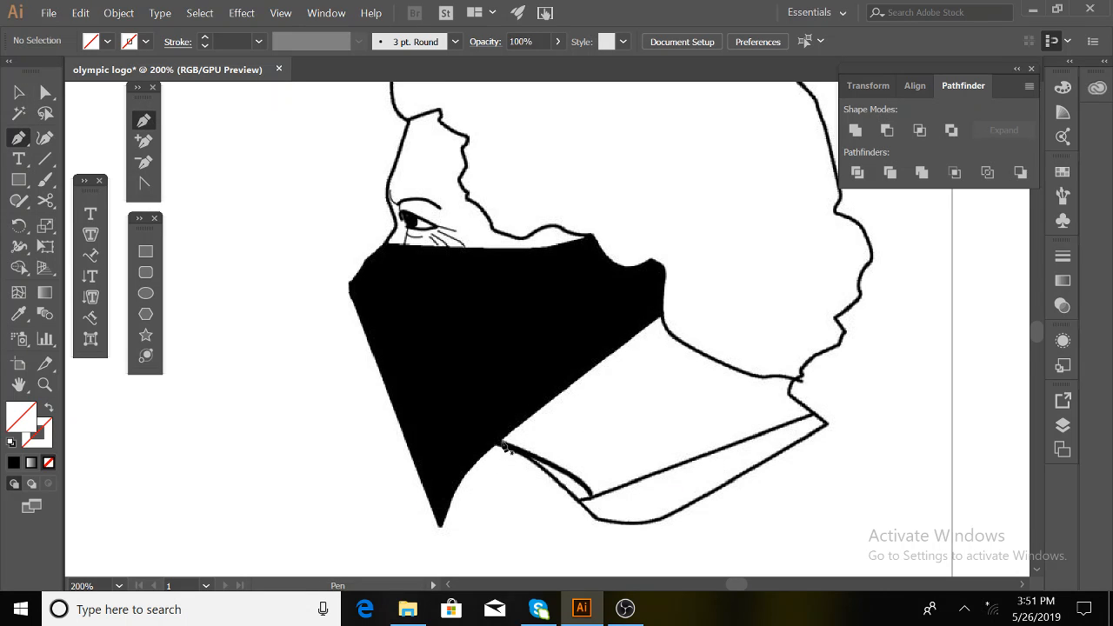
click(500, 445)
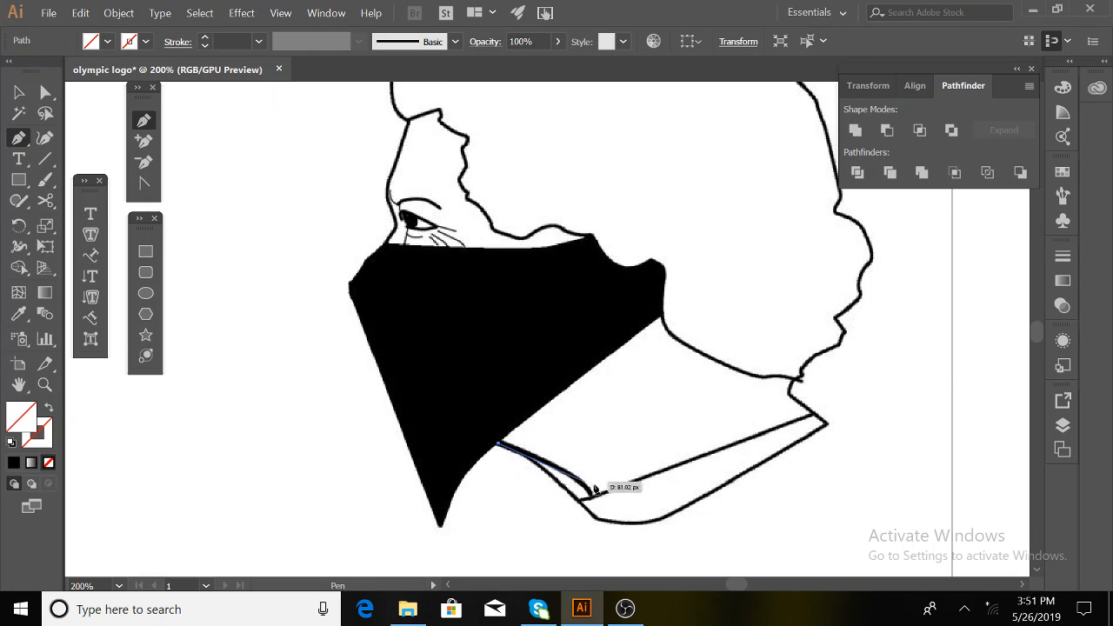
drag(594, 498, 601, 519)
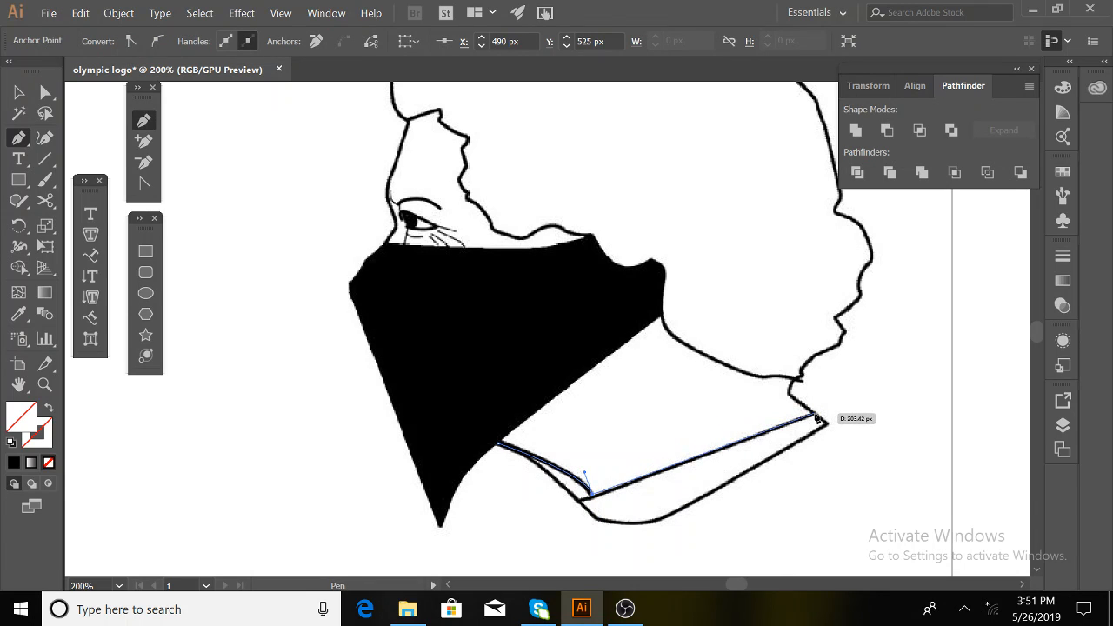
key(ctrl+z)
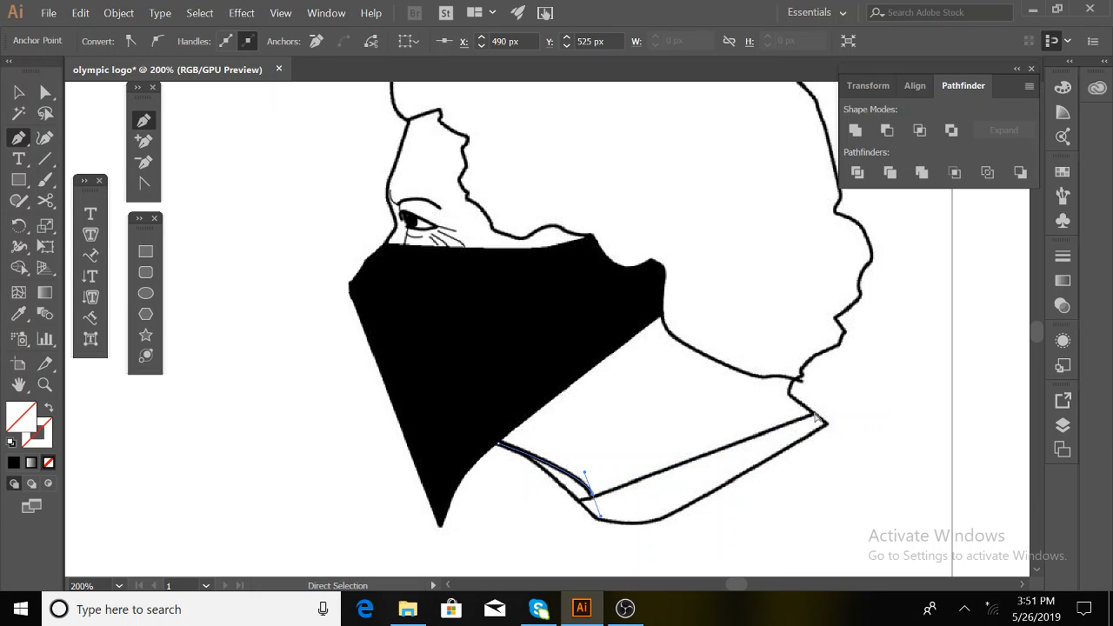
key(Escape)
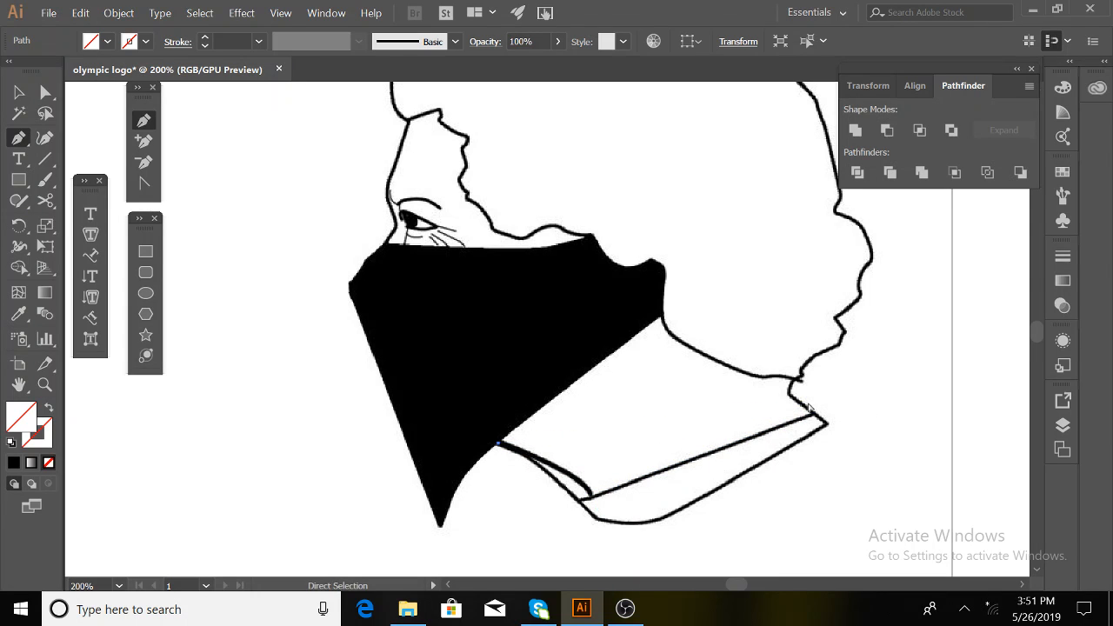
Trace the back of the neck from the hair's lower rear corner through (659, 438) px to the collar tip at (692, 465) px.
drag(794, 382, 791, 398)
key(ctrl+plus)
key(ctrl+plus)
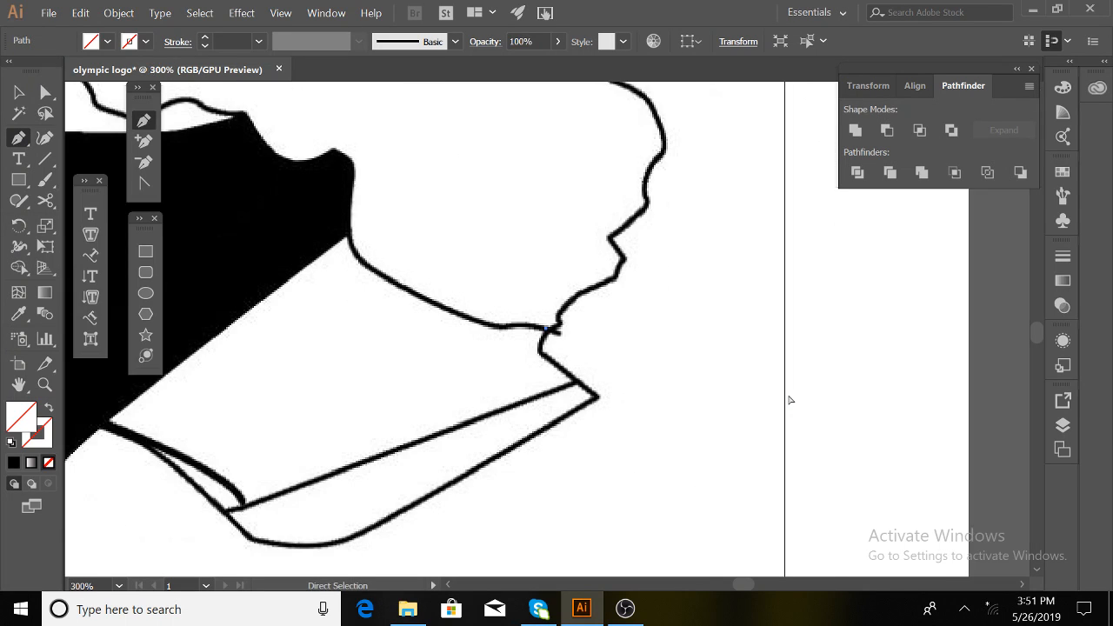
click(540, 365)
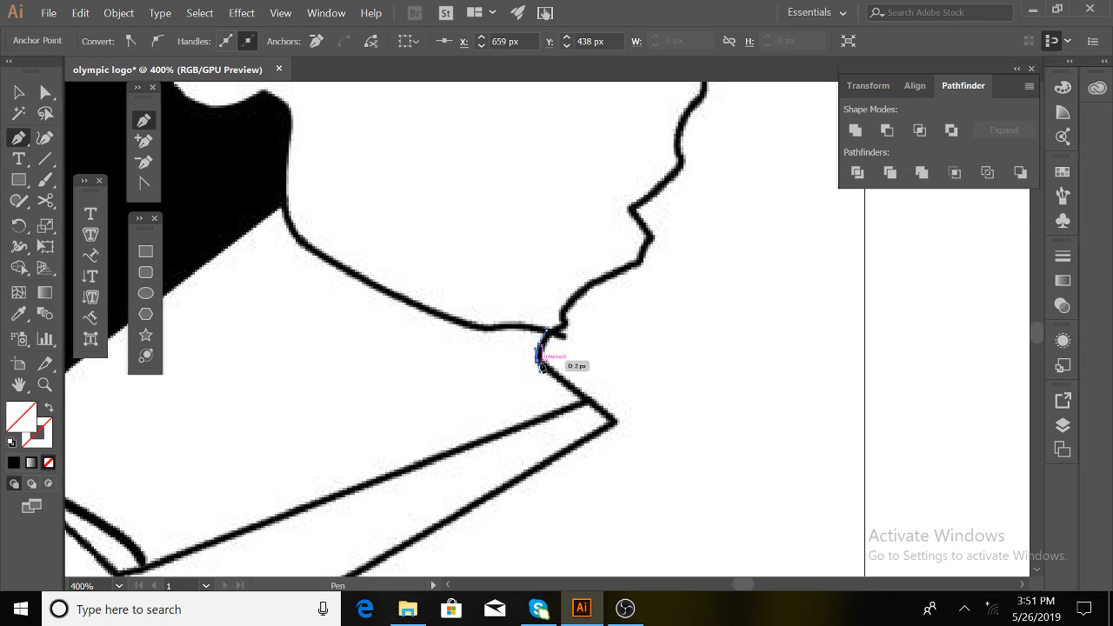
click(539, 361)
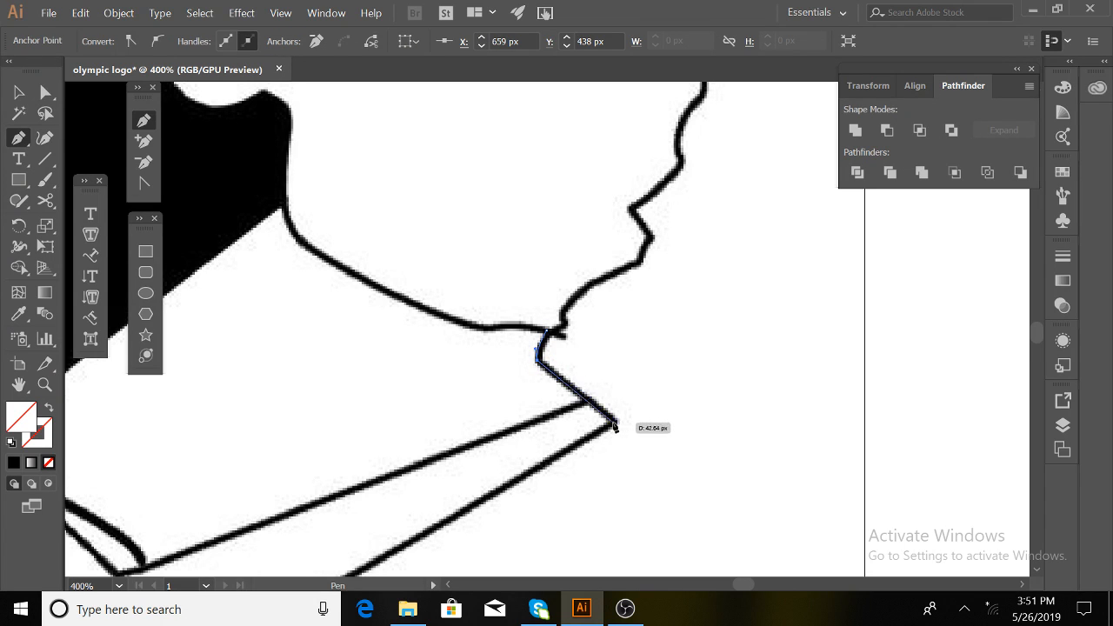
click(615, 425)
Continue the path along the collar's lower edge through (548, 546), (494, 546) and (478, 531) px to the mask edge at (408, 481) px.
scroll(615, 425, down, 5)
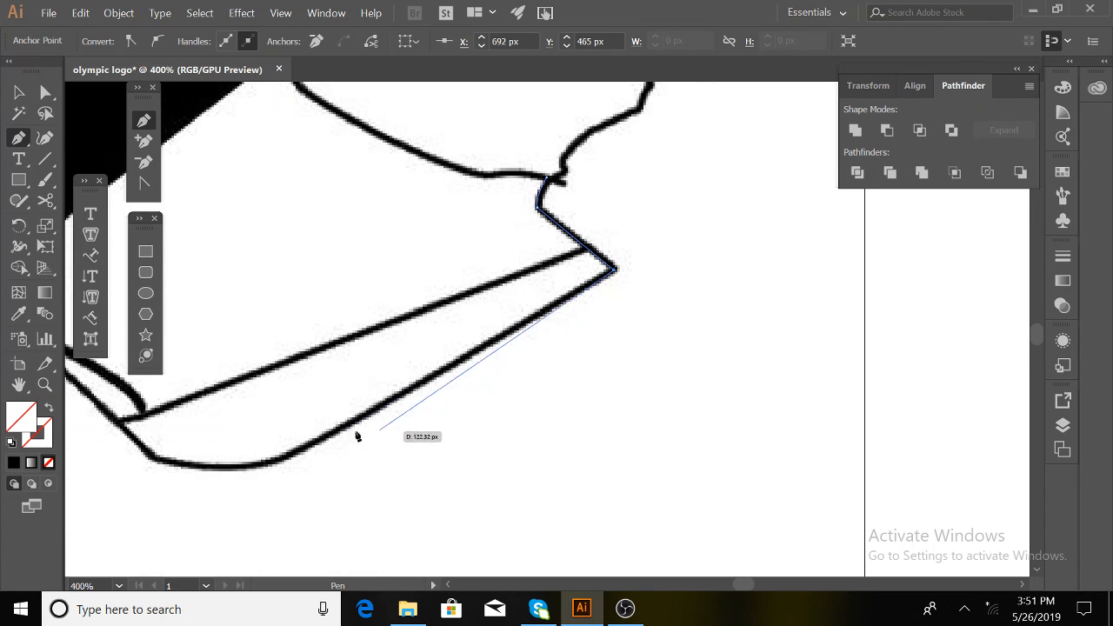
click(281, 458)
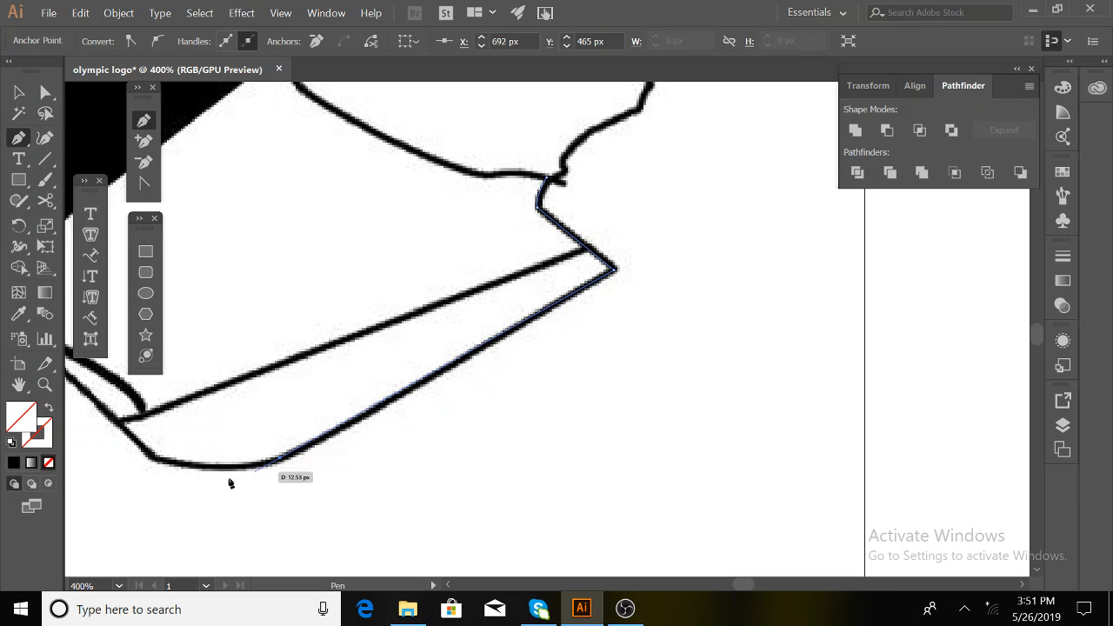
drag(153, 457, 106, 439)
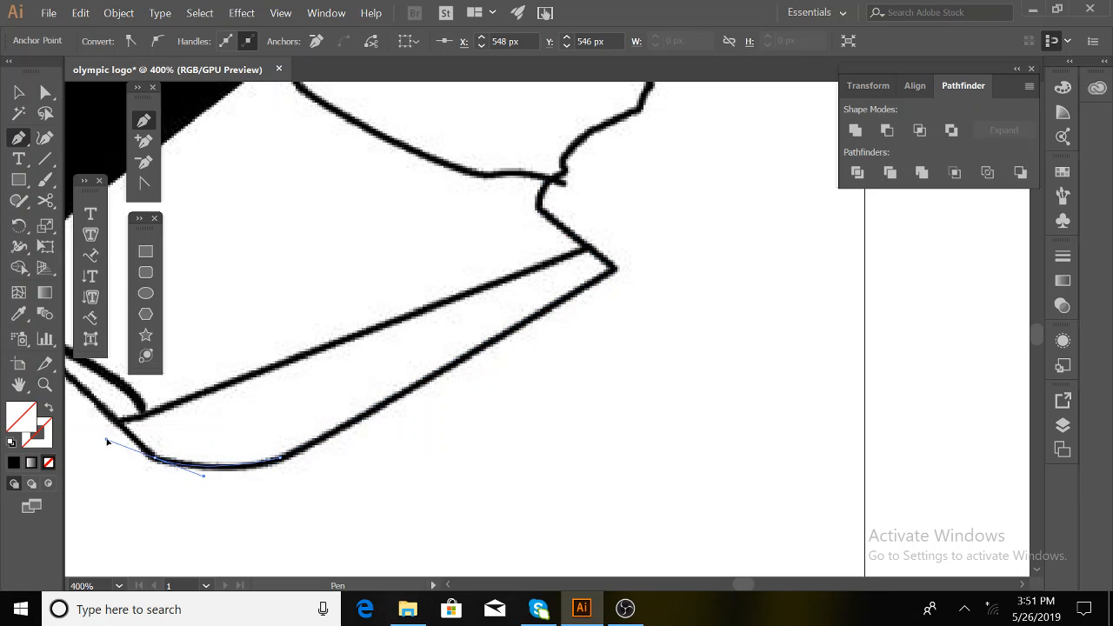
click(154, 457)
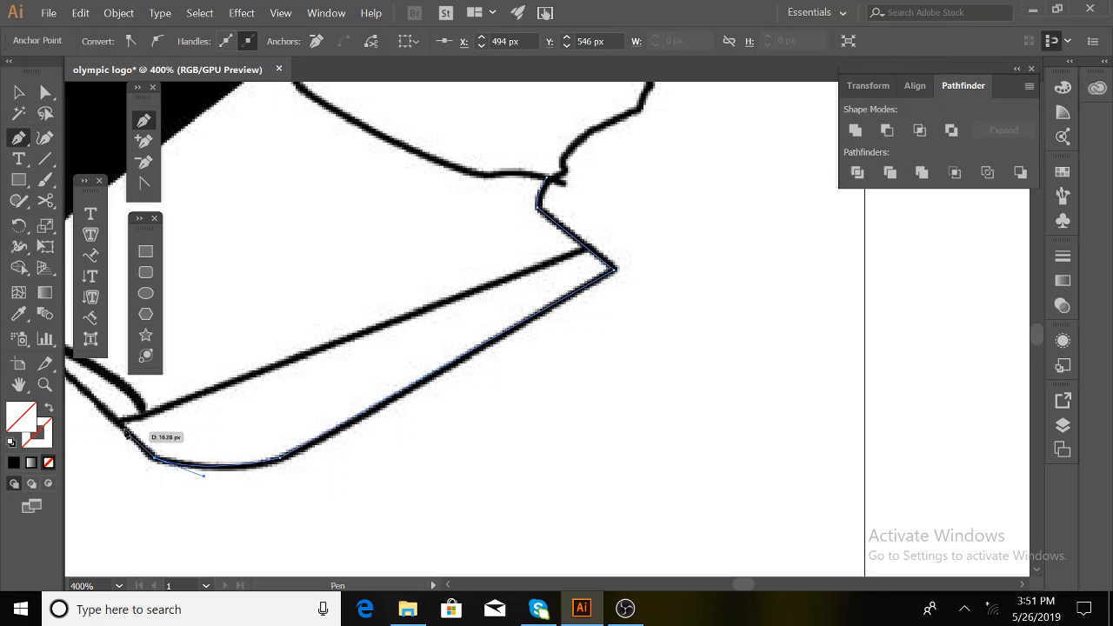
click(118, 421)
drag(301, 444, 829, 492)
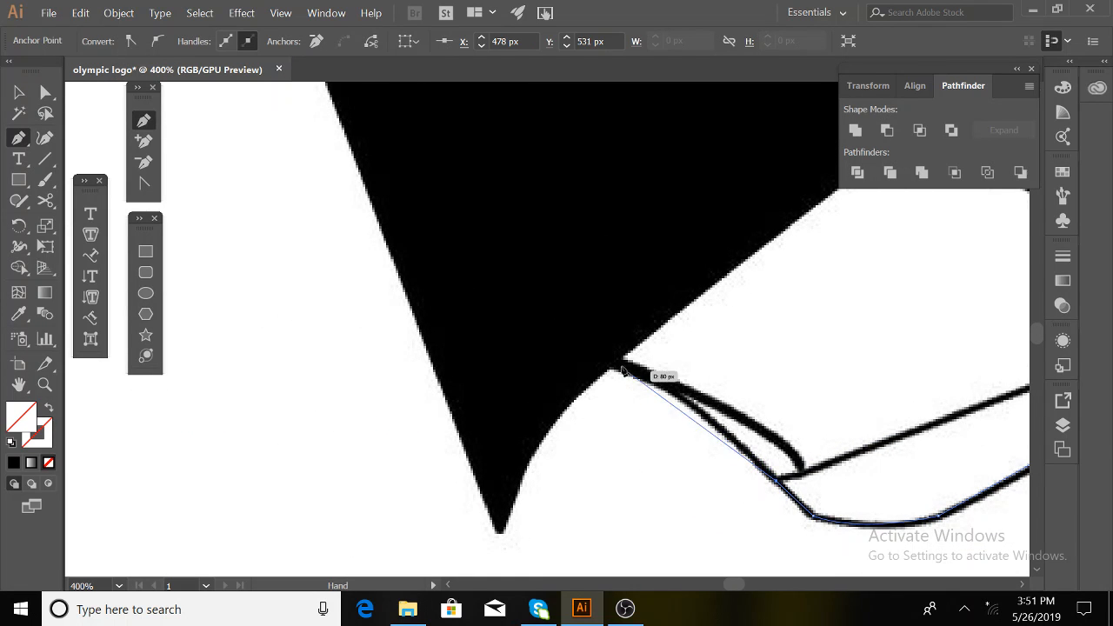
drag(614, 365, 569, 362)
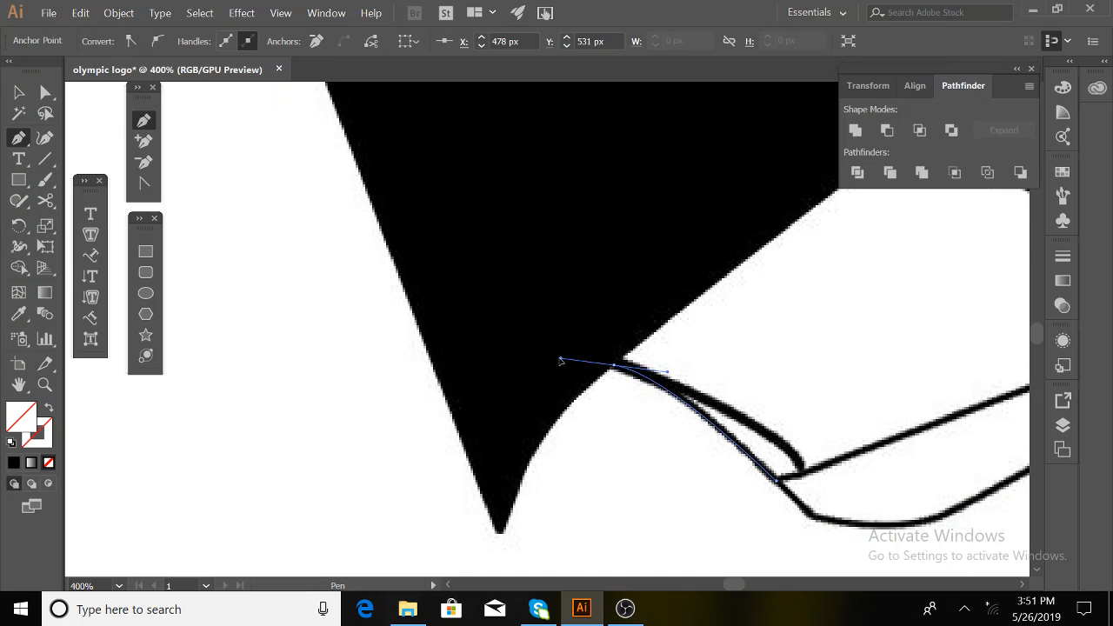
click(614, 365)
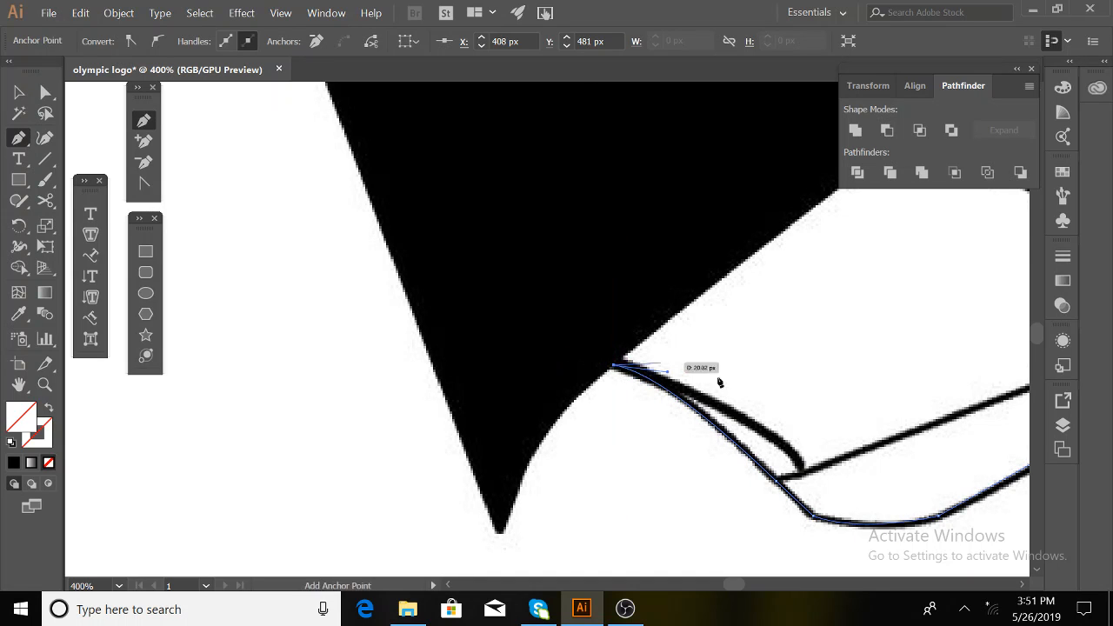
Trace the collar's inner lines from the mask edge through (489, 527) to (682, 455) px, plus the short join at the collar's front corner.
drag(803, 474, 835, 534)
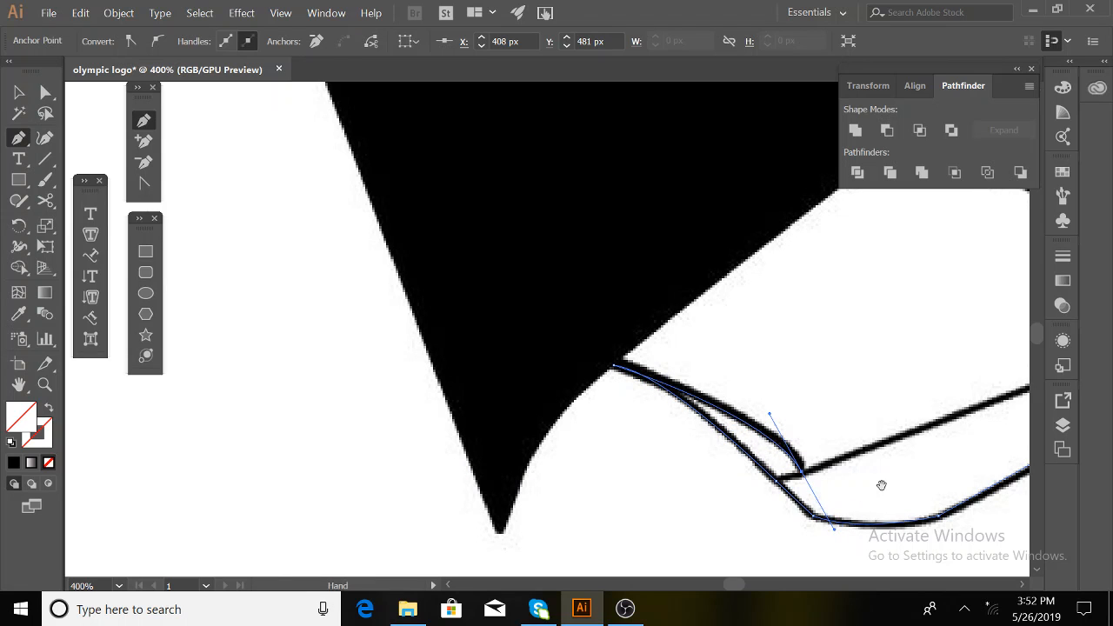
drag(882, 484, 446, 444)
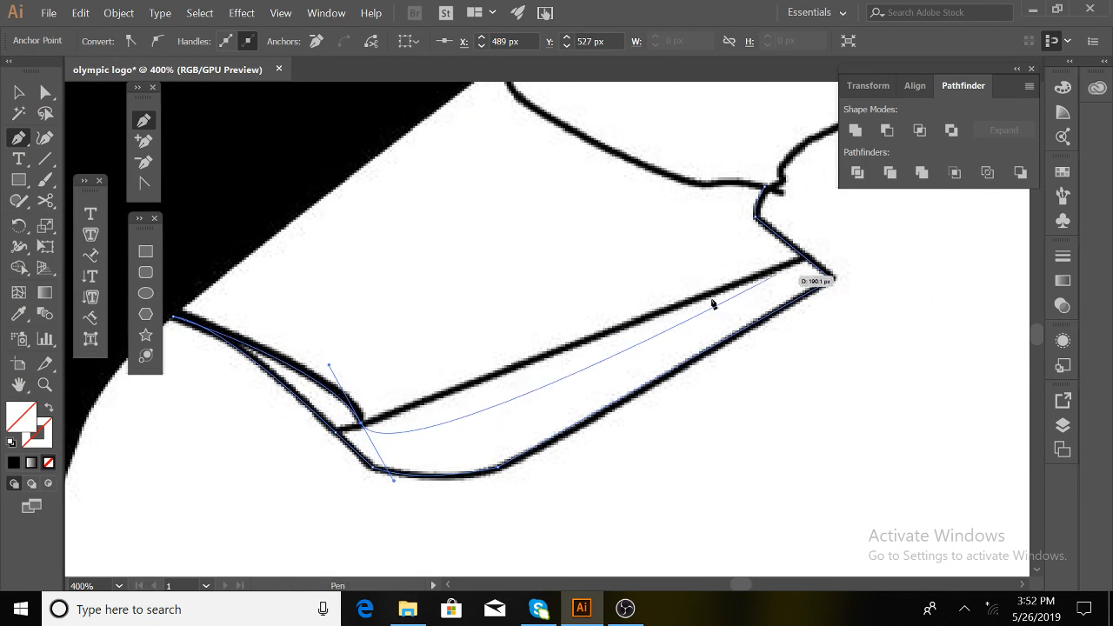
click(803, 259)
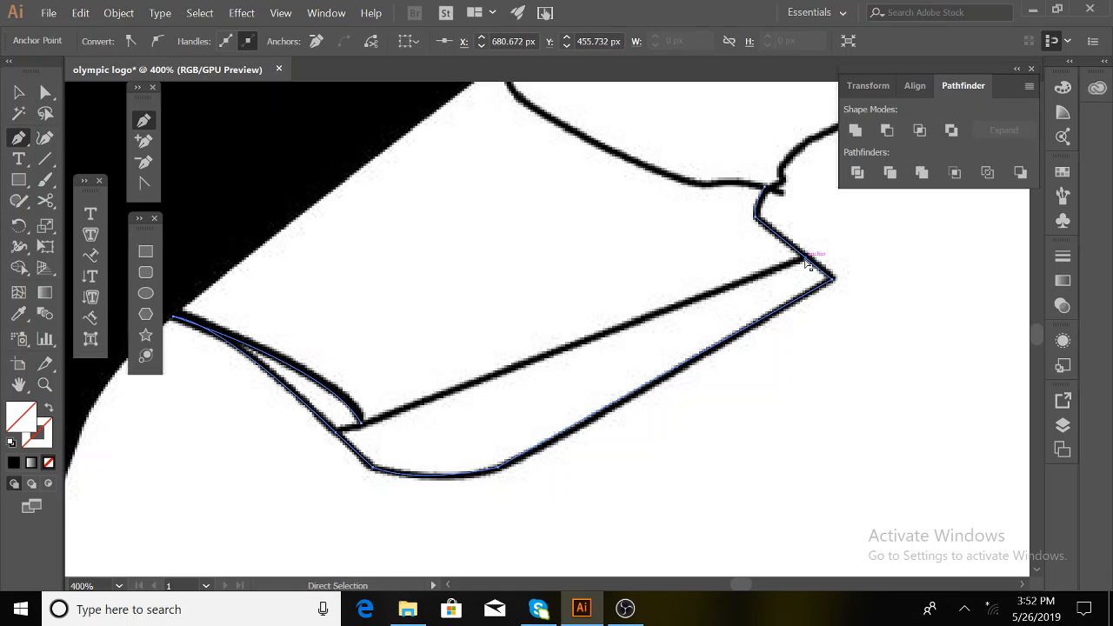
key(ctrl+z)
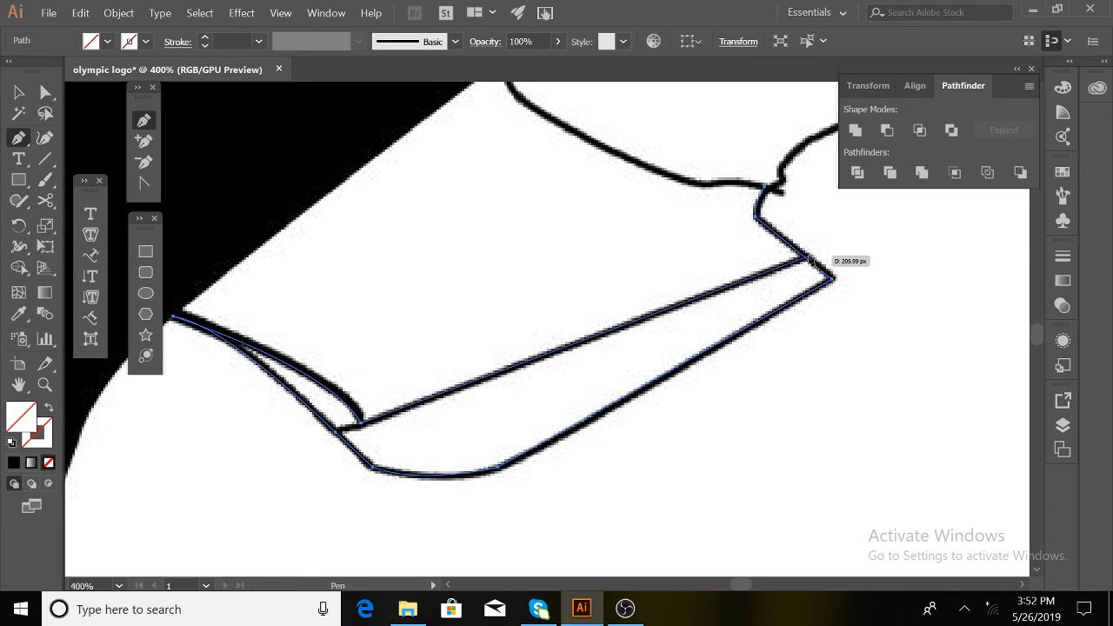
click(810, 259)
scroll(539, 400, down, 1)
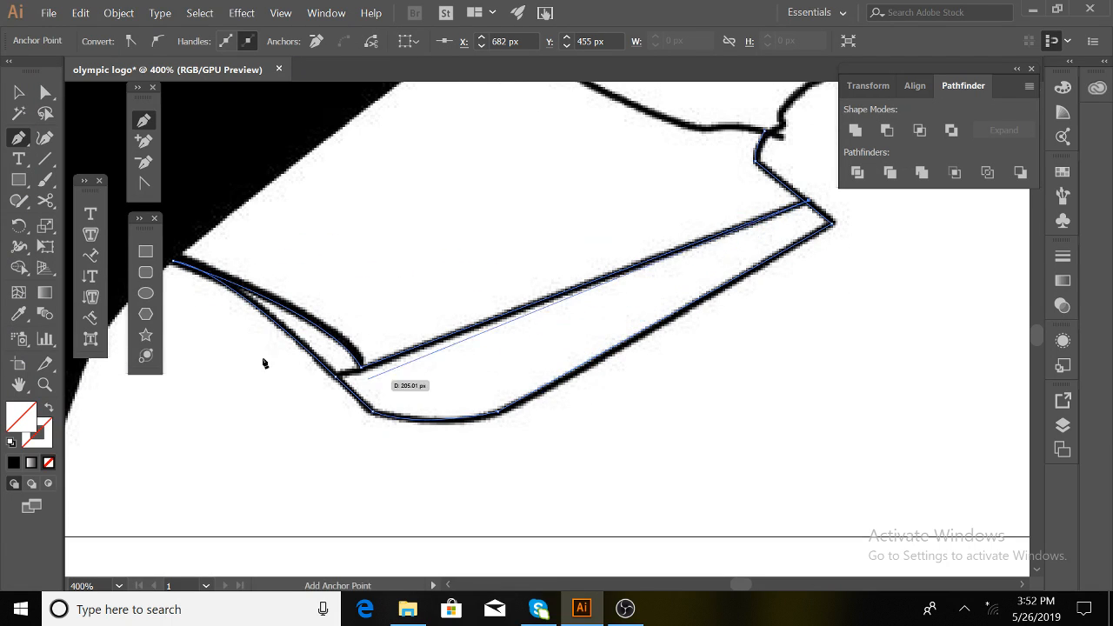
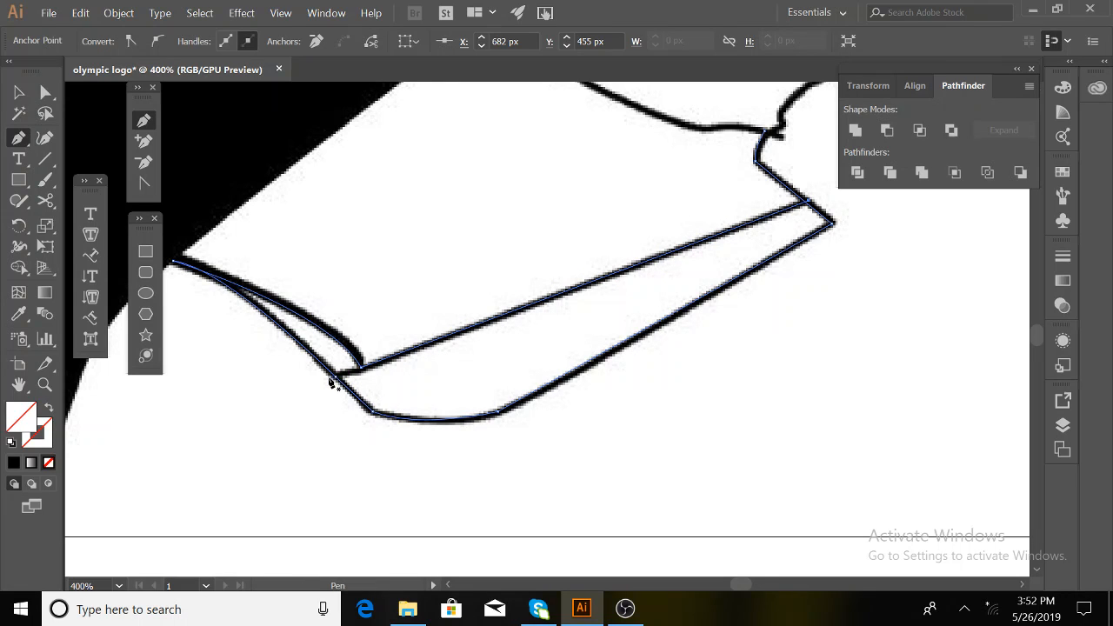
drag(344, 374, 361, 370)
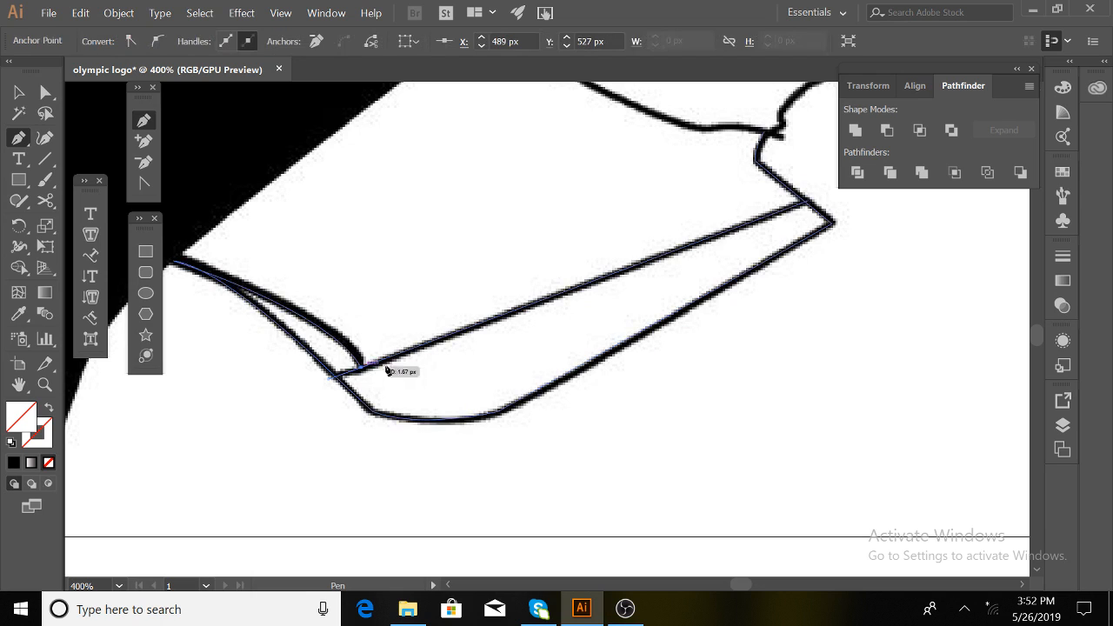
Select all the traced neck and collar paths together.
key(v)
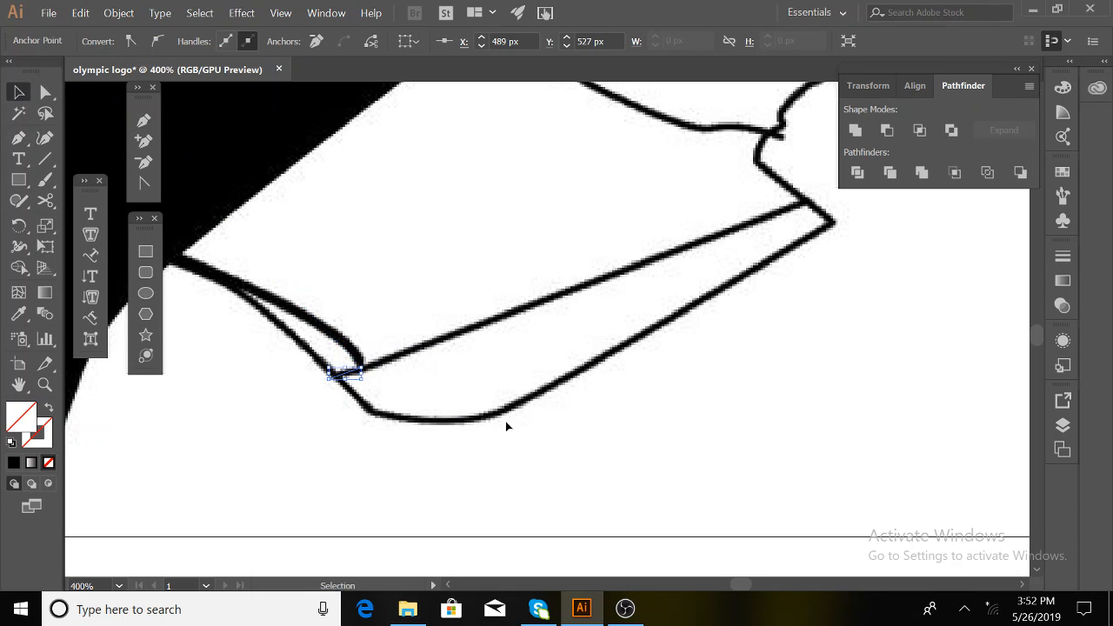
click(427, 405)
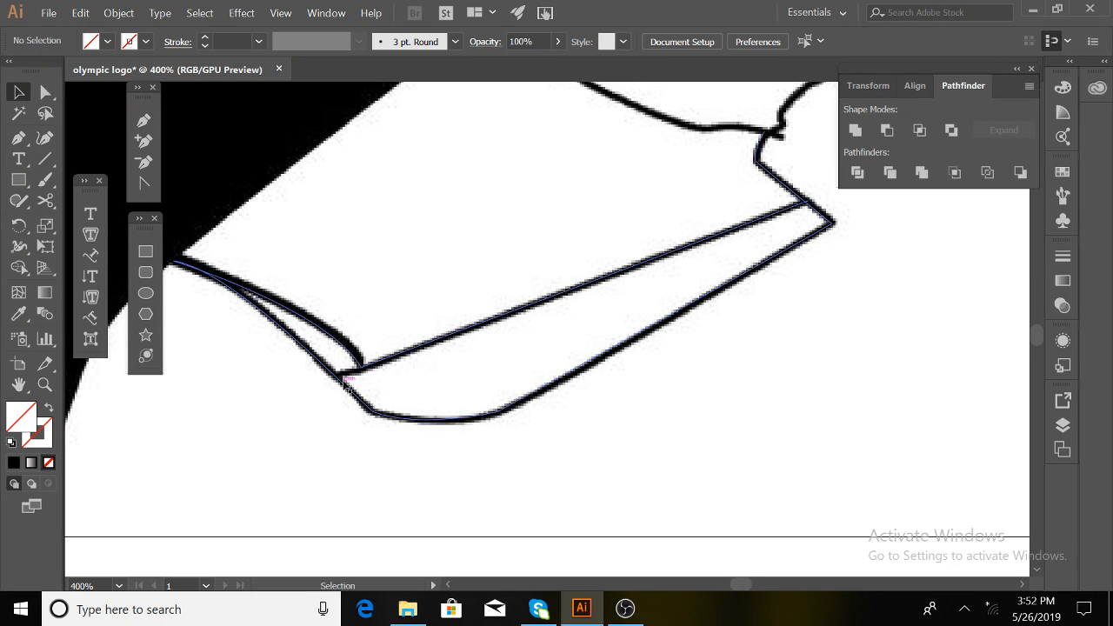
click(348, 372)
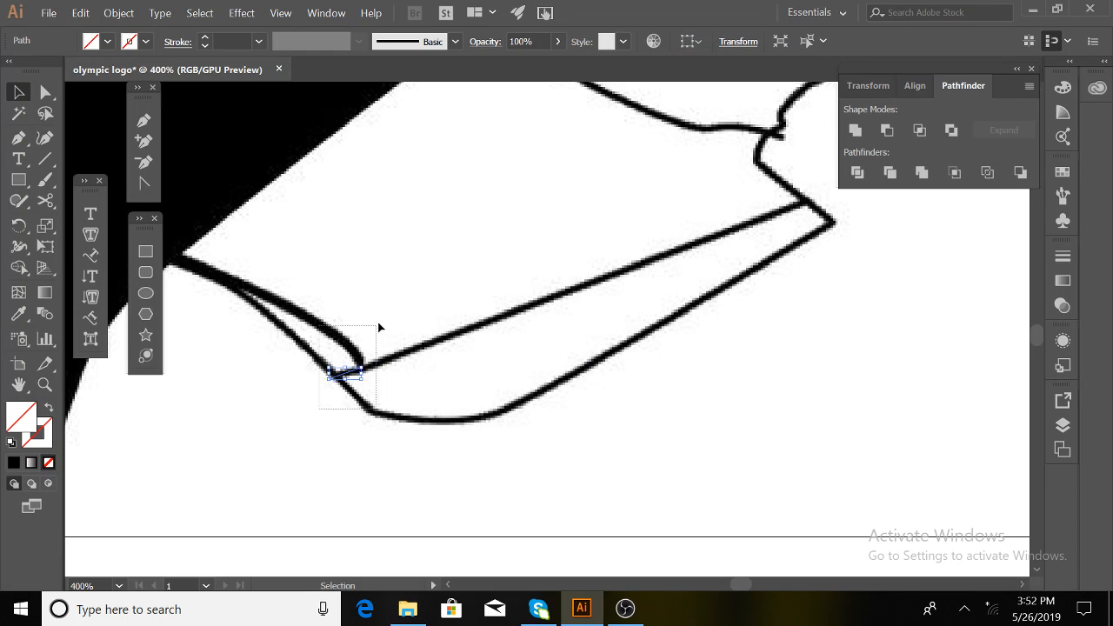
shift+click(380, 326)
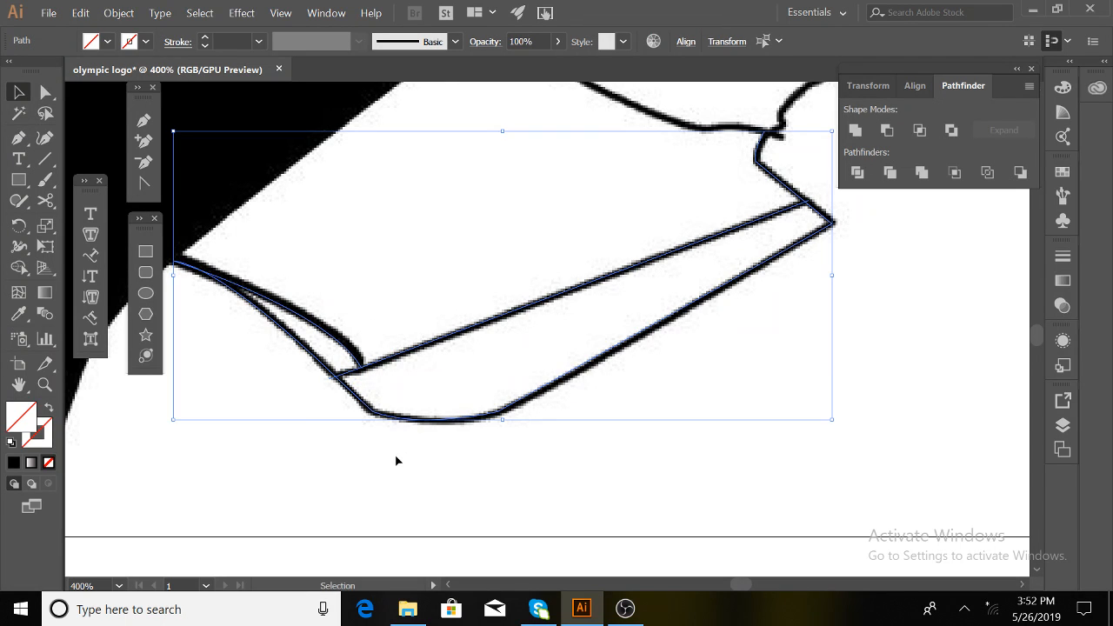
Try to trace the short curve from the forehead line to the inner end of the eyebrow with the Pen tool.
key(ctrl+minus)
key(space)
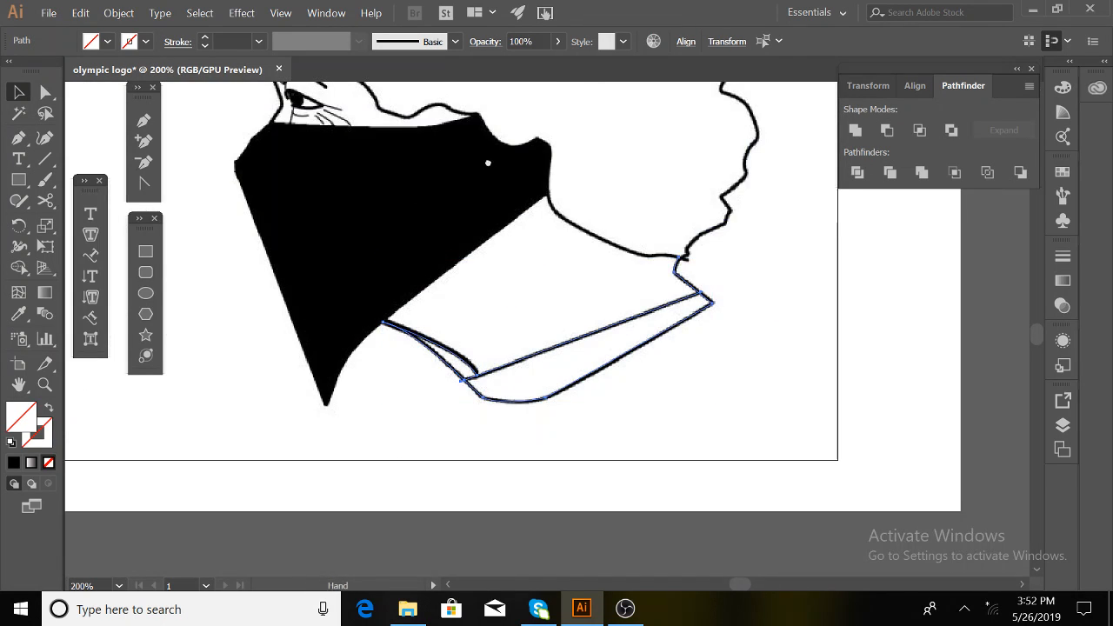
drag(488, 162, 588, 345)
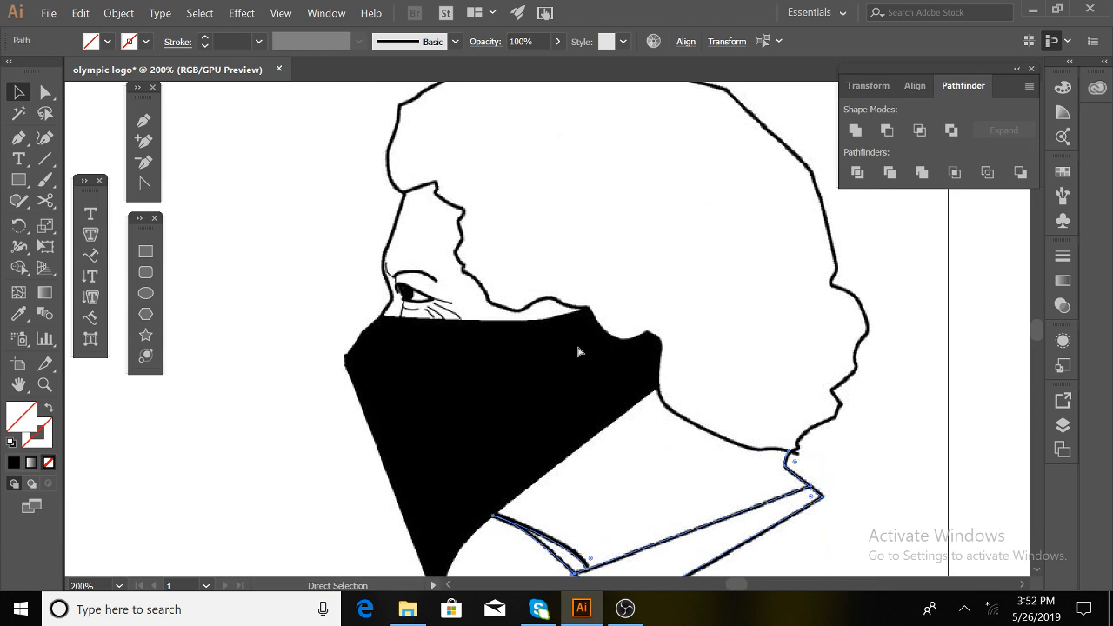
key(ctrl+plus)
key(space)
drag(437, 208, 625, 425)
drag(489, 296, 574, 467)
drag(496, 342, 523, 343)
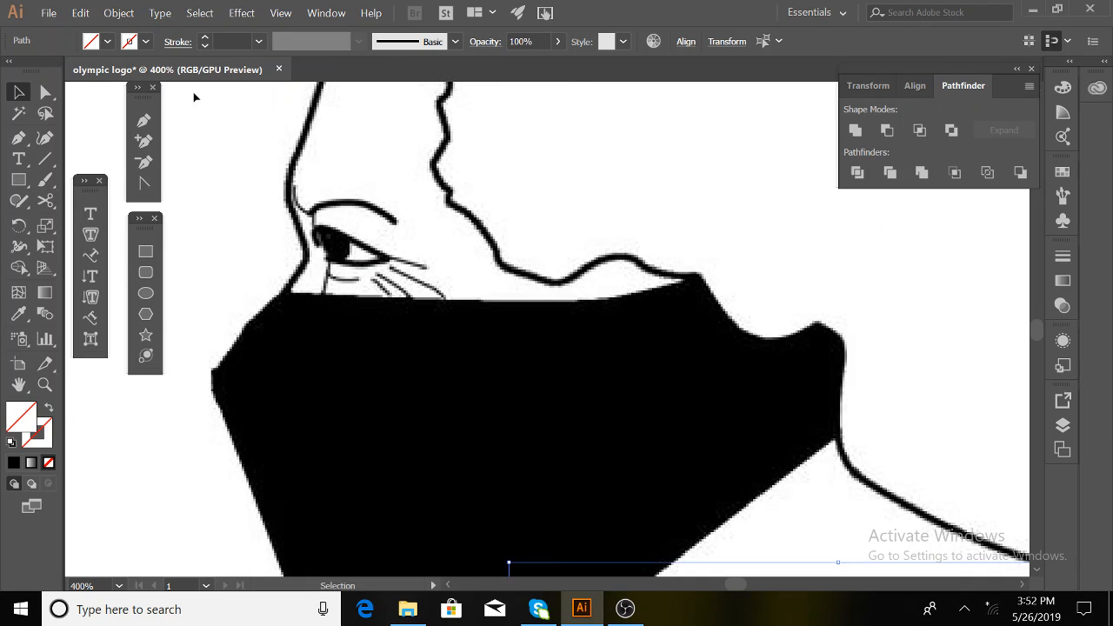
click(140, 122)
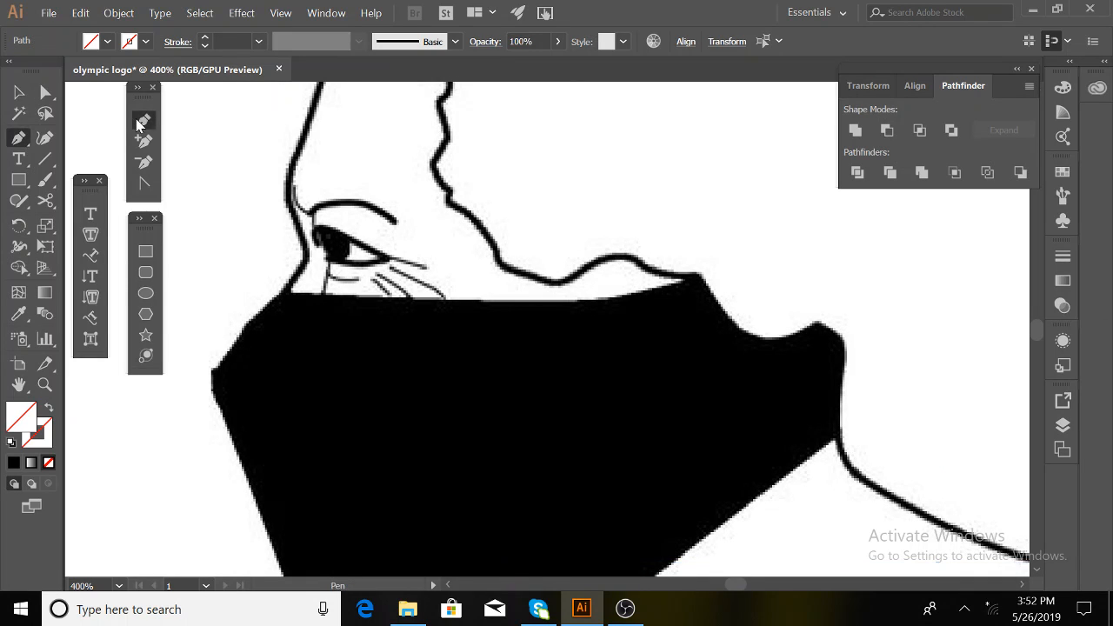
click(290, 187)
click(314, 216)
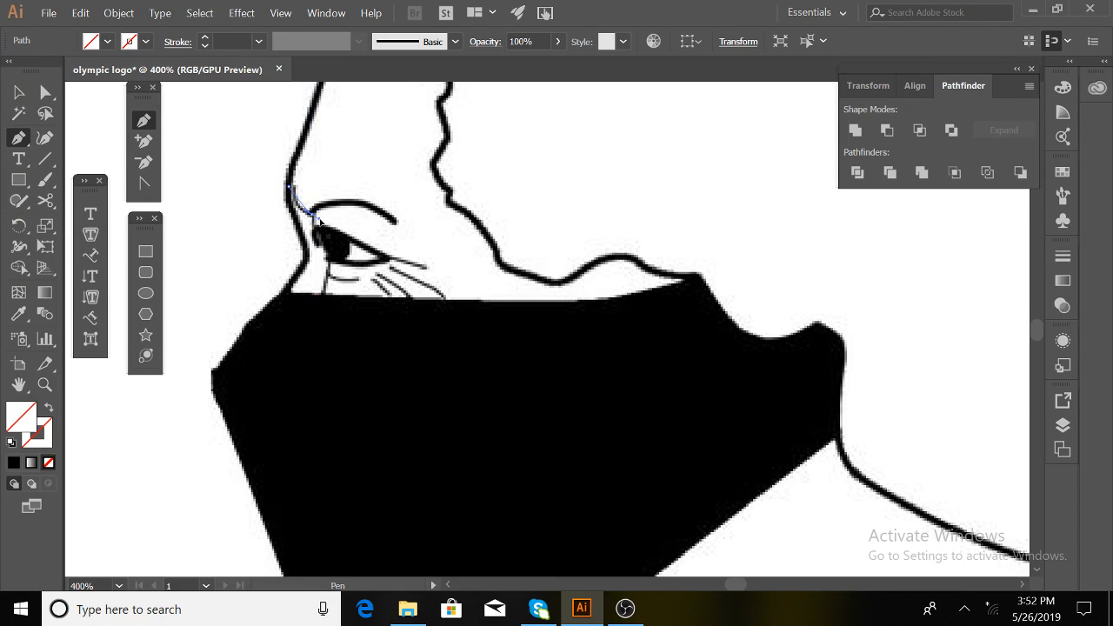
Try to reshape the short nose-bridge curve by adjusting its end anchor and handles beside the eyebrow.
drag(334, 218, 270, 130)
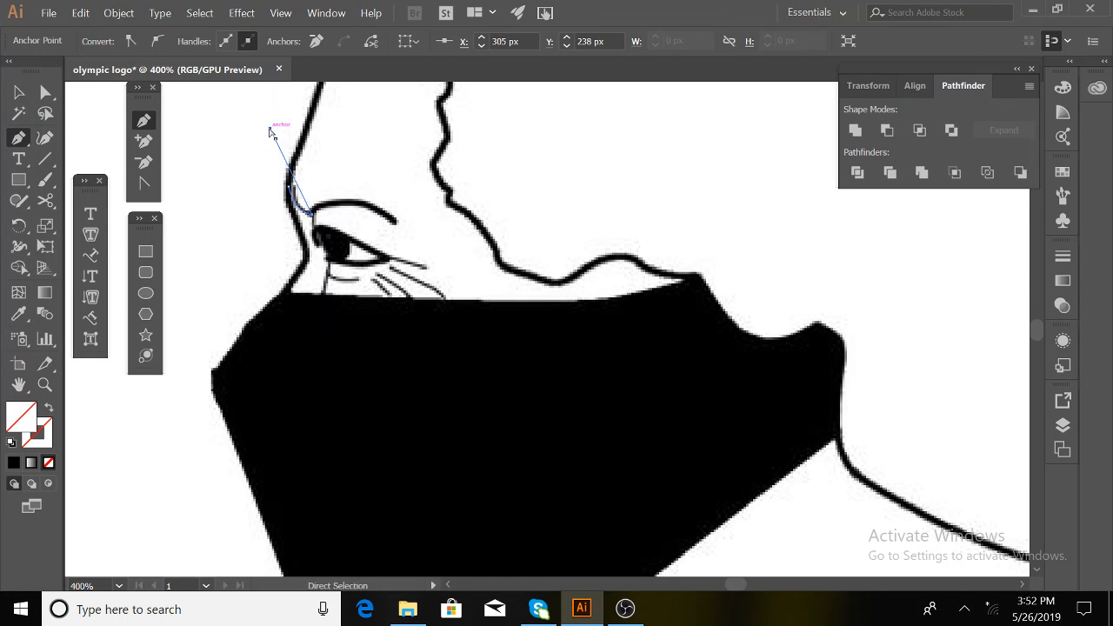
drag(315, 214, 315, 221)
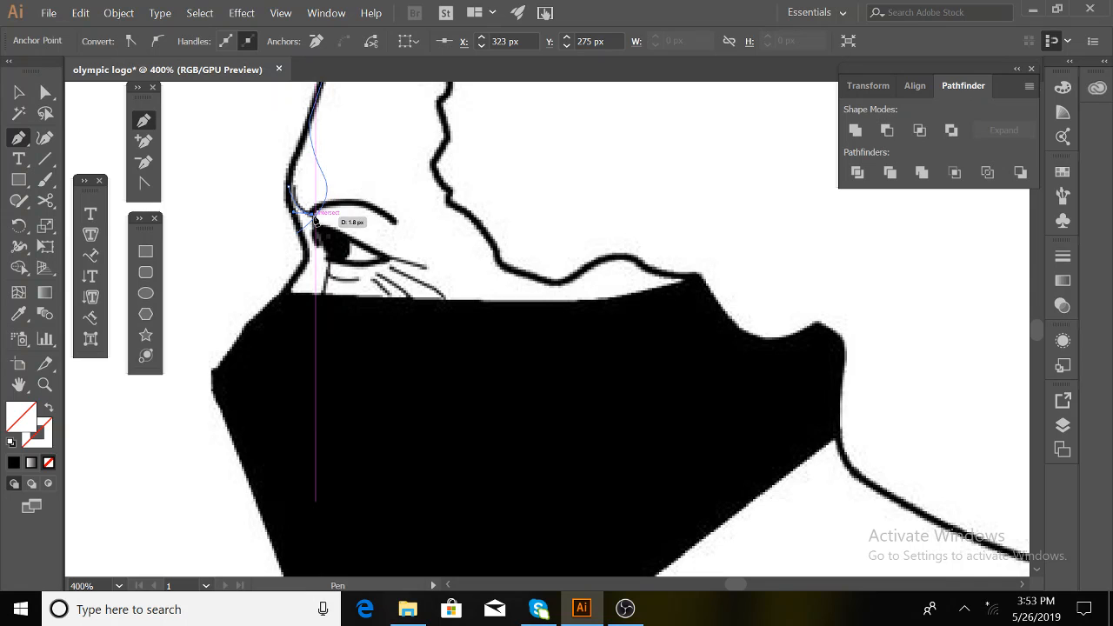
key(v)
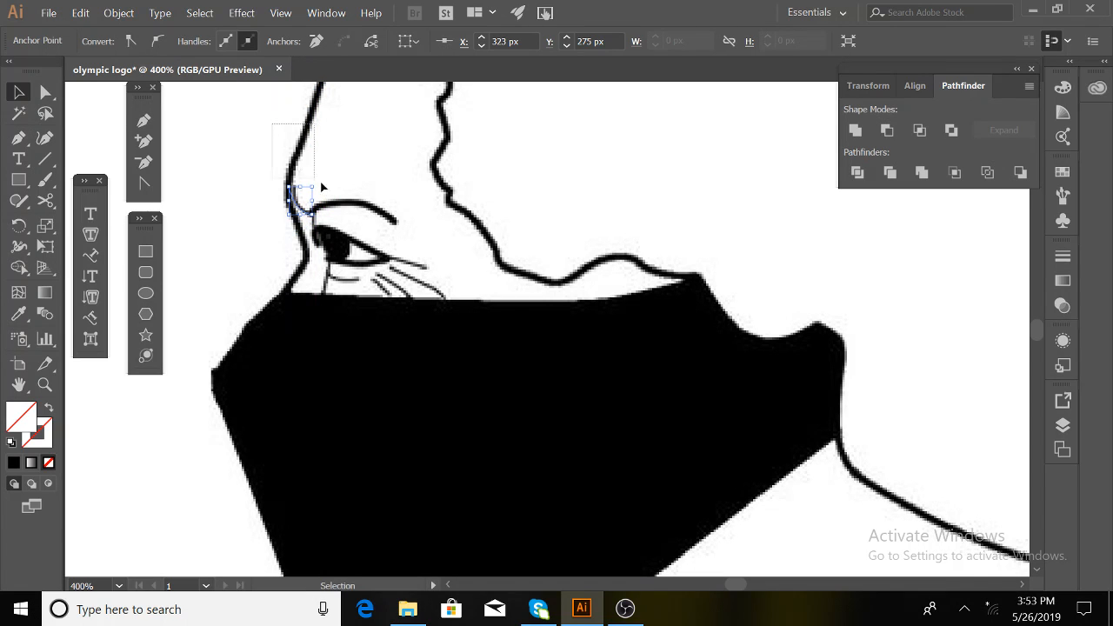
click(331, 193)
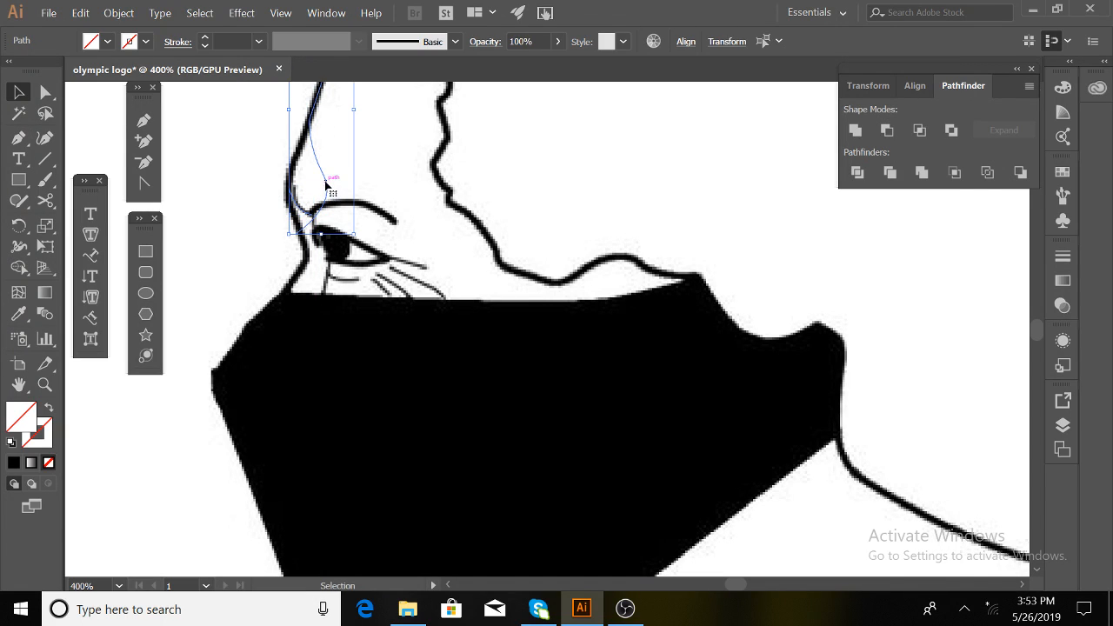
scroll(325, 185, up, 5)
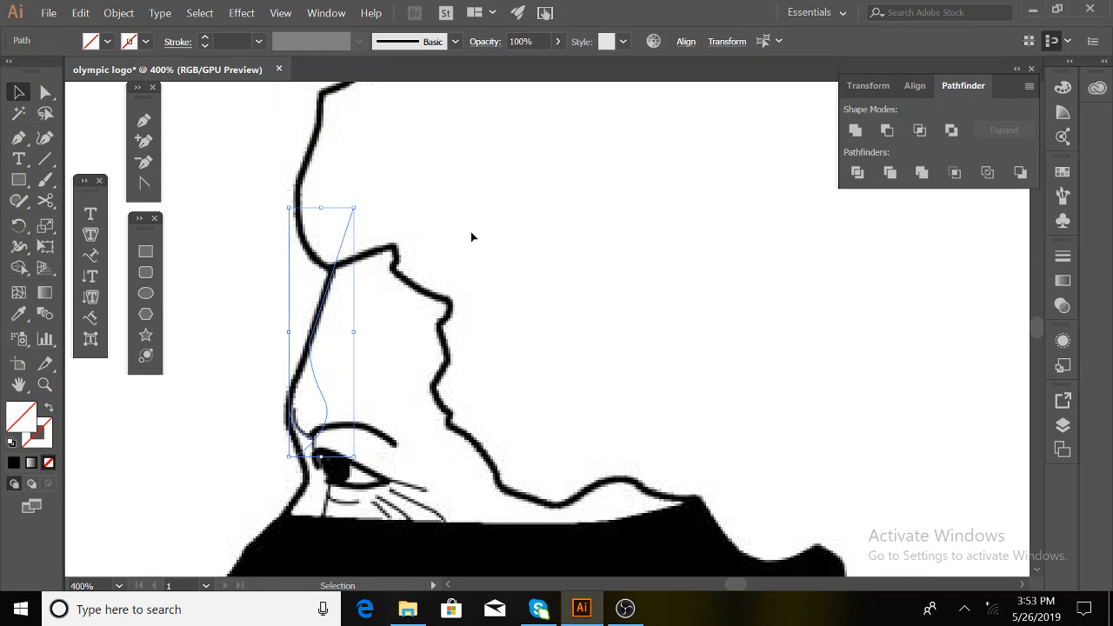
key(a)
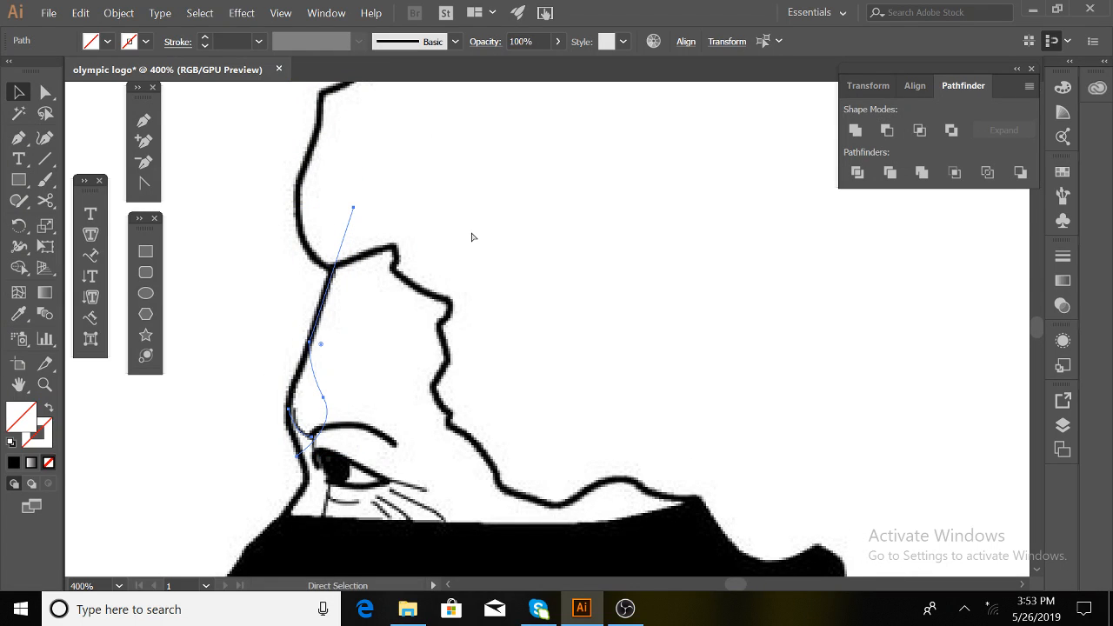
Unlock the masked-head reference image and cut it from the artboard.
key(ctrl+minus)
key(ctrl+minus)
key(ctrl+minus)
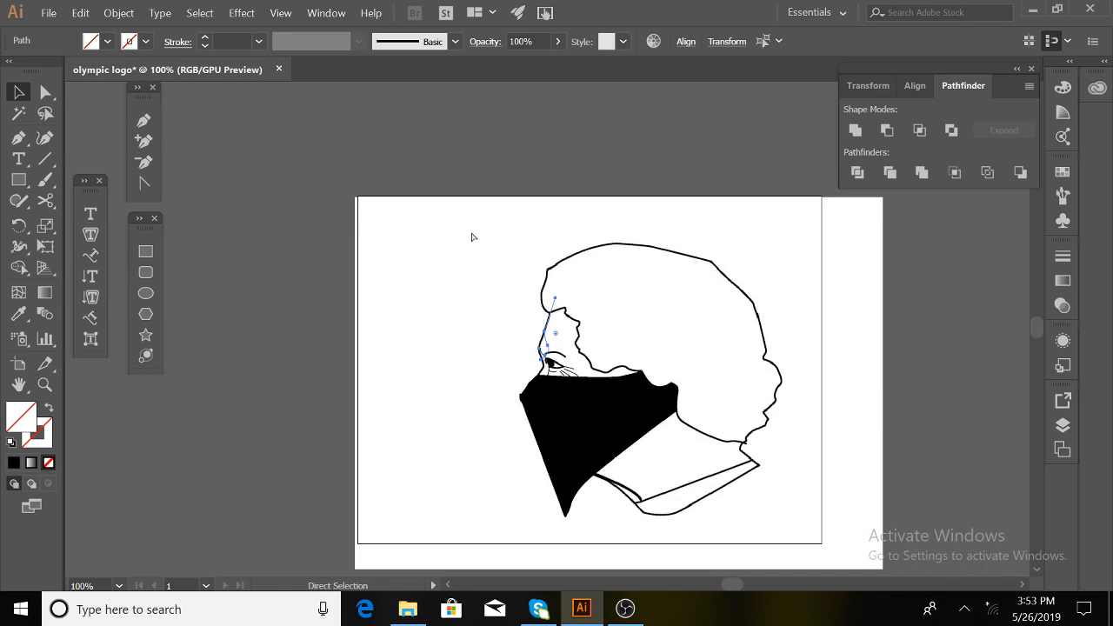
key(v)
click(423, 415)
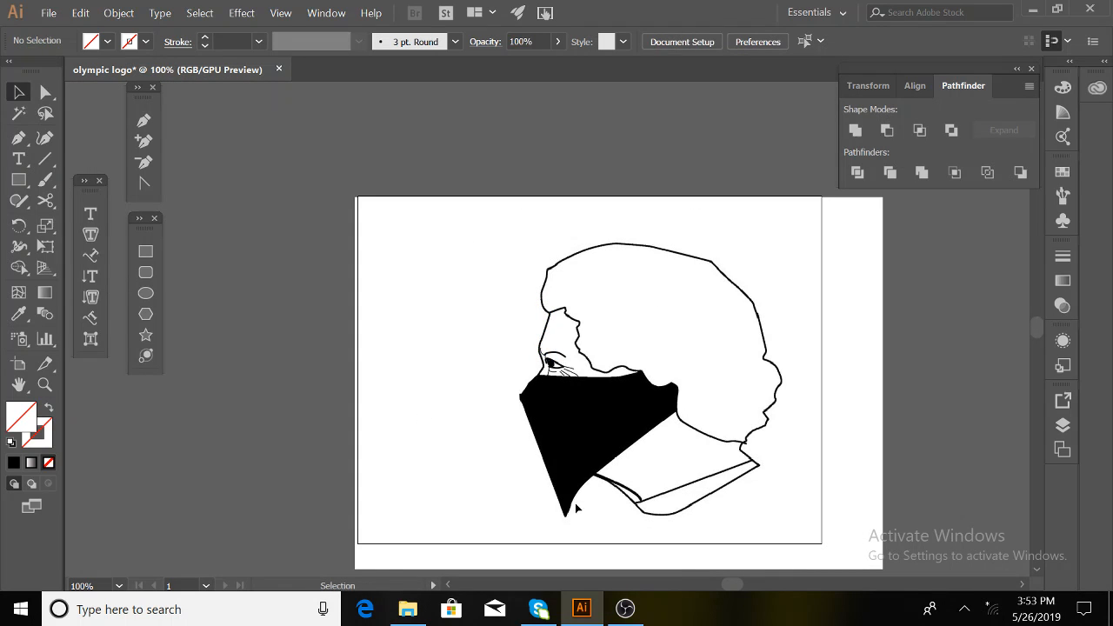
drag(504, 485, 259, 383)
key(ctrl+alt+2)
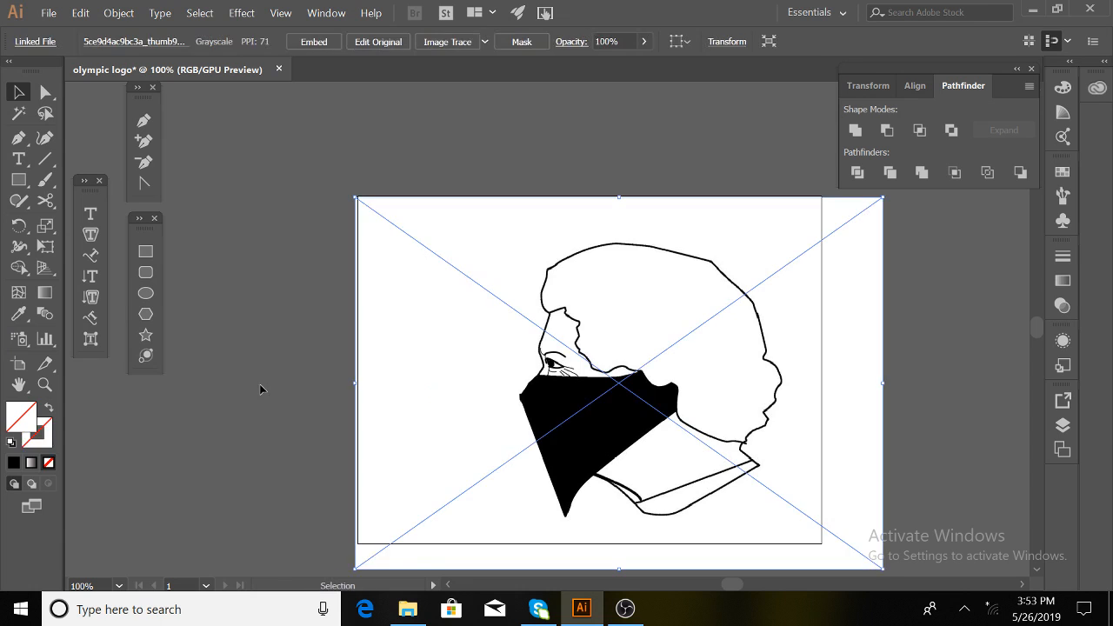
key(Delete)
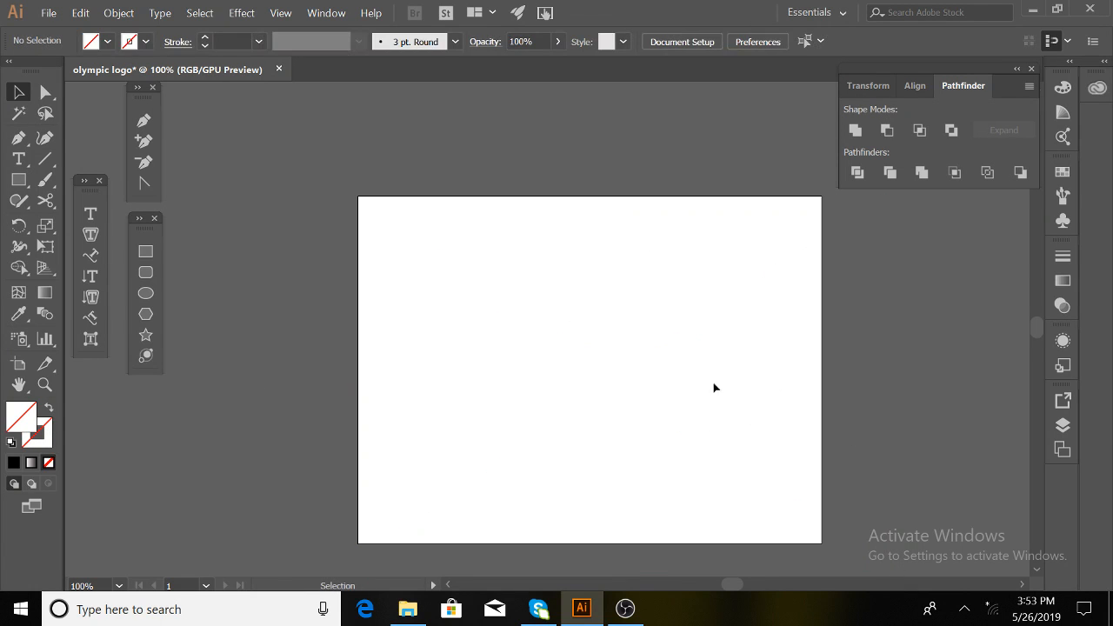
Delete the short unstroked curve traced at the bridge of the nose.
drag(414, 225, 782, 472)
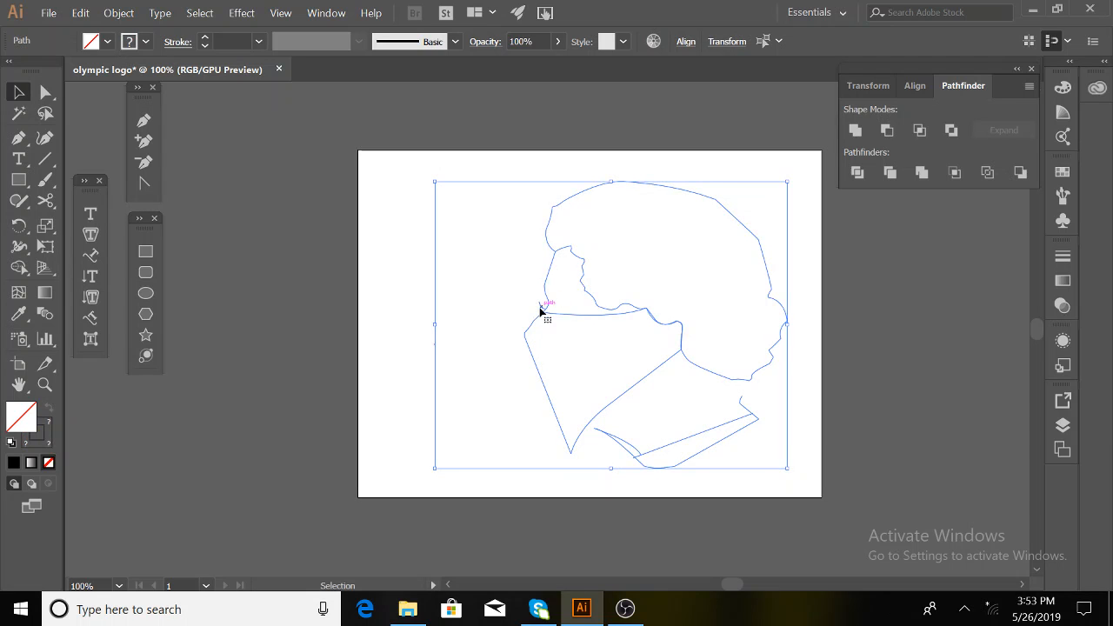
key(Delete)
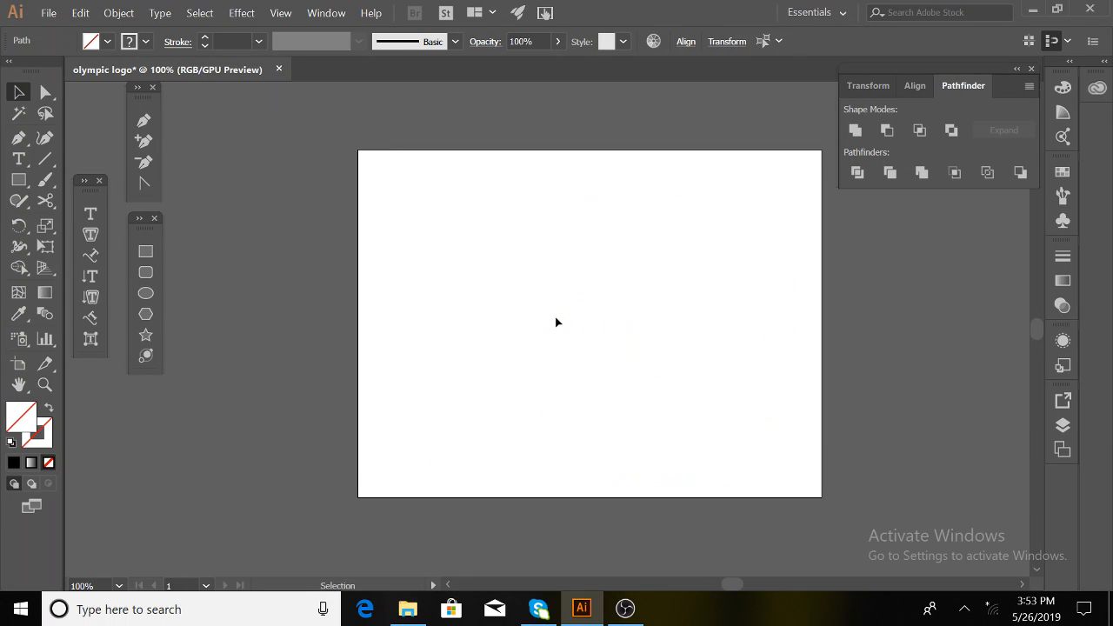
key(ctrl+z)
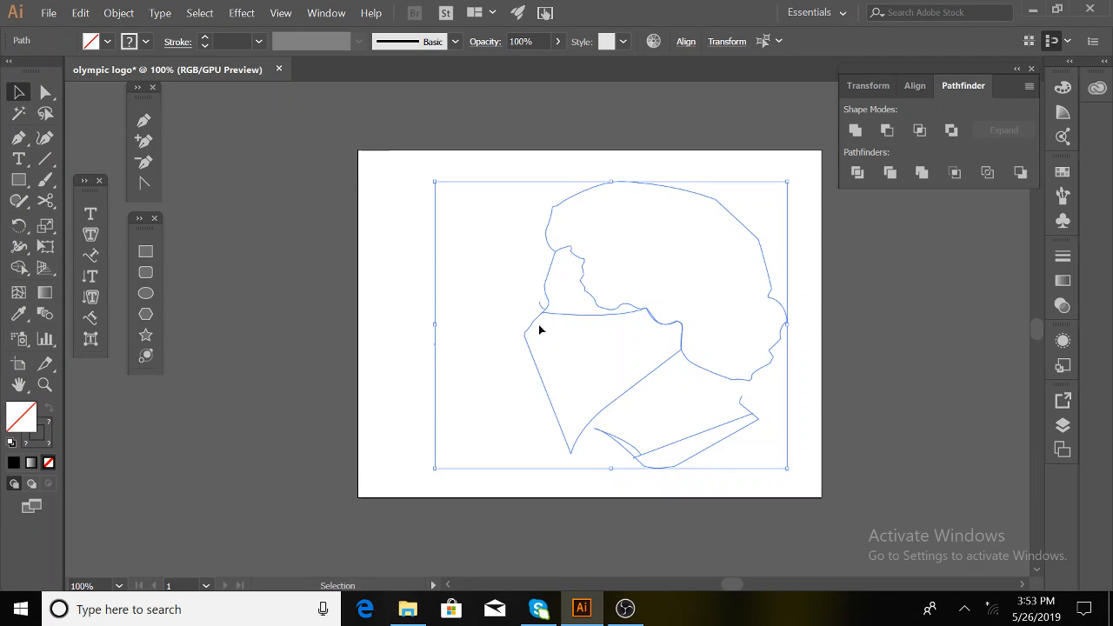
key(Delete)
click(541, 309)
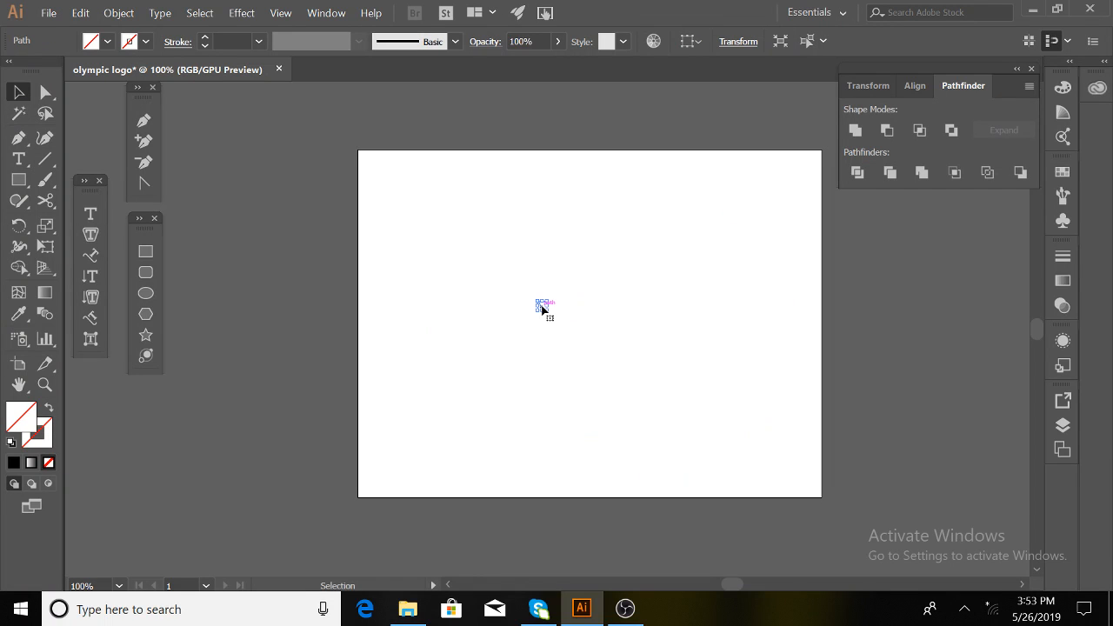
key(Delete)
Give all the traced head, mask and collar paths a black 3 pt stroke.
drag(466, 183, 757, 494)
click(207, 38)
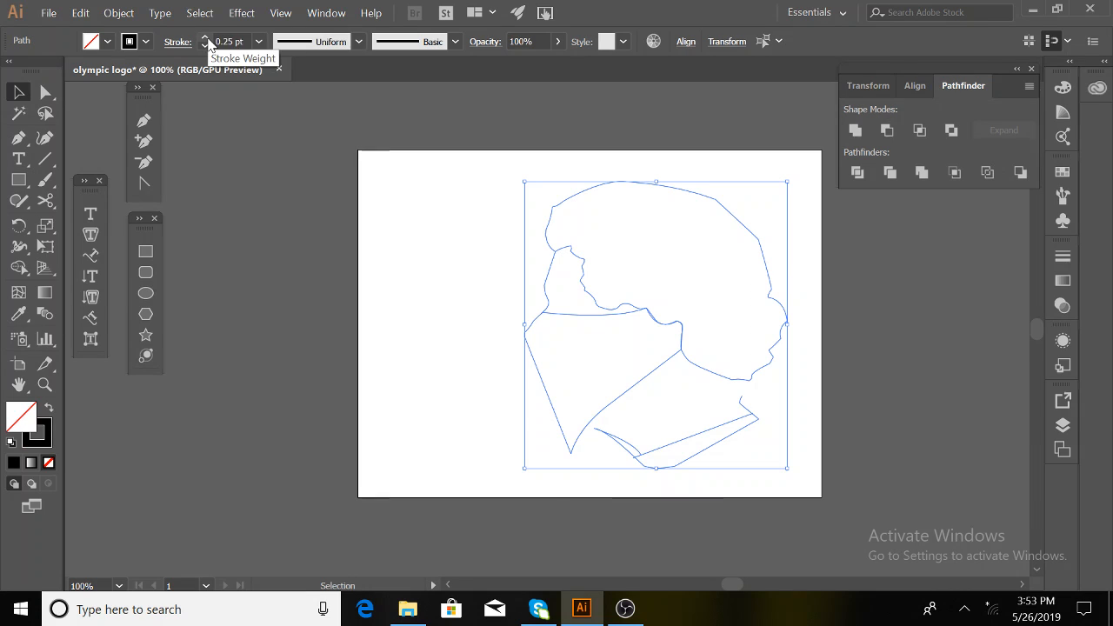
click(206, 38)
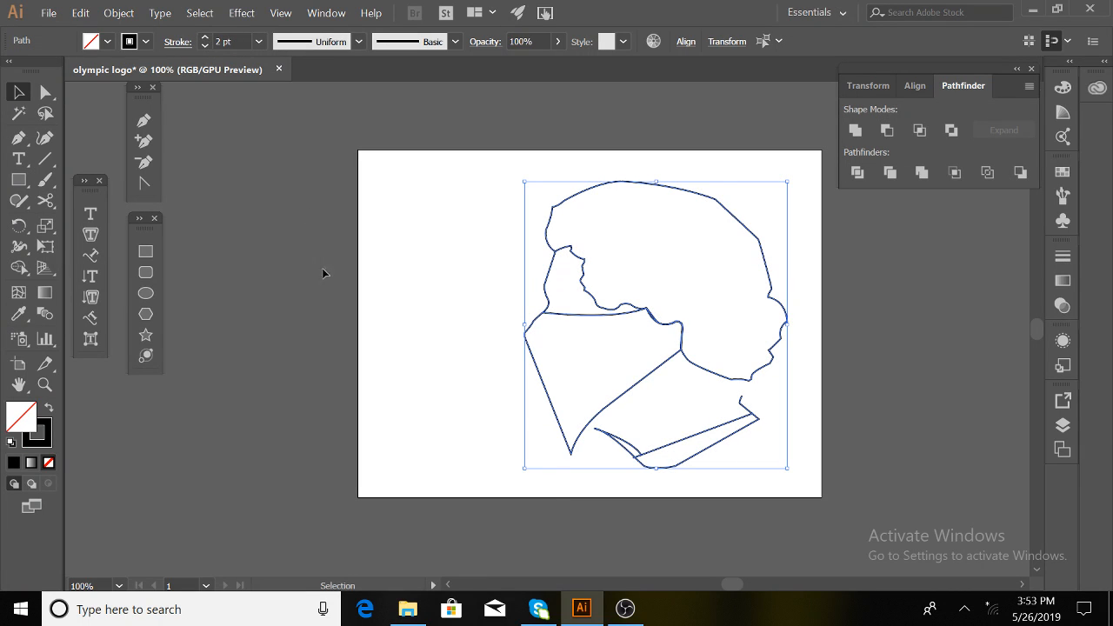
click(206, 37)
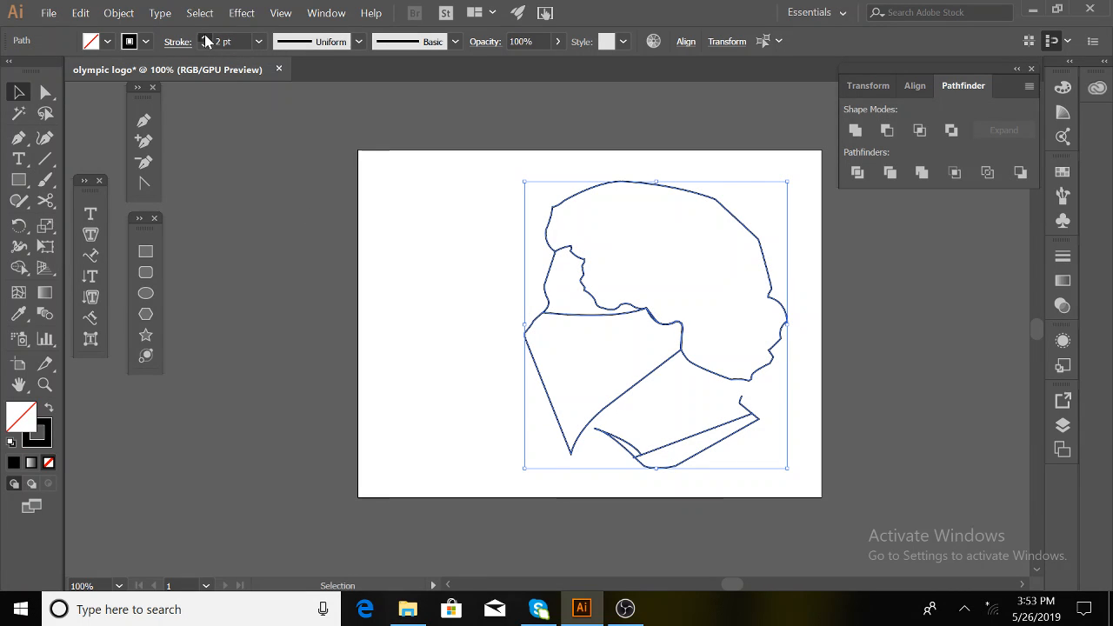
click(416, 296)
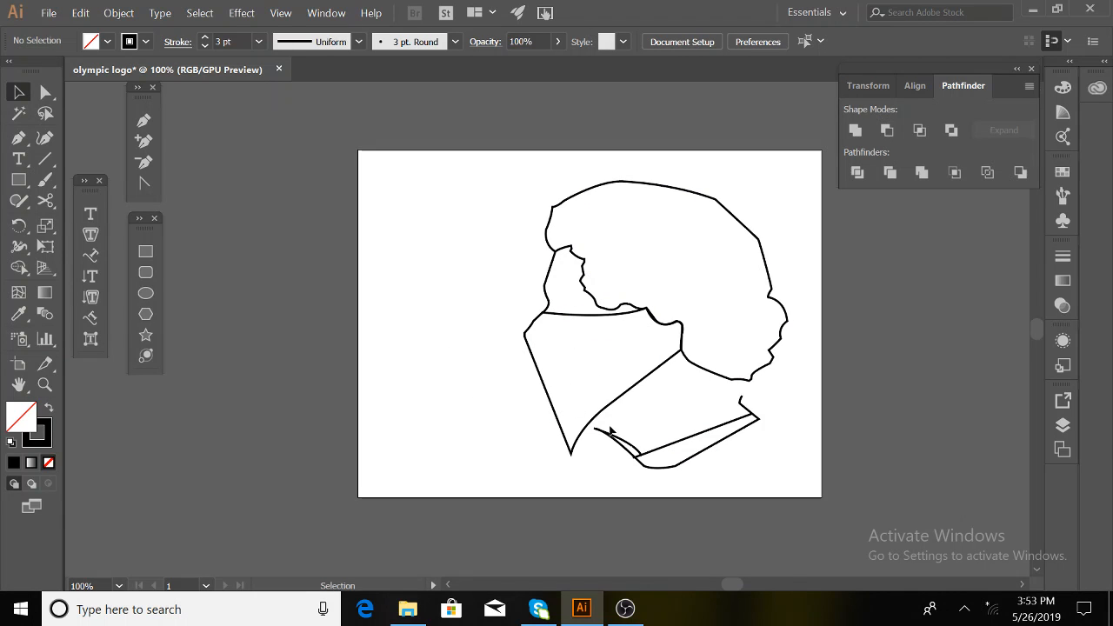
Paste the reference image back and move its upper-left corner to the artboard's upper-left corner.
scroll(612, 431, up, 1)
key(ctrl+v)
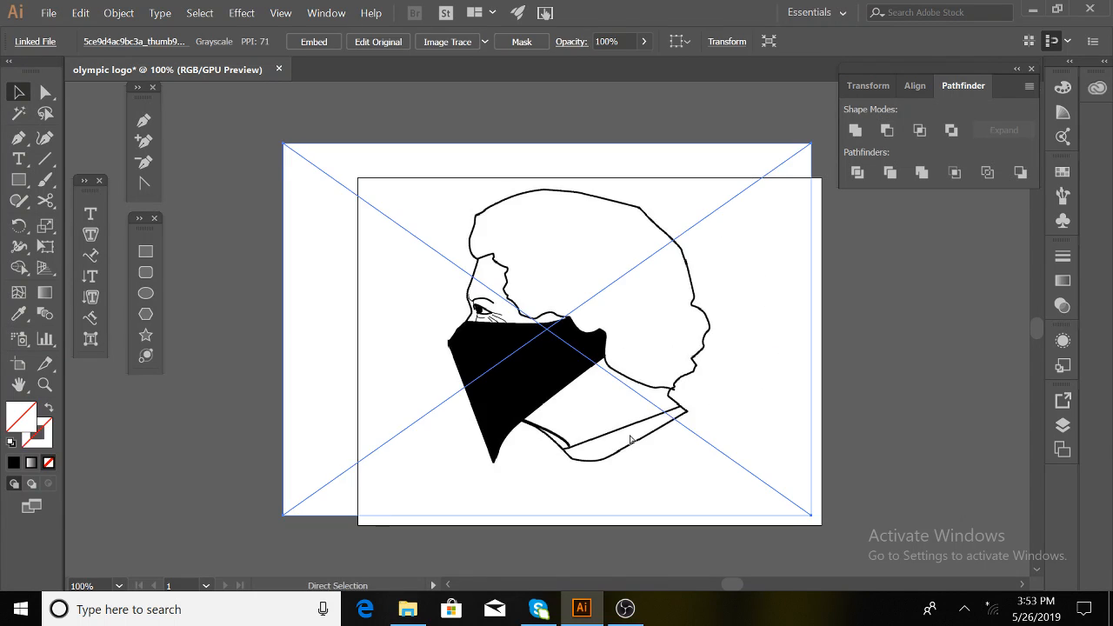
key(v)
drag(314, 352, 384, 392)
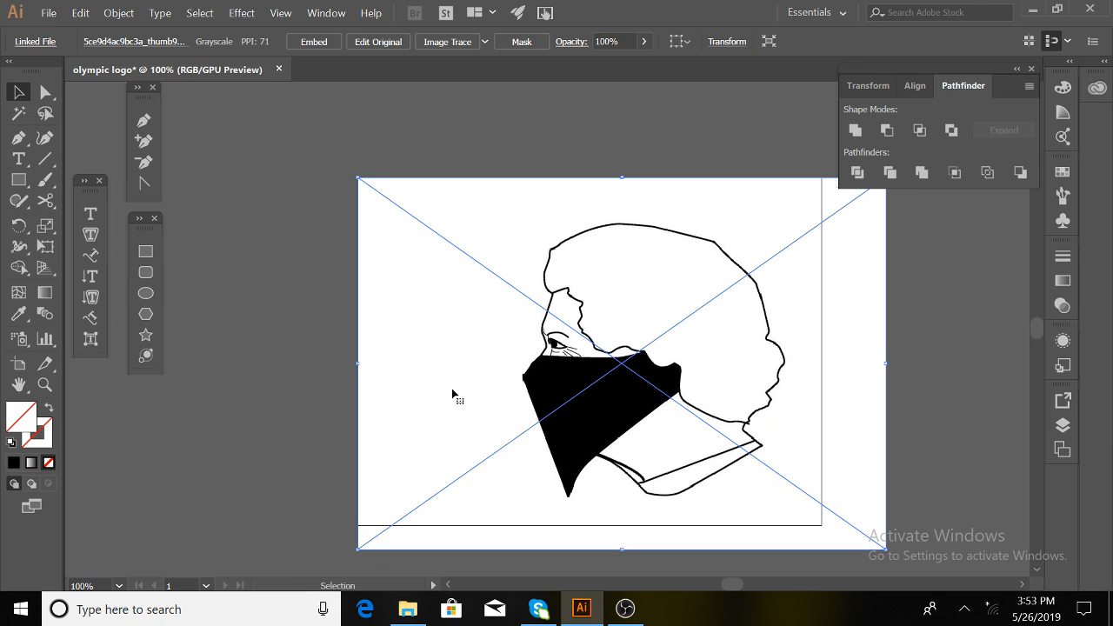
Send the pasted reference image to the back, behind the traced paths.
scroll(644, 395, up, 2)
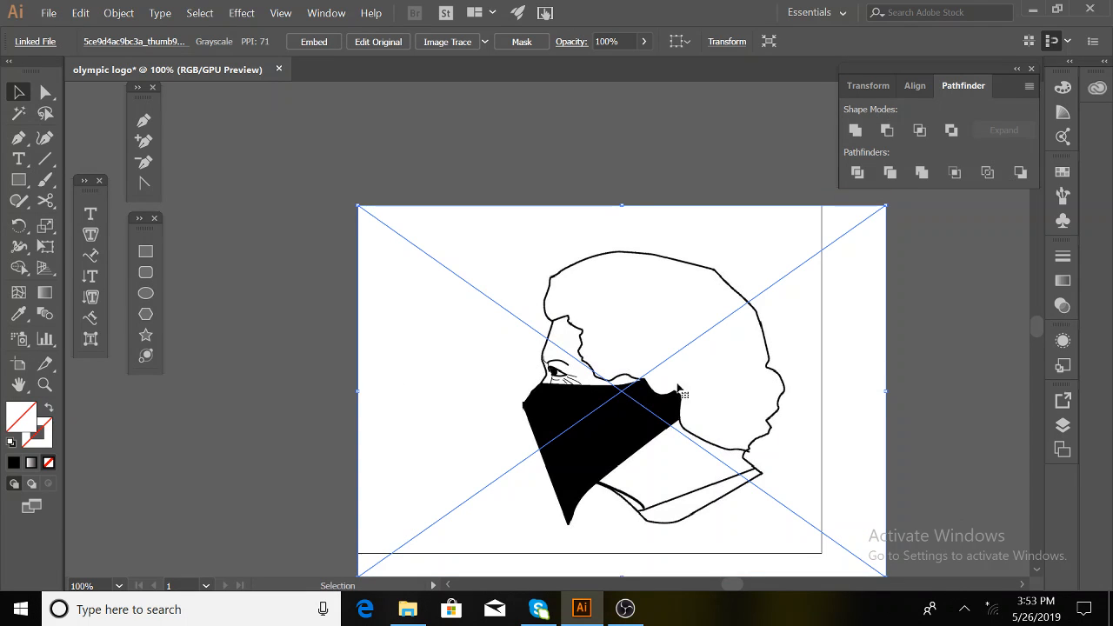
right_click(393, 315)
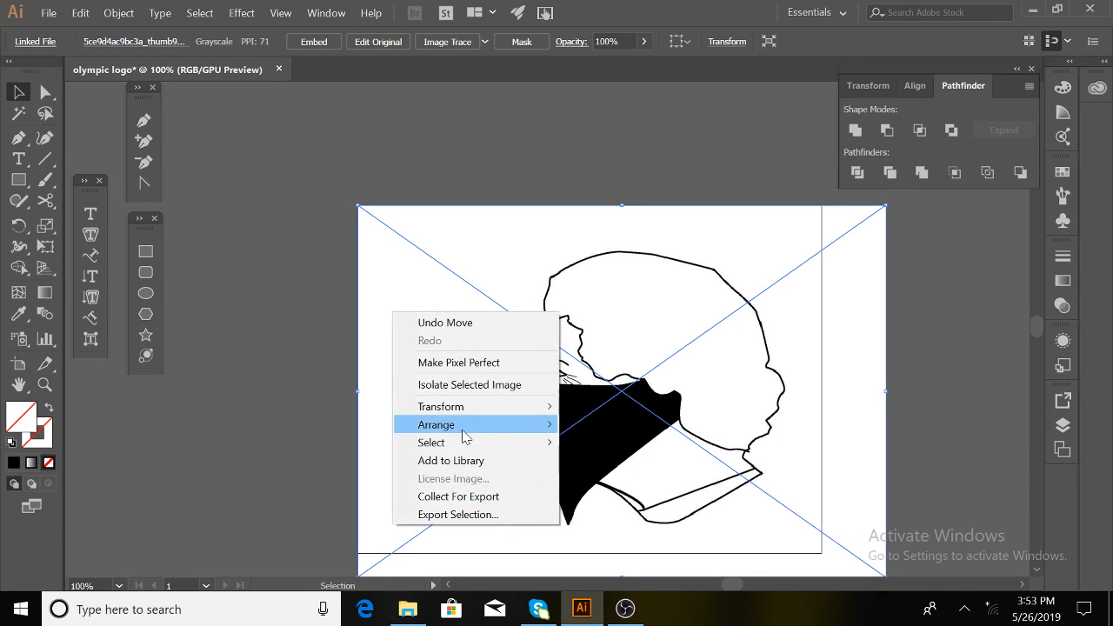
mouse_move(461, 427)
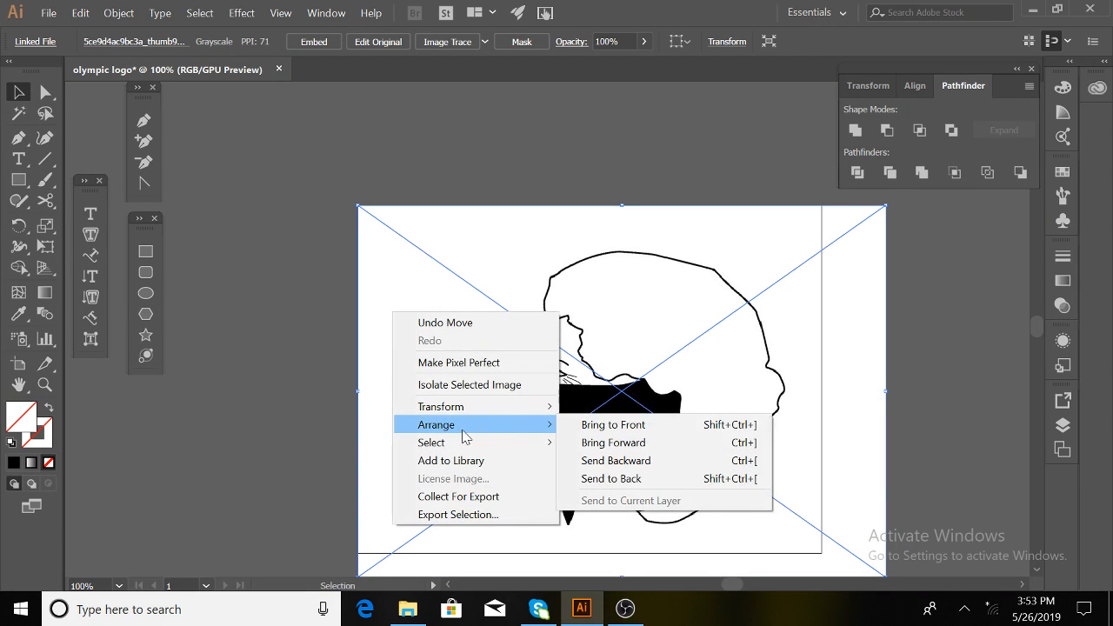
click(608, 479)
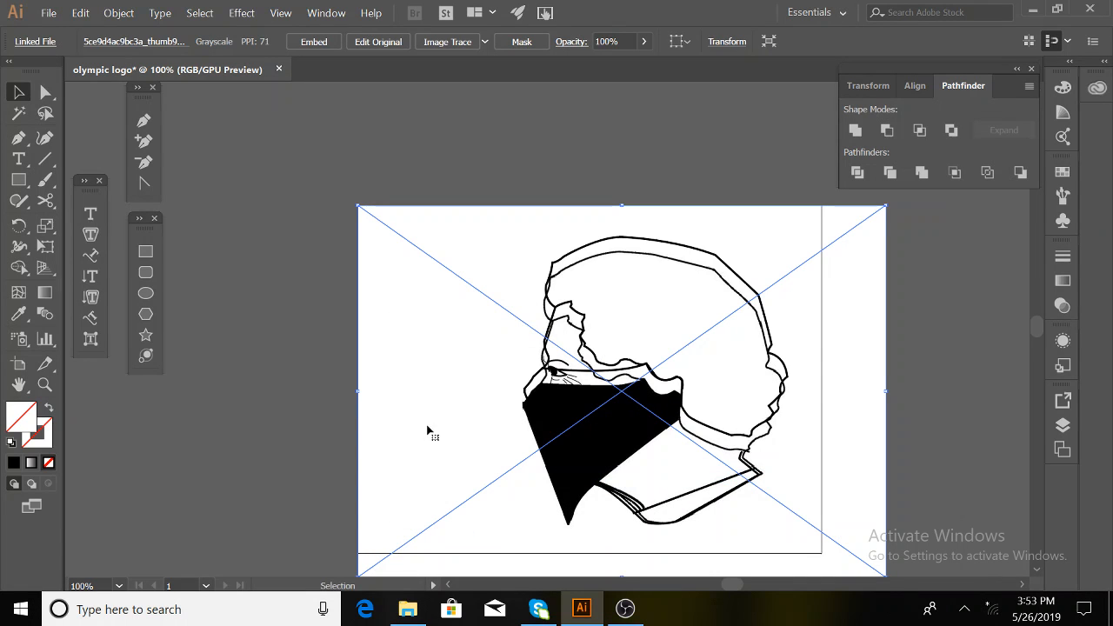
Move the reference image slightly upward so its hair outline lines up with the traced hair path.
drag(427, 429, 424, 420)
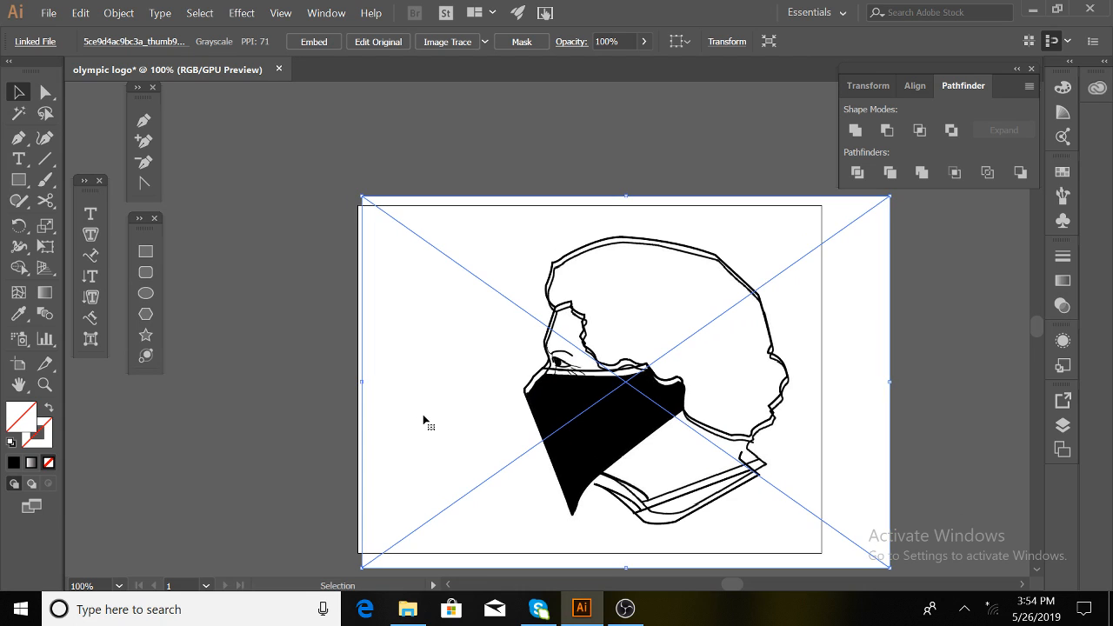
key(Up)
key(Up)
key(Up)
key(Up)
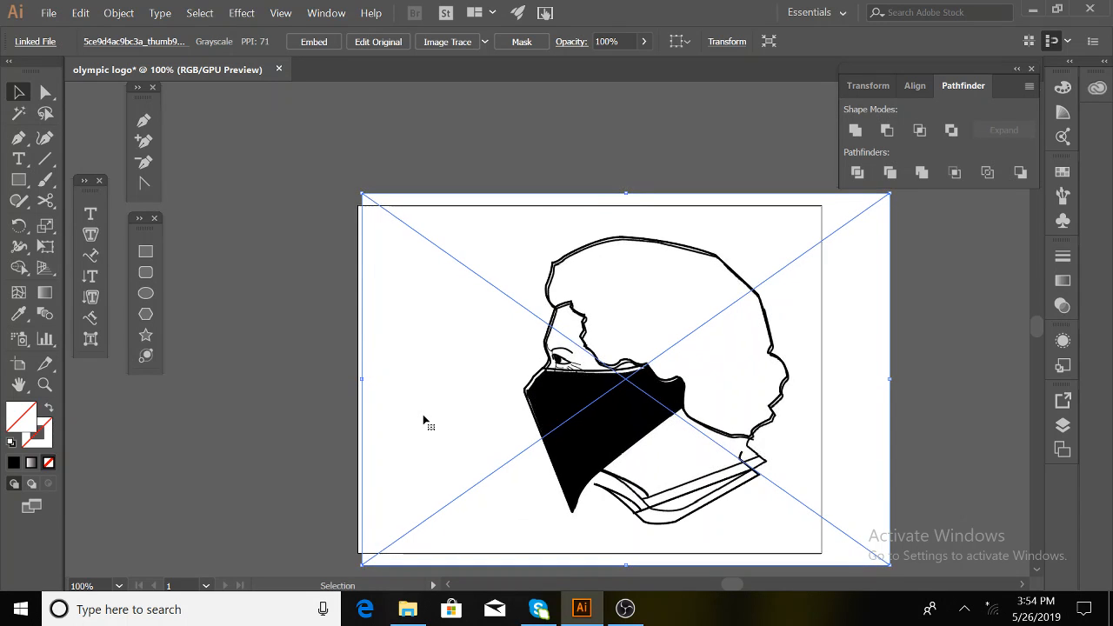
key(Up)
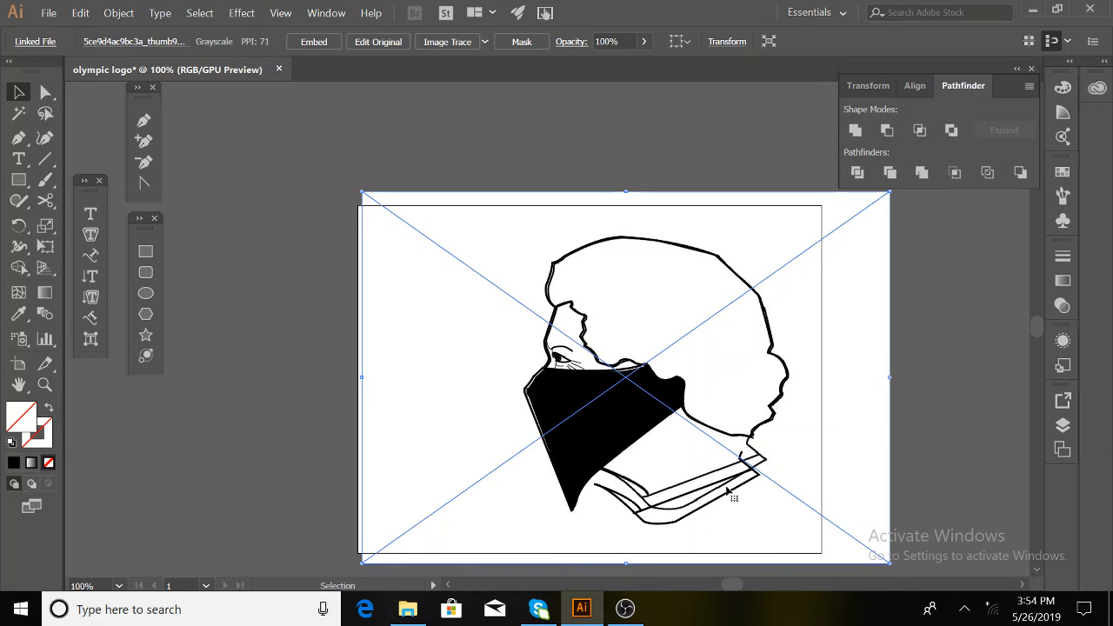
Lock the placed reference image of the masked figure so it cannot be selected.
click(637, 514)
click(623, 531)
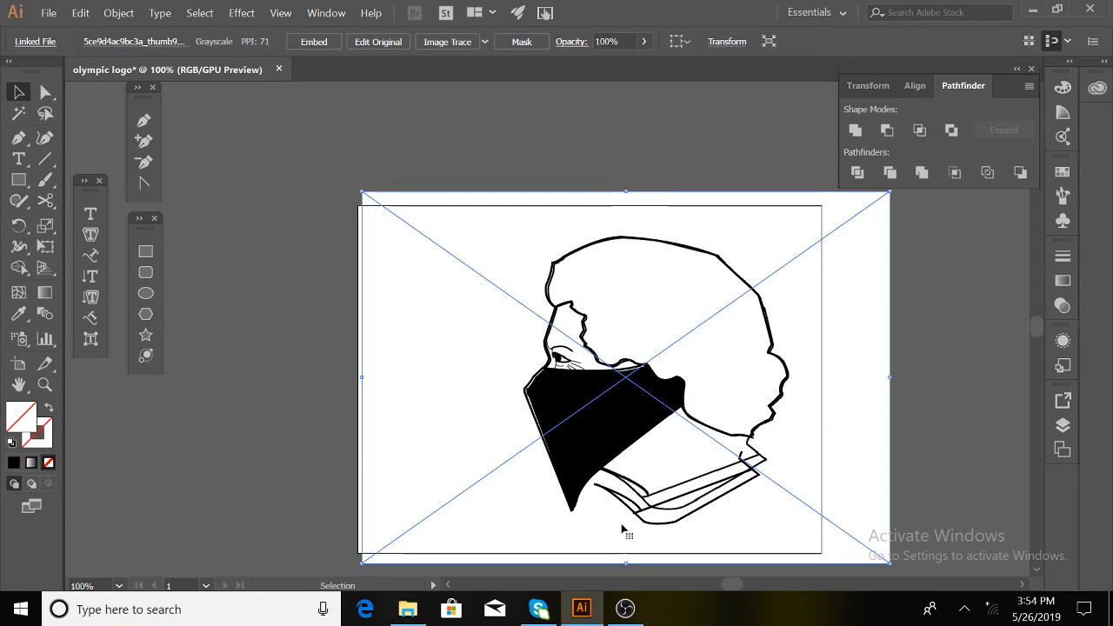
key(ctrl+2)
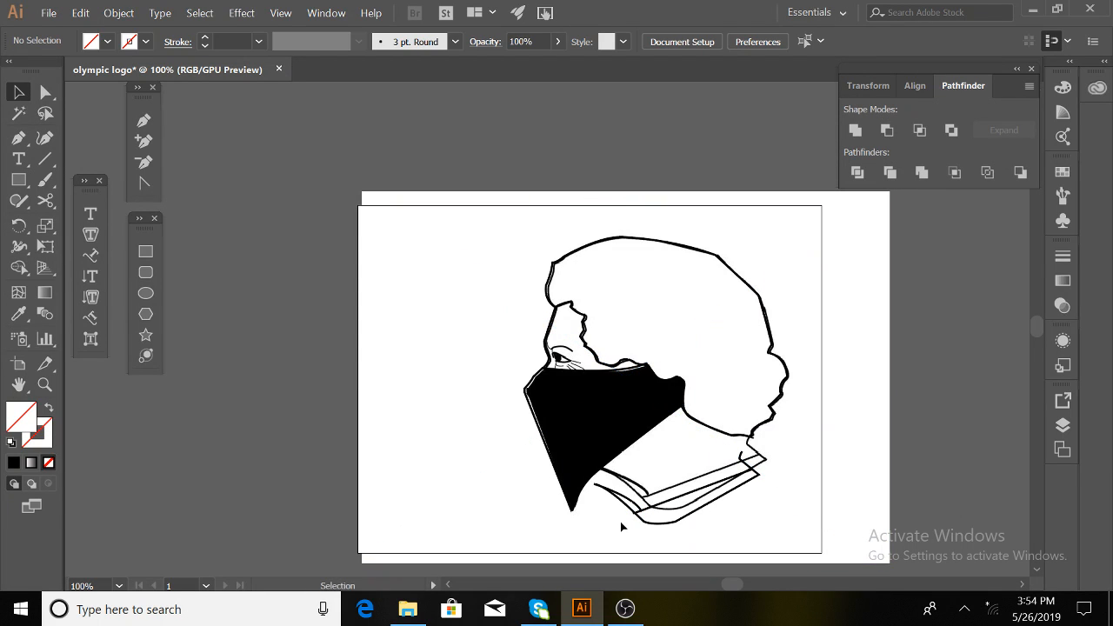
Nudge the traced collar path up and to the right until it lines up with the collar in the reference image, and deselect it.
click(637, 507)
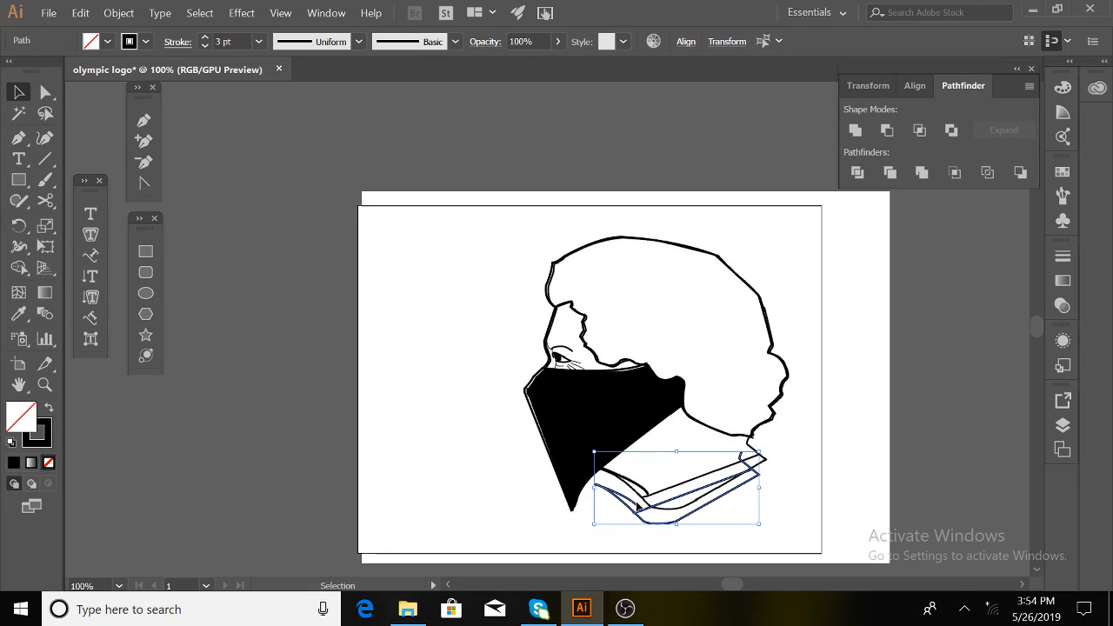
key(Up)
key(Up)
key(Up)
key(Up)
key(Up)
key(Up)
key(Up)
key(Up)
key(Up)
key(Up)
key(Up)
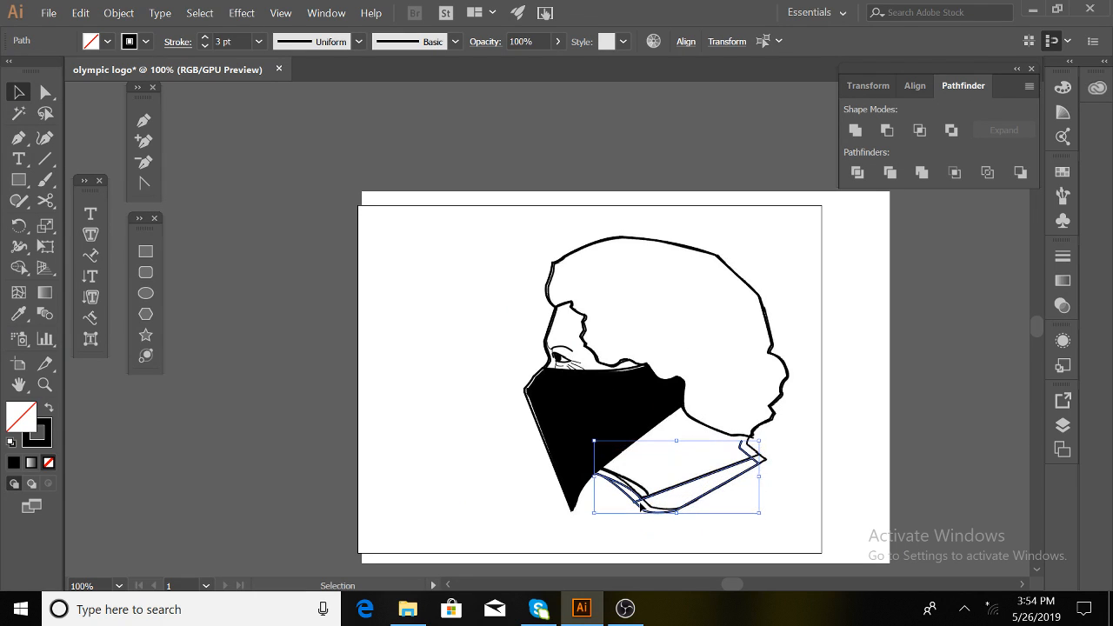
key(Right)
key(Right)
key(Right)
key(Right)
key(Right)
key(Right)
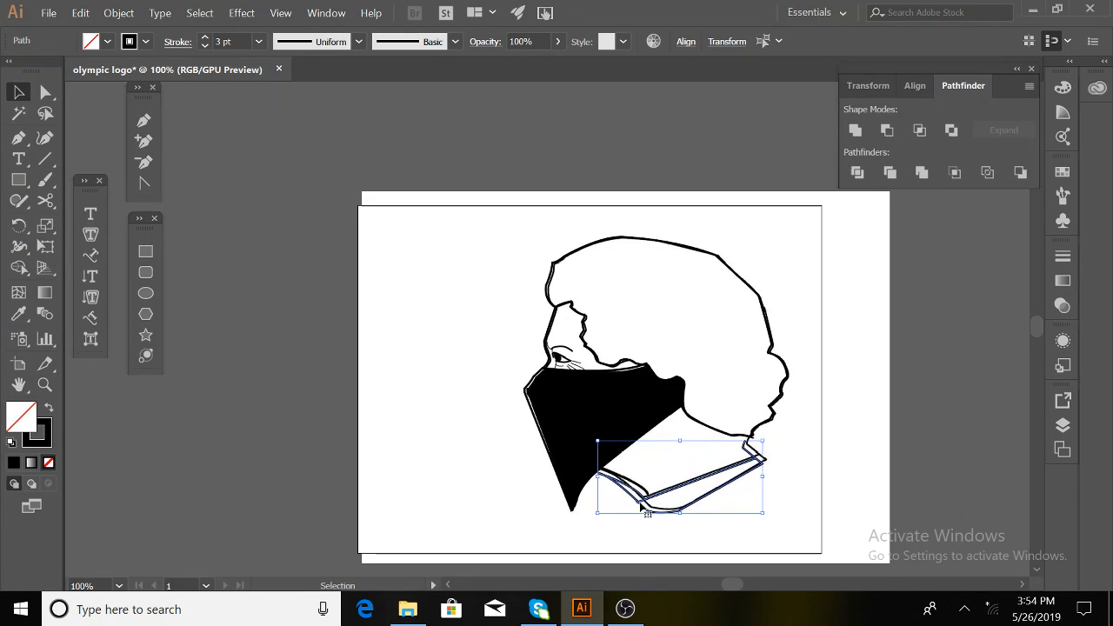
key(Up)
key(Up)
key(Up)
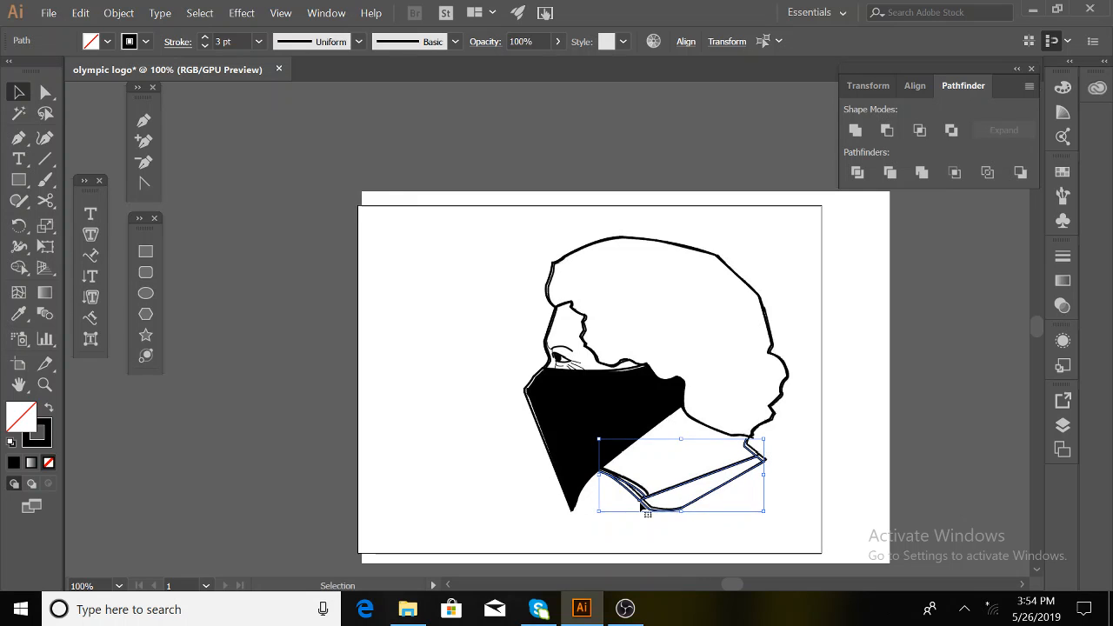
key(Up)
key(Up)
key(Right)
key(Right)
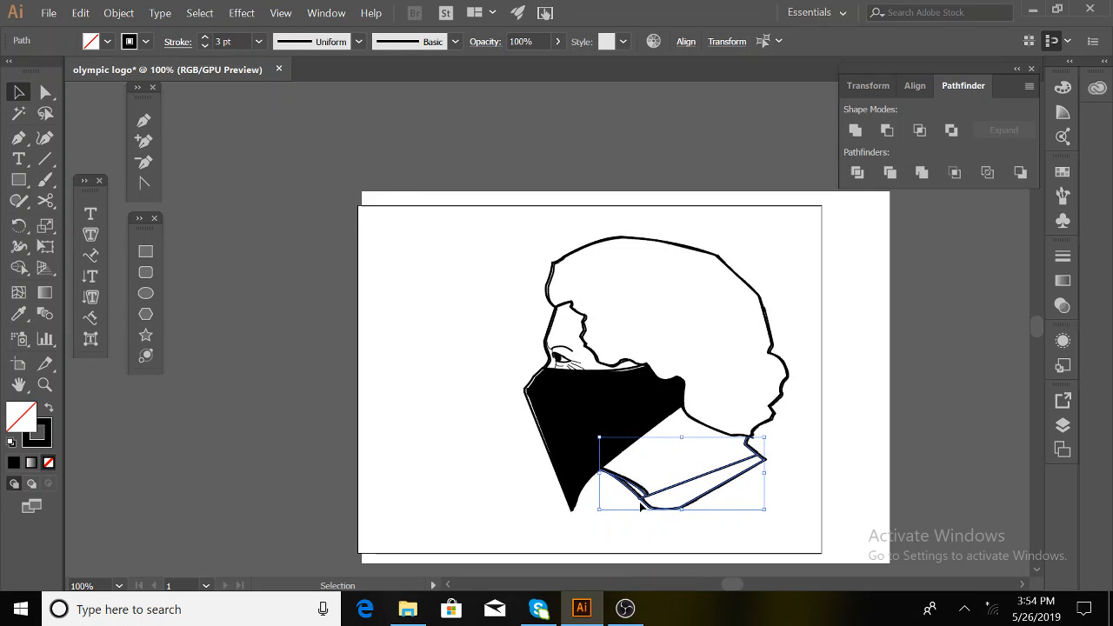
key(Right)
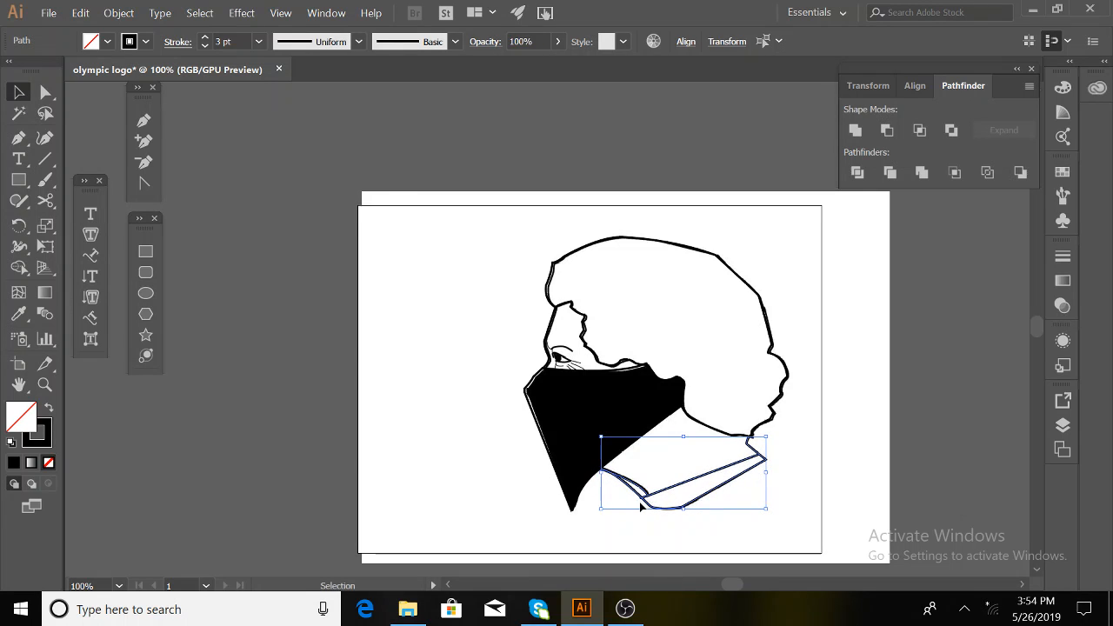
key(Up)
click(472, 479)
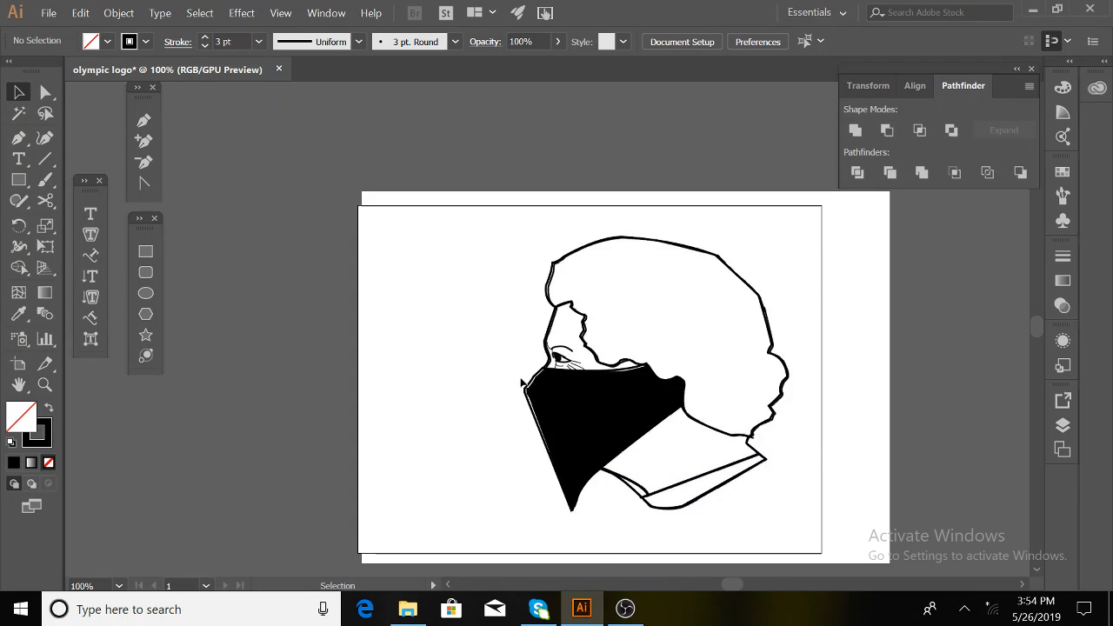
Nudge the traced face mask outline two increments to the right so it matches the black mask in the reference, and deselect it.
click(526, 391)
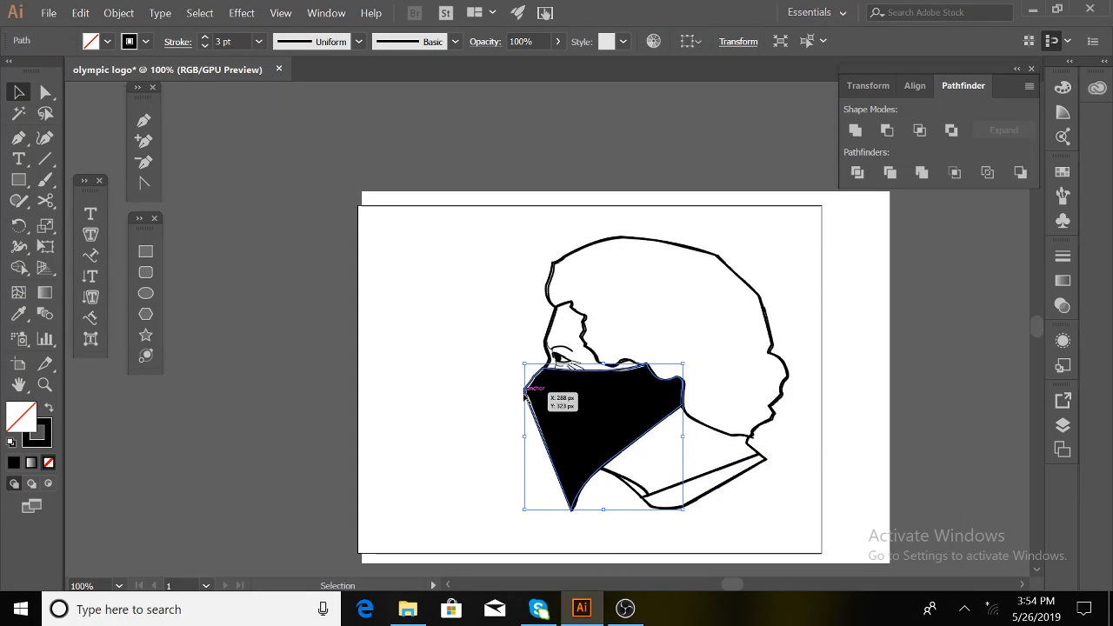
key(Right)
key(Right)
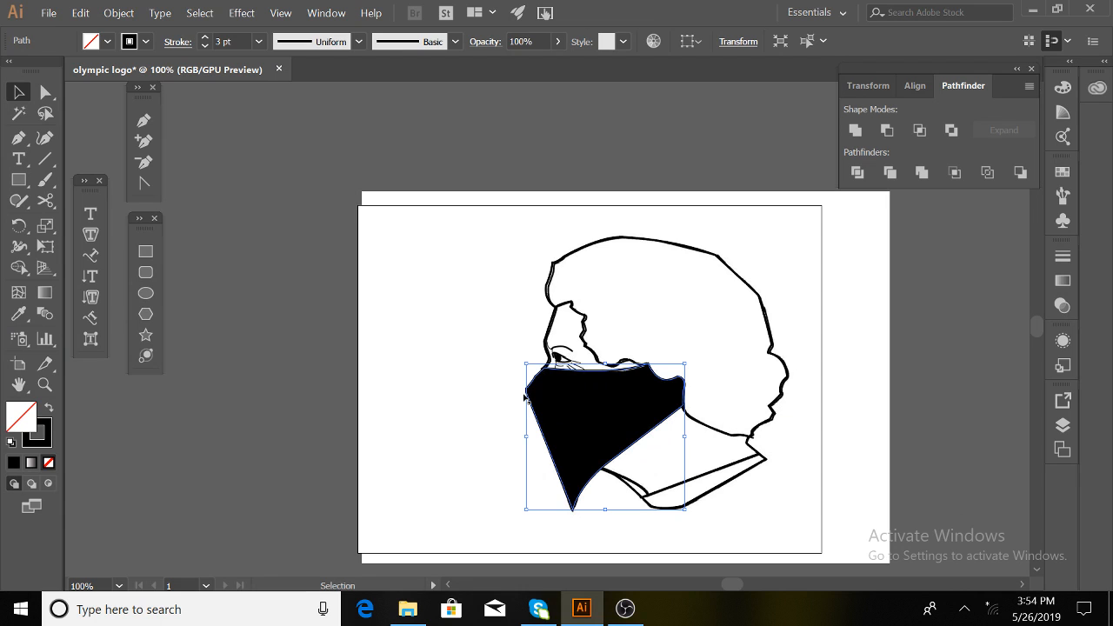
click(513, 392)
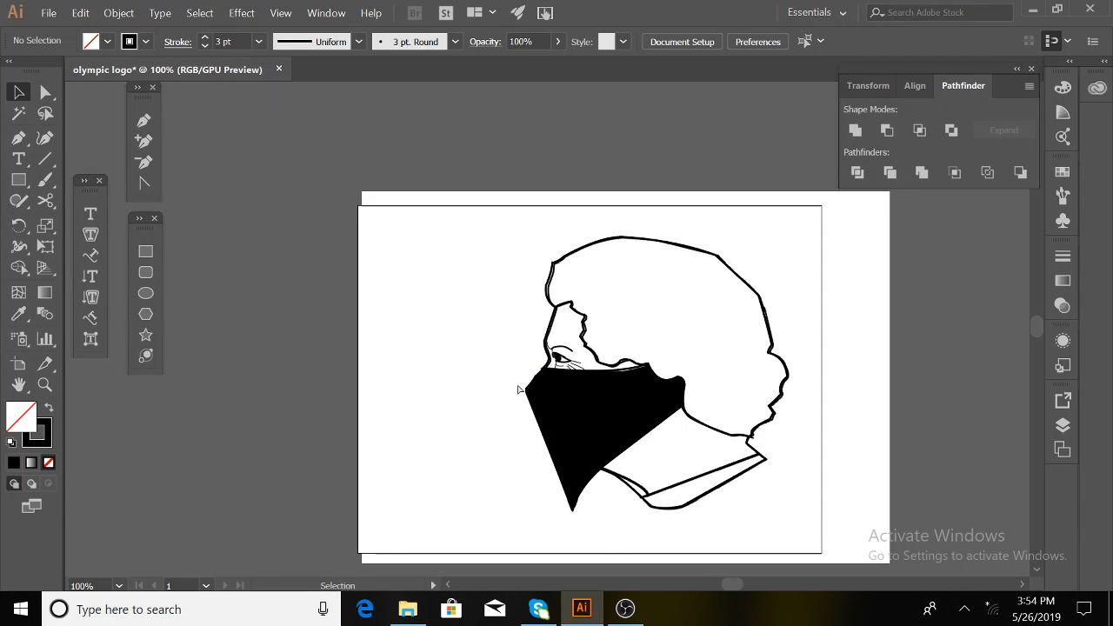
Trace the eyebrow with the Pen tool, starting at the face outline and curving to the brow's outer end.
scroll(518, 389, up, 2)
drag(661, 408, 374, 287)
click(144, 121)
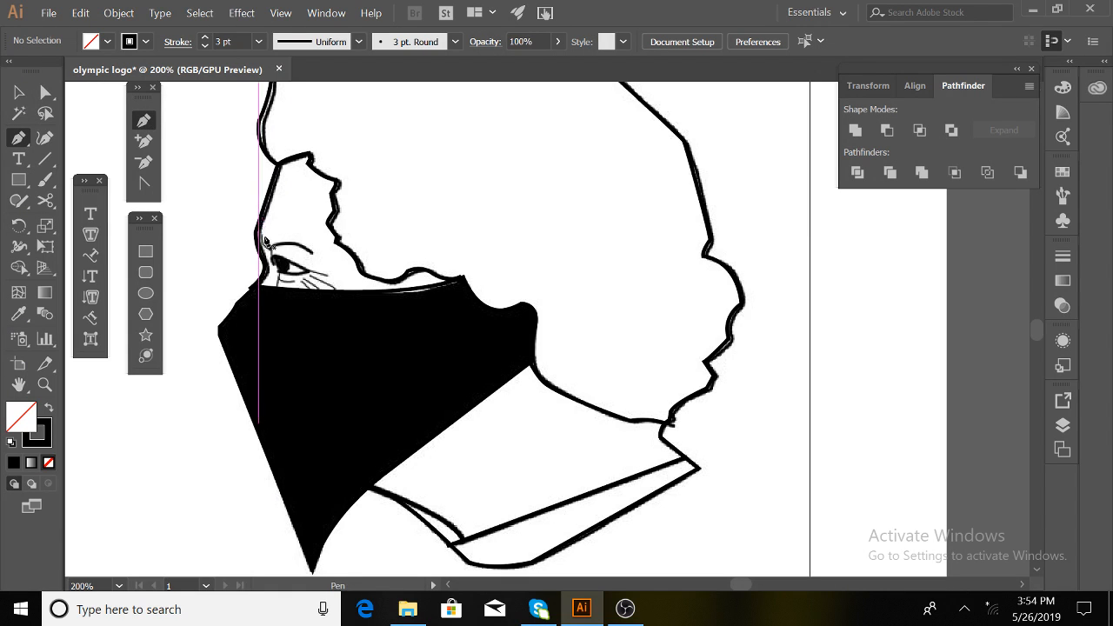
click(258, 233)
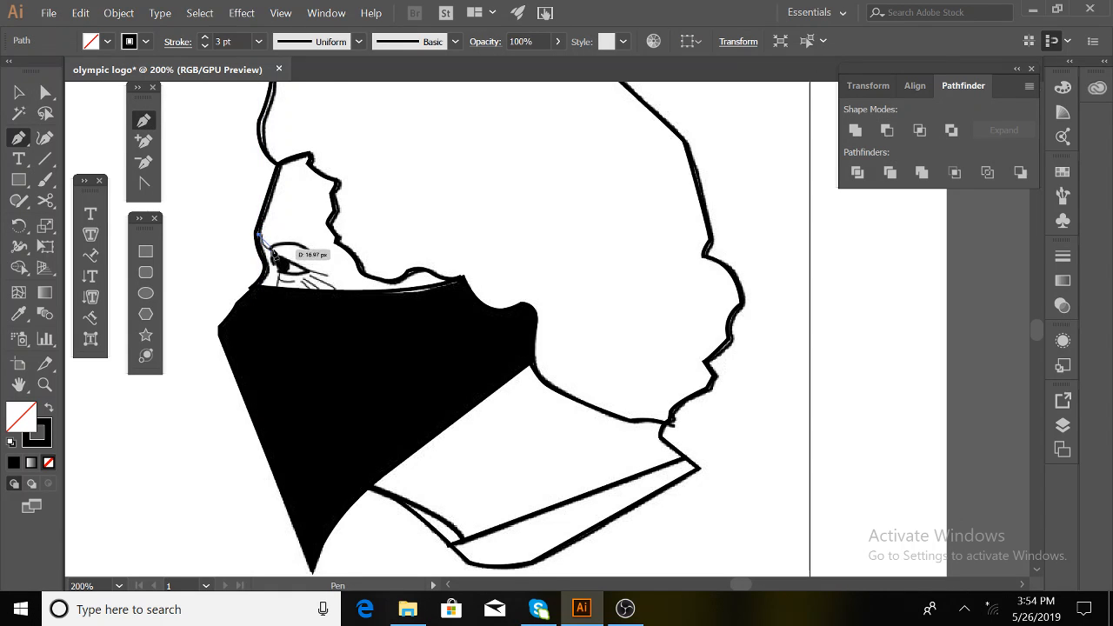
drag(278, 252, 318, 258)
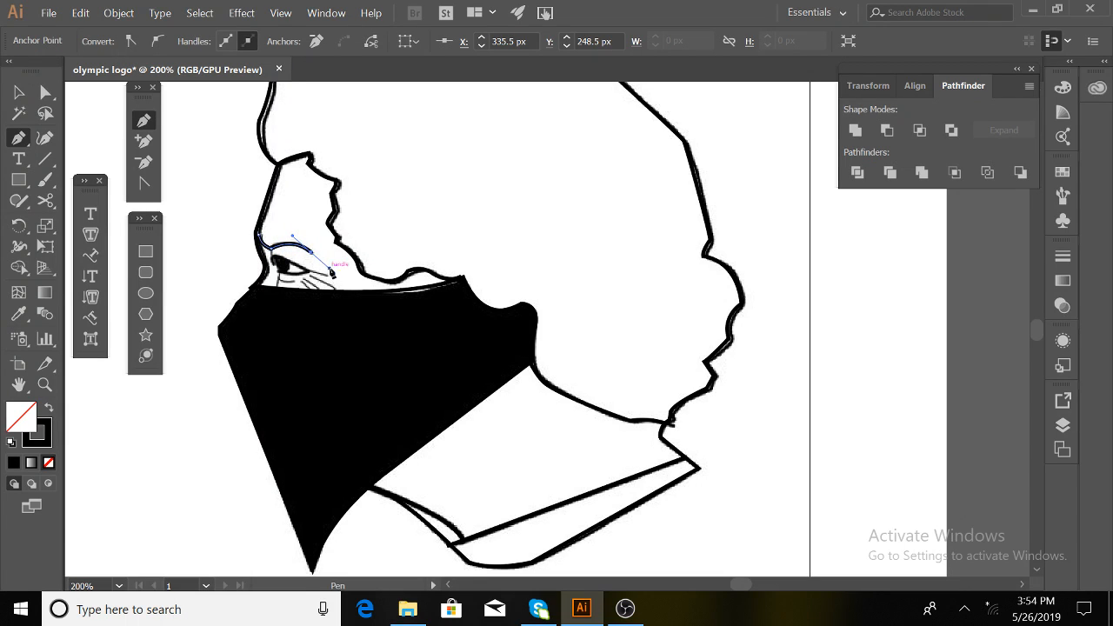
click(314, 256)
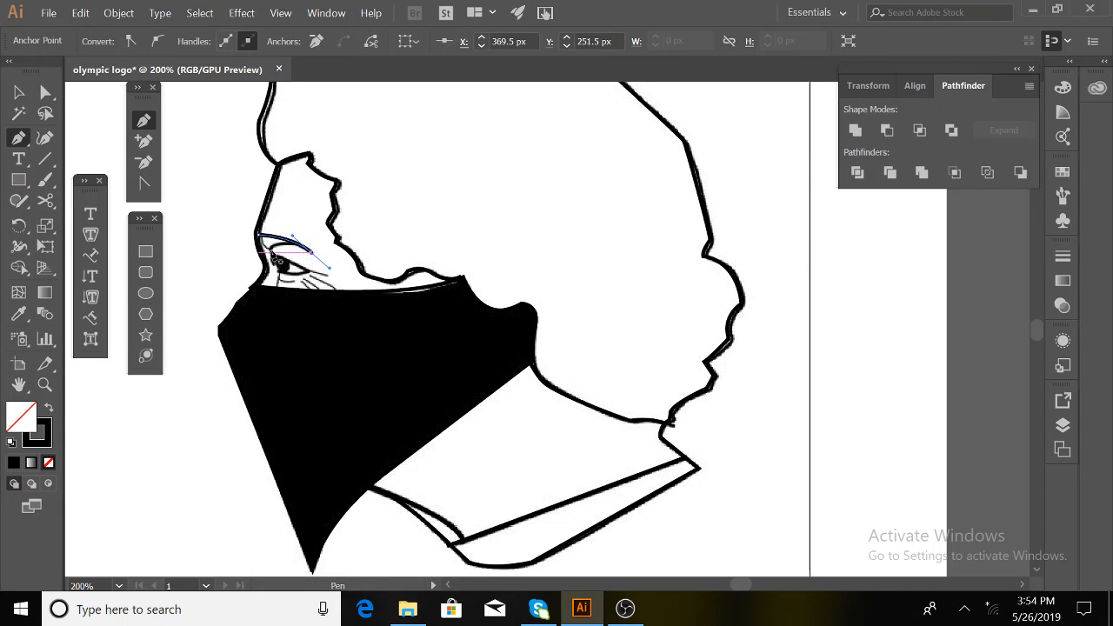
ctrl+click(271, 251)
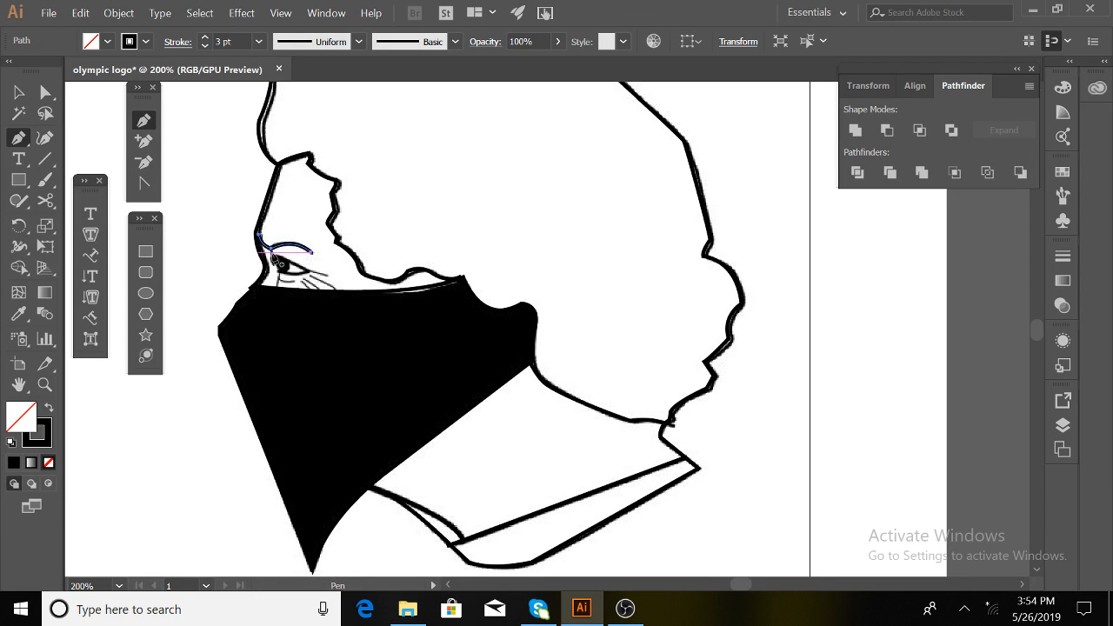
Set the eyebrow path's stroke to None.
click(19, 92)
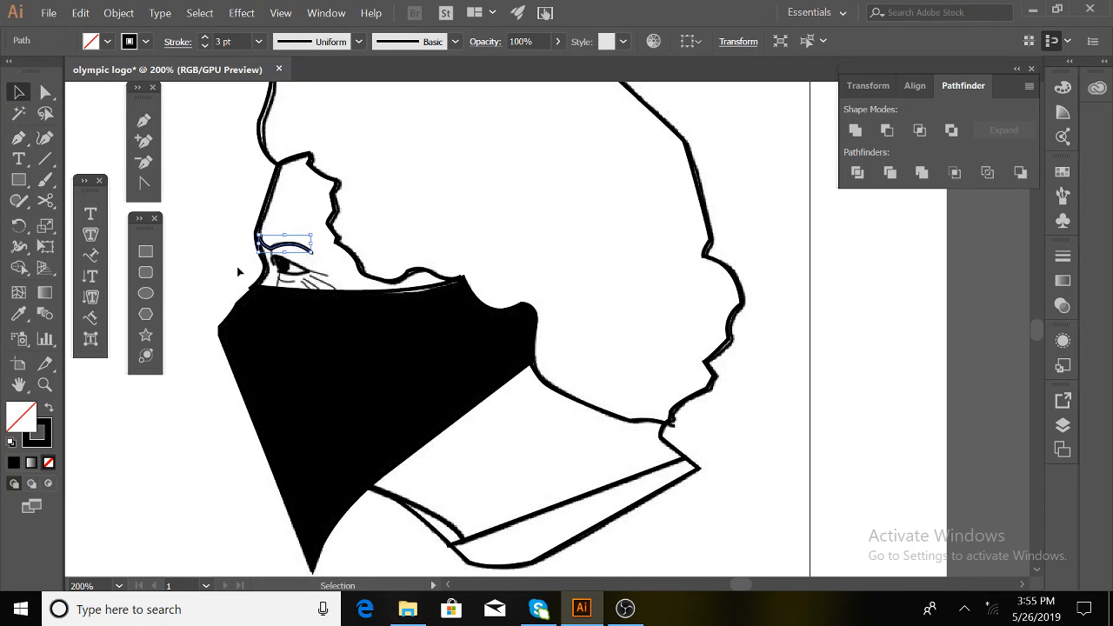
click(51, 444)
click(48, 462)
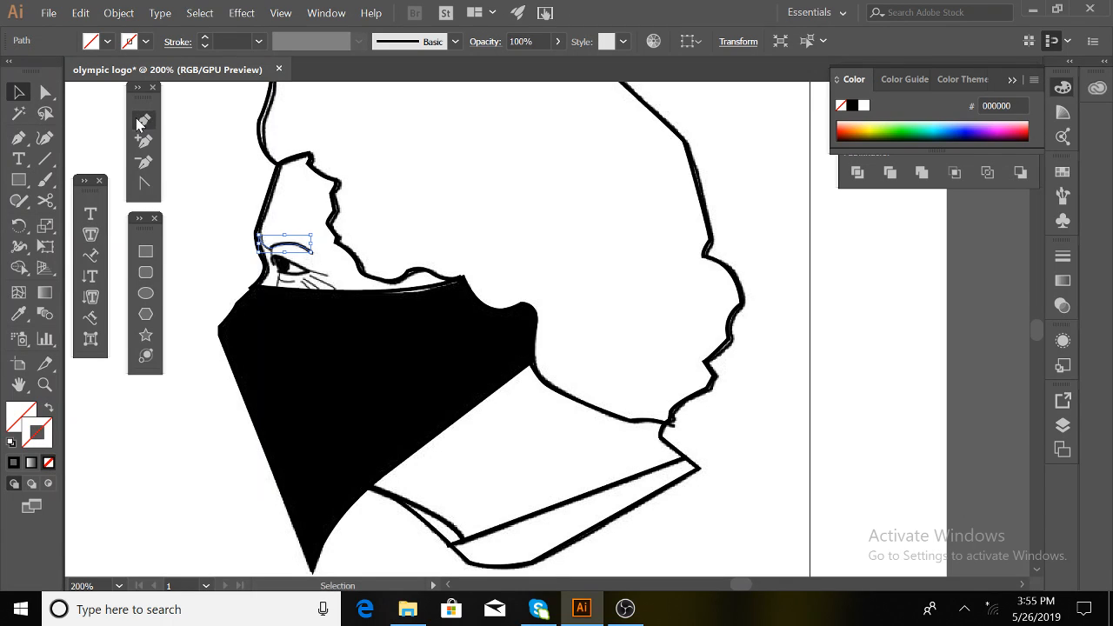
Trace the eye's upper lid to its outer corner and back along the lower lid with the Pen tool.
click(137, 122)
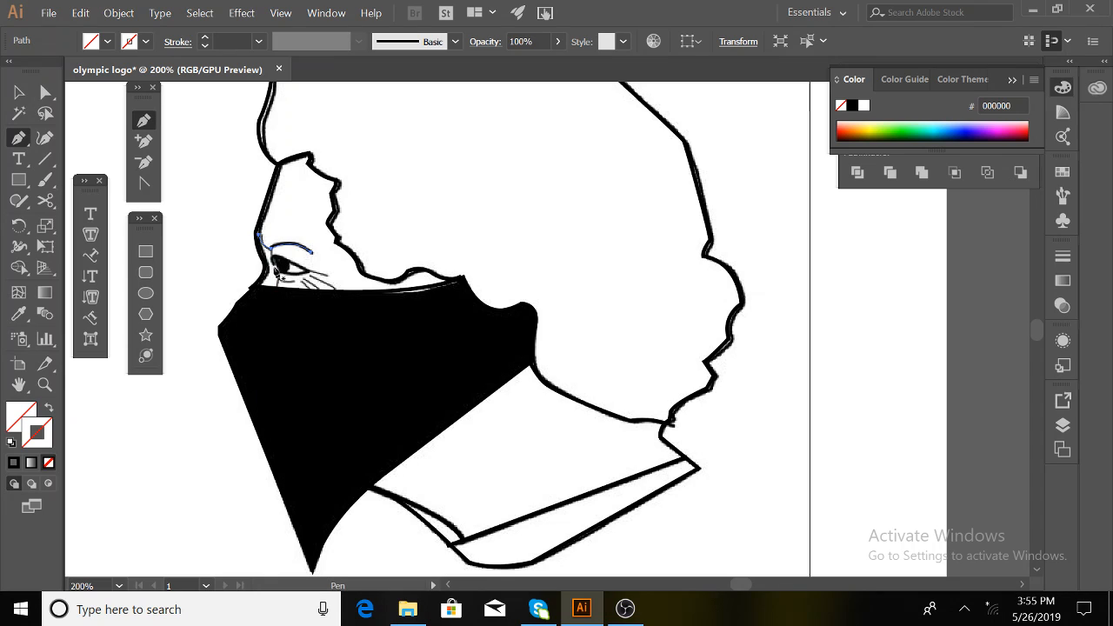
drag(273, 264, 304, 266)
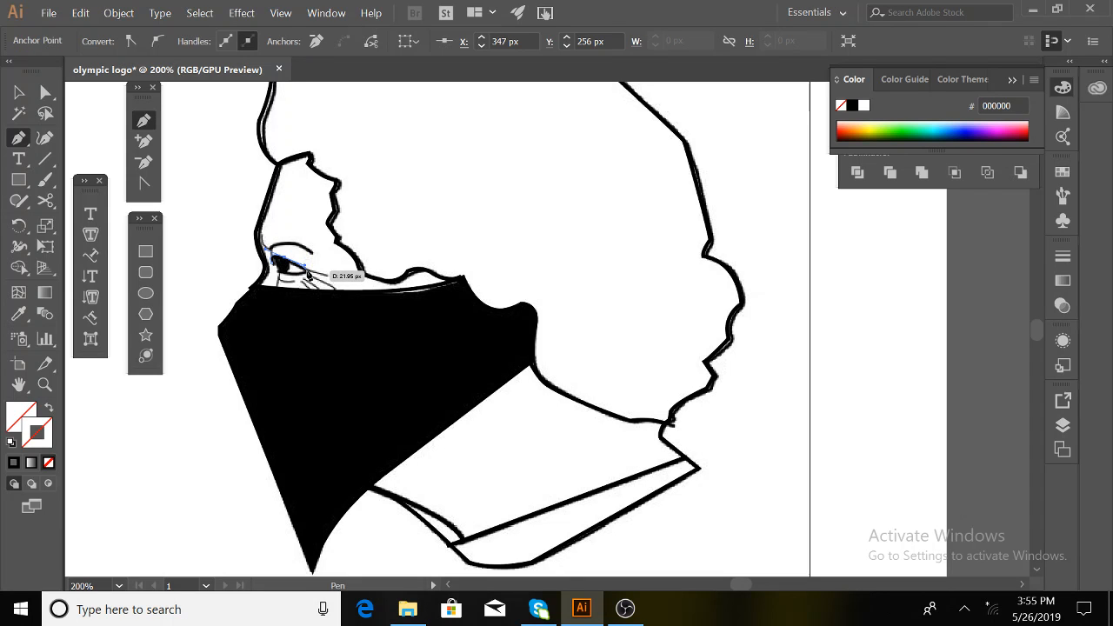
click(310, 271)
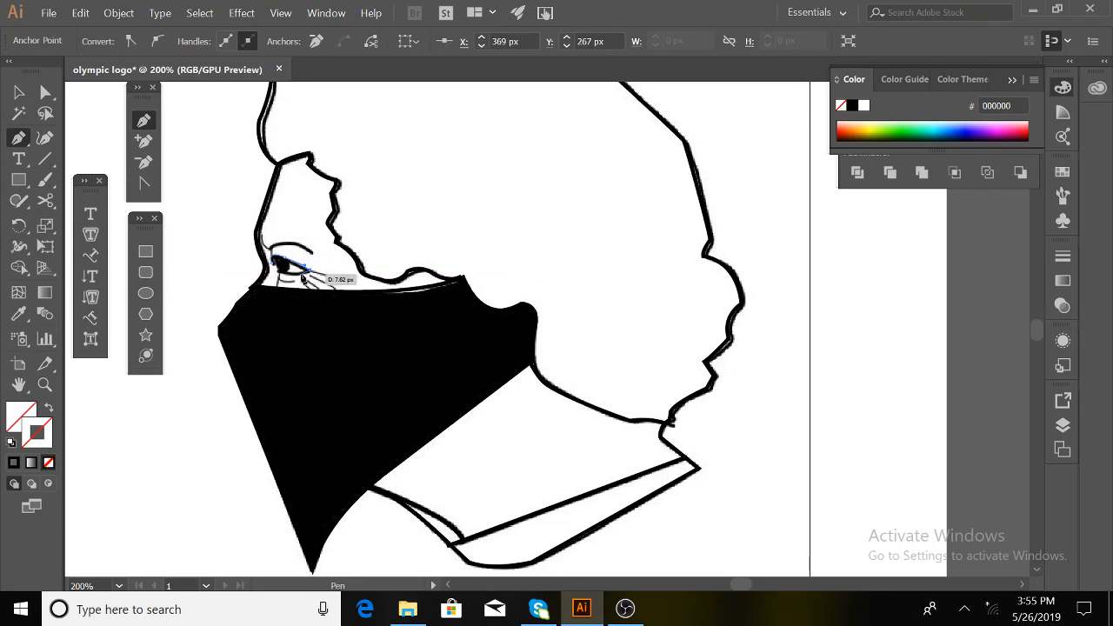
drag(275, 269, 248, 262)
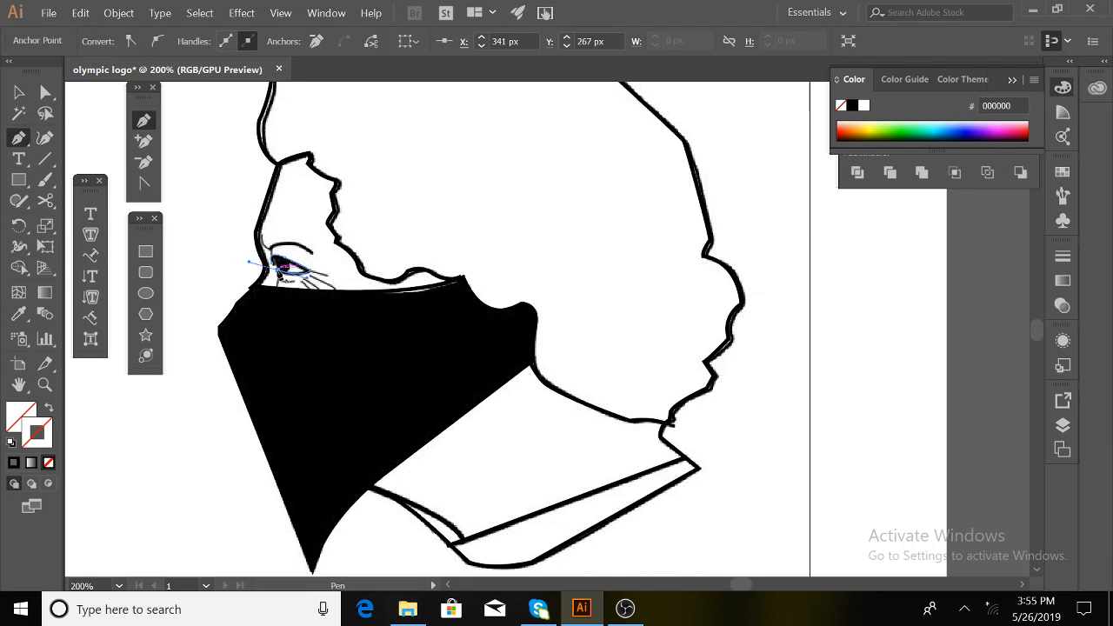
click(275, 268)
Continue the eye path around the inner corner and close the outline at its starting point.
key(ctrl+equal)
key(ctrl+equal)
key(ctrl+equal)
key(ctrl+equal)
key(ctrl+equal)
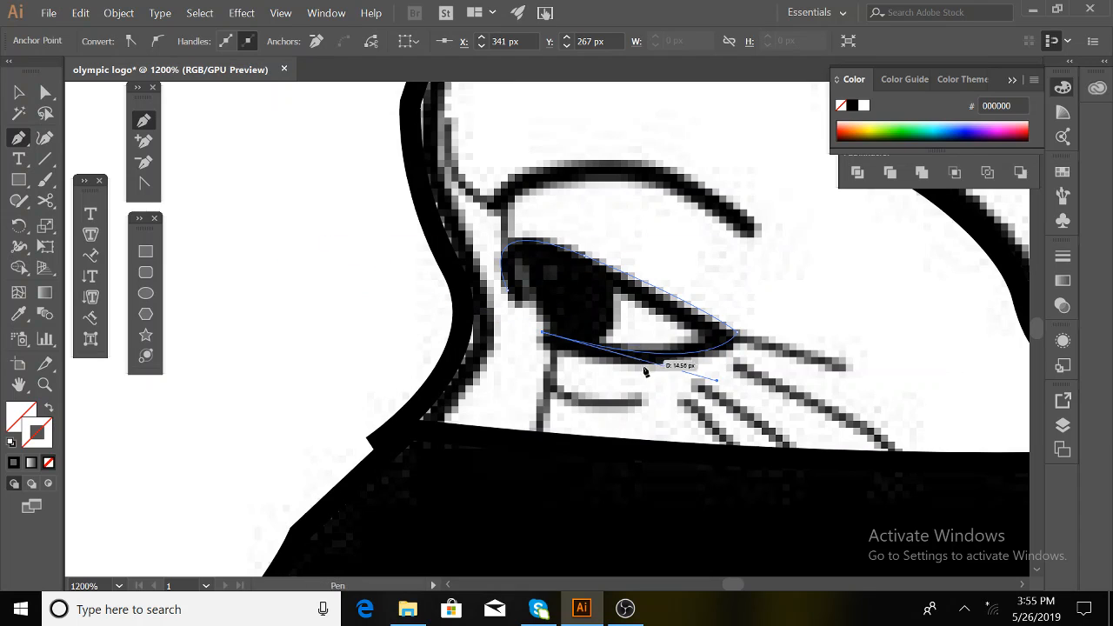
drag(543, 304, 514, 283)
click(543, 304)
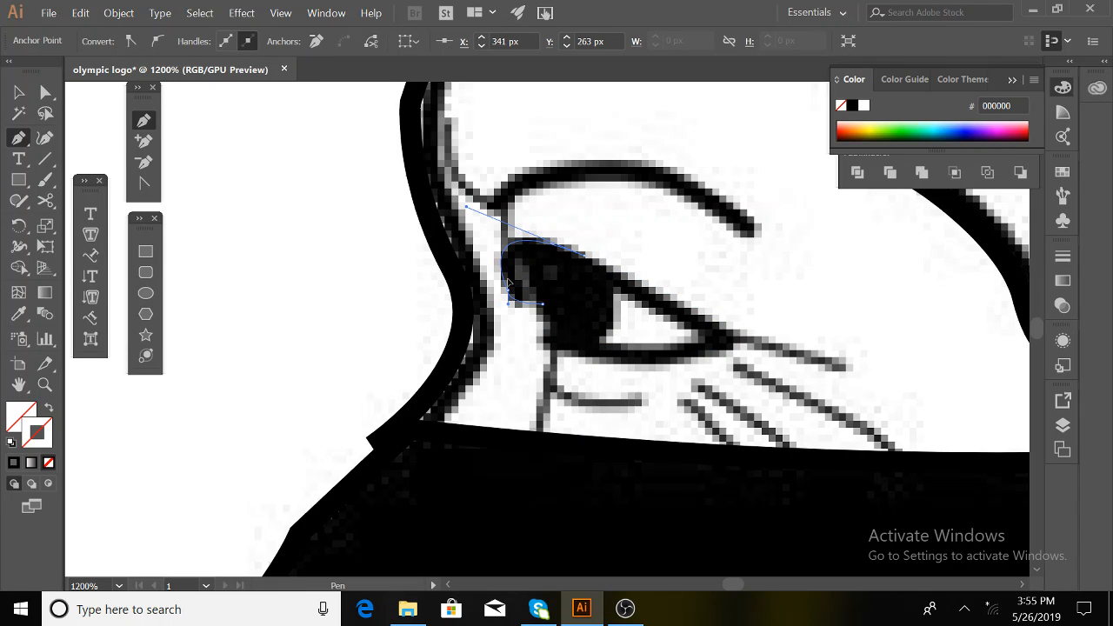
key(ctrl+minus)
key(ctrl+minus)
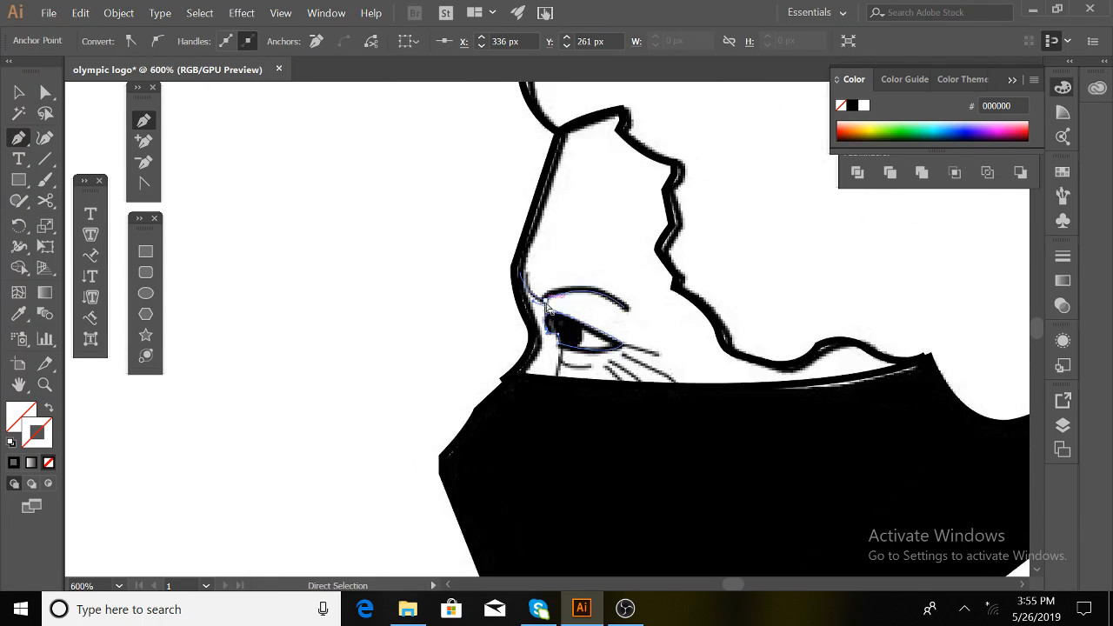
key(ctrl+minus)
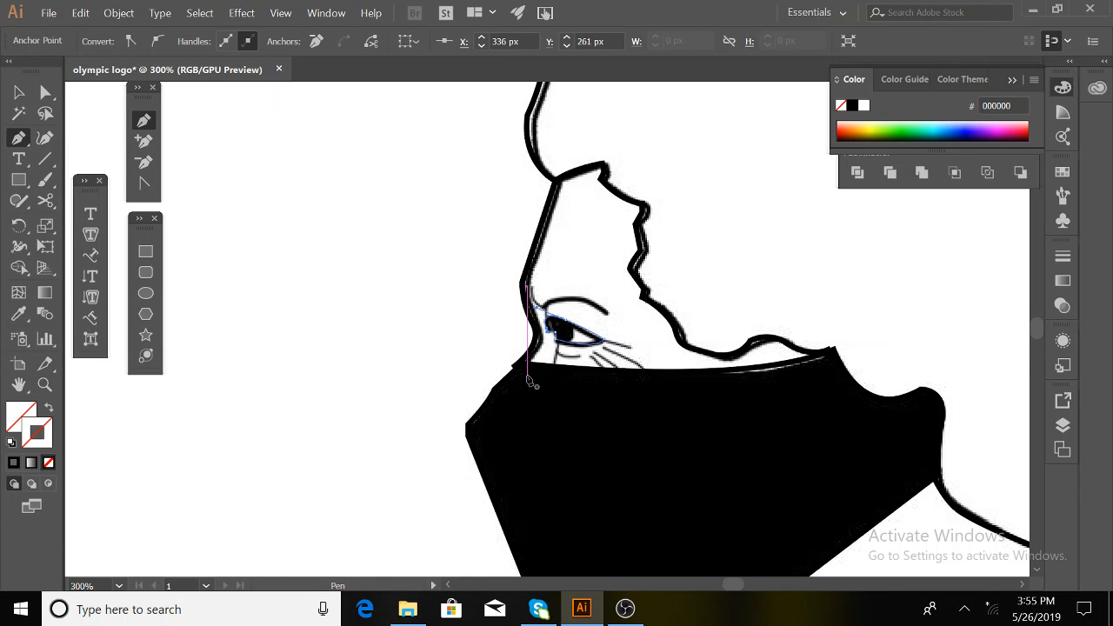
key(v)
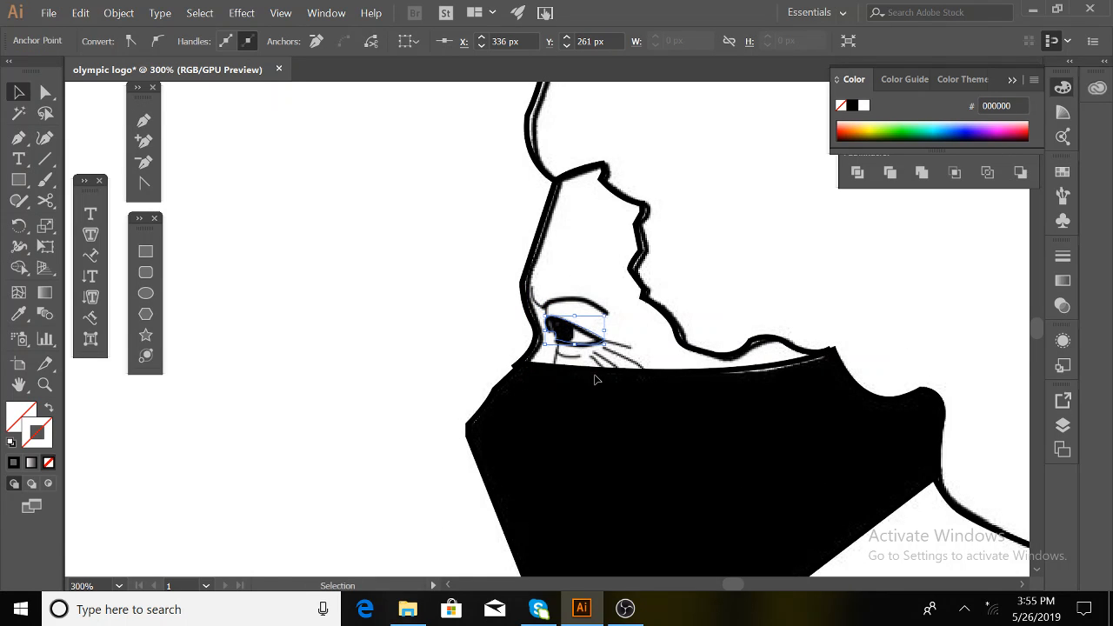
Trace the short vertical line from the mask edge up to the eye and the curved crease under the eye with the Pen tool.
key(p)
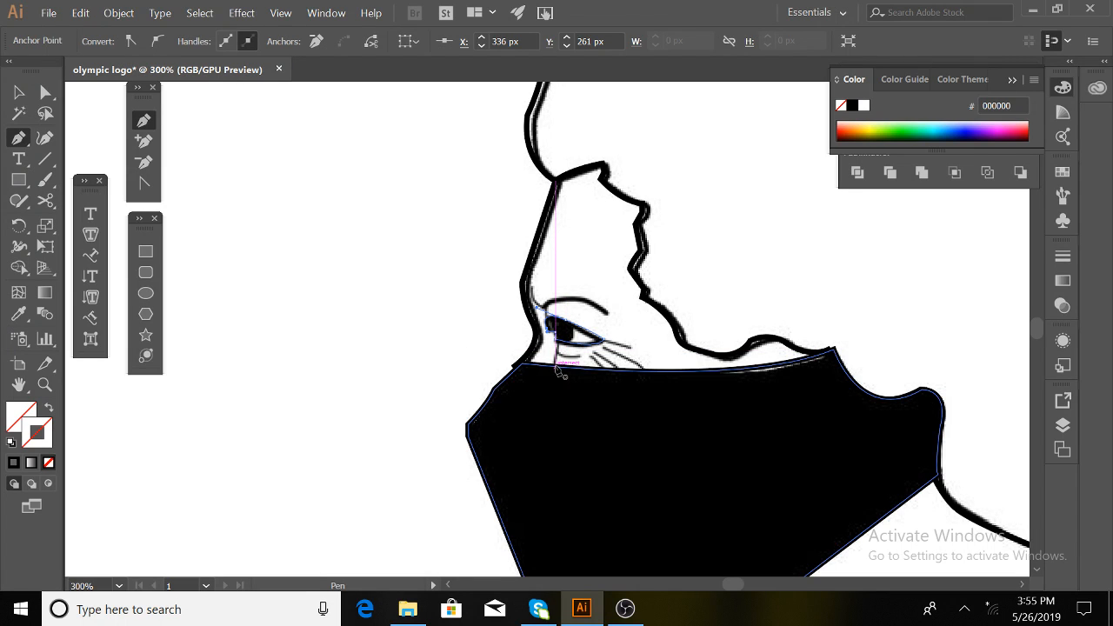
drag(555, 367, 556, 350)
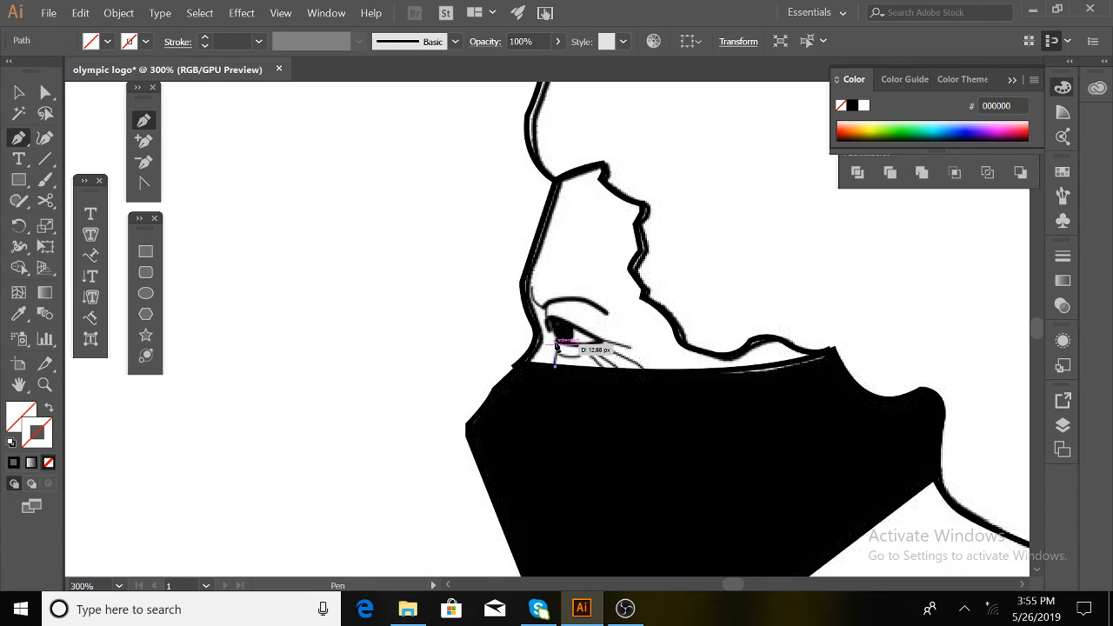
click(557, 343)
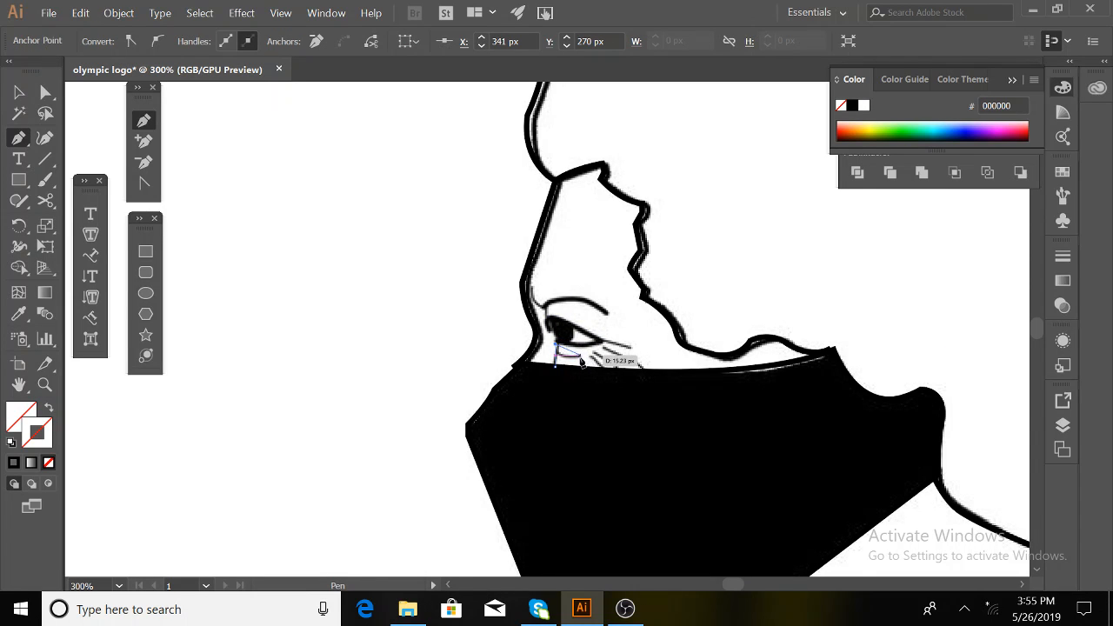
drag(579, 356, 606, 348)
key(ctrl)
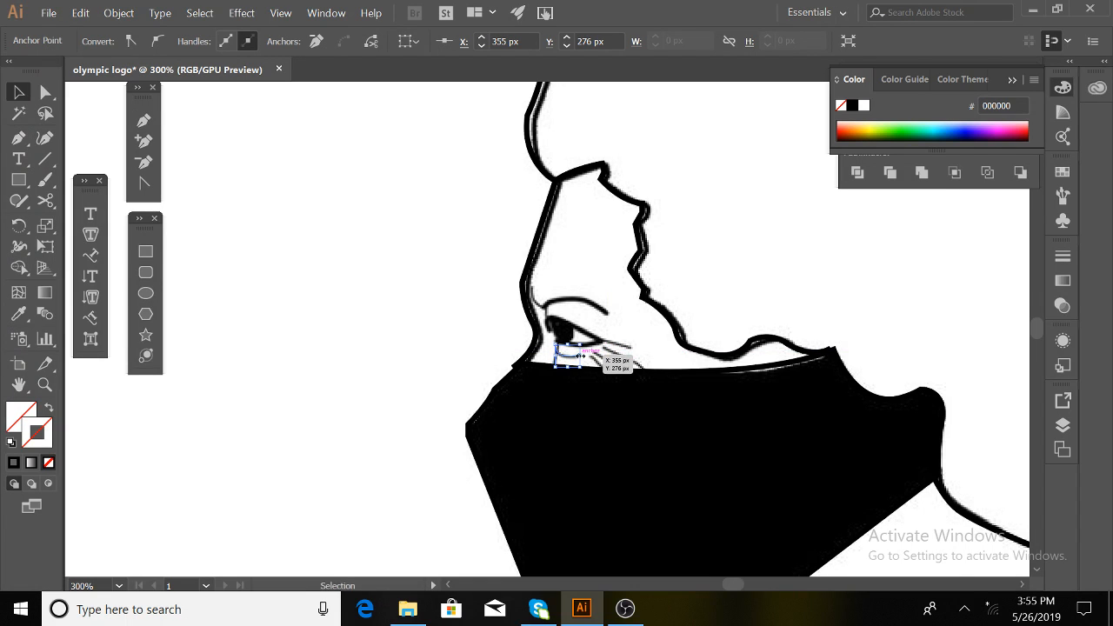
Draw a straight wrinkle line outward from the eye's outer corner and end the path.
click(603, 339)
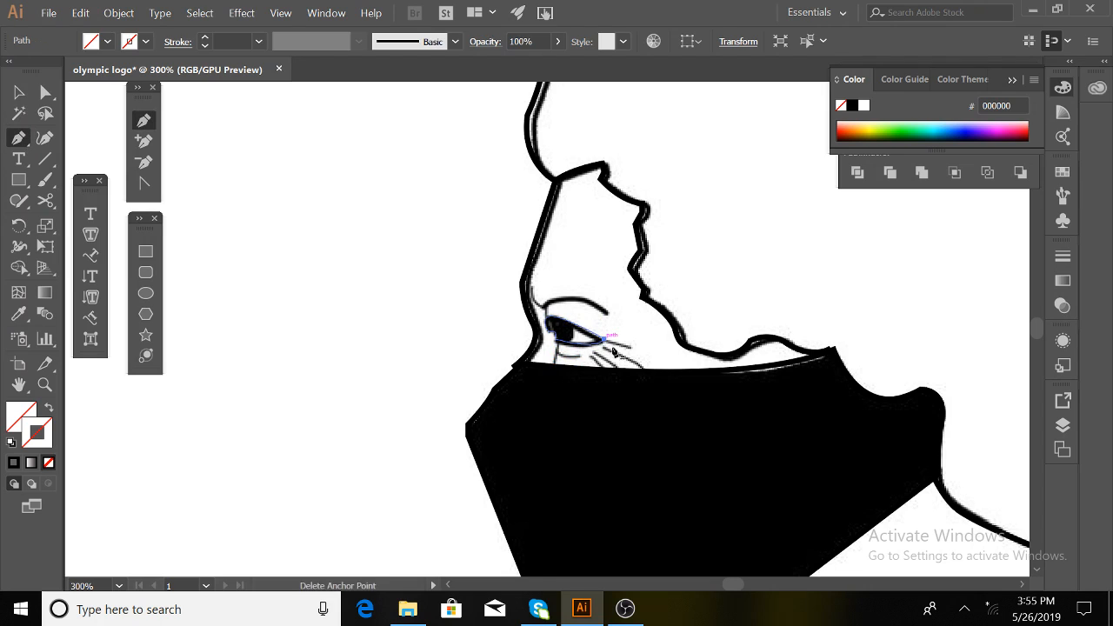
click(633, 350)
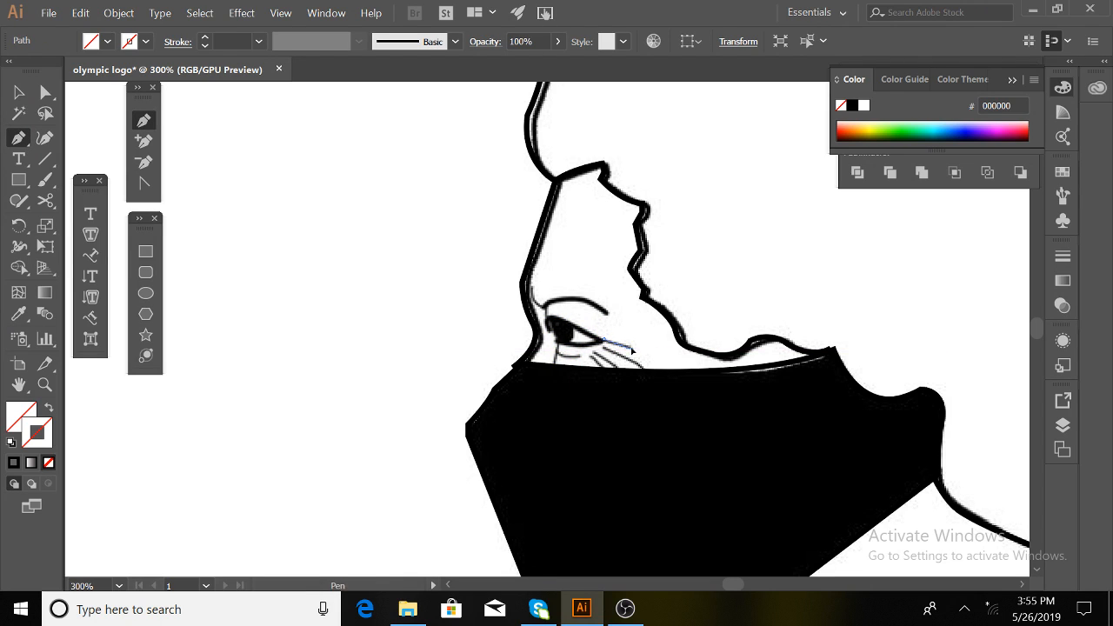
key(ctrl)
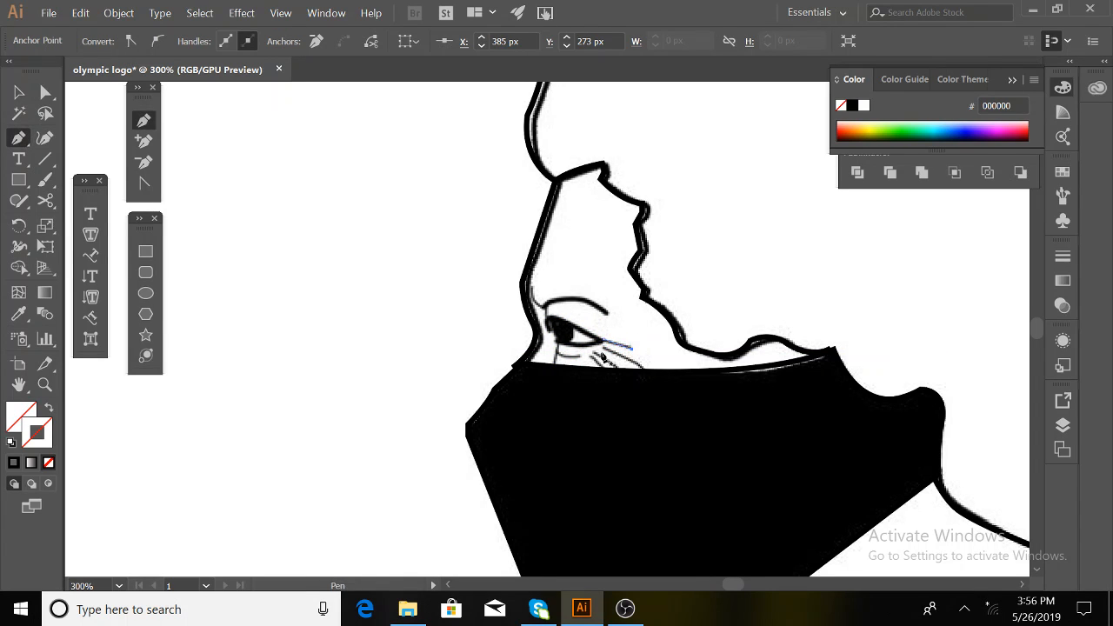
Draw the next wrinkle line from below the eye's outer corner down to the mask edge and end the path.
ctrl+click(642, 372)
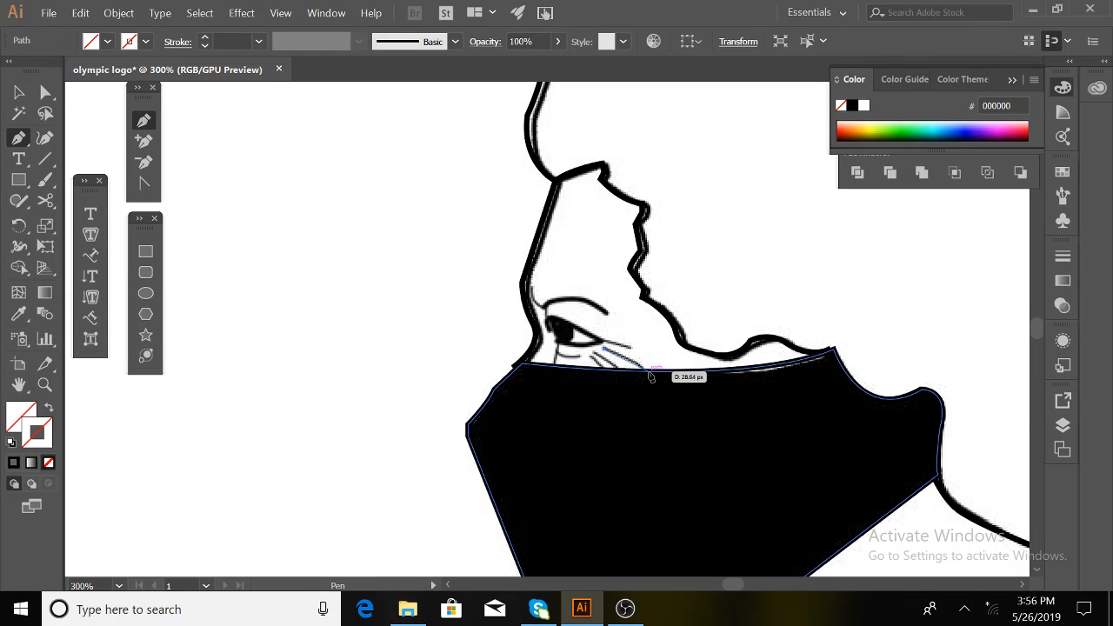
drag(646, 371, 652, 385)
key(v)
key(p)
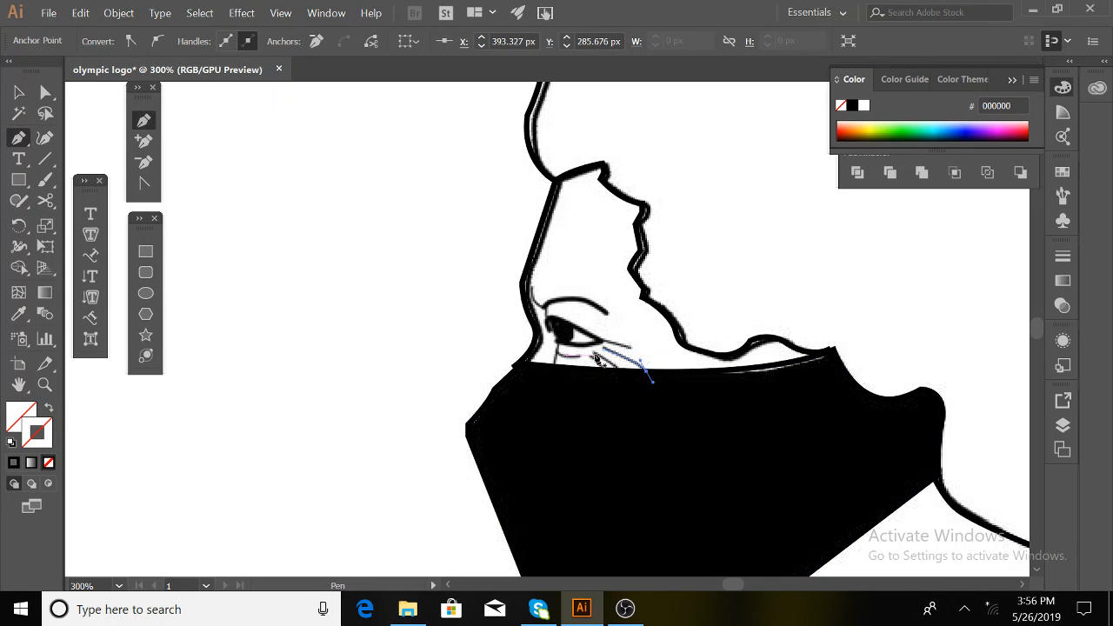
Trace the two short wrinkle lines under the eye down to the mask edge as separate open paths with the Pen tool.
click(594, 354)
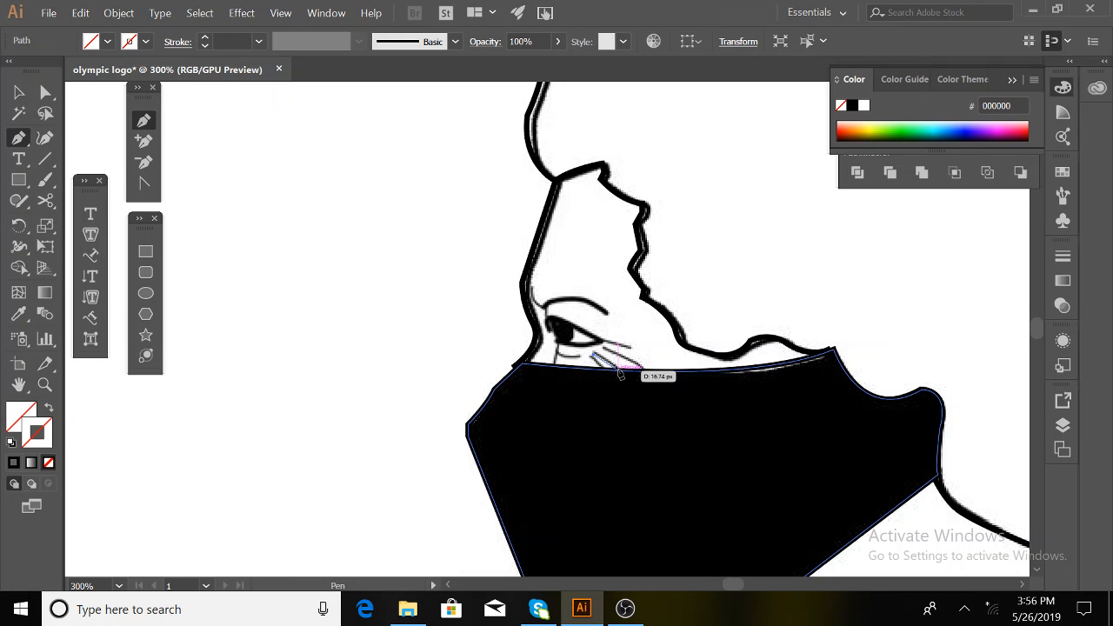
click(622, 380)
key(ctrl)
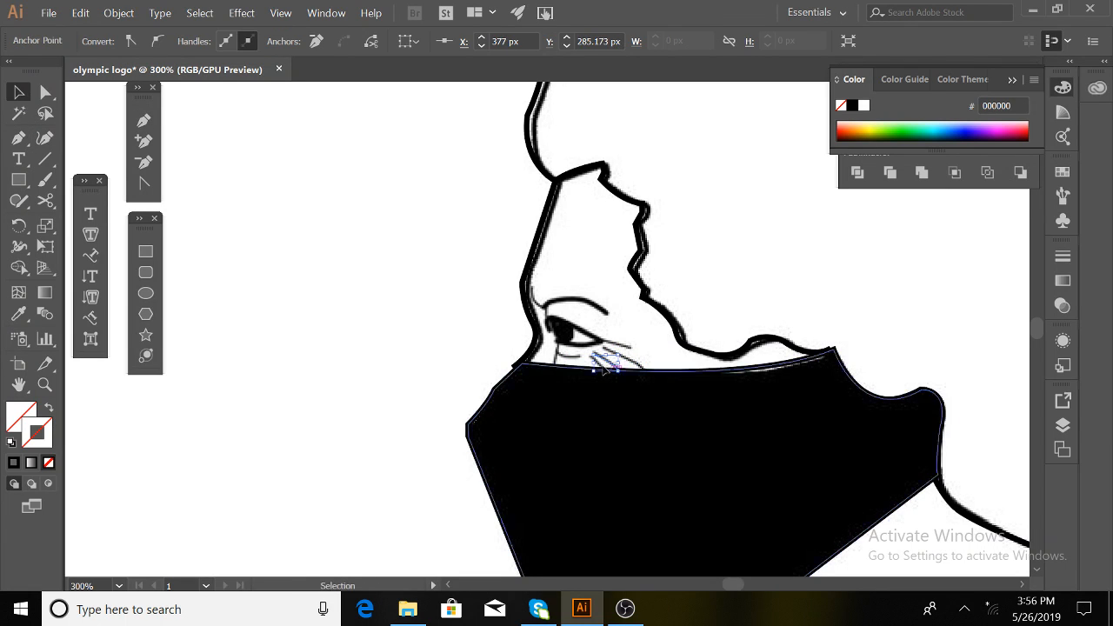
click(592, 356)
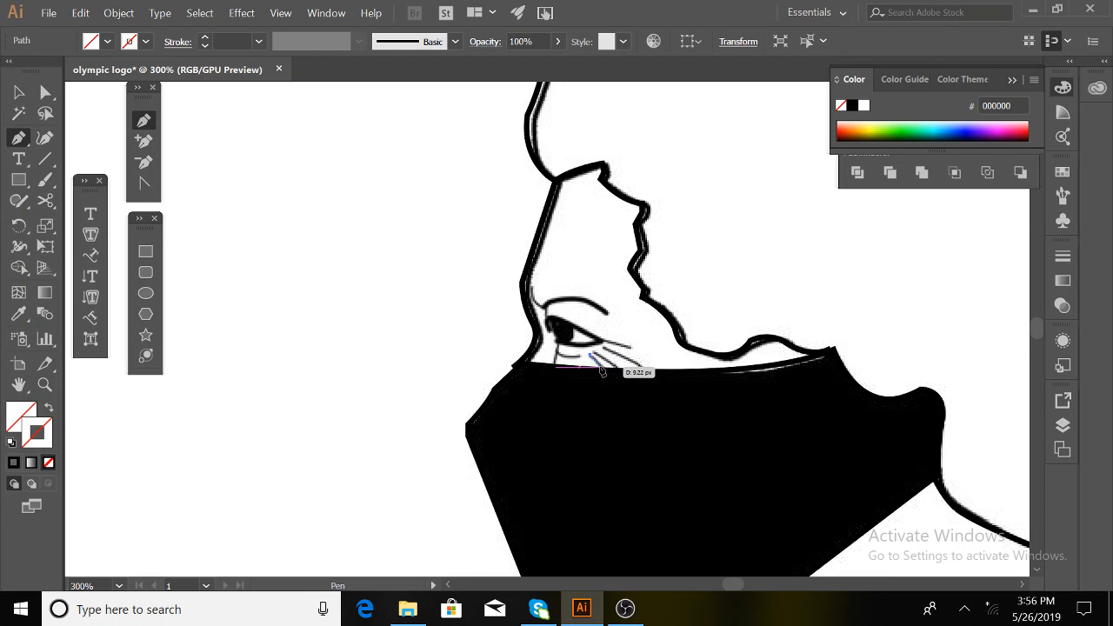
click(601, 368)
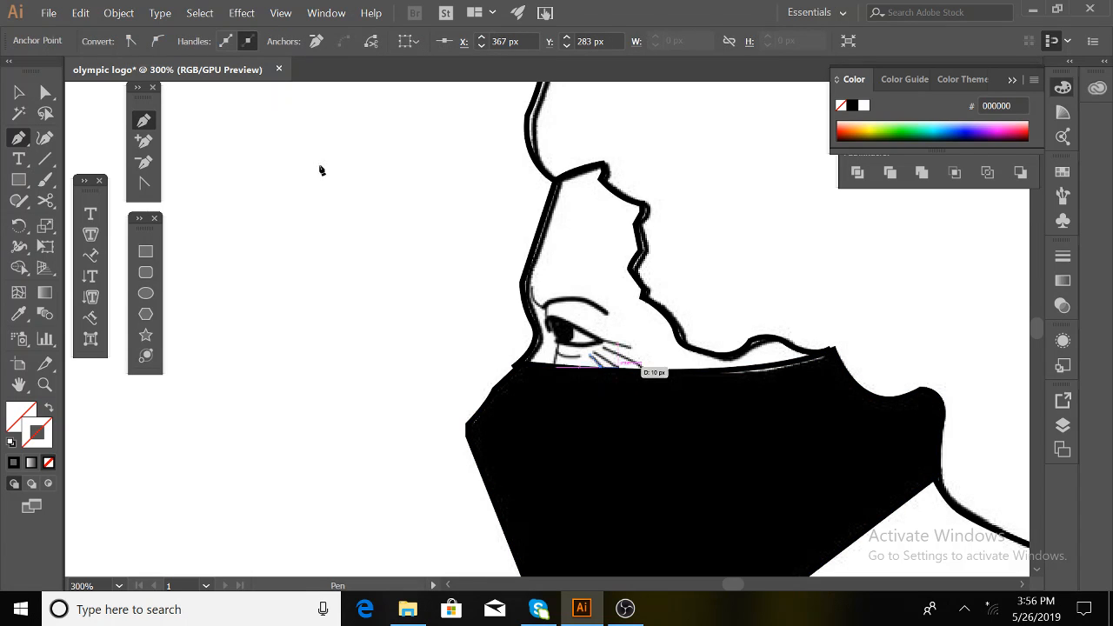
click(18, 91)
key(p)
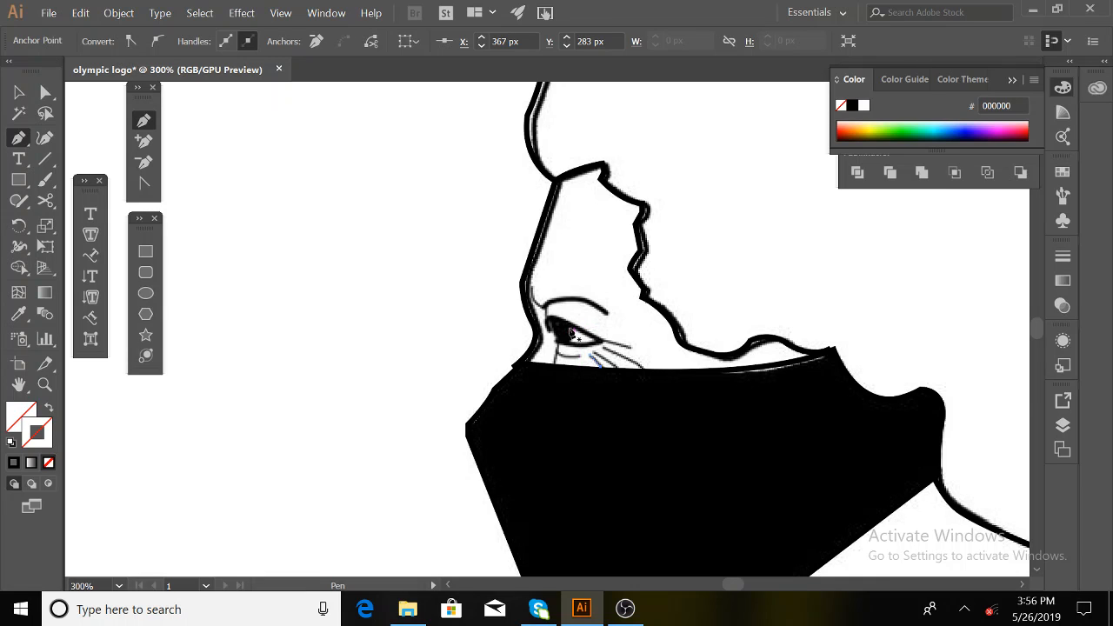
Trace the white area inside the eye beside the pupil as a closed path and deselect it.
click(574, 332)
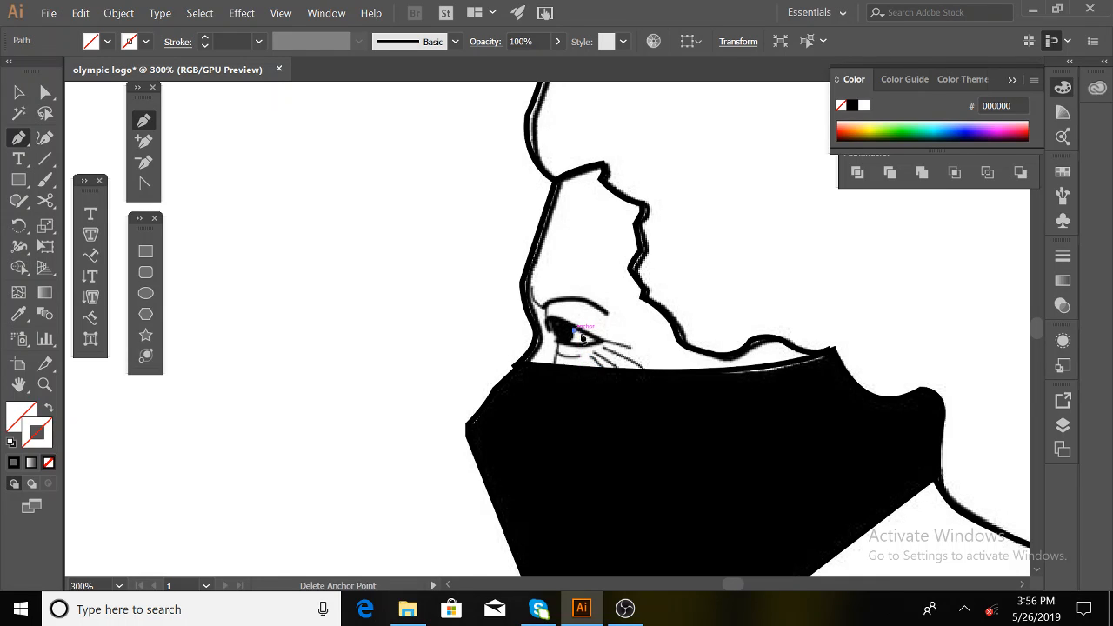
click(596, 340)
click(599, 342)
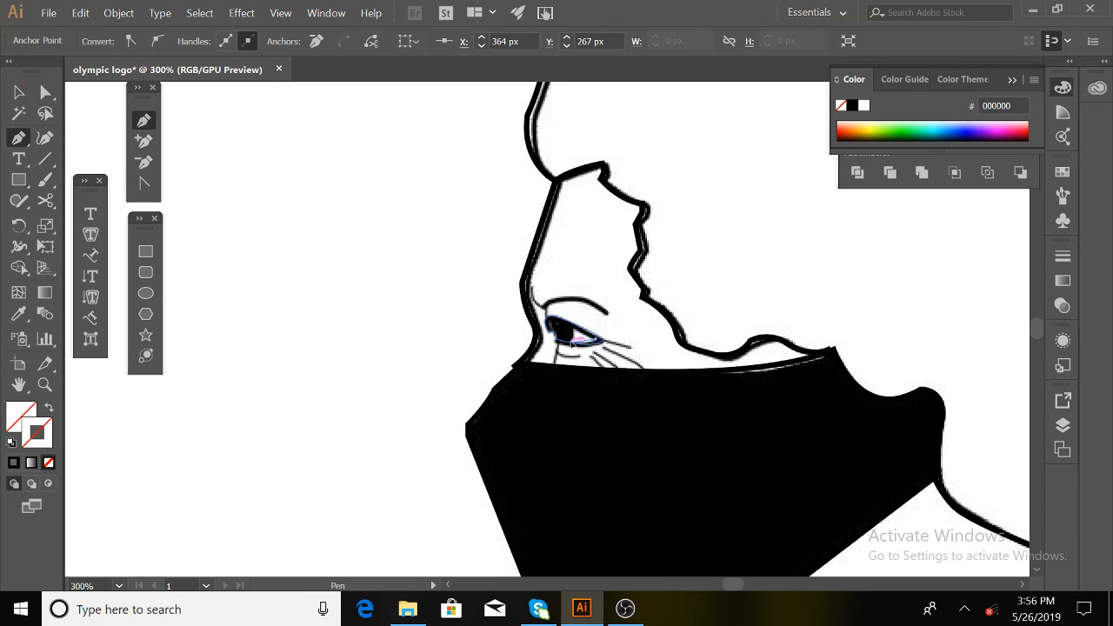
click(563, 345)
click(569, 329)
click(19, 92)
click(340, 280)
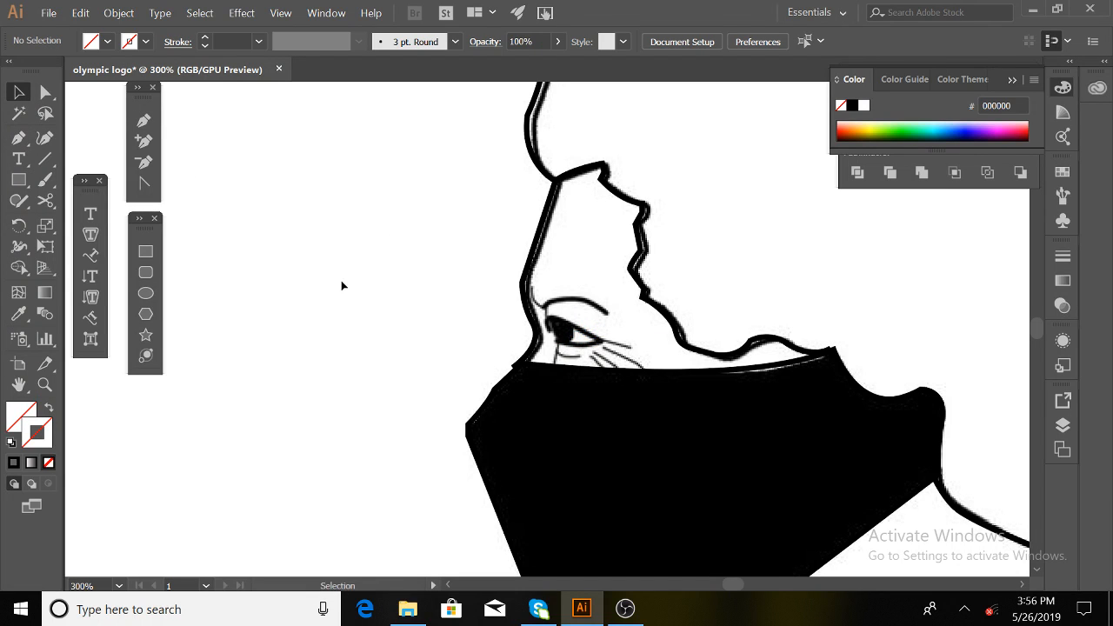
Move the linked reference image off the artboard to the right of the traced outlines.
key(ctrl+0)
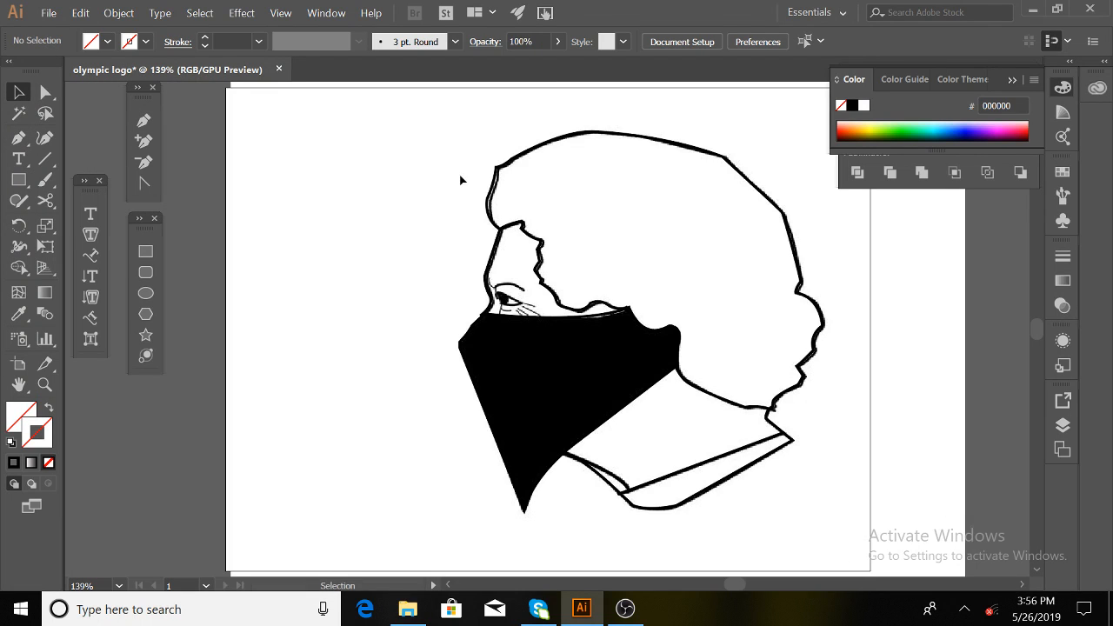
click(300, 310)
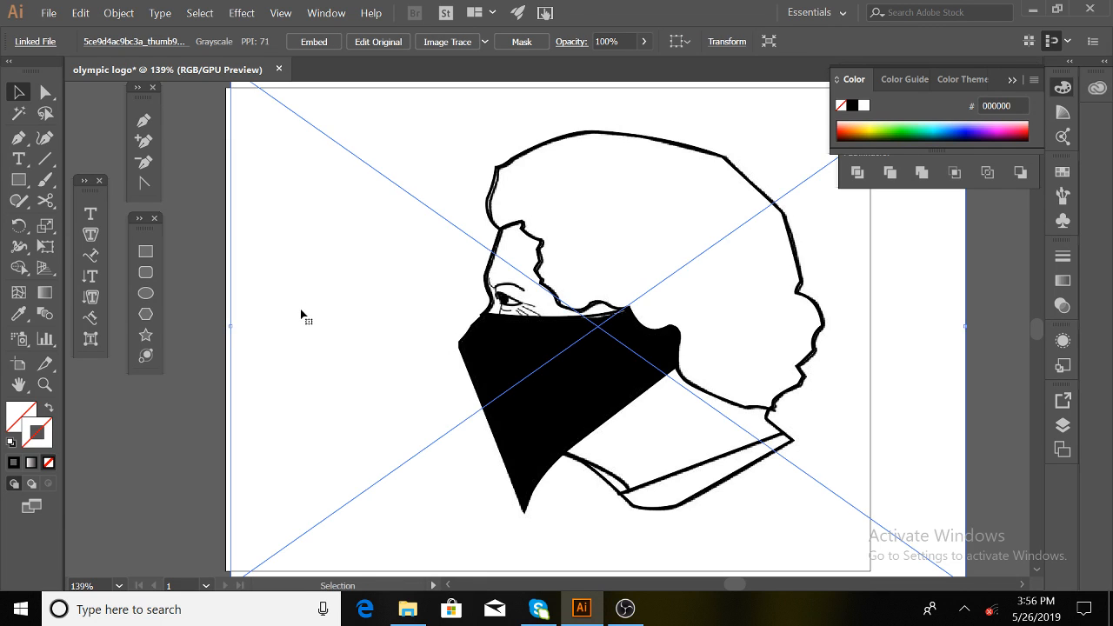
key(ctrl+minus)
key(ctrl+minus)
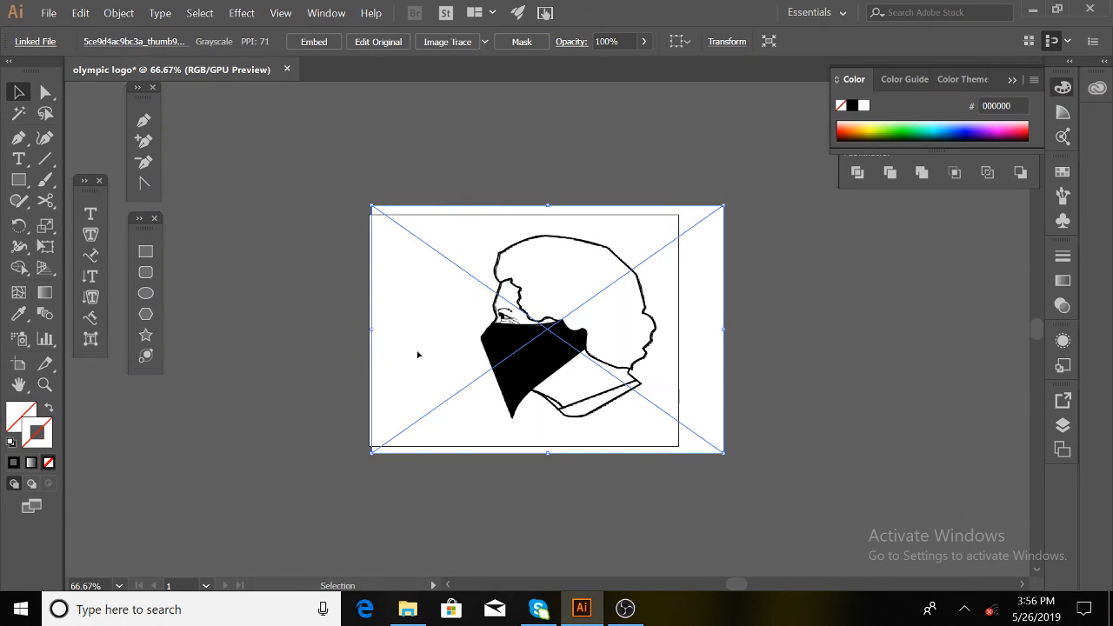
mouse_move(417, 354)
mouse_down()
mouse_move(965, 385)
mouse_move(733, 343)
mouse_up()
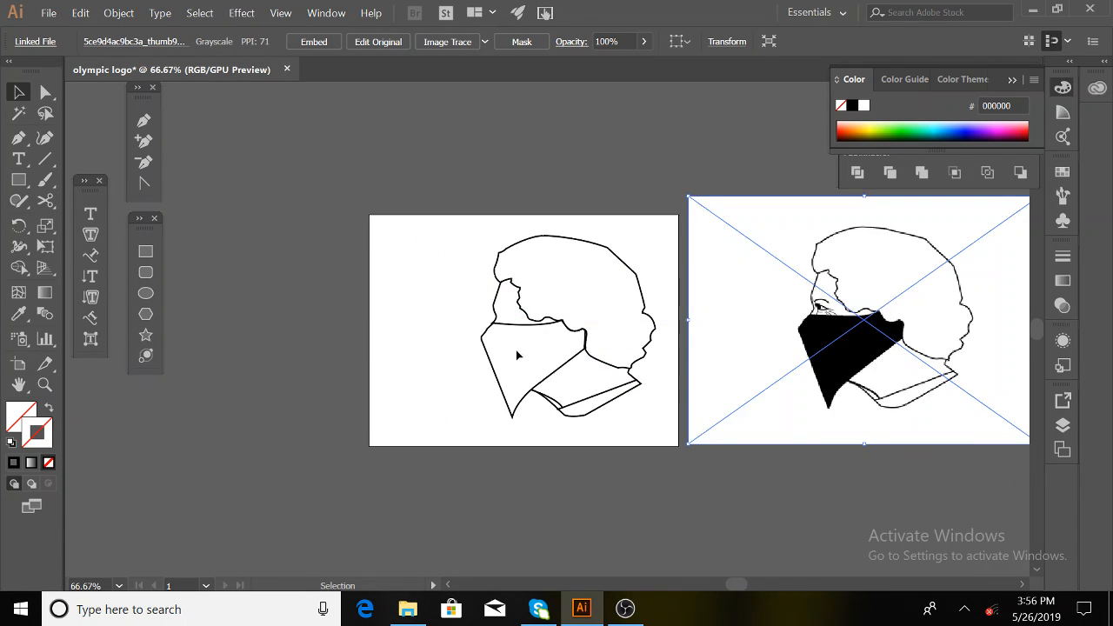
Set the stroke weight of the traced hair, face and mask outlines to 3 pt.
click(507, 336)
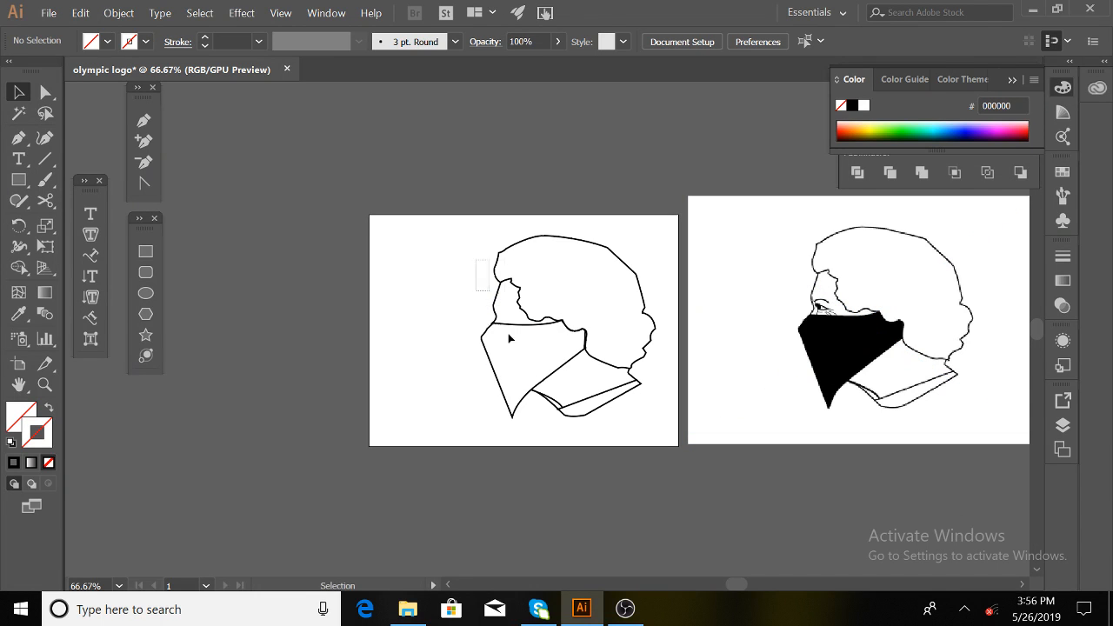
click(511, 348)
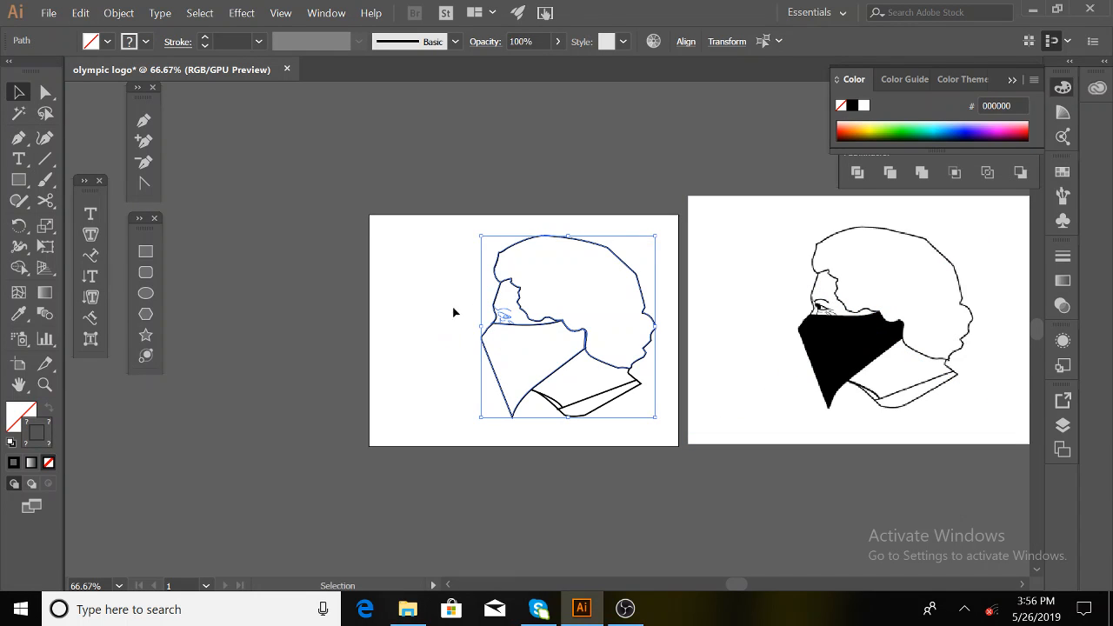
click(205, 42)
click(205, 42)
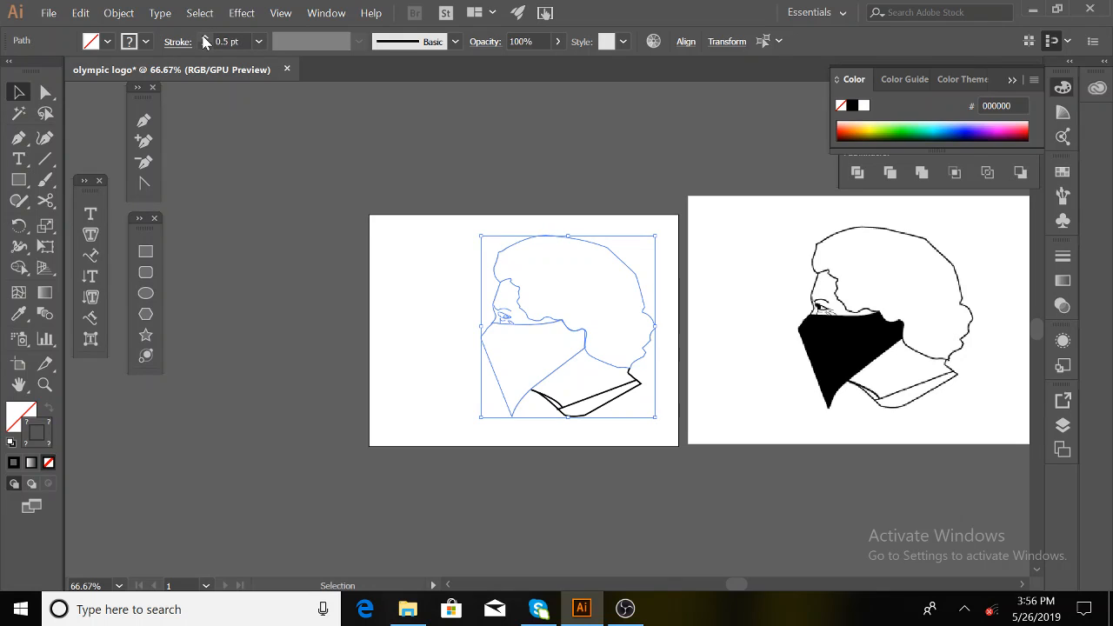
click(206, 42)
click(205, 41)
click(205, 42)
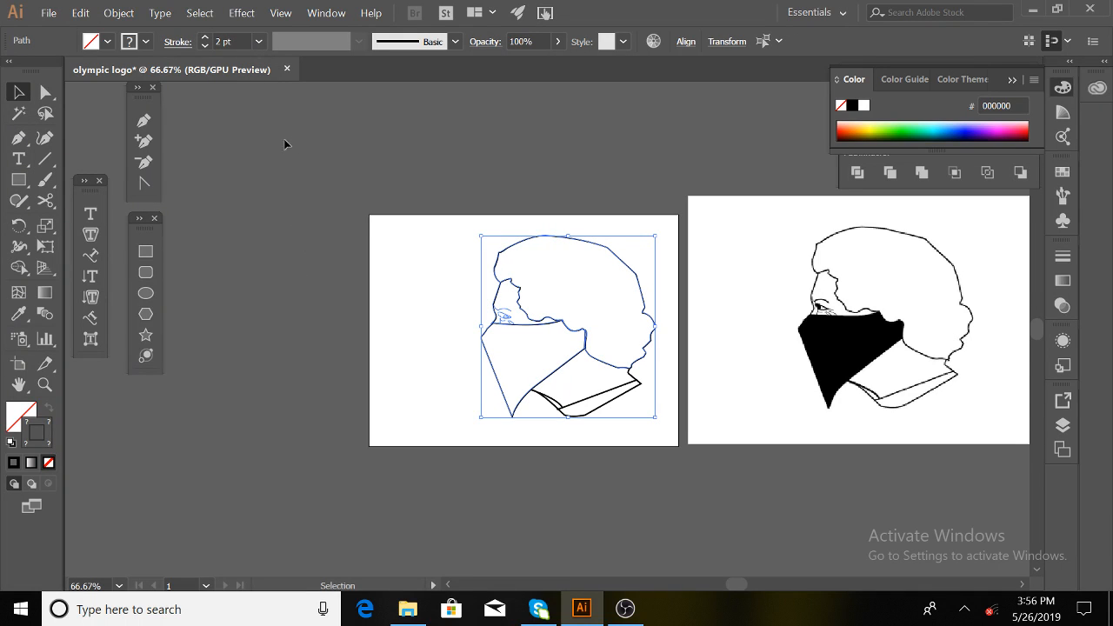
click(205, 37)
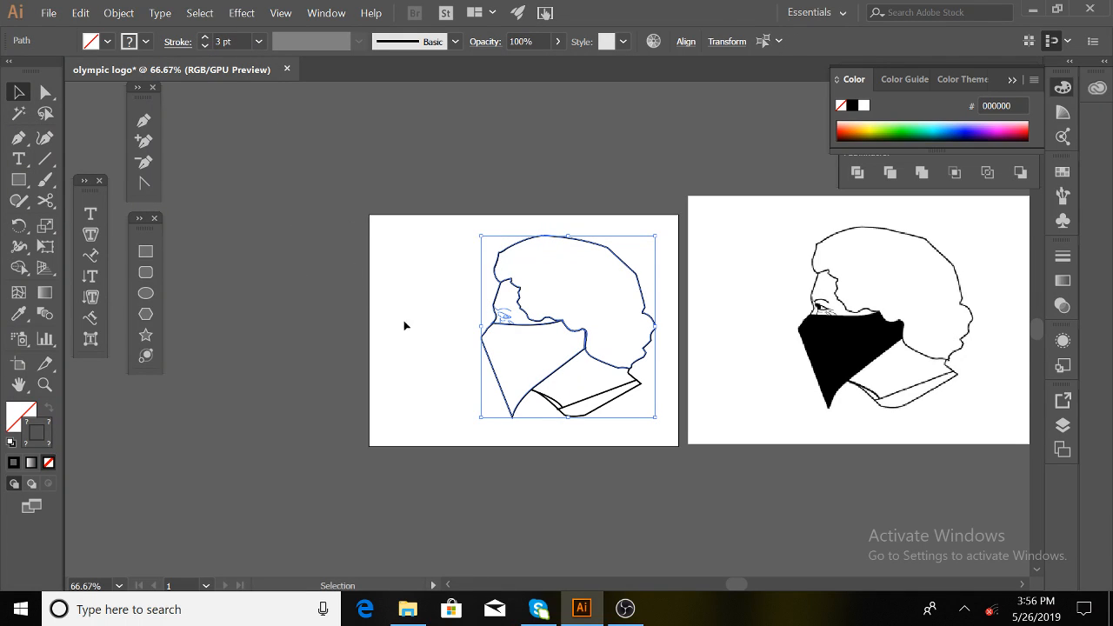
Give the traced eye details a 4 pt black stroke and deselect them.
click(433, 332)
click(510, 323)
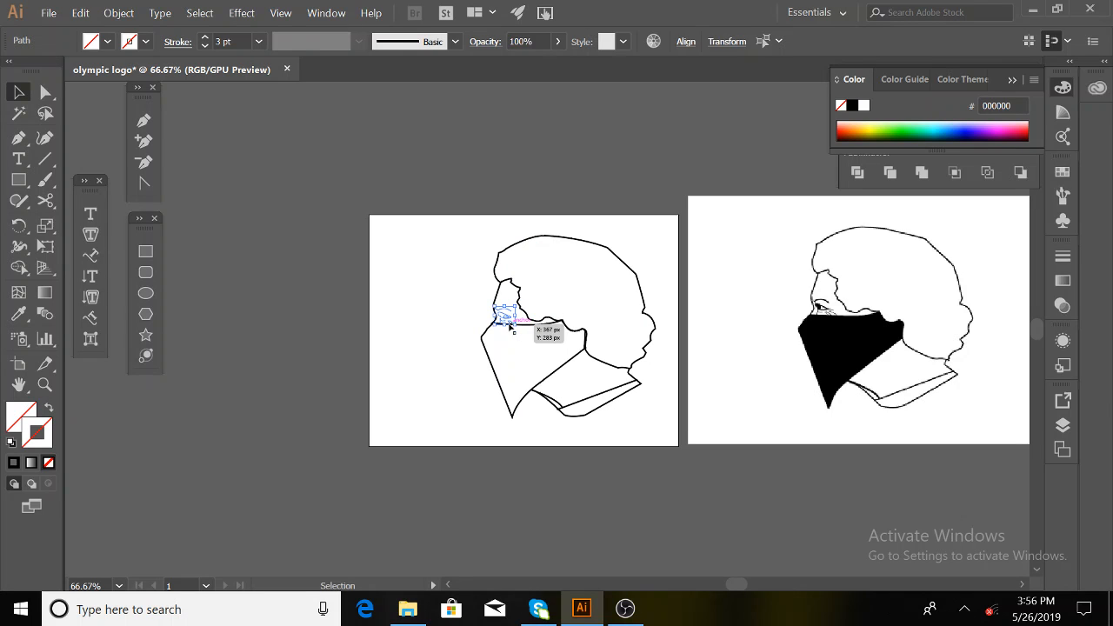
click(205, 37)
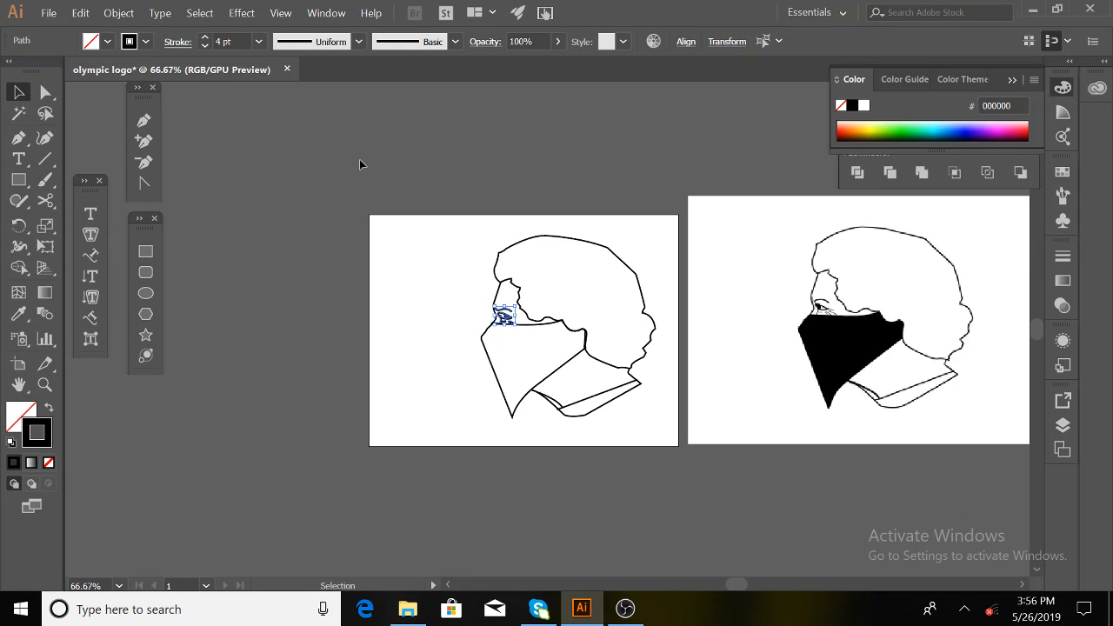
click(427, 315)
Move the reference image leftward, closer to the traced drawing, for side-by-side comparison.
key(ctrl+equal)
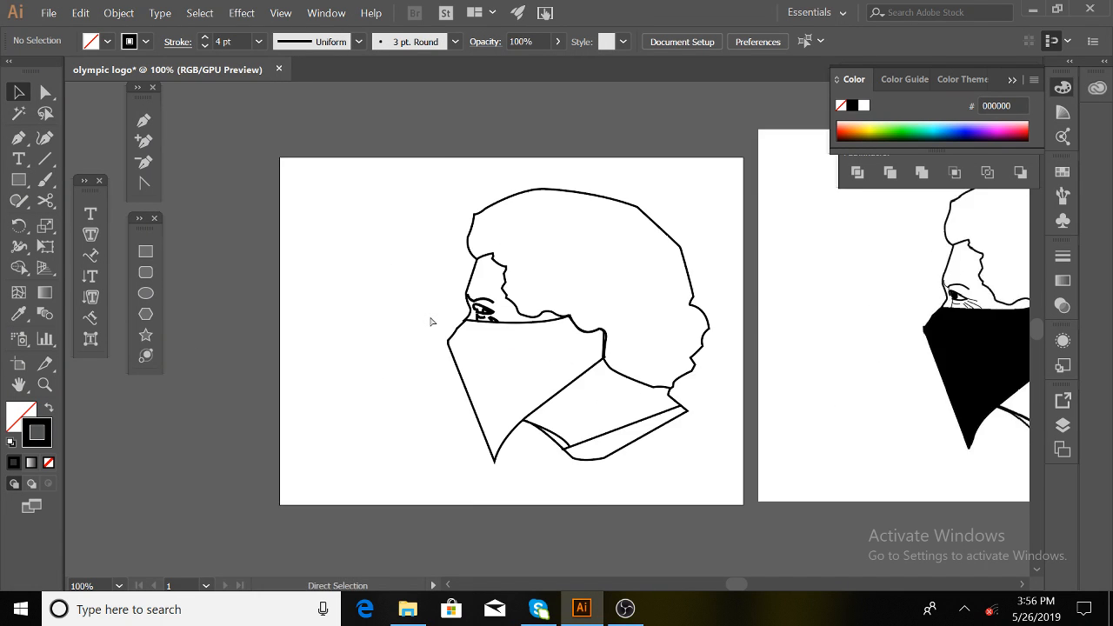
key(ctrl+equal)
scroll(698, 398, down, 5)
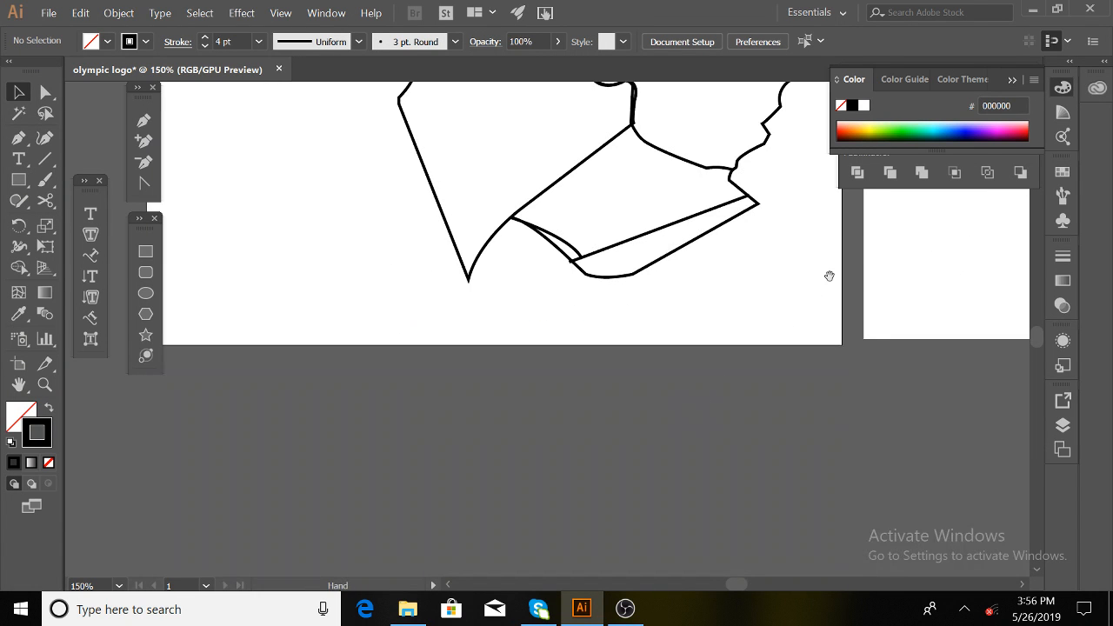
drag(849, 285, 670, 512)
drag(941, 391, 845, 403)
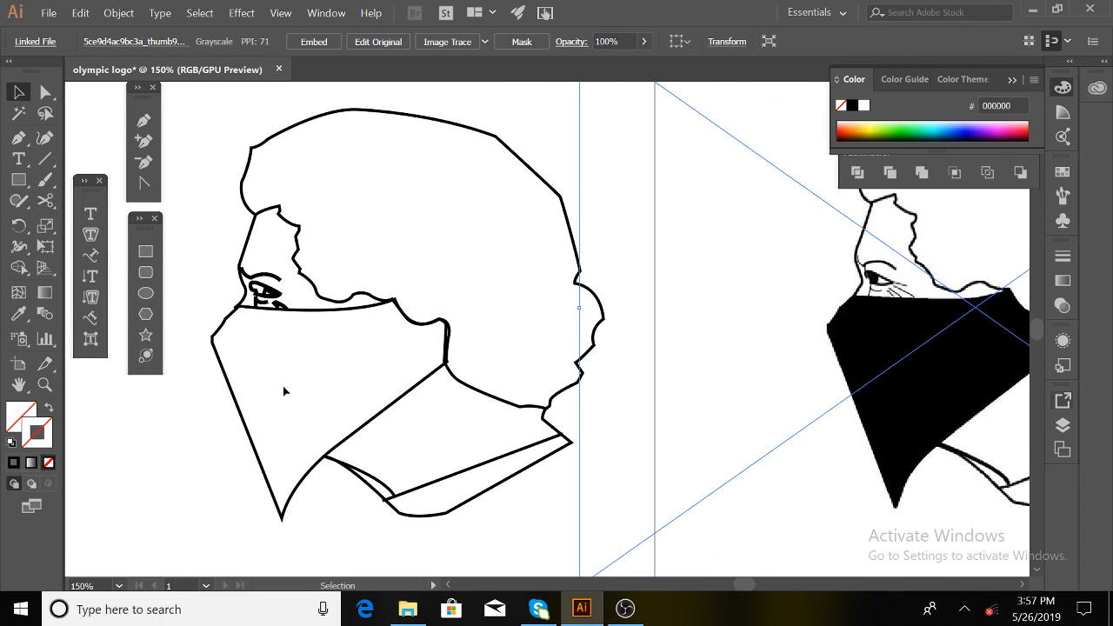
Swap the mask shape's fill and stroke so it is solid black without an outline.
click(225, 387)
click(229, 386)
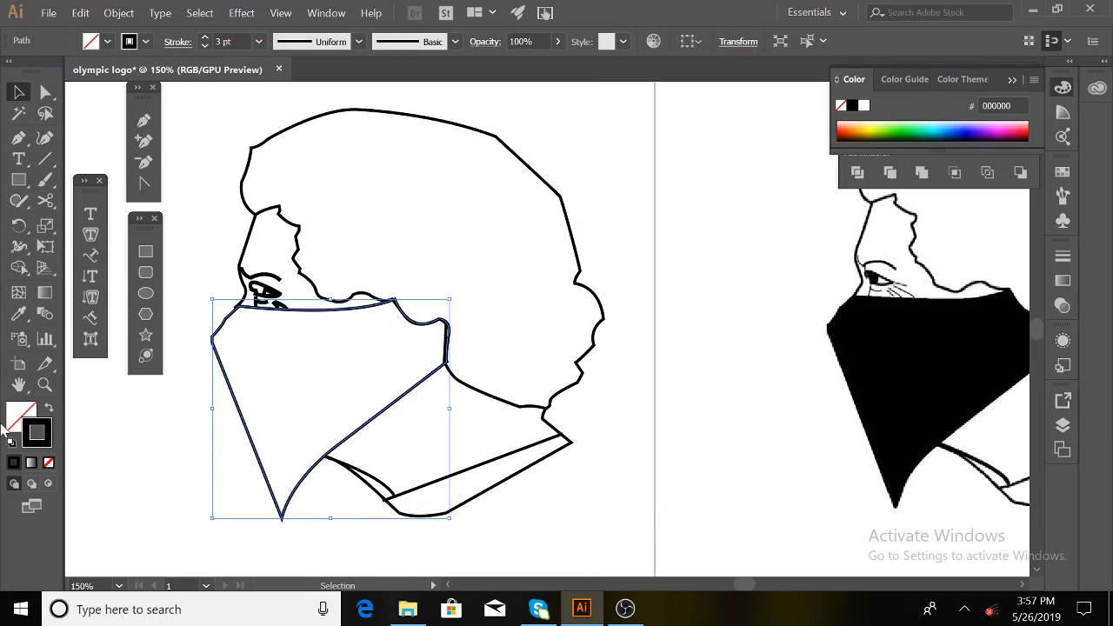
click(48, 408)
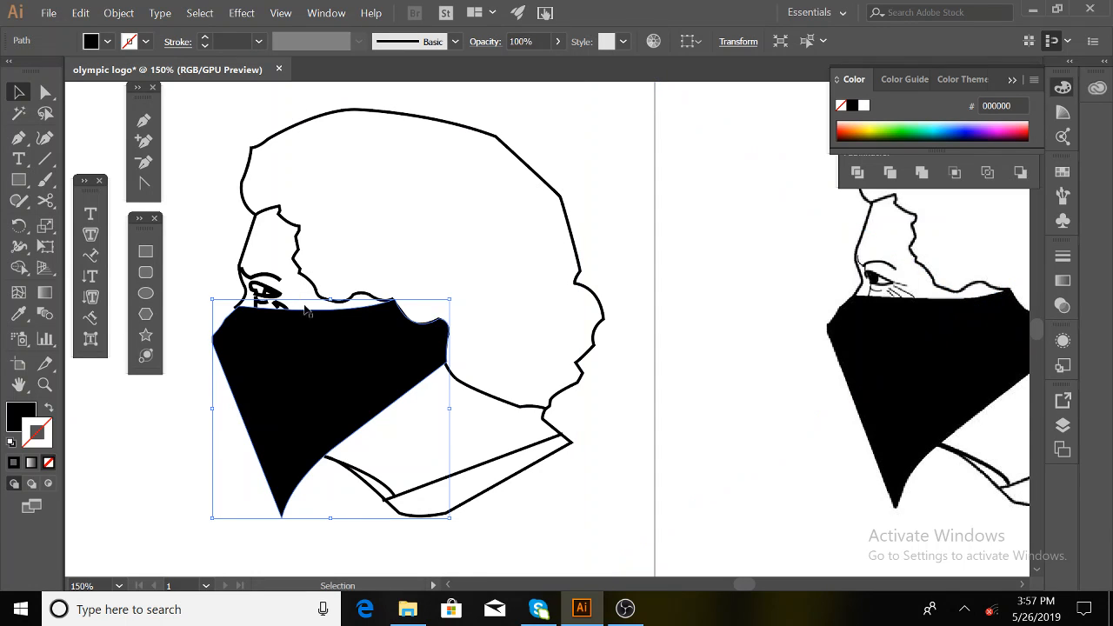
Remove the stroke from the small shape inside the eye and fill it with white.
click(270, 293)
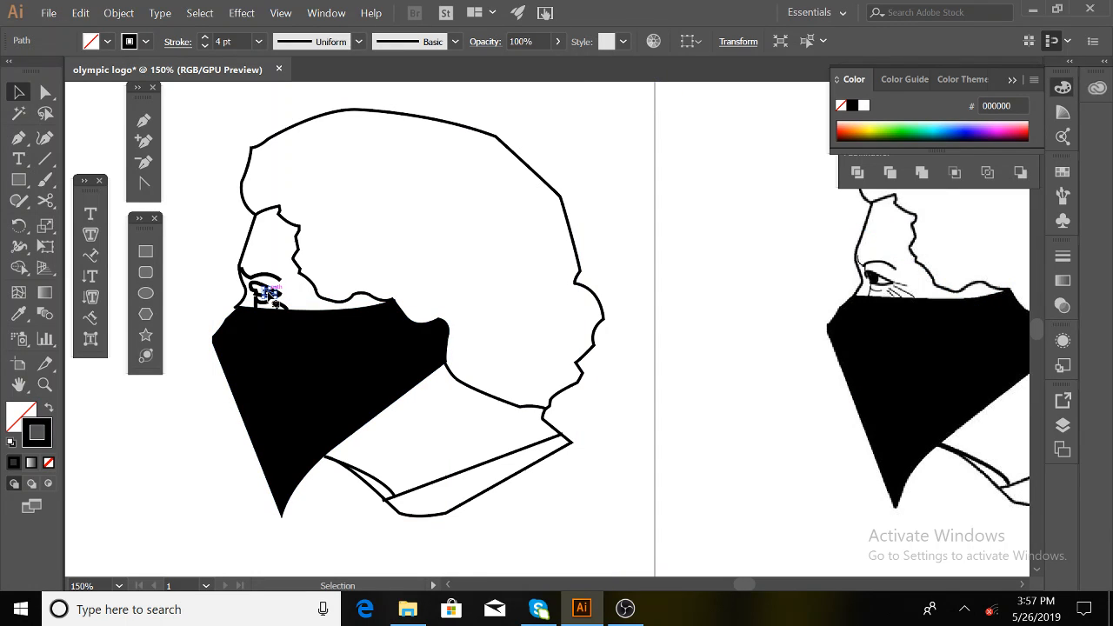
click(47, 410)
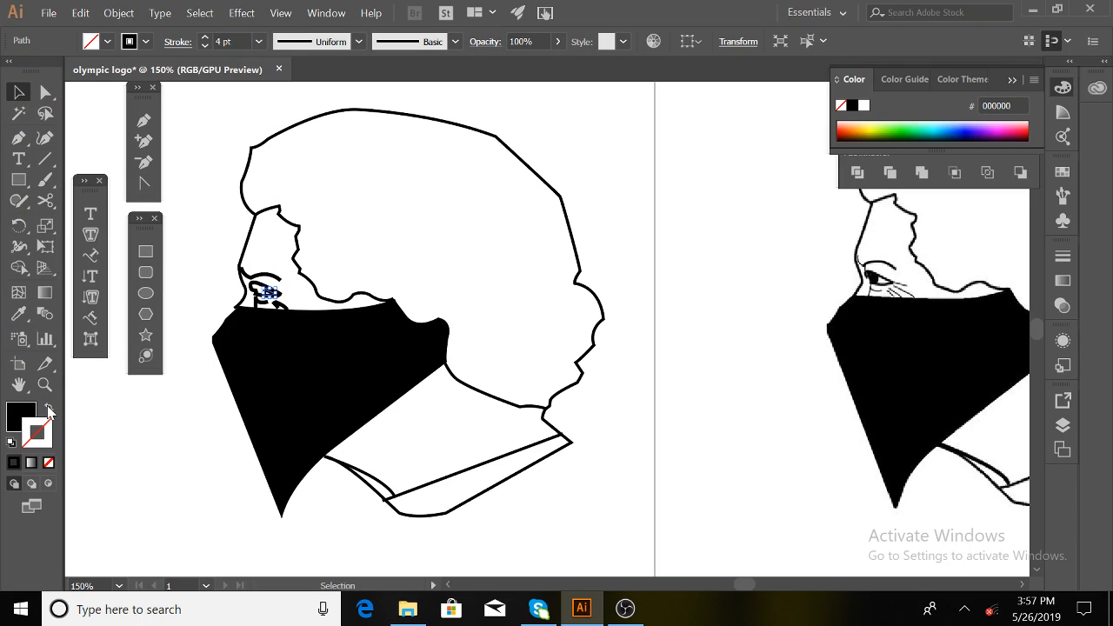
click(106, 42)
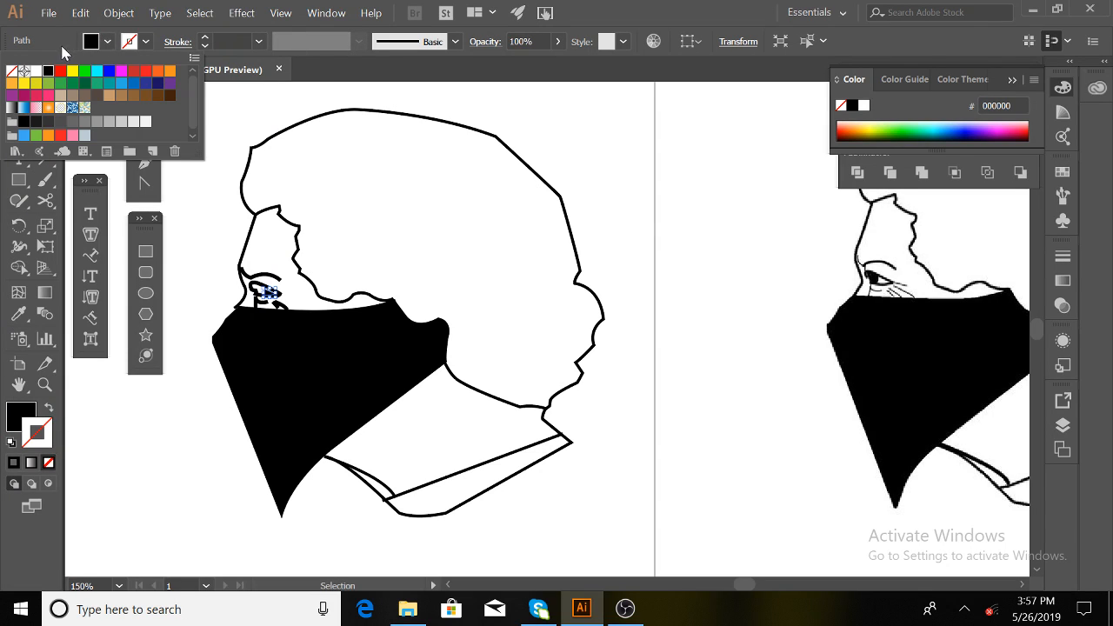
click(36, 72)
click(210, 422)
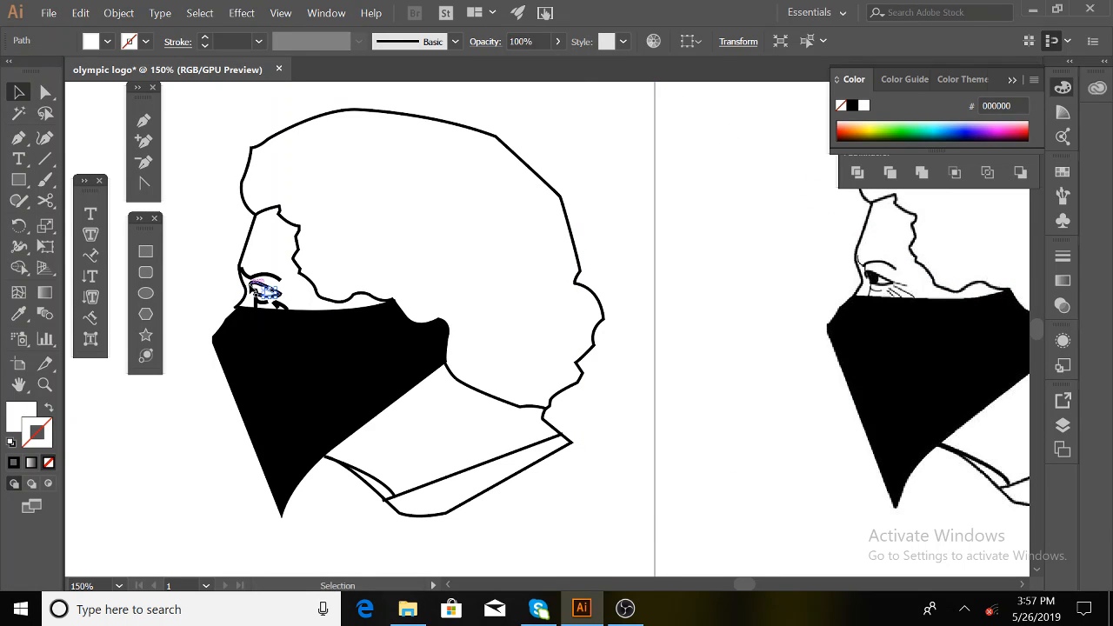
Fill the eye outline shape with black, keeping its black stroke, and deselect it.
click(260, 286)
click(107, 42)
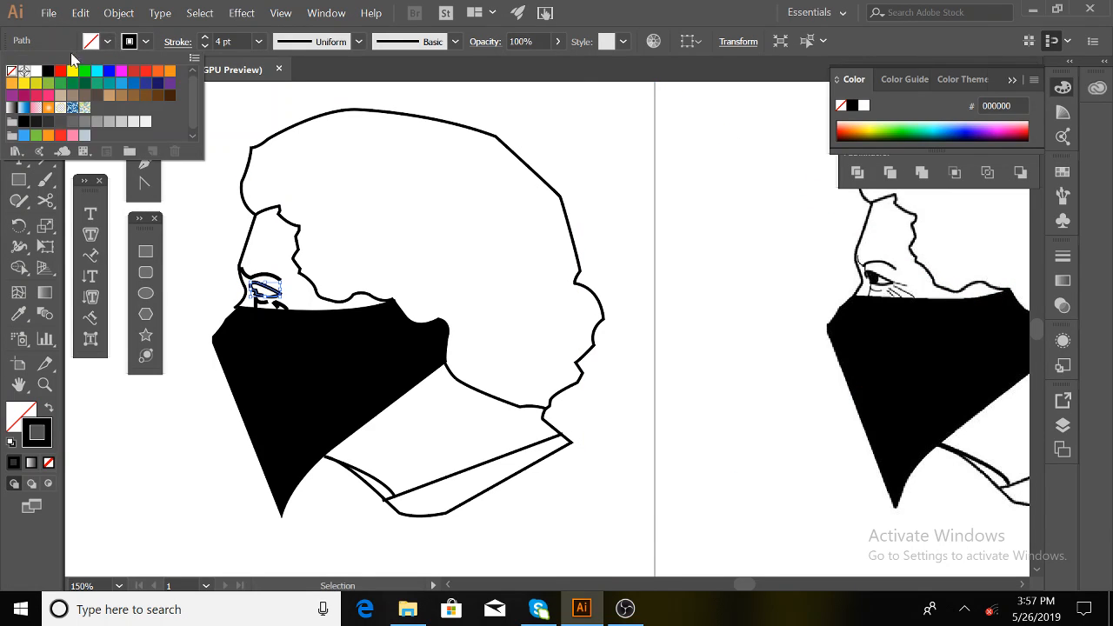
click(68, 67)
click(181, 433)
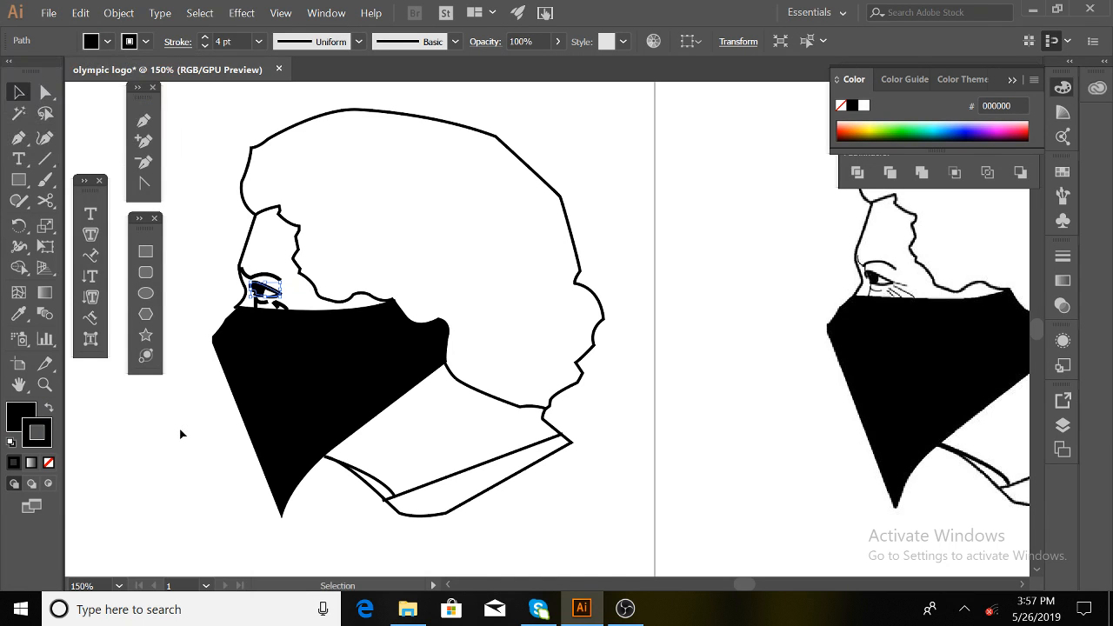
click(182, 432)
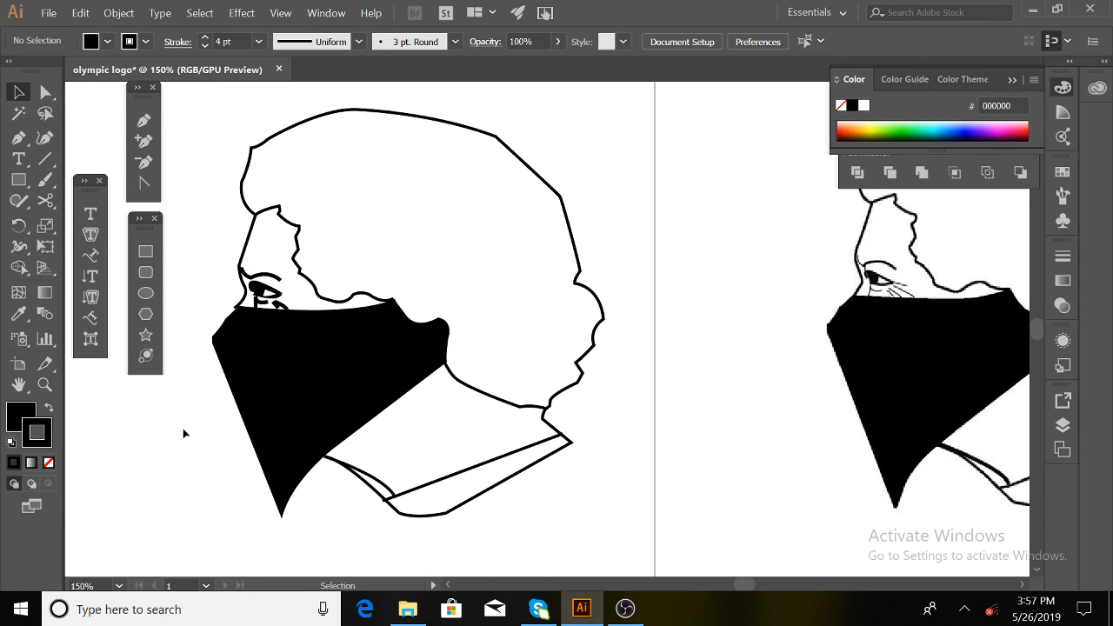
Apply a 4 pt black stroke to the wrinkle lines beside the eye's outer corner.
click(289, 304)
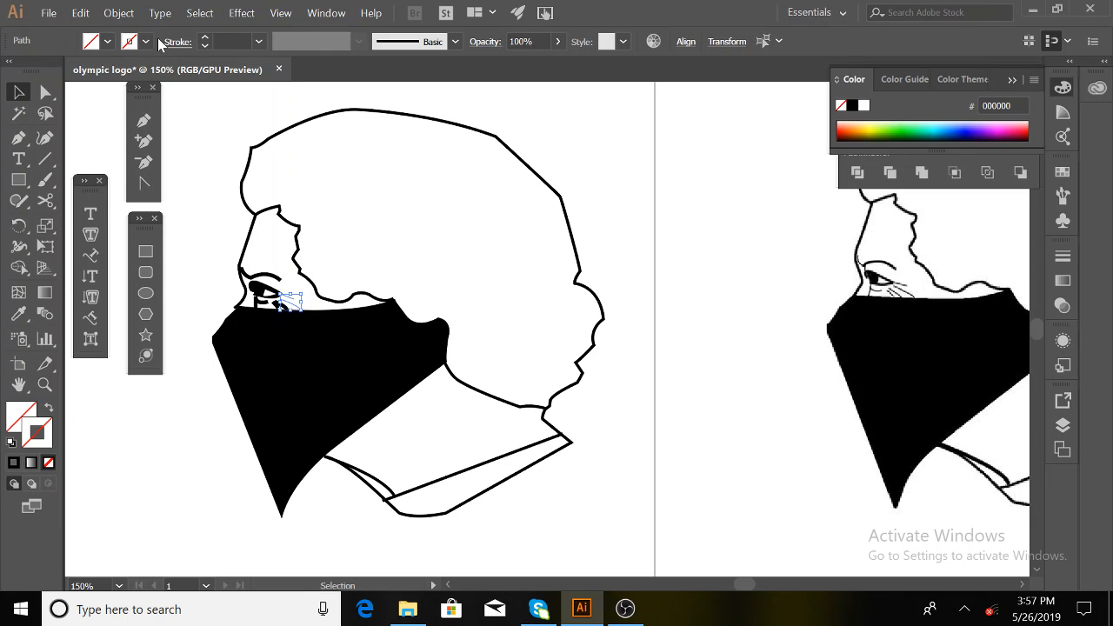
click(204, 37)
click(204, 37)
click(204, 37)
click(203, 38)
click(204, 38)
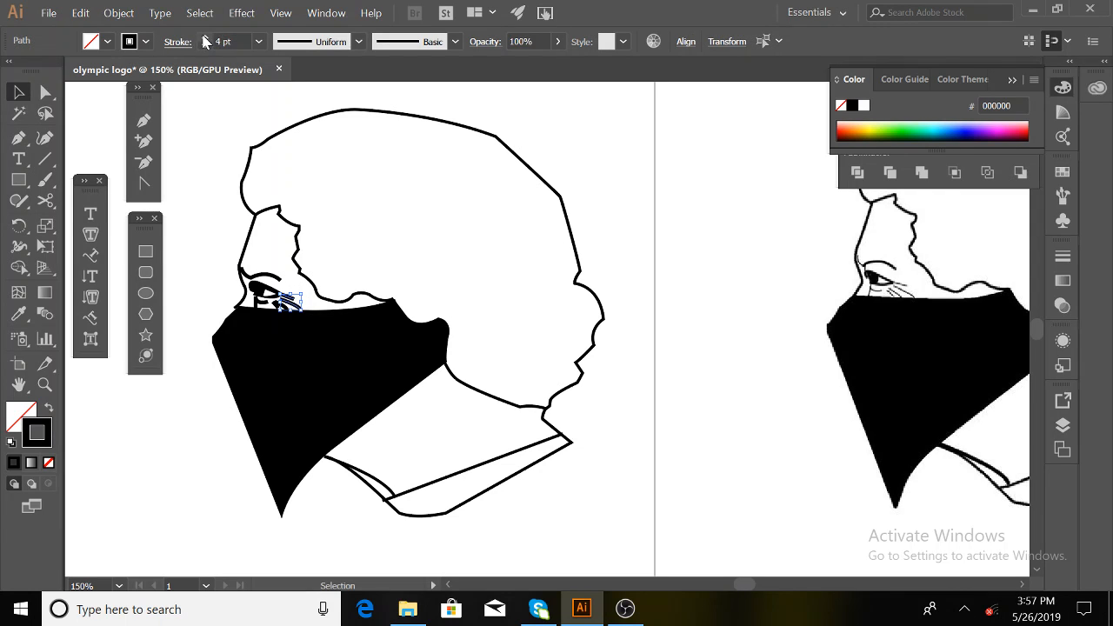
Set the stroke weight of the wrinkle lines beside the eye's outer corner to 3 pt and deselect them.
click(204, 45)
click(187, 241)
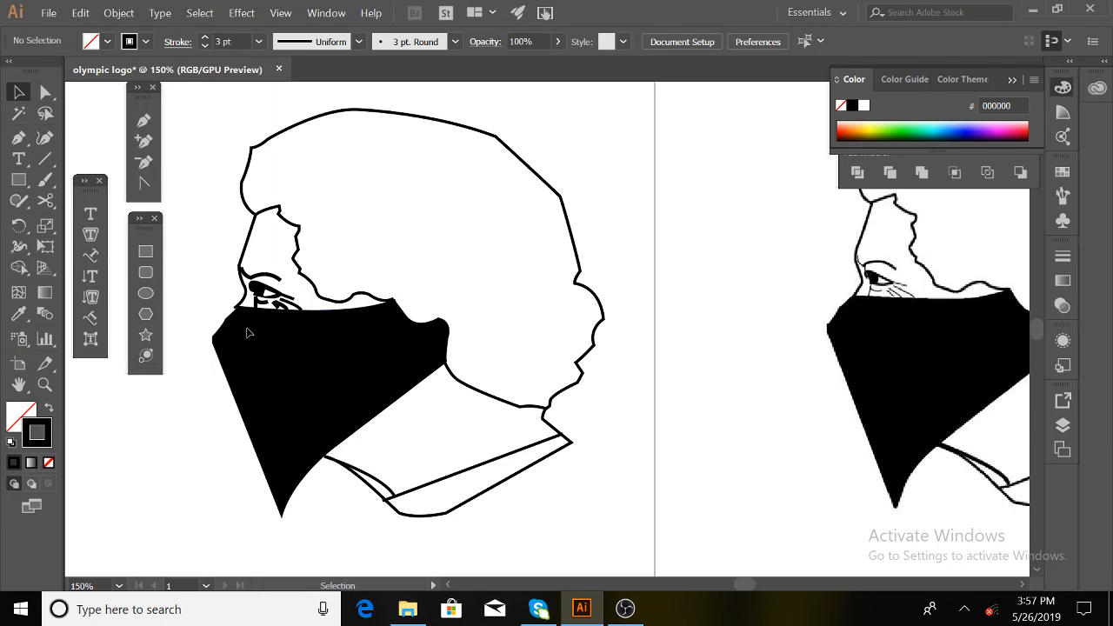
Try to reduce the stroke weight of the eyebrow and the wrinkle lines beside the eye together.
scroll(597, 431, up, 2)
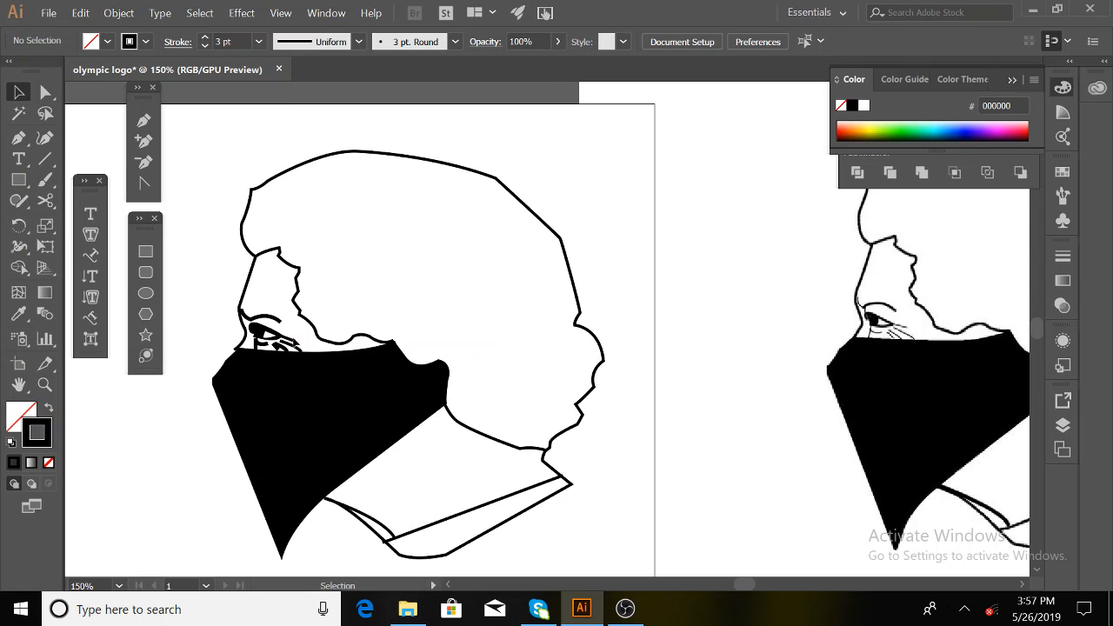
click(296, 344)
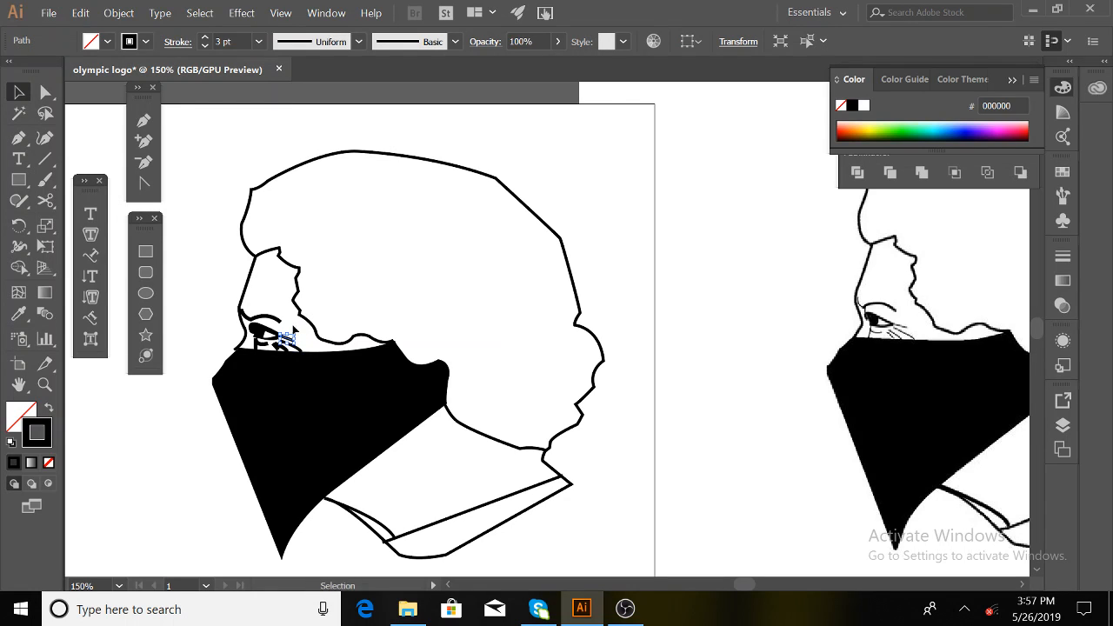
click(287, 332)
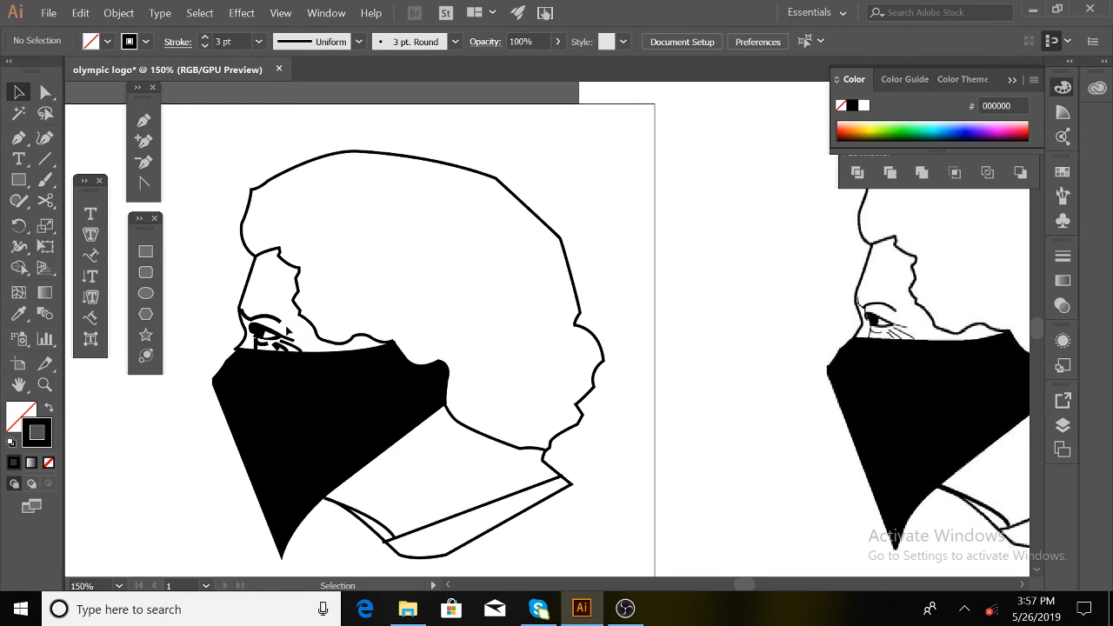
click(283, 349)
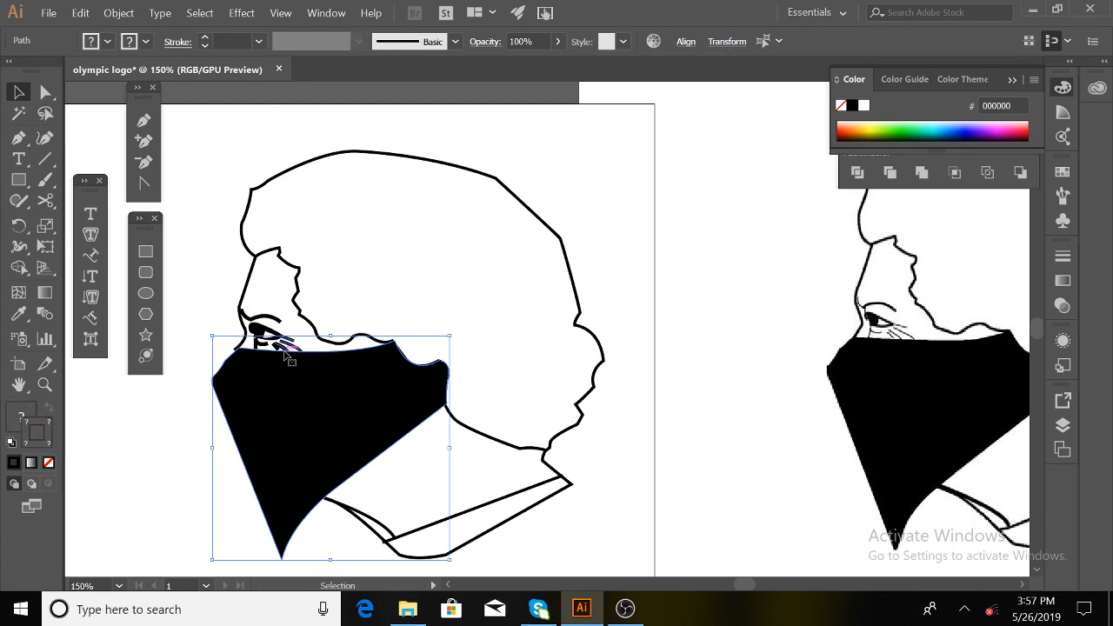
click(274, 297)
key(ctrl+=)
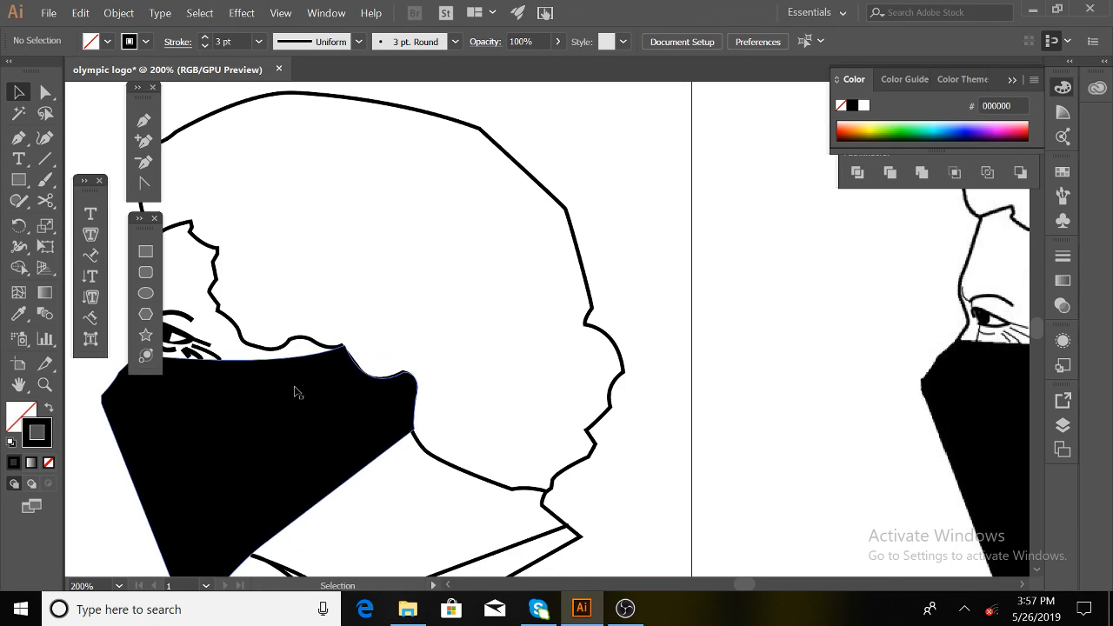
drag(298, 391, 379, 297)
click(276, 224)
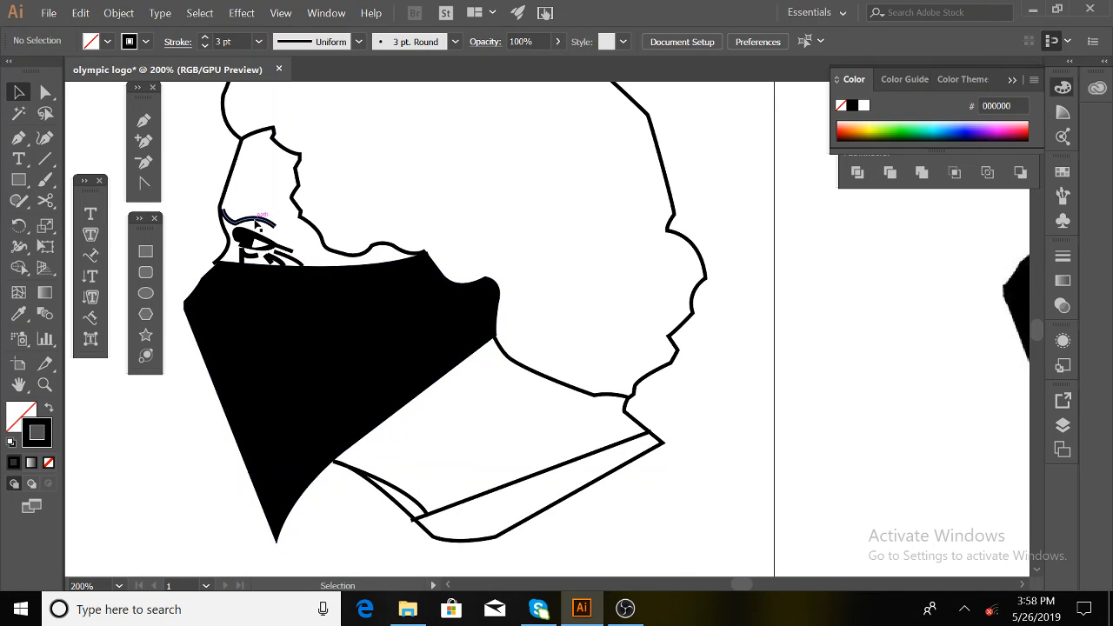
shift+click(280, 272)
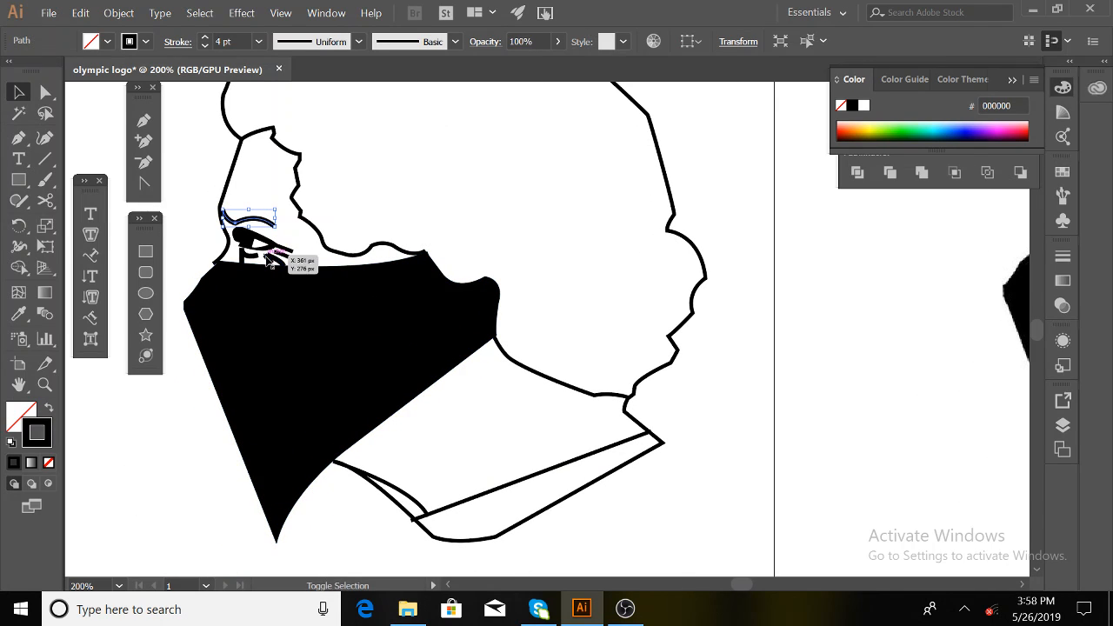
shift+click(278, 259)
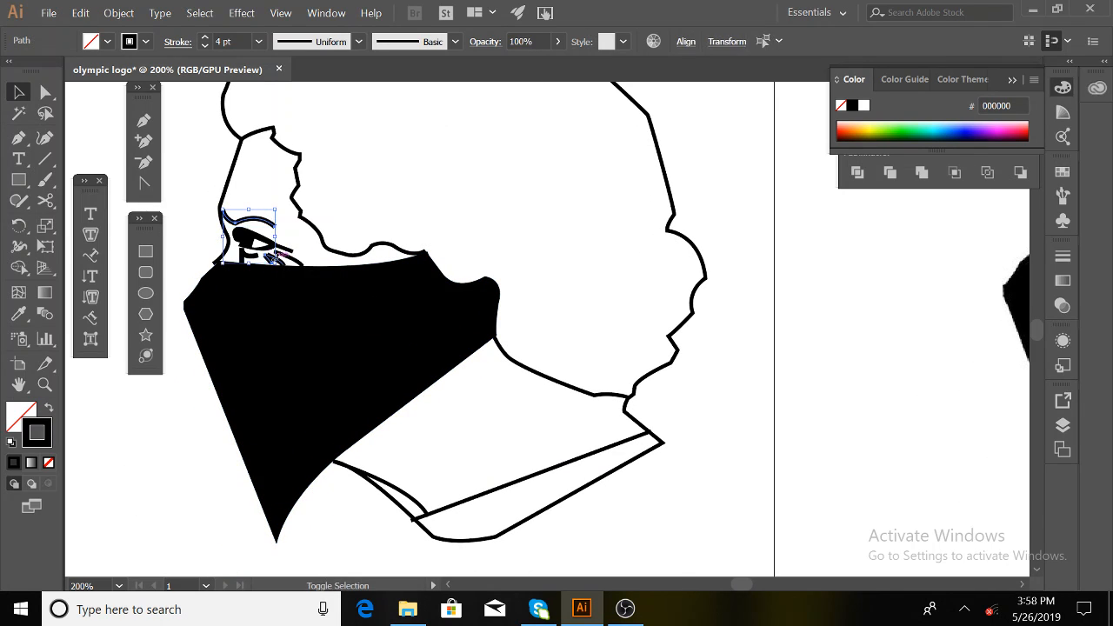
shift+click(281, 262)
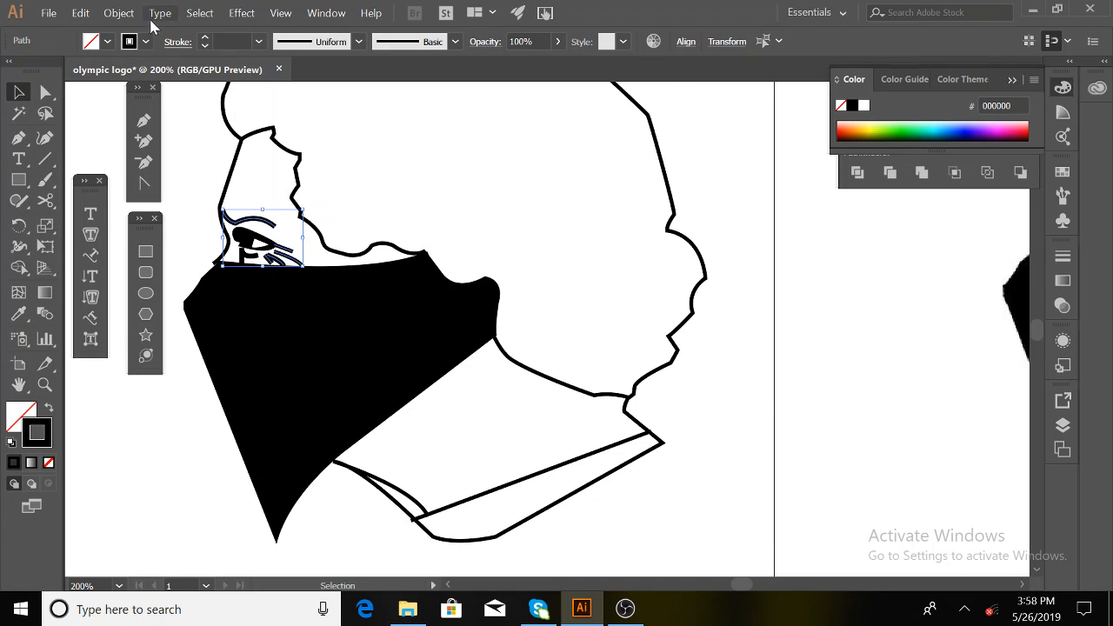
click(204, 42)
click(334, 224)
Set the strokes of the eyebrow and the uppermost wrinkle line beside the eye to 1 pt.
click(249, 217)
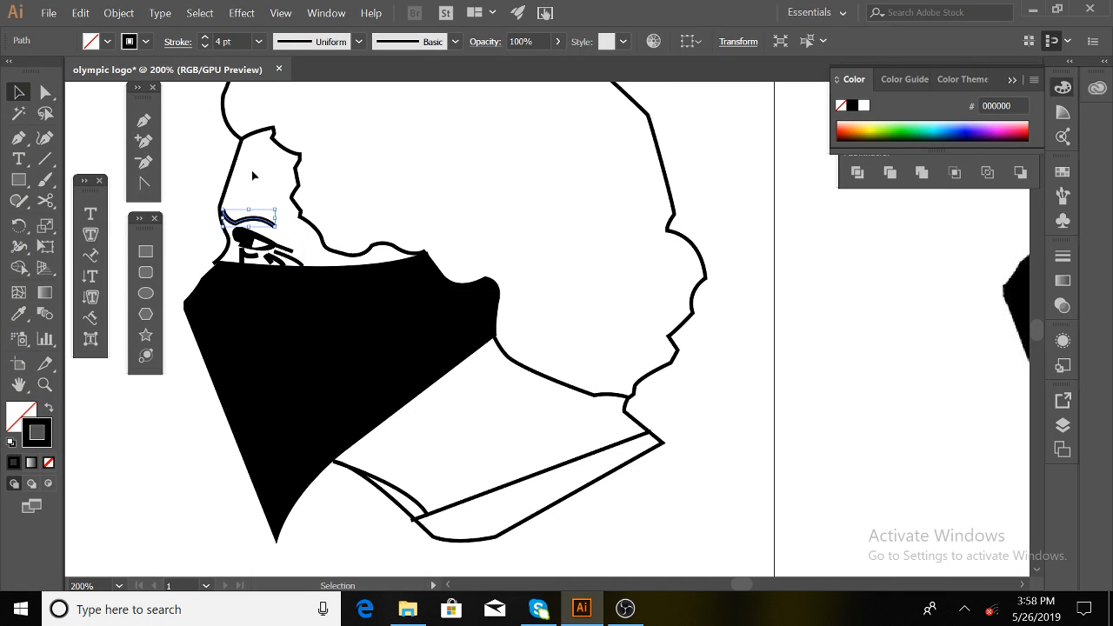
click(201, 45)
click(201, 45)
click(201, 44)
click(284, 247)
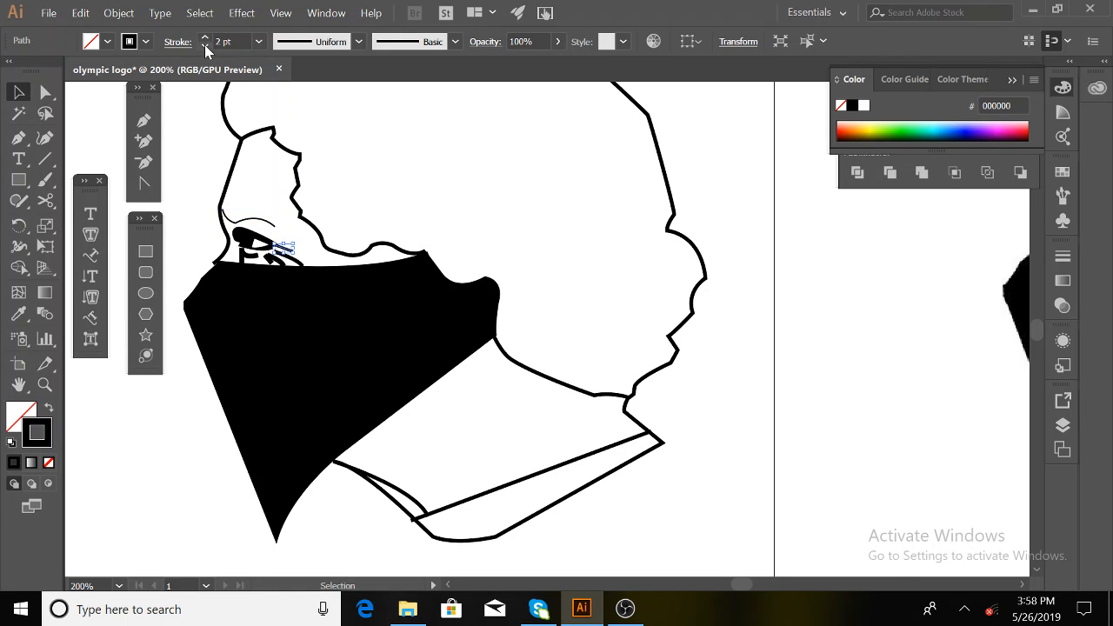
click(204, 46)
click(300, 258)
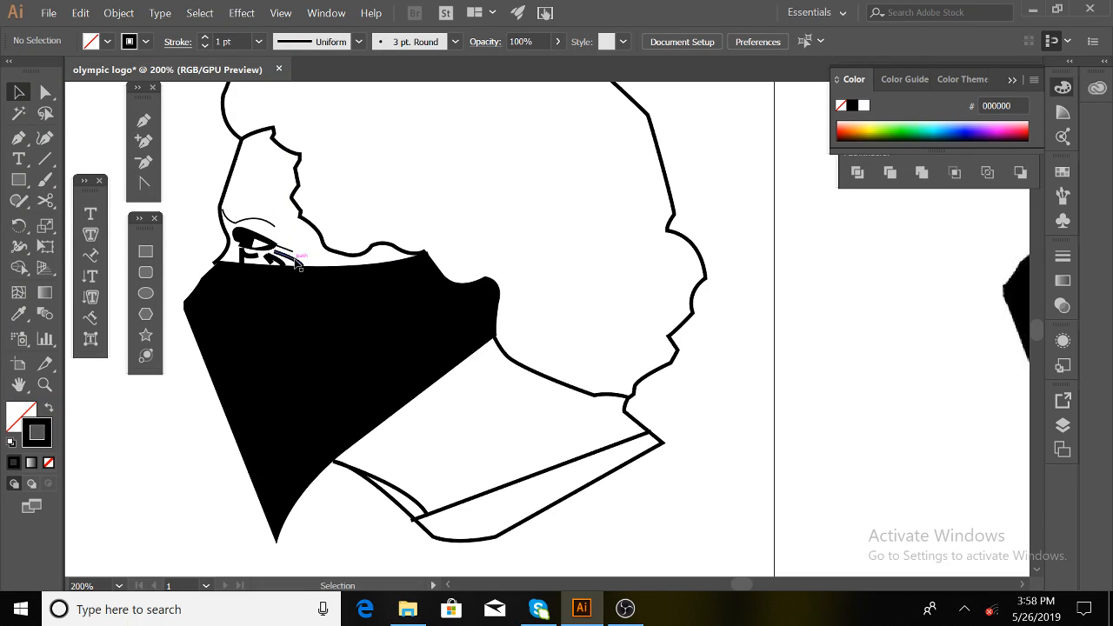
Set the strokes of the long second wrinkle line and the small lines under the eye to 1 pt.
click(289, 259)
click(205, 47)
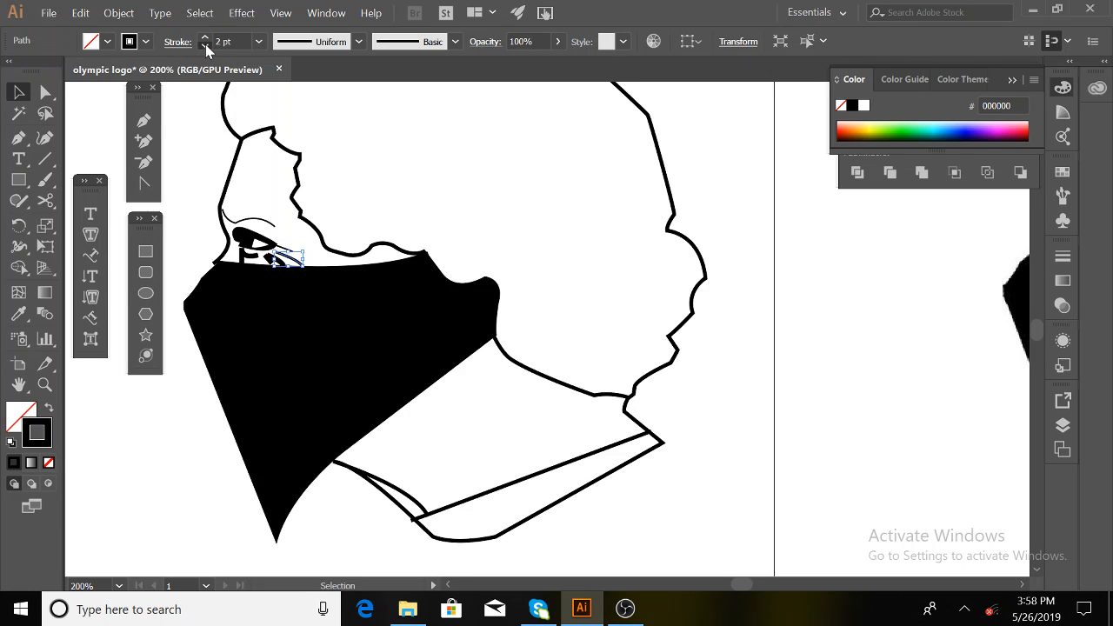
click(205, 47)
click(252, 256)
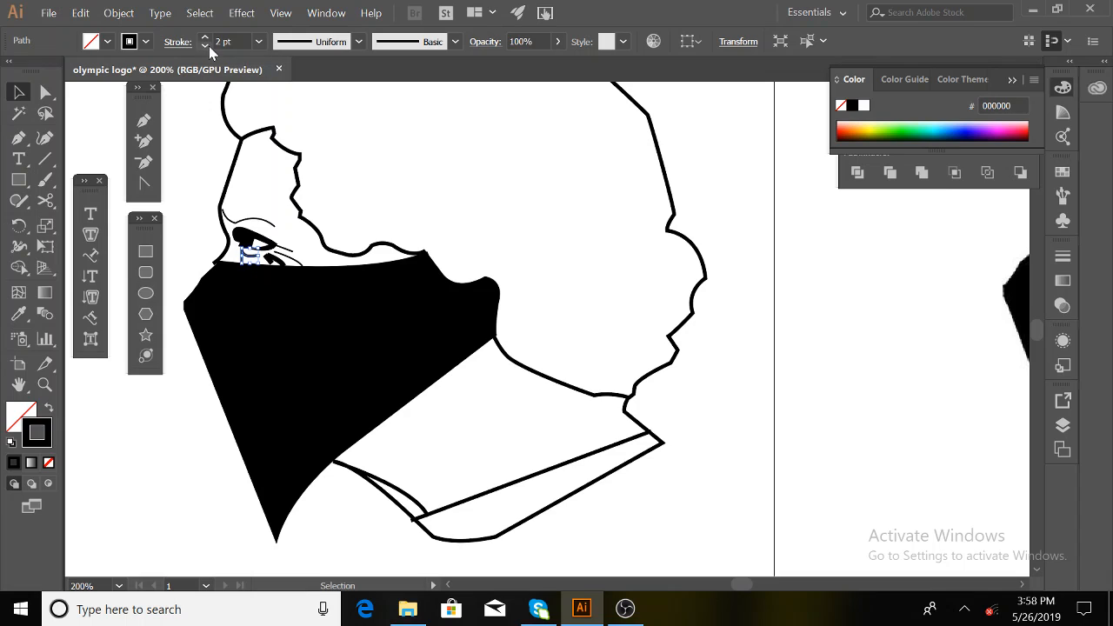
Set the strokes of the remaining short wrinkle lines just above the mask to 1 pt and deselect.
click(277, 265)
click(269, 259)
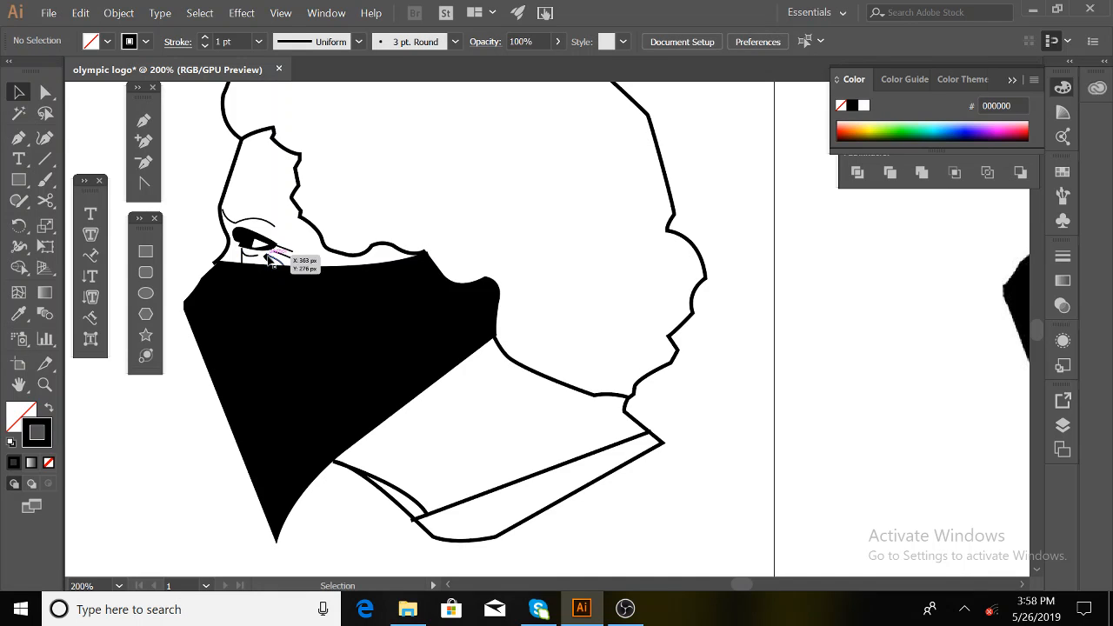
click(270, 259)
click(255, 263)
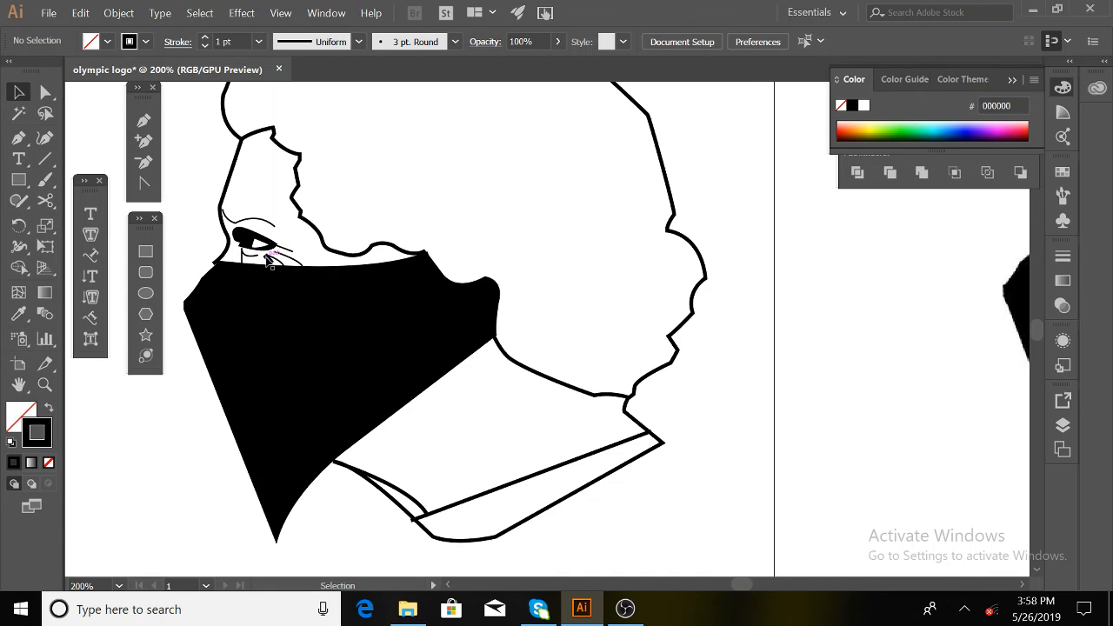
drag(270, 257, 266, 255)
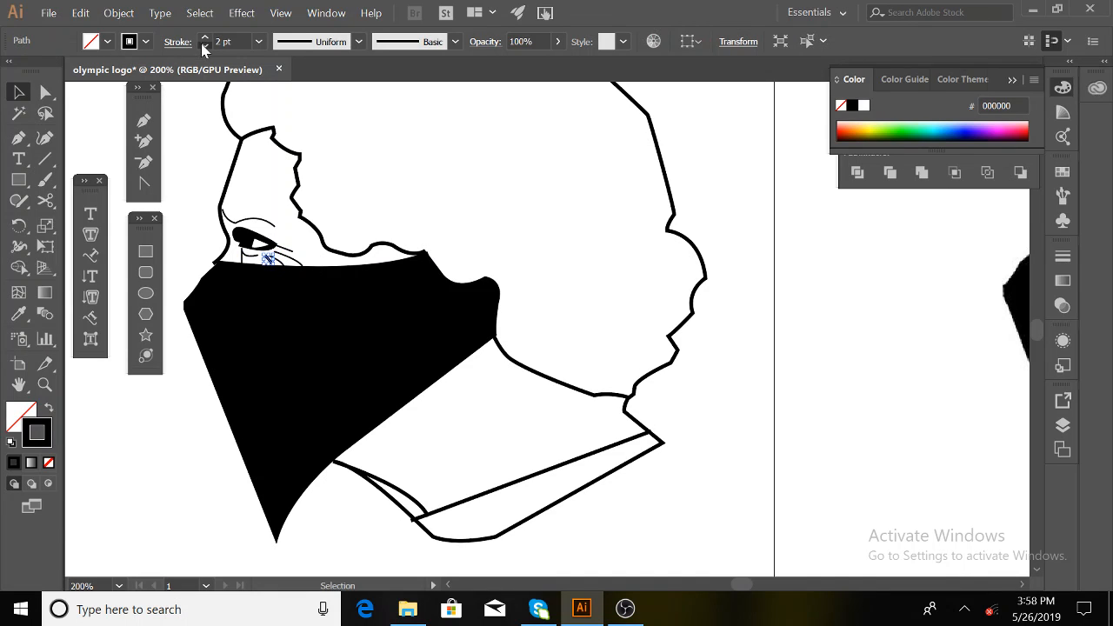
click(204, 46)
click(204, 46)
click(193, 159)
key(ctrl+1)
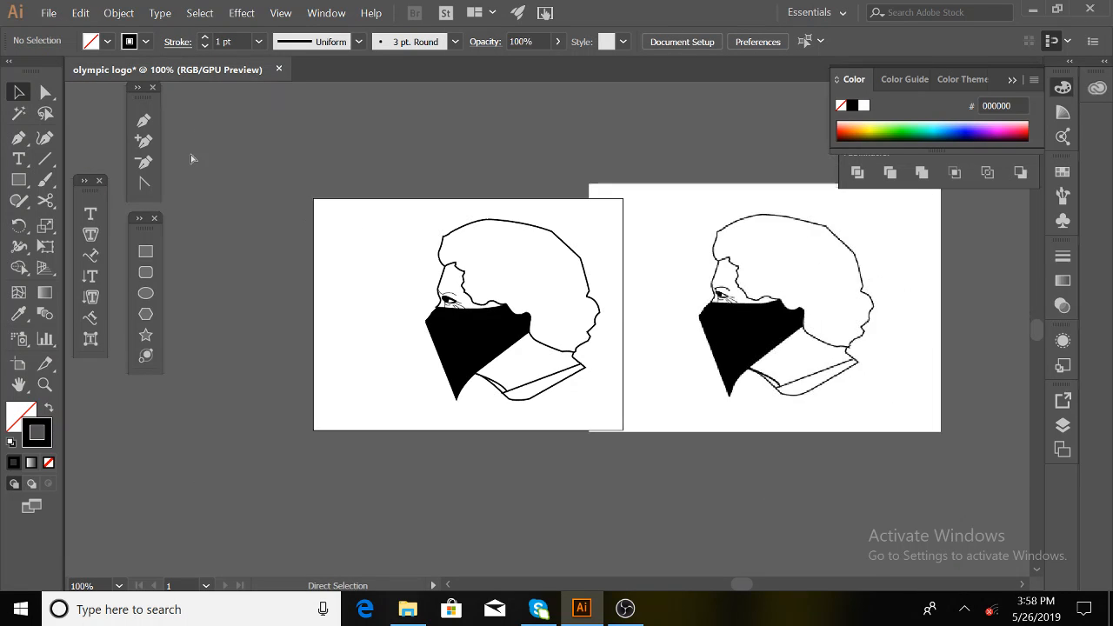
click(620, 290)
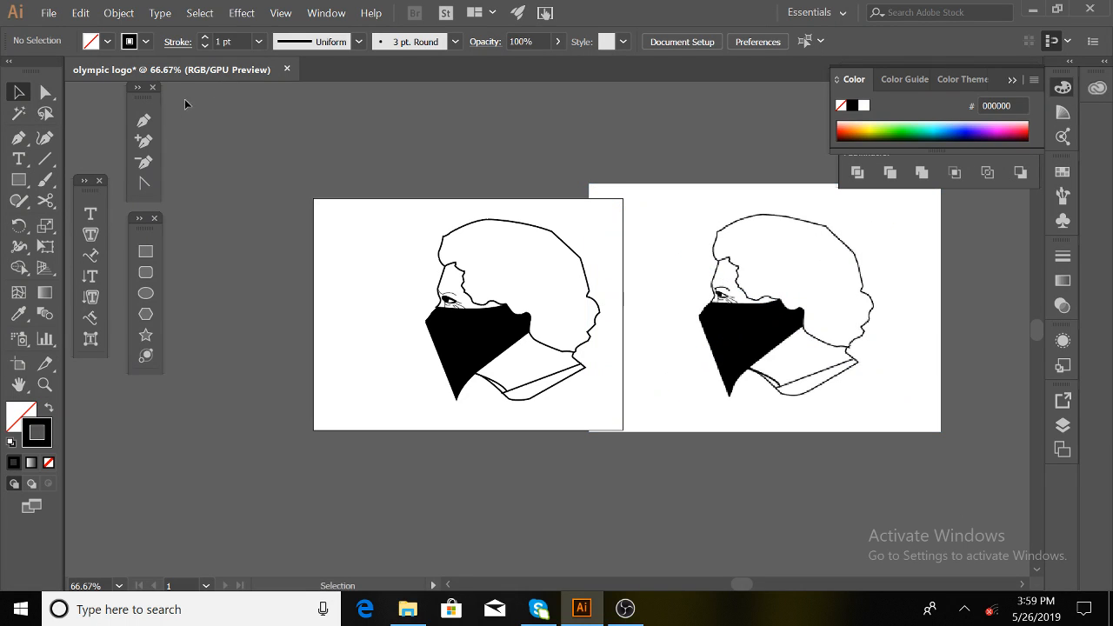
click(143, 120)
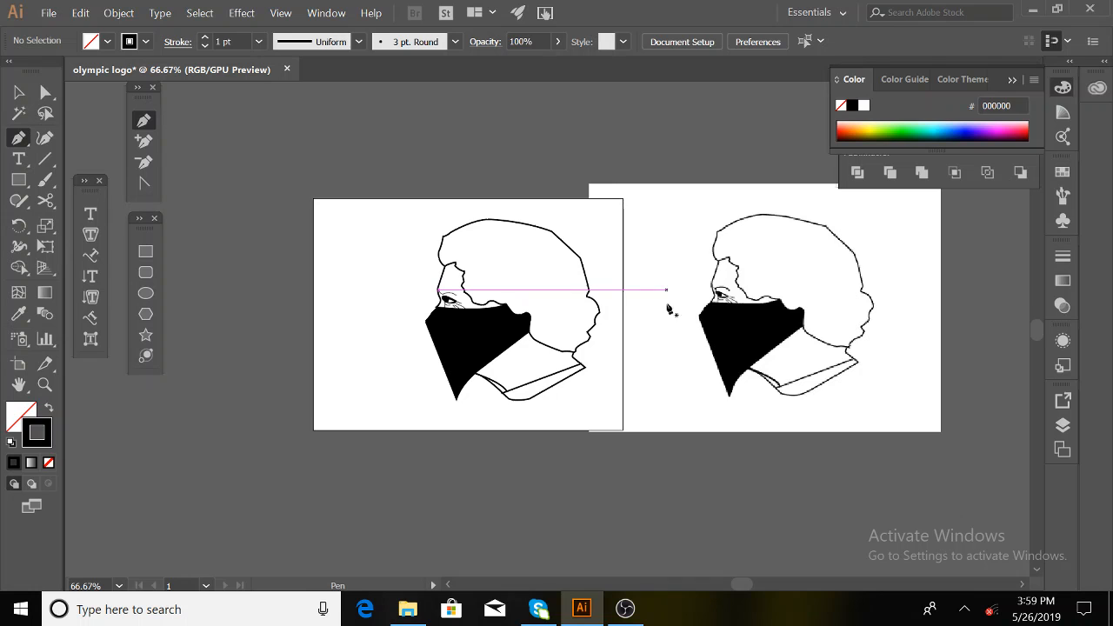
Switch to File Explorer, open the image 5cea540c61547_thumb900 from the pen drive and browse the logo images following it.
click(1033, 9)
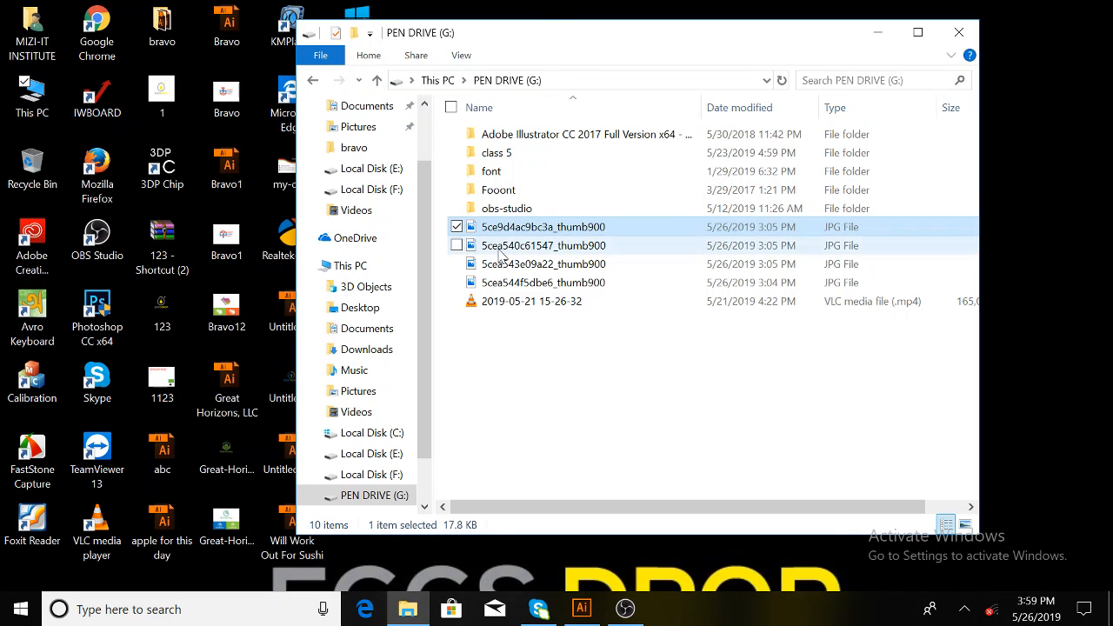
click(508, 246)
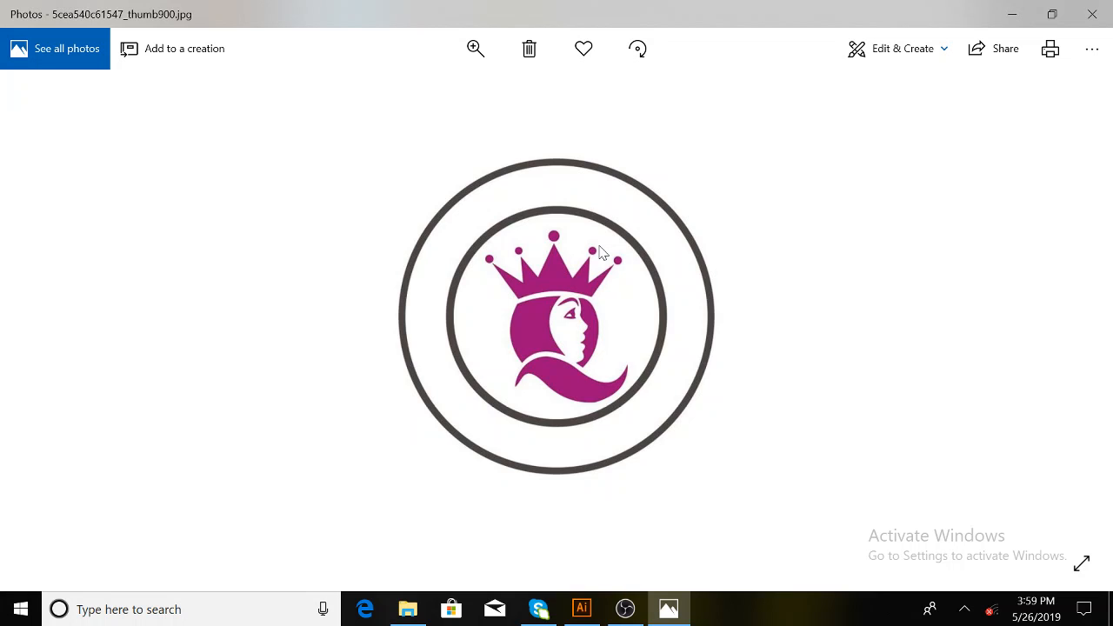
scroll(578, 396, down, 1)
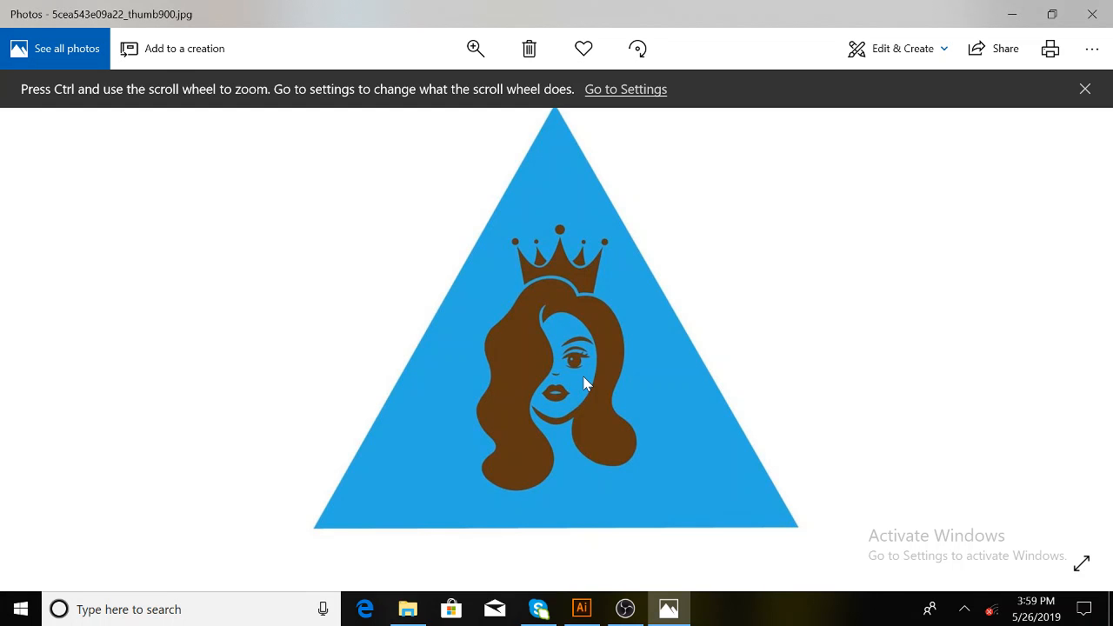
scroll(587, 377, down, 2)
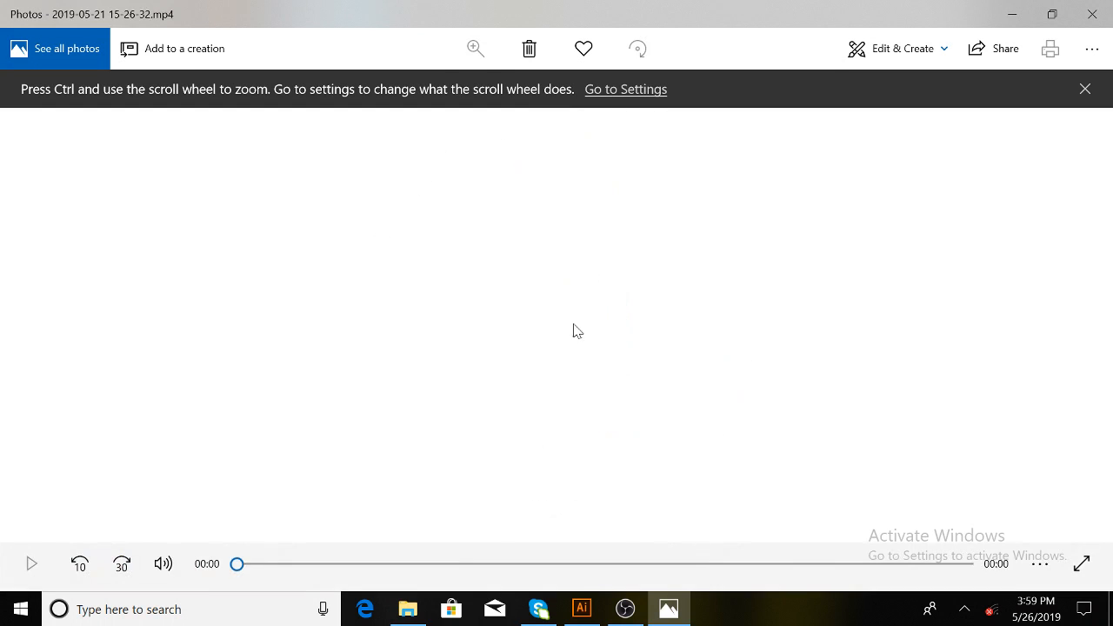
scroll(608, 348, up, 2)
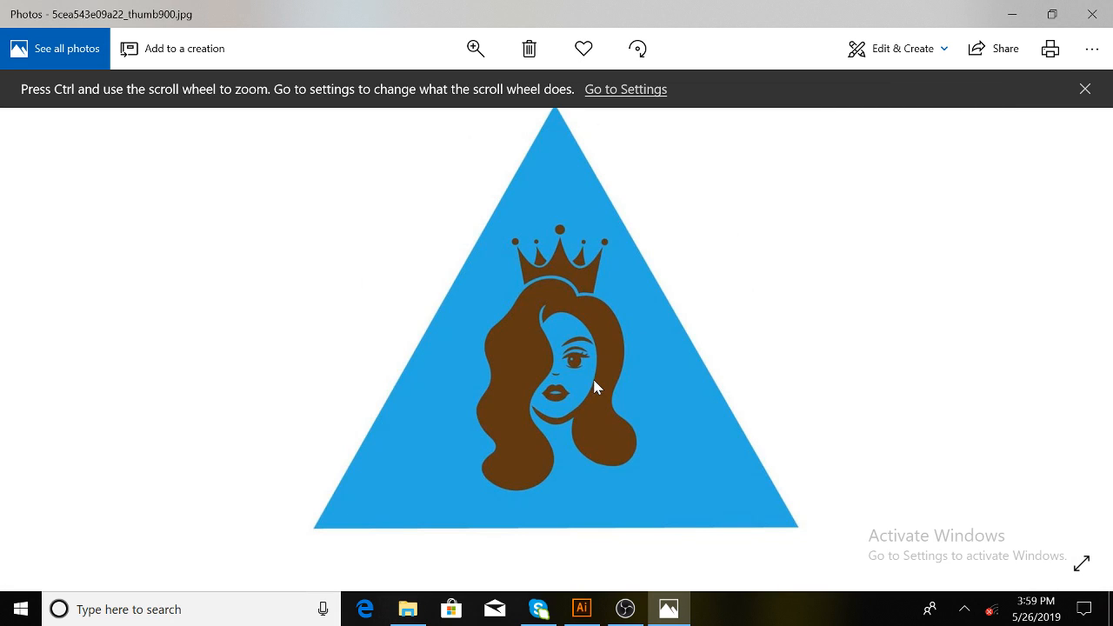
scroll(595, 387, down, 1)
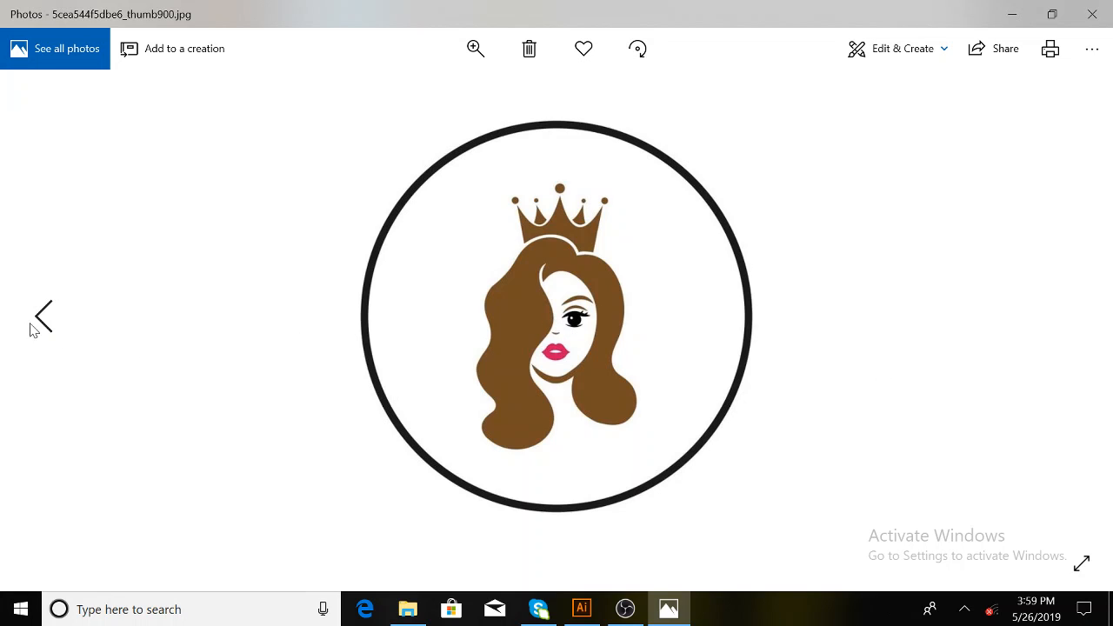
Look through the masked-figure reference and the crowned-woman logos in the triangle and circle designs.
click(41, 316)
click(41, 316)
click(42, 318)
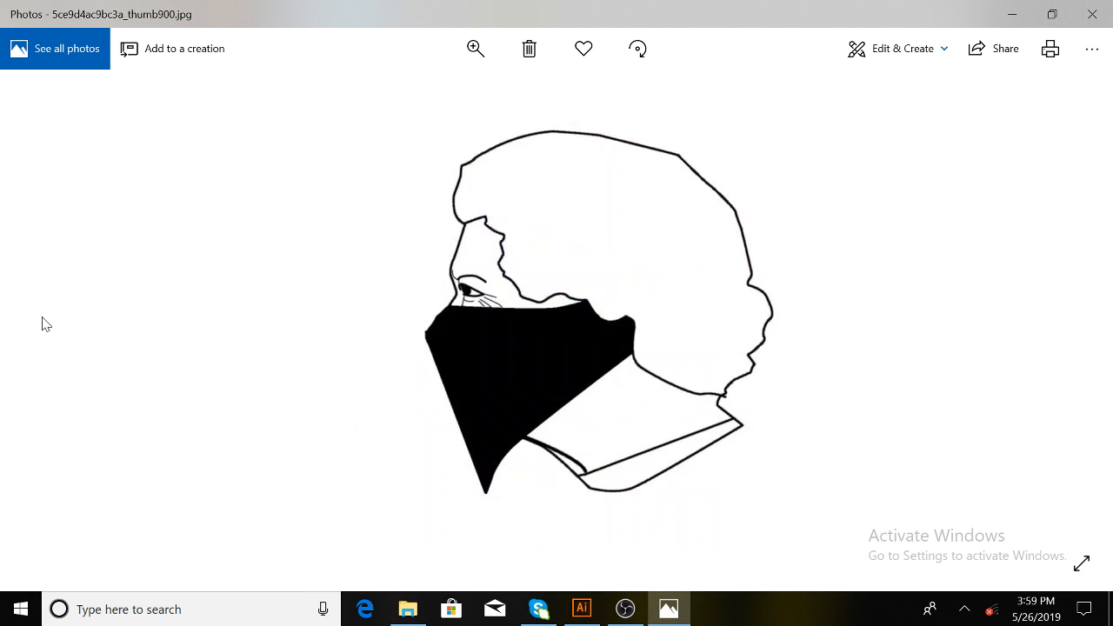
click(1068, 304)
click(1067, 305)
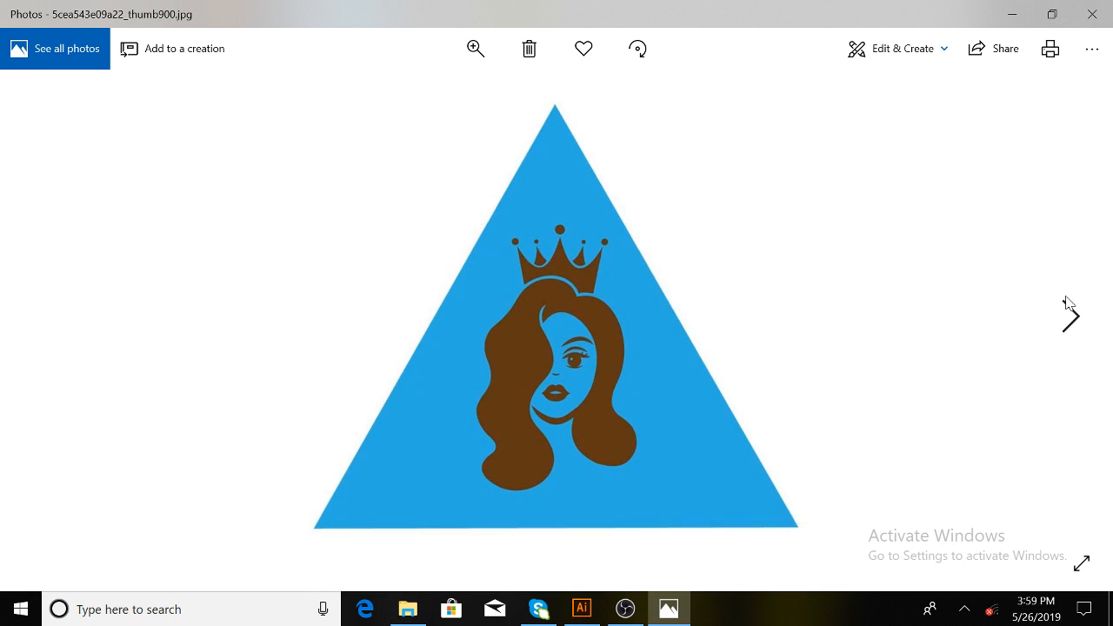
click(1068, 304)
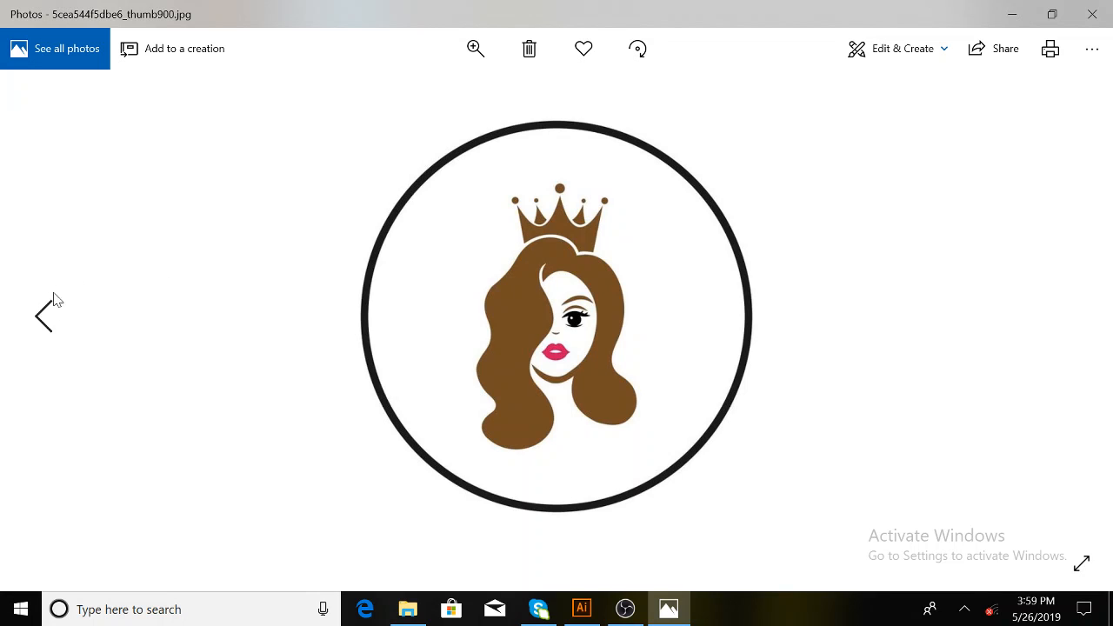
click(50, 313)
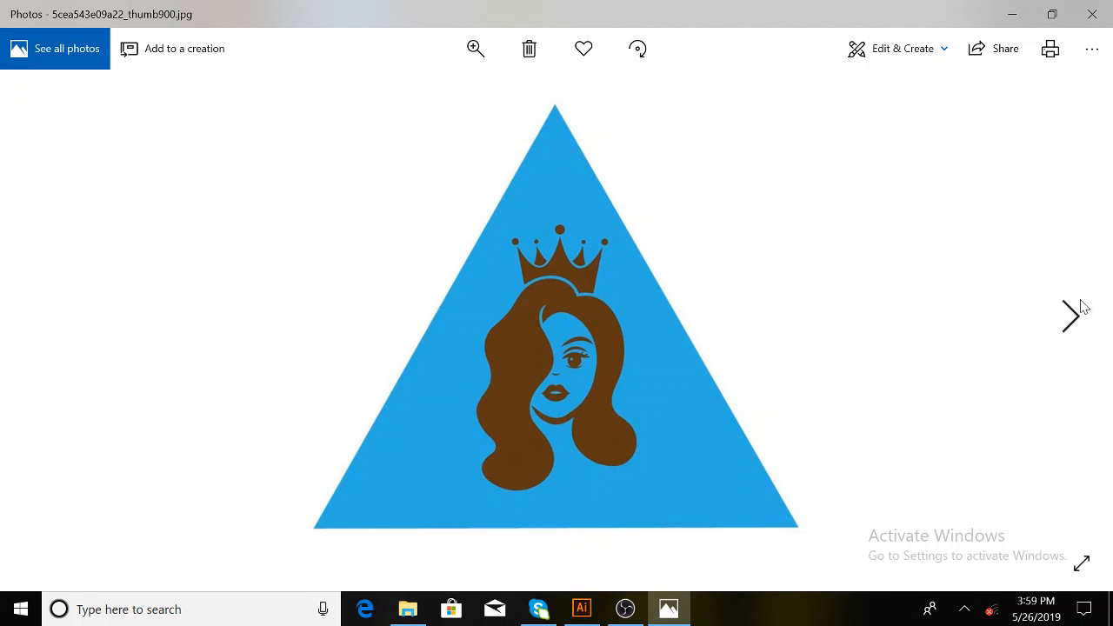
click(1076, 317)
right_click(578, 338)
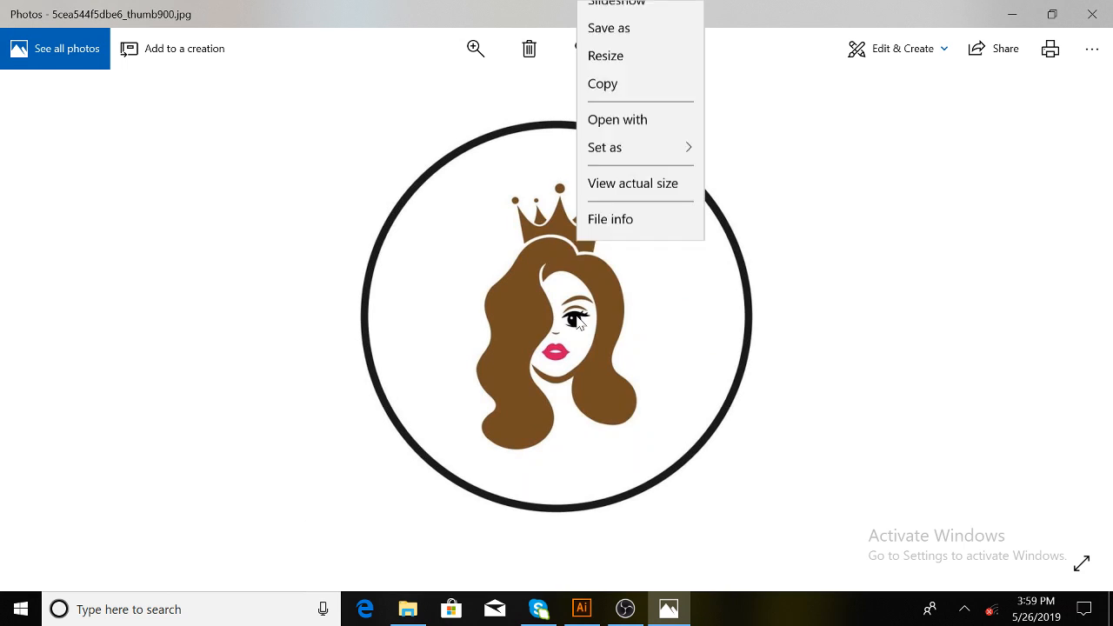
click(598, 323)
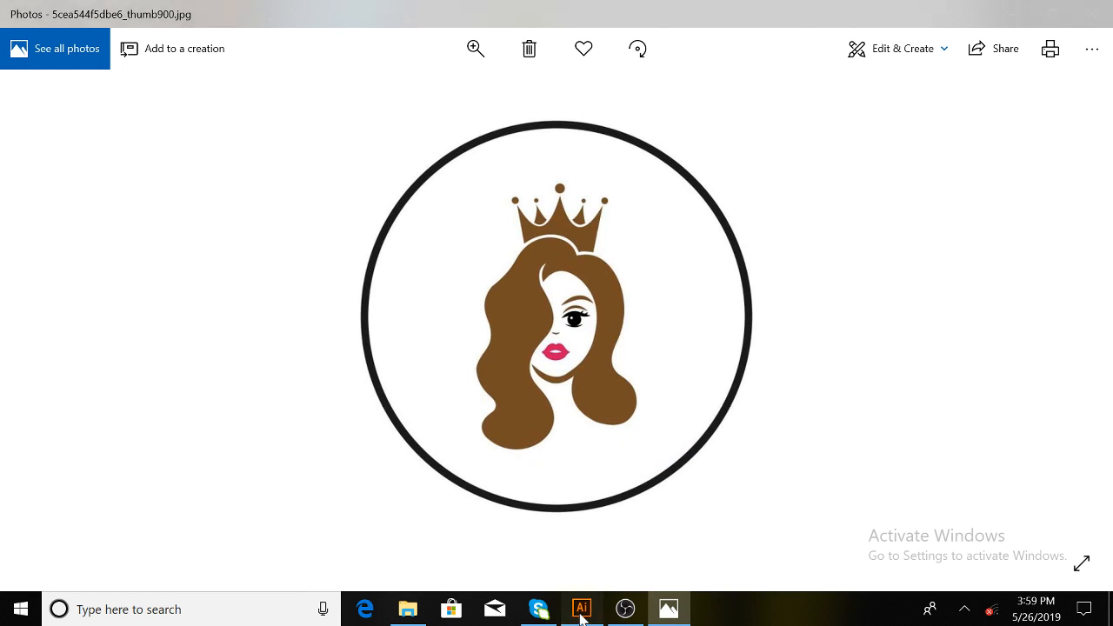
Return to the olympic logo document in Illustrator and activate the Selection tool.
click(581, 609)
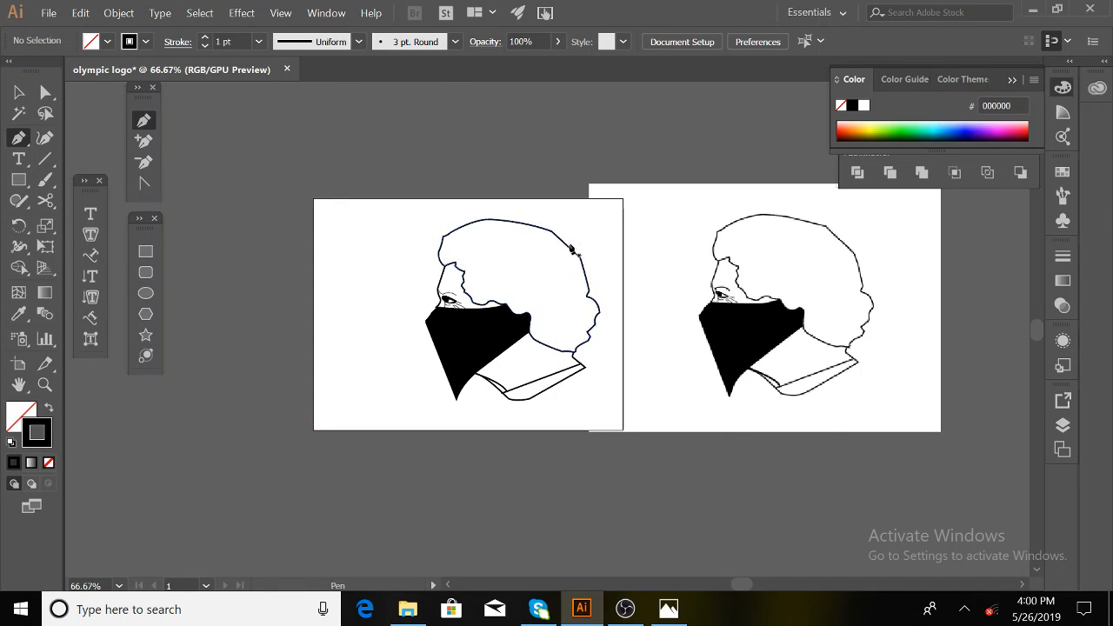
drag(566, 244, 442, 240)
key(v)
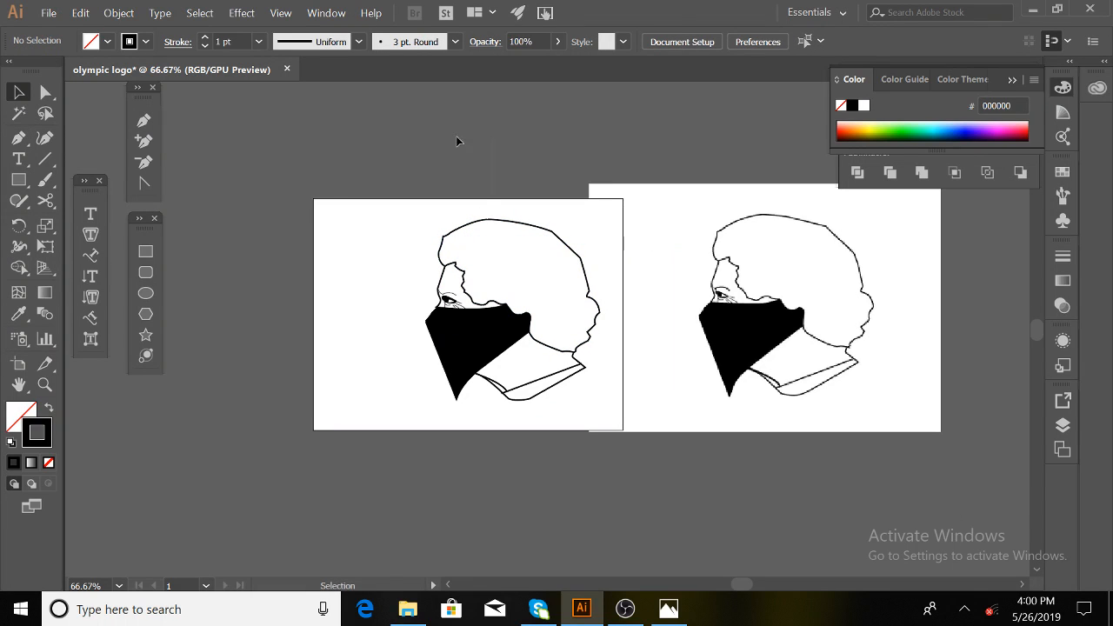
Shrink the linked masked-figure reference image and move it above the artboard, clear of the traced drawing.
click(555, 345)
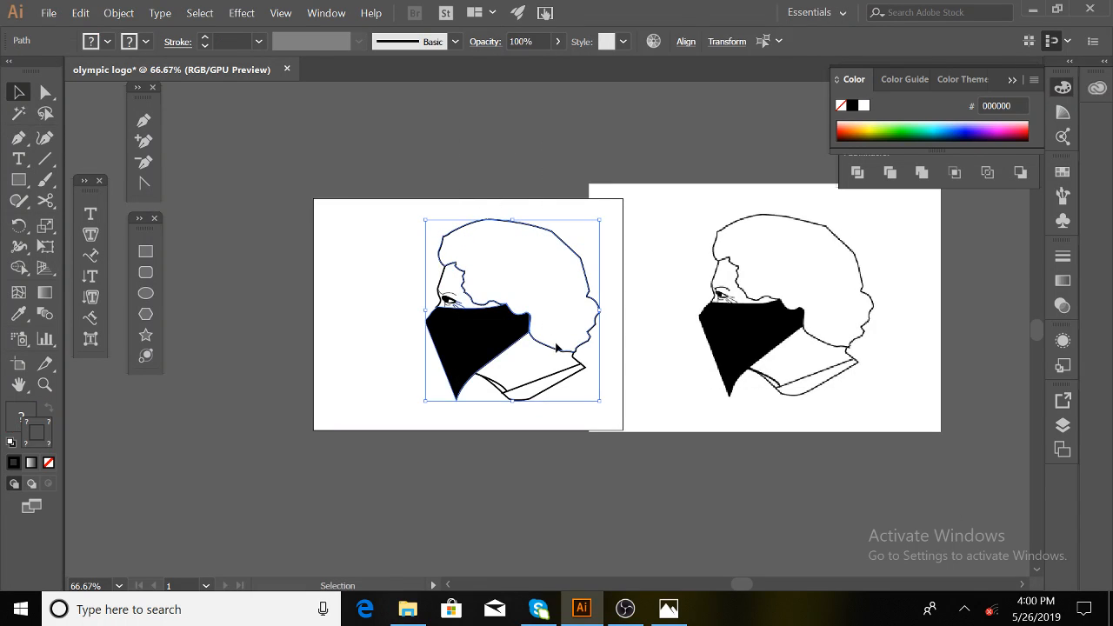
mouse_move(556, 348)
mouse_down()
mouse_move(278, 189)
mouse_move(298, 208)
mouse_up()
shift+click(689, 235)
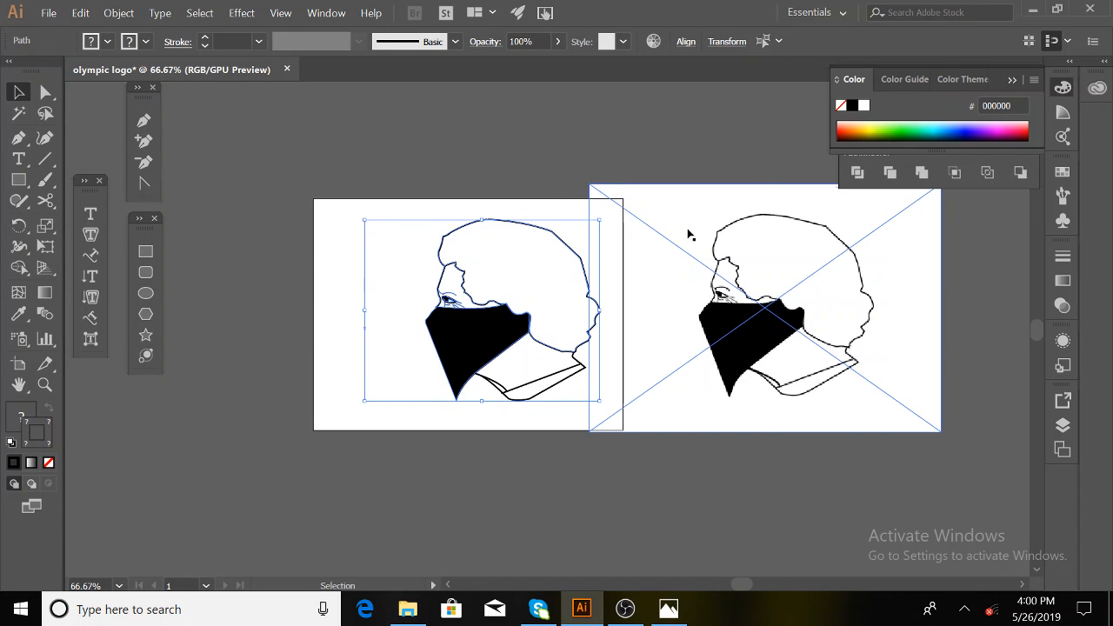
click(689, 235)
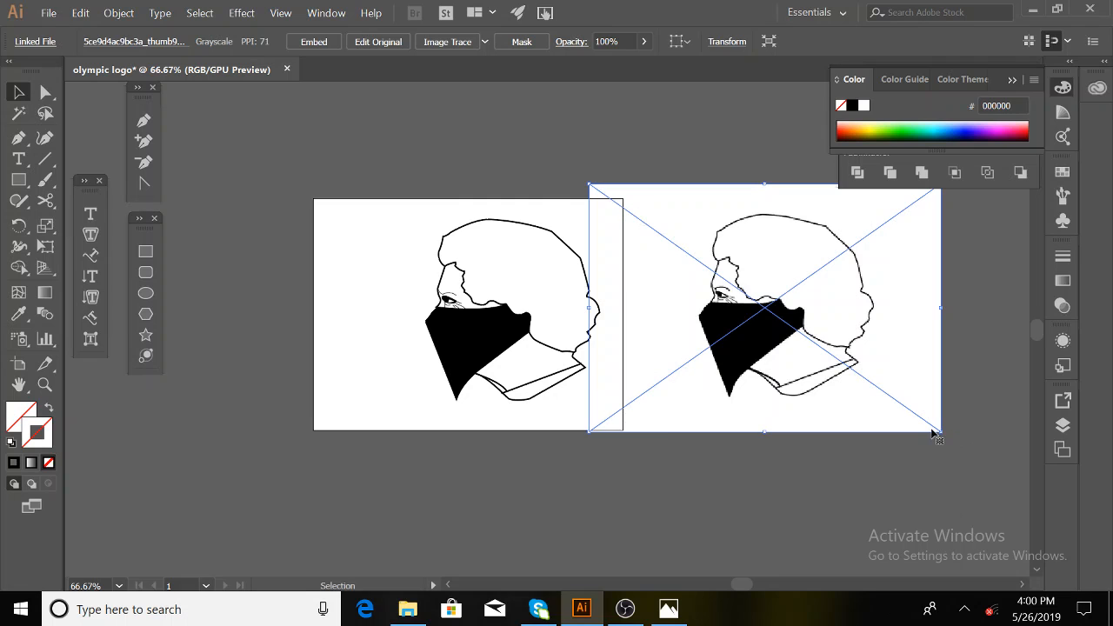
drag(942, 431, 783, 169)
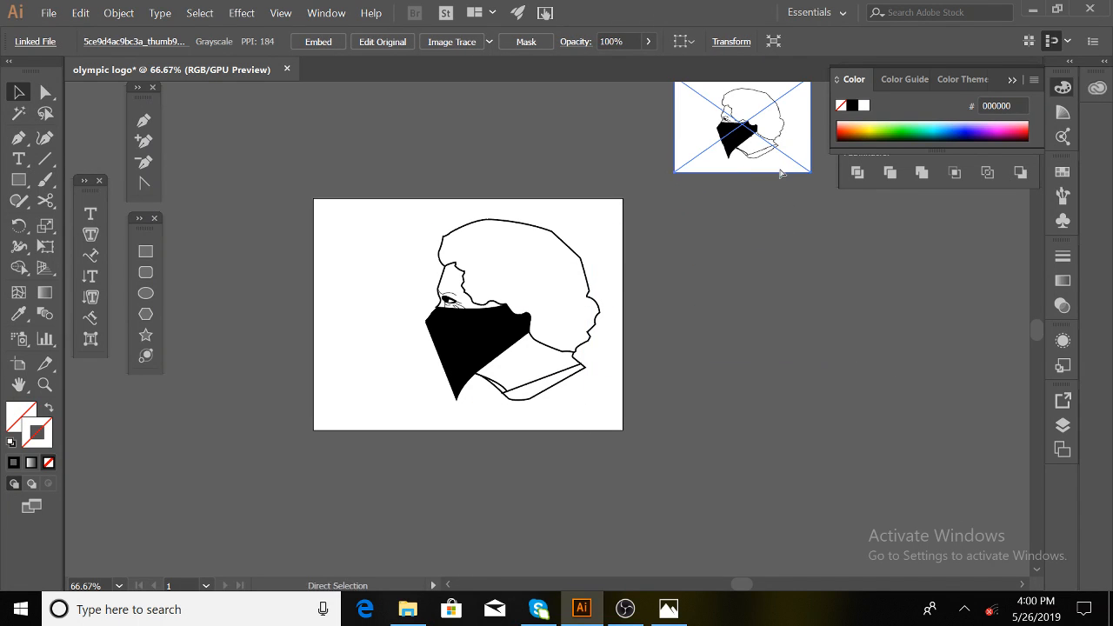
Paste the crowned-woman circle logo into the document and place it beside the artboard.
key(ctrl+v)
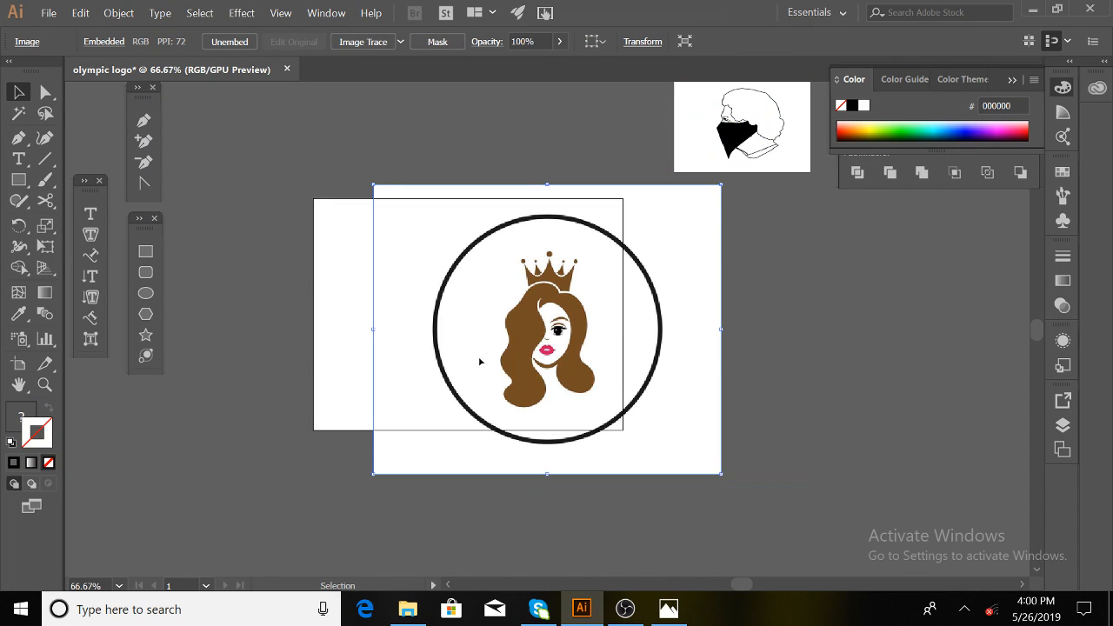
drag(479, 360, 765, 374)
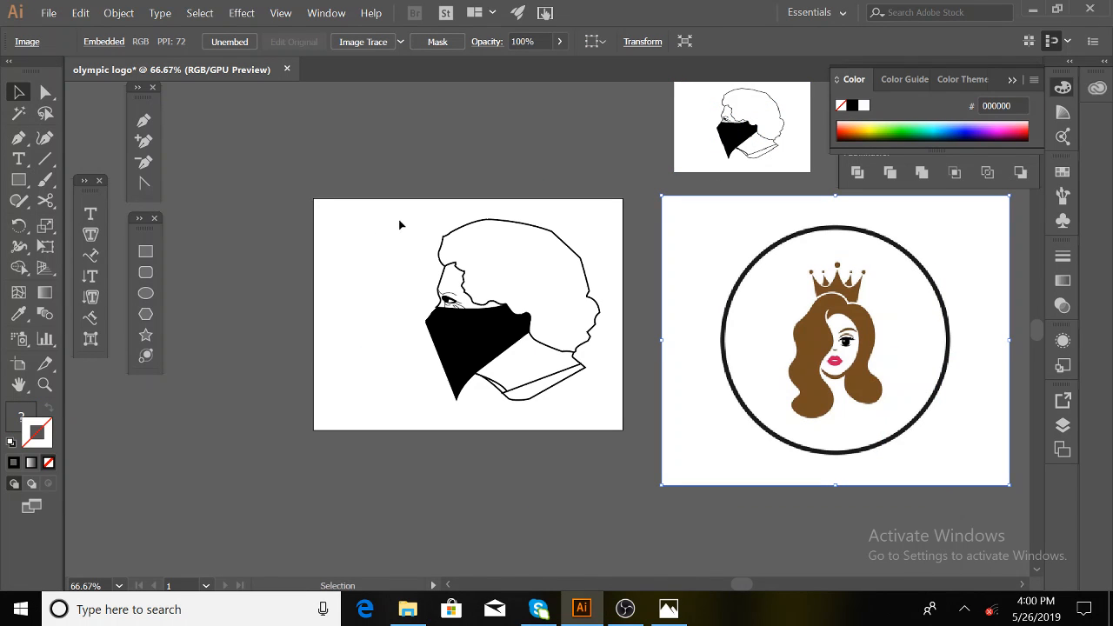
Group all paths of the traced masked figure, scale the group down slightly and move it off the artboard.
mouse_move(400, 225)
mouse_down()
mouse_move(469, 365)
mouse_move(590, 415)
mouse_up()
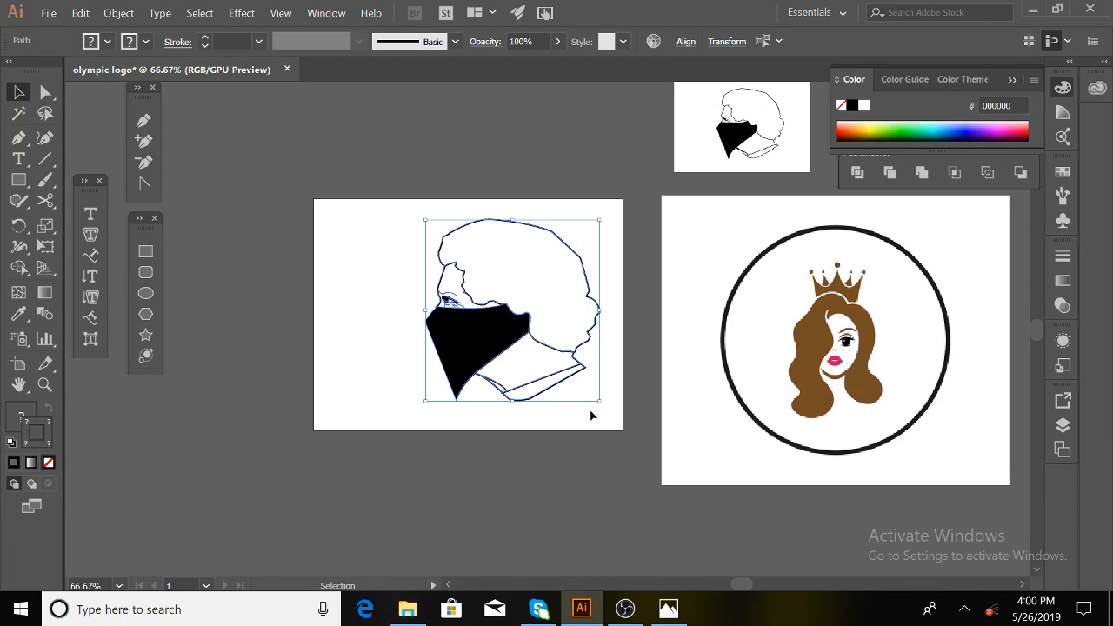
key(ctrl+g)
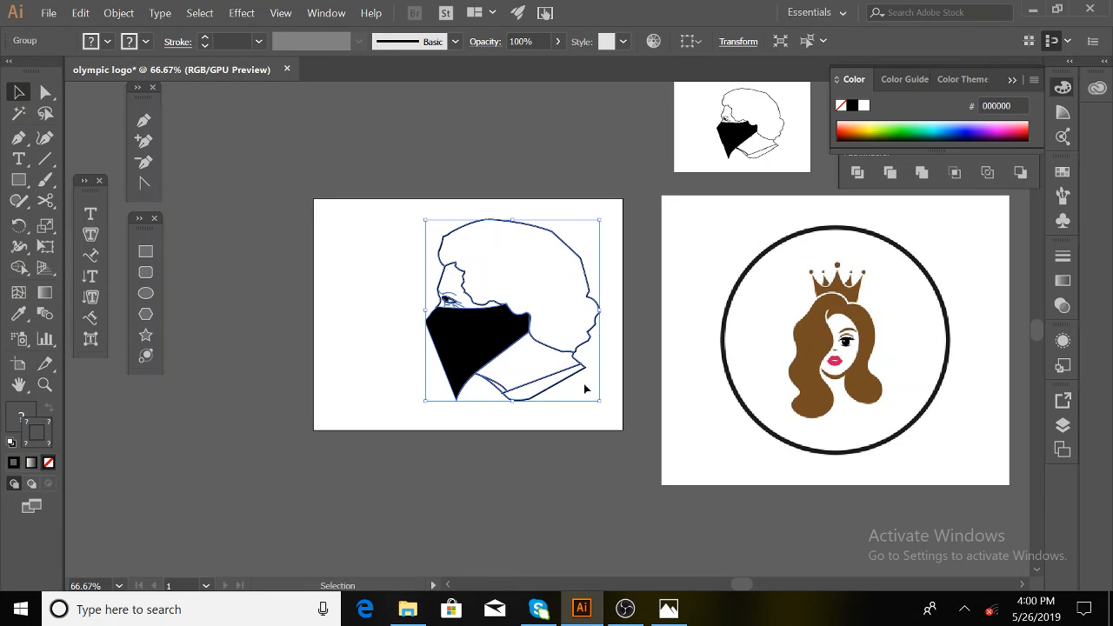
mouse_move(598, 402)
mouse_down()
mouse_move(596, 385)
mouse_move(581, 381)
mouse_up()
mouse_move(496, 346)
mouse_down()
mouse_move(248, 135)
mouse_move(174, 146)
mouse_move(213, 166)
mouse_move(199, 172)
mouse_up()
Position the crowned-woman logo over the artboard as the tracing reference and deselect it.
drag(802, 357, 439, 322)
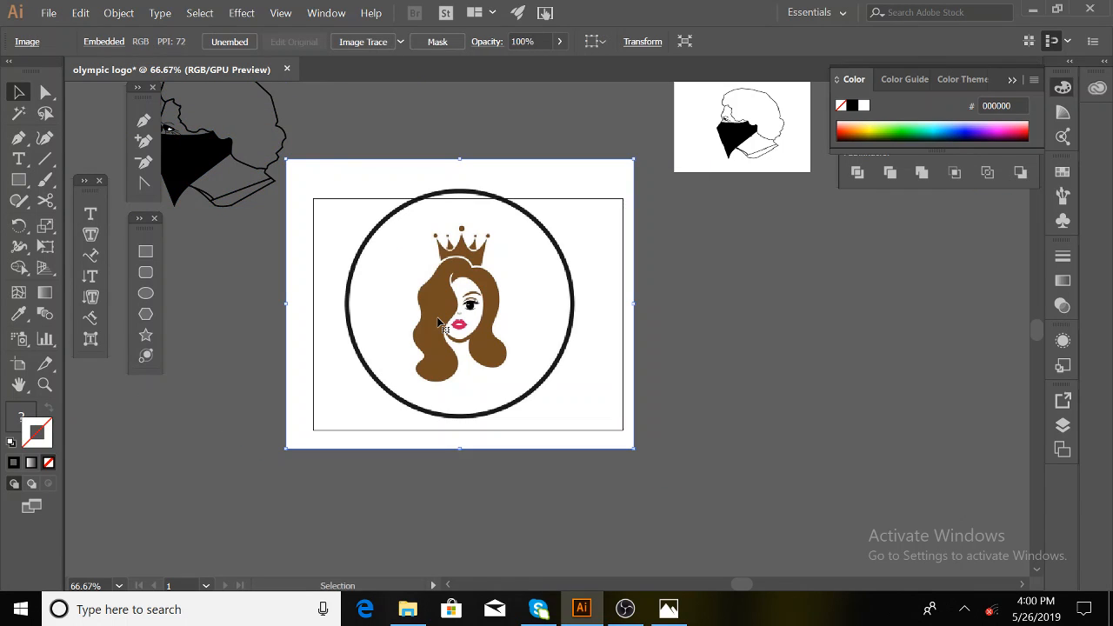
key(ctrl+plus)
key(ctrl+plus)
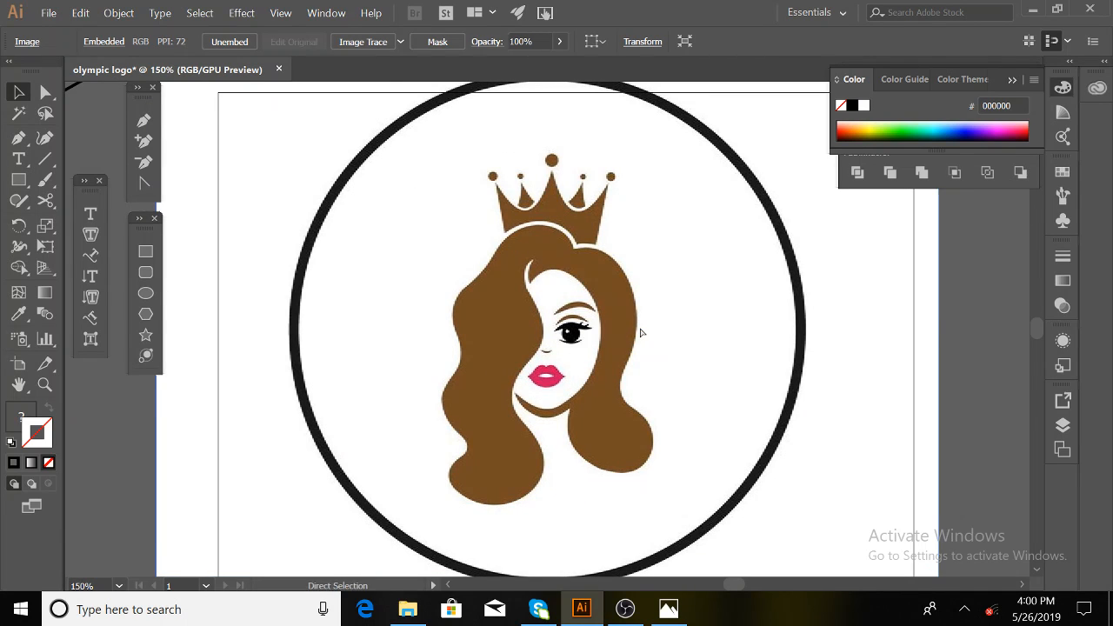
key(ctrl+shift+a)
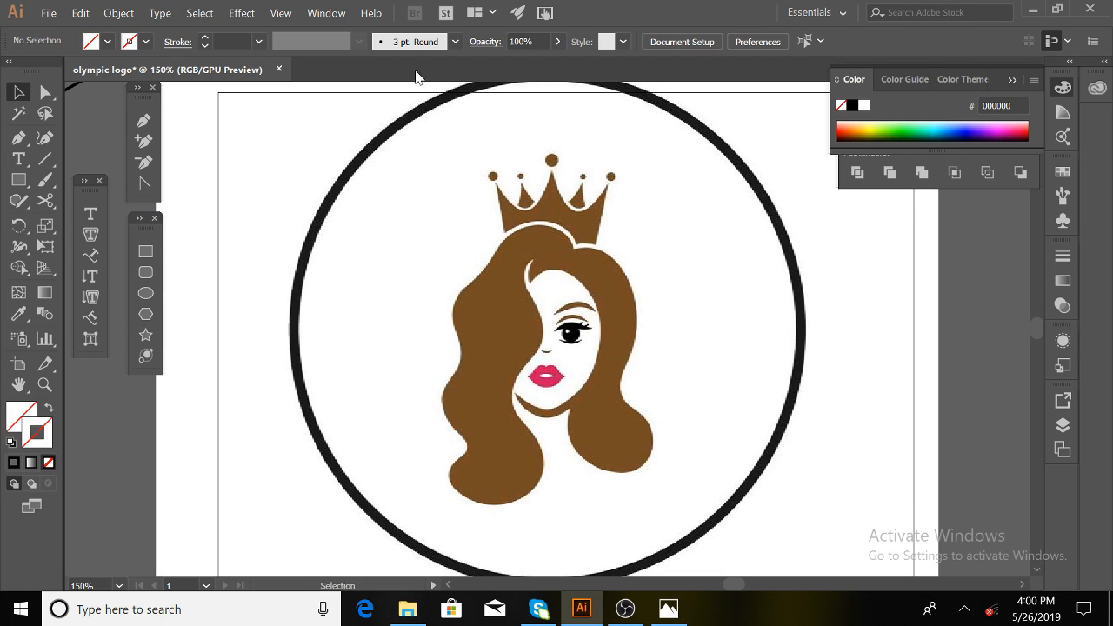
Start a Pen tool path at the hair parting, tracing both sides of the thin white sliver above the forehead.
click(149, 121)
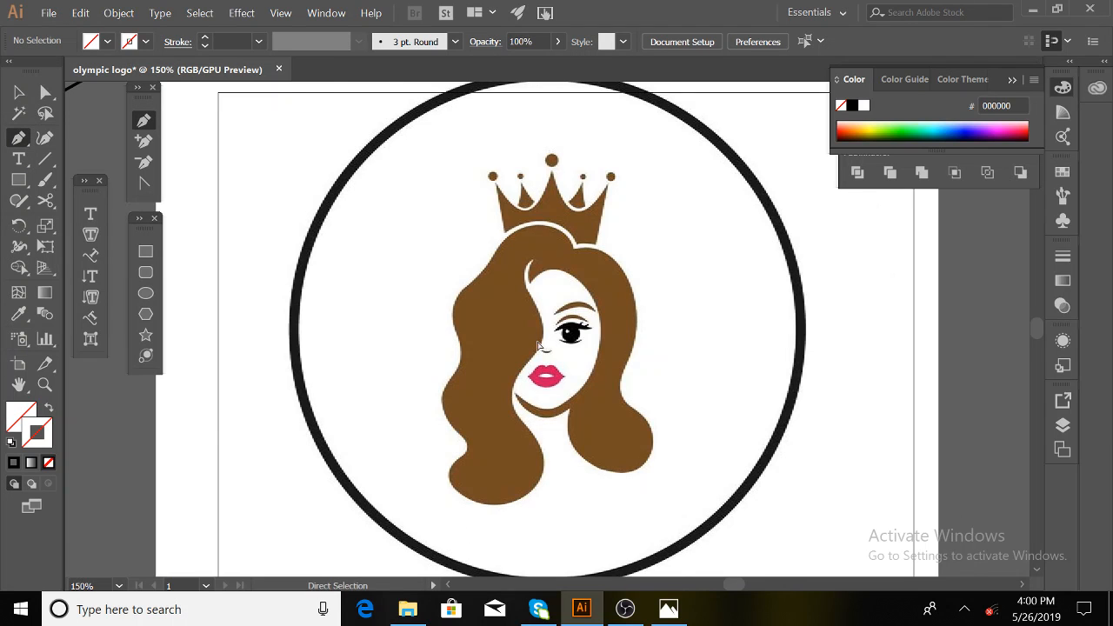
key(ctrl+equal)
key(ctrl+equal)
scroll(539, 346, down, 2)
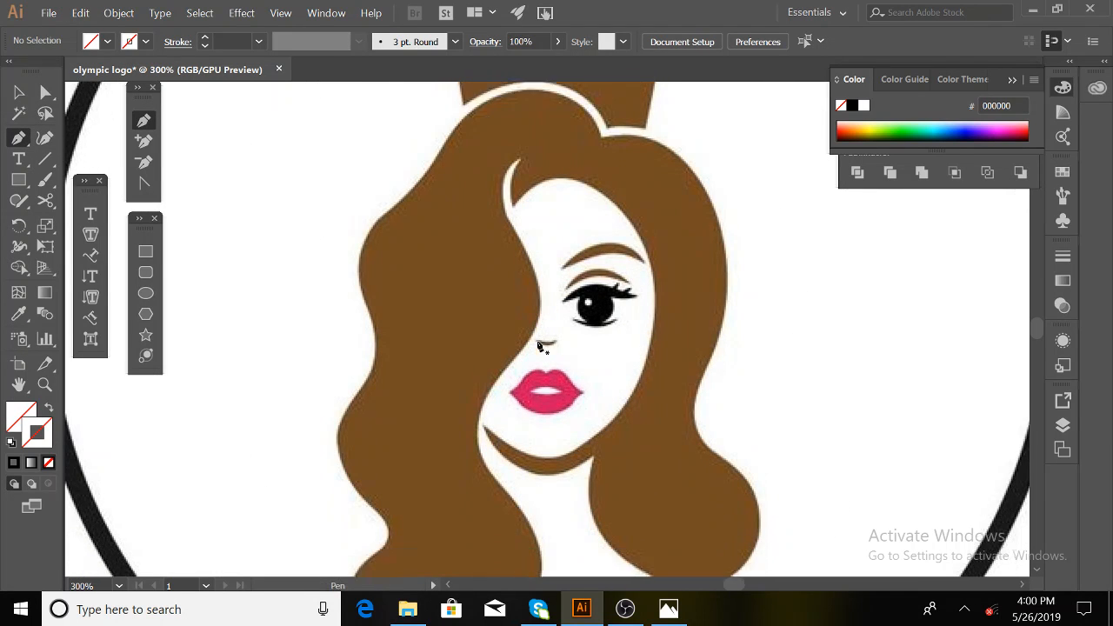
click(514, 191)
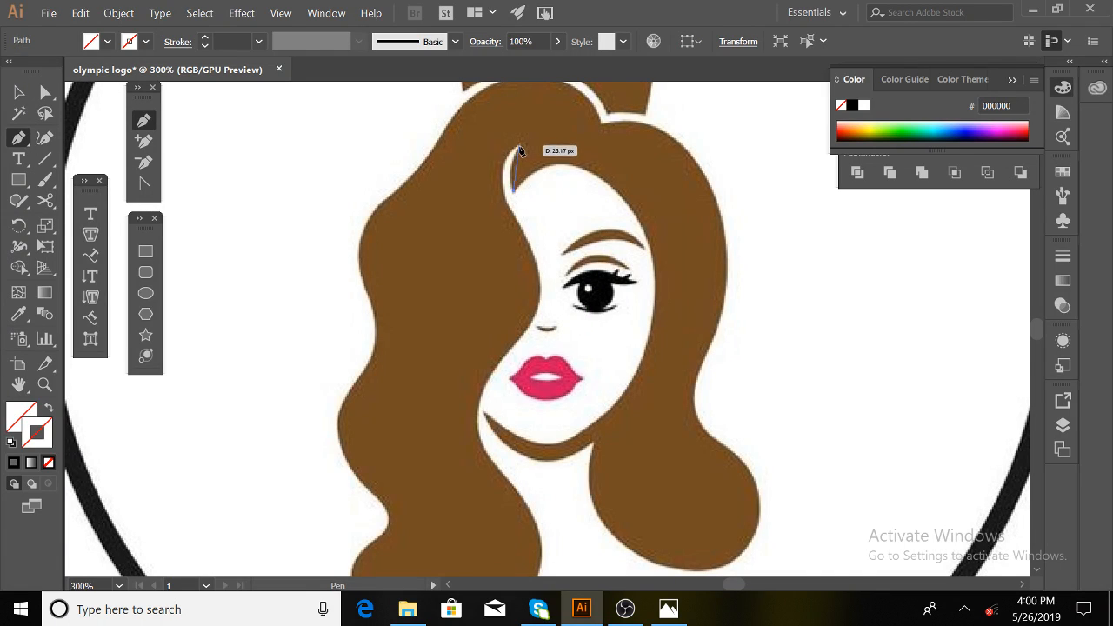
drag(518, 146, 535, 130)
click(510, 142)
key(ctrl+z)
click(519, 147)
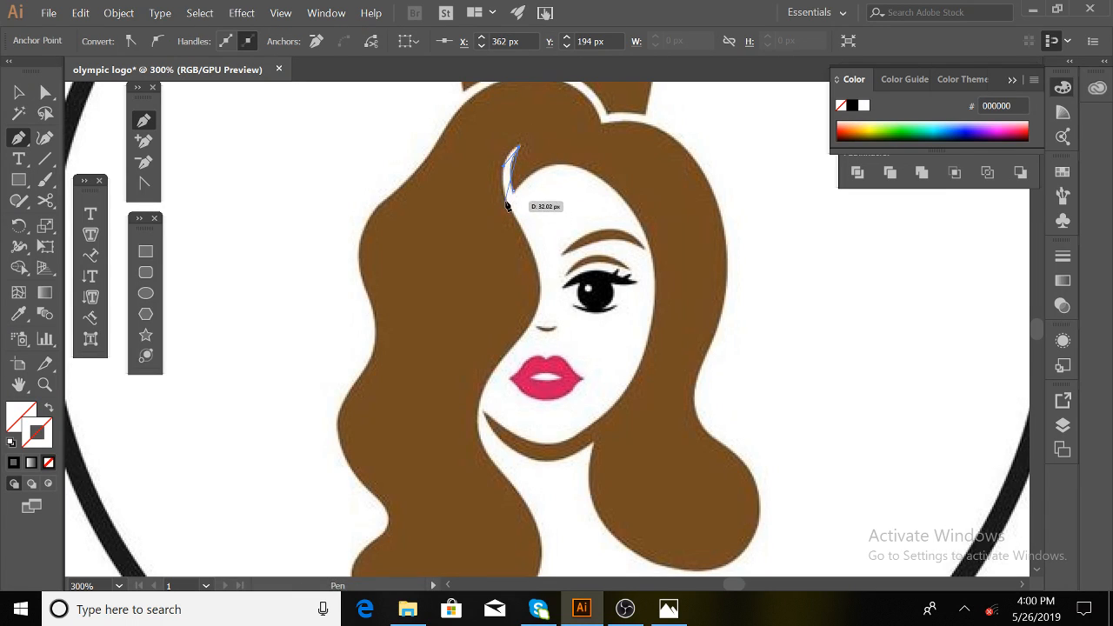
drag(505, 201, 515, 251)
click(505, 202)
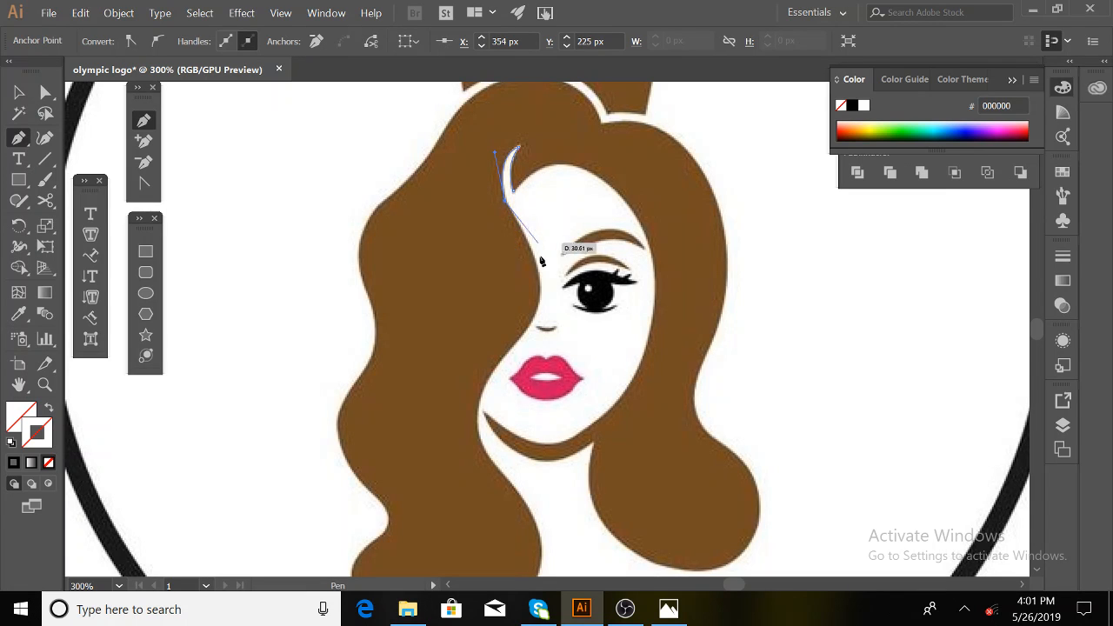
Continue the pen path down the long hair lock's inner edge, past the eye, nose and lips to chin level.
drag(539, 254, 539, 315)
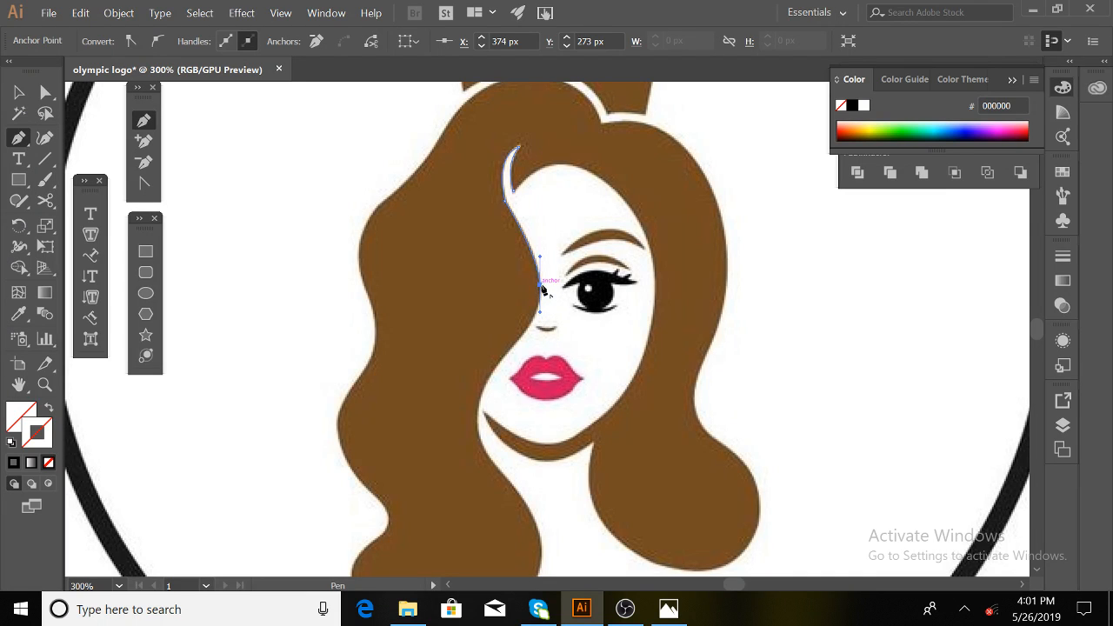
click(539, 287)
drag(516, 350, 492, 380)
click(516, 344)
drag(478, 424, 476, 457)
scroll(481, 462, down, 3)
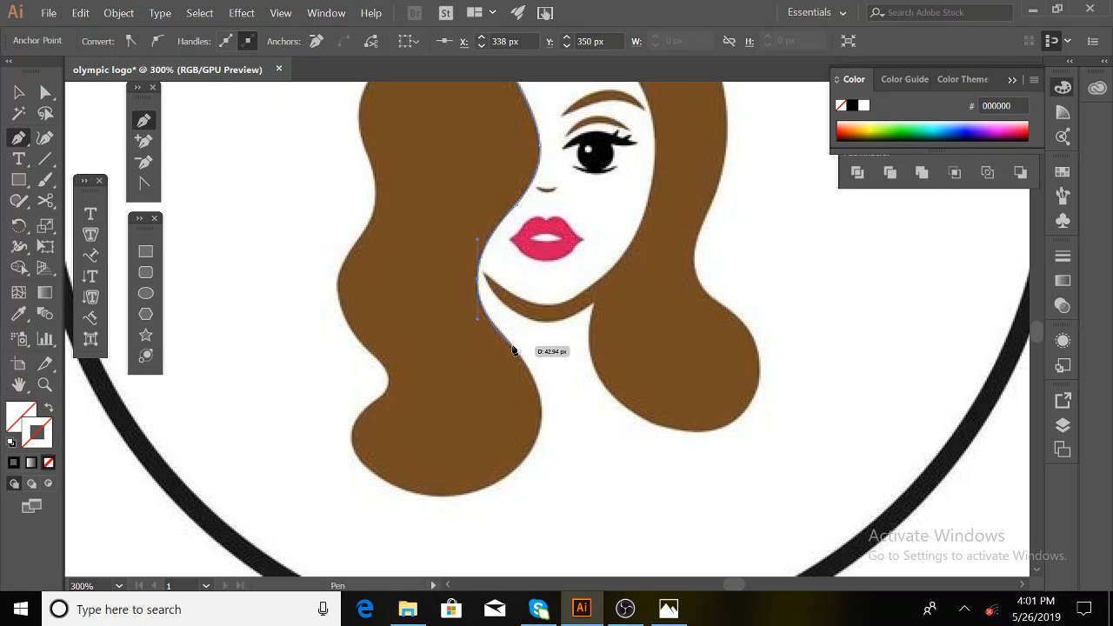
Trace around the rounded lower end of the long hair lock up to the notch in its outer edge.
click(513, 348)
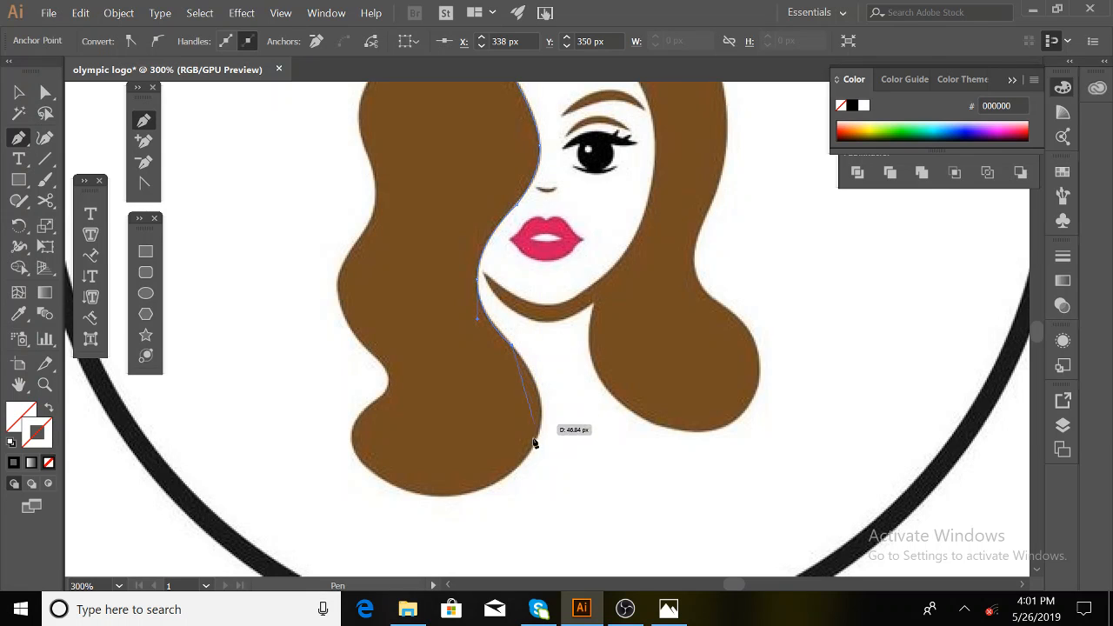
drag(532, 451, 496, 502)
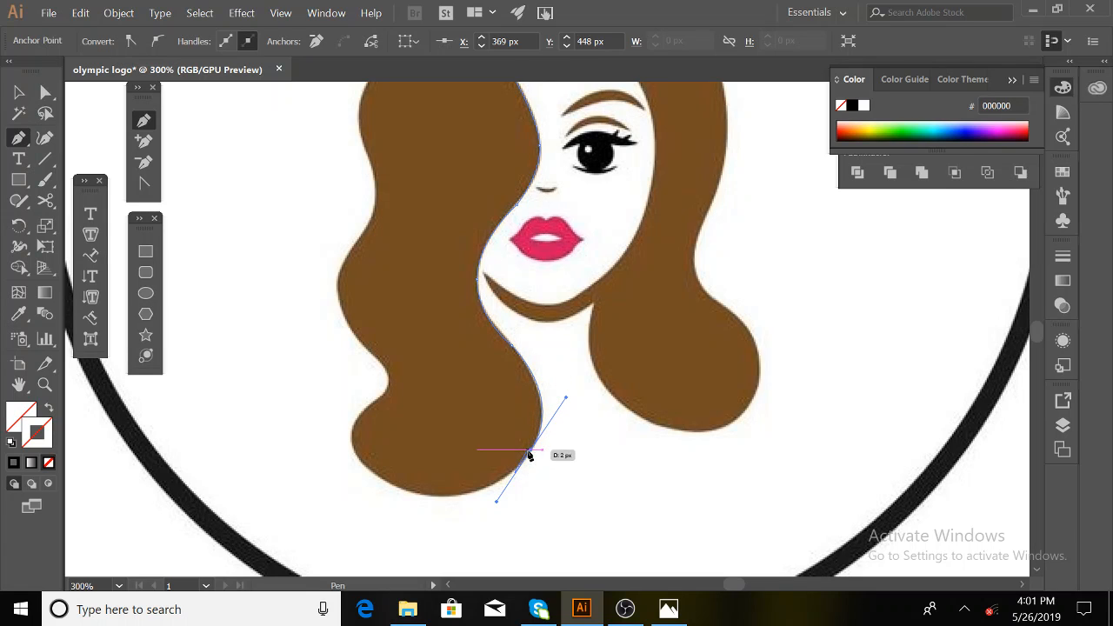
drag(464, 504, 327, 425)
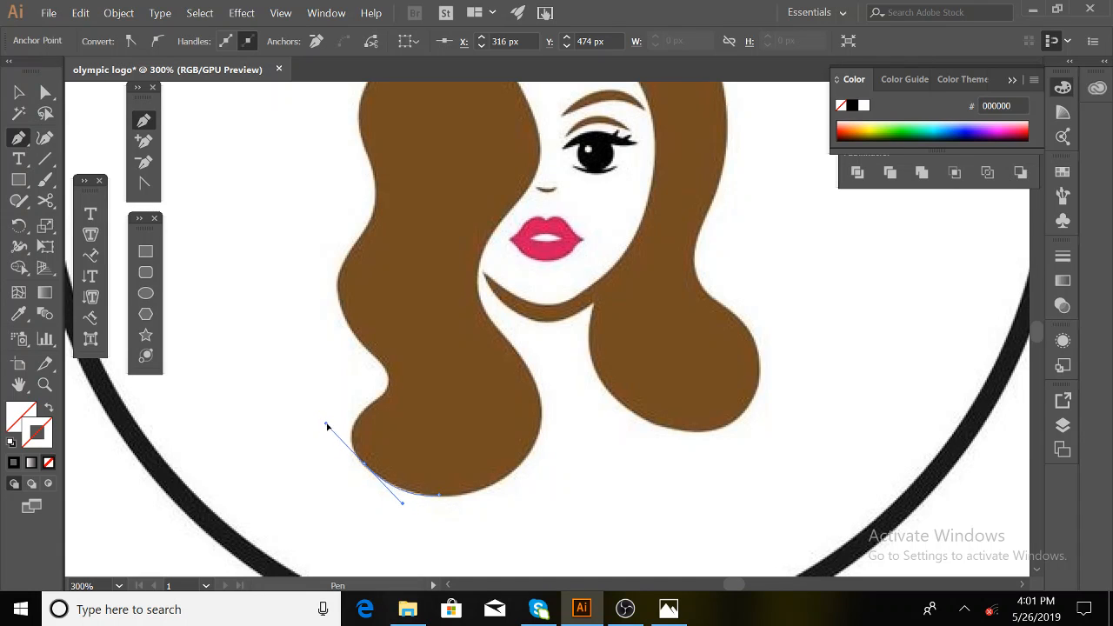
click(365, 464)
drag(364, 410, 392, 356)
click(364, 410)
key(ctrl+z)
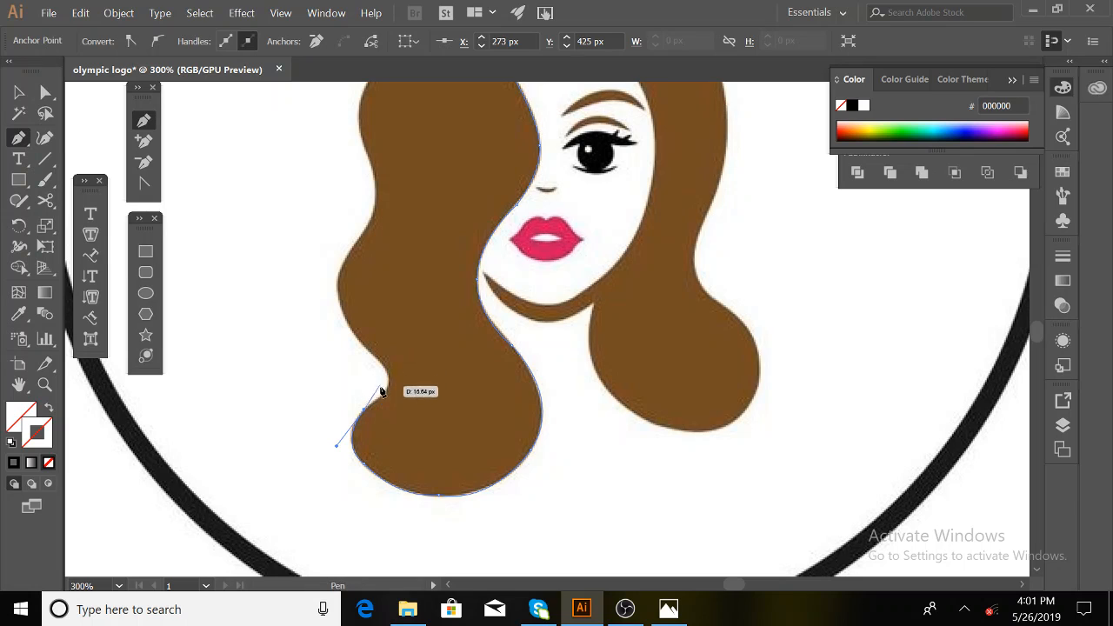
drag(381, 397, 384, 367)
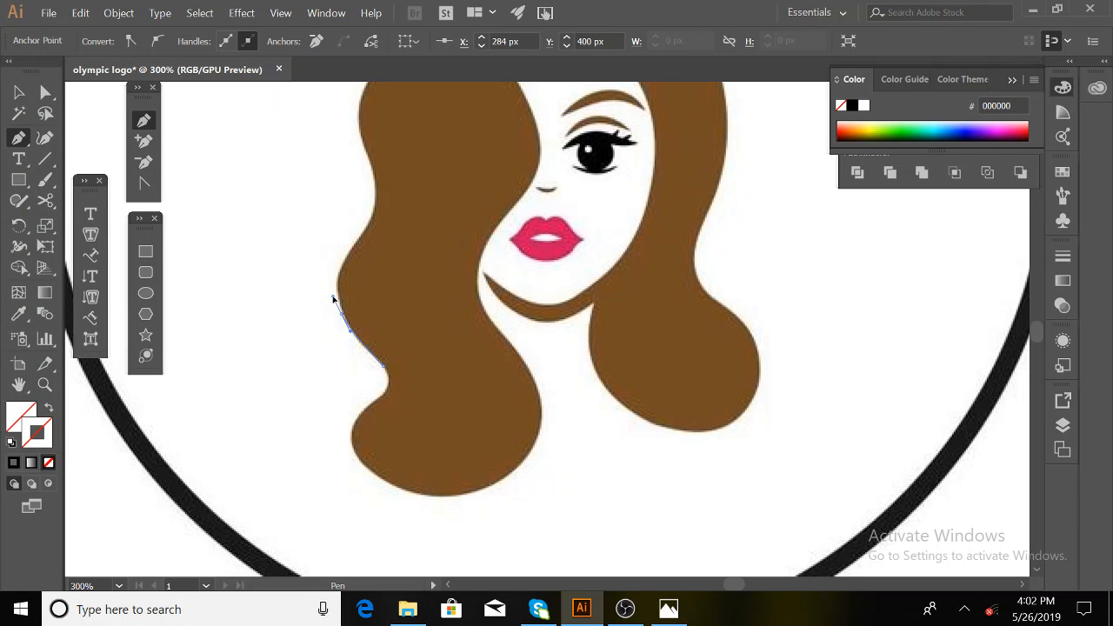
Extend the pen path up the wavy outer edge of the long hair lock to its upper shoulder.
drag(341, 313, 378, 210)
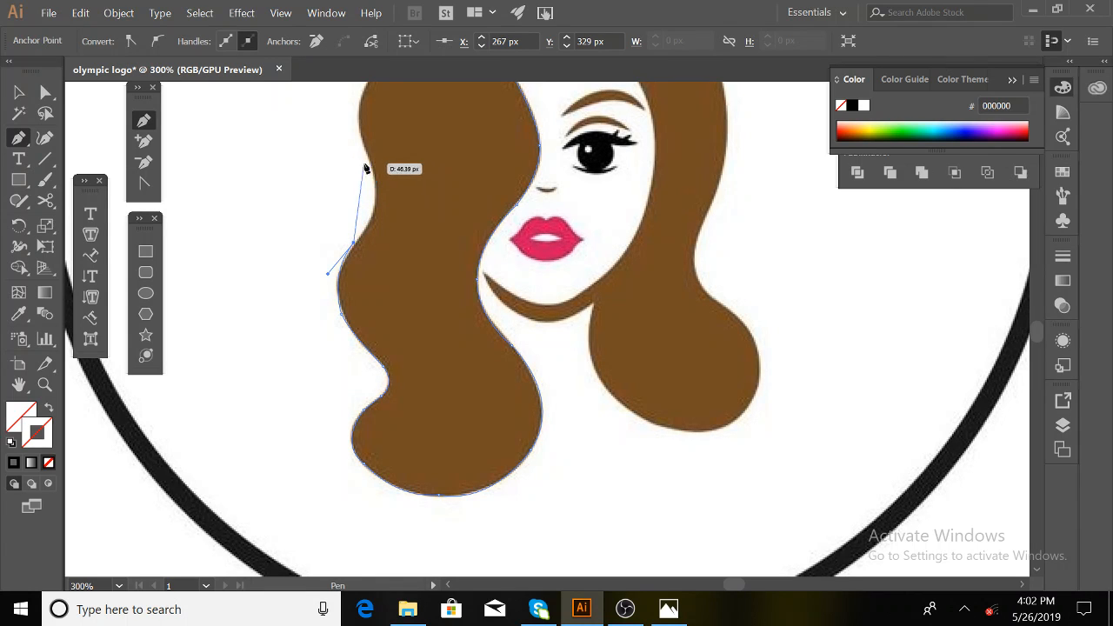
drag(370, 166, 350, 108)
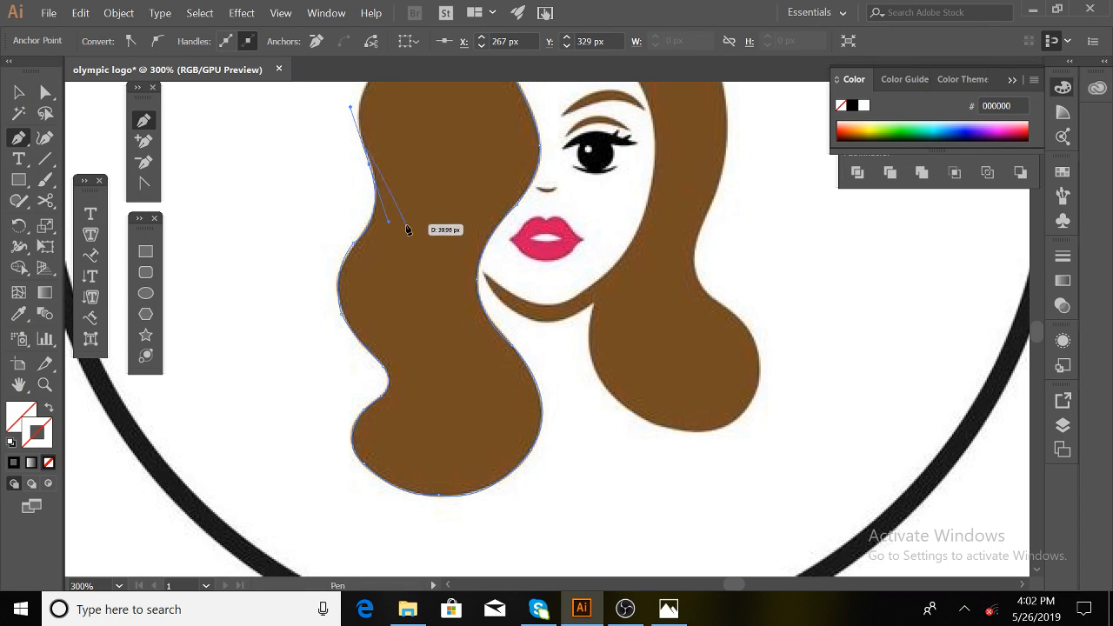
scroll(417, 261, up, 5)
scroll(417, 261, left, 1)
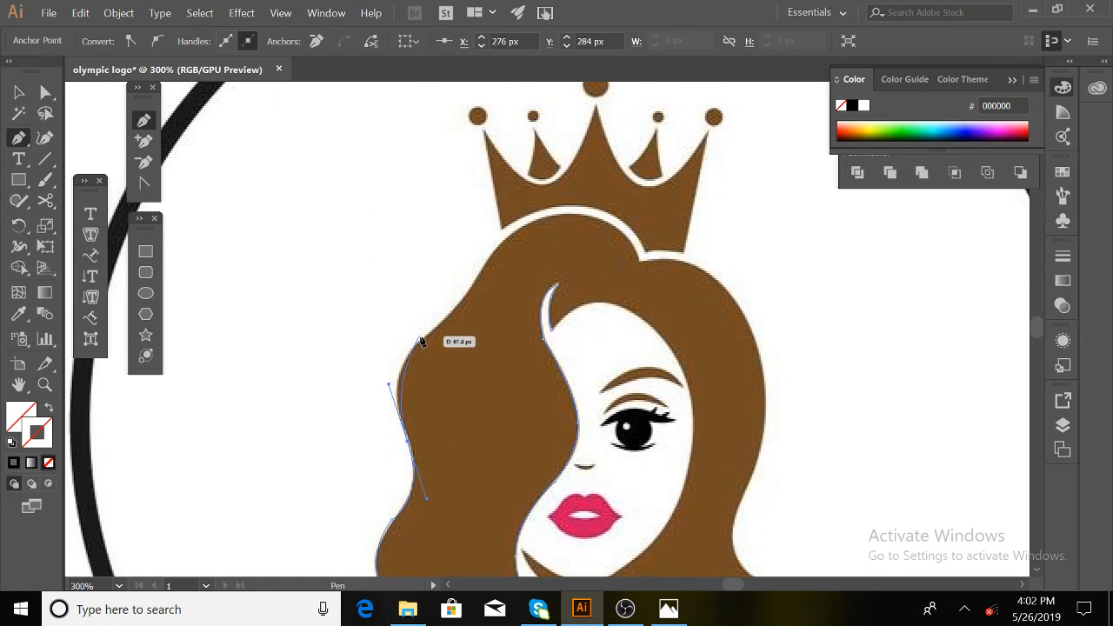
click(436, 321)
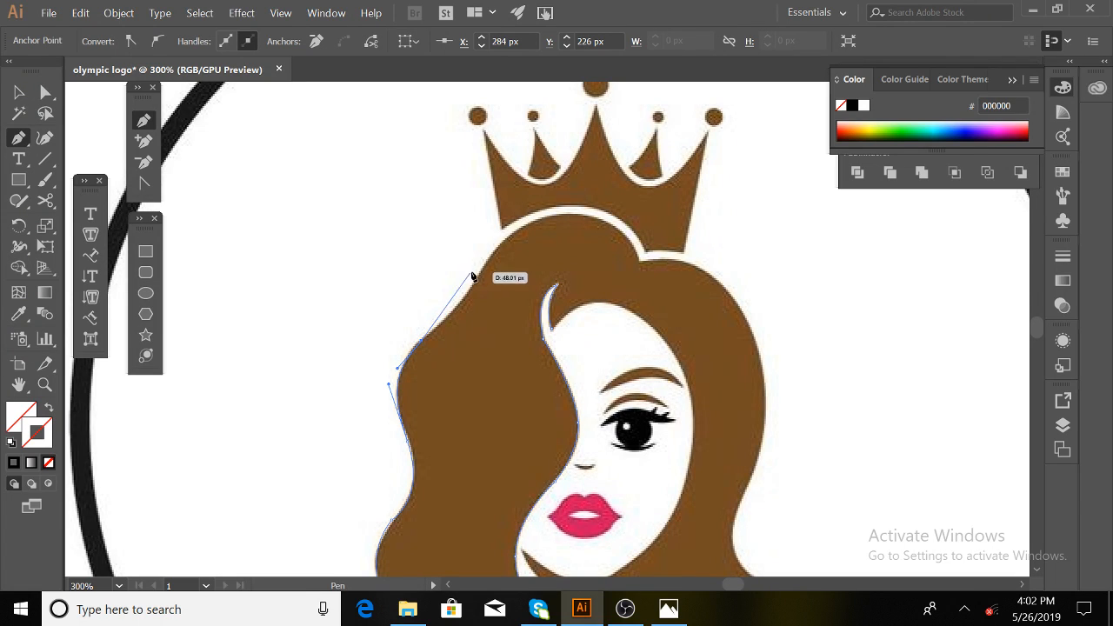
Trace the hair outline over the top of the head to the notch beneath the crown.
drag(478, 279, 489, 247)
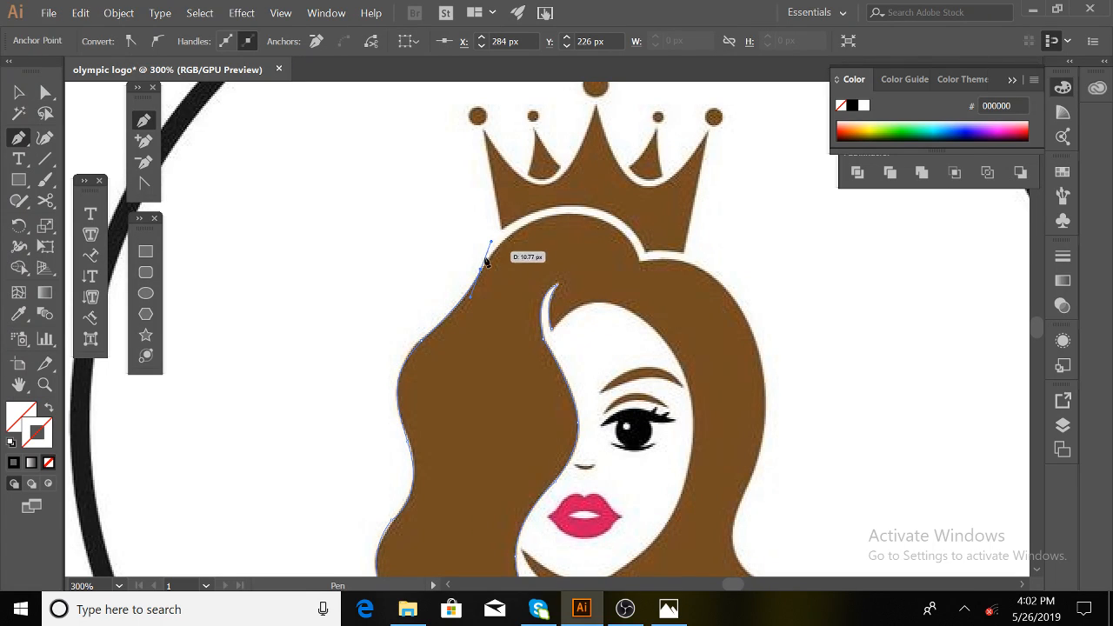
click(489, 270)
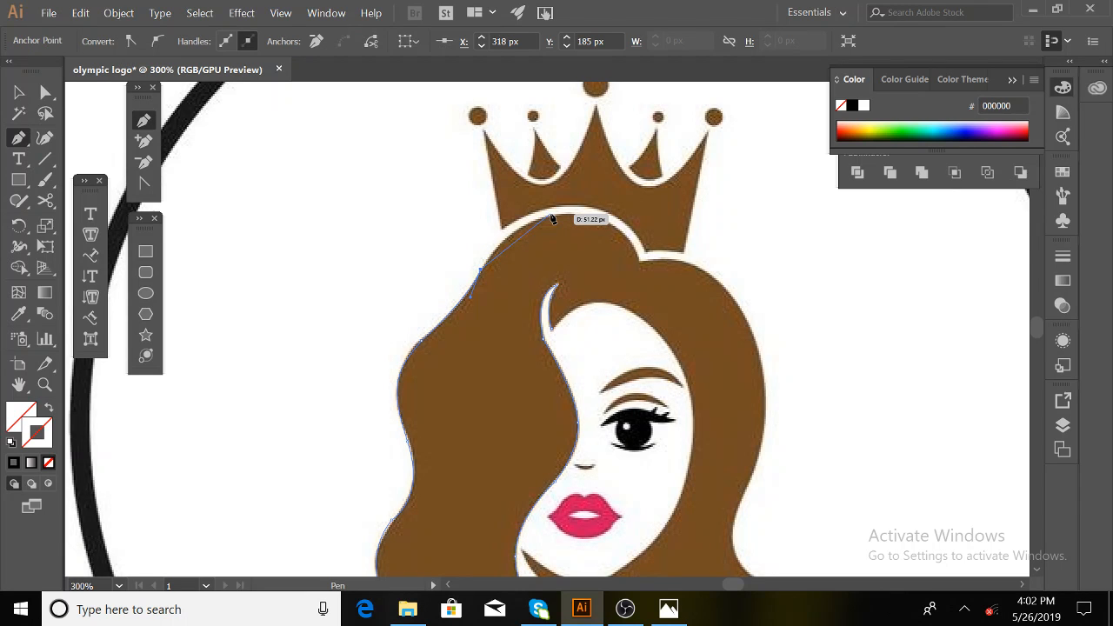
drag(554, 217, 589, 216)
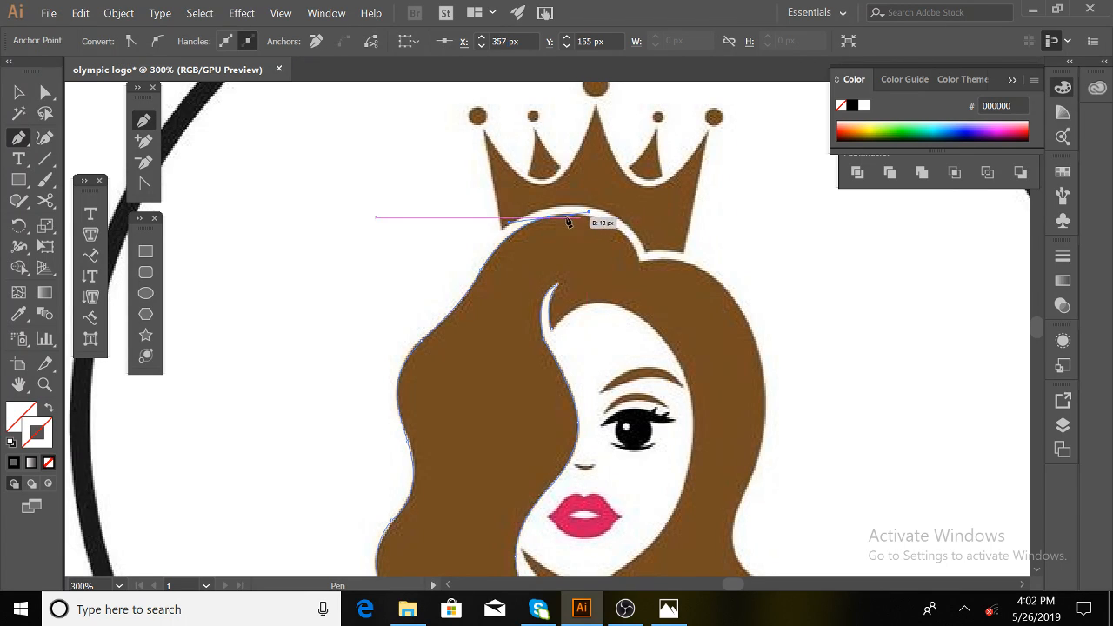
click(639, 265)
drag(660, 306, 659, 305)
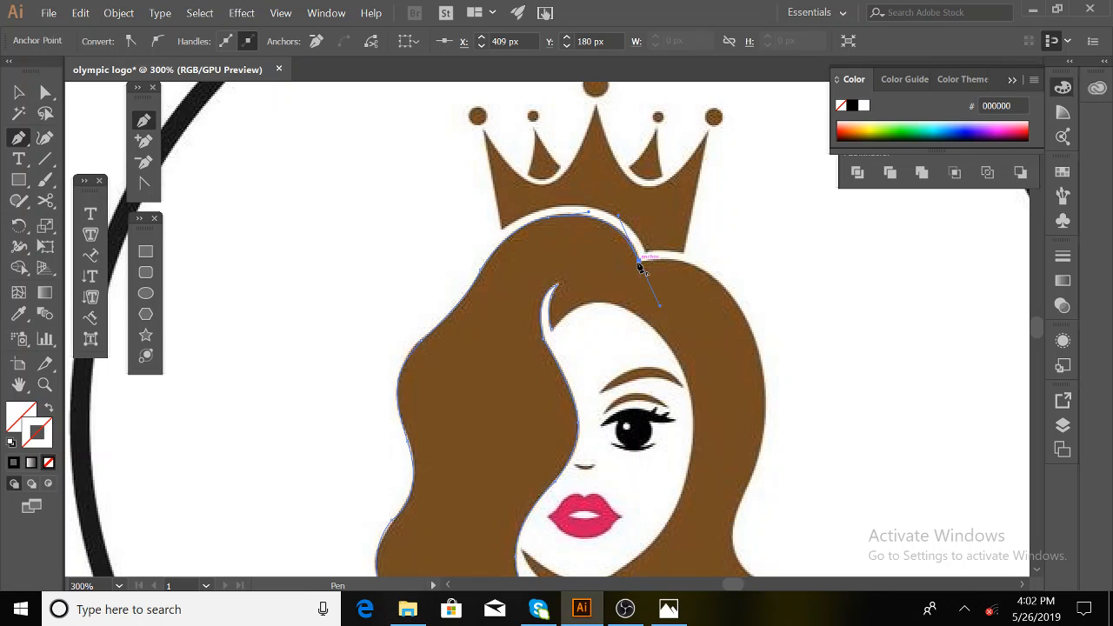
Continue the hair outline from the notch beneath the crown down the outer edge to the inward bend at lip level.
click(728, 292)
drag(729, 292, 763, 339)
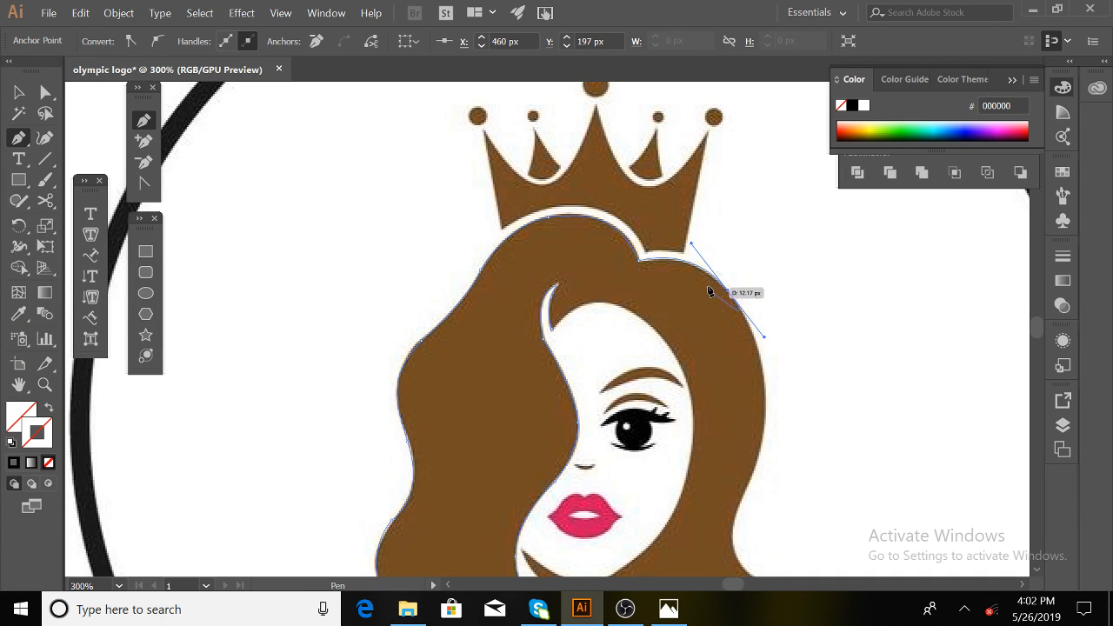
click(728, 291)
drag(881, 375, 622, 230)
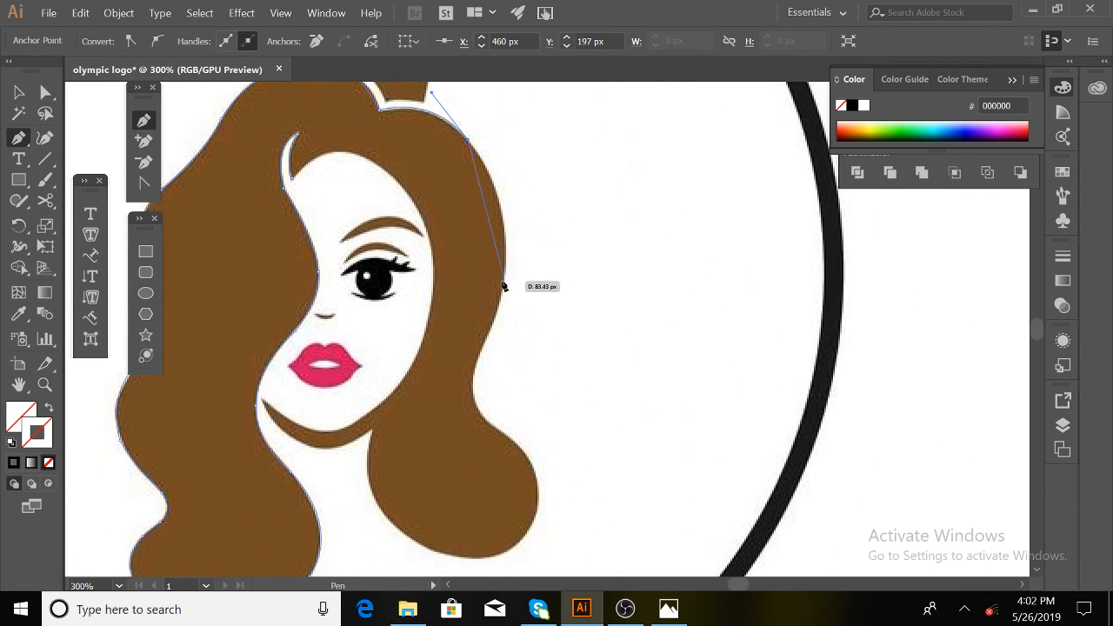
drag(503, 287, 491, 343)
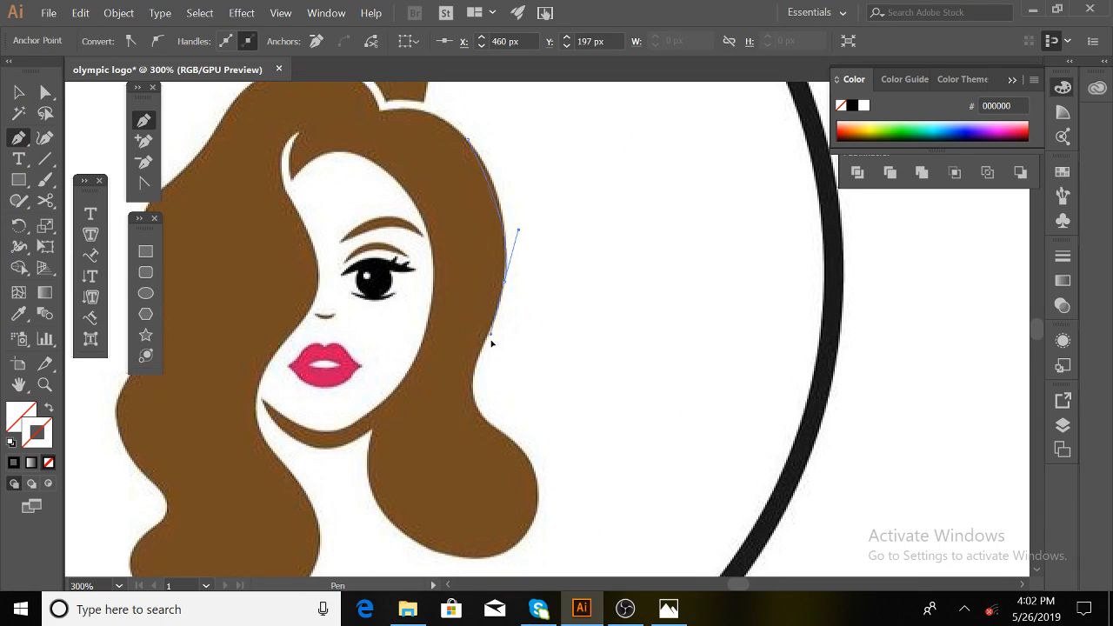
click(505, 285)
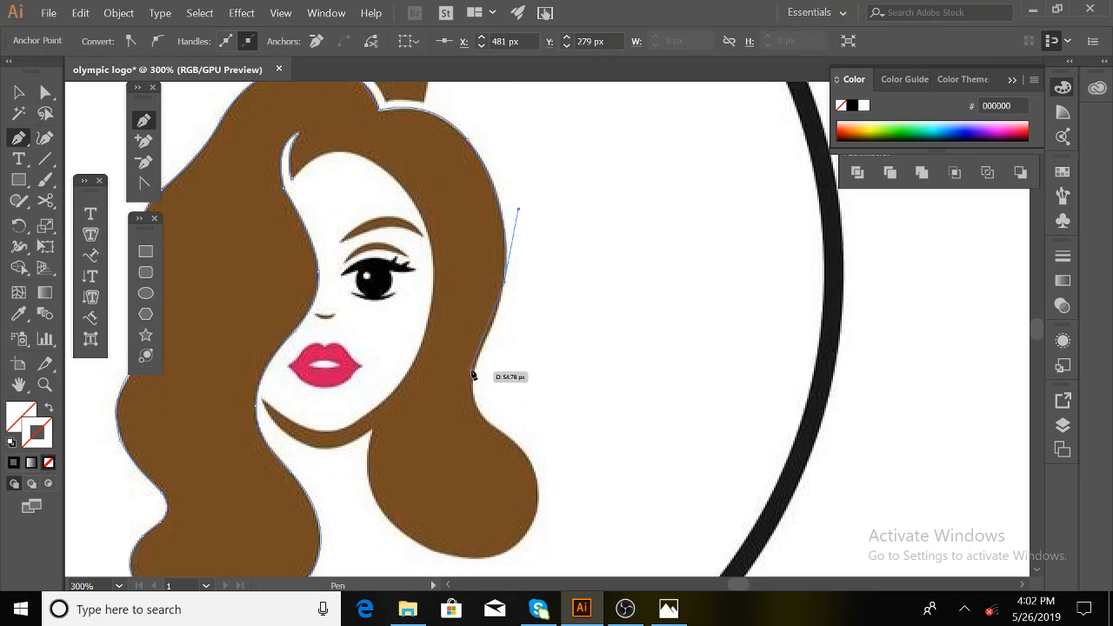
click(474, 375)
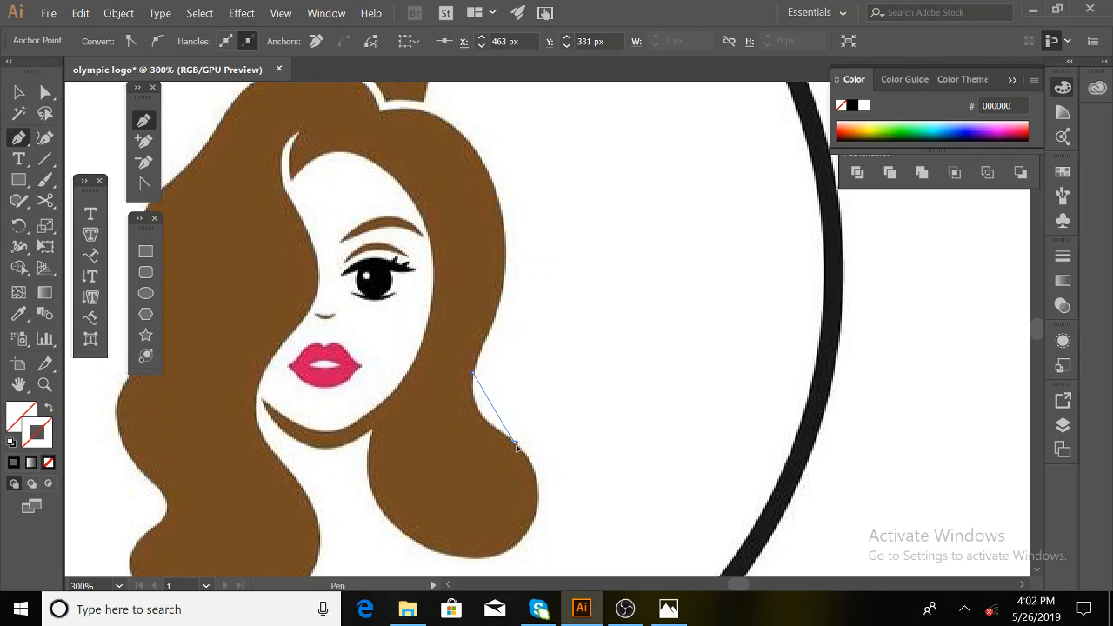
Trace around the rounded lower curl up to the strand under the chin, declining the update of missing or modified links.
drag(536, 466, 567, 467)
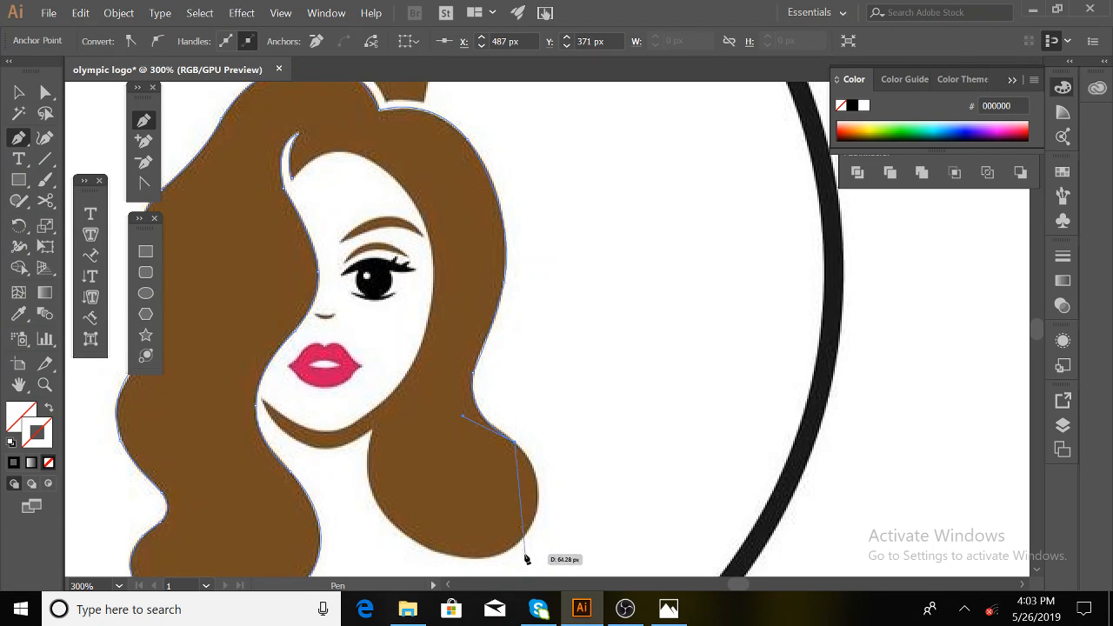
drag(520, 541, 475, 355)
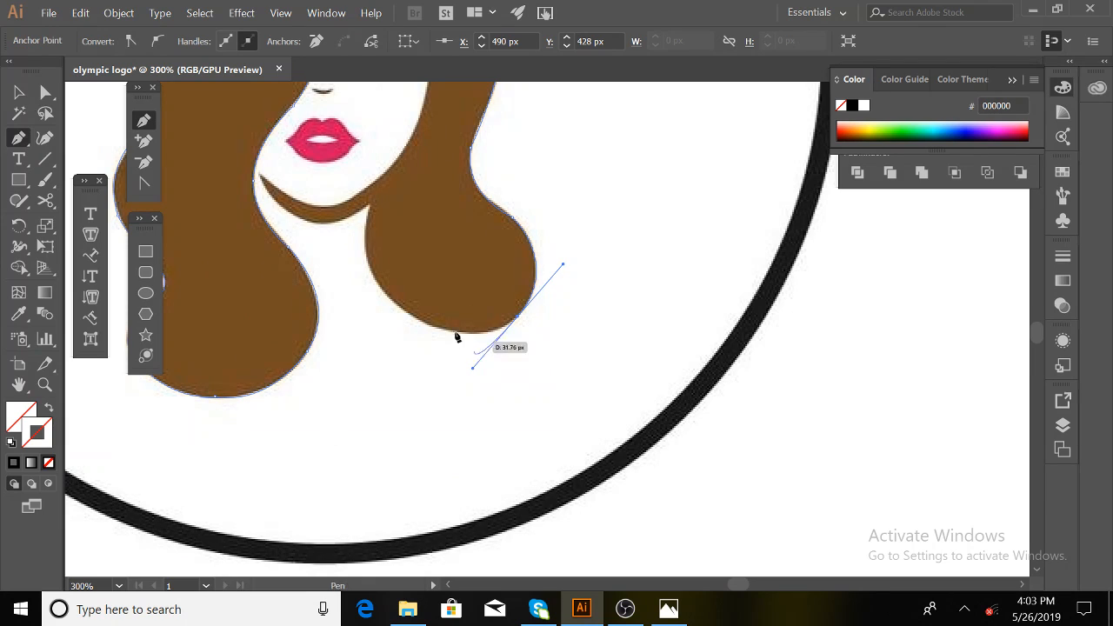
drag(518, 318, 355, 287)
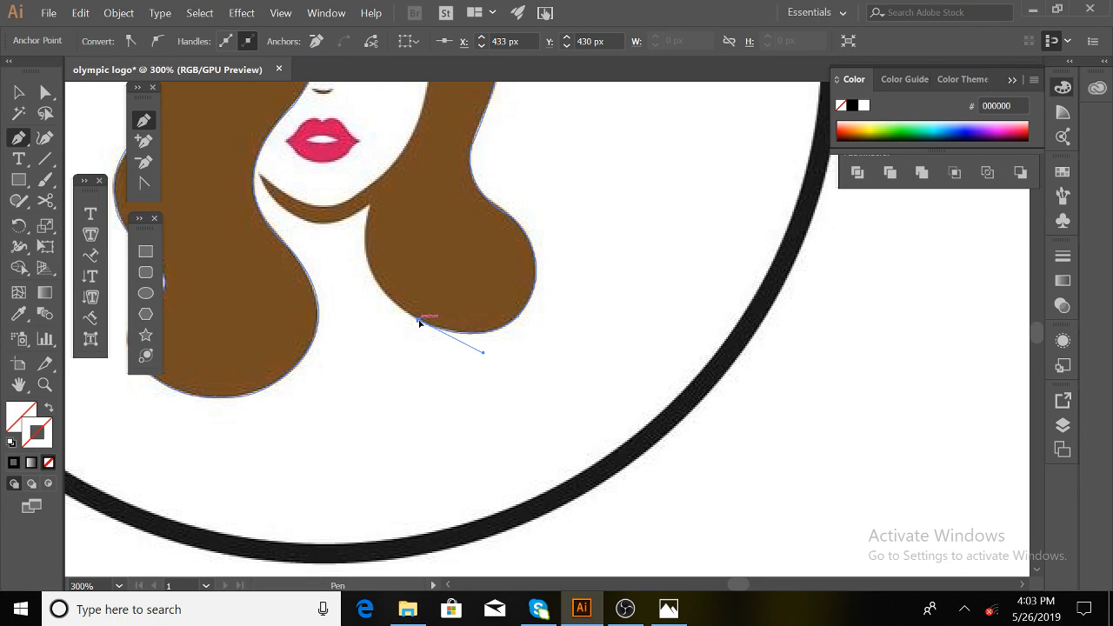
click(368, 262)
drag(367, 230, 362, 227)
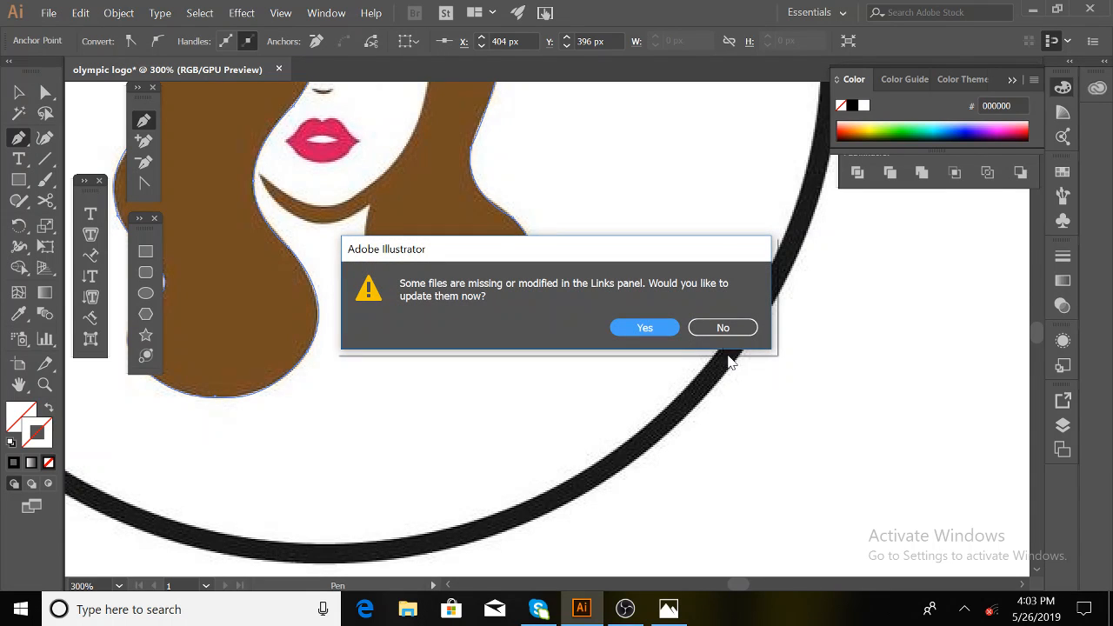
click(715, 327)
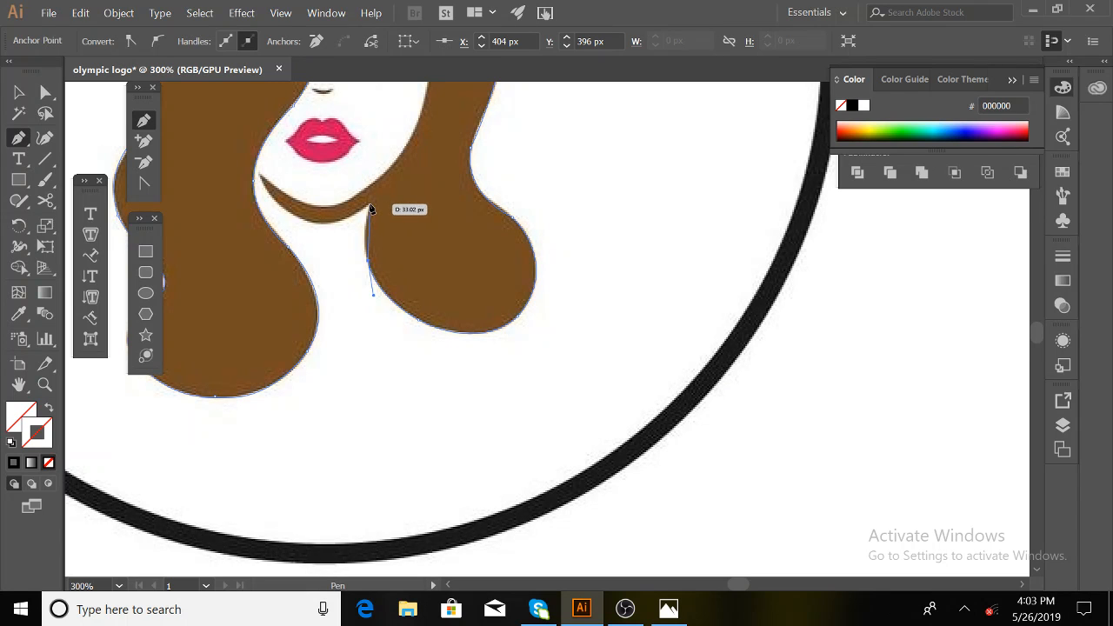
click(369, 209)
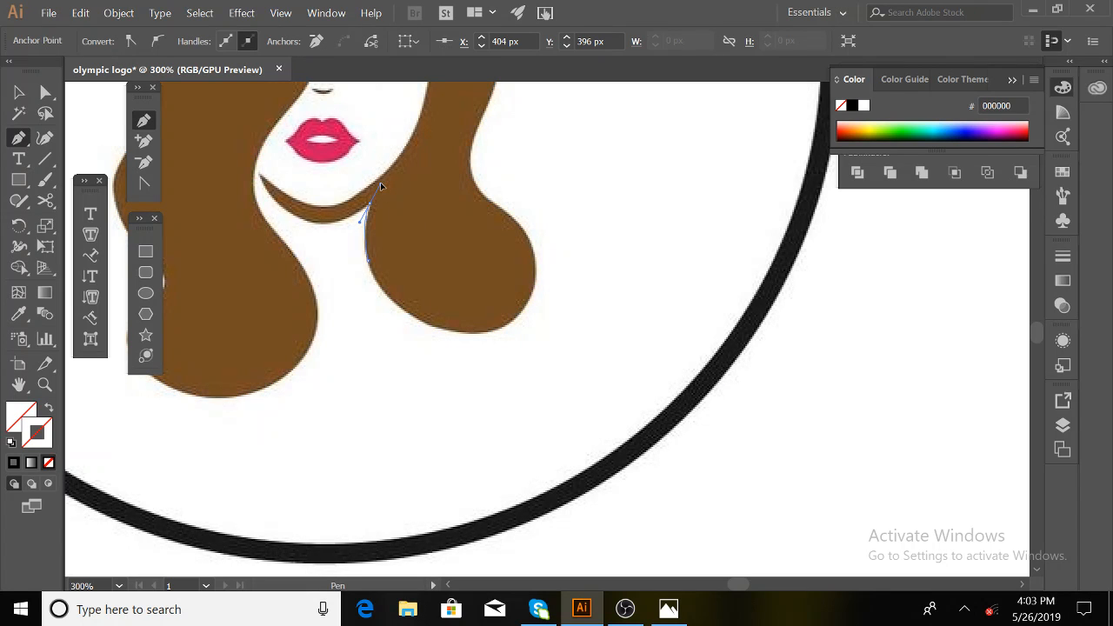
click(368, 205)
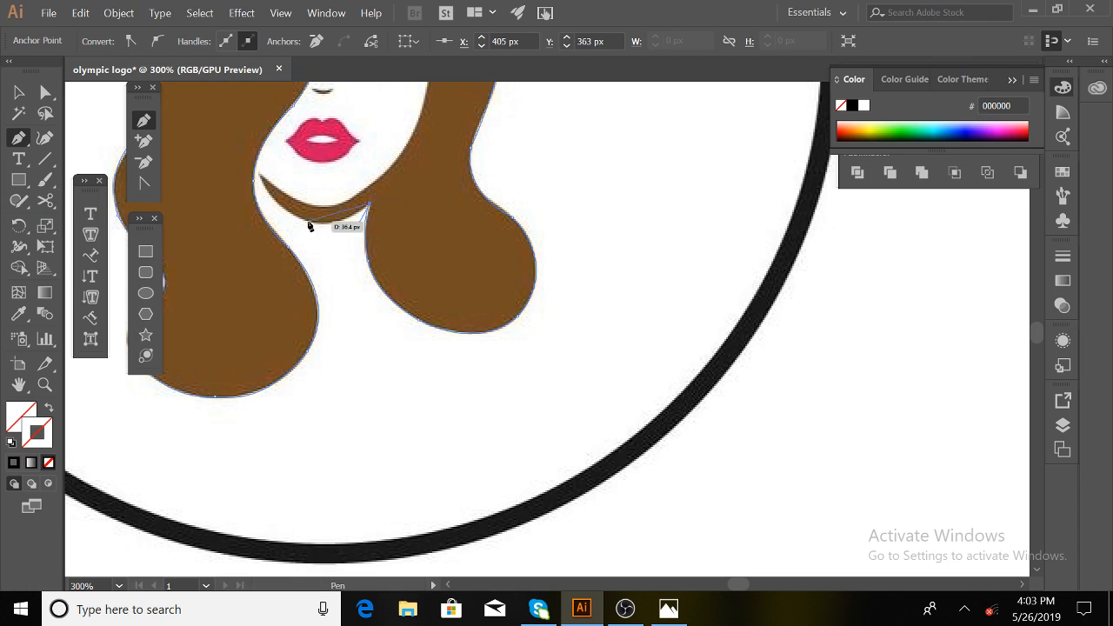
Trace the thin strand under the chin to its tip and back, continuing up the cheek to nose level.
drag(294, 213, 248, 142)
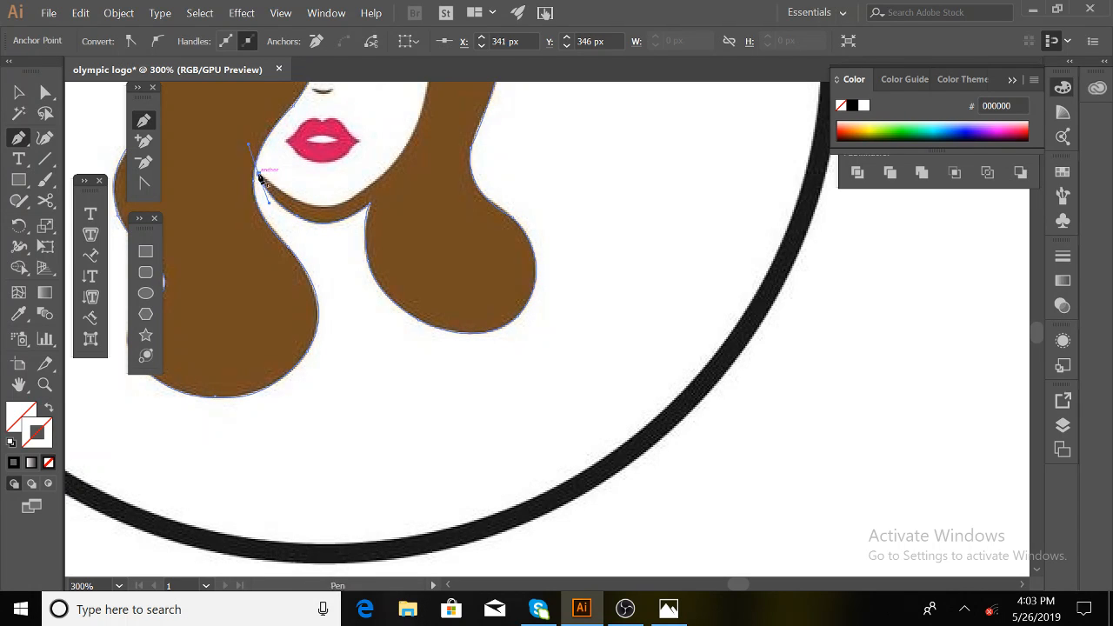
drag(366, 211, 414, 137)
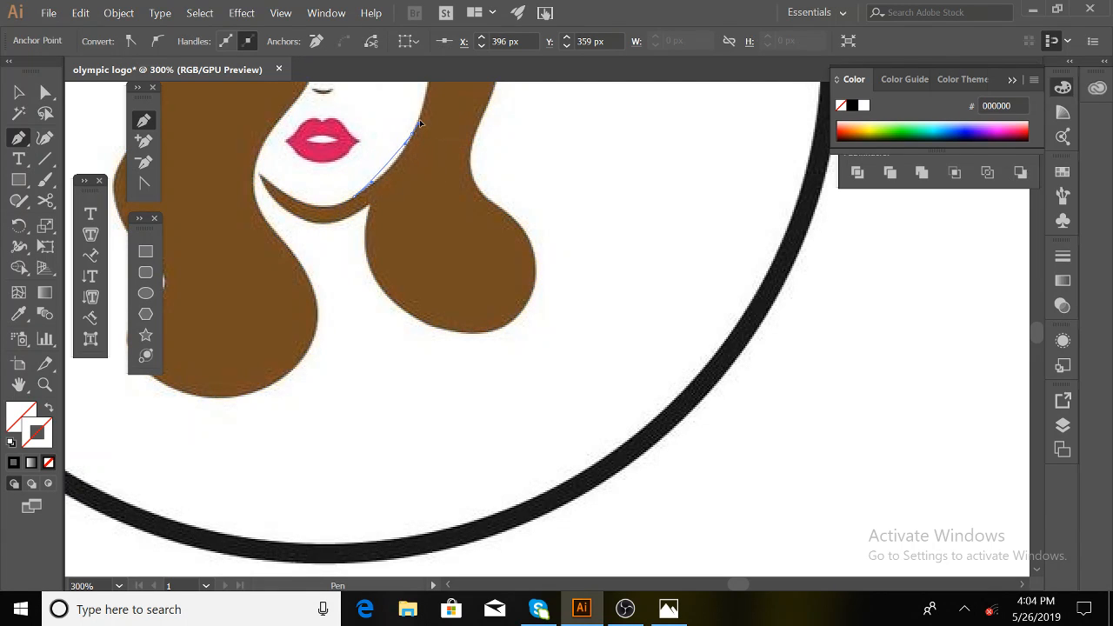
scroll(437, 97, up, 3)
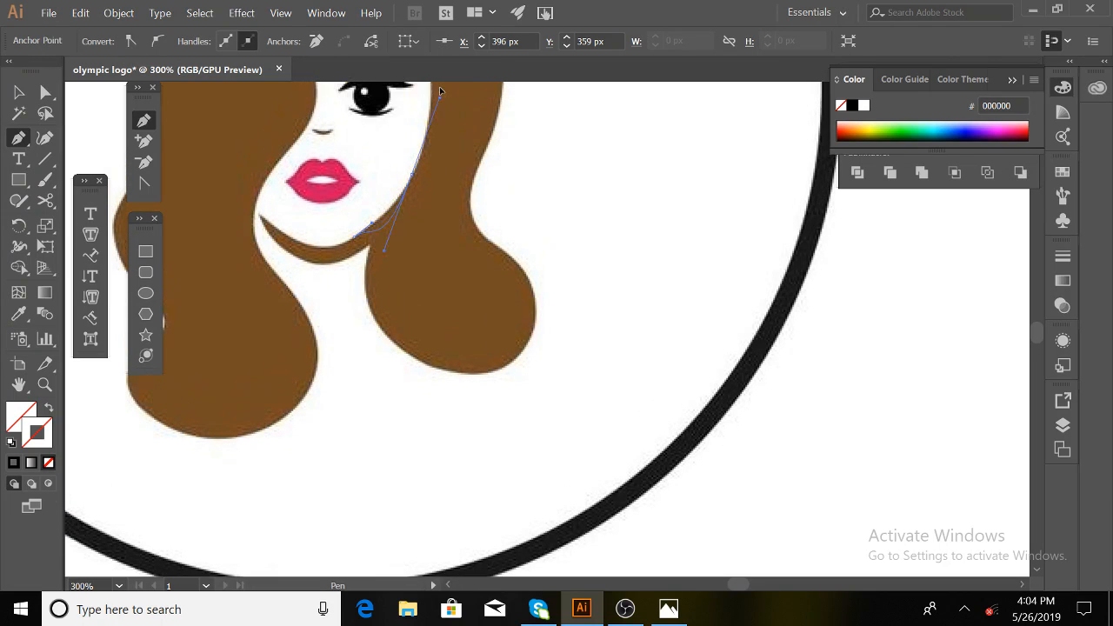
click(449, 139)
drag(413, 194, 421, 212)
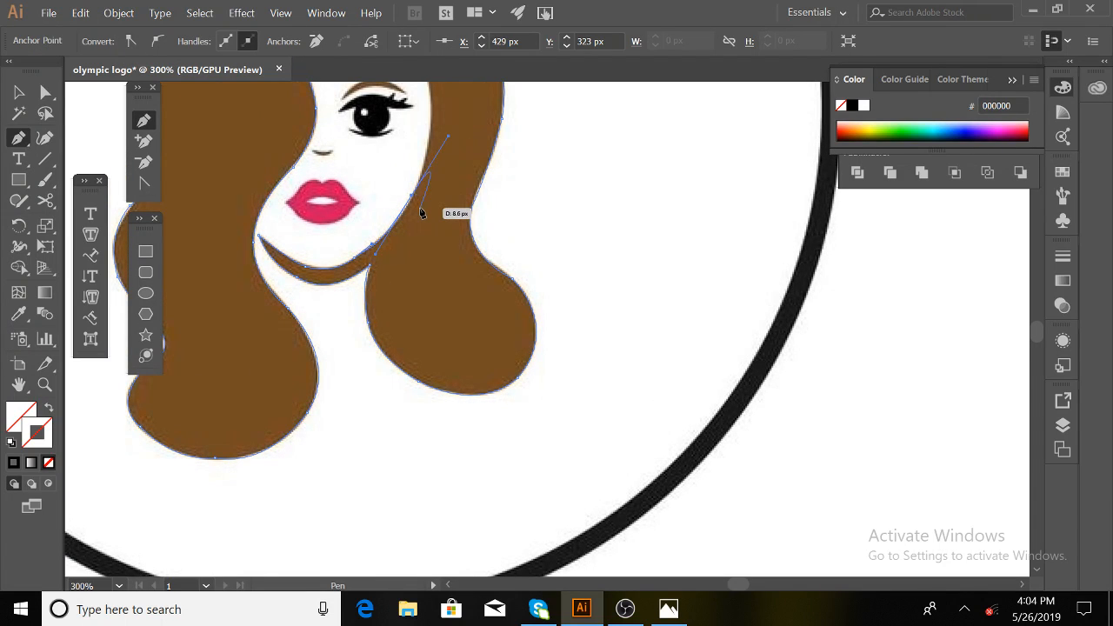
key(ctrl+z)
click(408, 207)
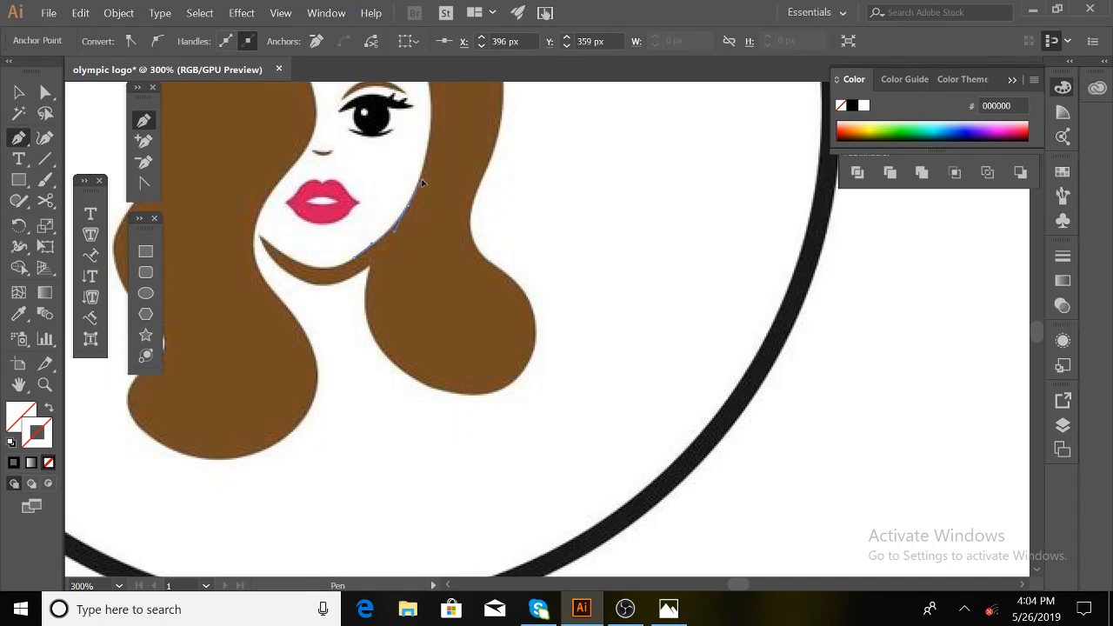
drag(408, 208, 429, 132)
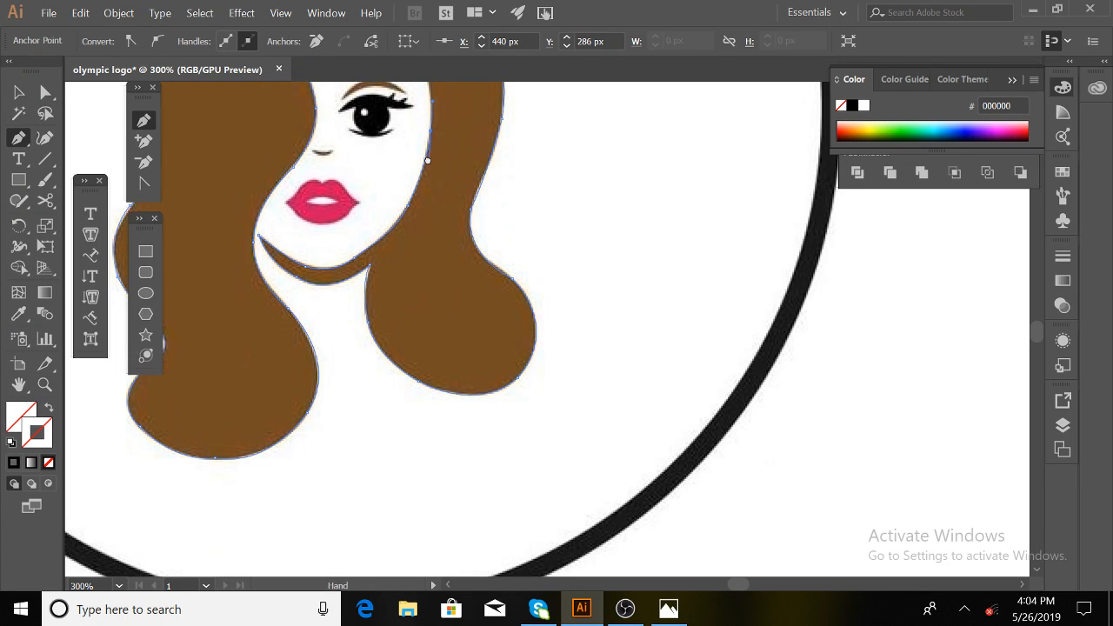
Trace the inner hair edge past the eyebrow and over the forehead to the parting, closing the hair path.
scroll(405, 266, up, 5)
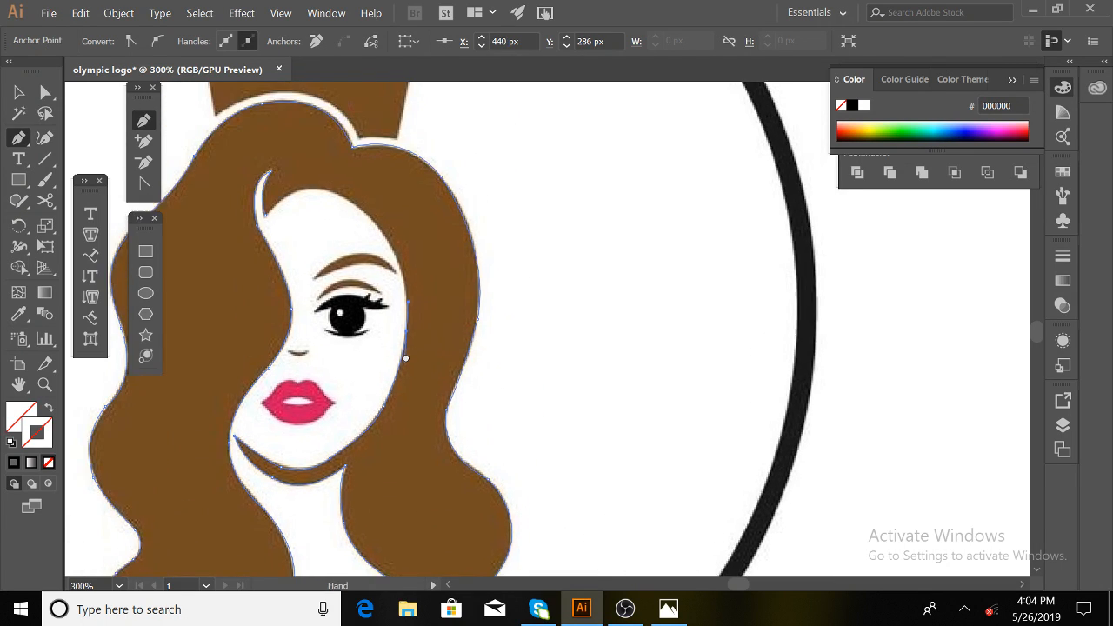
click(405, 336)
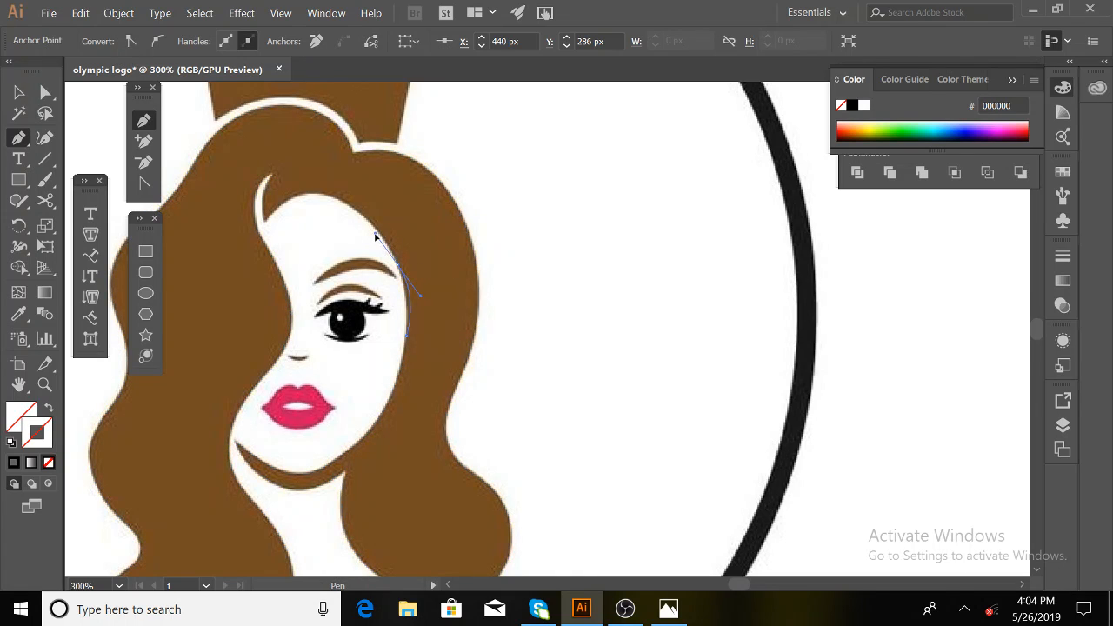
drag(382, 245, 381, 245)
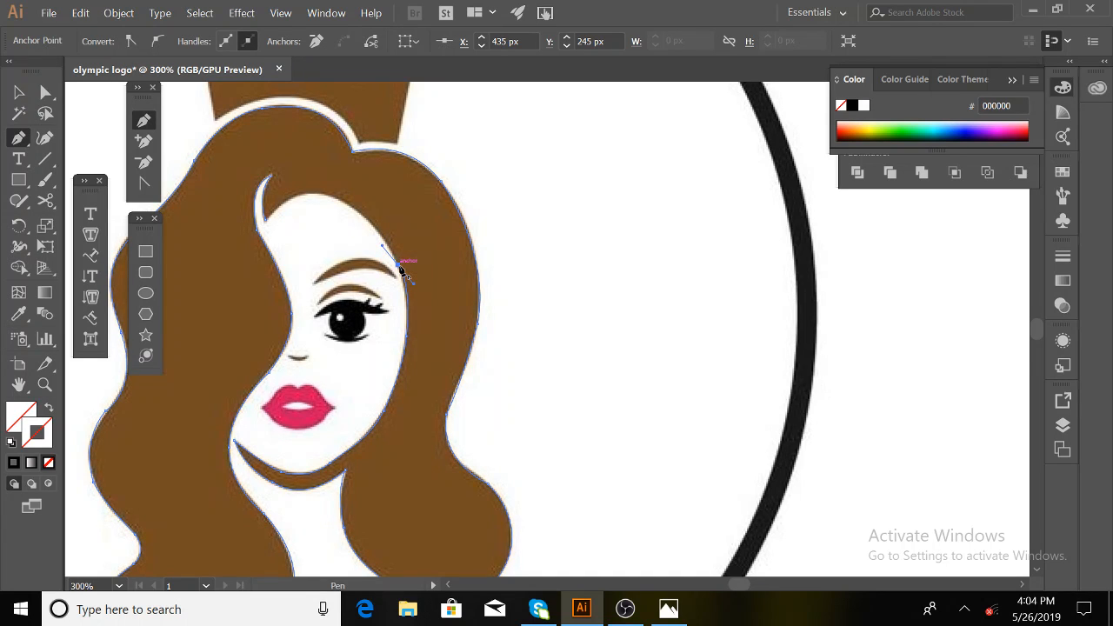
click(399, 265)
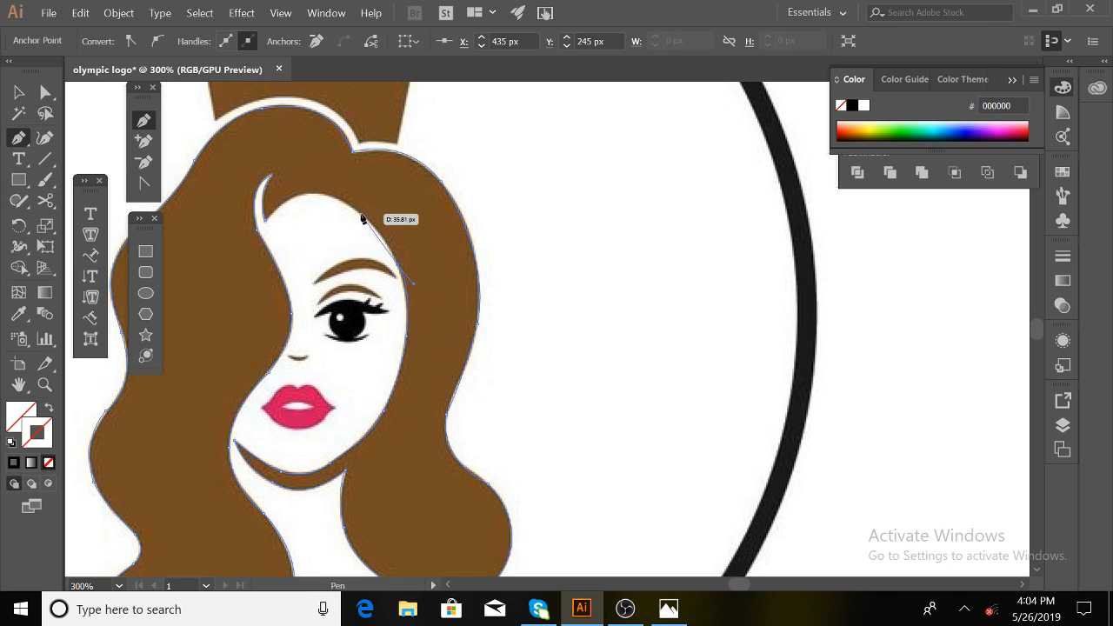
click(360, 215)
drag(332, 198, 332, 198)
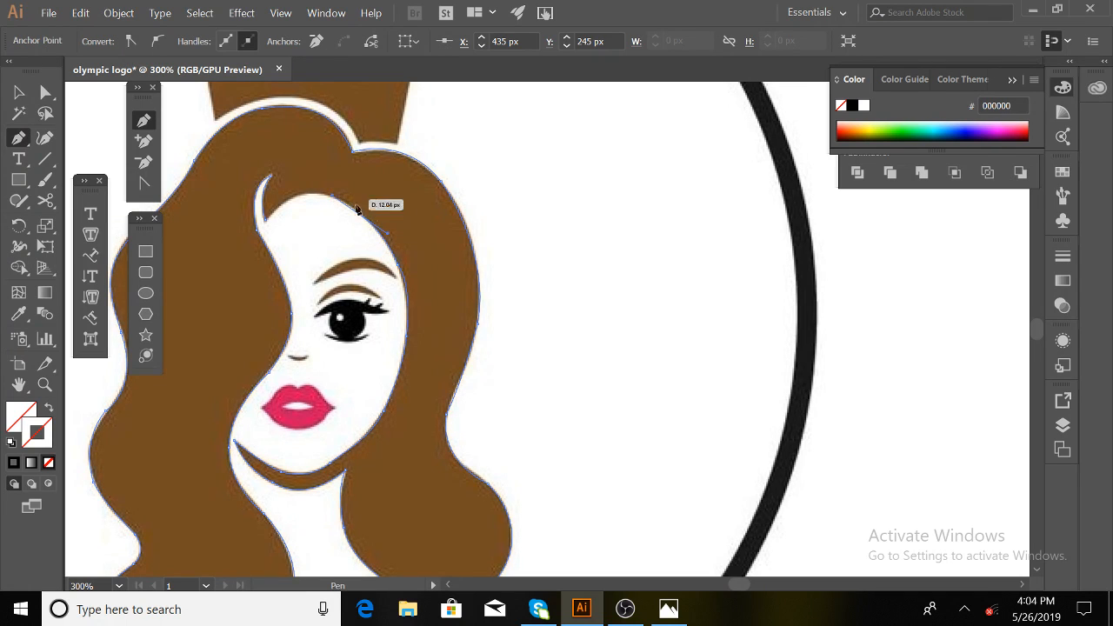
click(360, 216)
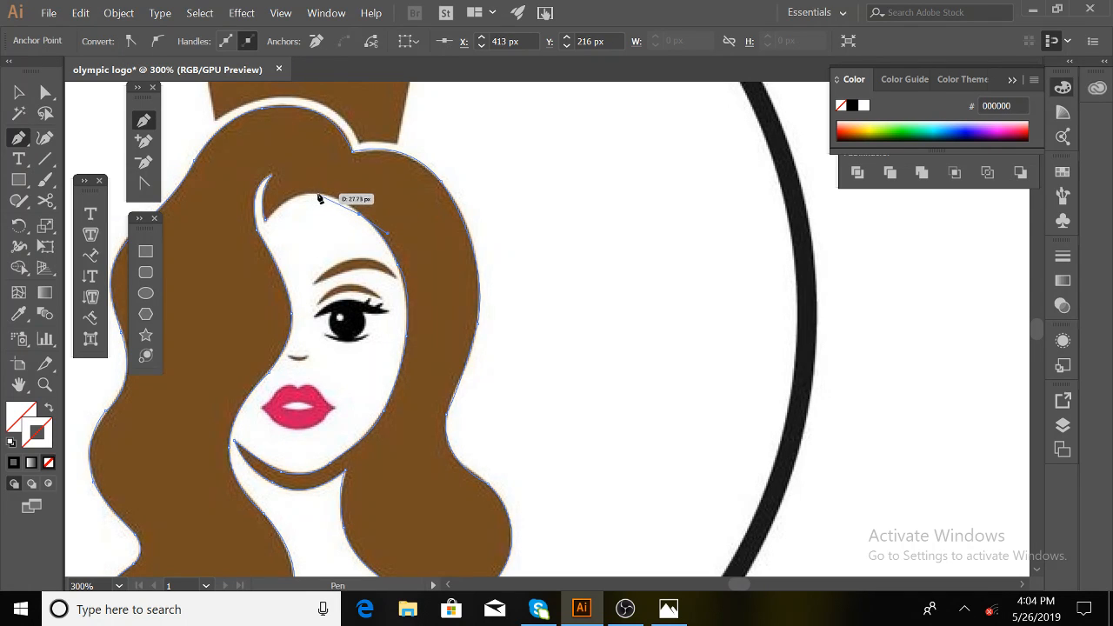
drag(323, 197, 302, 196)
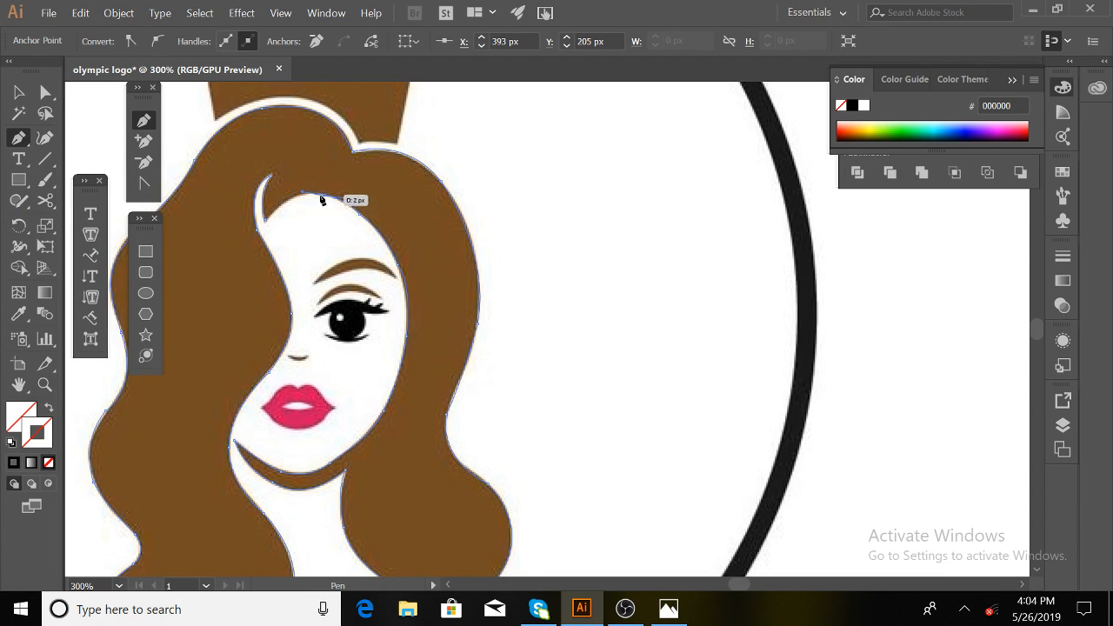
click(266, 222)
key(v)
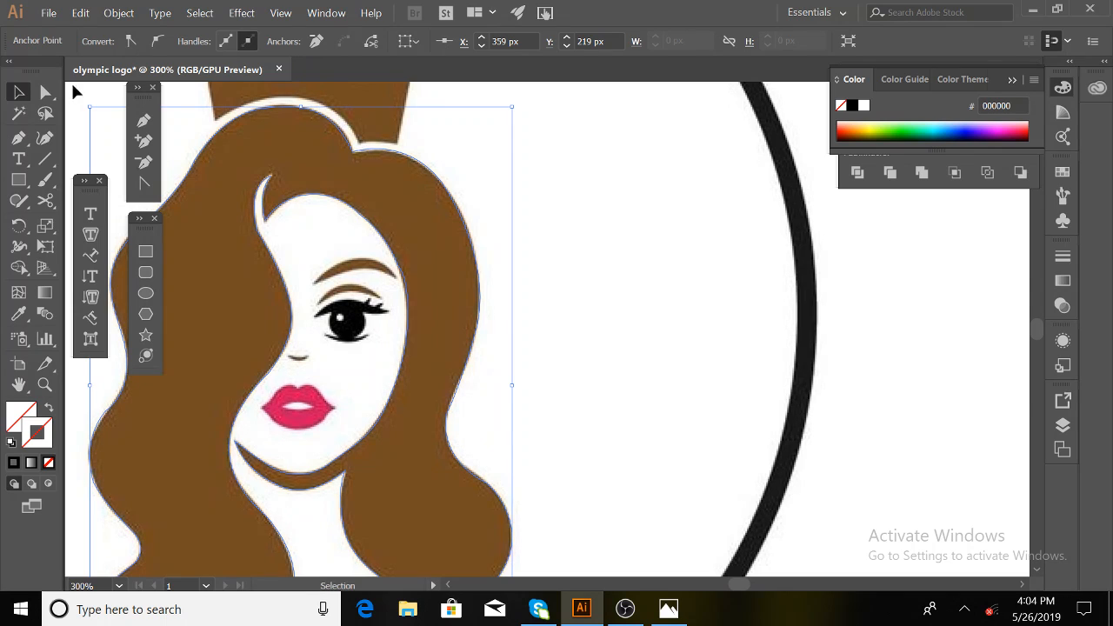
Outline the brown eyebrow as a closed path with the Pen tool, along its lower and upper curves.
key(p)
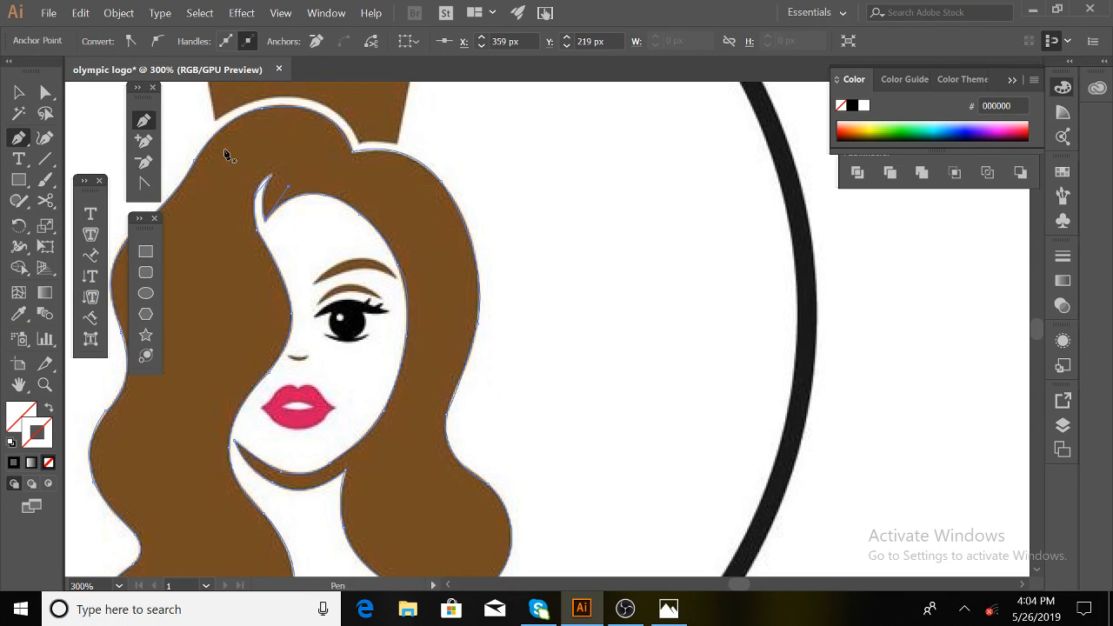
click(316, 282)
drag(395, 277, 424, 299)
drag(428, 303, 417, 293)
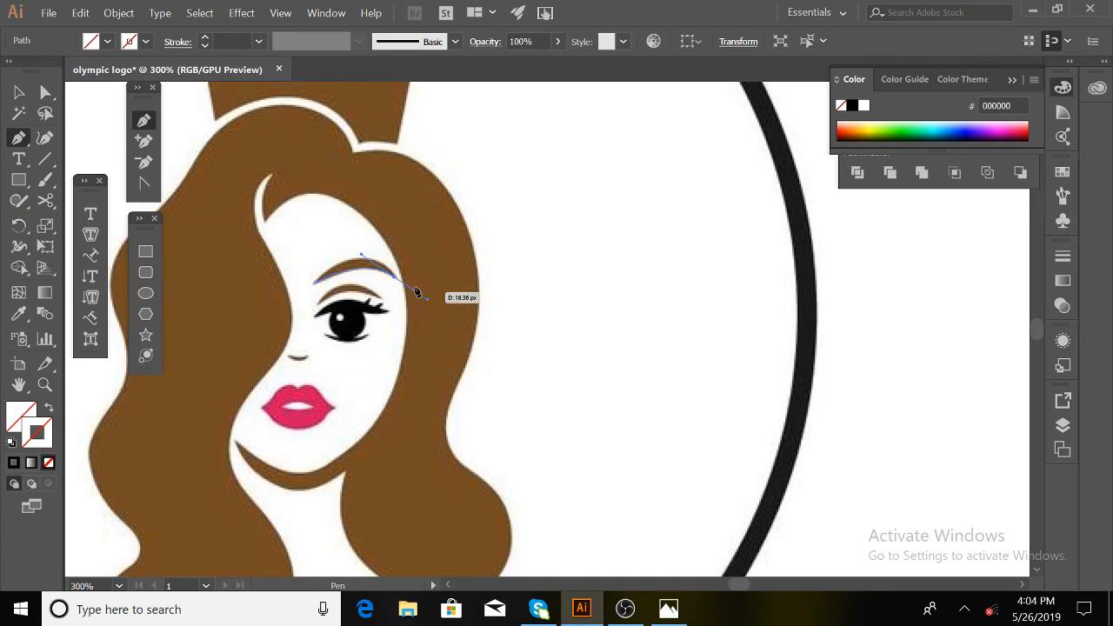
click(394, 278)
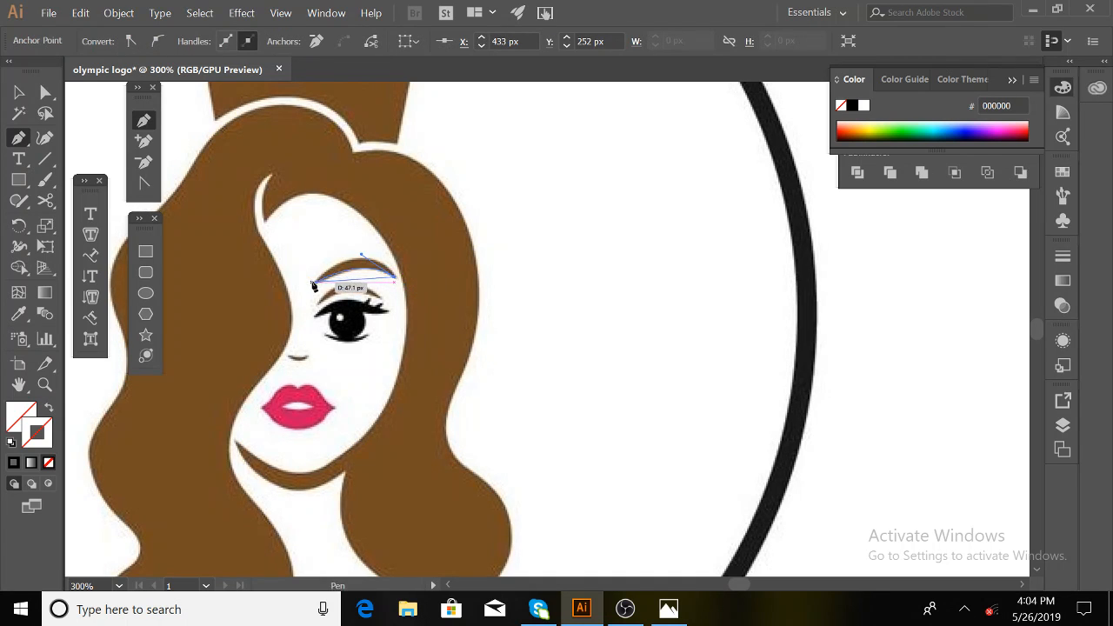
drag(313, 282, 260, 334)
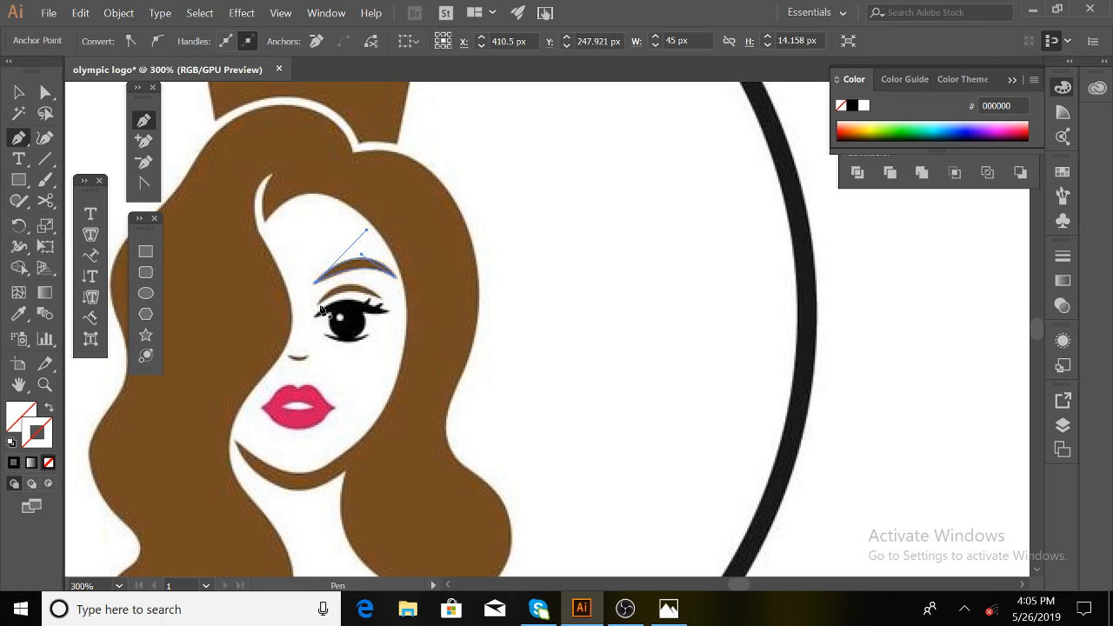
Outline the thin brown eyelid crease above the eye as a closed pen path.
drag(317, 304, 413, 319)
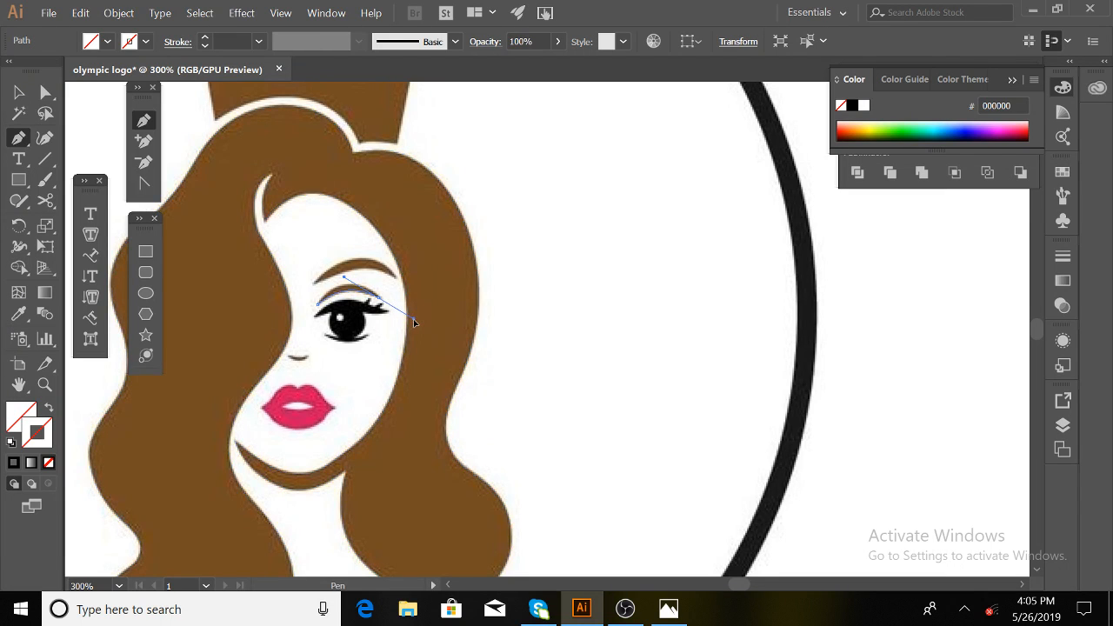
click(380, 300)
click(379, 298)
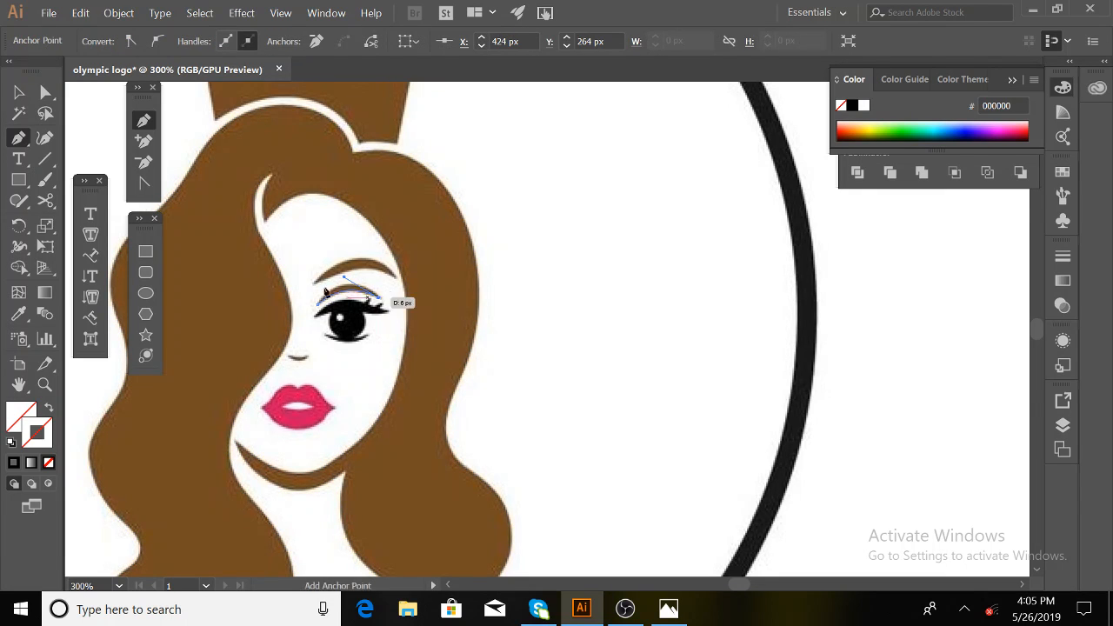
drag(317, 305, 286, 352)
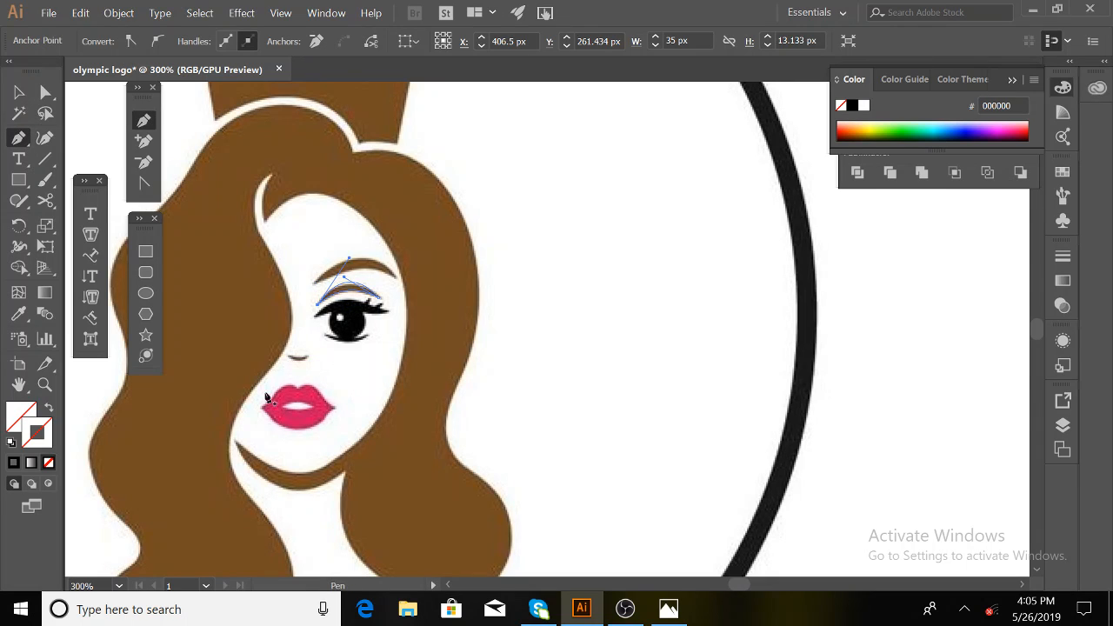
Trace the upper edge of the pink lips with the Pen tool, over both peaks and across to the opposite mouth corner.
drag(263, 407, 278, 391)
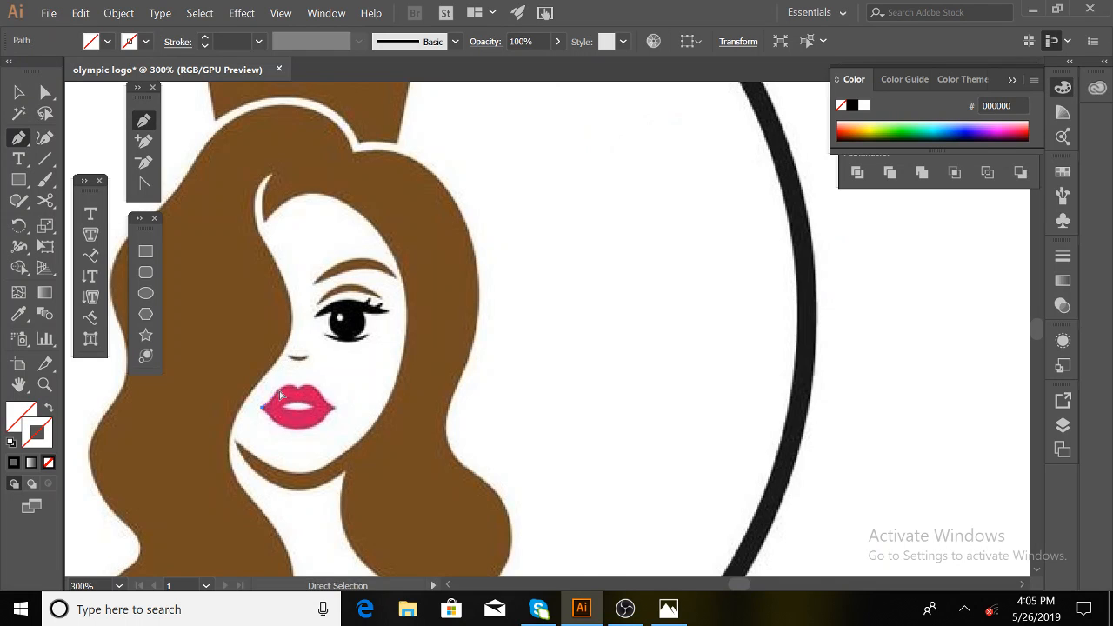
key(ctrl+=)
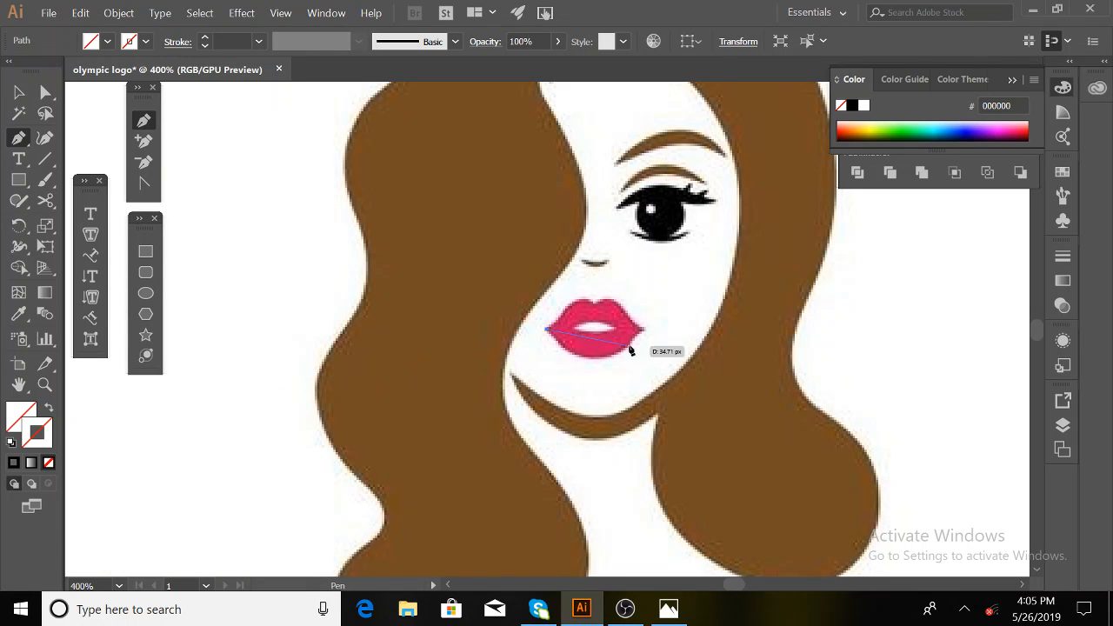
drag(631, 350, 412, 328)
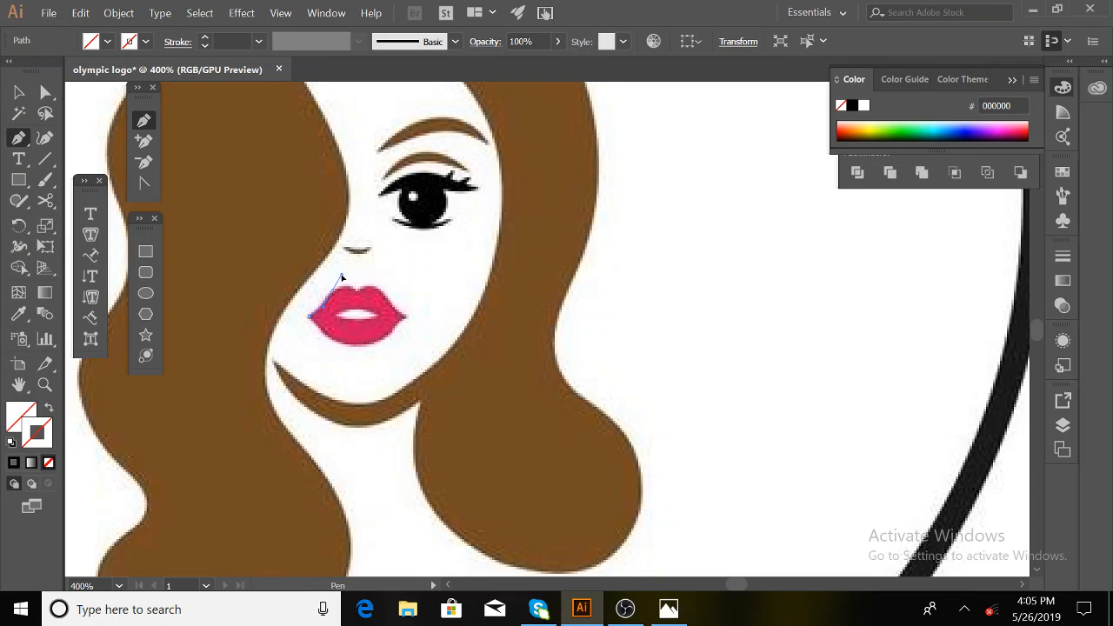
drag(336, 285, 331, 296)
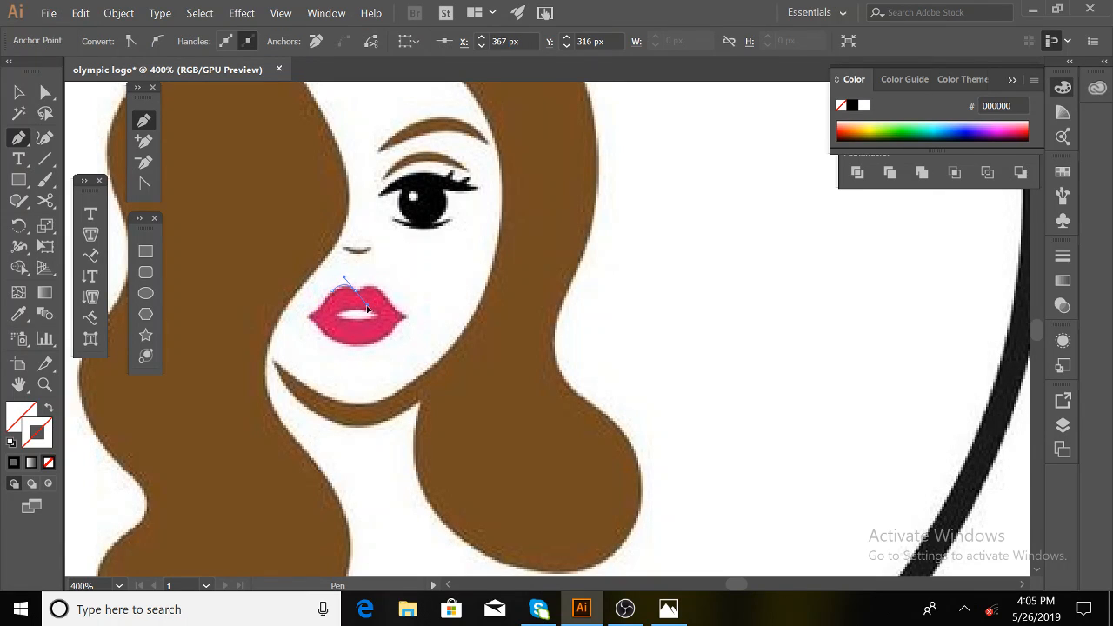
click(354, 291)
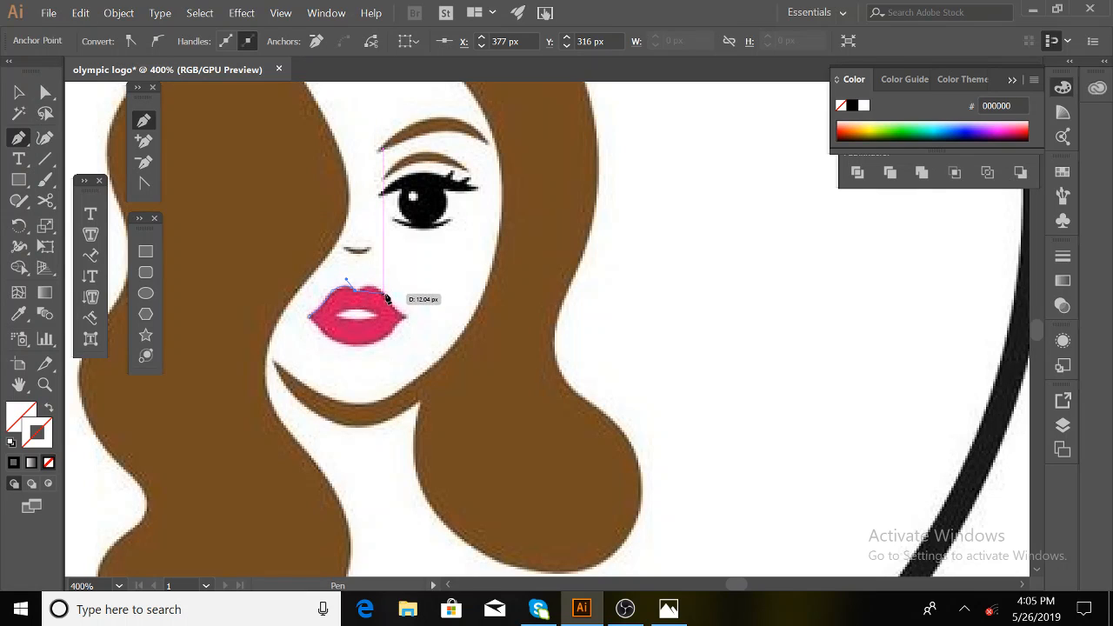
drag(384, 296, 395, 314)
click(384, 295)
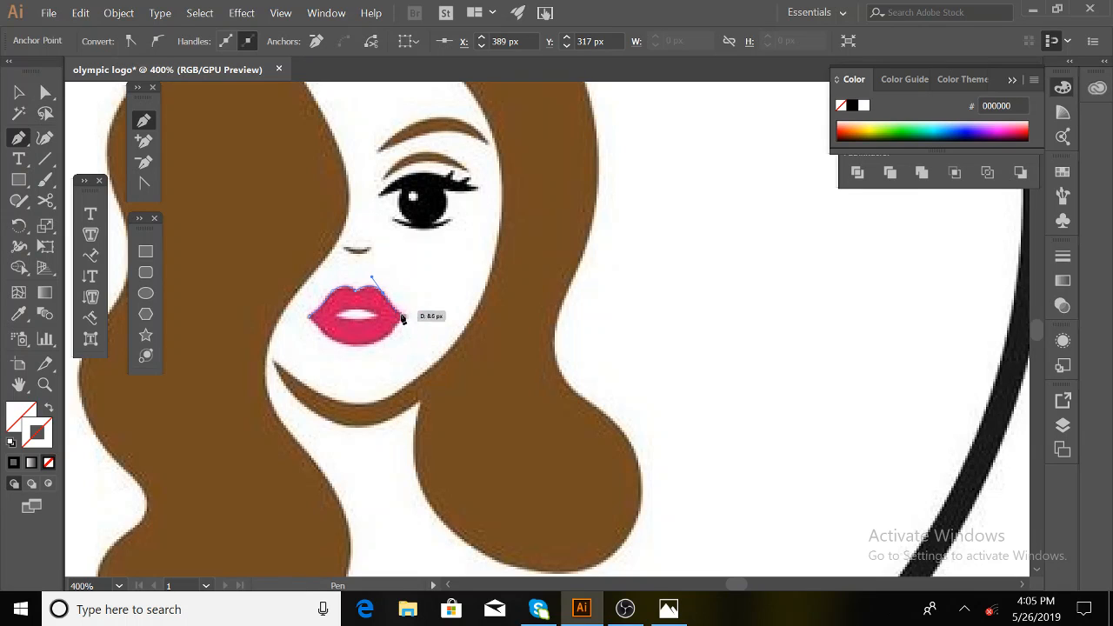
drag(404, 317, 420, 325)
click(404, 317)
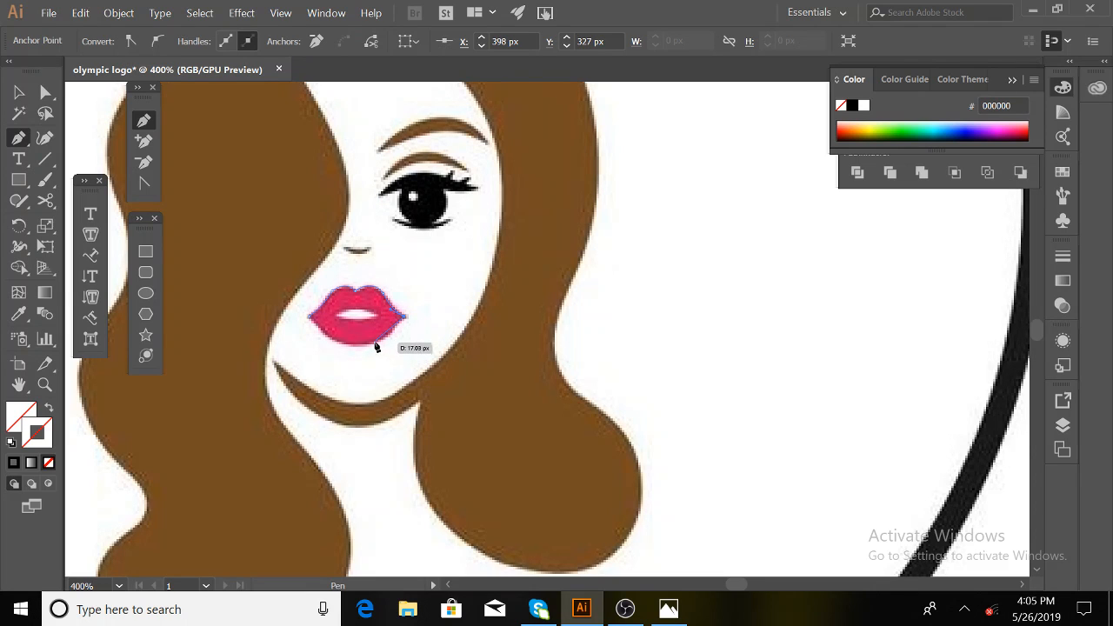
Trace the lower lip curve back to the starting mouth corner and close the lip path.
drag(376, 341, 307, 308)
click(374, 341)
click(338, 342)
drag(300, 302, 301, 308)
key(ctrl)
key(ctrl)
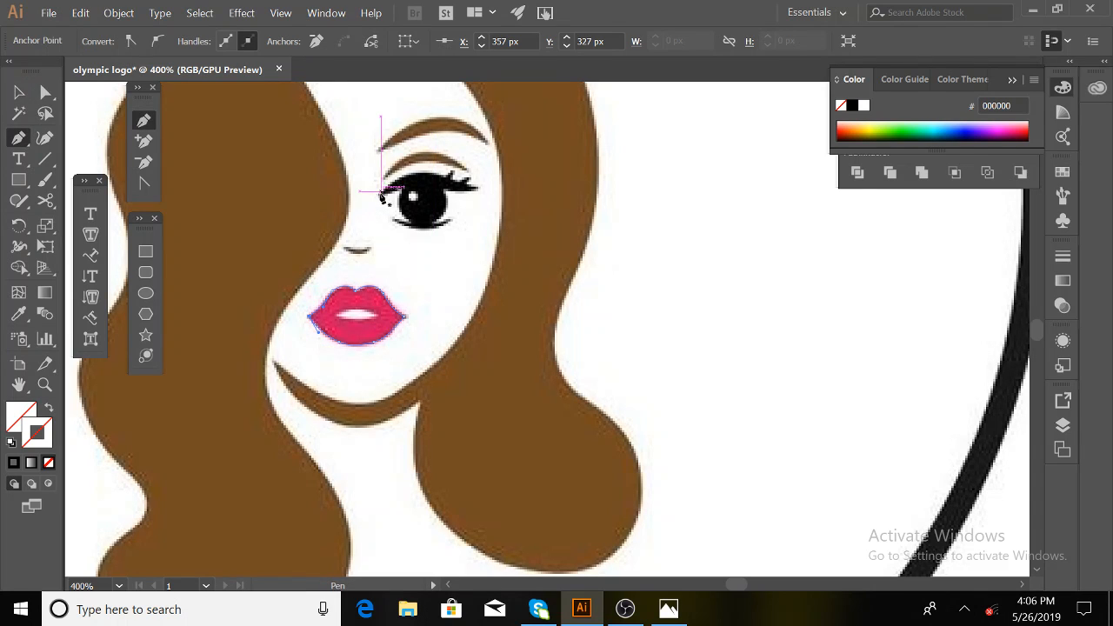
click(380, 192)
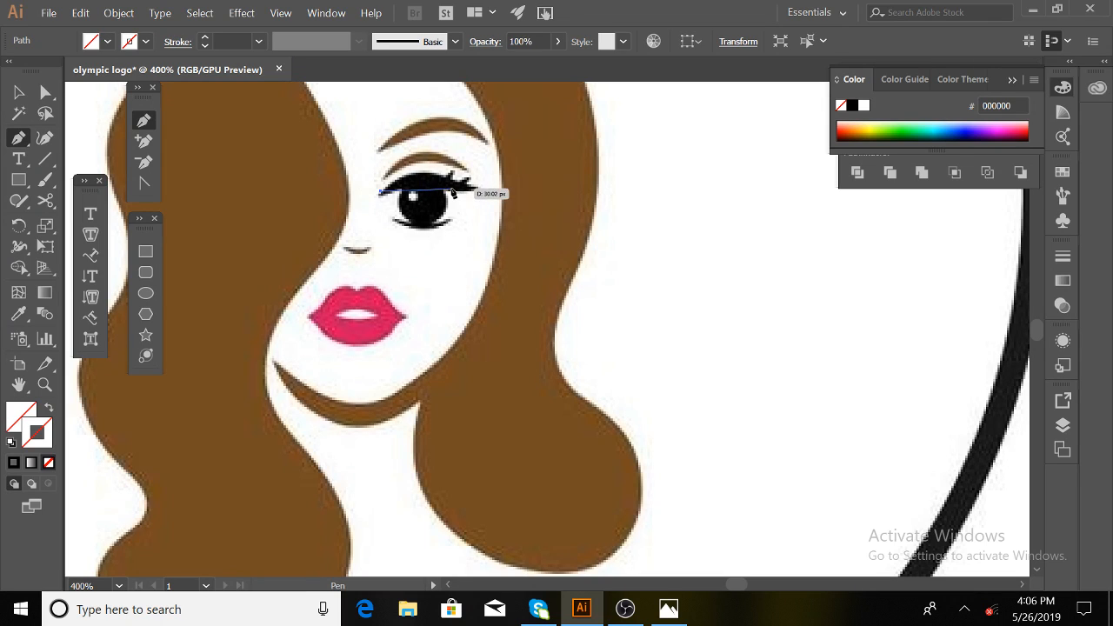
key(ctrl)
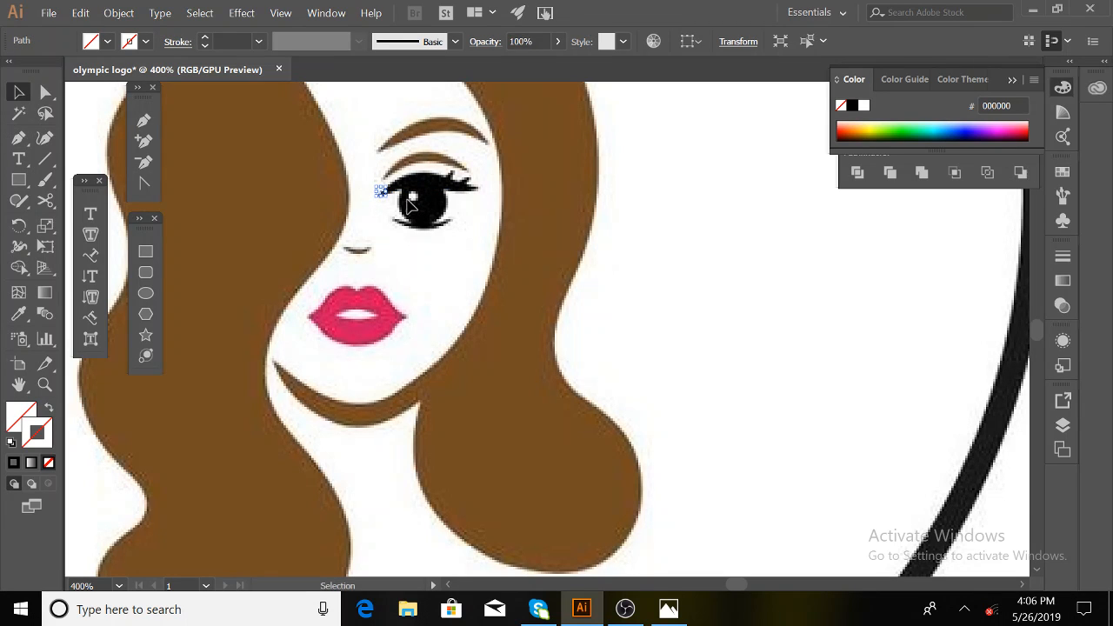
key(p)
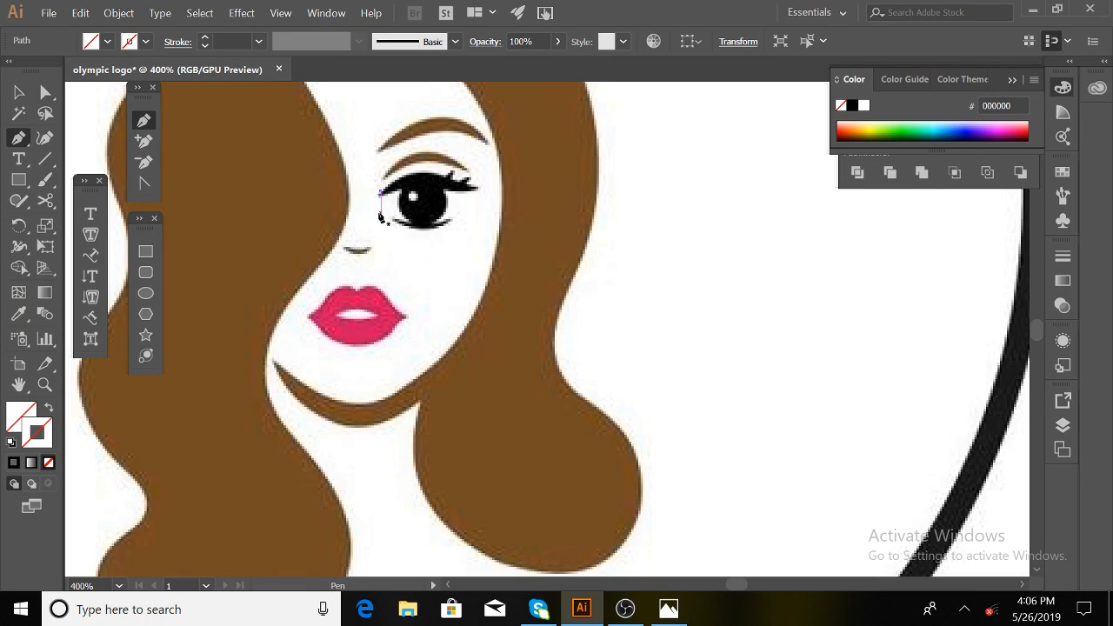
key(ctrl+shift+a)
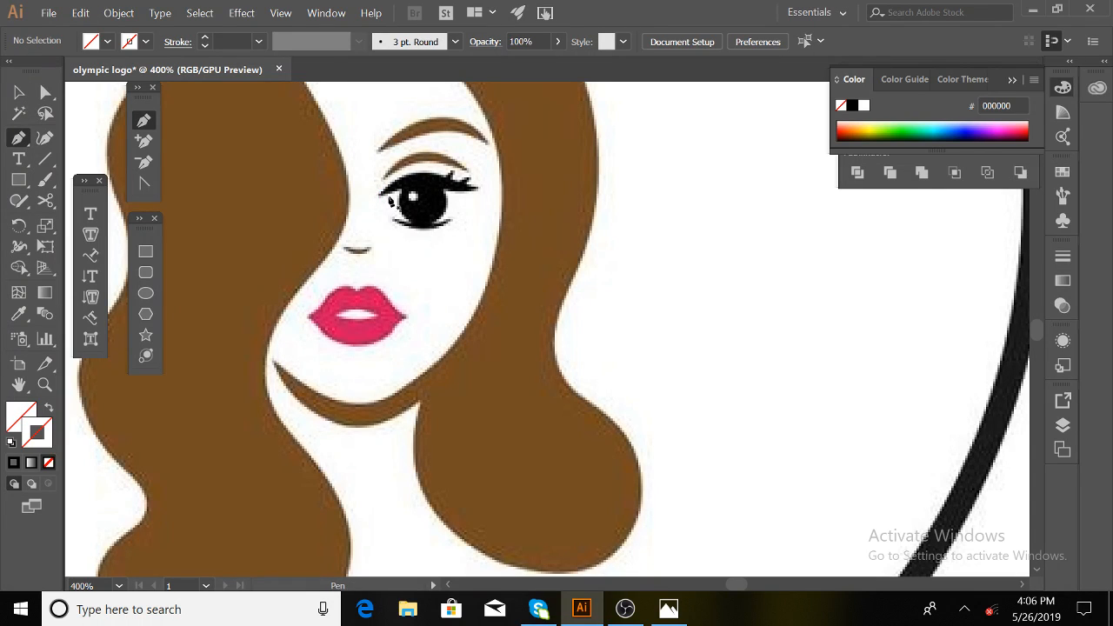
Trace the lower edge of the black upper eyelid from the inner eye corner to the outermost lash tip.
click(380, 195)
drag(402, 191, 412, 191)
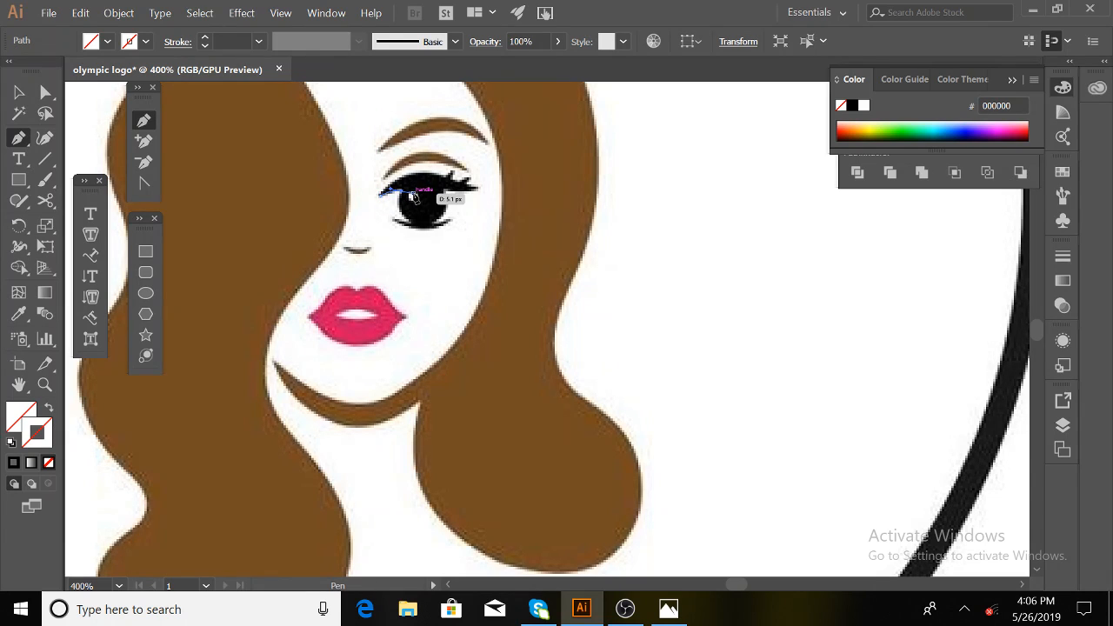
key(ctrl+z)
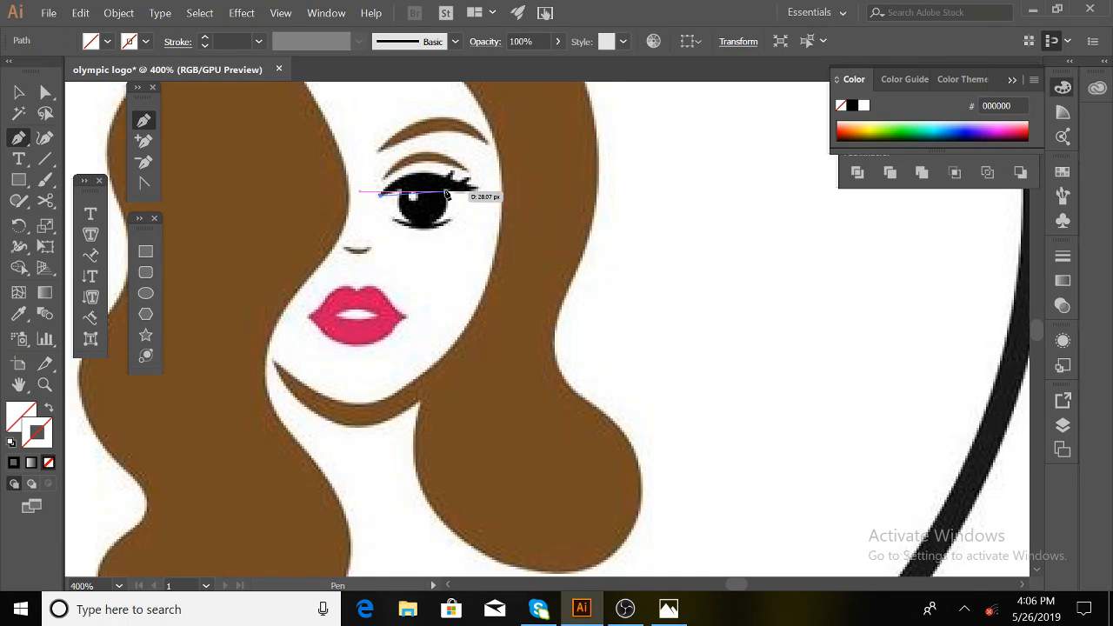
drag(445, 192, 474, 206)
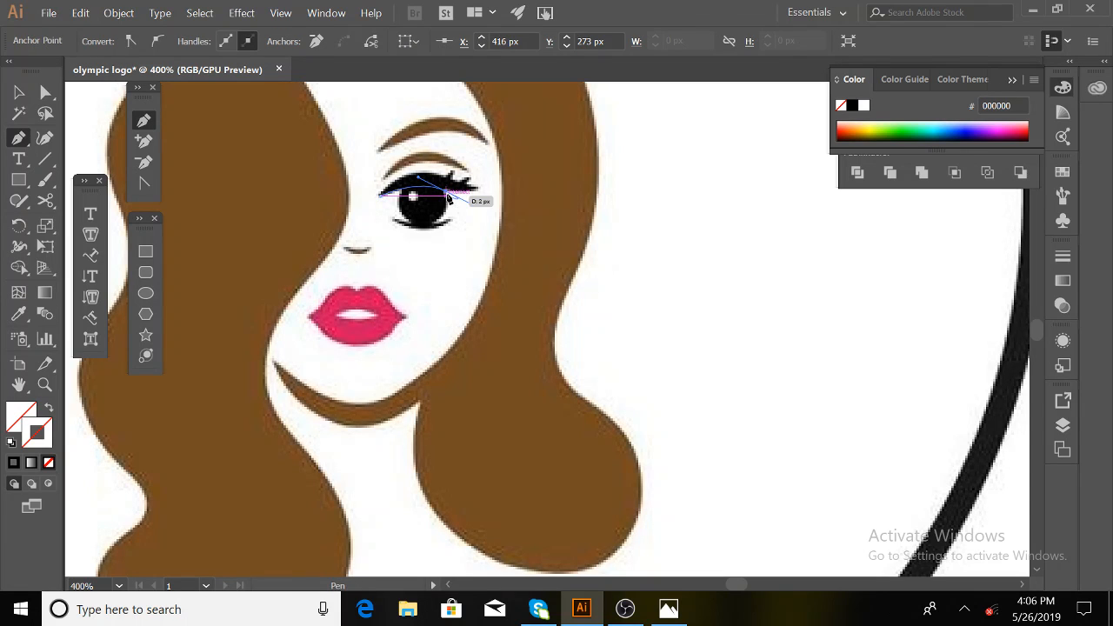
click(448, 190)
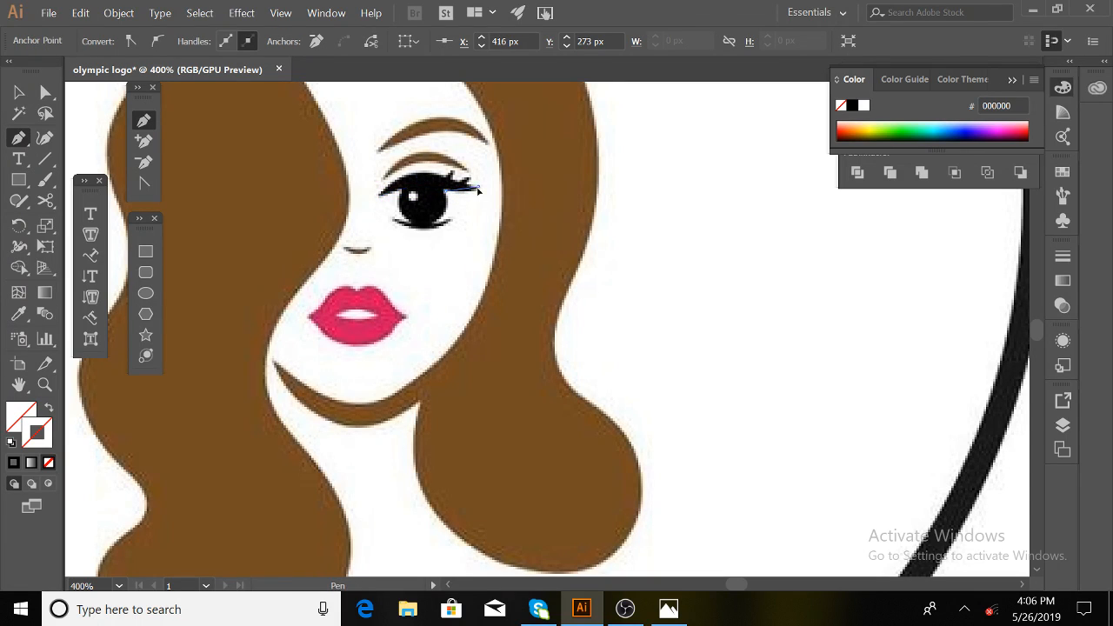
click(481, 187)
drag(480, 190, 466, 184)
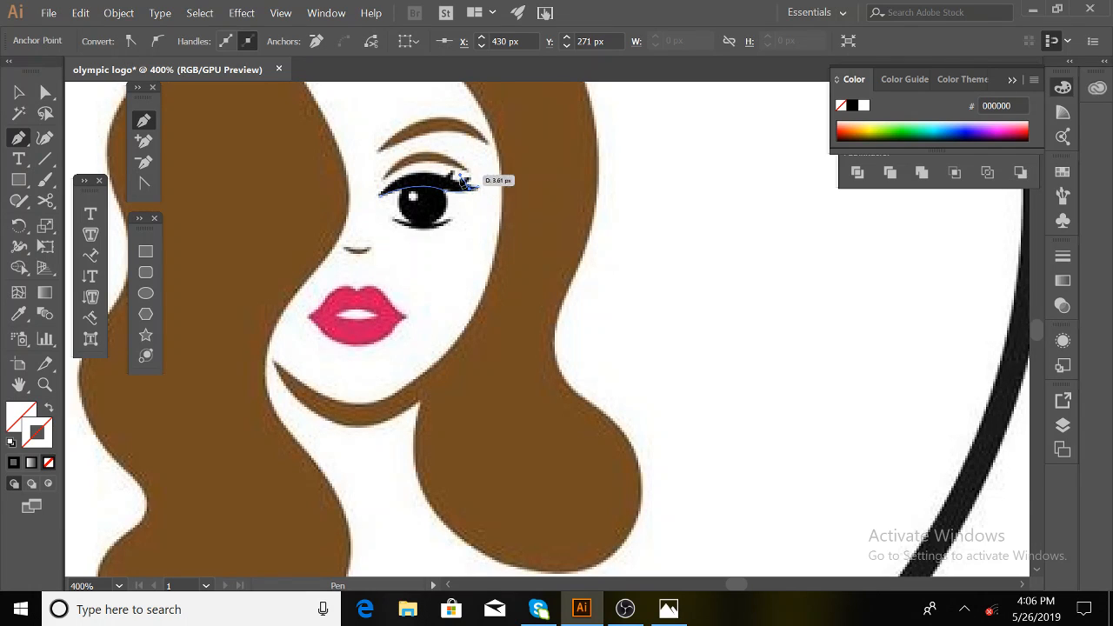
Trace around the remaining eyelash spikes and return along the eyelid's upper edge, closing the path at the inner eye corner.
click(468, 185)
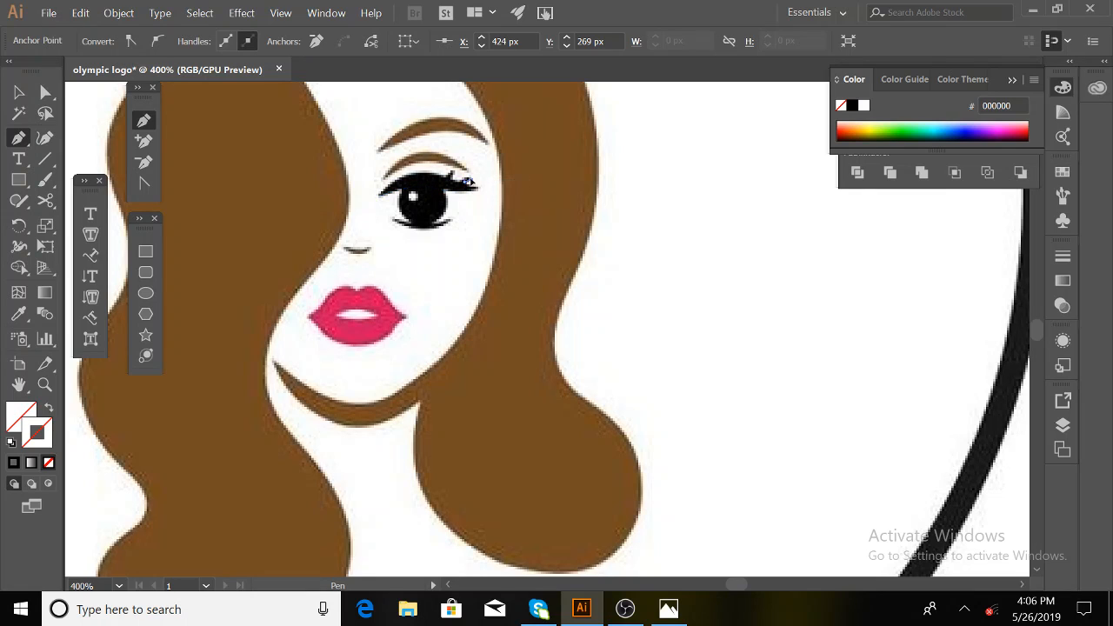
click(478, 185)
drag(469, 181, 457, 185)
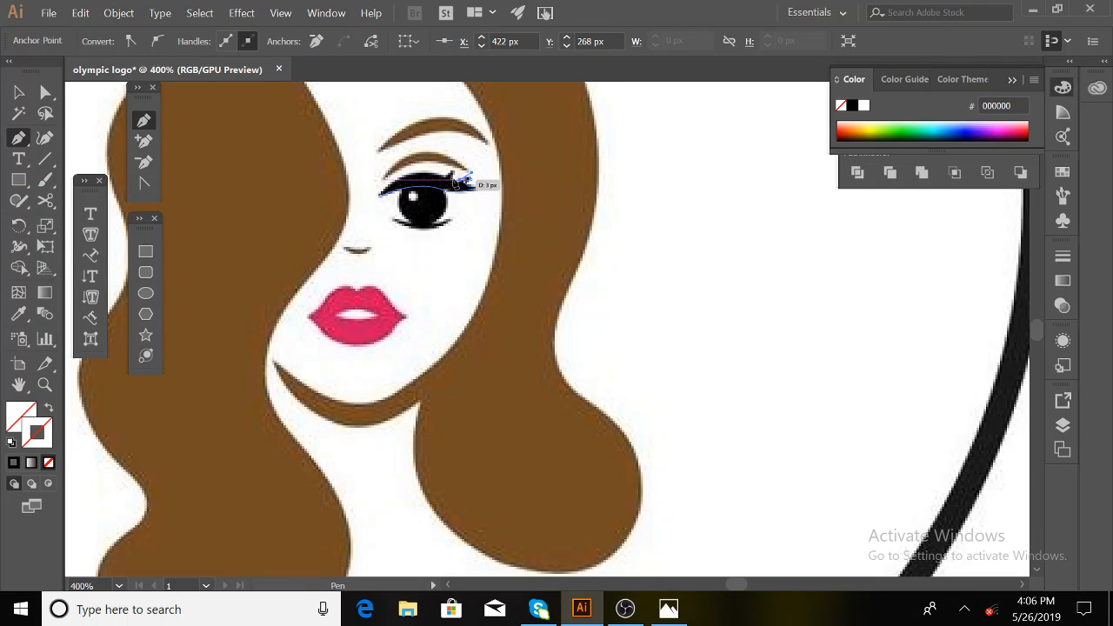
click(452, 177)
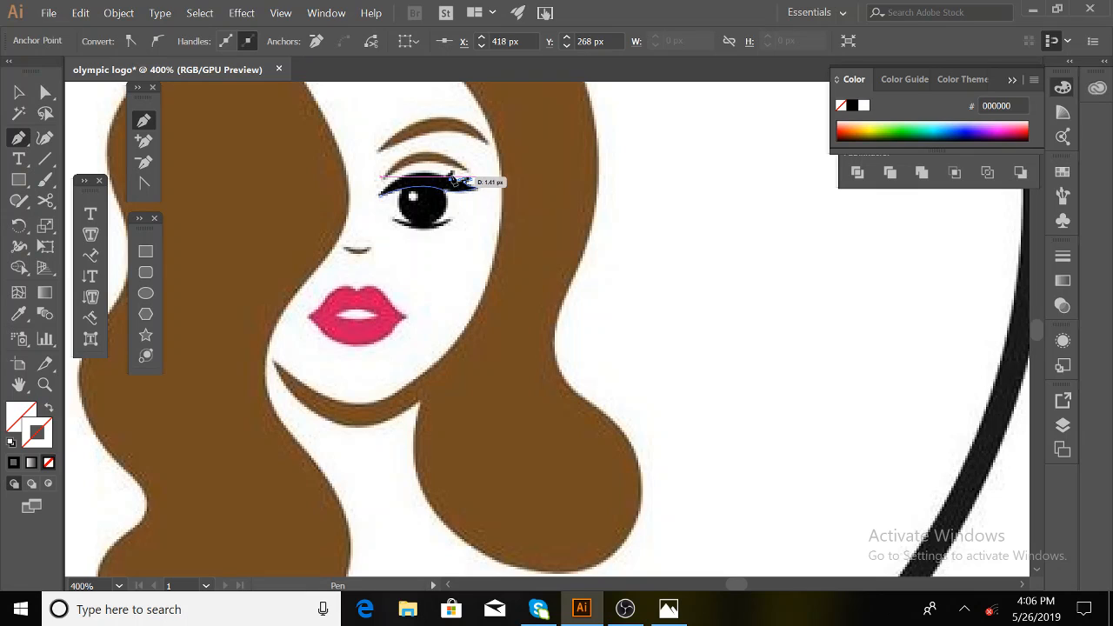
mouse_move(452, 176)
mouse_down()
mouse_move(456, 164)
mouse_move(450, 177)
mouse_up()
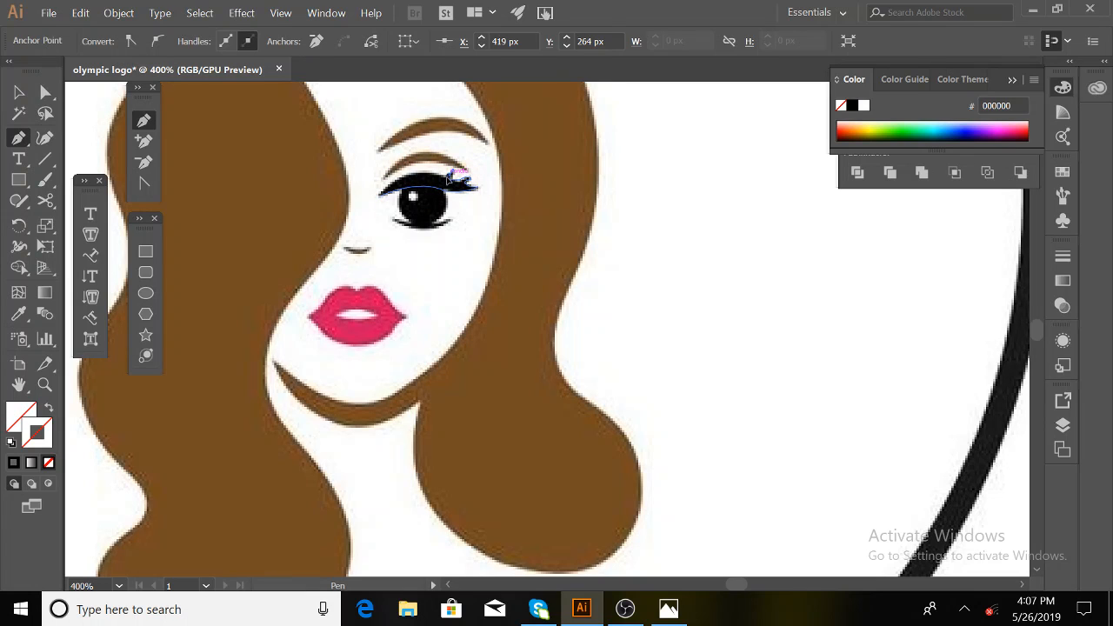
click(450, 179)
drag(381, 196, 367, 232)
Draw circles with the Ellipse tool over the eye's black iris and its small white highlight.
click(17, 94)
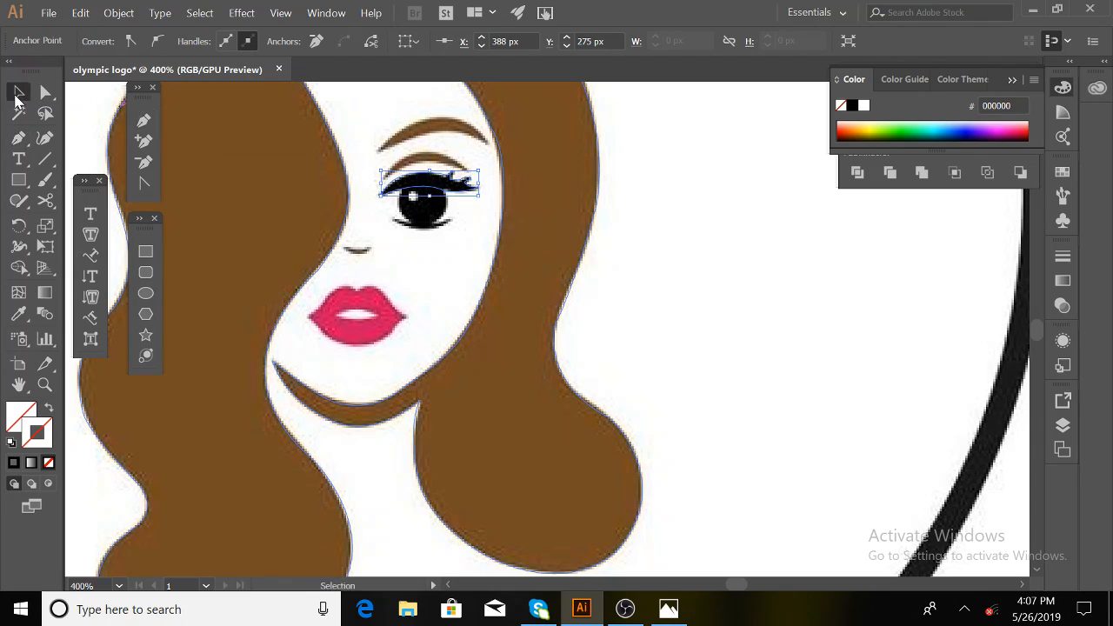
click(145, 293)
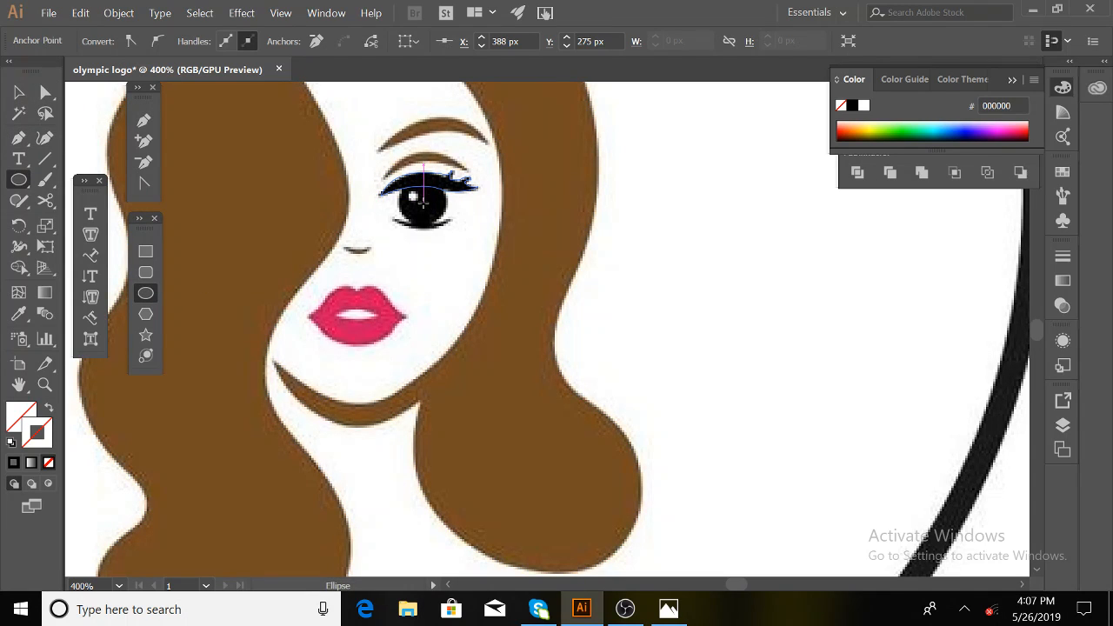
mouse_move(423, 201)
mouse_down()
mouse_move(428, 228)
mouse_move(412, 196)
mouse_move(418, 205)
mouse_up()
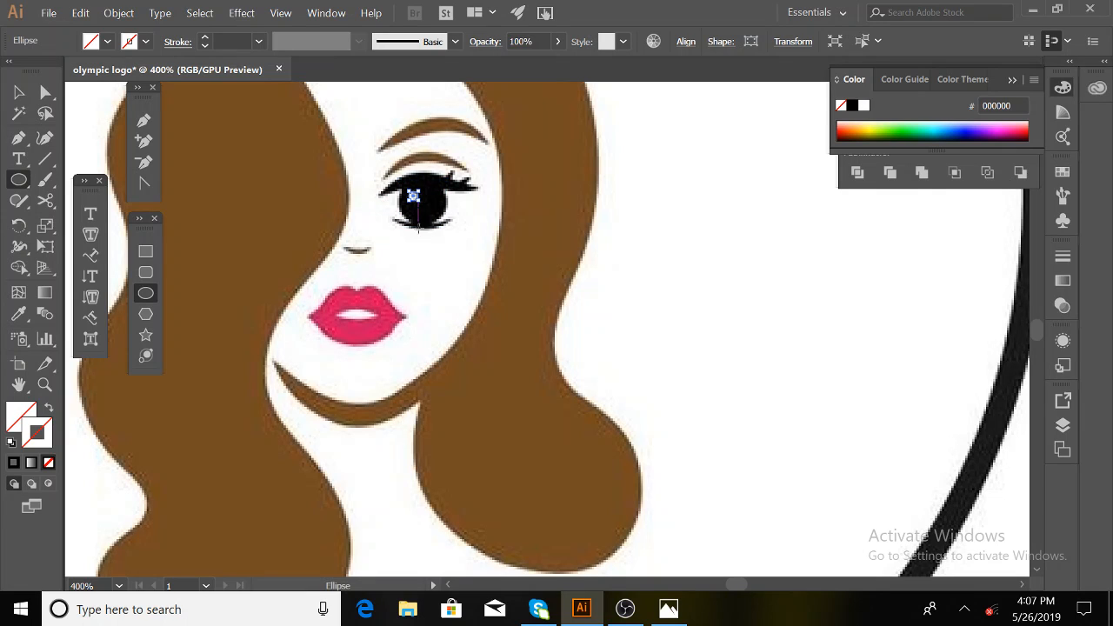
click(19, 93)
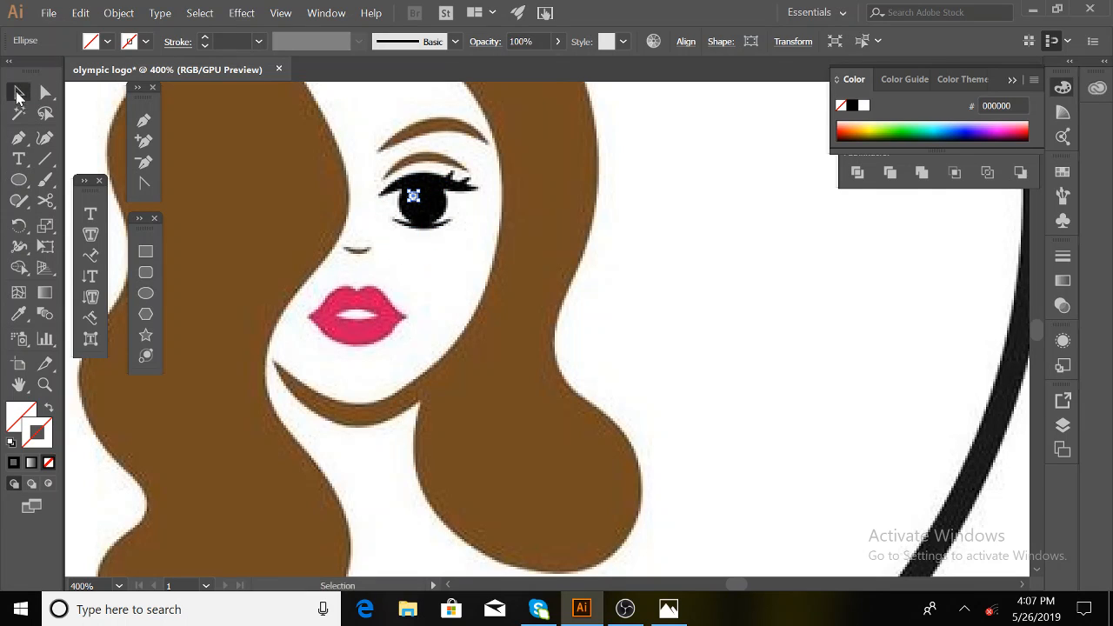
Outline the small curved nose mark above the lips as a closed path with the Pen tool.
click(143, 119)
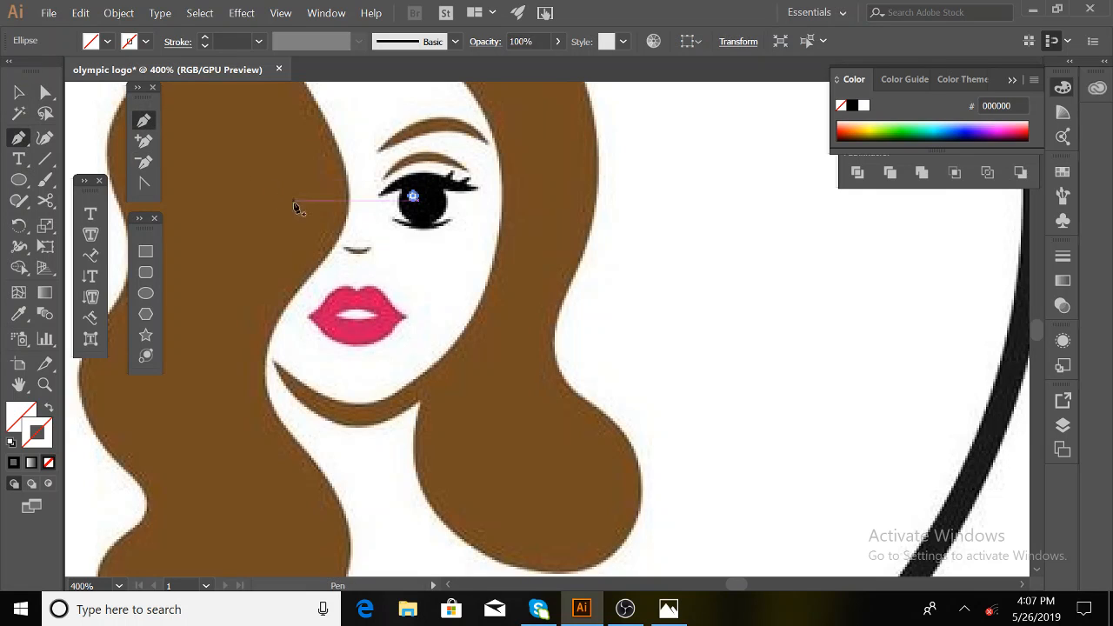
click(344, 247)
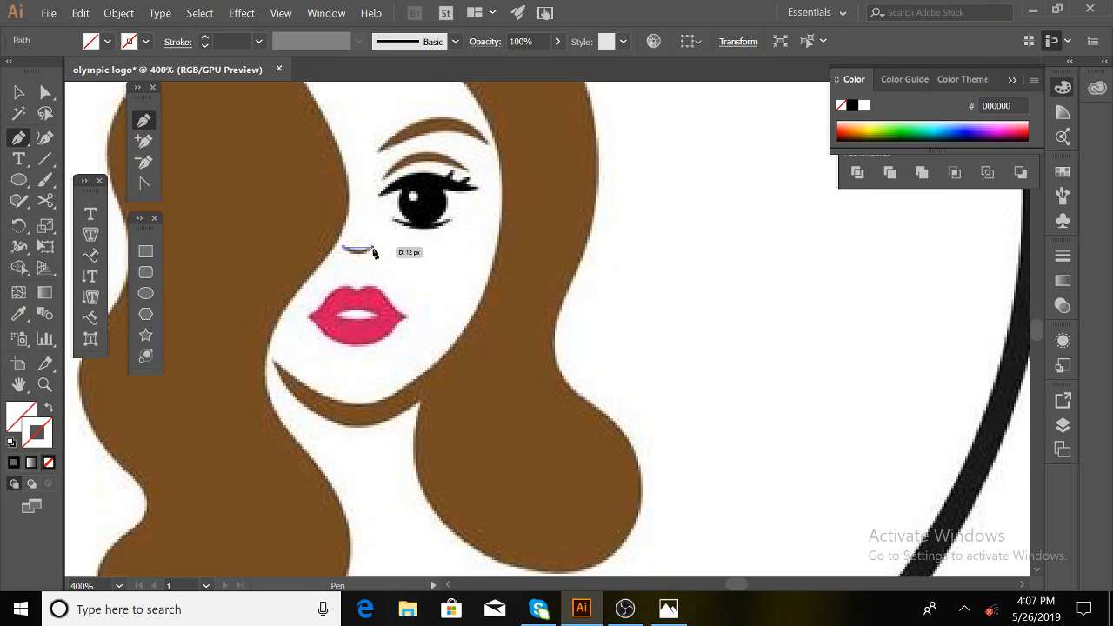
drag(369, 253, 379, 240)
click(370, 248)
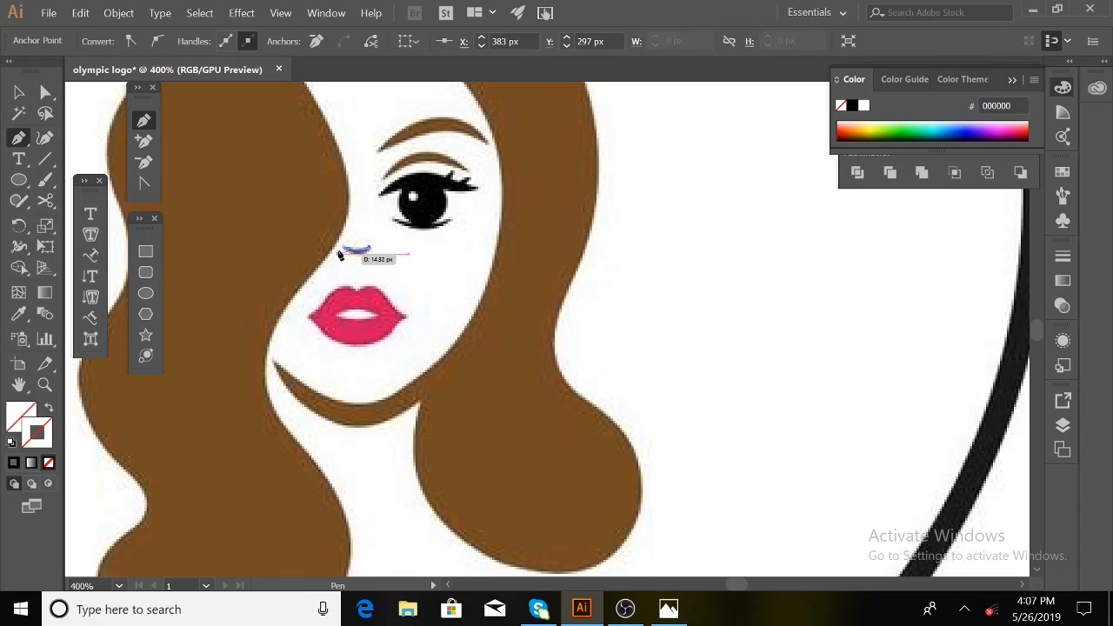
click(348, 250)
click(18, 92)
Shrink the reference logo image and move it aside so the traced outlines are uncovered.
key(a)
key(ctrl+0)
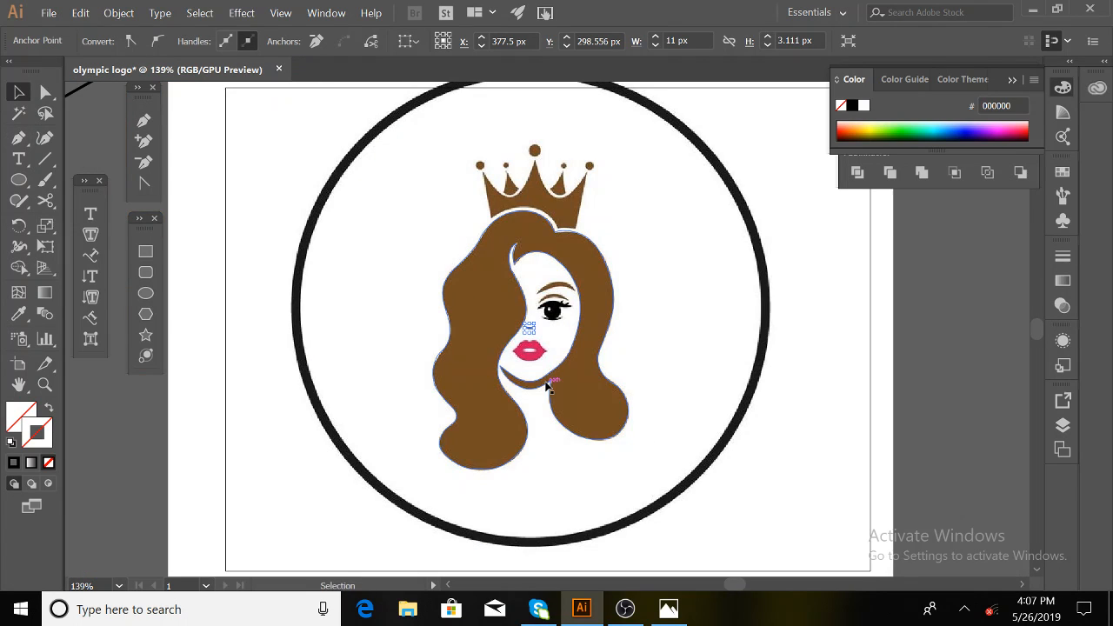
key(ctrl+1)
key(v)
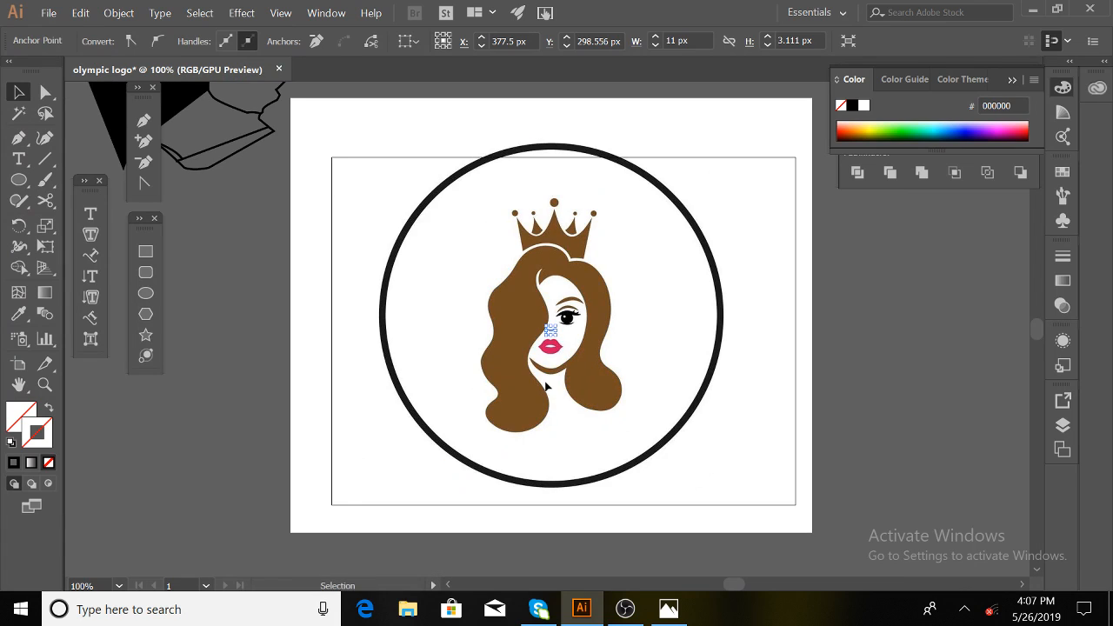
click(722, 473)
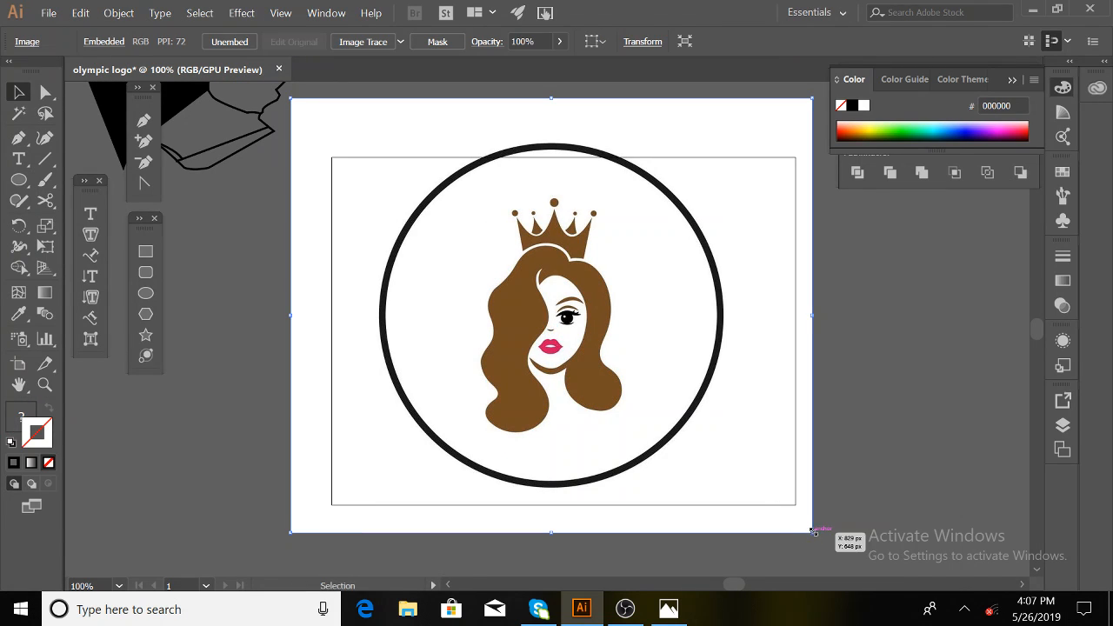
drag(813, 531, 670, 454)
drag(648, 407, 370, 375)
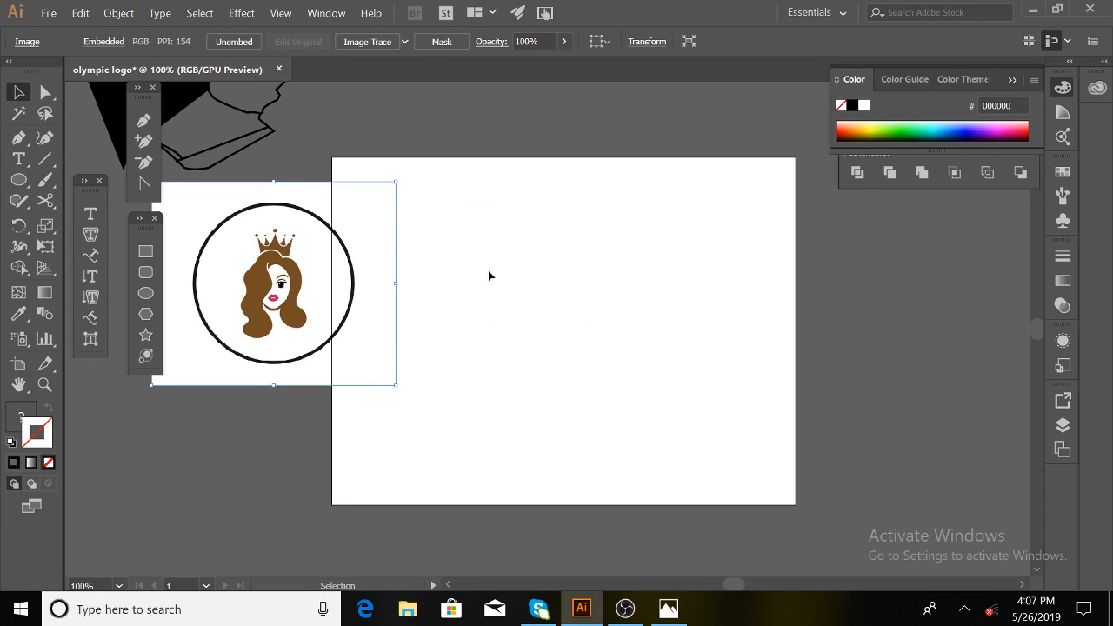
Select all the traced paths of the face and hair and examine their outlines and anchor points.
drag(583, 403, 622, 450)
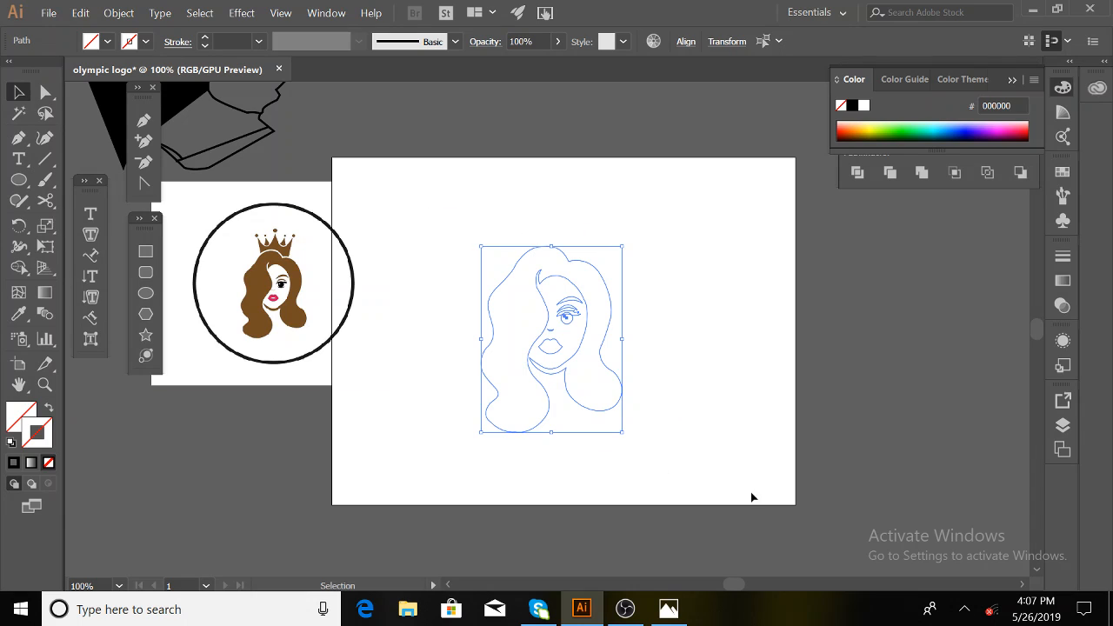
click(550, 354)
key(a)
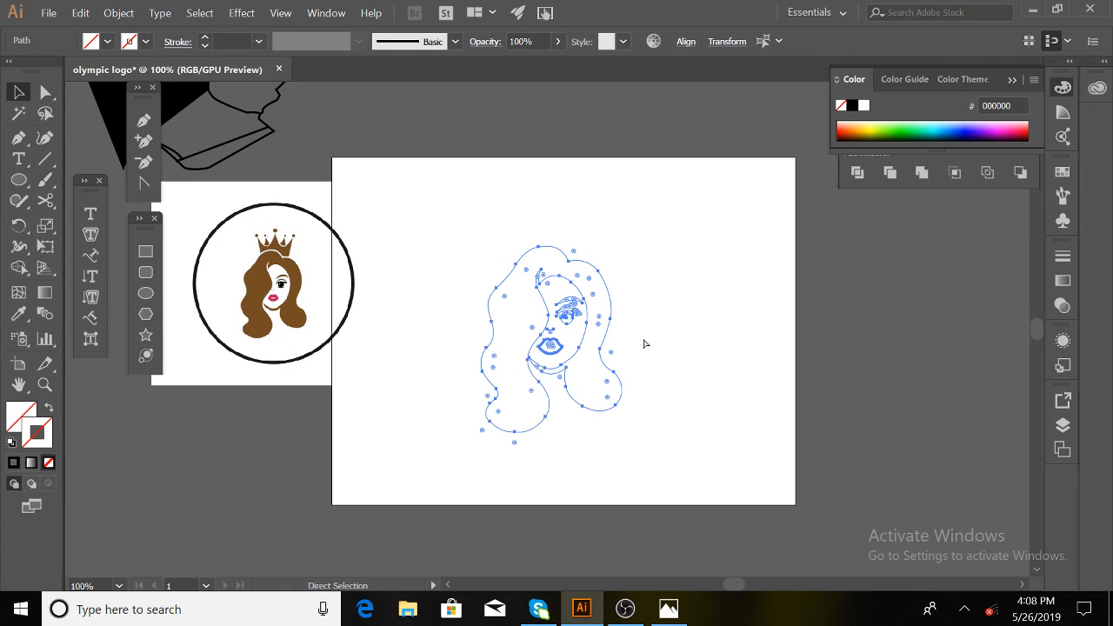
Undo the move and resize of the reference image.
key(ctrl+z)
key(ctrl+z)
key(ctrl+z)
key(ctrl+z)
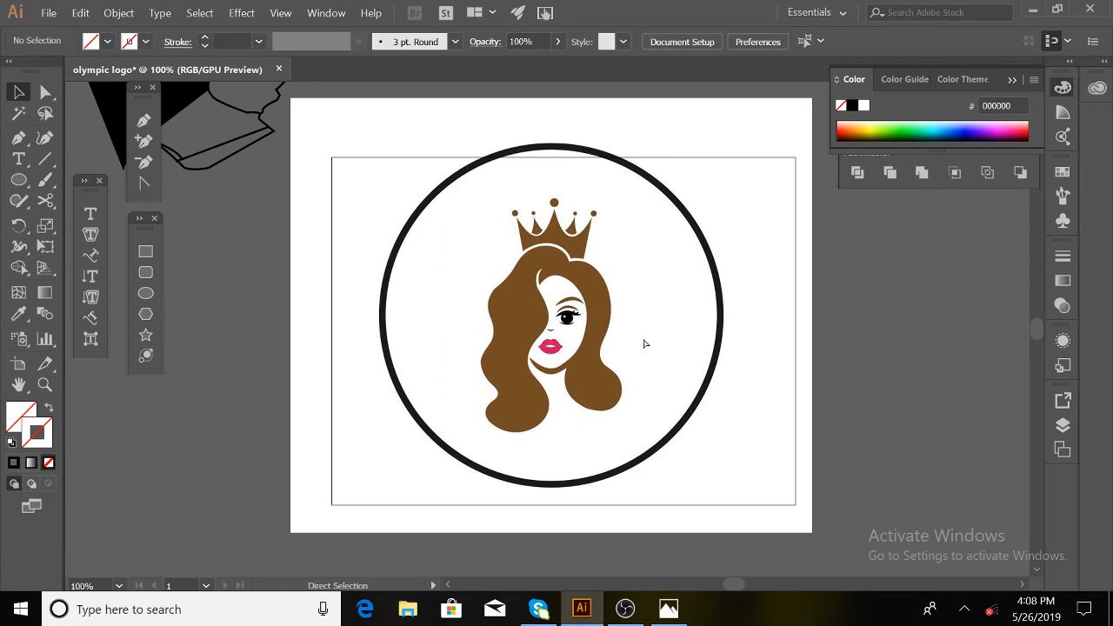
Undo the last change to the nose mark's path, and select the nose and lip outlines to check them.
key(v)
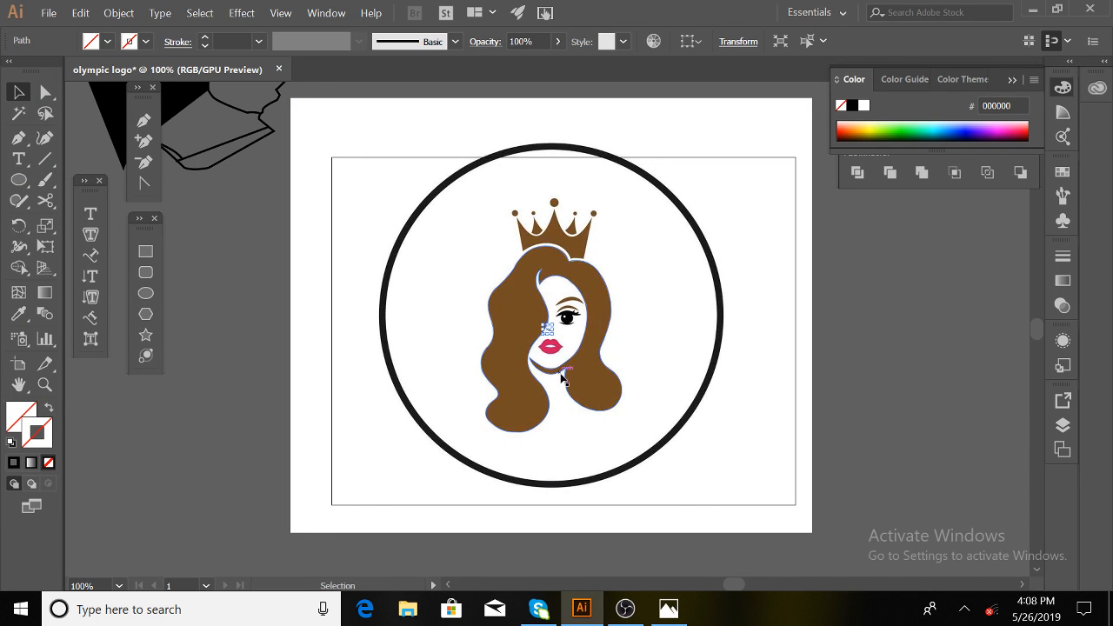
key(a)
key(ctrl+plus)
key(ctrl+=)
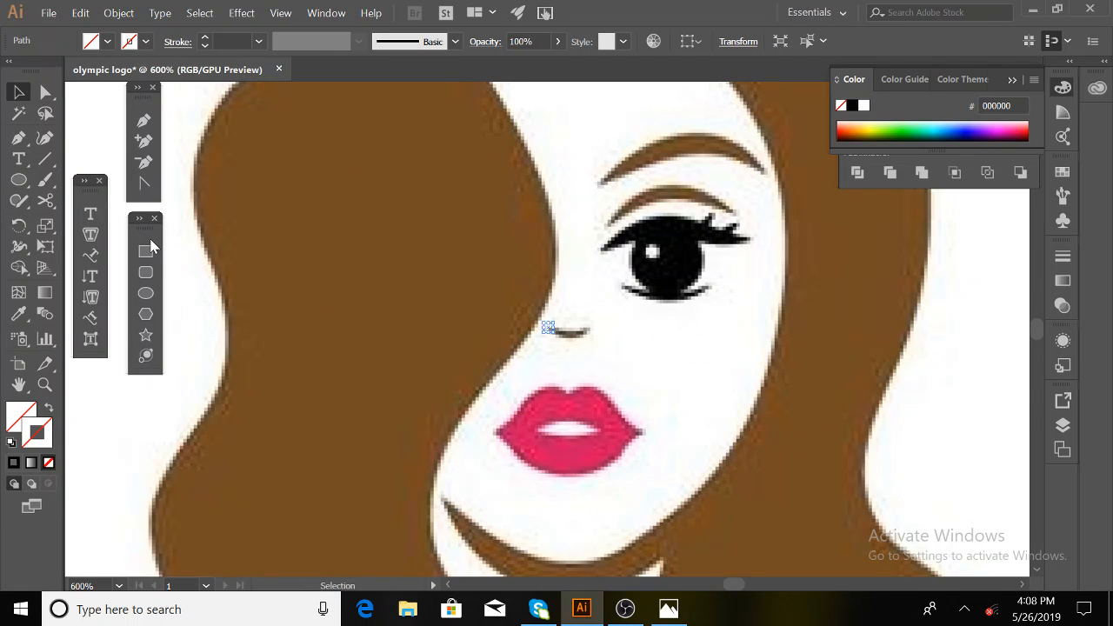
key(ctrl+z)
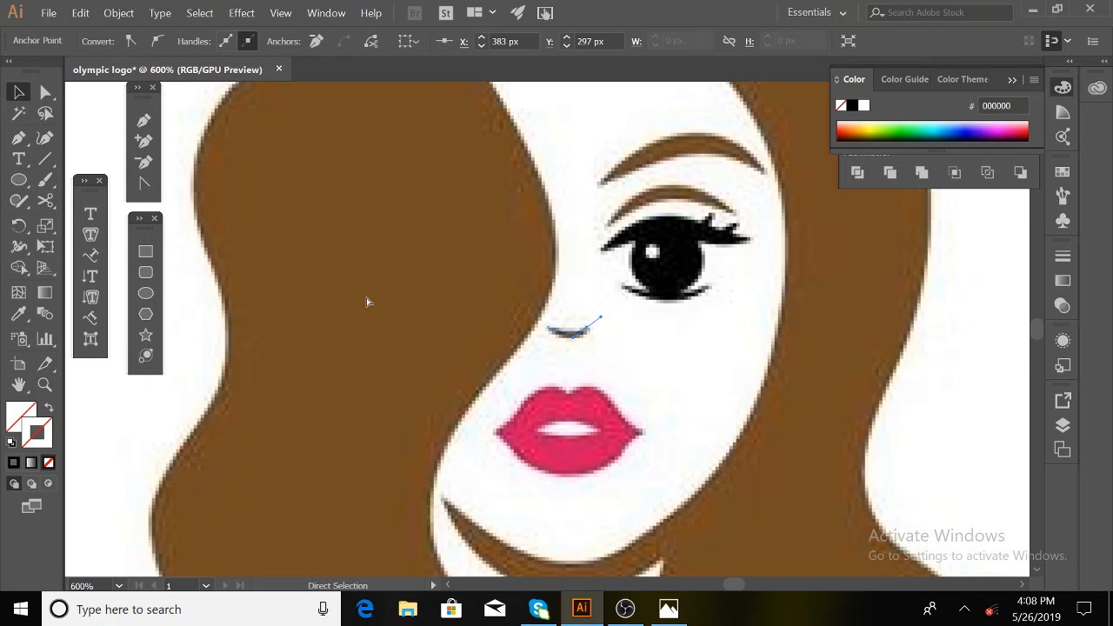
click(557, 343)
click(574, 352)
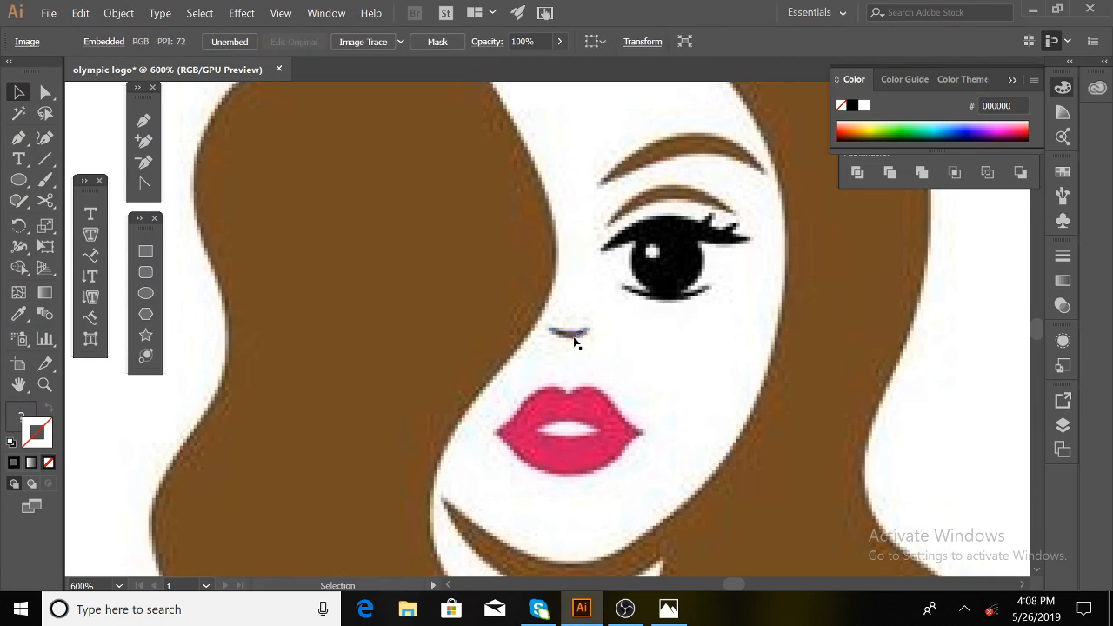
click(570, 338)
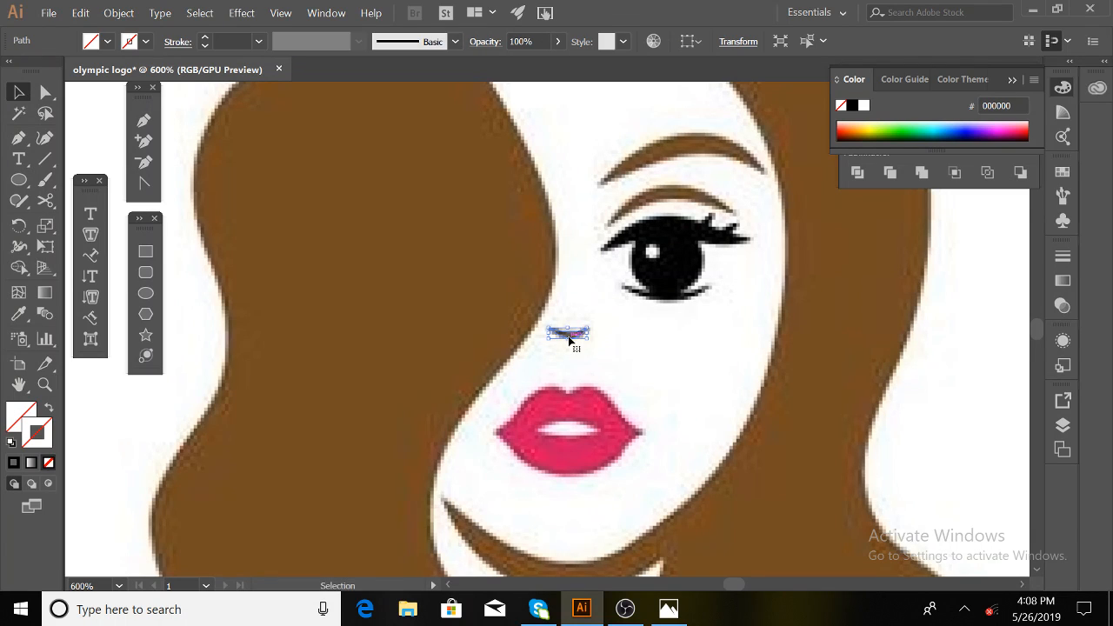
click(568, 407)
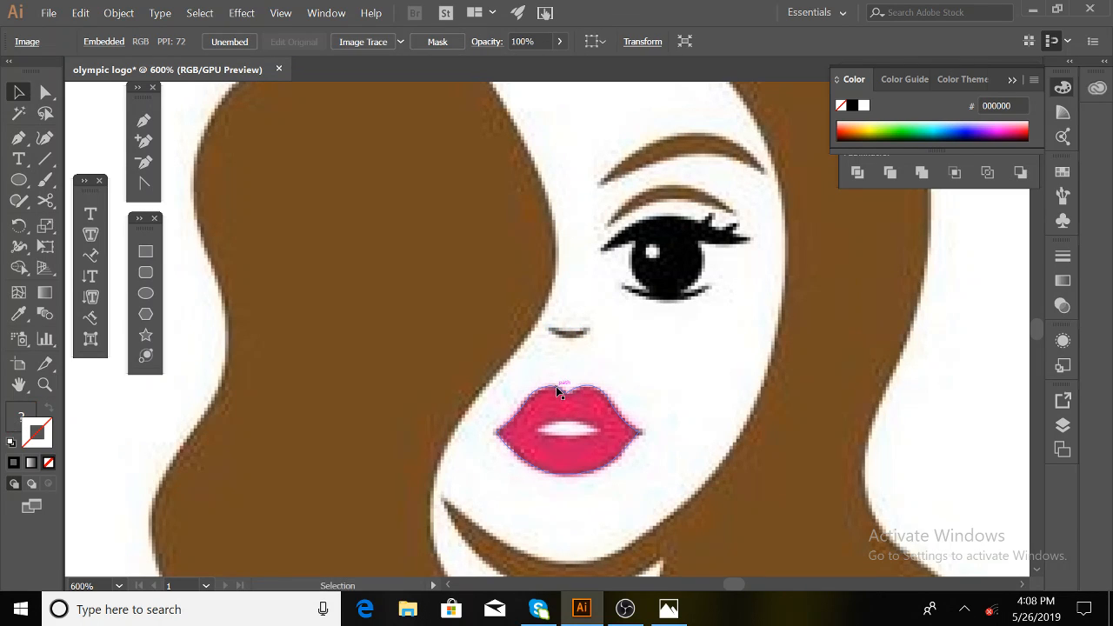
click(557, 390)
Outline the white opening between the lips as a closed curved path with the Pen tool.
click(144, 120)
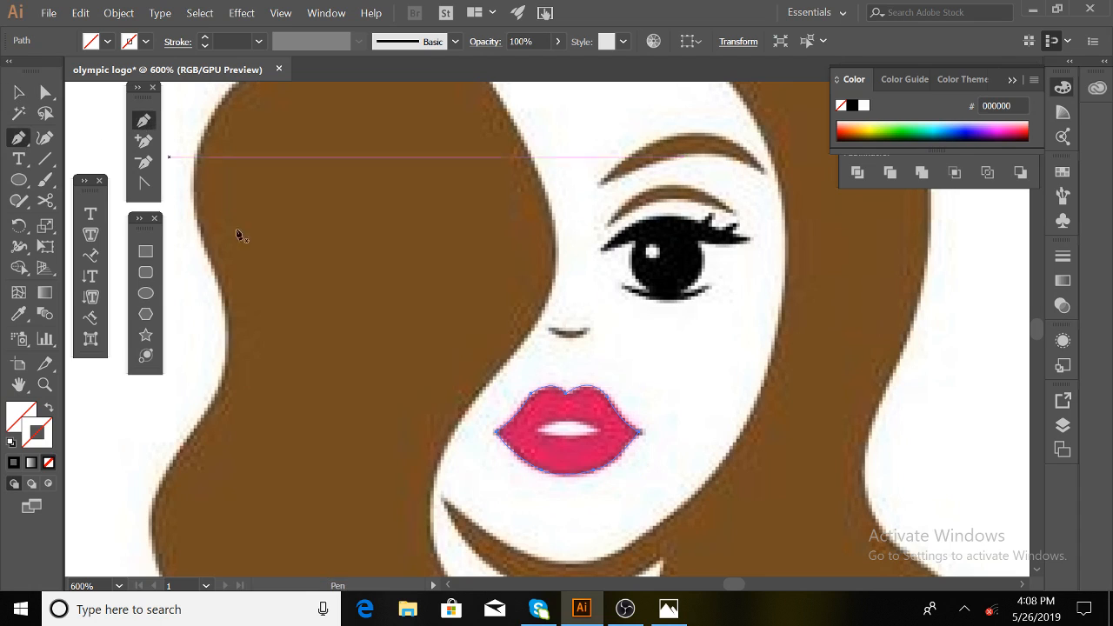
click(537, 430)
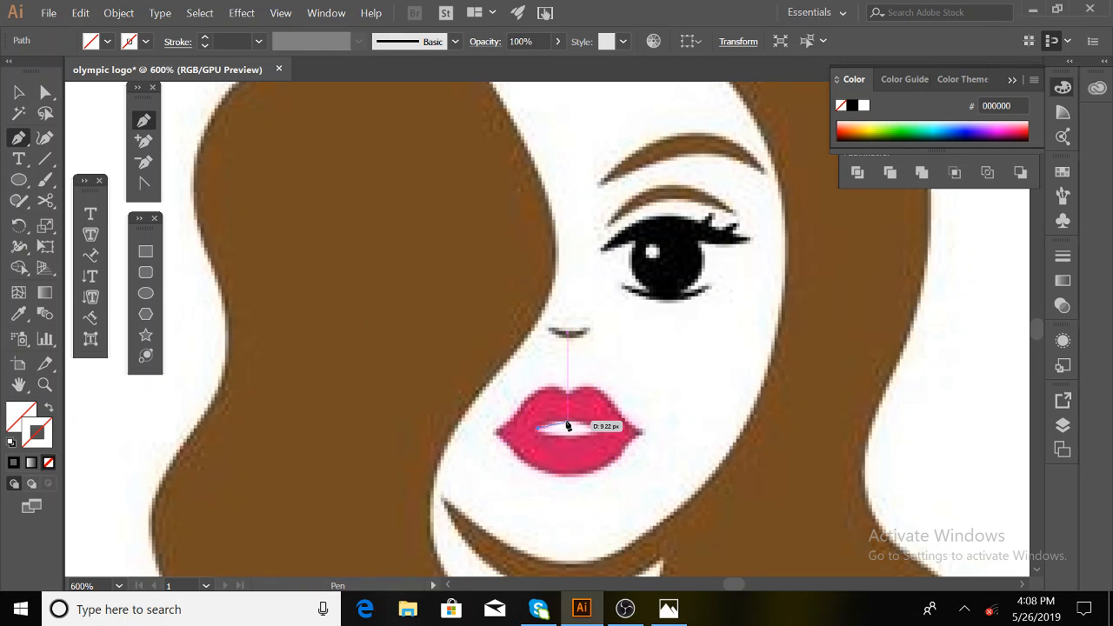
click(570, 420)
drag(586, 424, 590, 424)
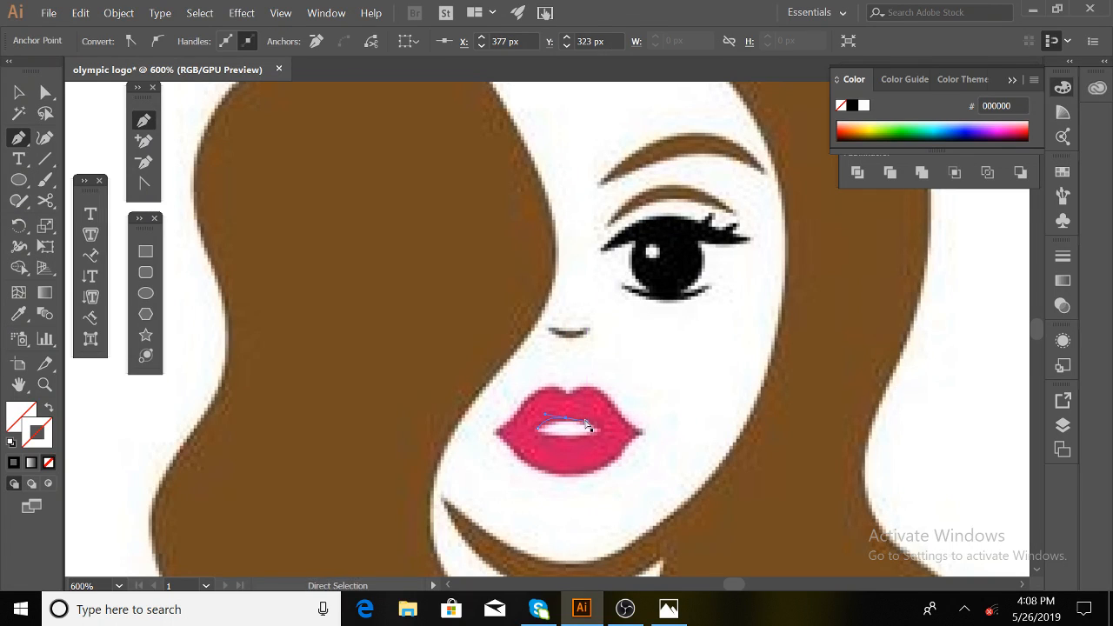
key(ctrl+z)
click(569, 424)
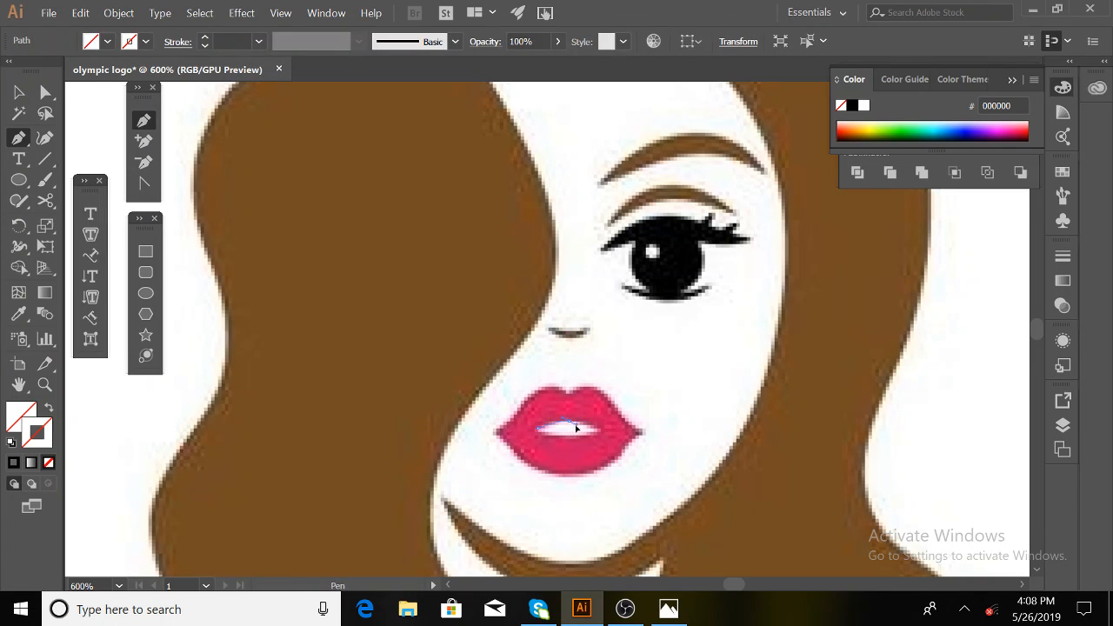
drag(584, 430, 572, 426)
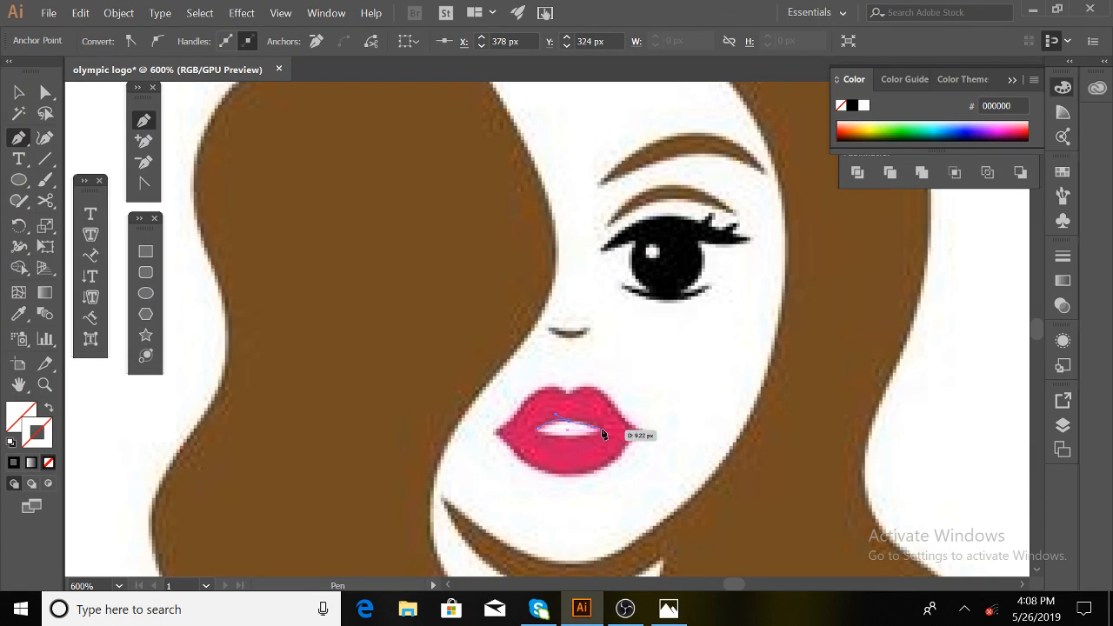
drag(612, 439, 612, 439)
click(600, 429)
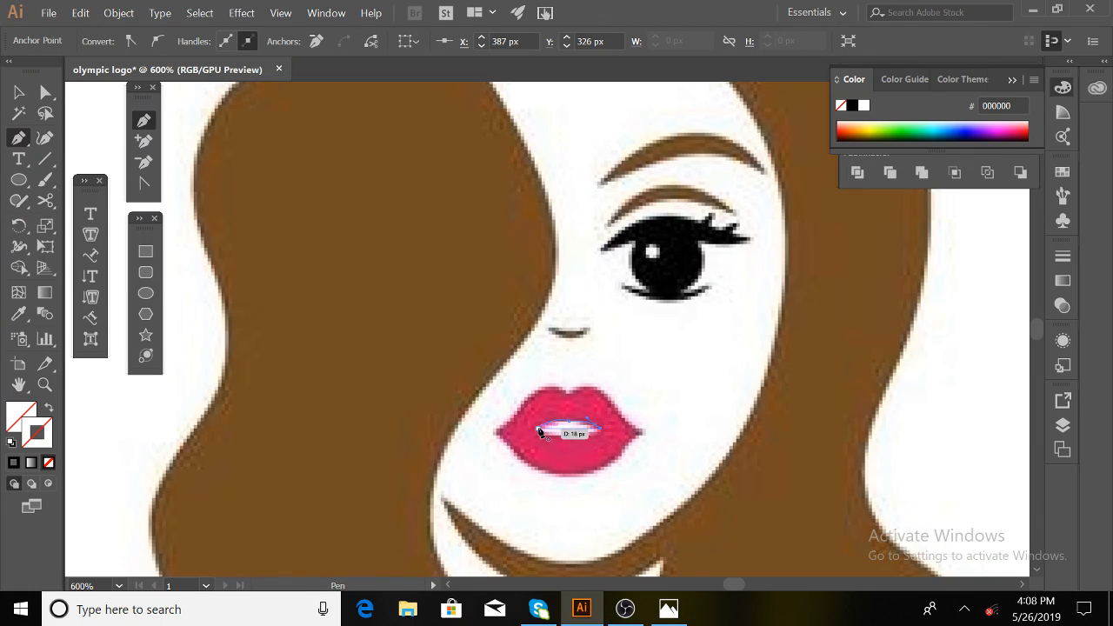
drag(538, 430, 497, 410)
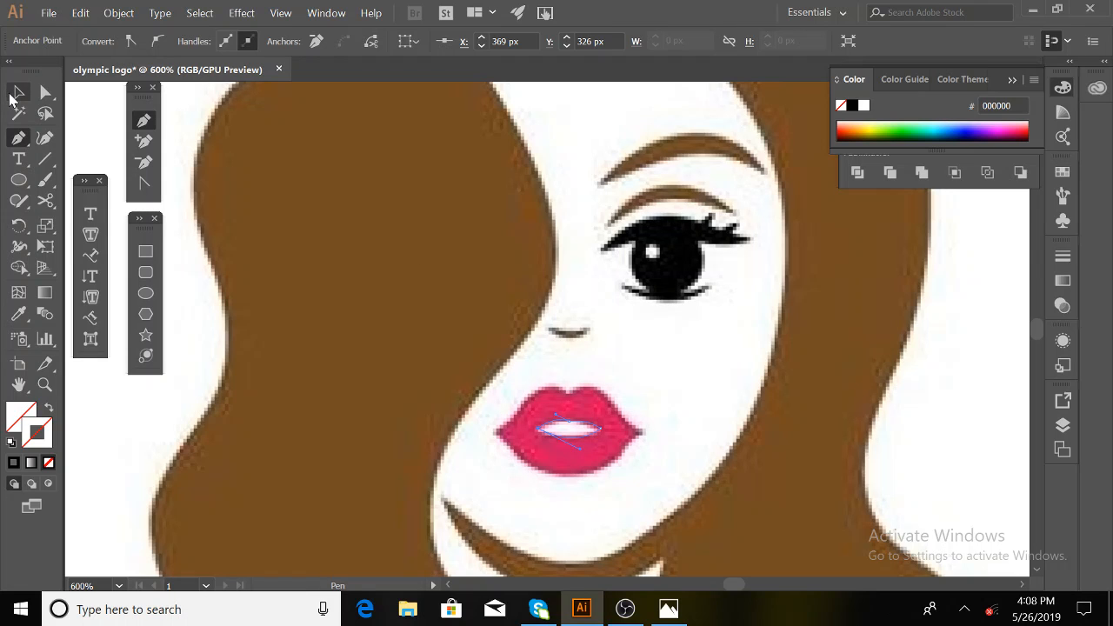
click(19, 91)
Move the reference image off the artboard to inspect the traced hair and face outlines, and undo the move.
key(ctrl+0)
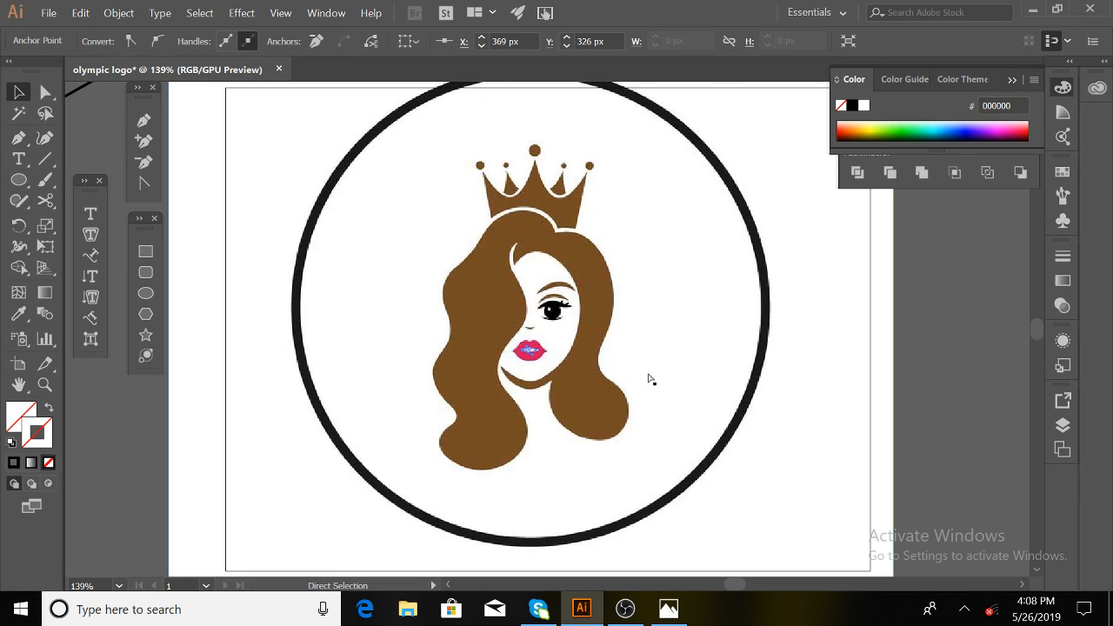
key(ctrl+minus)
key(ctrl+minus)
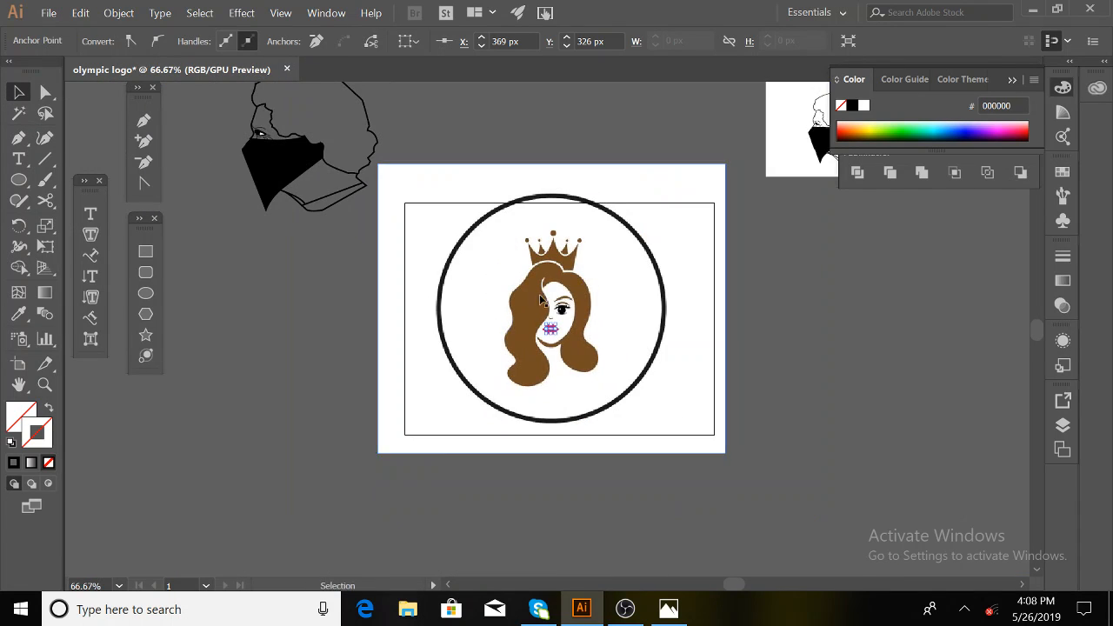
drag(710, 240, 412, 221)
mouse_move(478, 234)
mouse_down()
mouse_move(581, 373)
mouse_move(646, 400)
mouse_up()
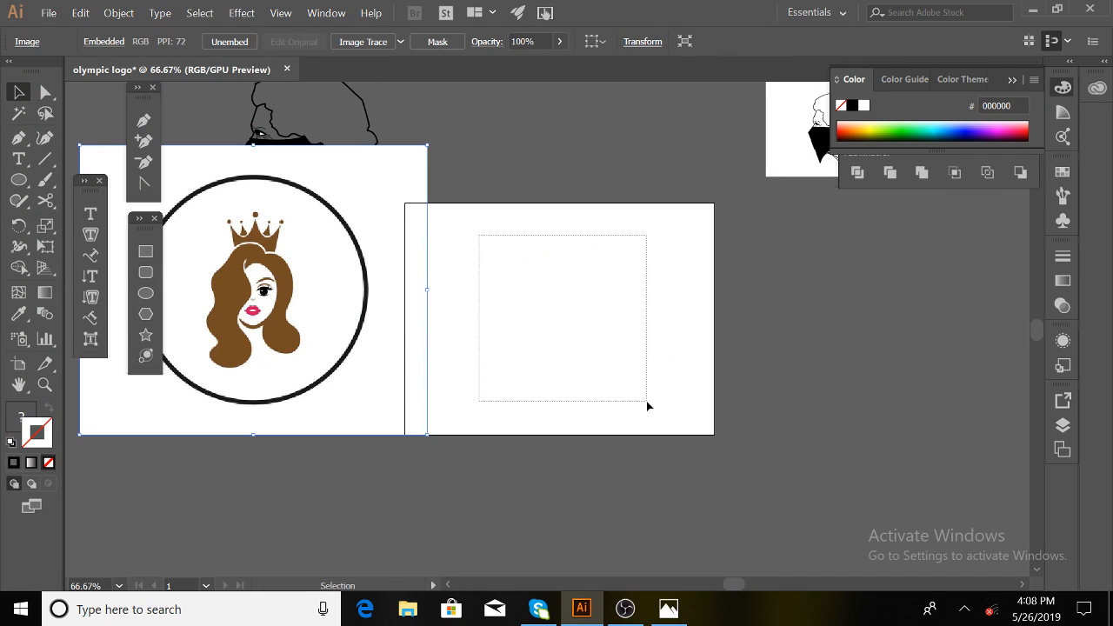
key(ctrl+h)
click(621, 304)
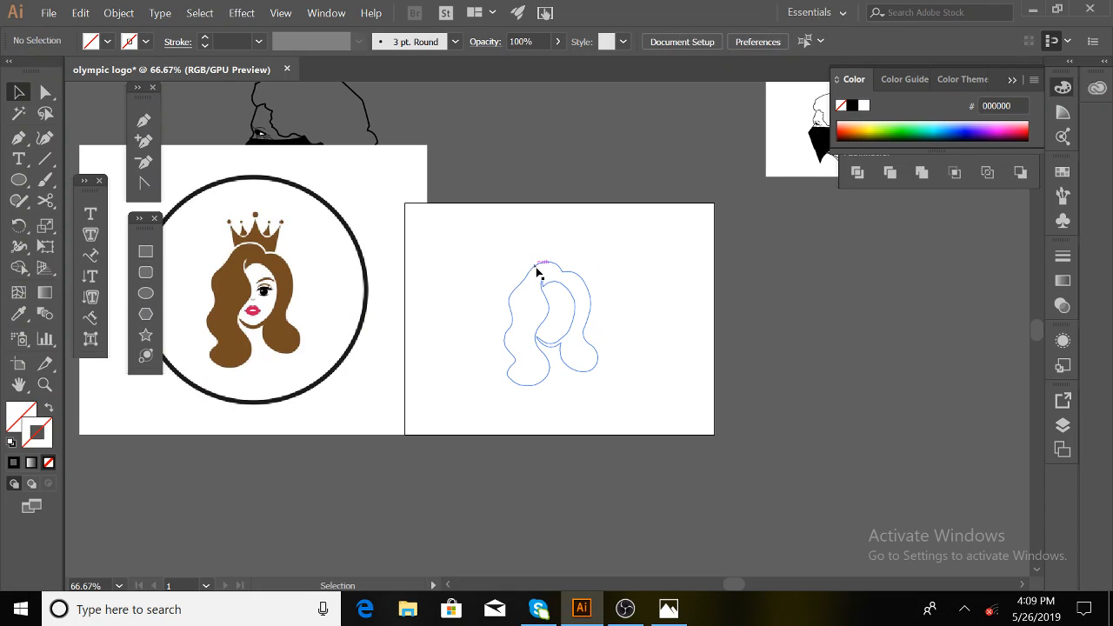
click(536, 272)
key(ctrl+z)
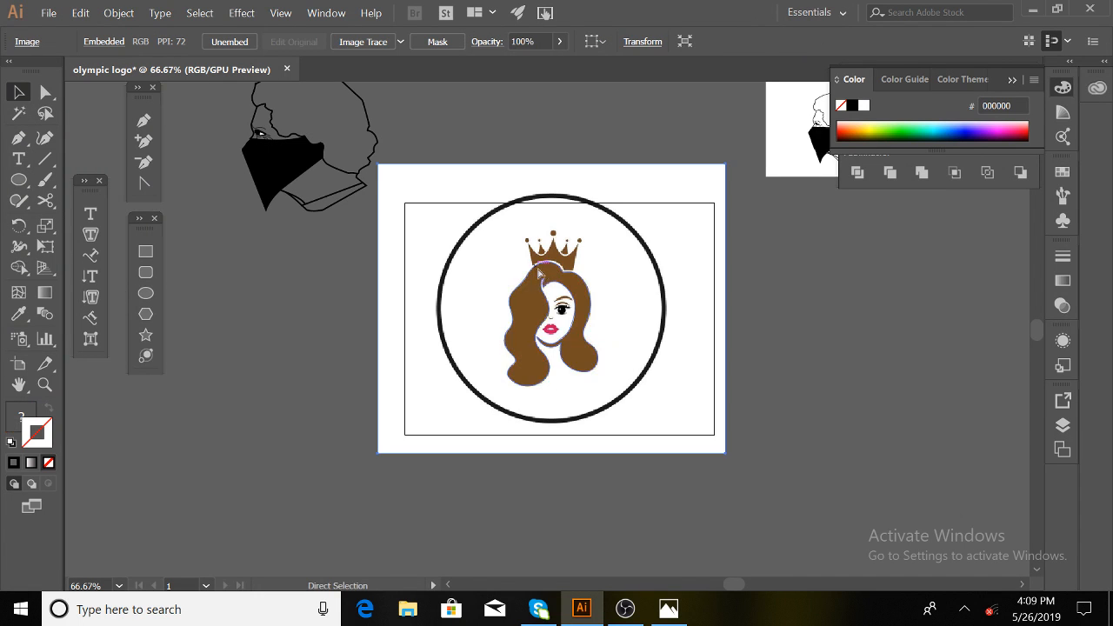
Trace the crown's left side and scalloped upper edge with the Pen tool, from the lower-left corner to the right tip.
key(ctrl+equal)
key(ctrl+equal)
key(ctrl+equal)
key(ctrl+equal)
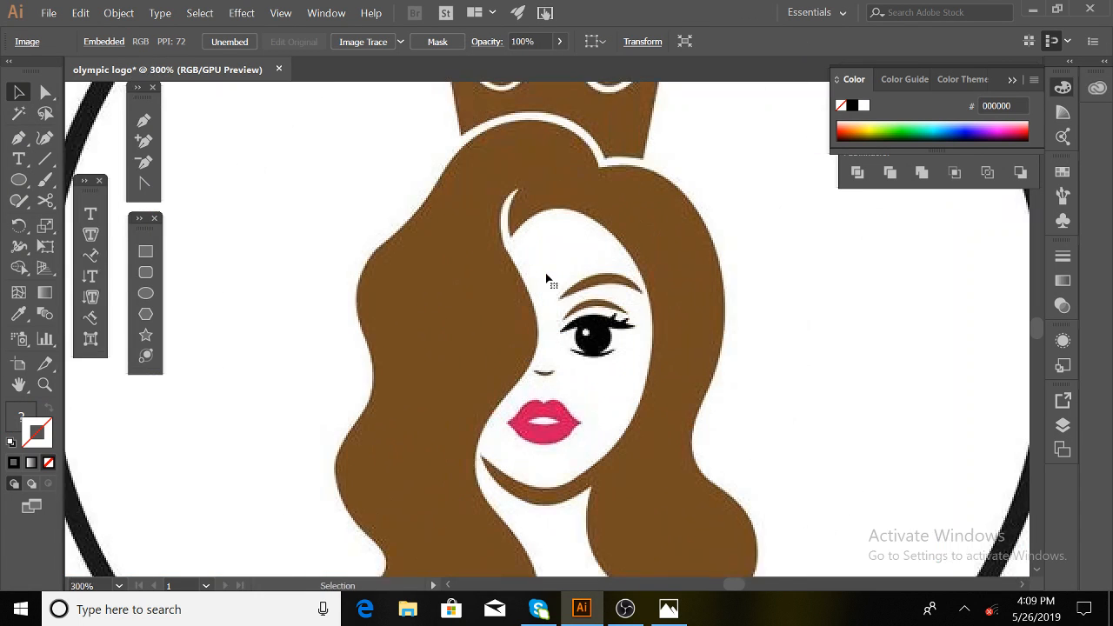
scroll(546, 278, up, 5)
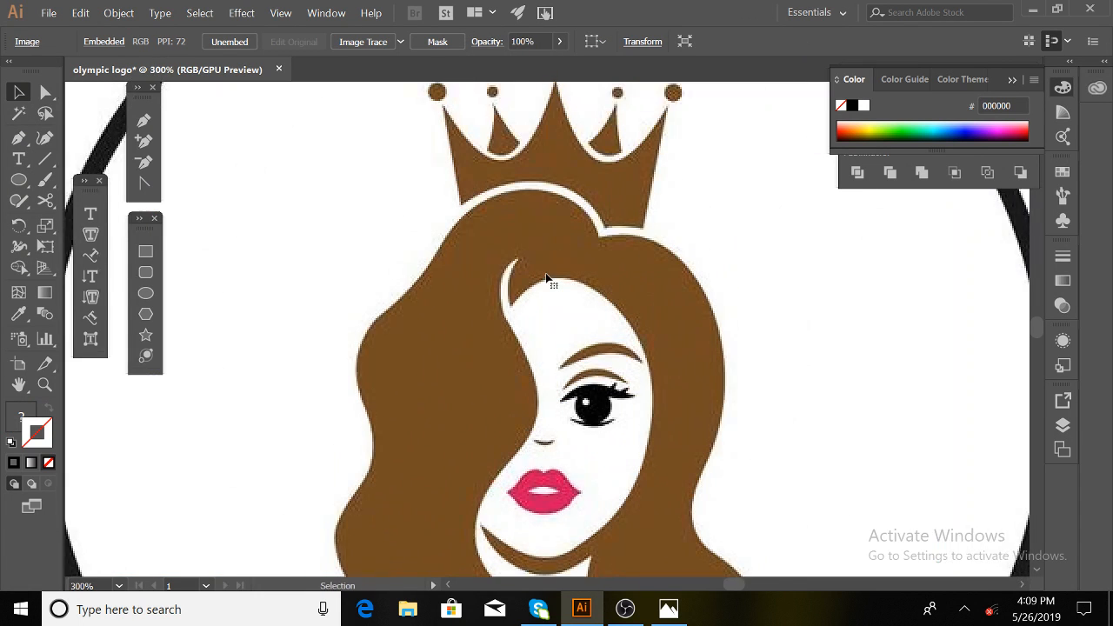
click(144, 119)
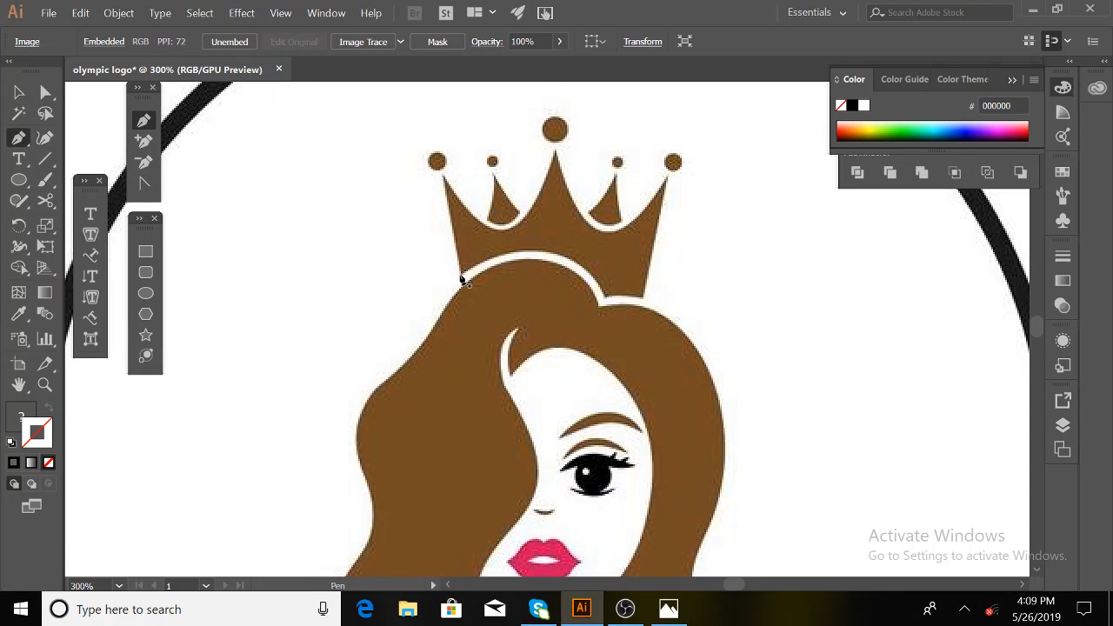
click(459, 272)
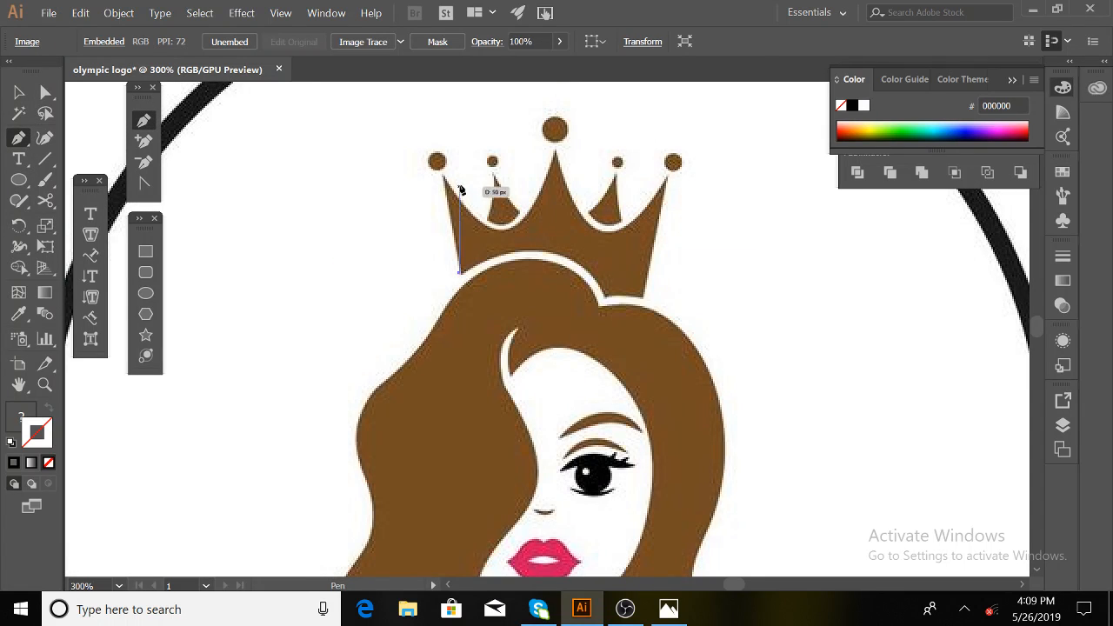
click(444, 179)
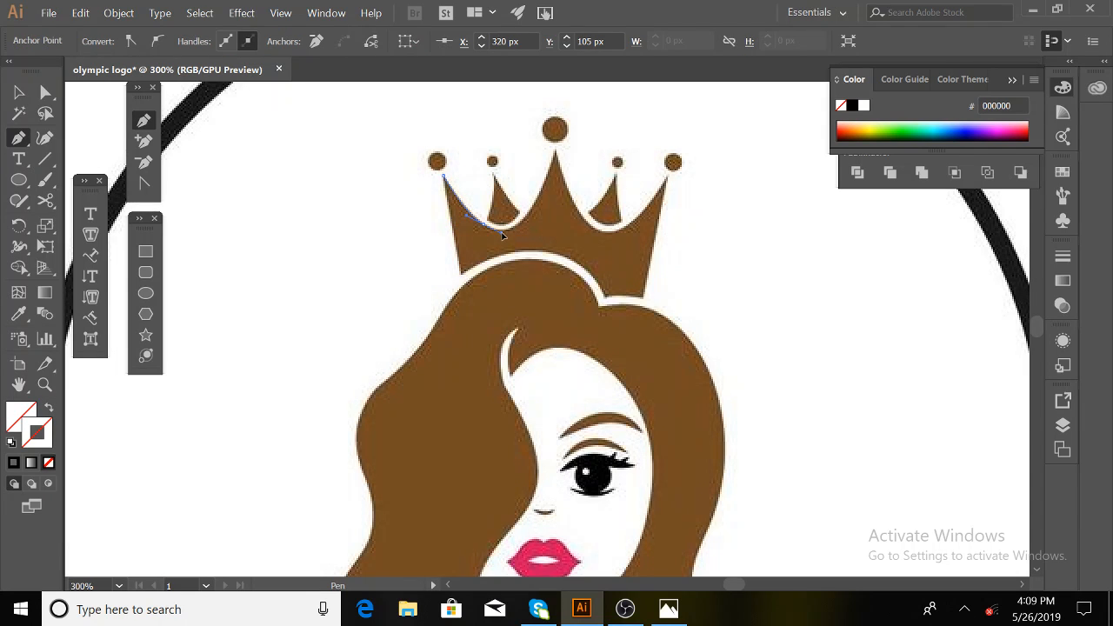
drag(485, 226, 542, 205)
click(556, 154)
mouse_move(556, 126)
mouse_down()
mouse_move(577, 113)
mouse_move(566, 114)
mouse_up()
drag(587, 225, 668, 190)
click(635, 219)
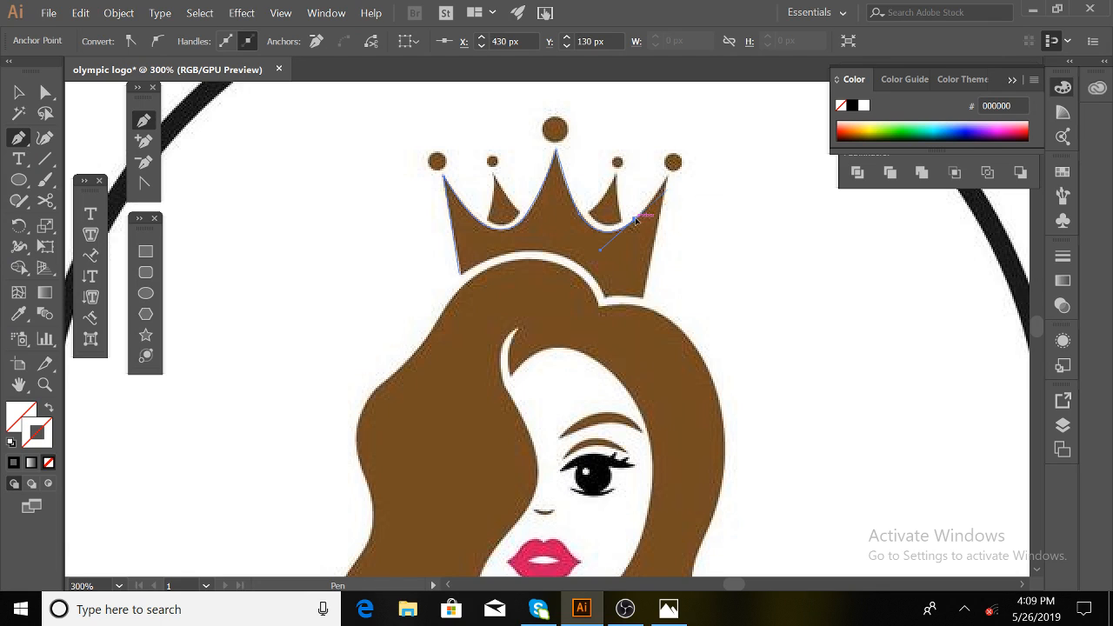
click(670, 170)
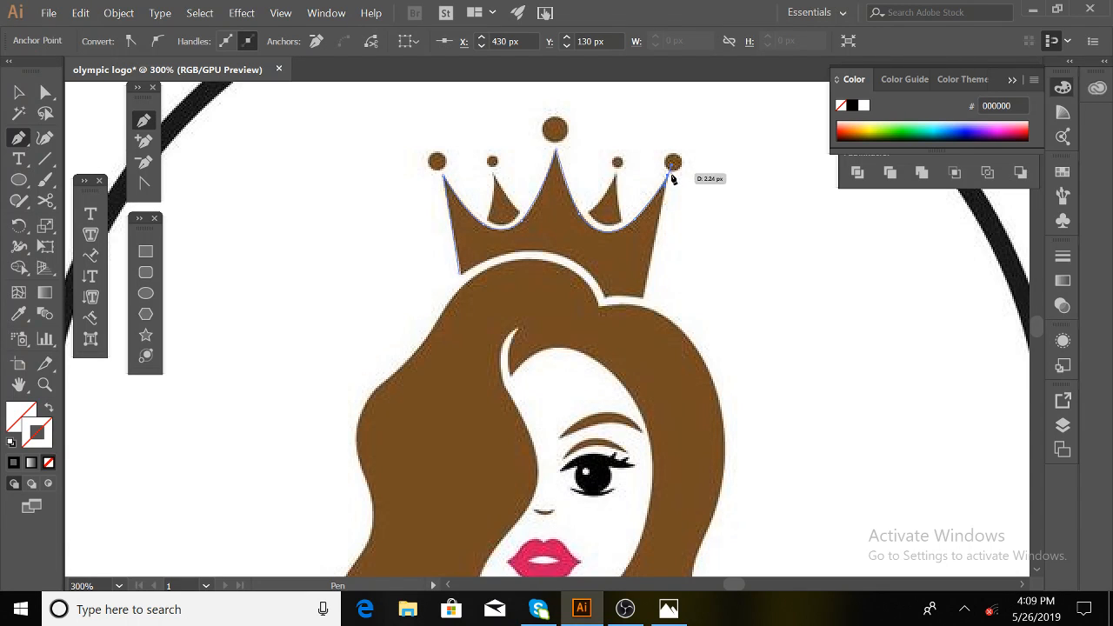
click(669, 177)
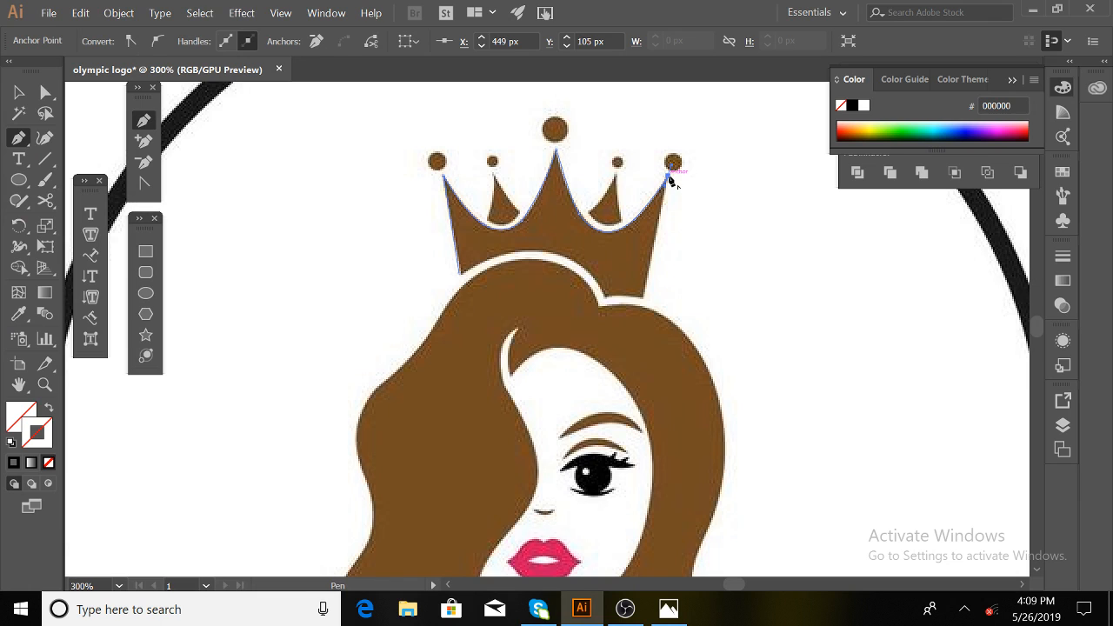
Trace the crown's right side and curved lower edge, closing the path at its starting corner.
click(643, 298)
click(606, 299)
drag(602, 301, 597, 306)
drag(502, 244, 499, 245)
click(459, 276)
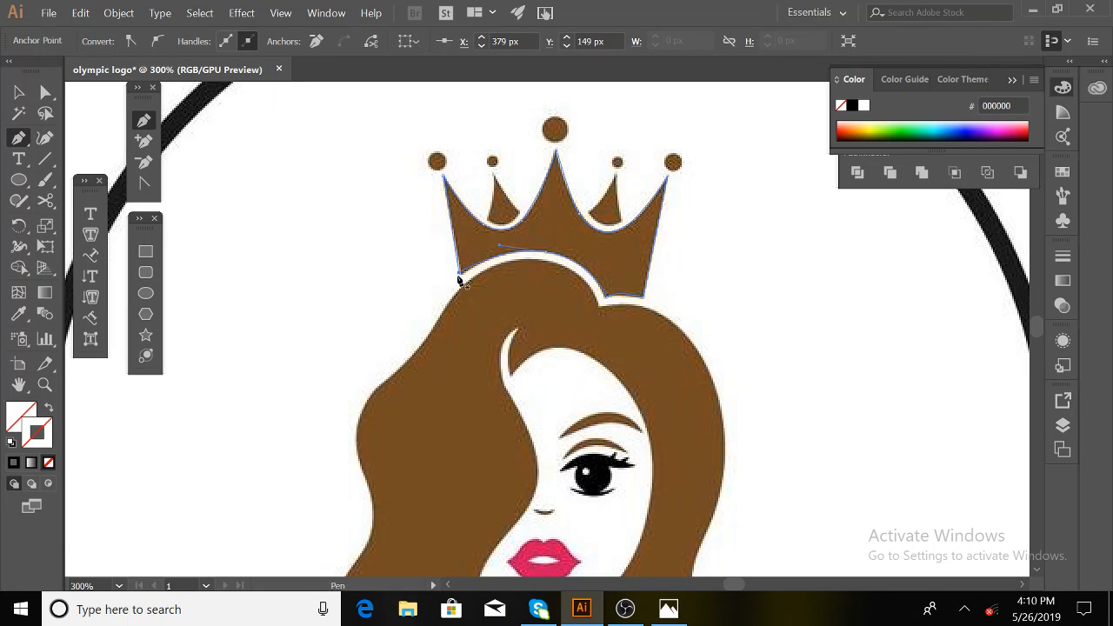
Outline the small inner spike between the crown's left and centre points as a closed path.
click(490, 222)
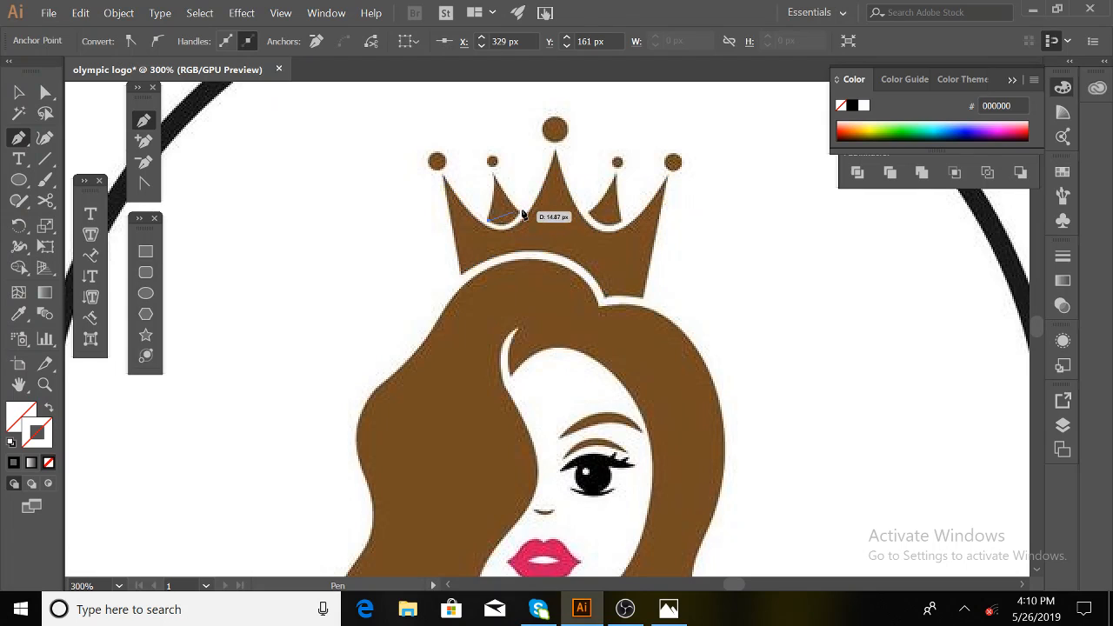
click(522, 214)
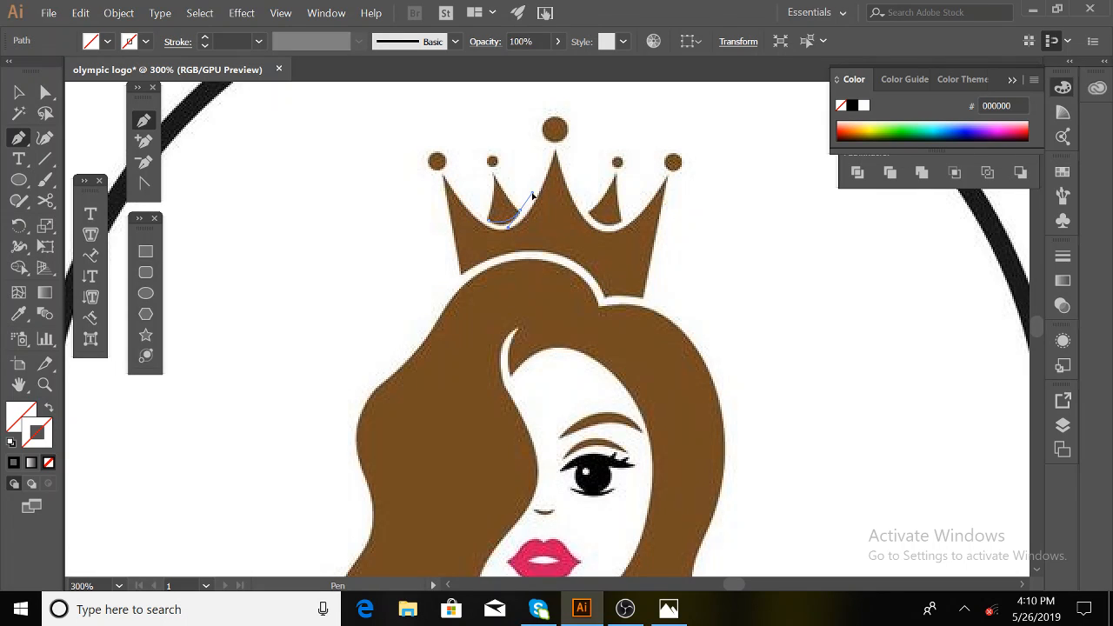
drag(533, 197, 522, 191)
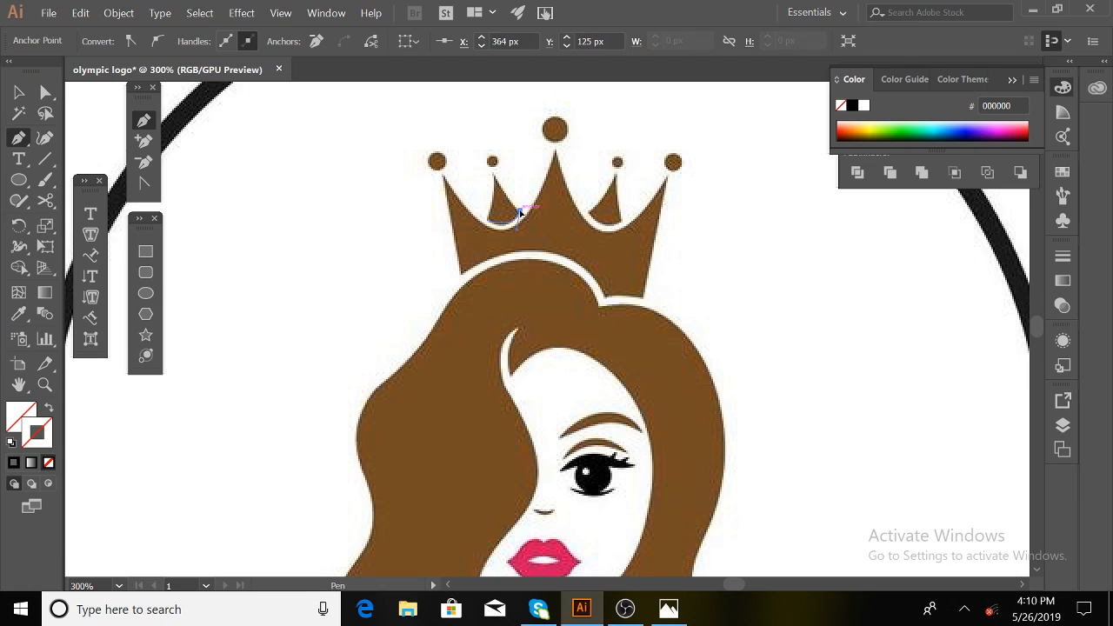
click(491, 174)
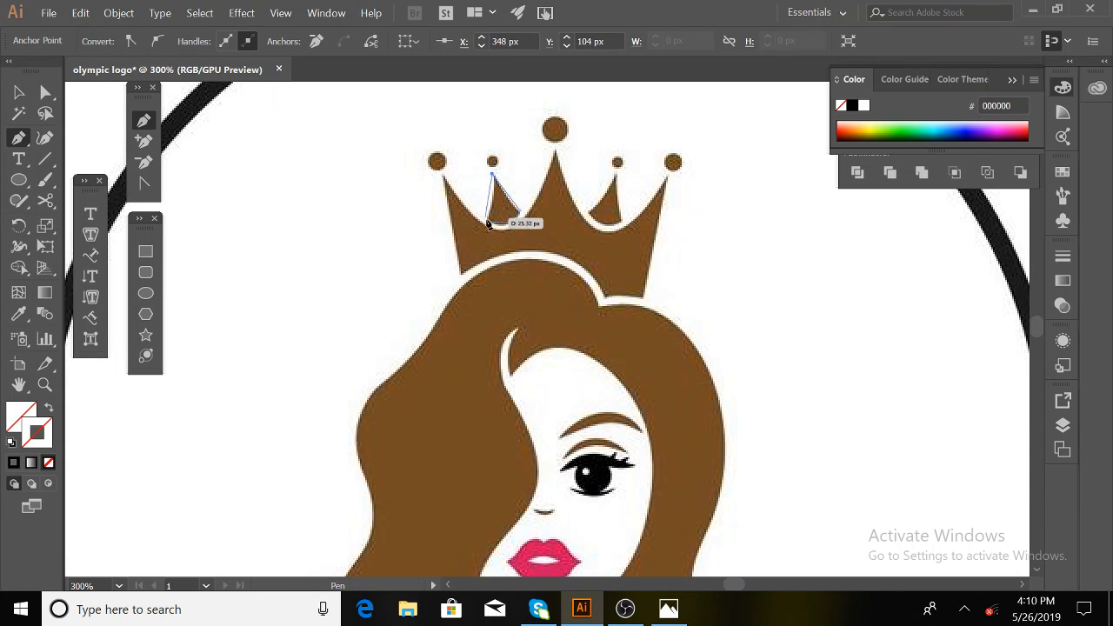
click(486, 220)
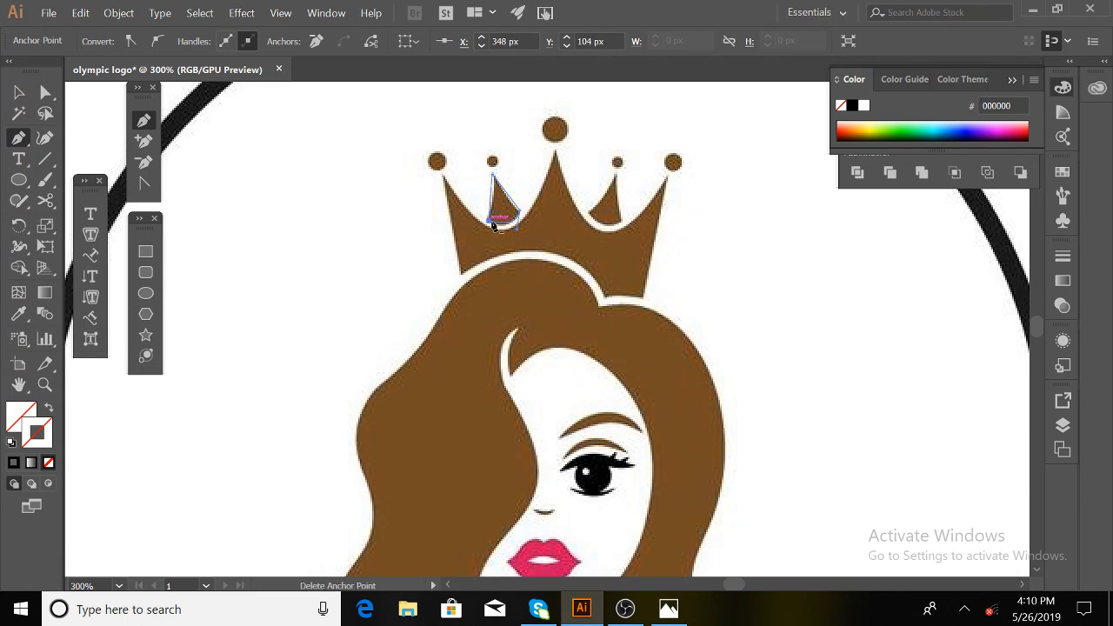
Outline the small inner spike between the crown's centre and right points as a closed path.
click(590, 217)
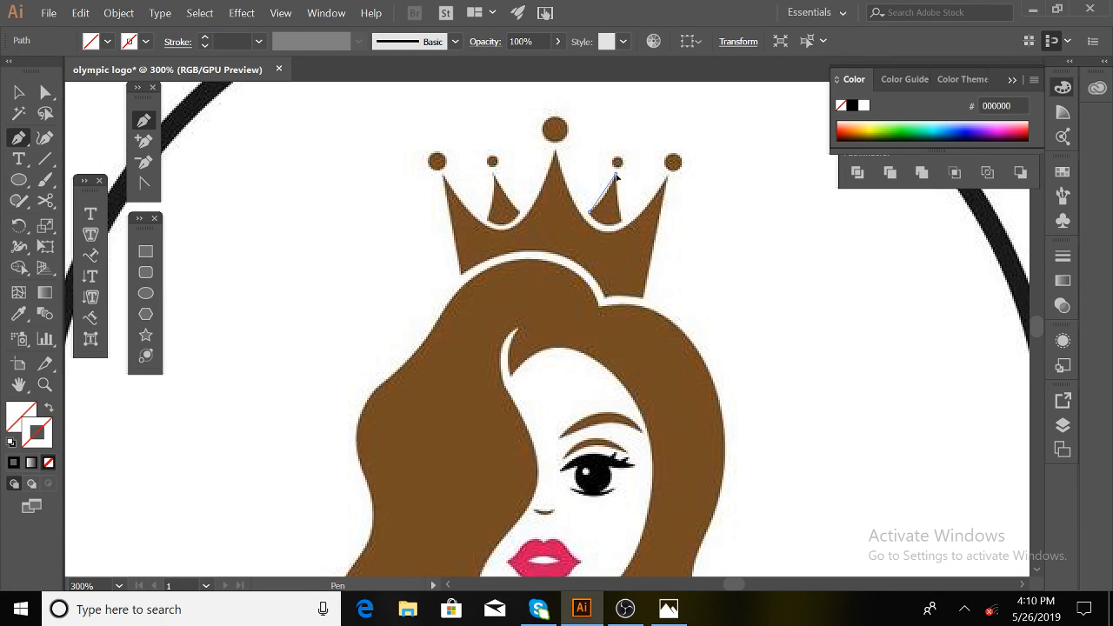
click(617, 168)
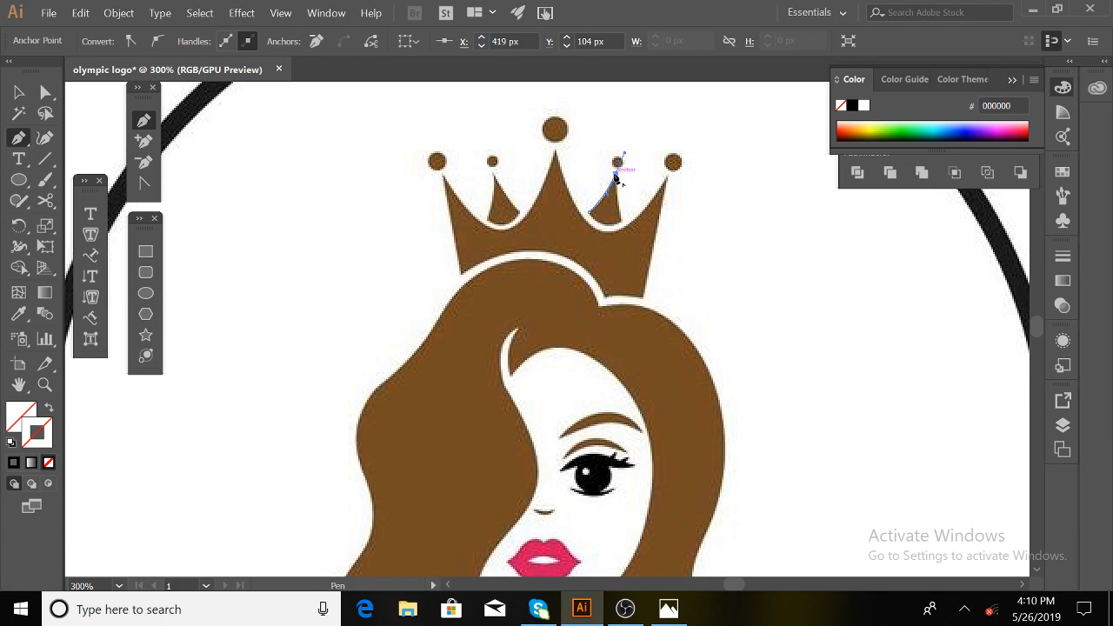
click(621, 220)
drag(589, 213, 589, 189)
Draw circles with the Ellipse tool over the large balls on the crown's centre, right and left tips.
click(146, 294)
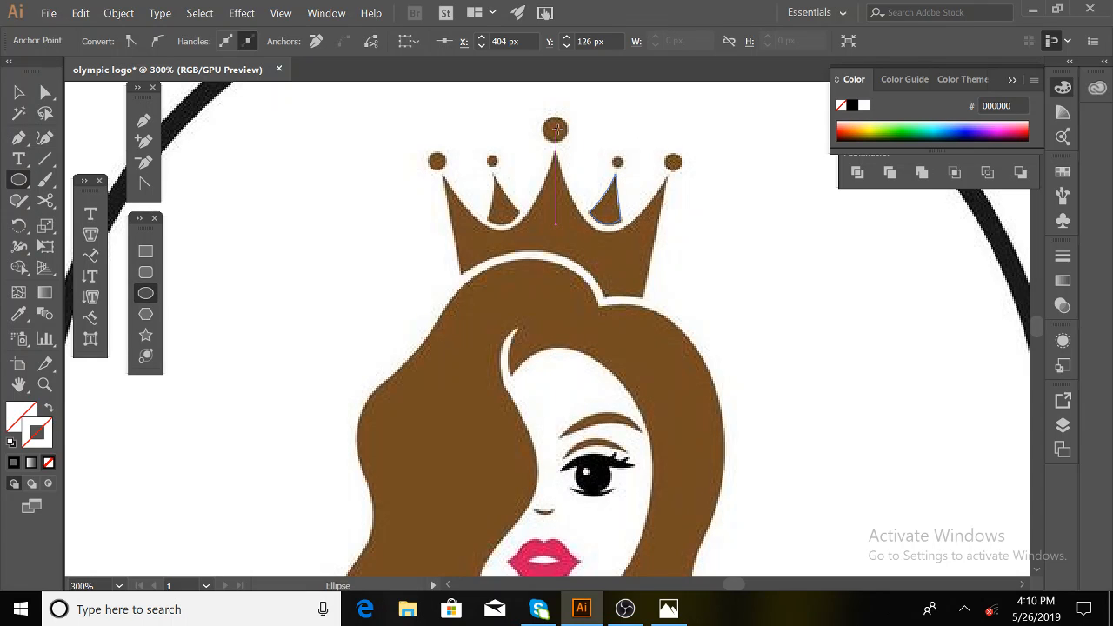
drag(555, 129, 567, 143)
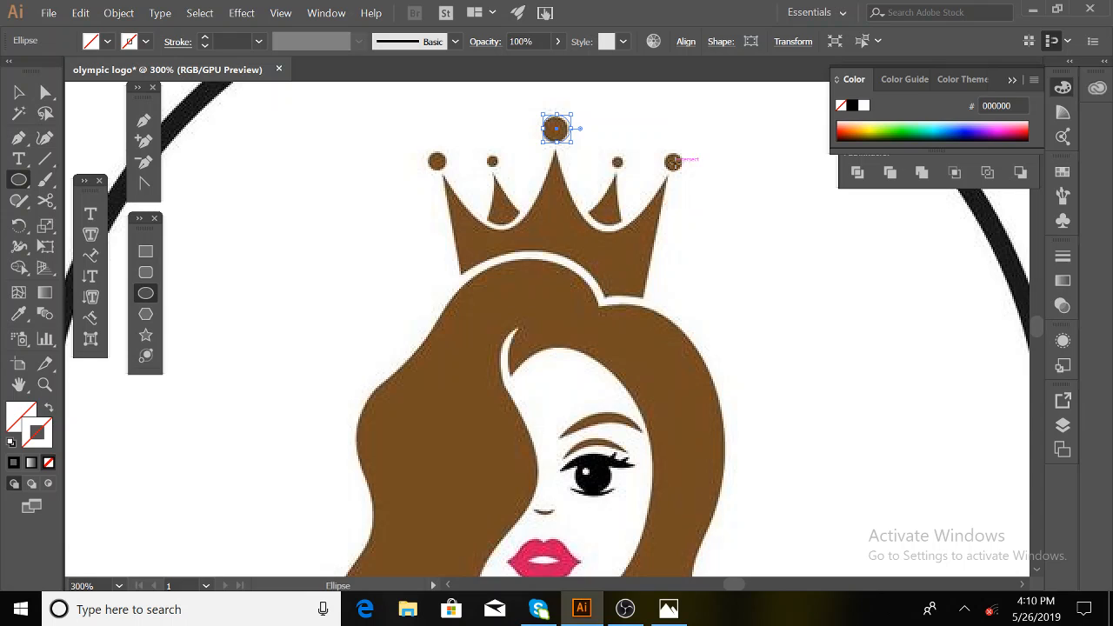
drag(673, 161, 684, 171)
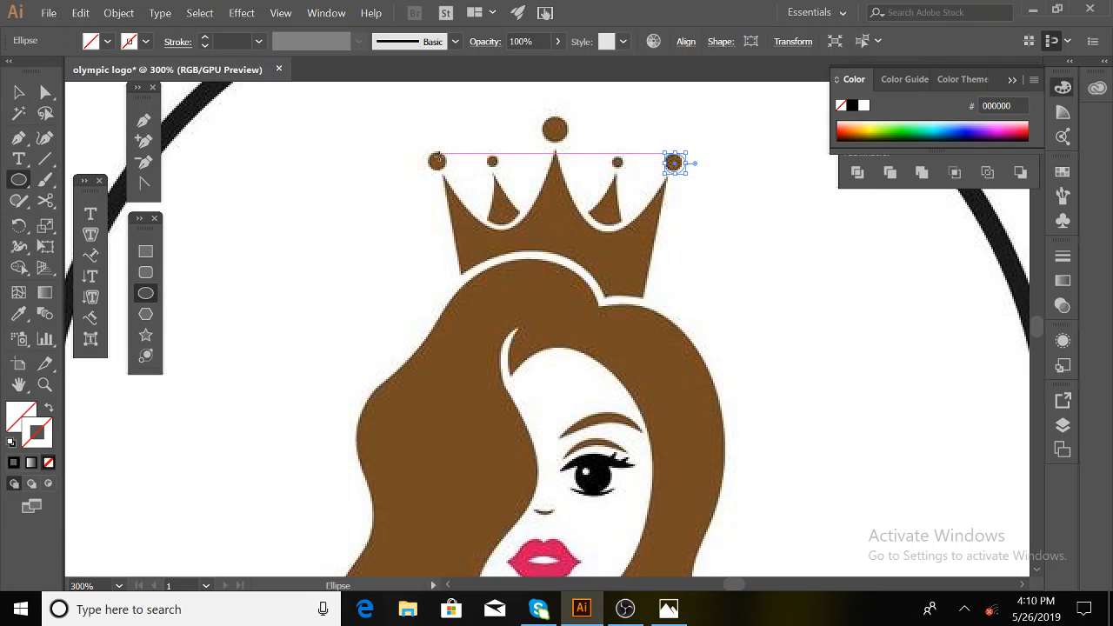
drag(437, 162, 445, 173)
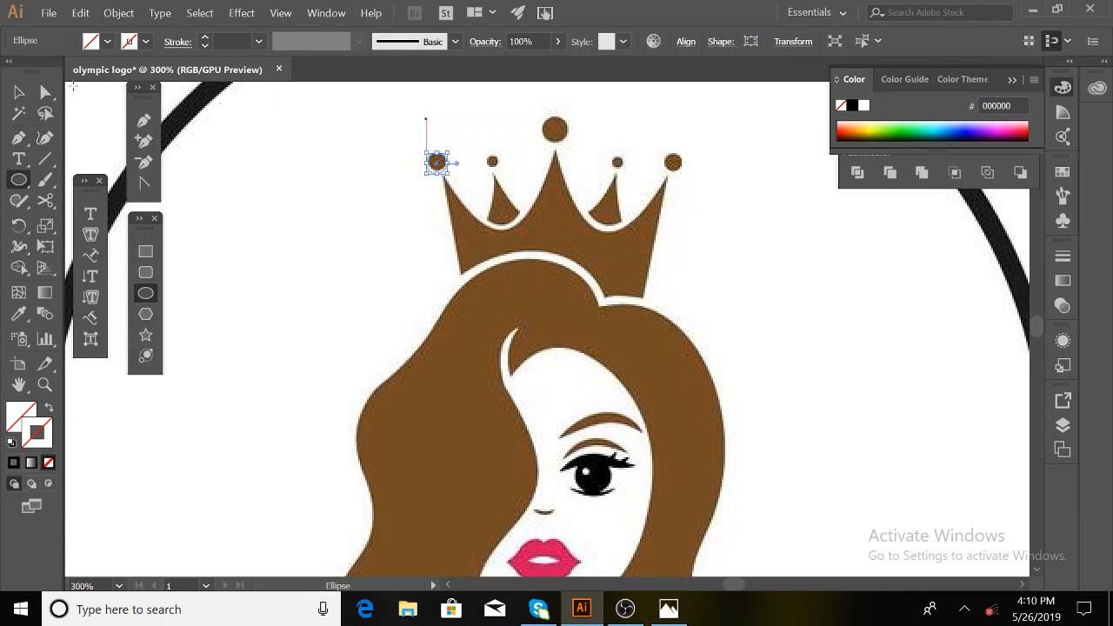
Move the reference image about 768 px to the right, away from the traced paths.
click(25, 94)
key(a)
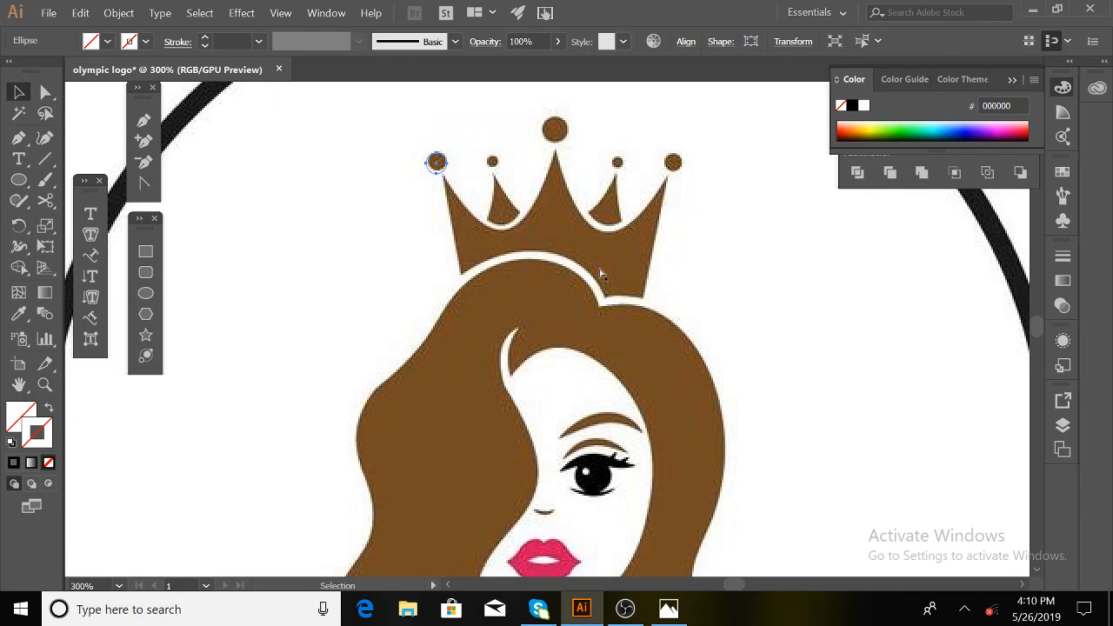
key(ctrl+minus)
key(ctrl+minus)
key(ctrl+minus)
key(ctrl+minus)
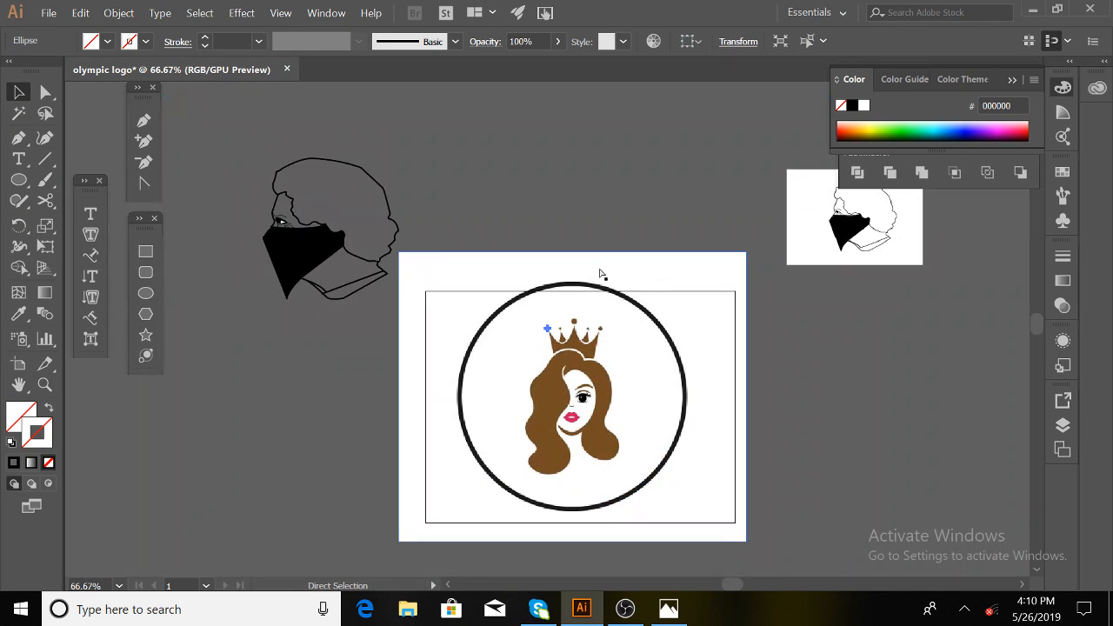
drag(469, 444, 420, 307)
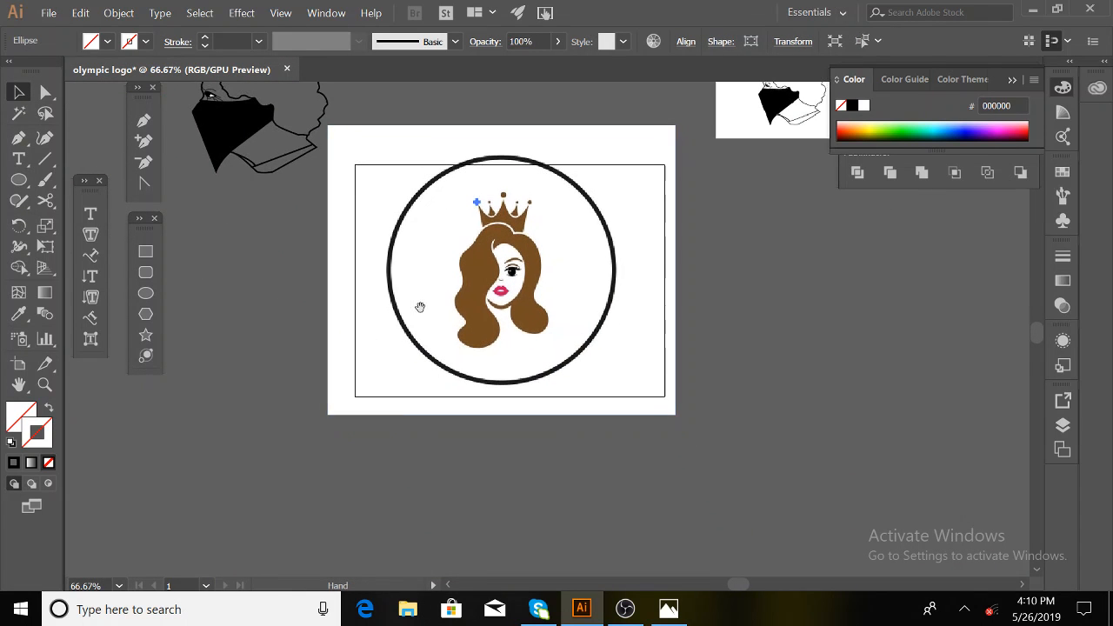
drag(351, 321, 647, 332)
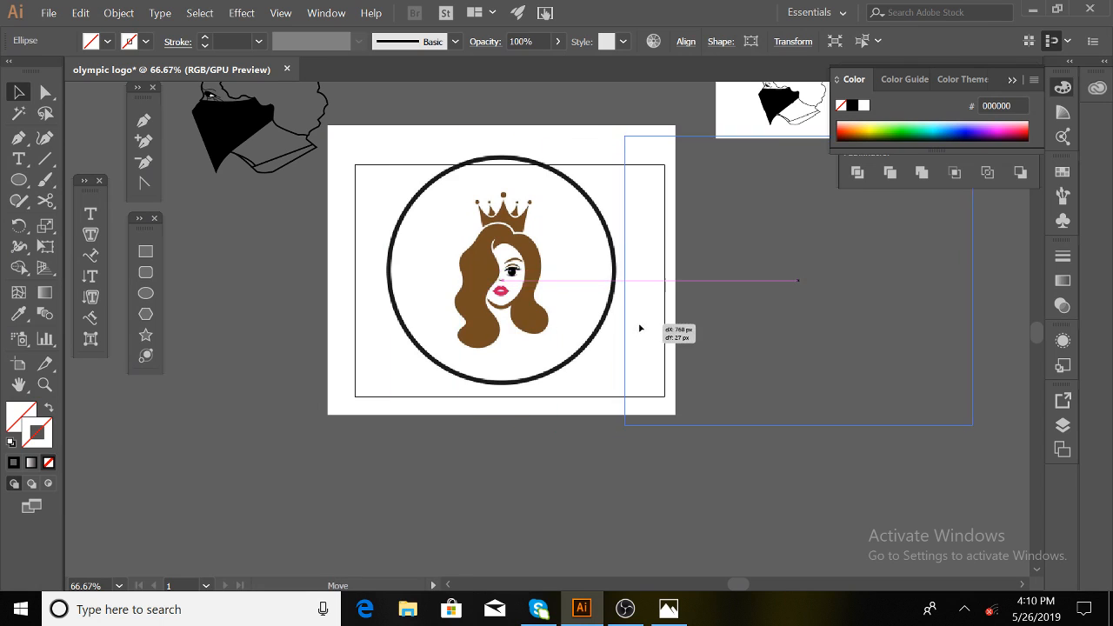
Fill the traced hair outline with the brown sampled from the reference image's hair using the Eyedropper.
drag(440, 183, 558, 353)
click(570, 352)
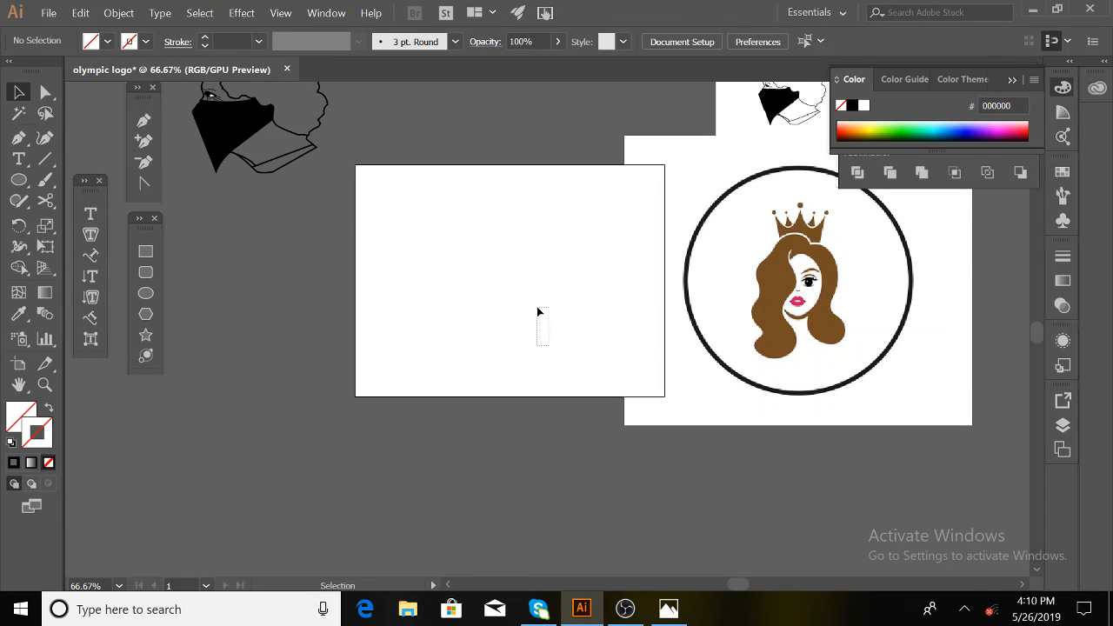
drag(538, 311, 523, 314)
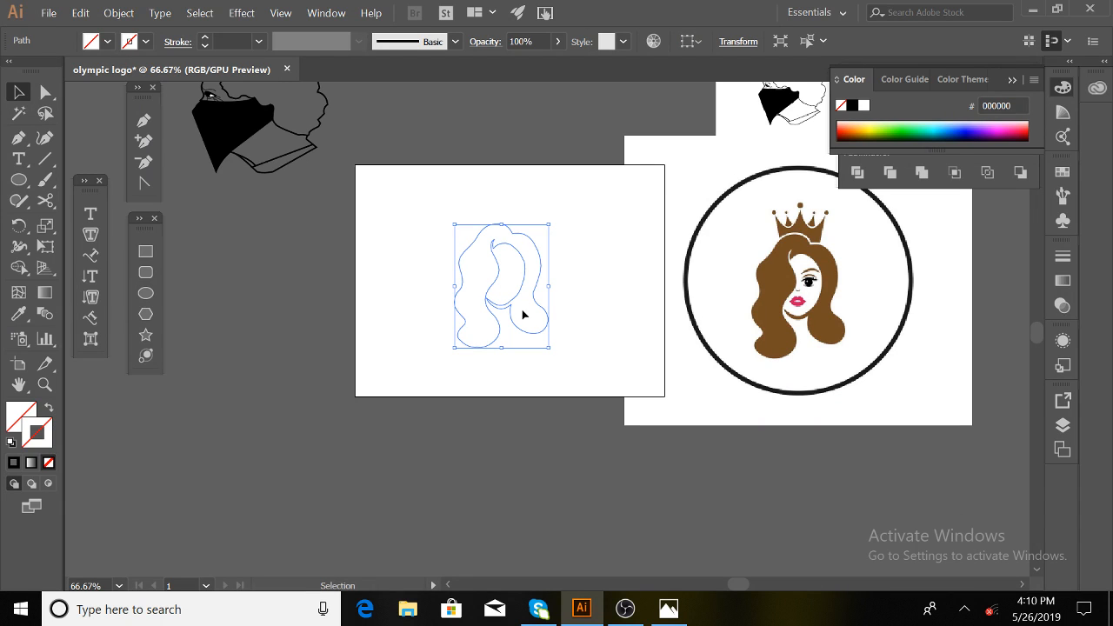
click(18, 313)
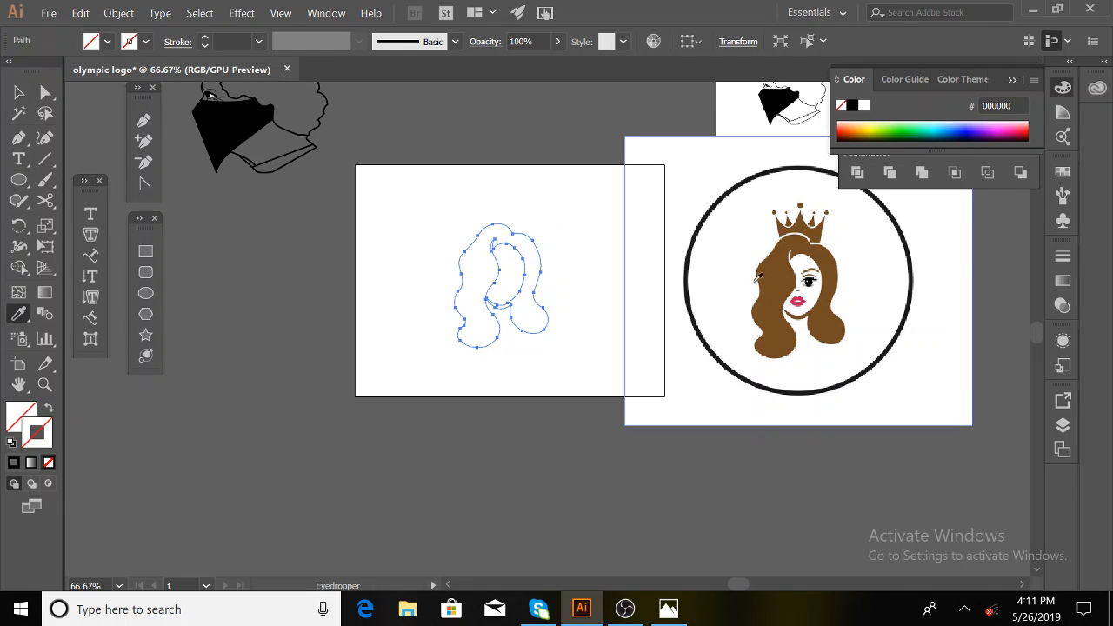
click(775, 271)
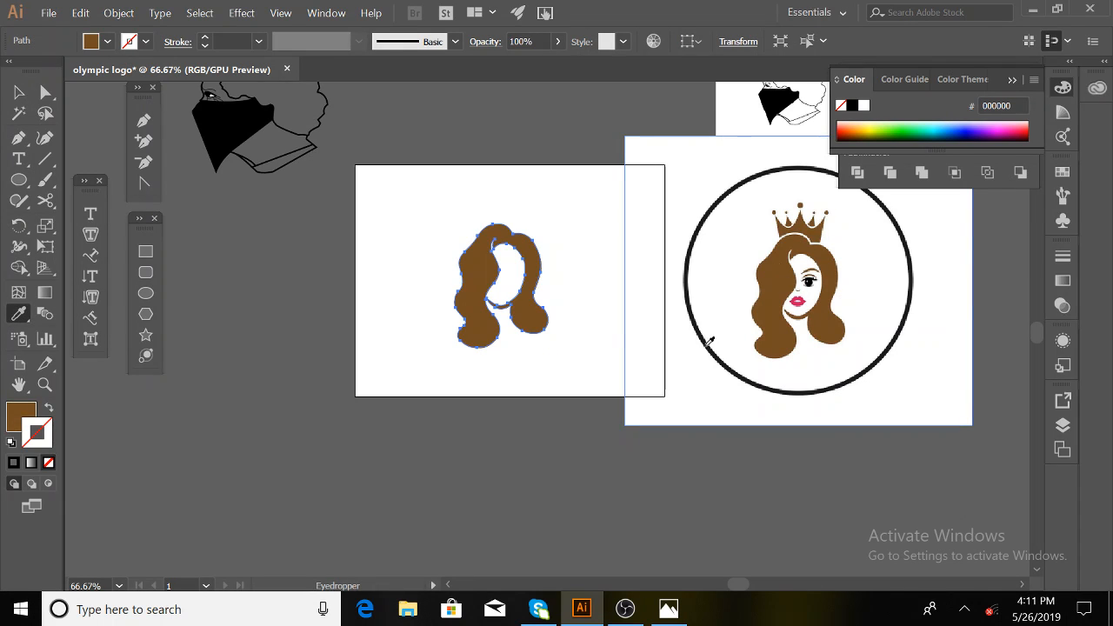
click(15, 92)
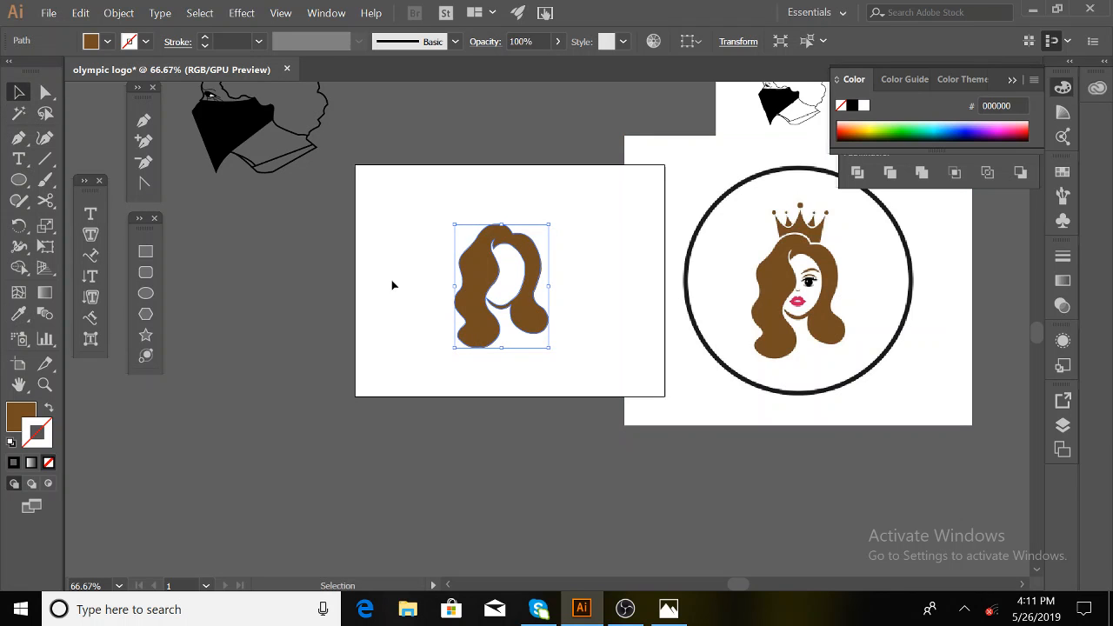
Fill the large eye circle on the traced face with black.
key(ctrl+plus)
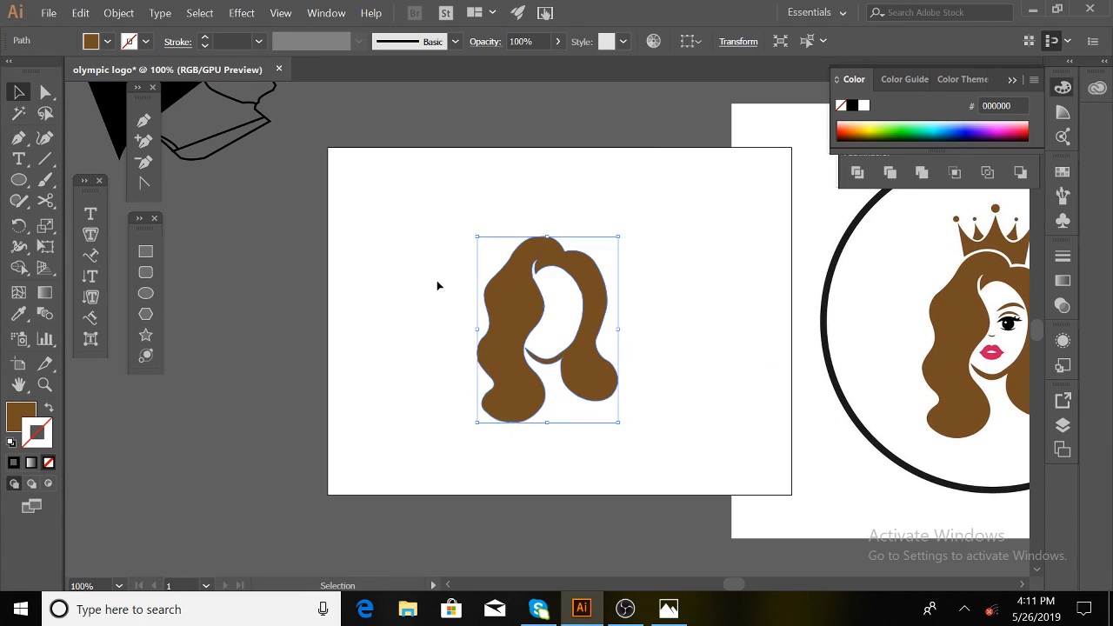
key(space)
drag(758, 353, 417, 357)
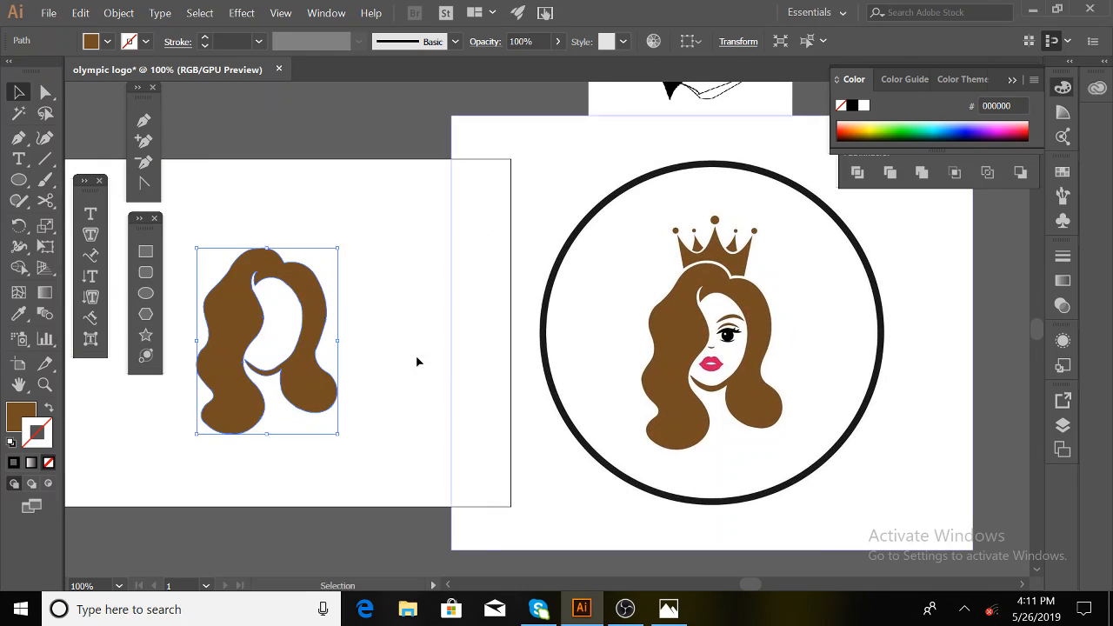
click(283, 322)
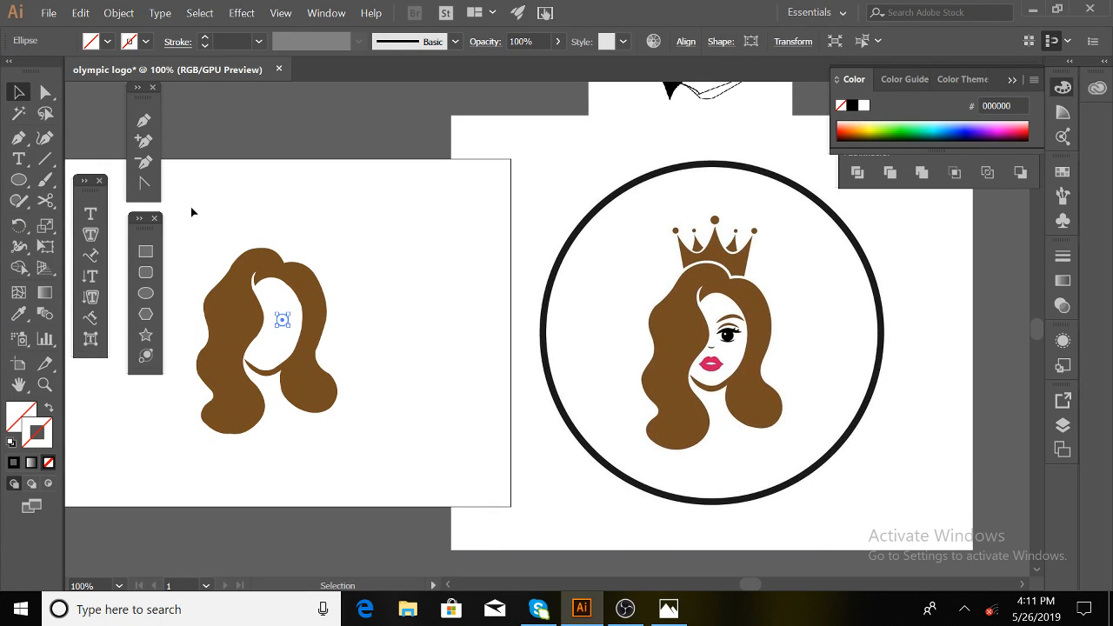
click(107, 41)
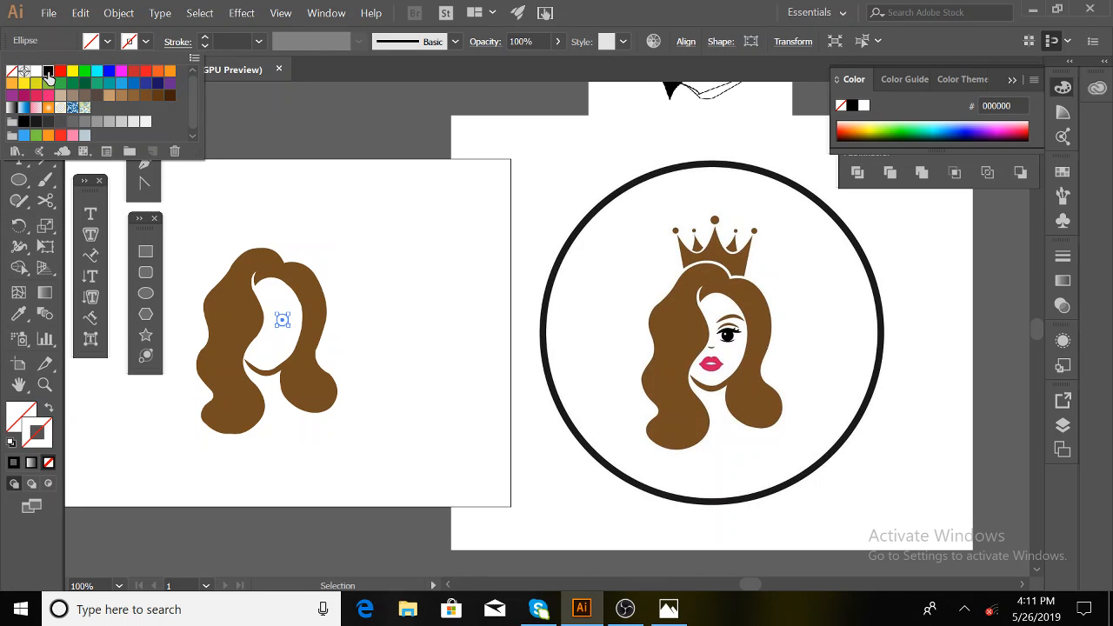
click(47, 71)
click(381, 313)
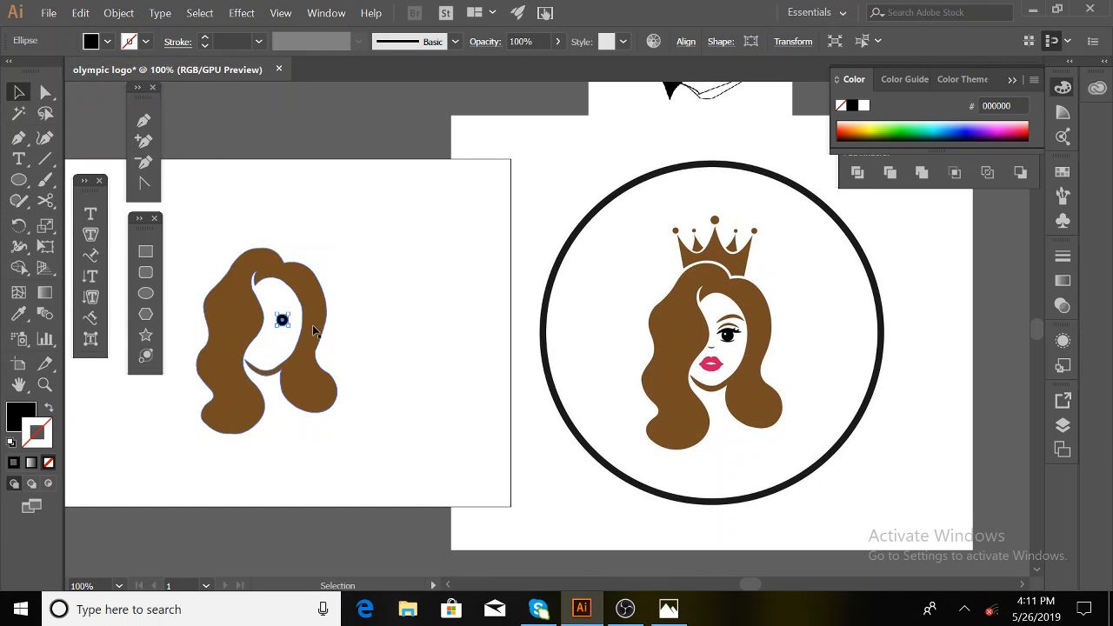
Fill the upper eyelash path with the black sampled from the eye circle, and deselect it.
key(ctrl+=)
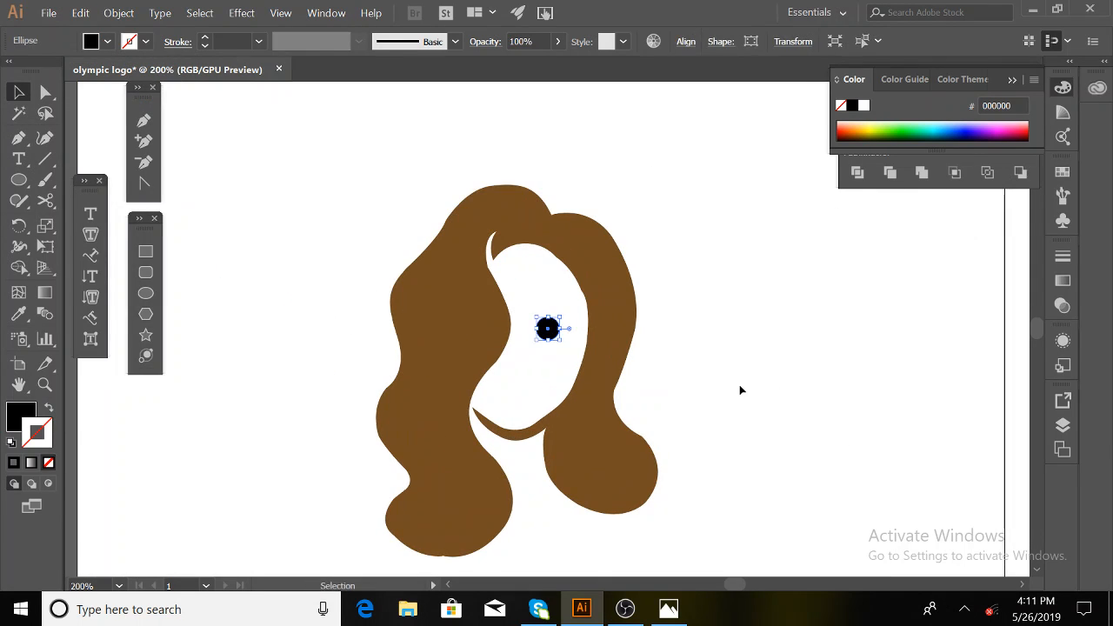
click(741, 390)
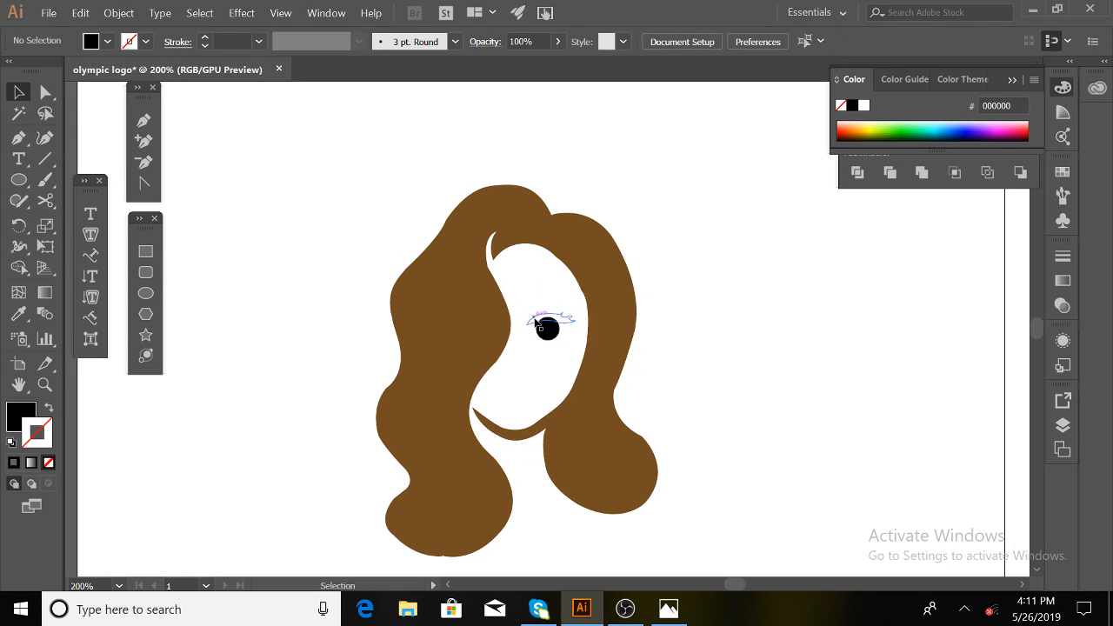
click(535, 325)
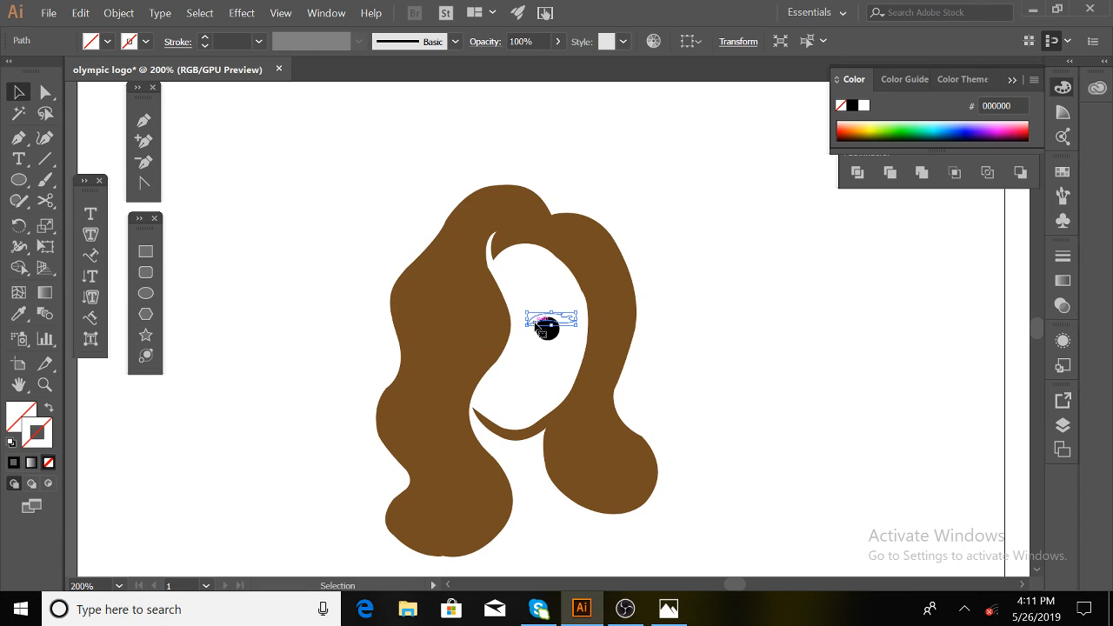
key(i)
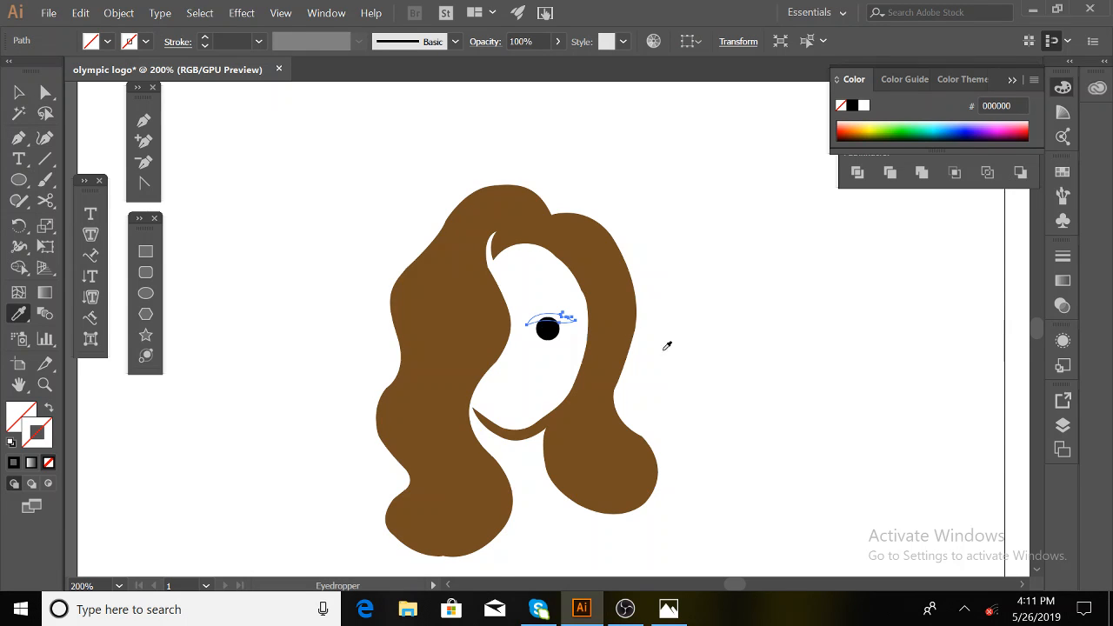
click(550, 333)
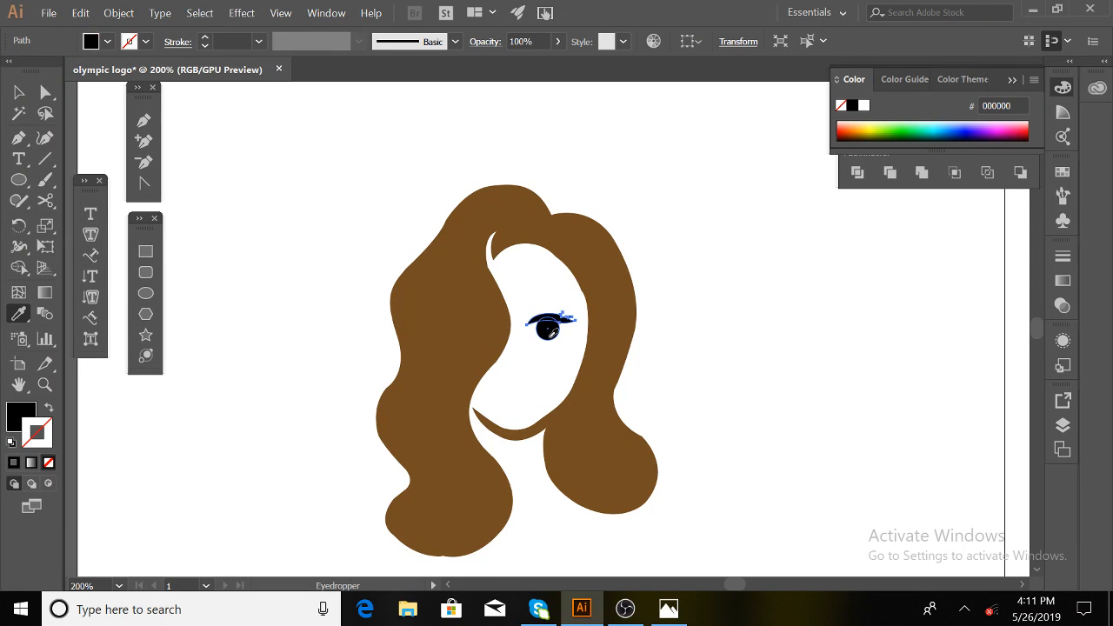
key(v)
click(555, 363)
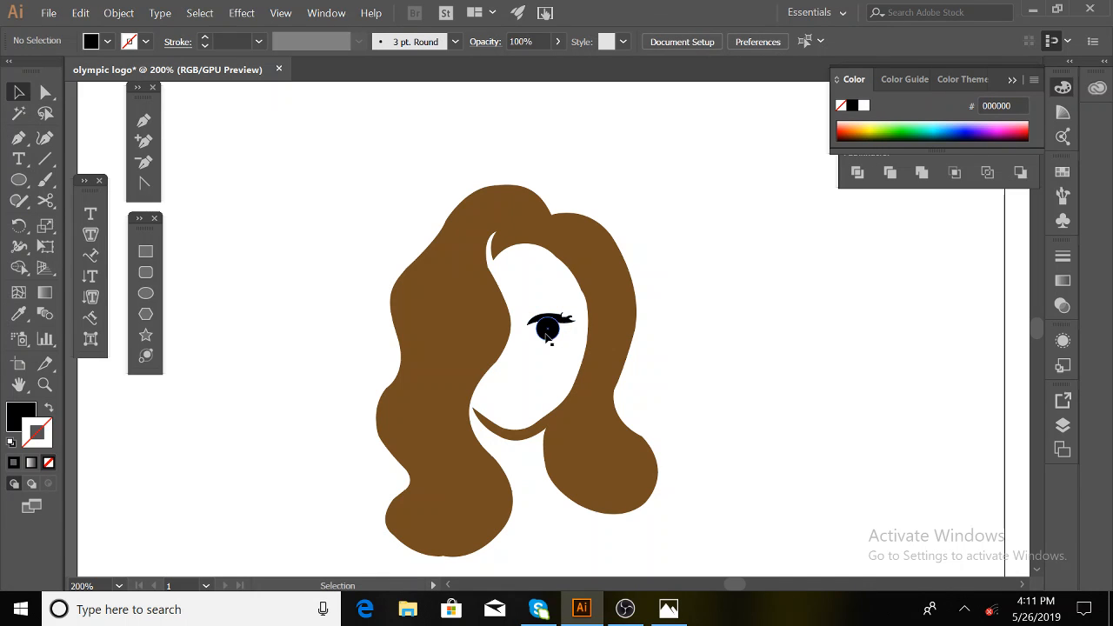
Fill the small highlight circle inside the black eye with white.
click(545, 327)
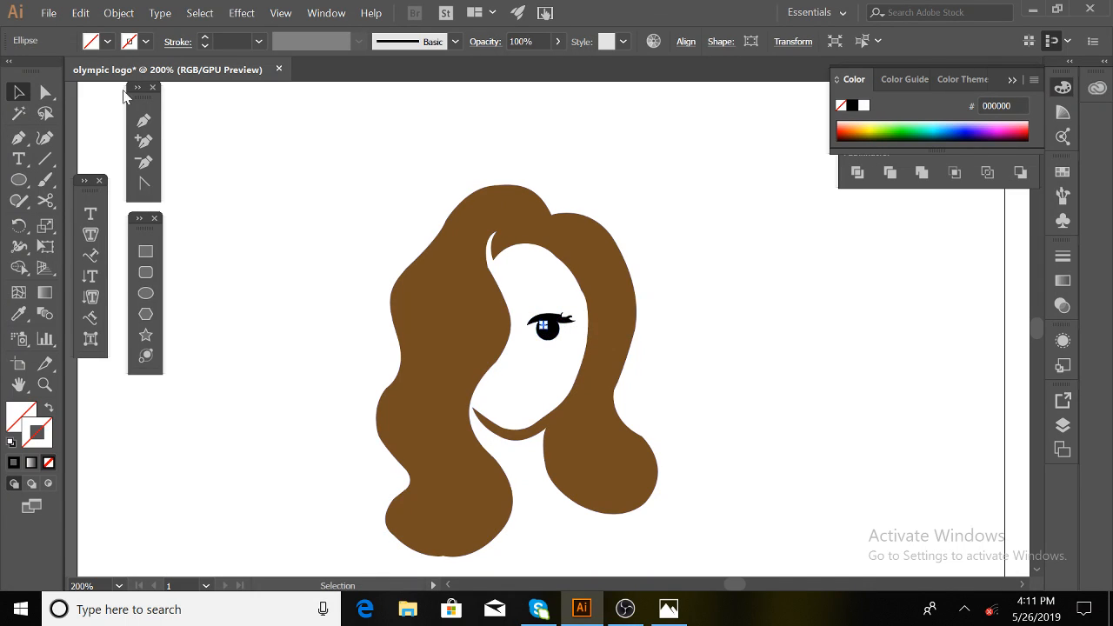
click(107, 41)
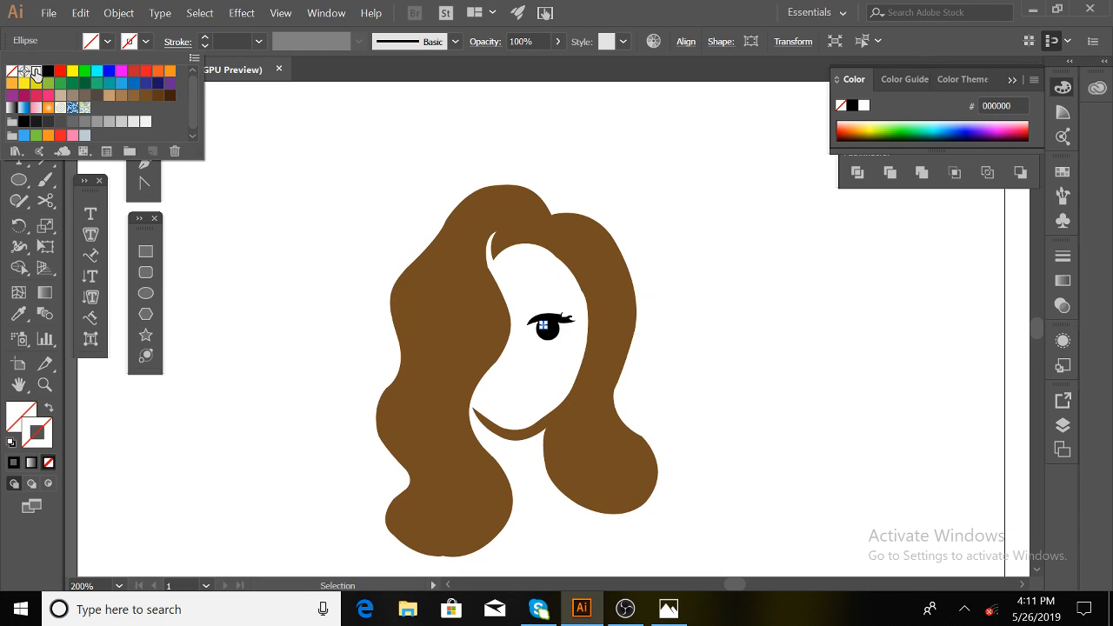
click(35, 71)
click(349, 337)
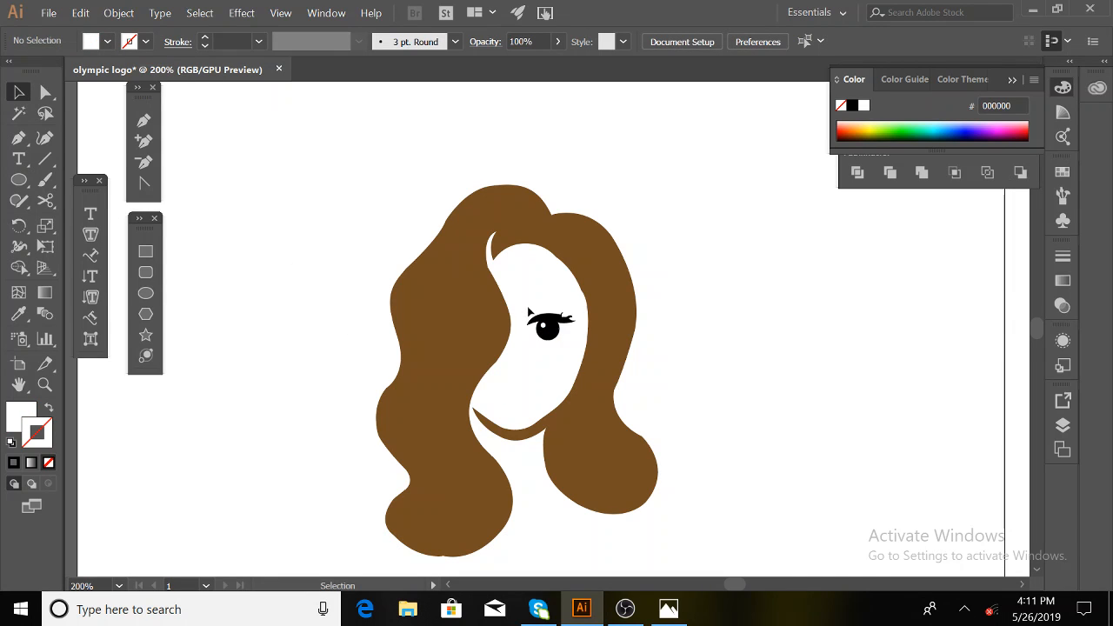
Fill the outer lips path with the pink sampled from the reference image's lips.
click(515, 385)
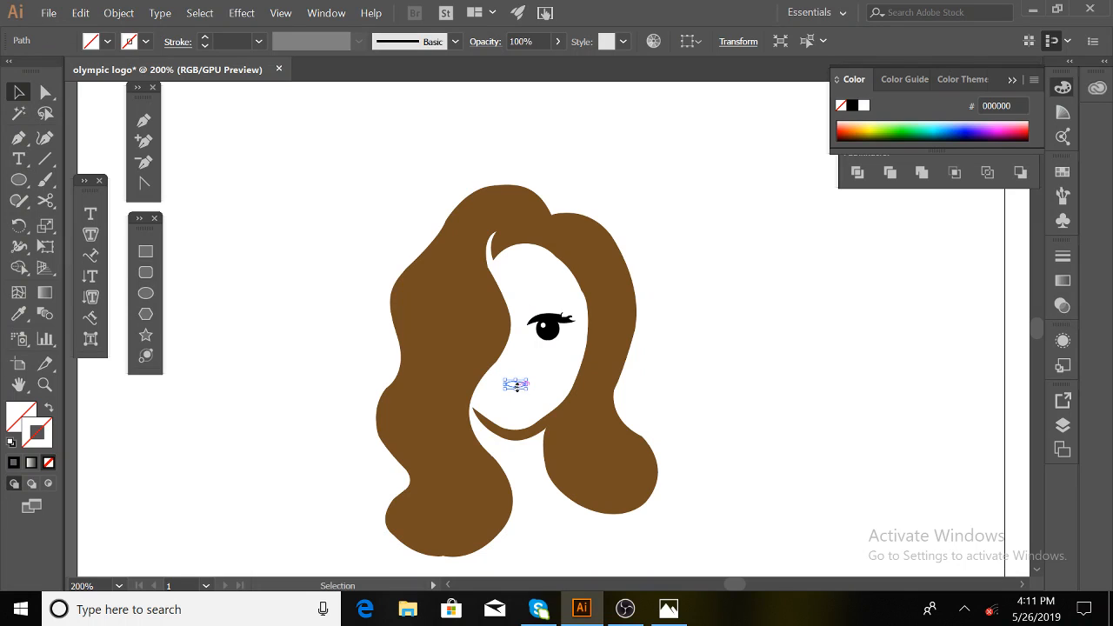
click(522, 372)
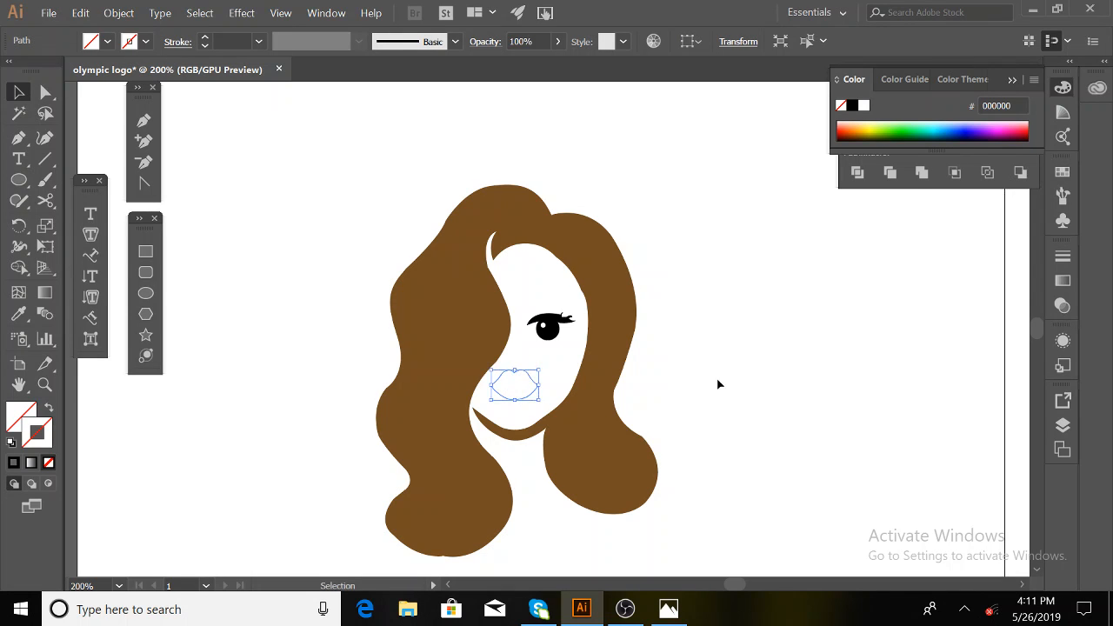
key(i)
key(space)
drag(734, 380, 235, 340)
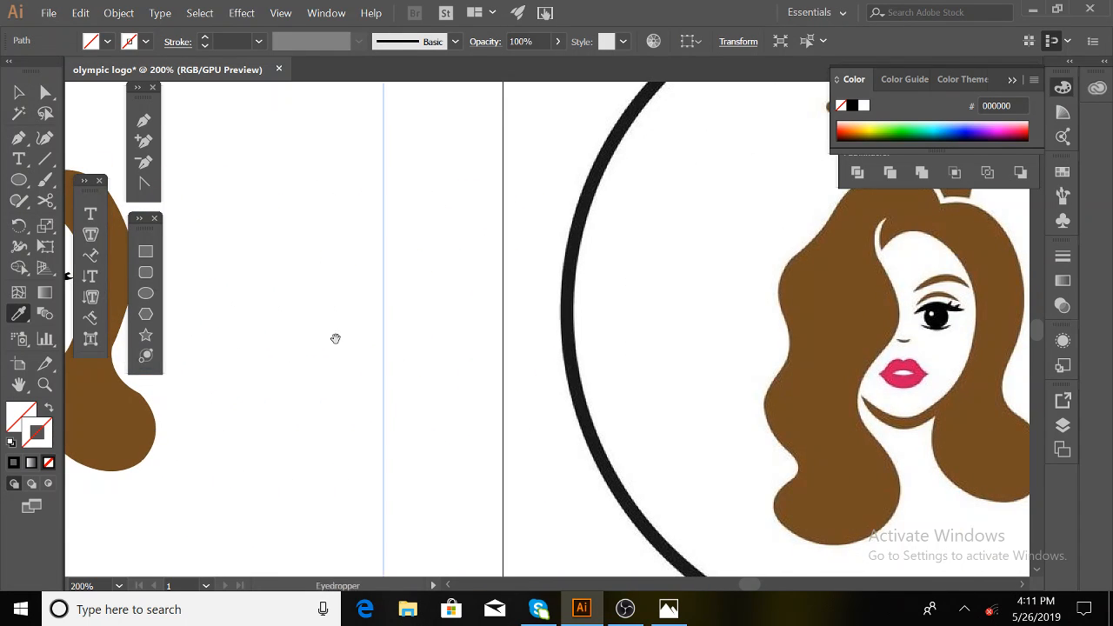
click(904, 365)
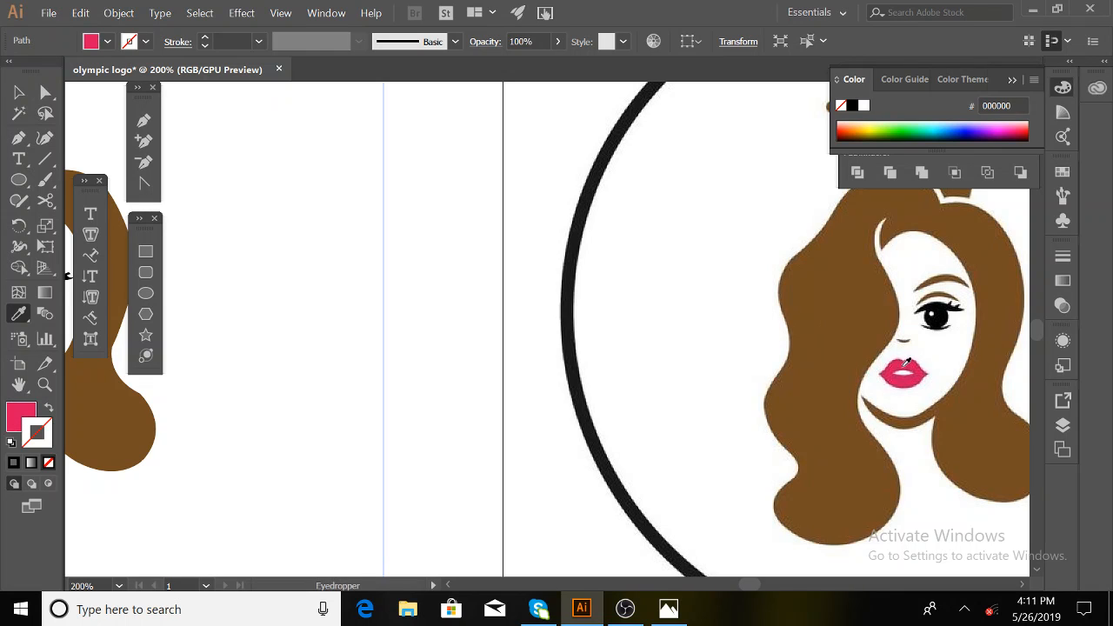
key(v)
scroll(792, 412, left, 10)
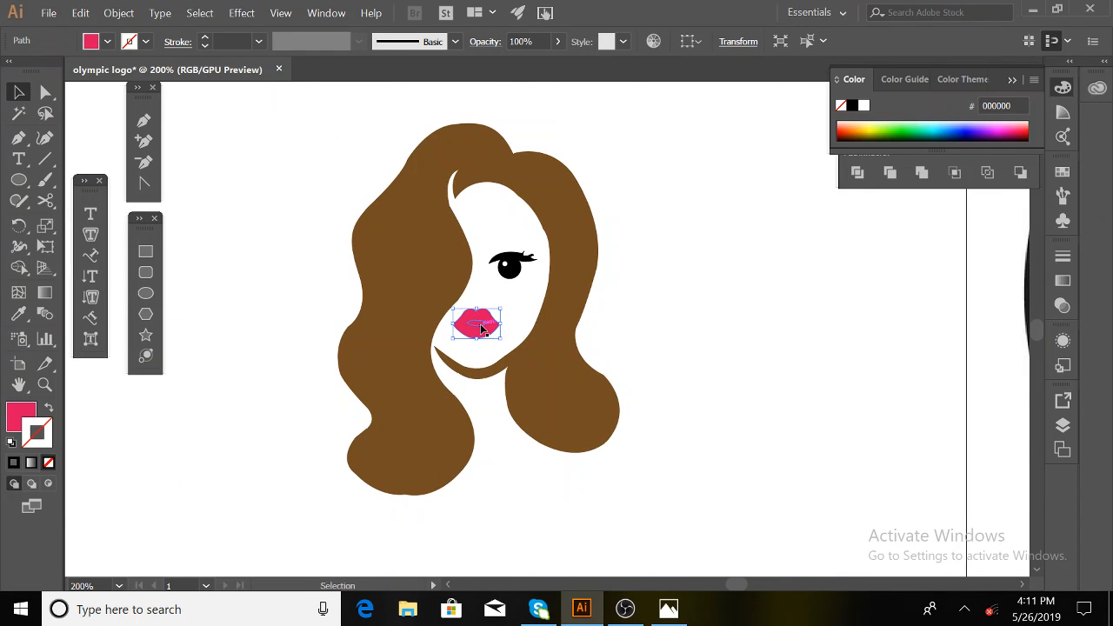
Fill the small opening between the lips with white and deselect it.
click(483, 326)
click(107, 42)
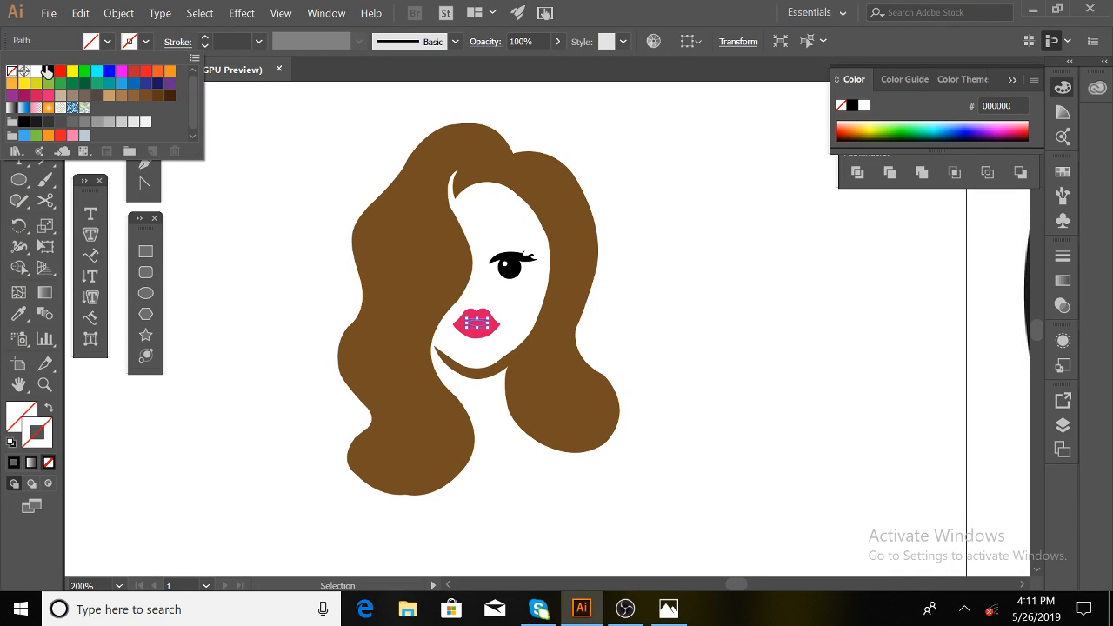
click(36, 71)
click(325, 322)
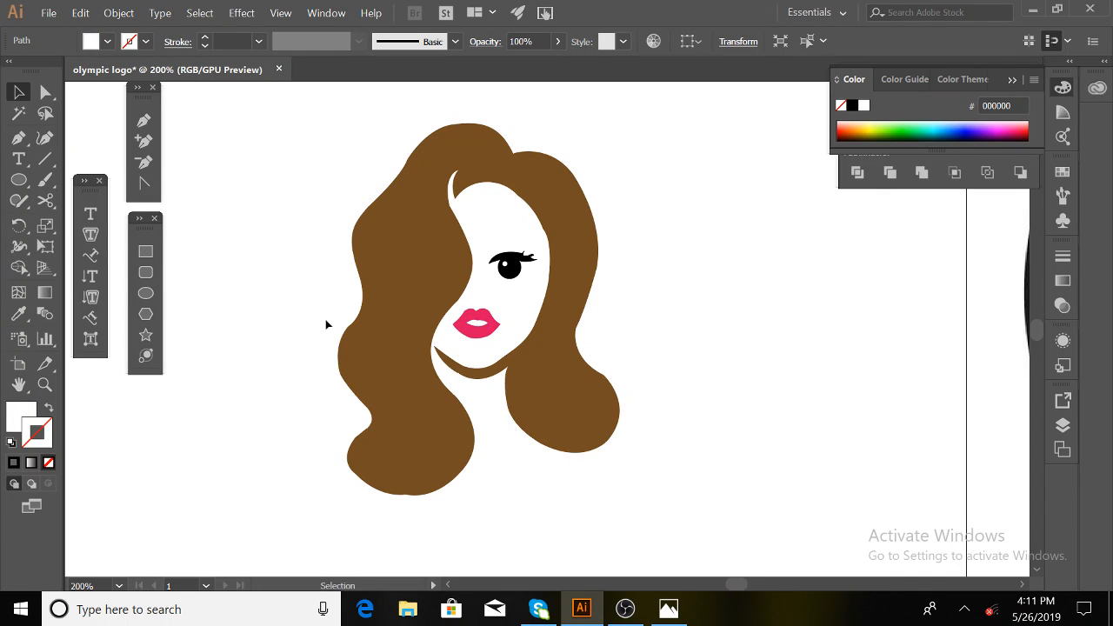
Fill the eyelid crease and the eyebrow above it with the brown sampled from the hair.
click(510, 248)
key(i)
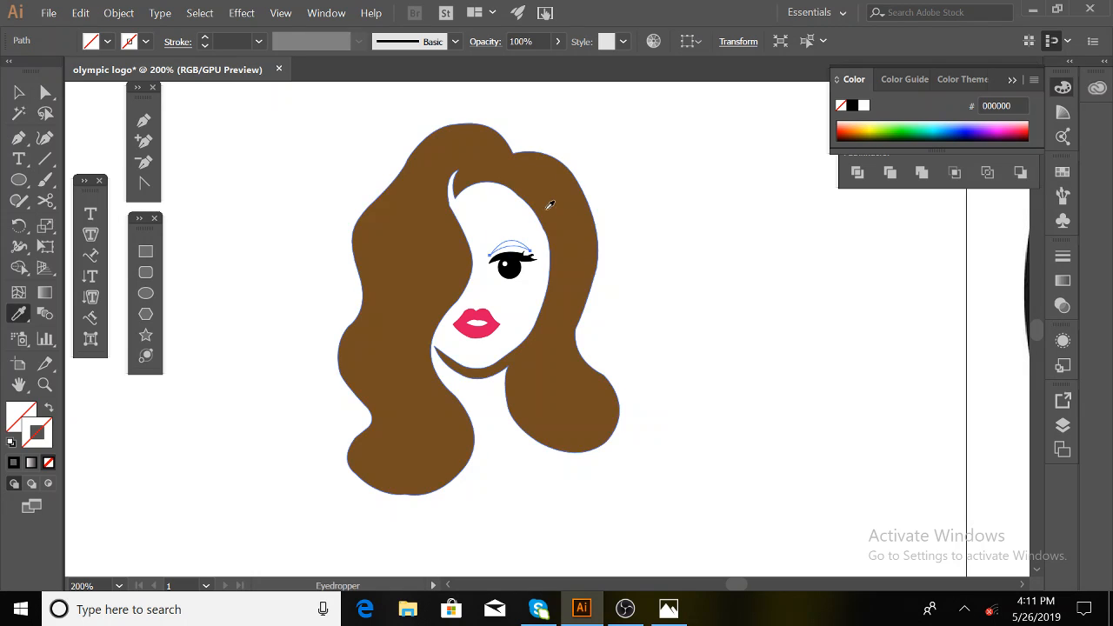
click(545, 210)
key(v)
click(531, 227)
key(i)
click(553, 196)
key(v)
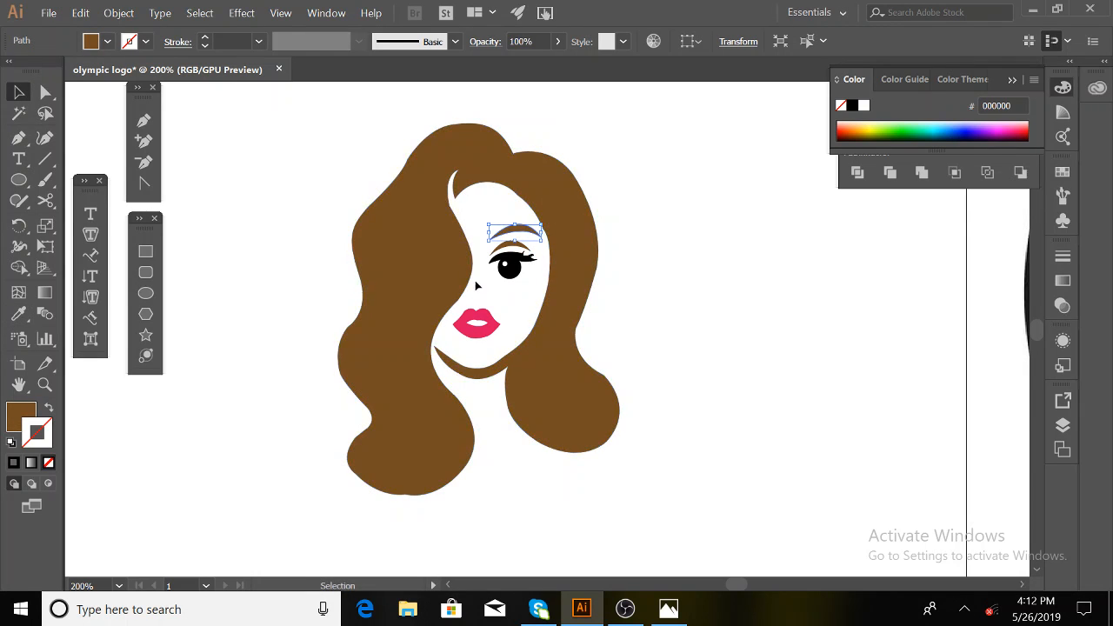
Fill the small nose path with the brown sampled from the hair.
click(478, 289)
key(i)
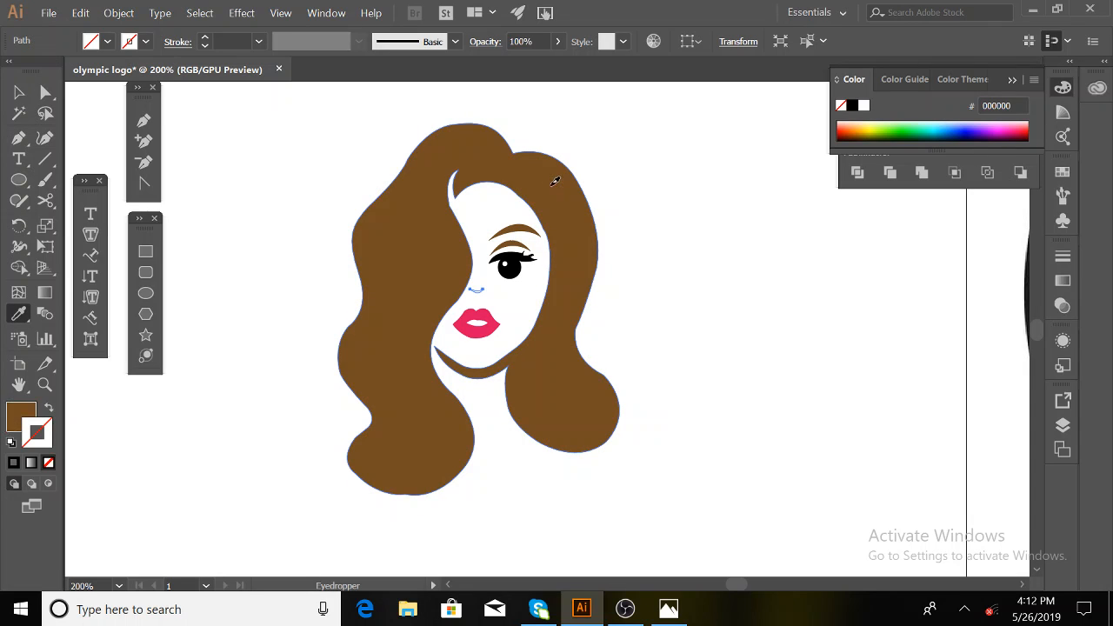
click(553, 184)
key(v)
Fill the main crown outline above the head with the brown sampled from the hair.
scroll(551, 189, down, 1)
scroll(551, 189, up, 3)
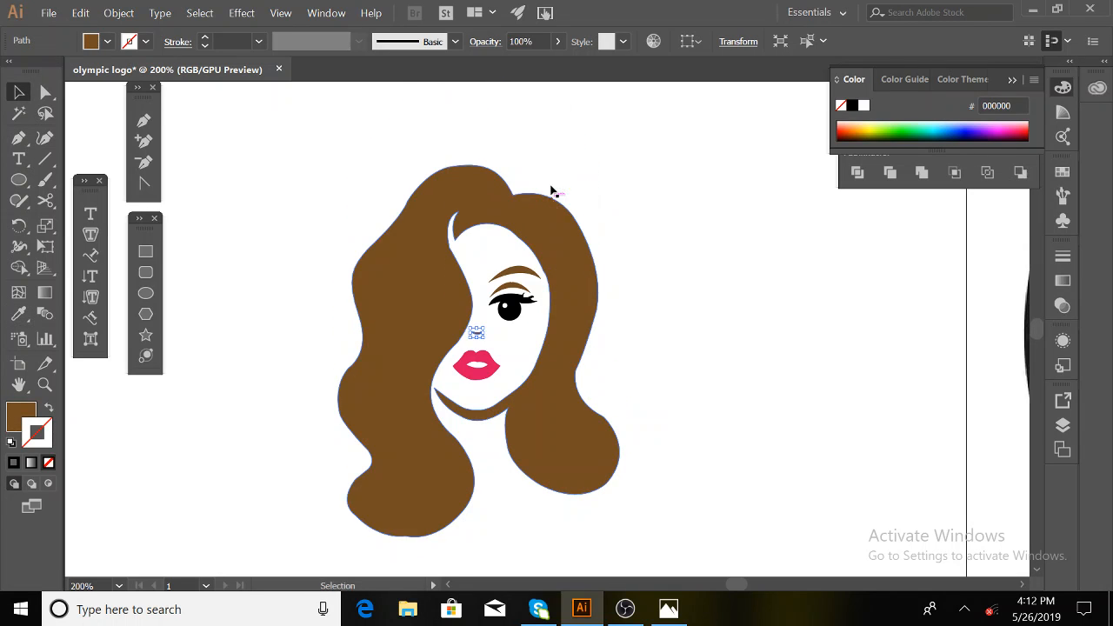
click(484, 204)
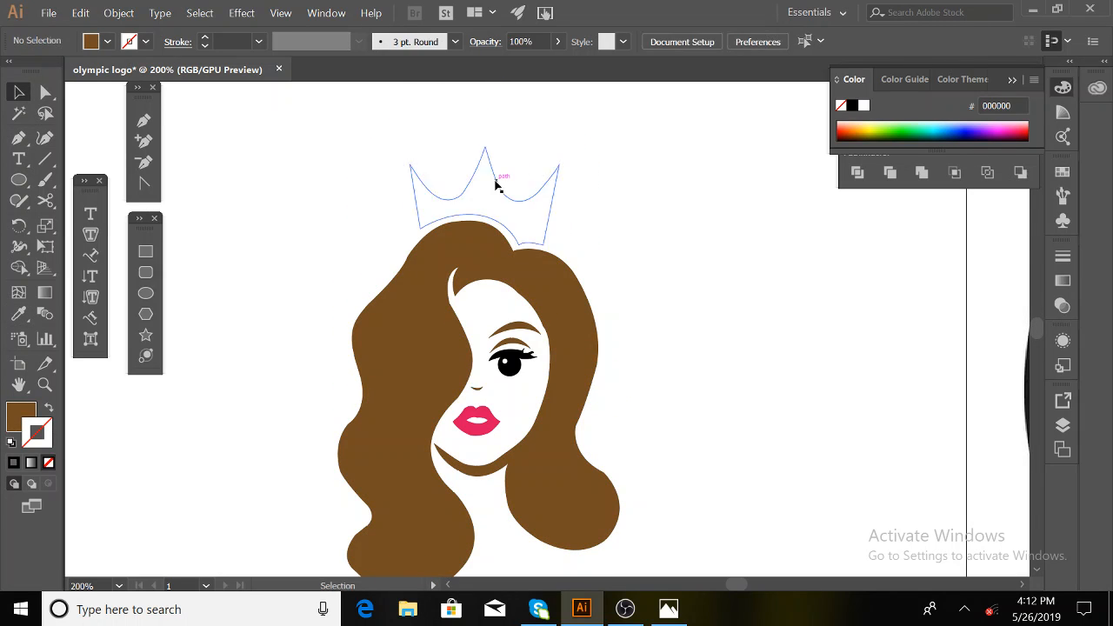
click(496, 184)
key(i)
click(533, 287)
key(v)
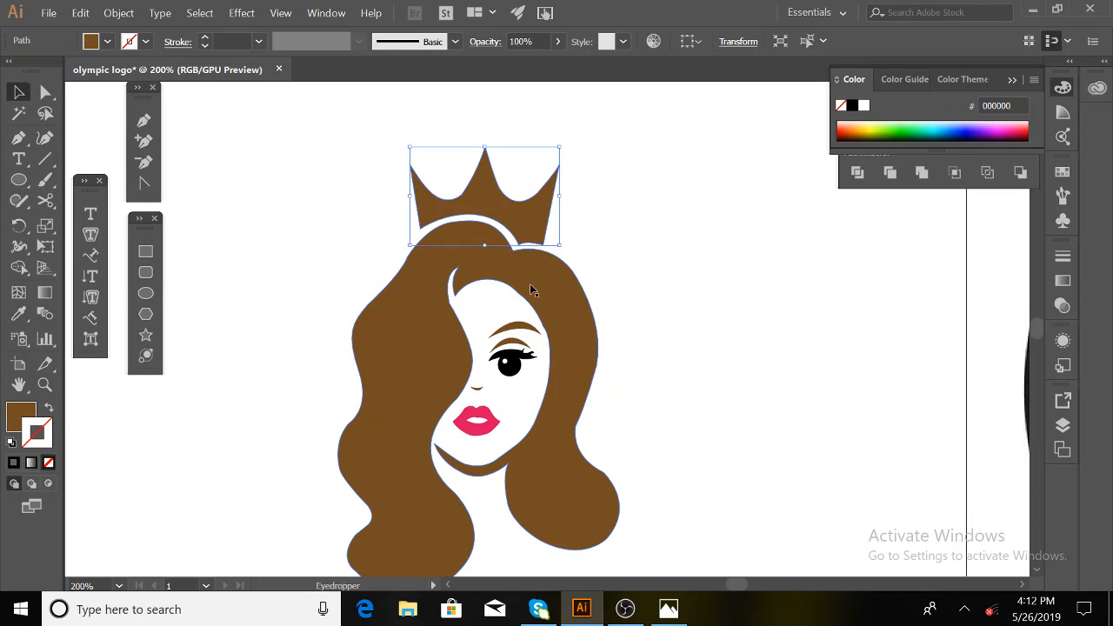
Fill the circles above the crown's left and centre points with the same brown.
click(407, 161)
key(i)
click(424, 259)
key(v)
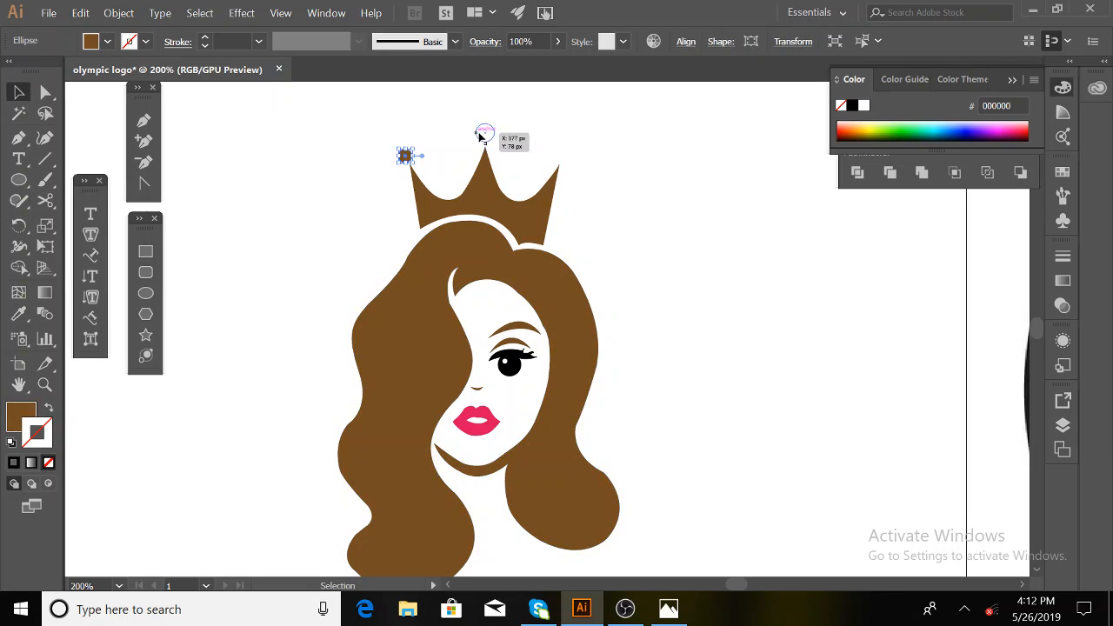
click(482, 138)
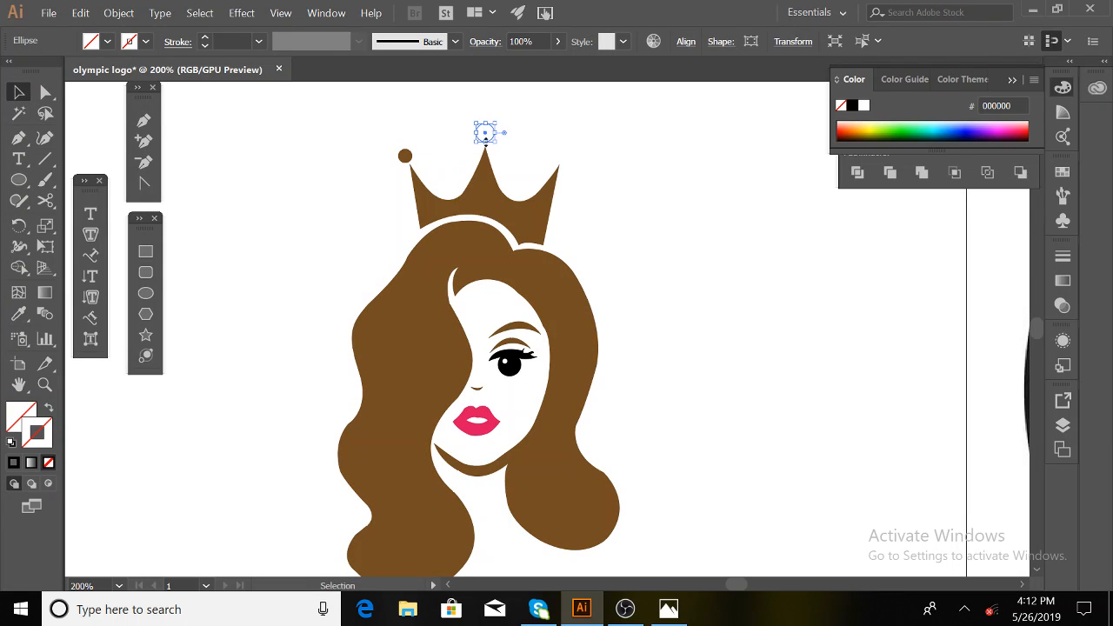
key(i)
click(528, 171)
key(v)
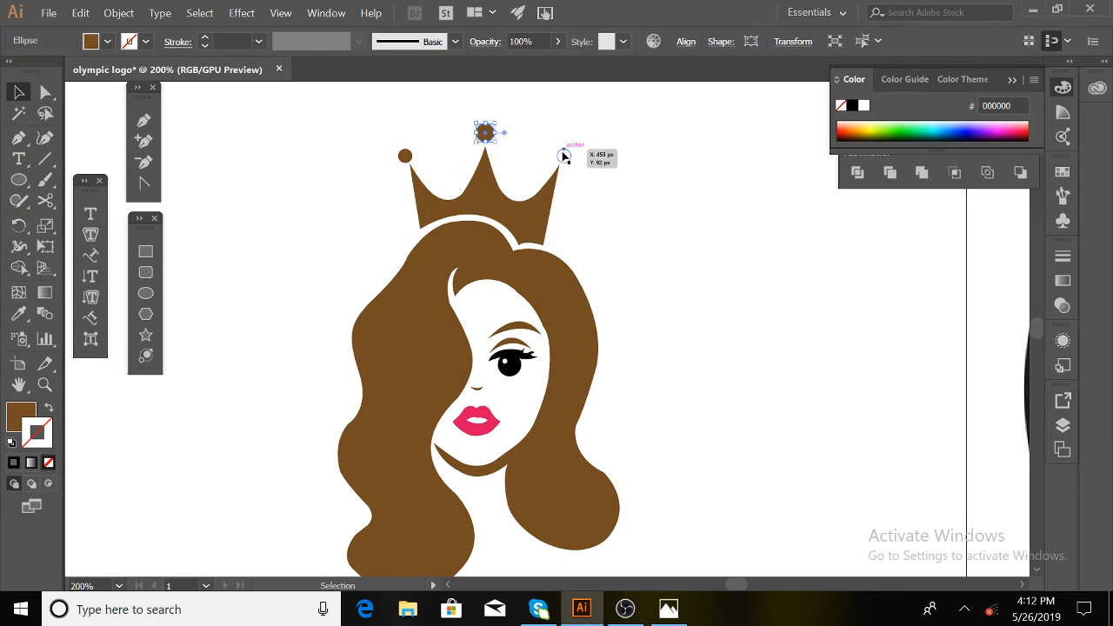
Fill the circle above the crown's right point with the brown sampled from the hair and deselect it.
click(562, 155)
click(564, 157)
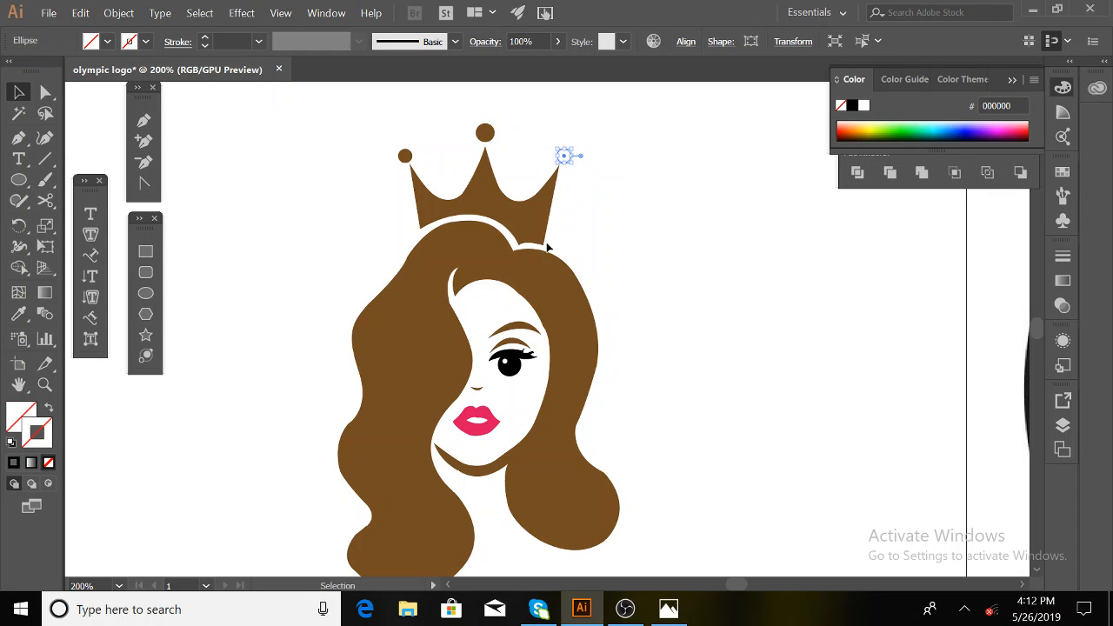
key(i)
click(536, 270)
key(v)
click(579, 233)
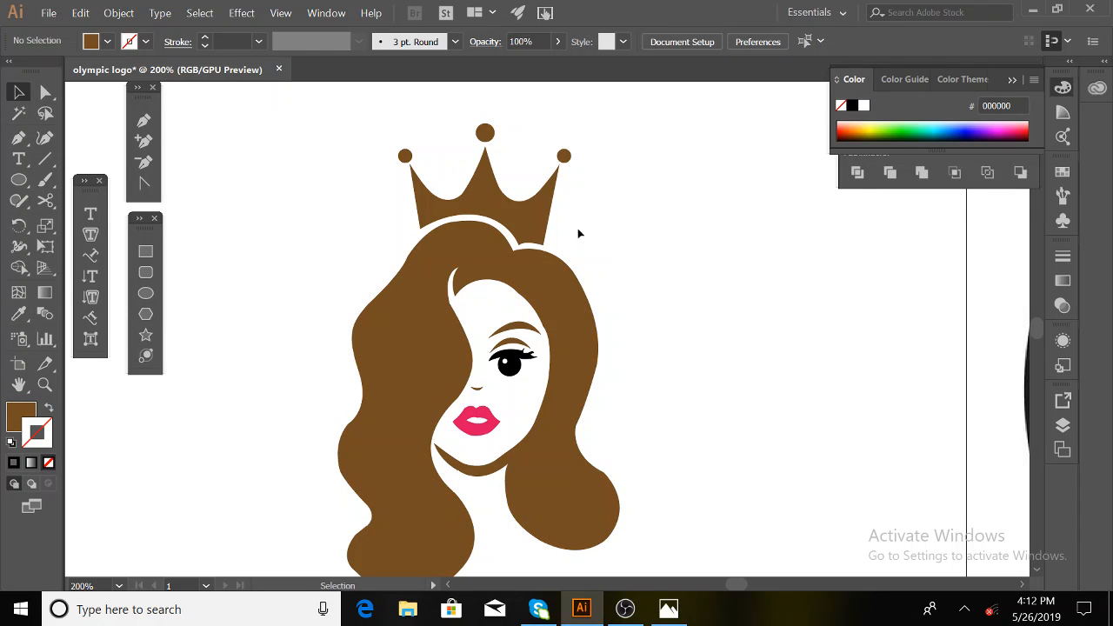
Scale down the circular reference image and place it on the artboard to the right of the traced woman.
scroll(594, 203, up, 3)
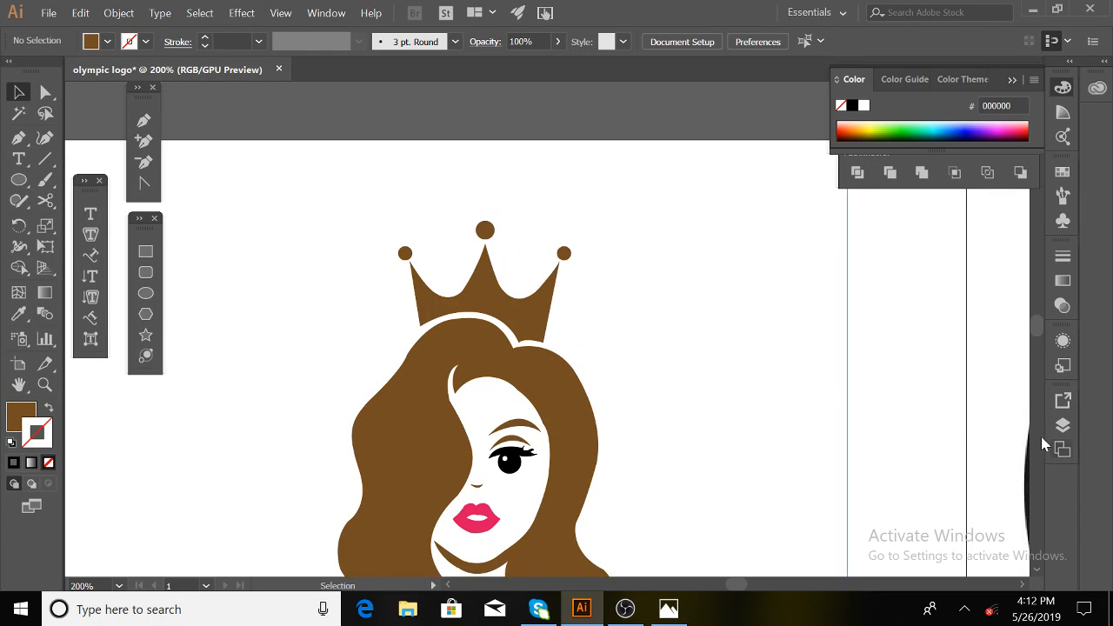
scroll(864, 387, down, 5)
scroll(864, 387, right, 3)
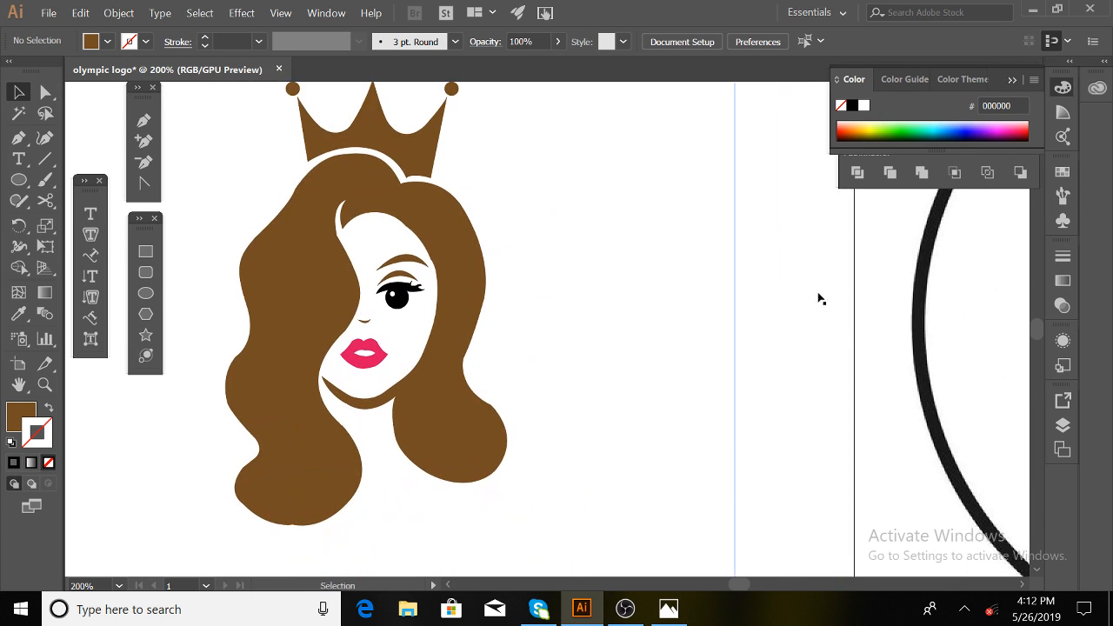
drag(914, 351, 680, 349)
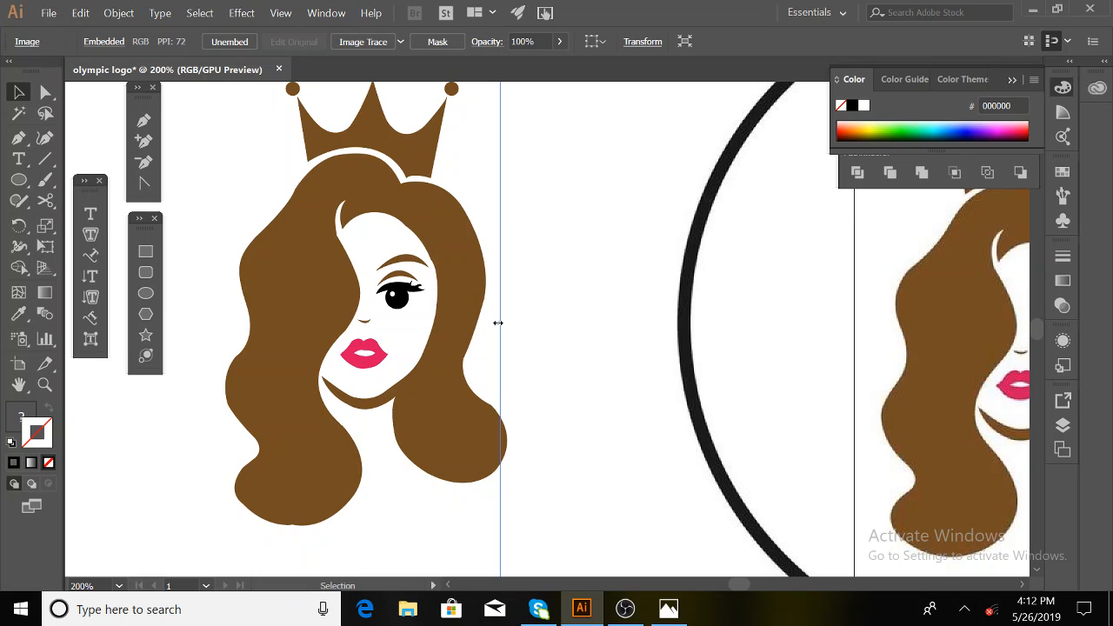
drag(497, 323, 859, 336)
drag(956, 365, 646, 352)
drag(770, 367, 748, 371)
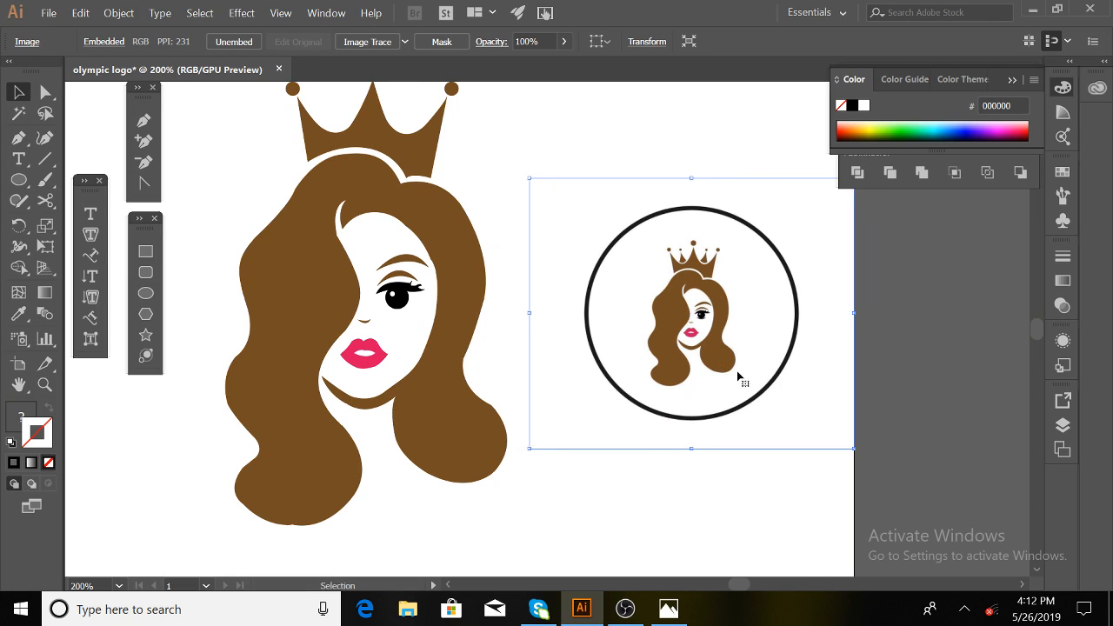
Fill the small inner spike between the crown's left and centre points with the brown sampled from the hair.
scroll(398, 375, up, 3)
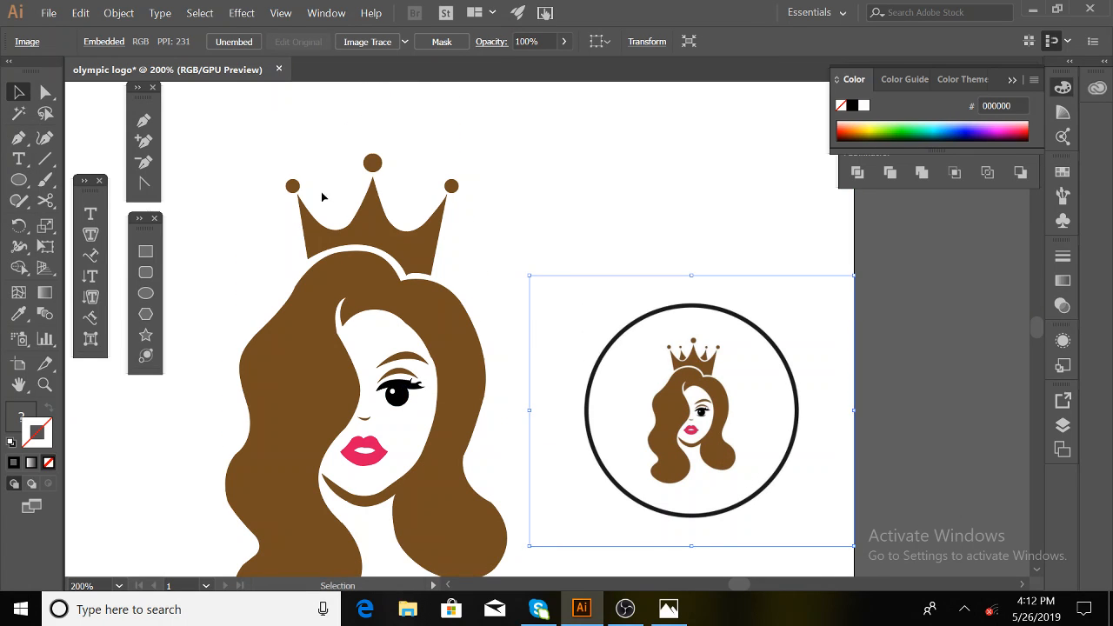
click(341, 226)
key(i)
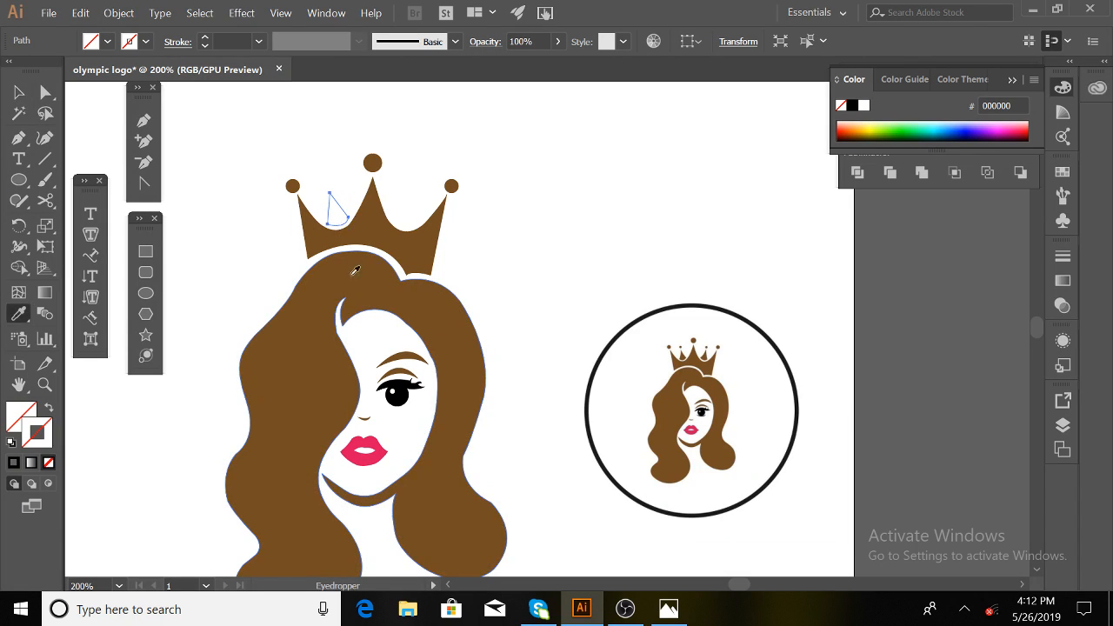
click(351, 286)
key(v)
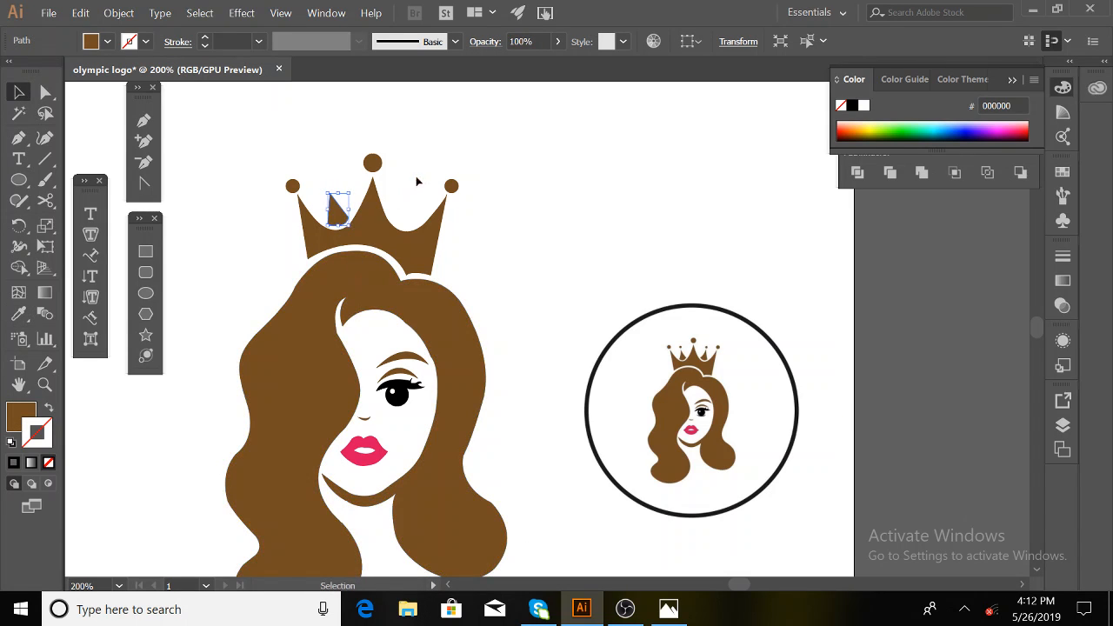
Fill the small inner spike between the crown's centre and right points with the crown's brown and deselect it.
click(405, 209)
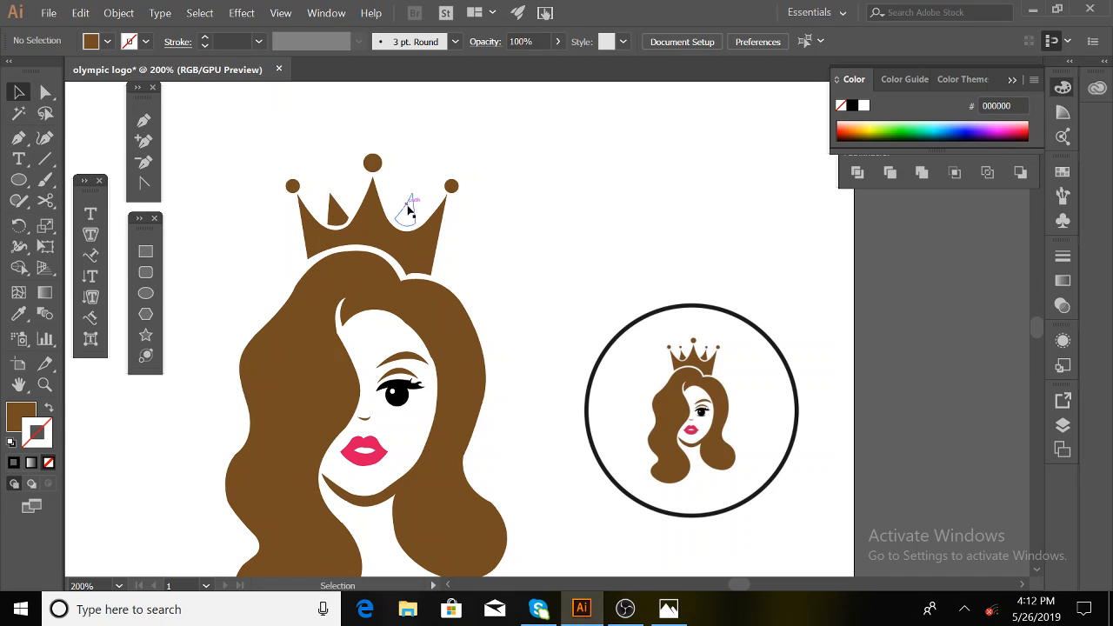
click(406, 204)
key(i)
click(400, 242)
key(v)
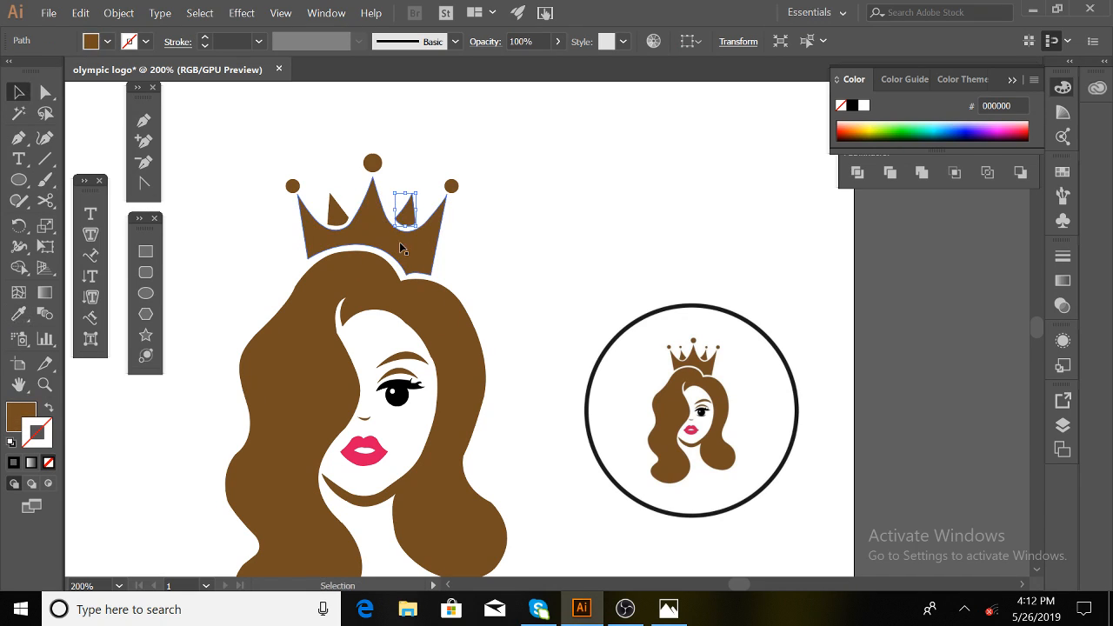
click(505, 230)
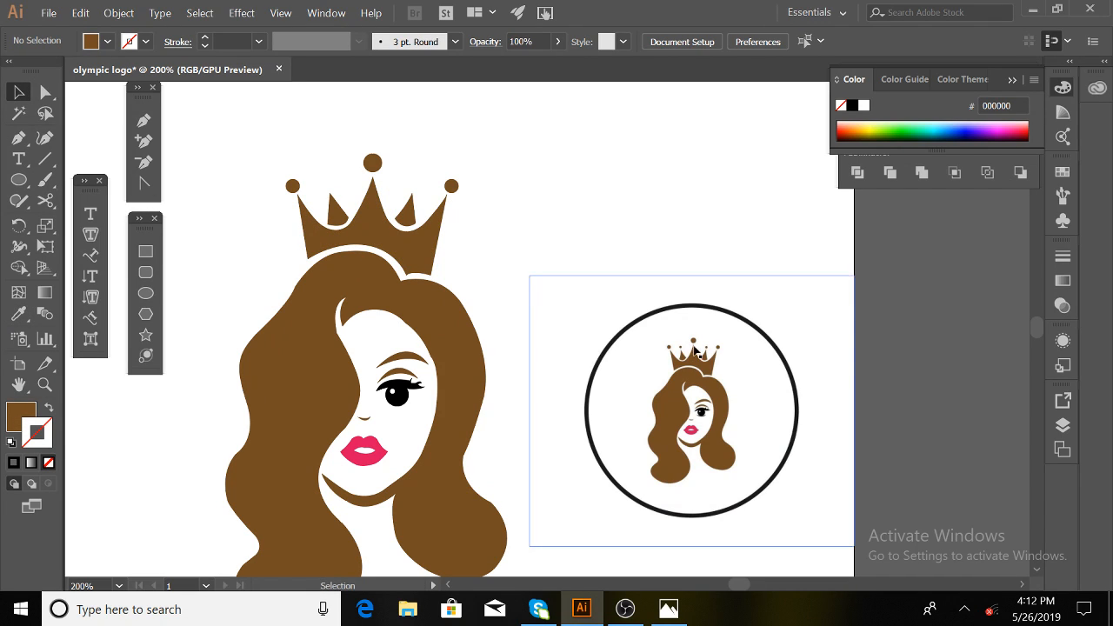
Duplicate the circle at the crown's right point above each of the two inner spikes.
click(452, 188)
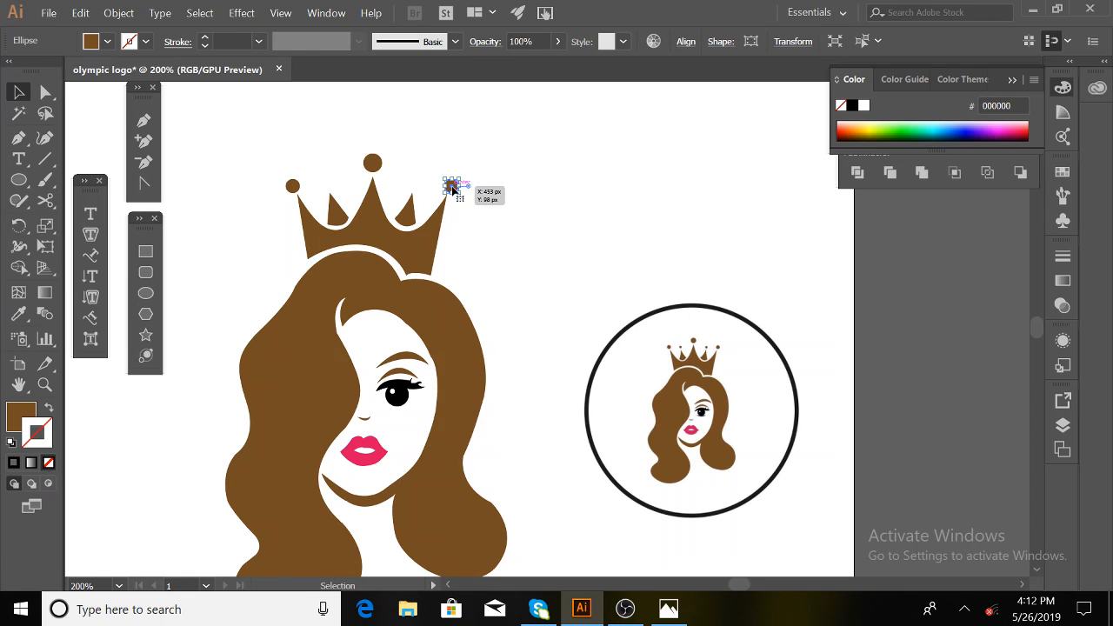
key(a)
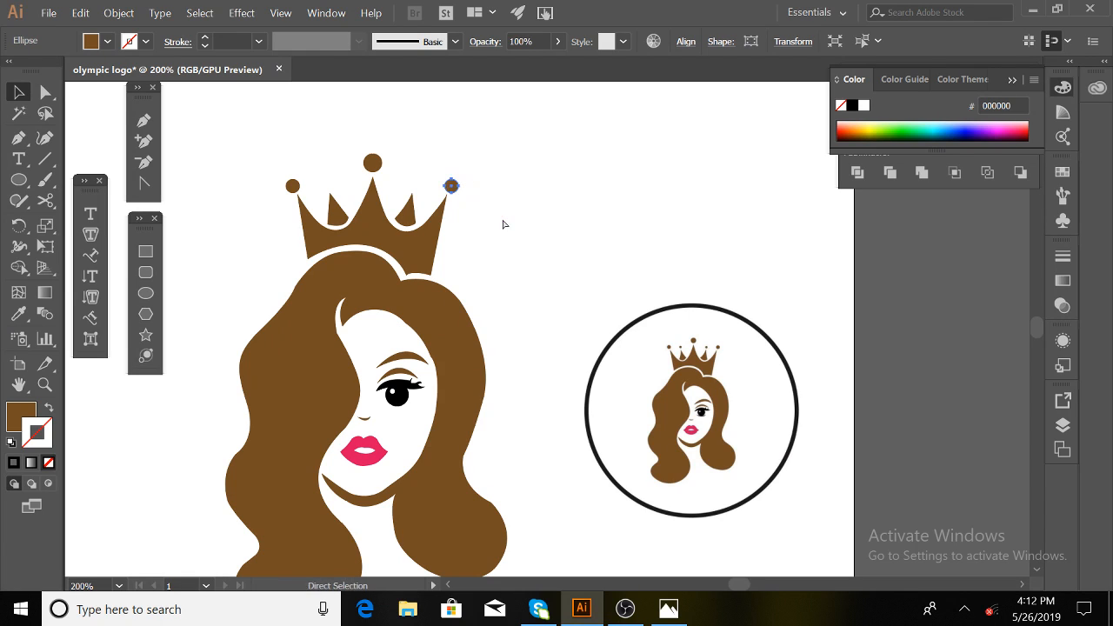
key(v)
drag(450, 188, 414, 188)
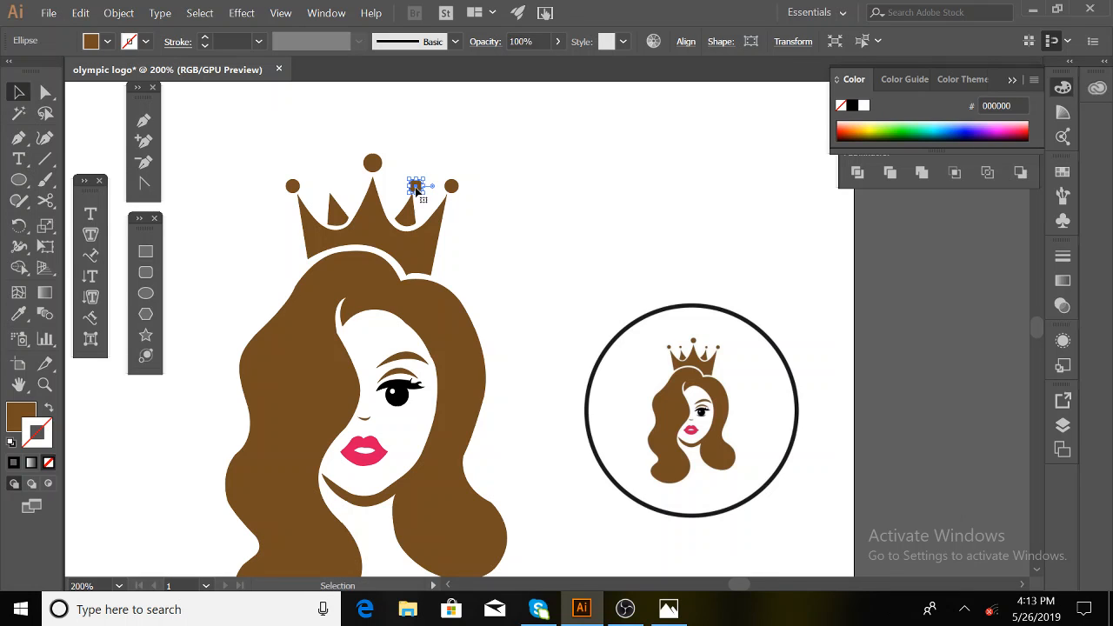
drag(417, 187, 329, 188)
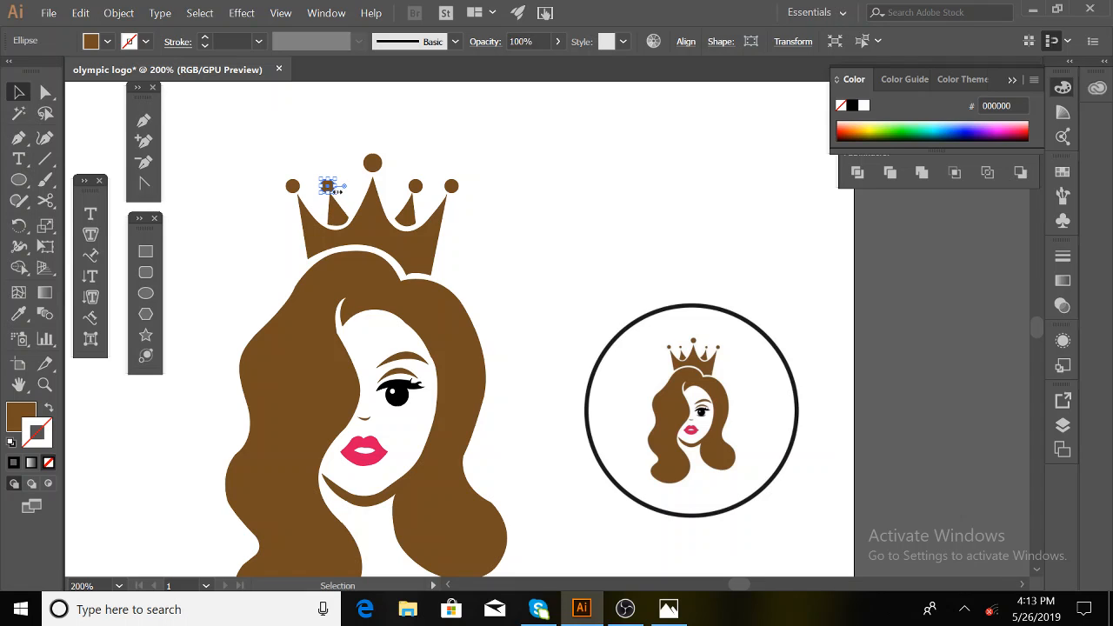
Shrink the two copied circles above the inner spikes to tiny dots and deselect them.
drag(335, 186, 328, 186)
click(410, 162)
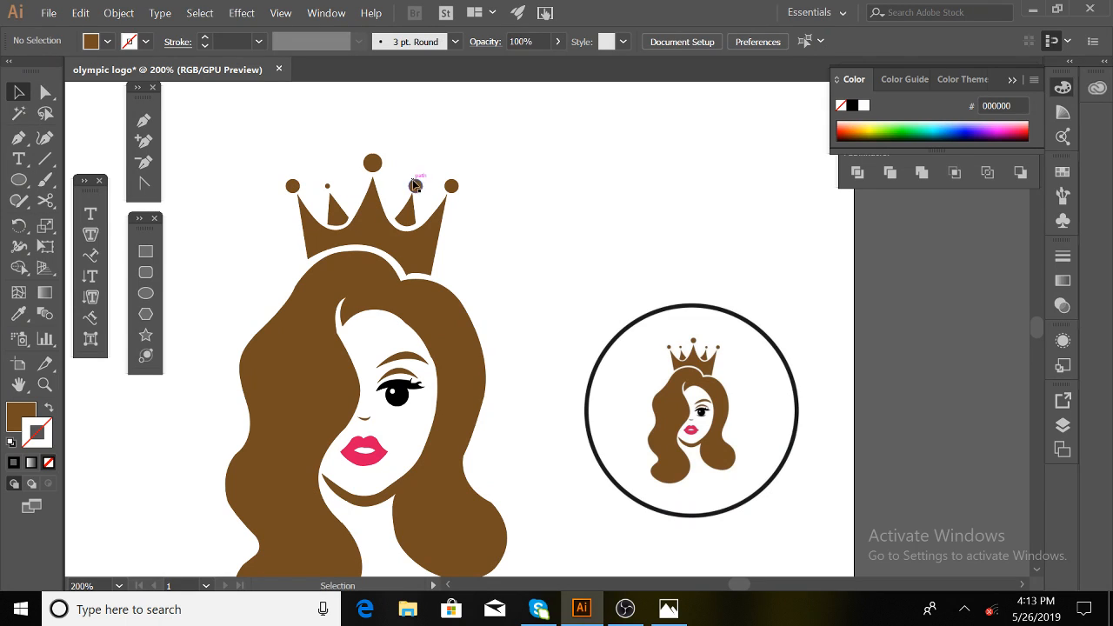
click(415, 185)
drag(425, 184, 416, 186)
click(589, 245)
click(415, 186)
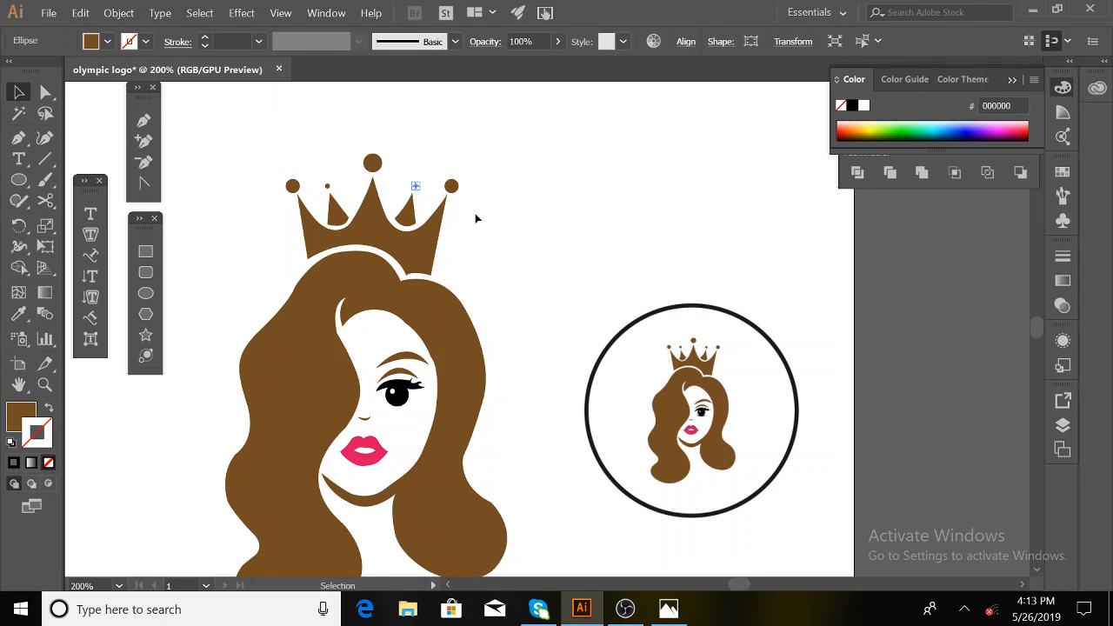
click(499, 228)
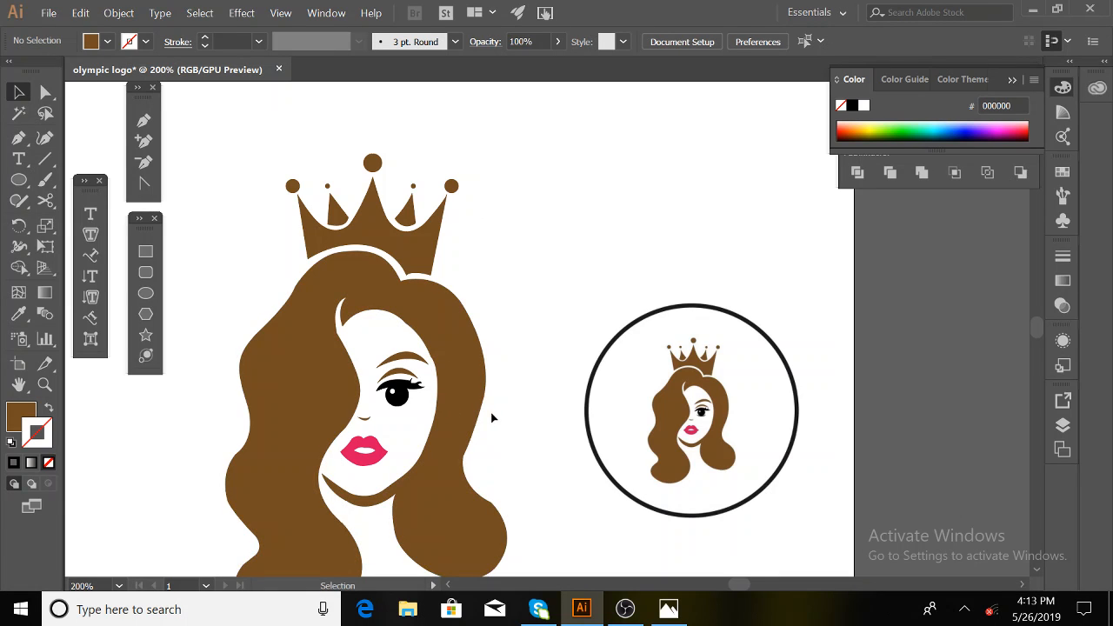
scroll(492, 418, down, 2)
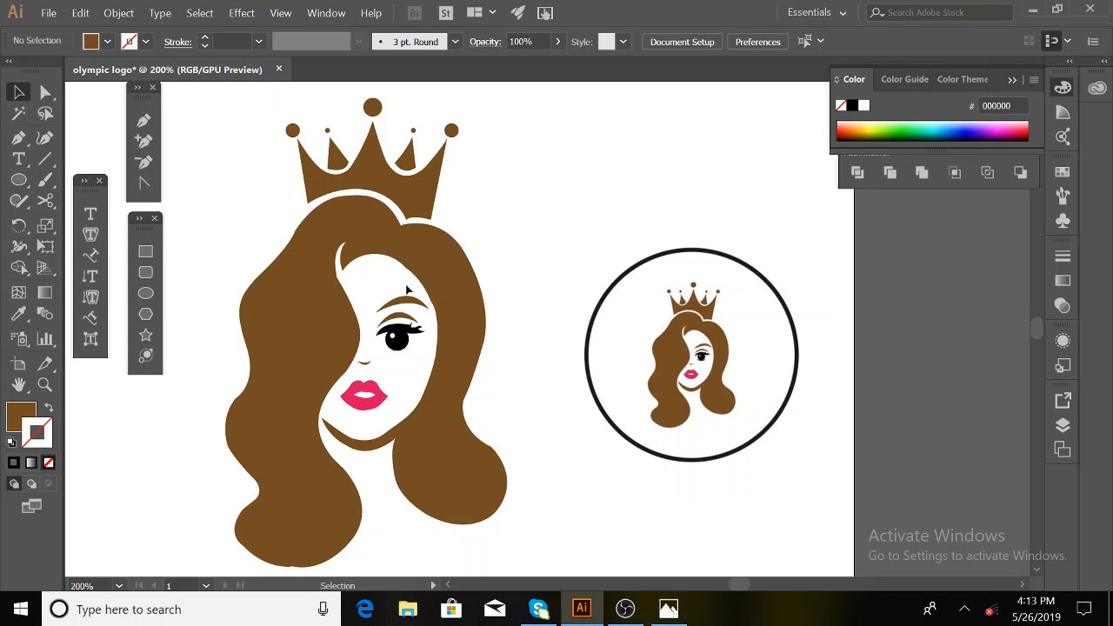
scroll(518, 346, up, 1)
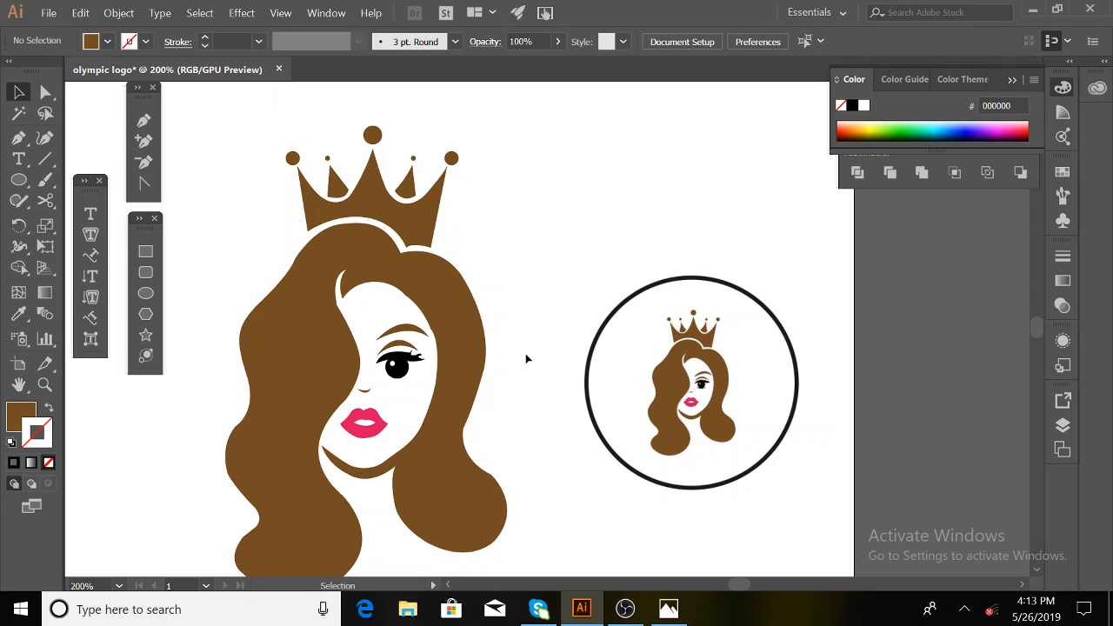
scroll(452, 323, down, 1)
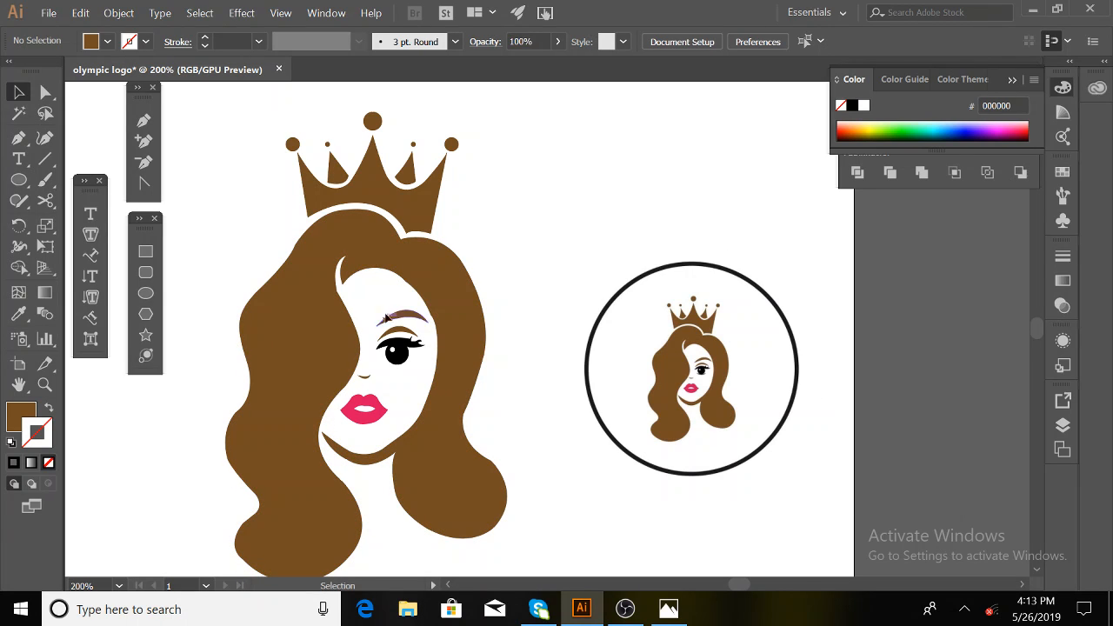
scroll(556, 452, down, 2)
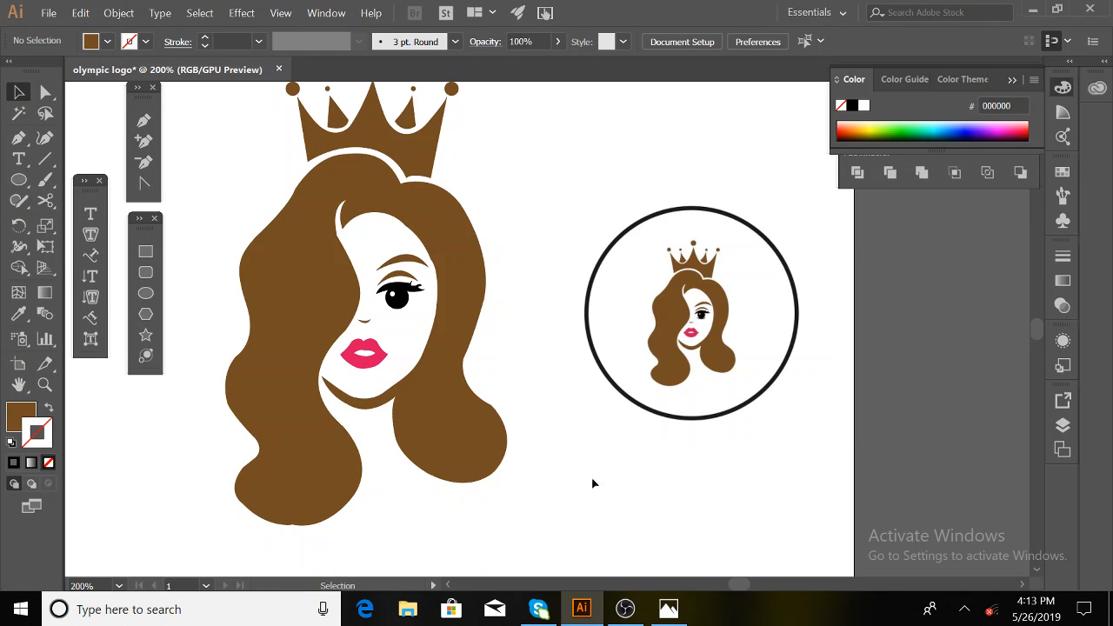